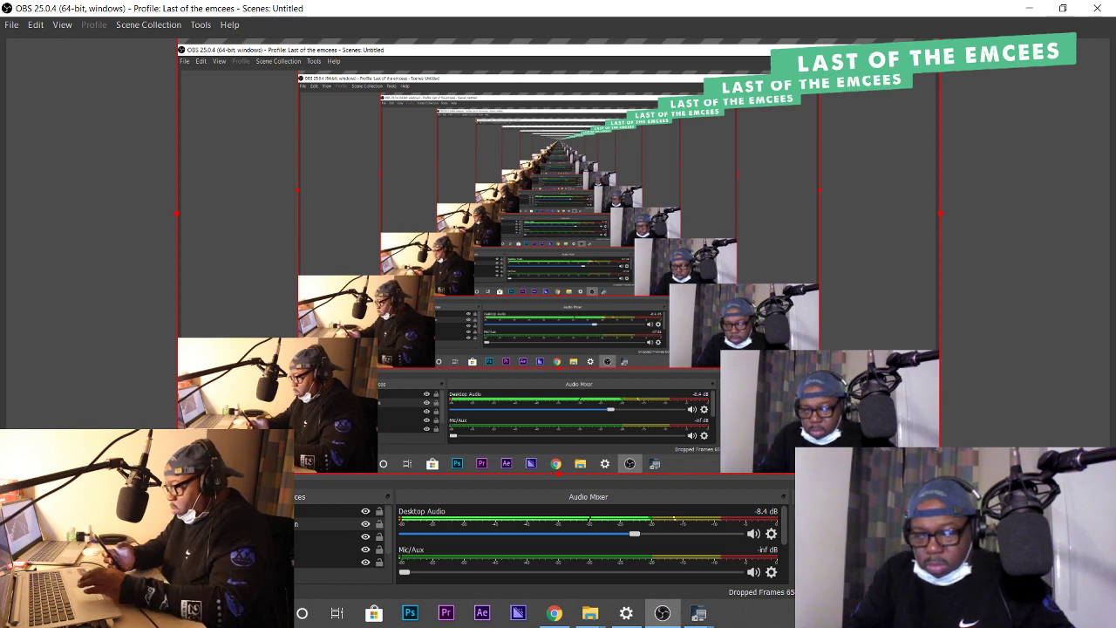
# Switch to Chrome and look through the channel's upcoming and replayed live streams in YouTube Studio.
pyautogui.click(565, 614)
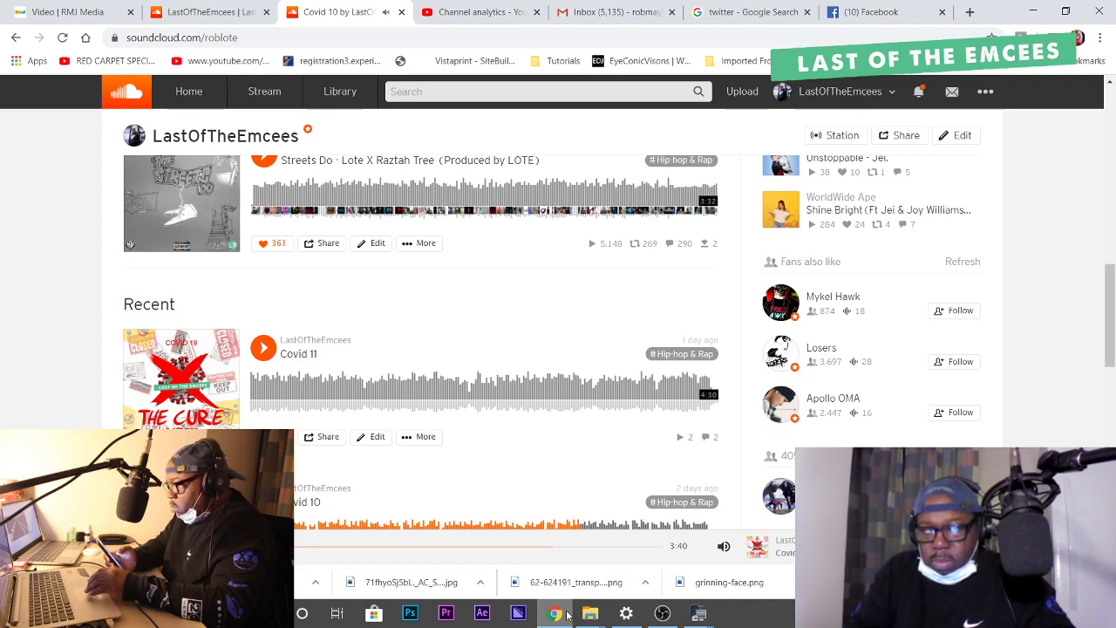
pyautogui.click(448, 21)
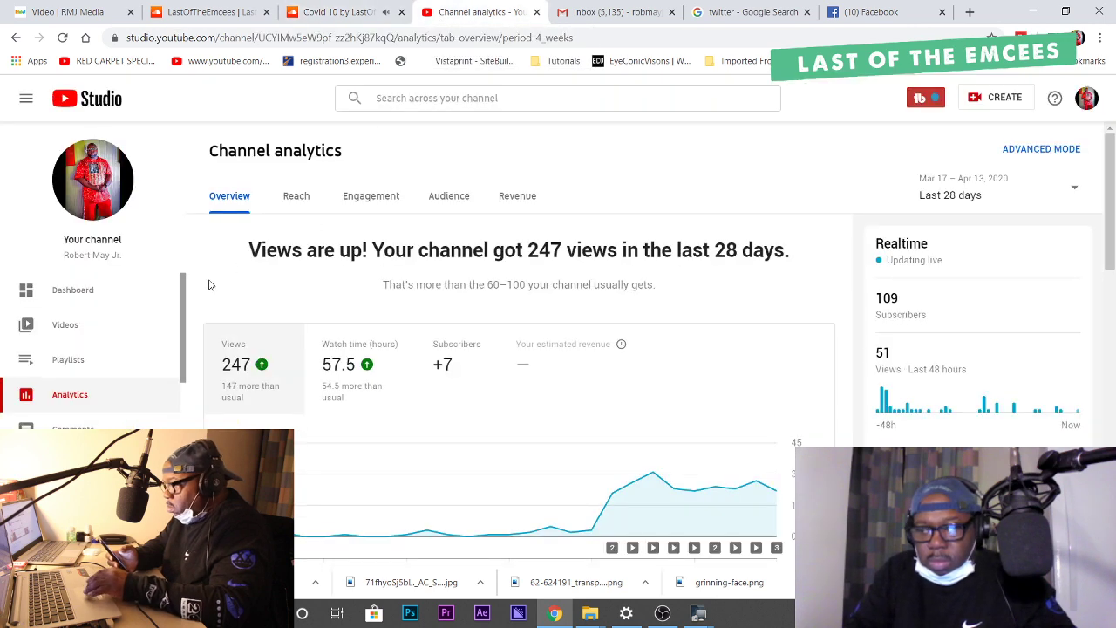
pyautogui.click(65, 326)
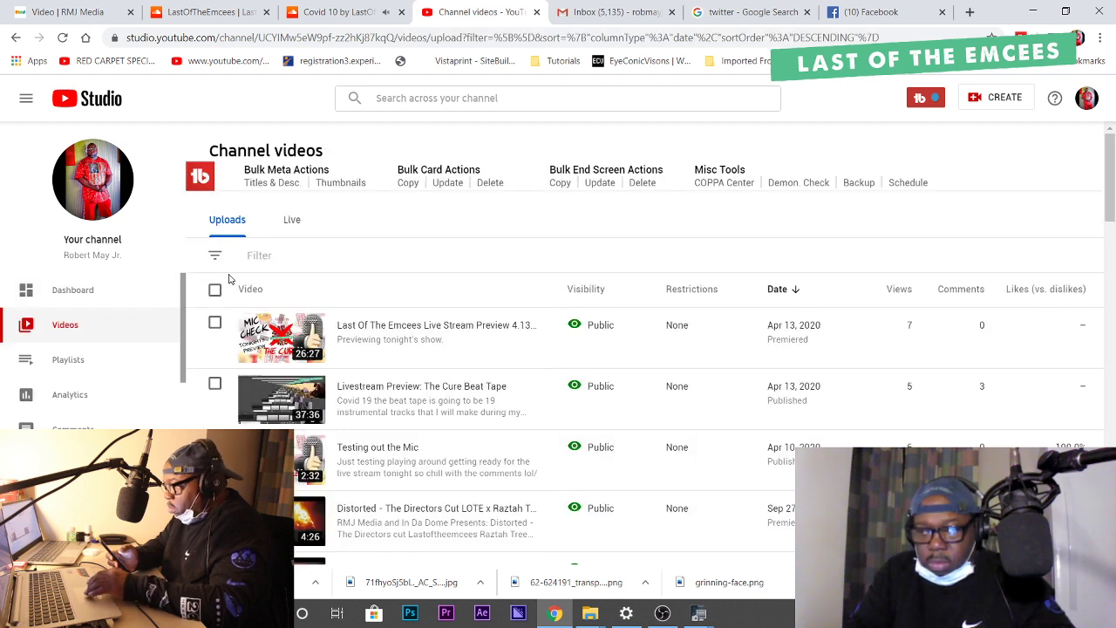
pyautogui.click(287, 222)
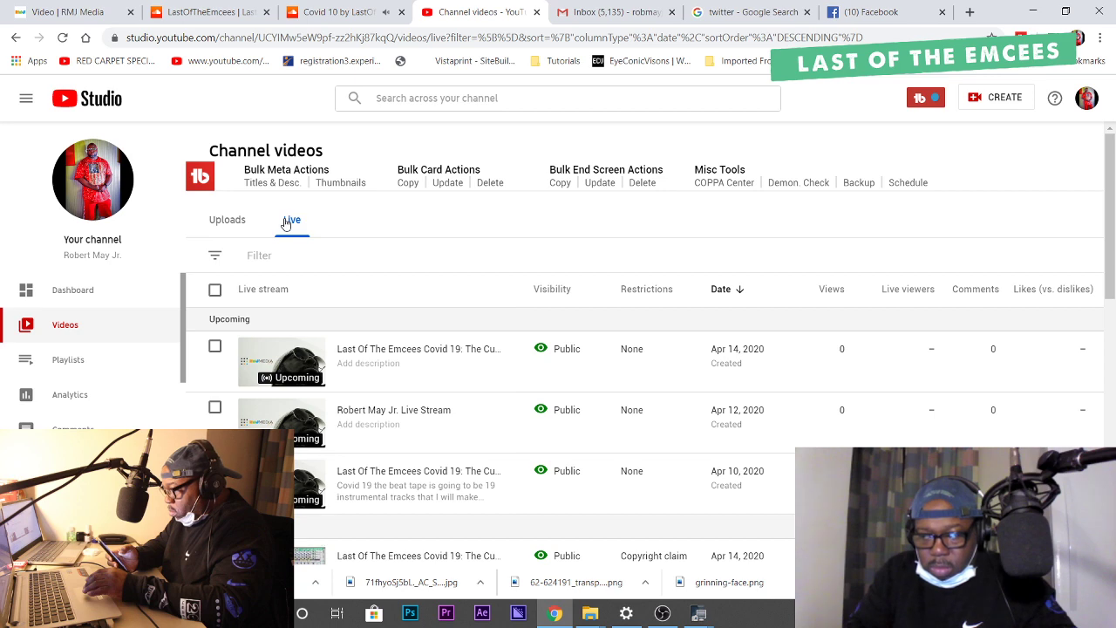
pyautogui.scroll(-3, 358, 307)
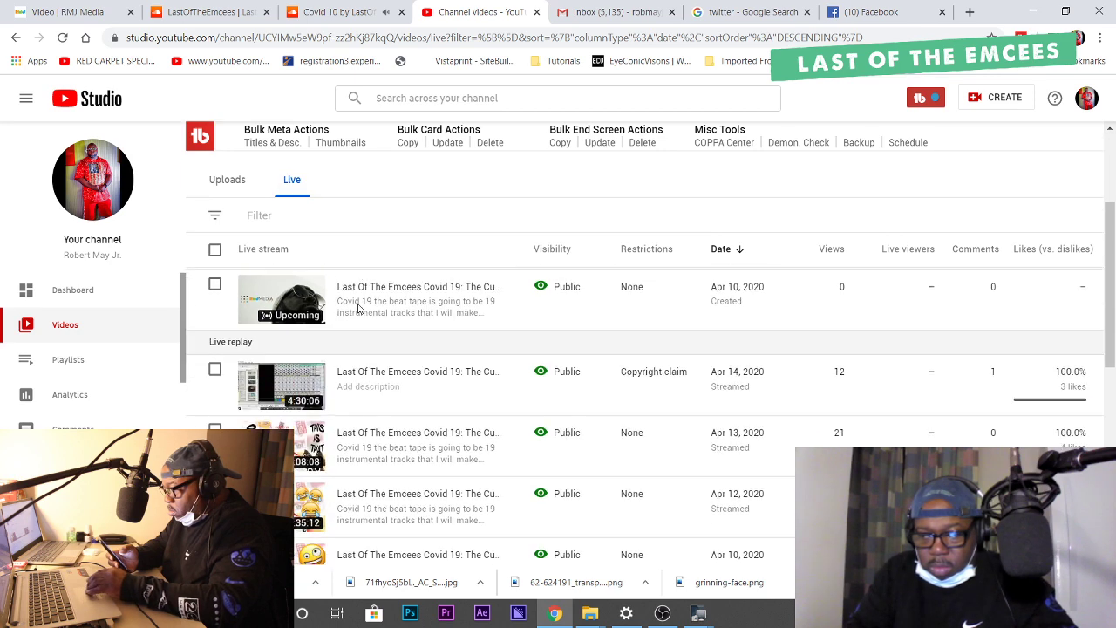
pyautogui.scroll(-3, 357, 307)
pyautogui.scroll(3, 357, 307)
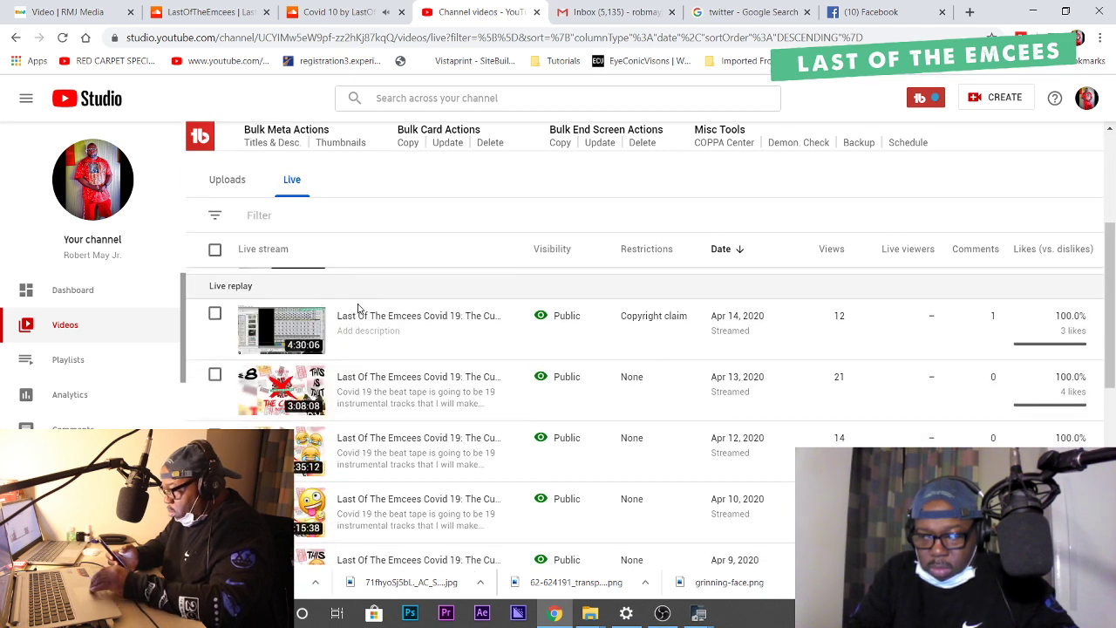
pyautogui.scroll(2, 357, 307)
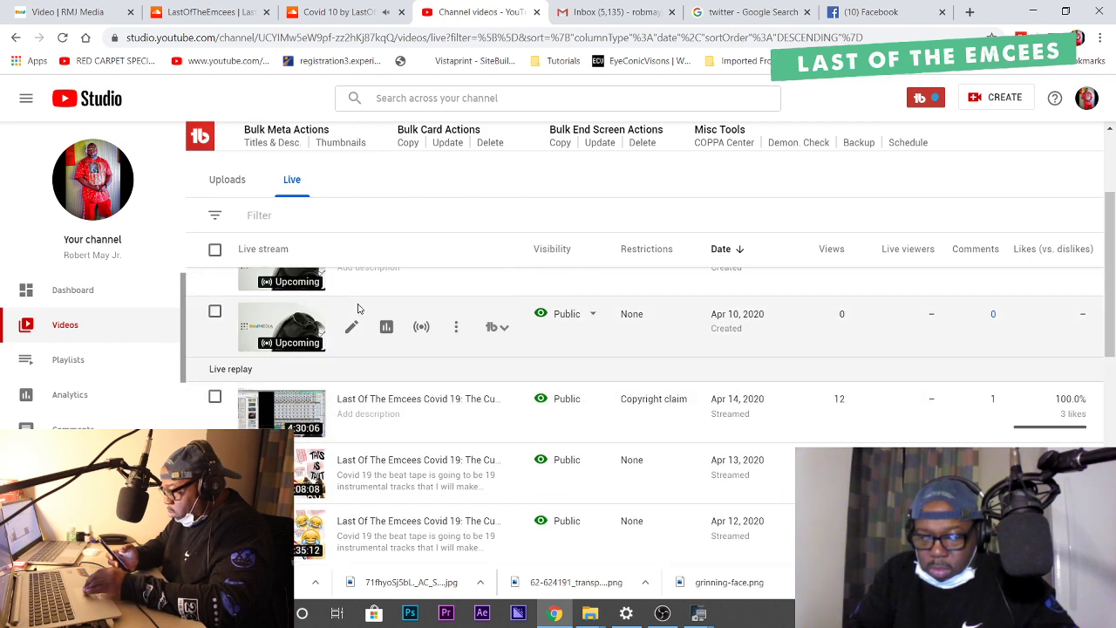
pyautogui.scroll(4, 358, 307)
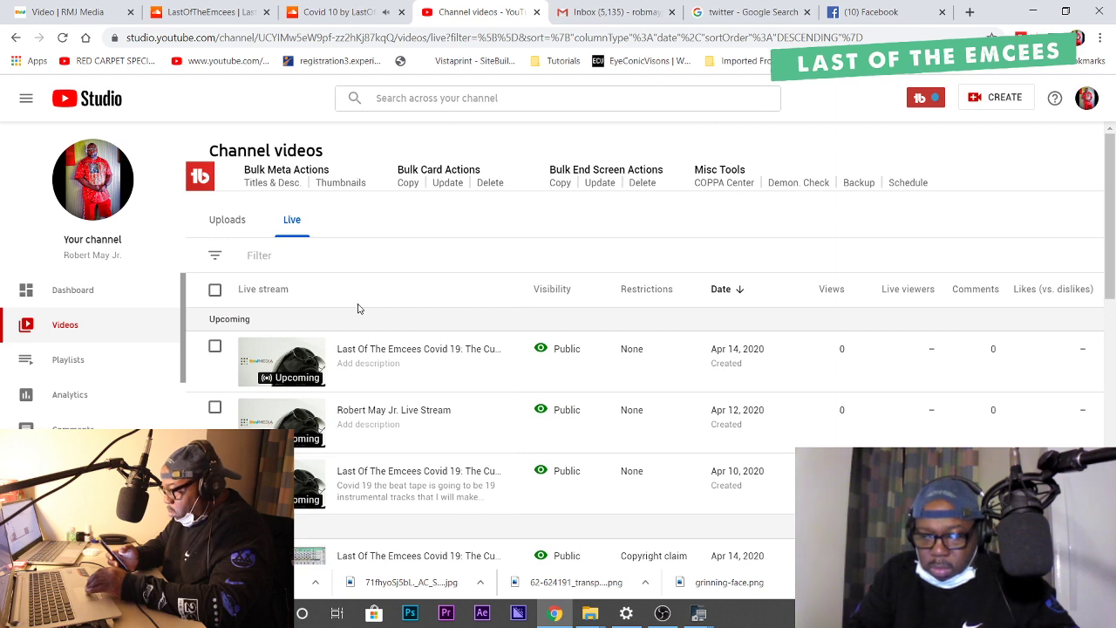
pyautogui.scroll(-1, 358, 307)
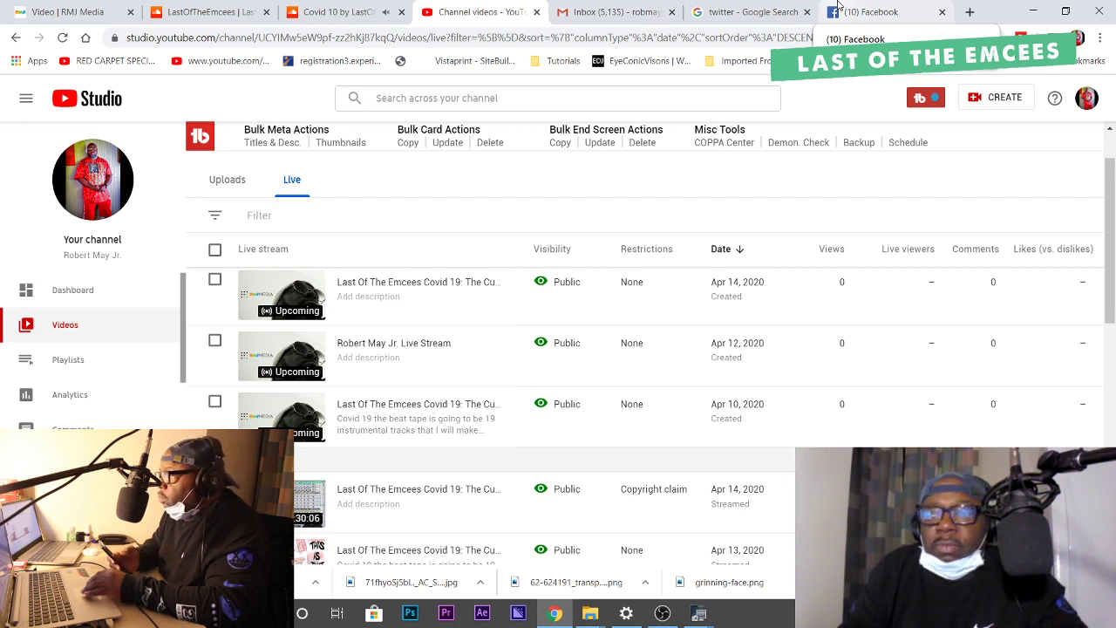
# Look through the recent Covid tracks on the LastOfTheEmcees SoundCloud profile and return to the profile header.
pyautogui.click(343, 11)
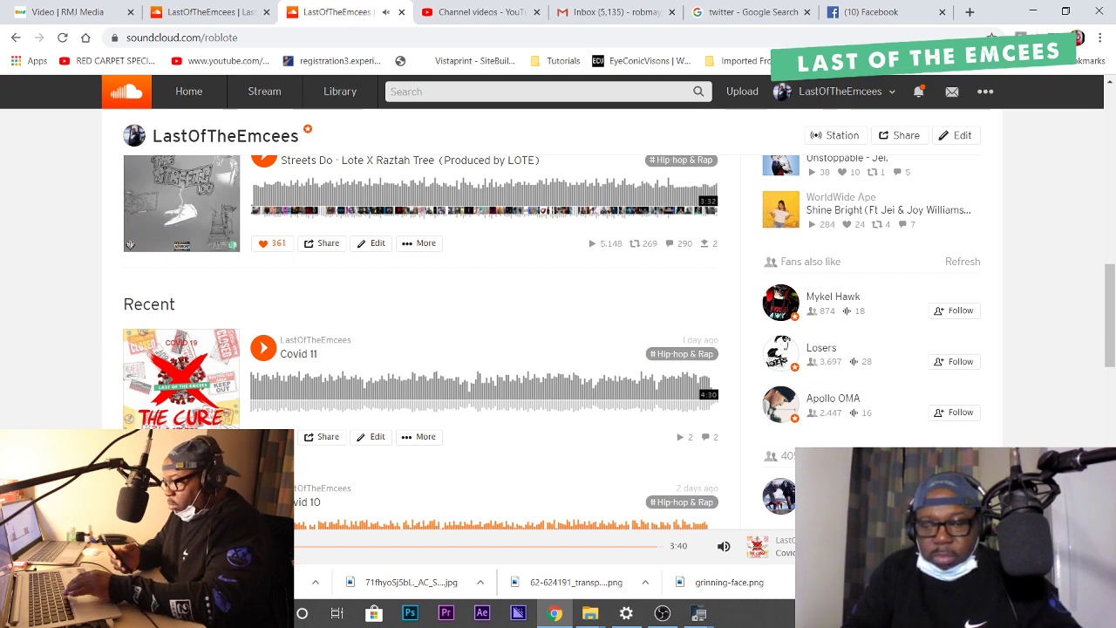
pyautogui.scroll(-5, 130, 244)
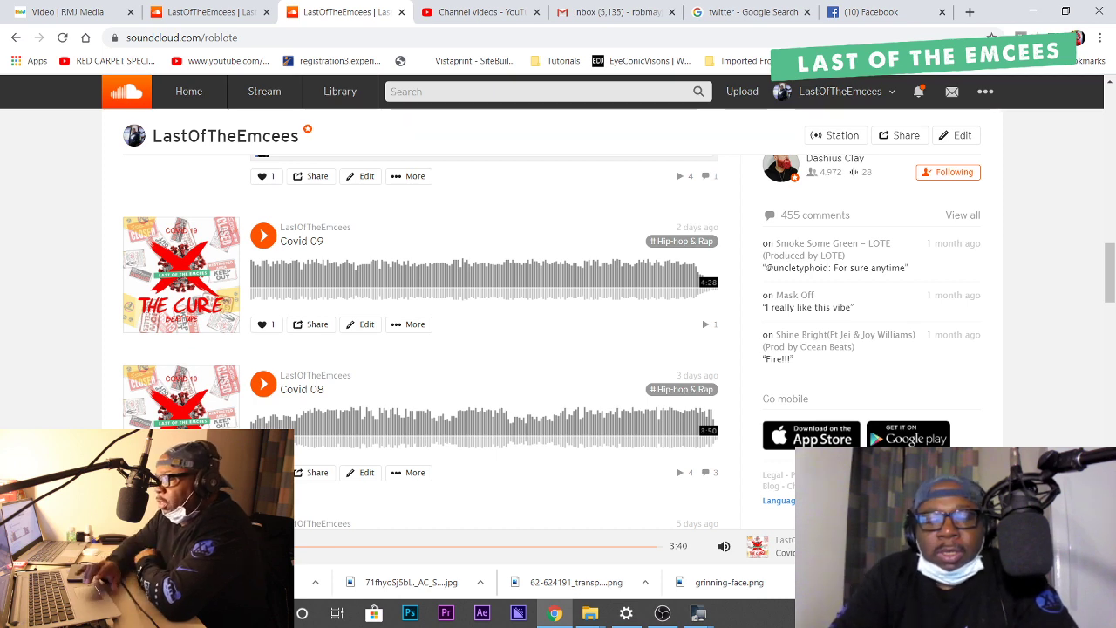
pyautogui.scroll(-1, 420, 340)
pyautogui.scroll(-2, 421, 341)
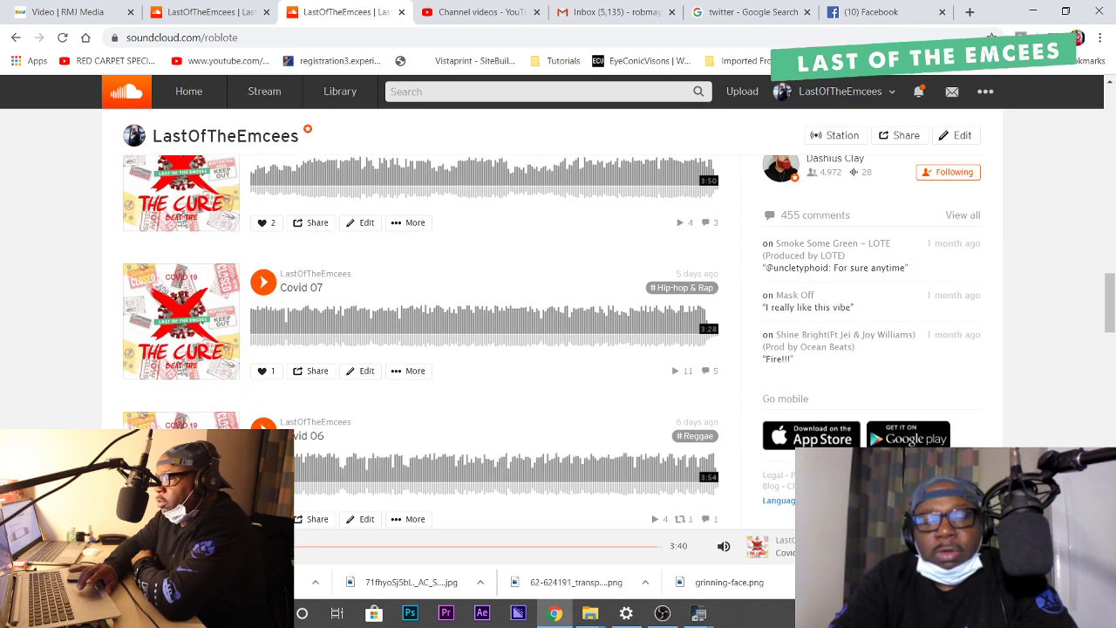
pyautogui.scroll(-4, 421, 340)
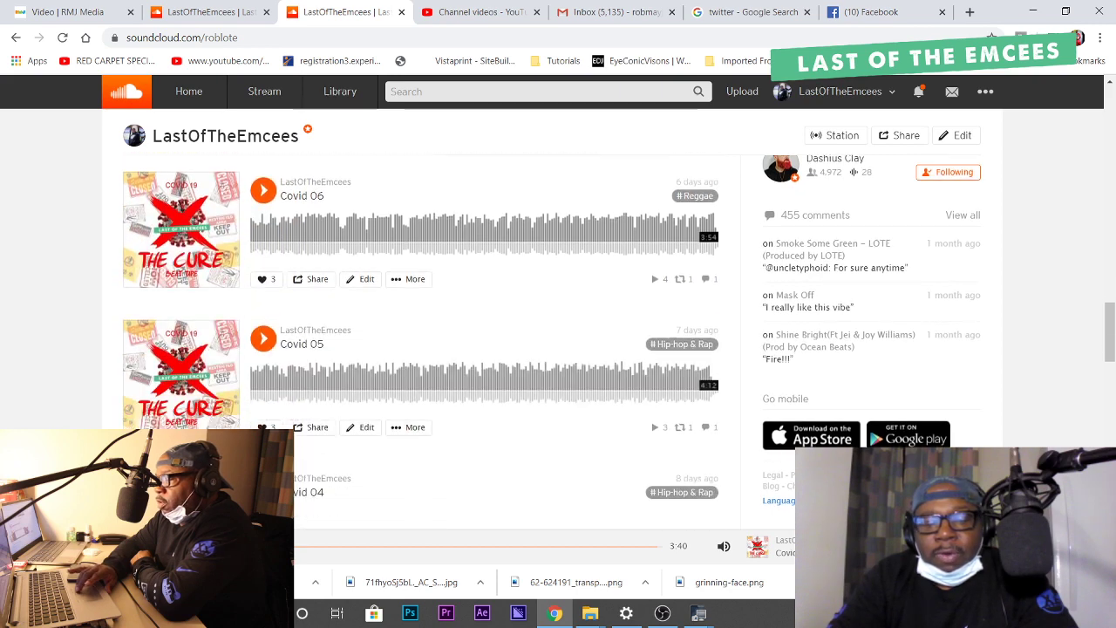
pyautogui.scroll(10, 486, 282)
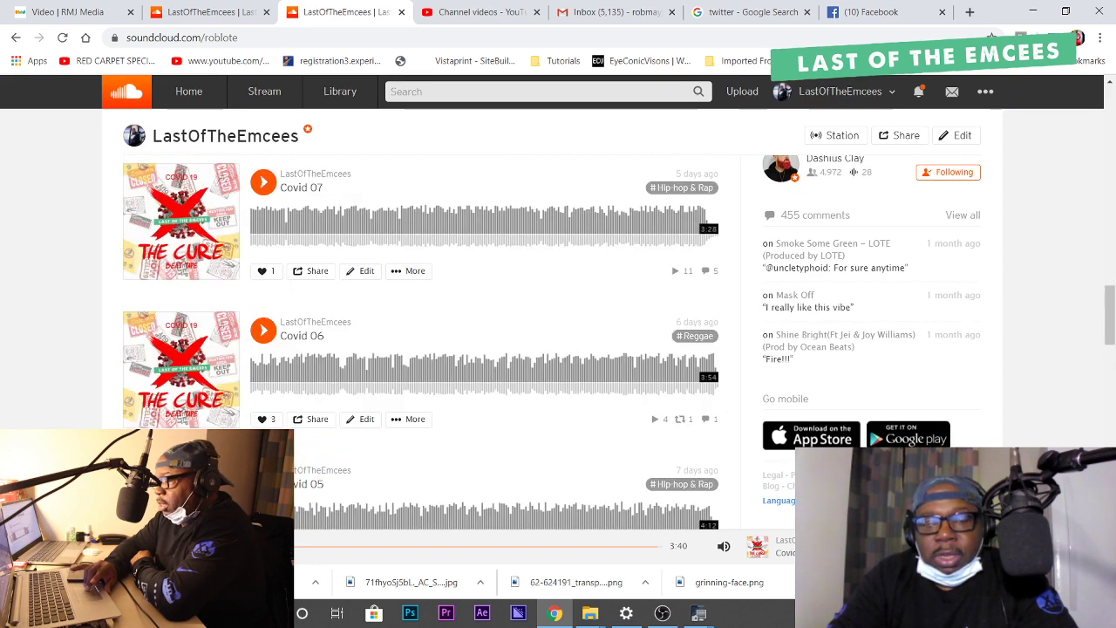
pyautogui.scroll(1, 552, 269)
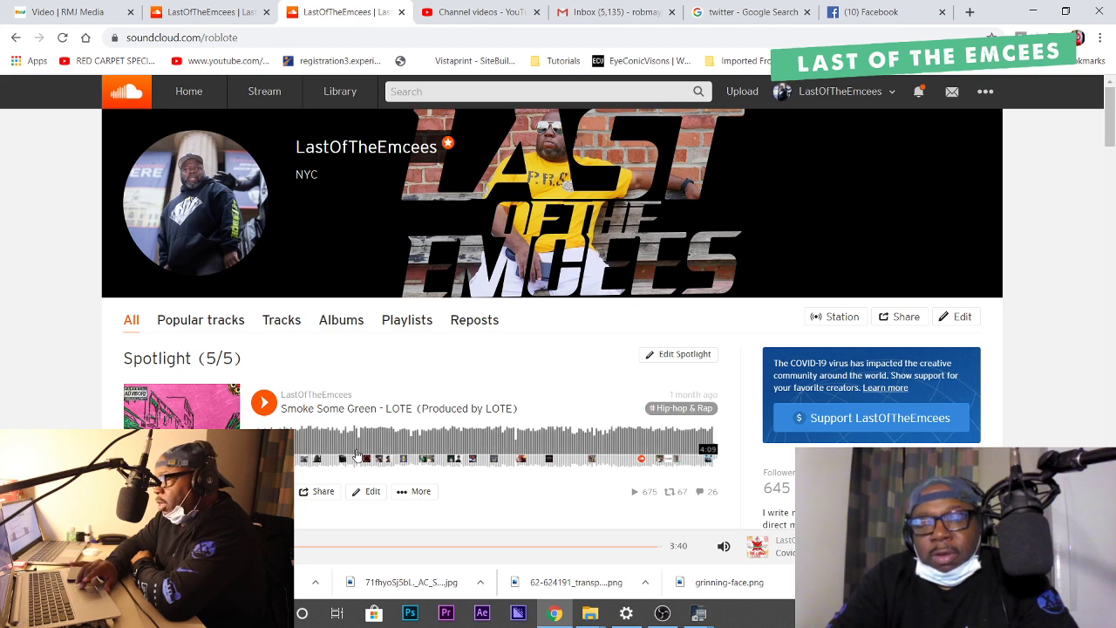
# Expand the full track list of the "Covid 19: The Cure - Beat Tape" playlist and play Covid 12.
pyautogui.click(413, 320)
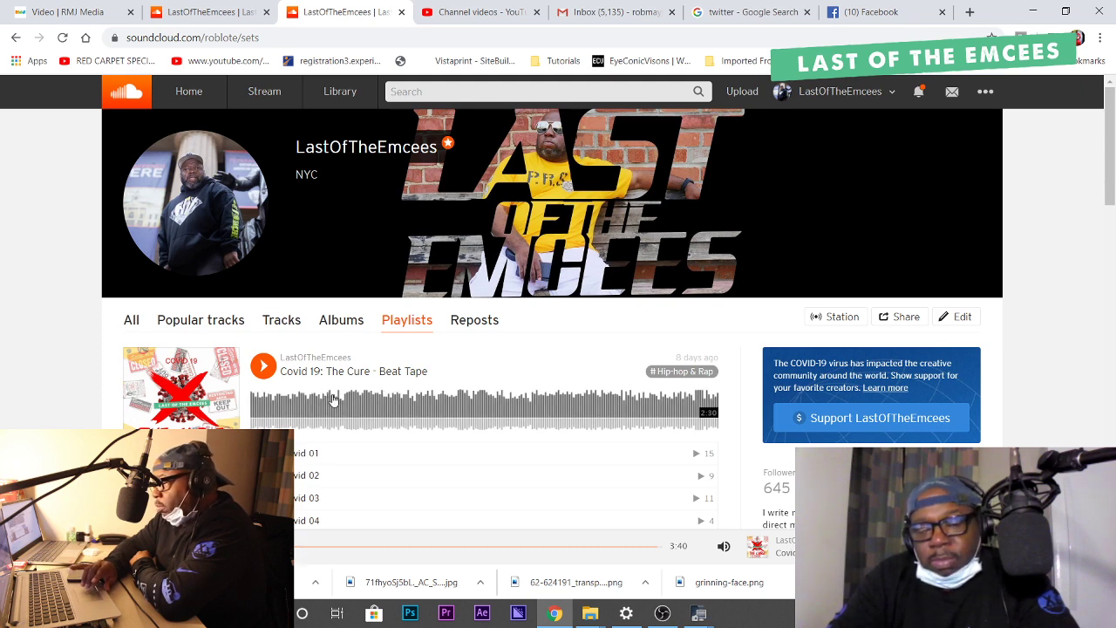
pyautogui.scroll(-2, 327, 400)
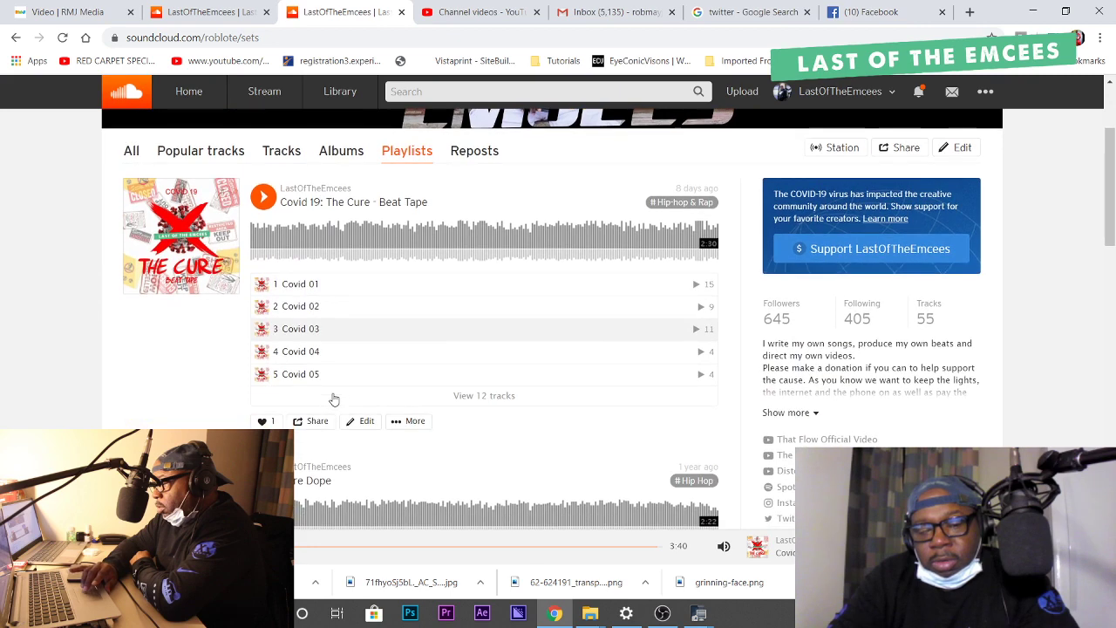
pyautogui.click(471, 399)
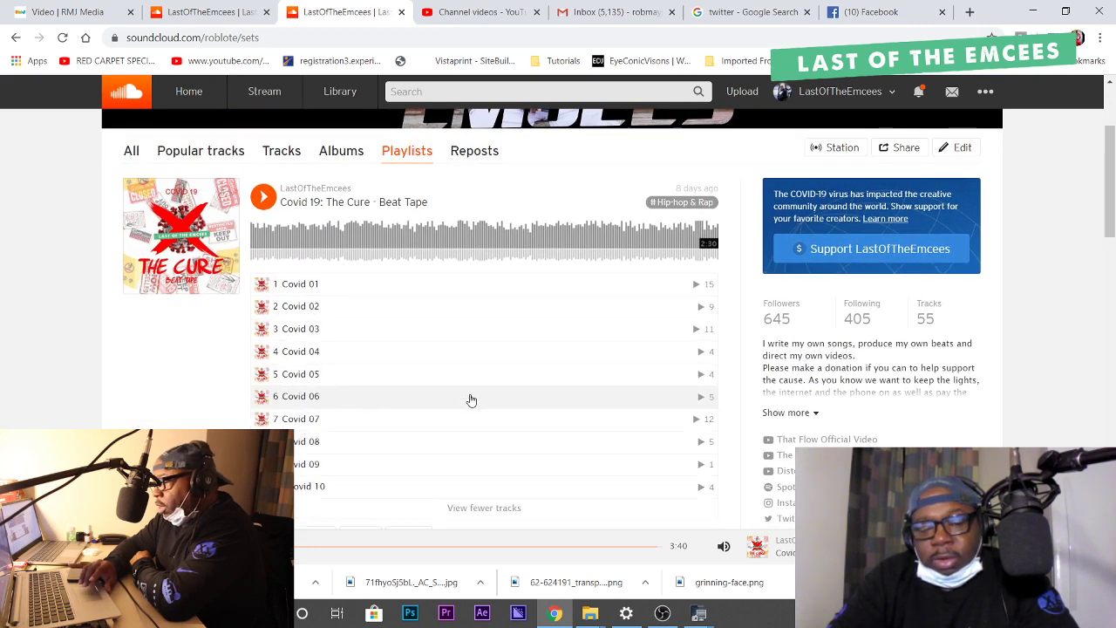
pyautogui.scroll(-1, 481, 372)
pyautogui.scroll(-3, 481, 374)
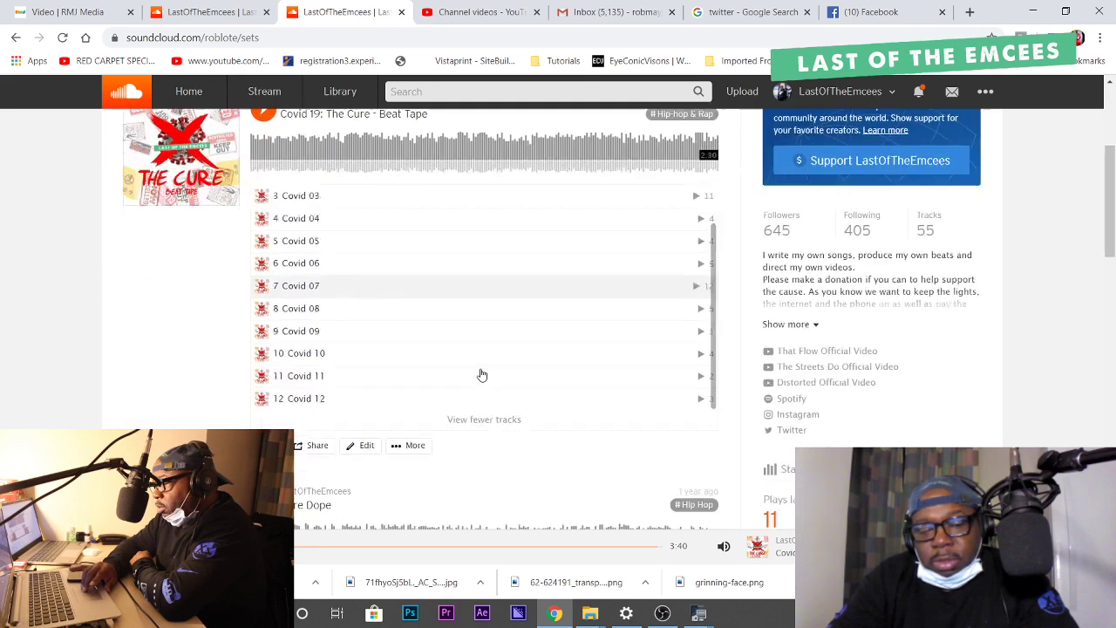
pyautogui.scroll(1, 481, 374)
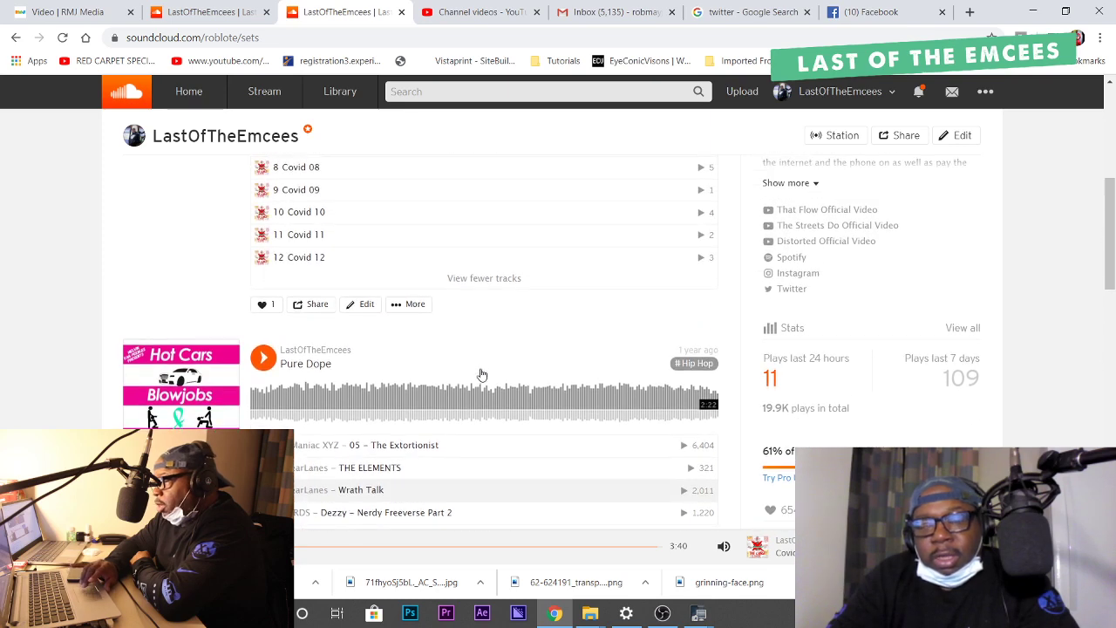
pyautogui.click(314, 267)
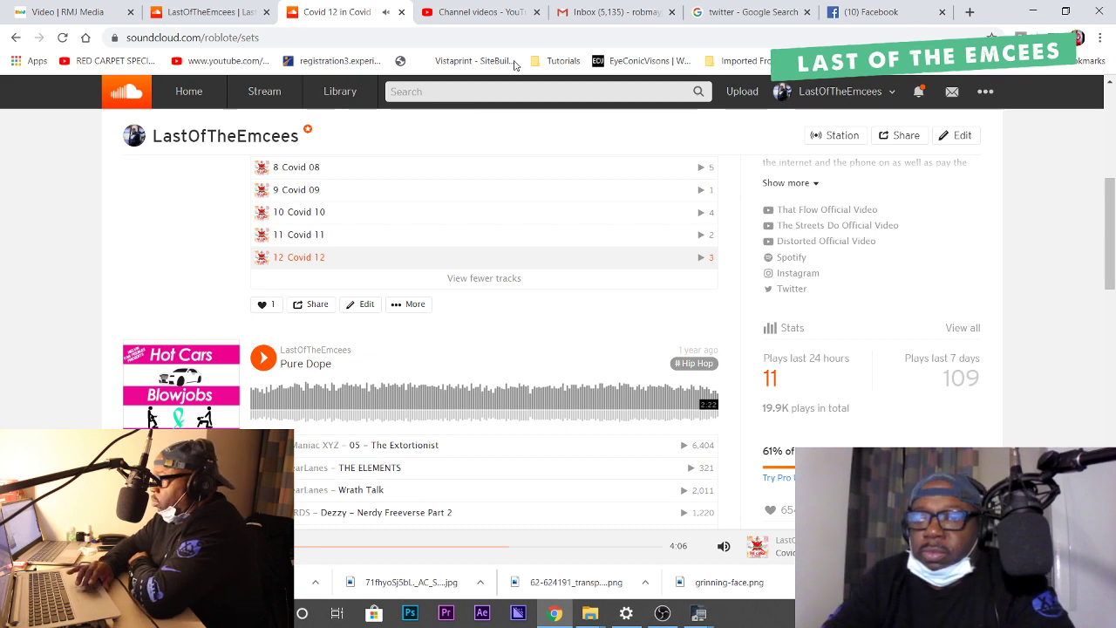
# Open the "Topic" email in the Gmail inbox and copy the YouTube link from its latest message.
pyautogui.click(578, 19)
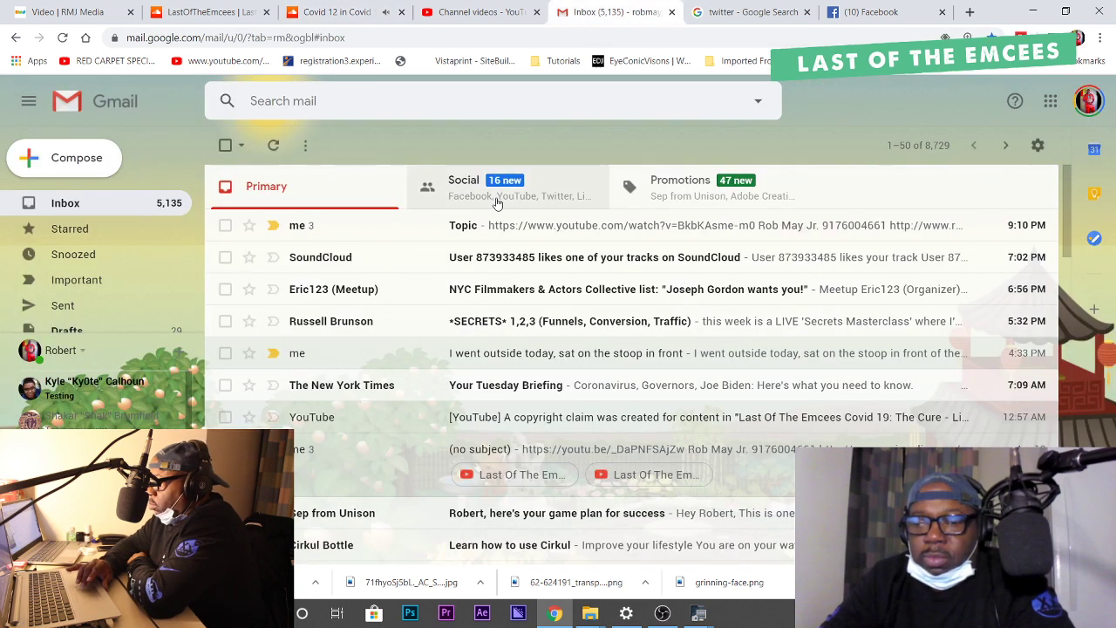
pyautogui.click(497, 228)
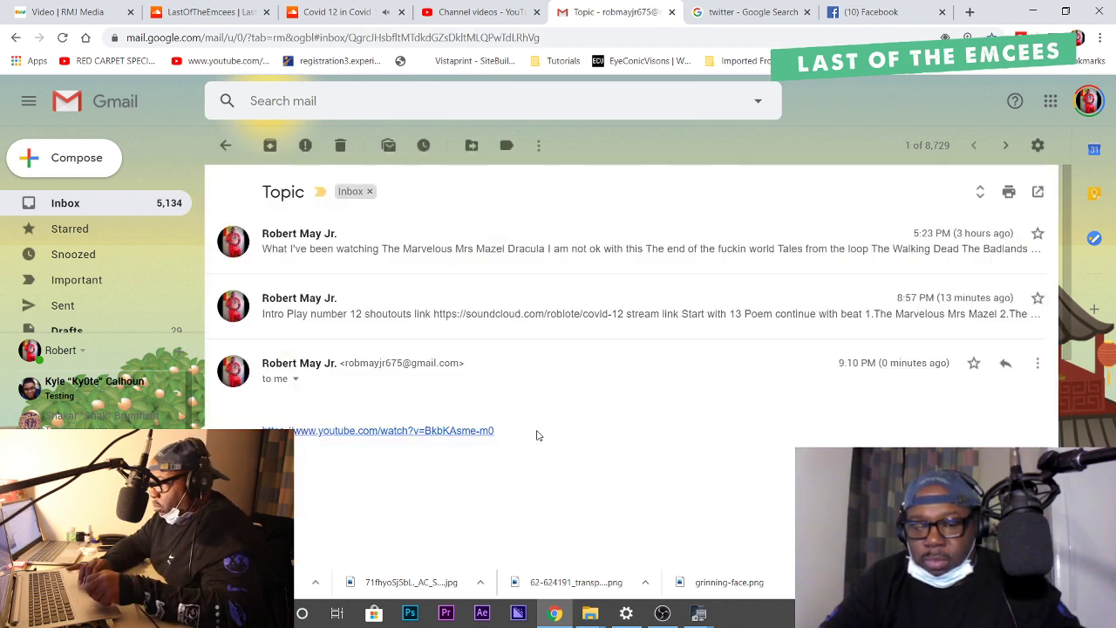
pyautogui.moveTo(522, 431); pyautogui.dragTo(263, 430)
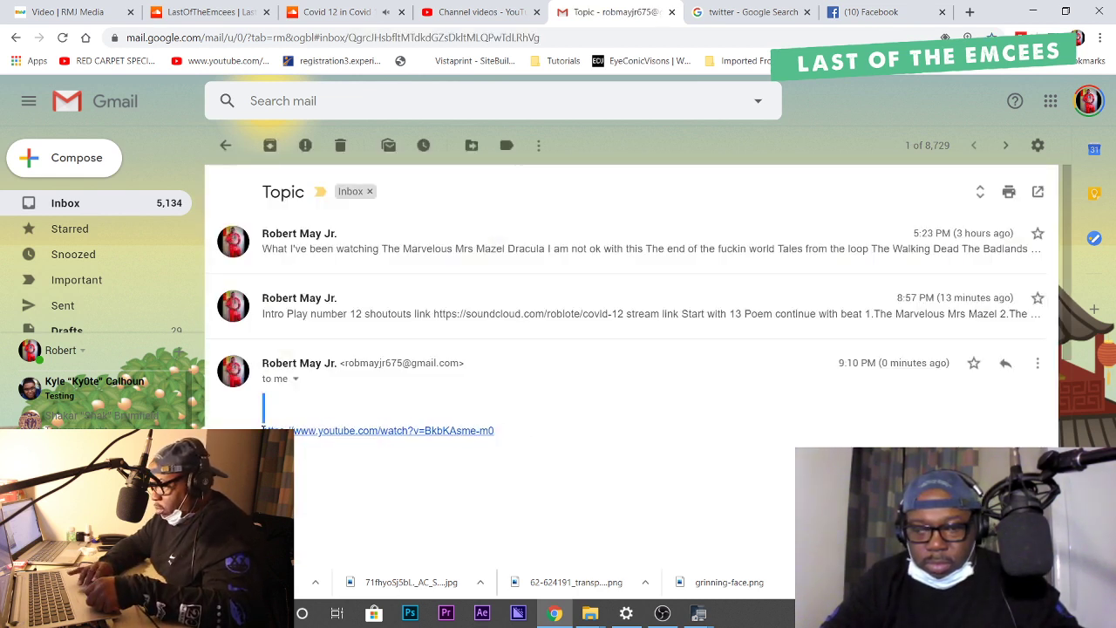
pyautogui.click(528, 446)
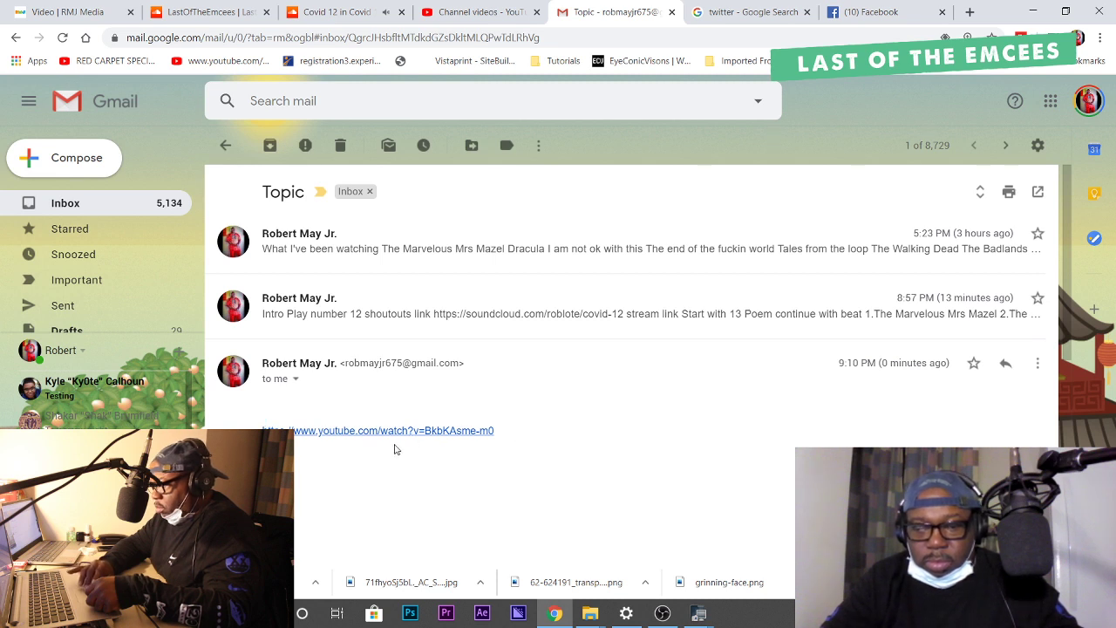
pyautogui.tripleClick(287, 437)
pyautogui.hotkey('ctrl', 'c')
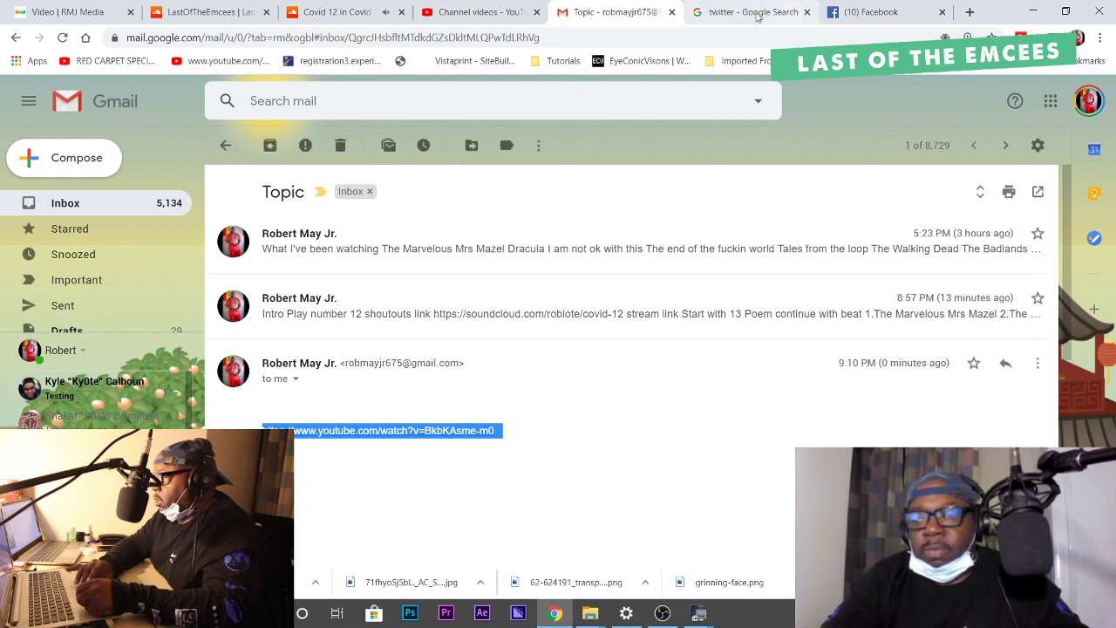
# Replace the Google search page for twitter with the Twitter notifications page at twitter.com/notifications.
pyautogui.click(703, 13)
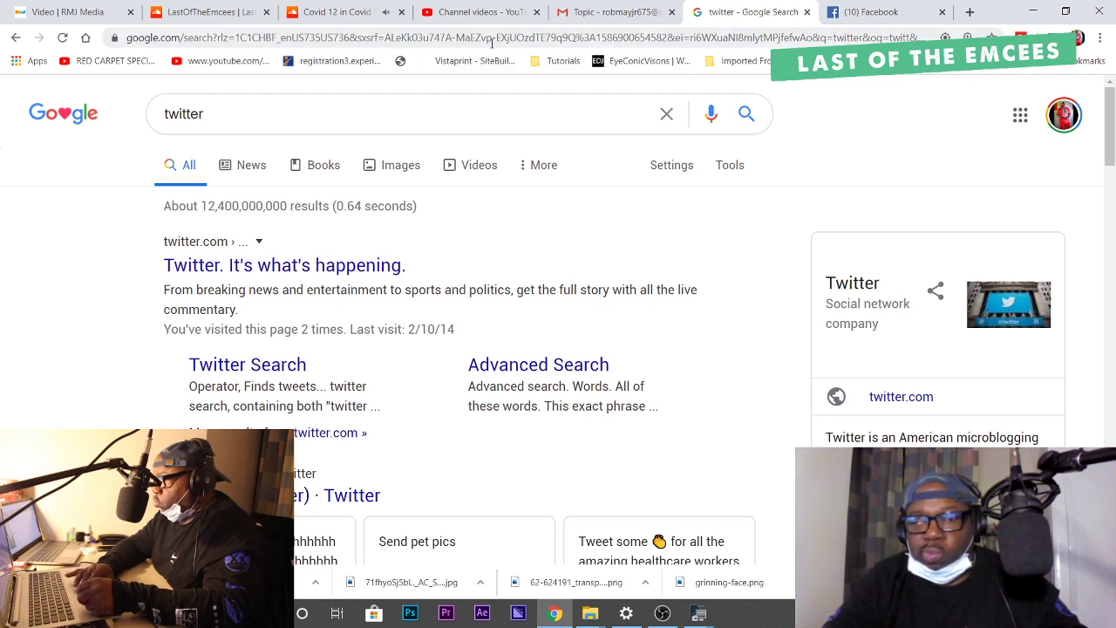
pyautogui.click(492, 39)
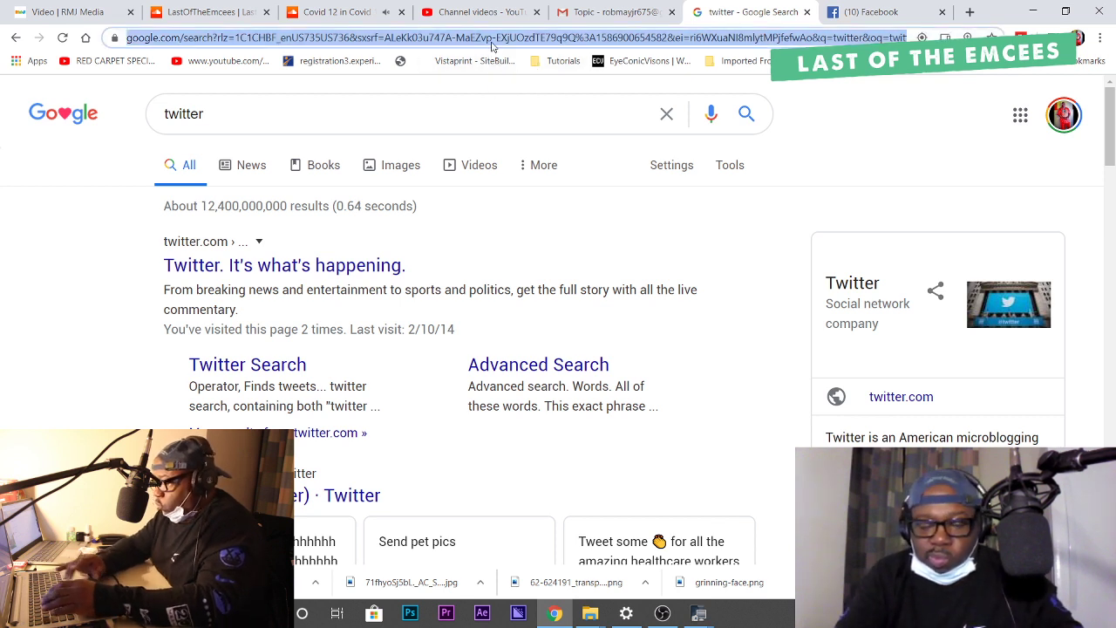
pyautogui.write('twitt')
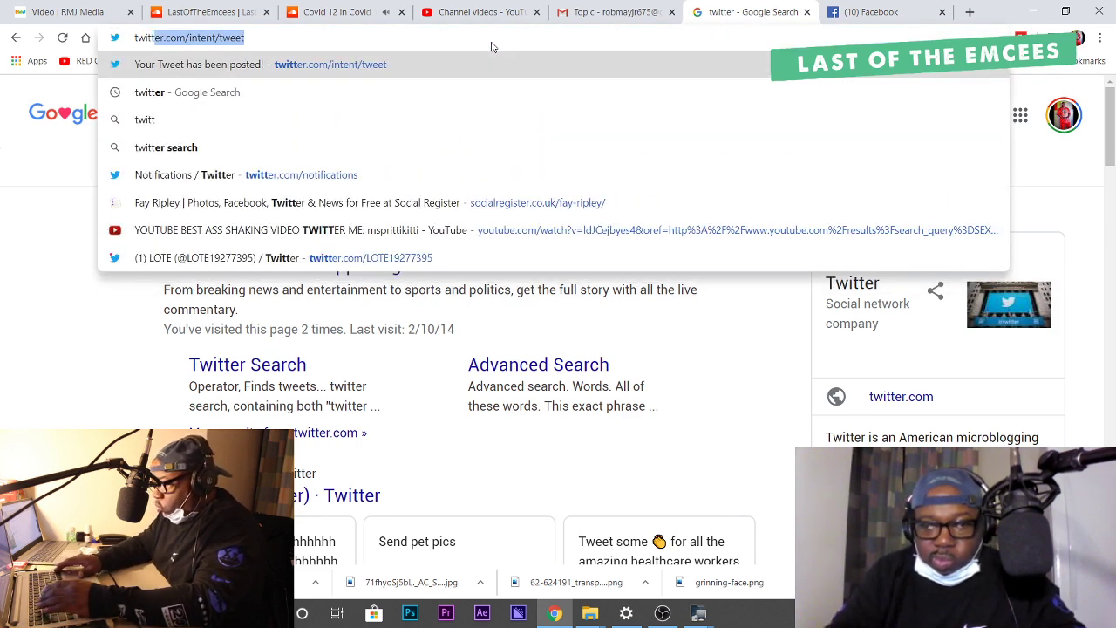
pyautogui.press('Down')
pyautogui.press('Down')
pyautogui.press('Down')
pyautogui.press('Down')
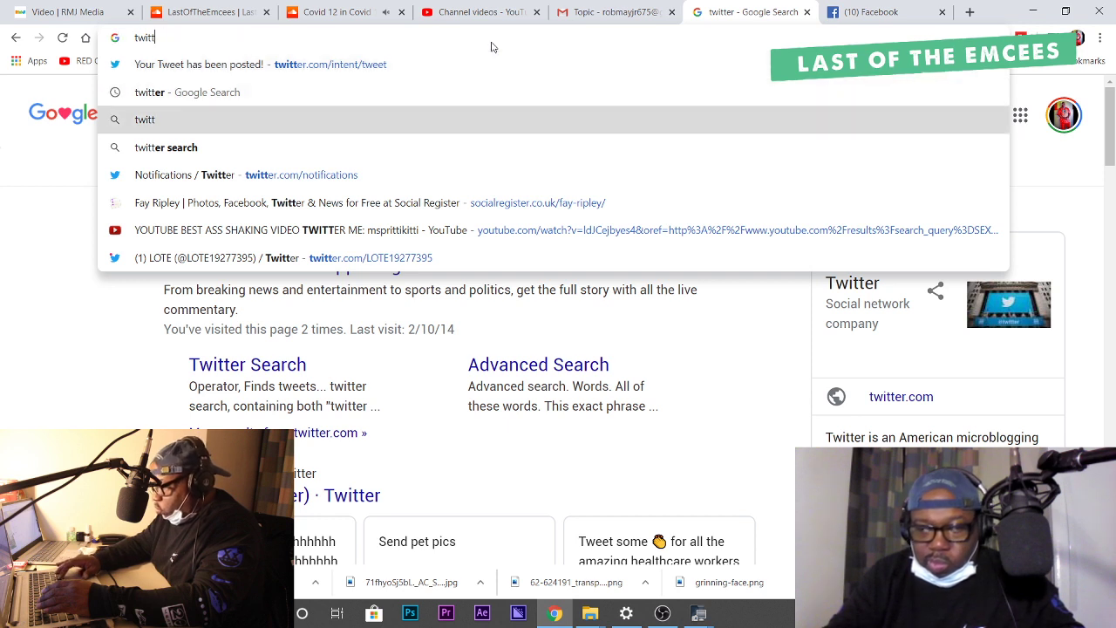
pyautogui.press('Return')
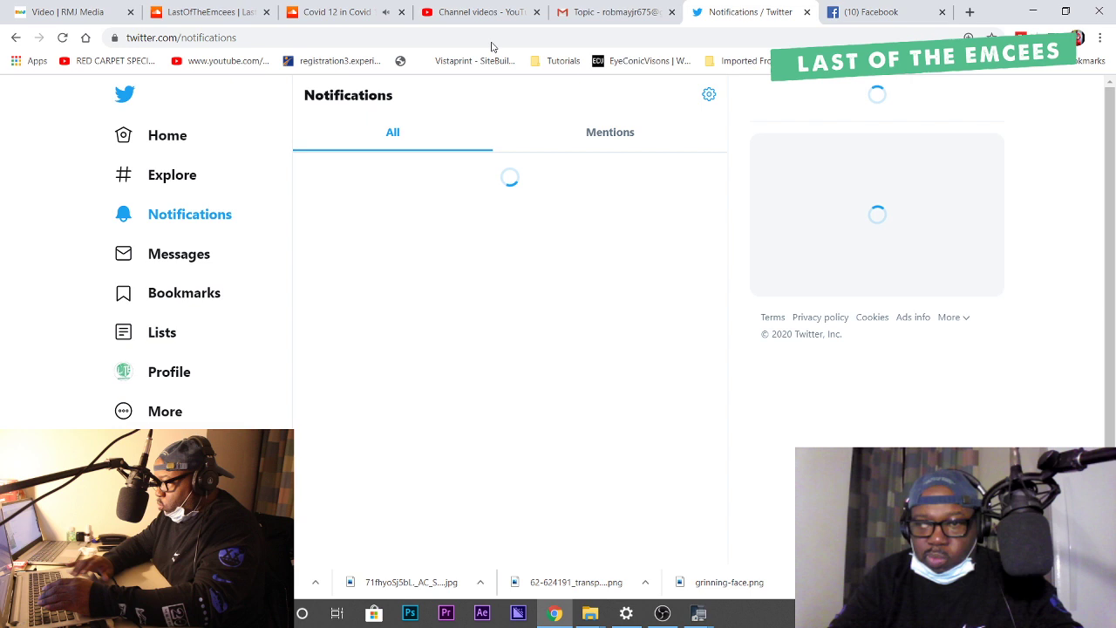
pyautogui.press('n')
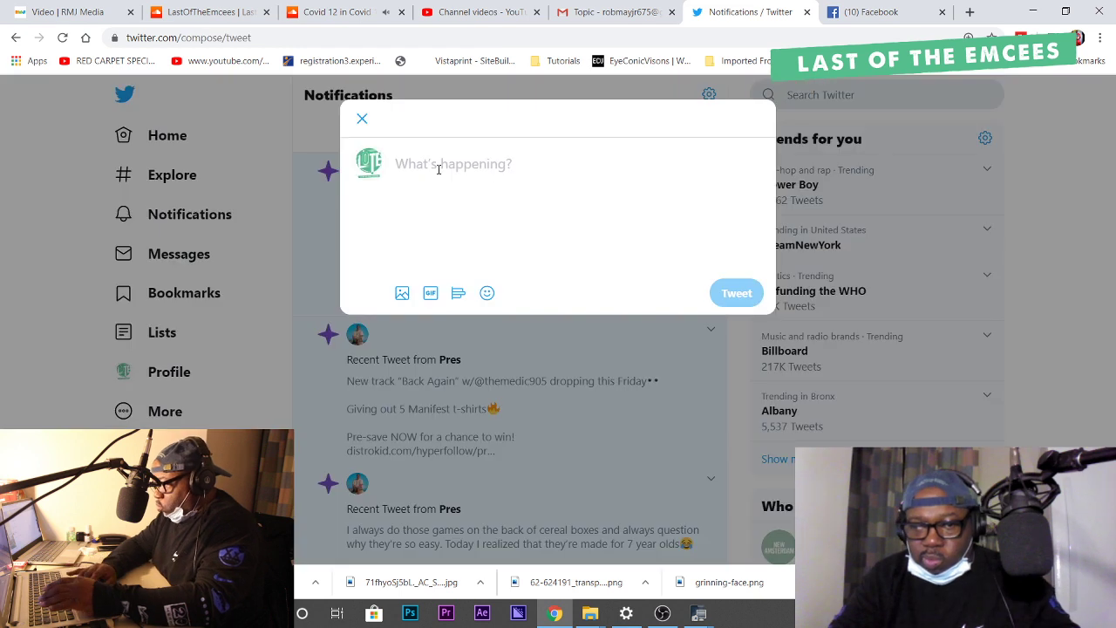
pyautogui.hotkey('ctrl', 'v')
pyautogui.press('Return')
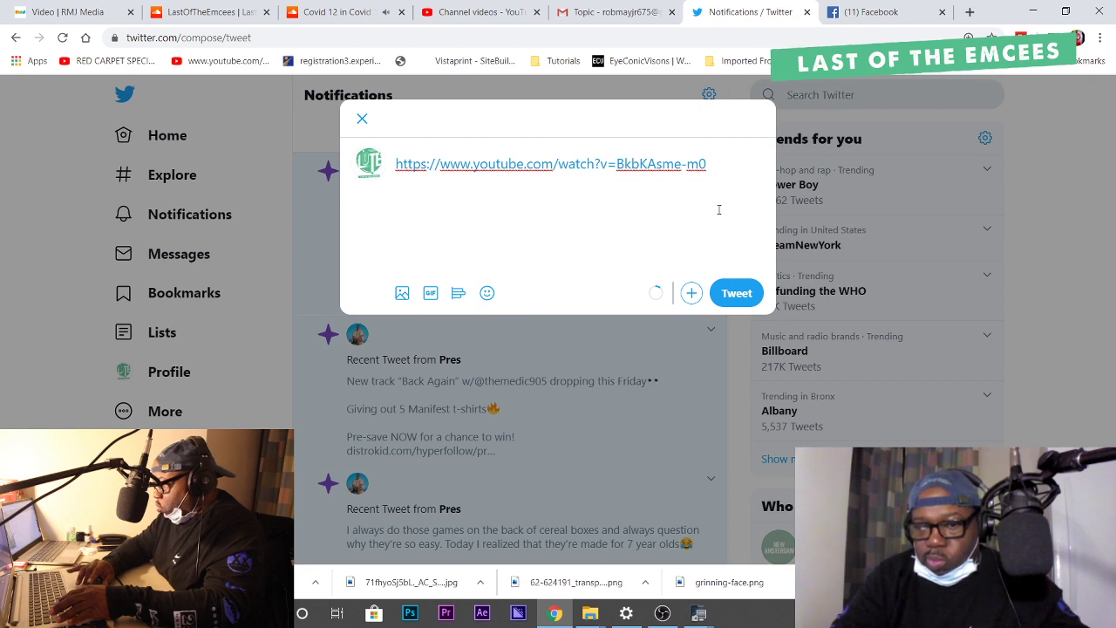
pyautogui.click(741, 295)
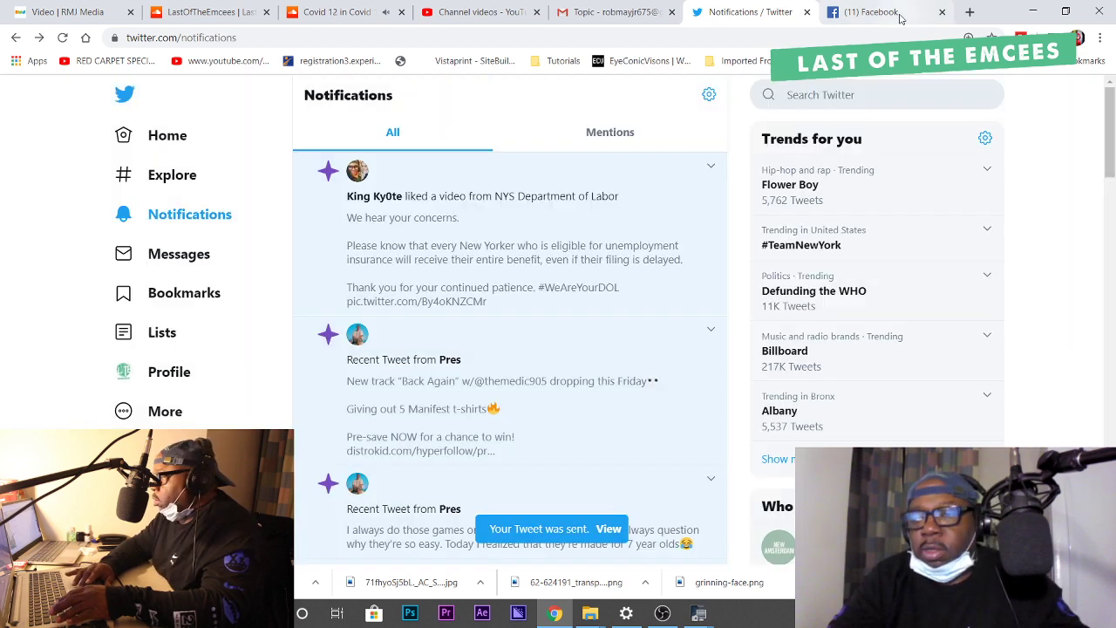
pyautogui.click(888, 12)
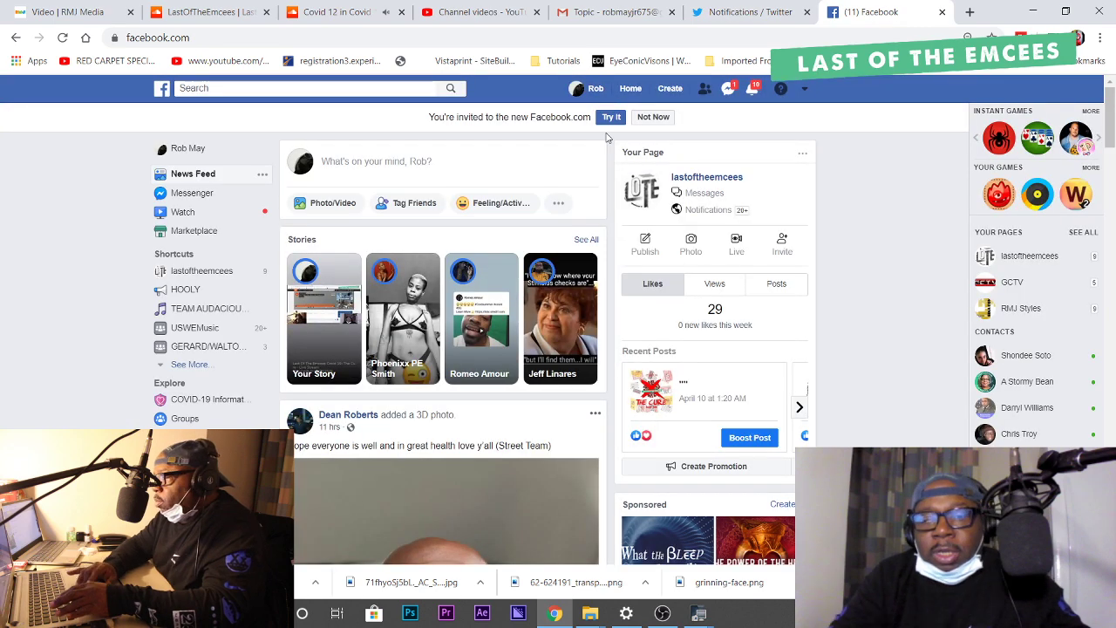
pyautogui.click(420, 157)
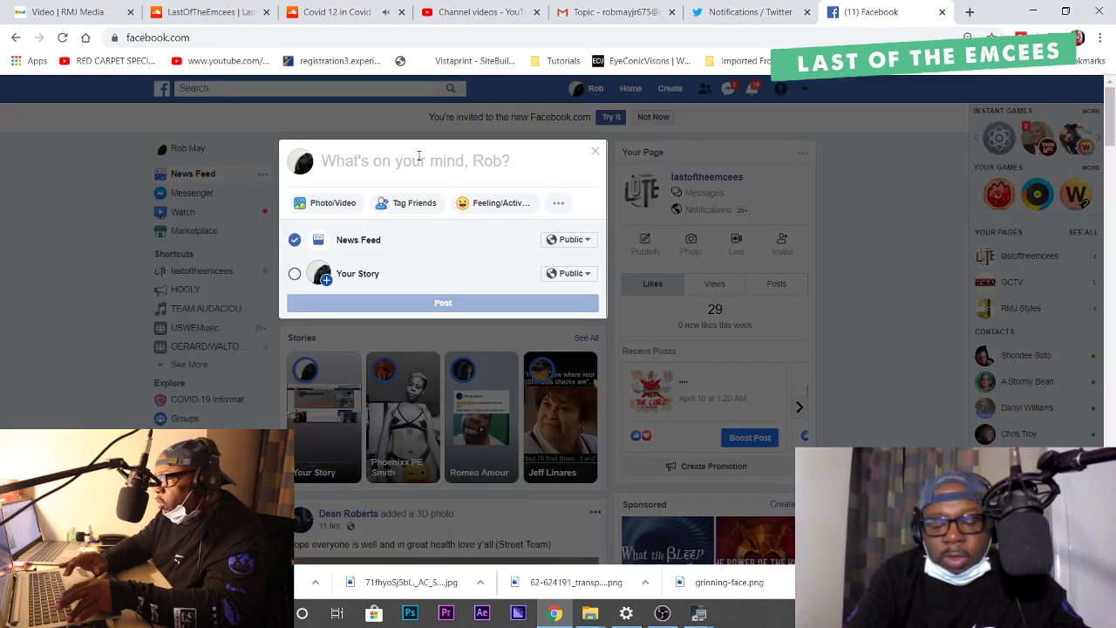
pyautogui.hotkey('ctrl', 'v')
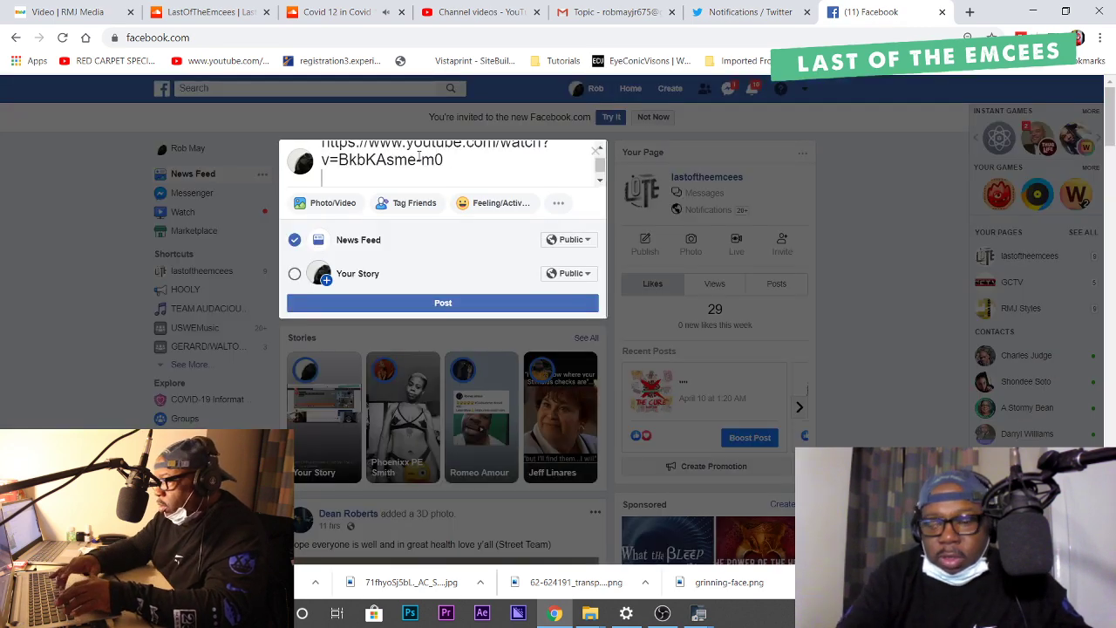
pyautogui.press('Return')
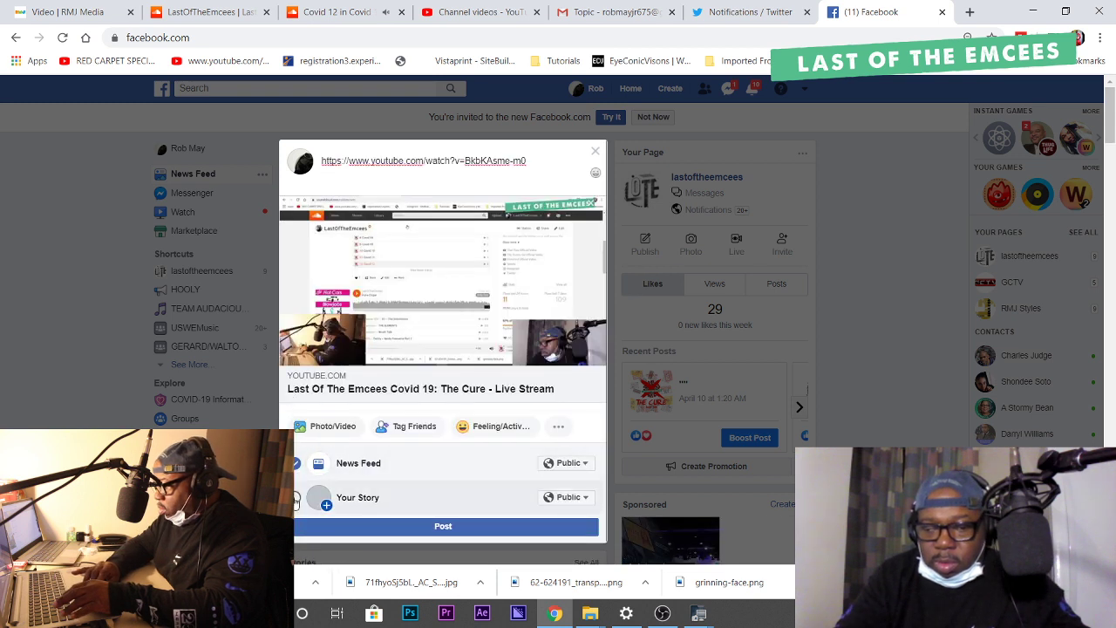
pyautogui.click(297, 498)
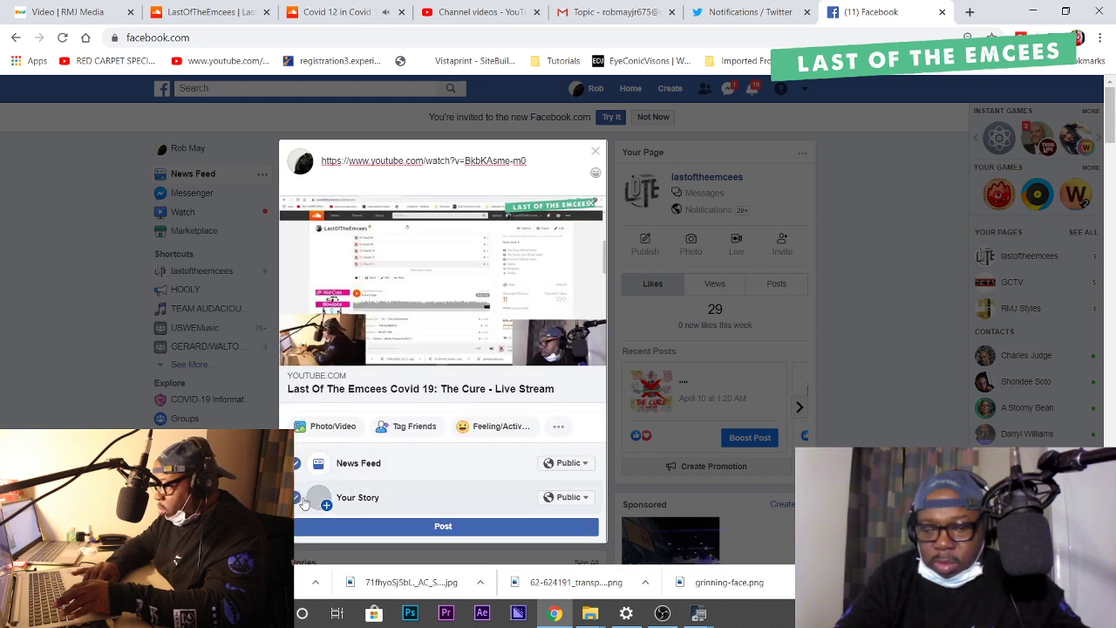
pyautogui.click(429, 528)
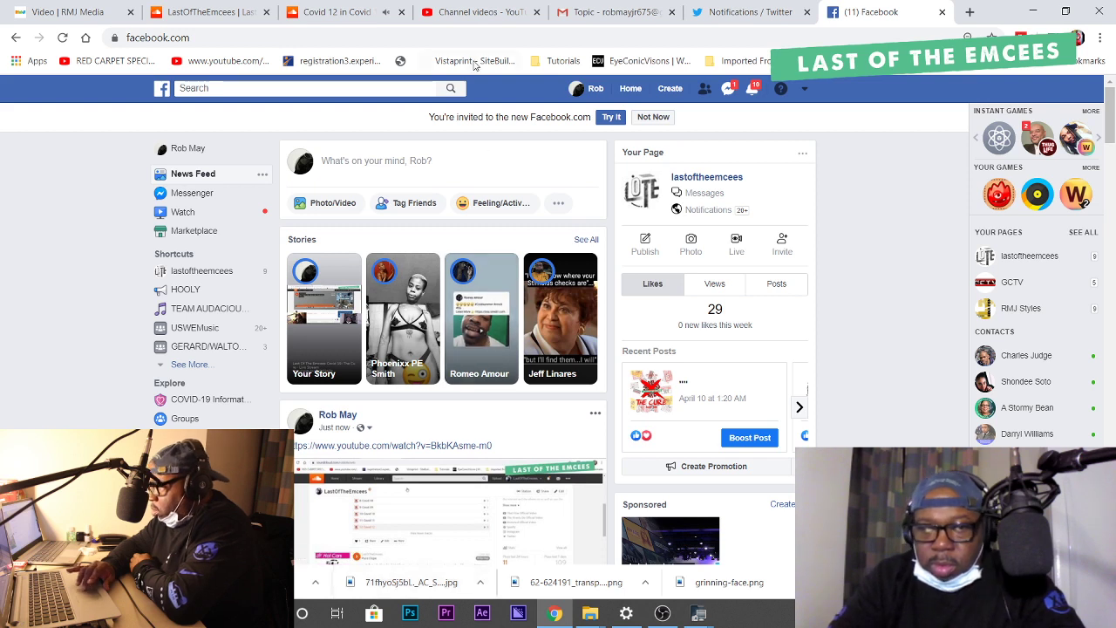
# Return to the SoundCloud page, launch Reason 10, log in with the remembered account and maximize the new document window.
pyautogui.click(369, 12)
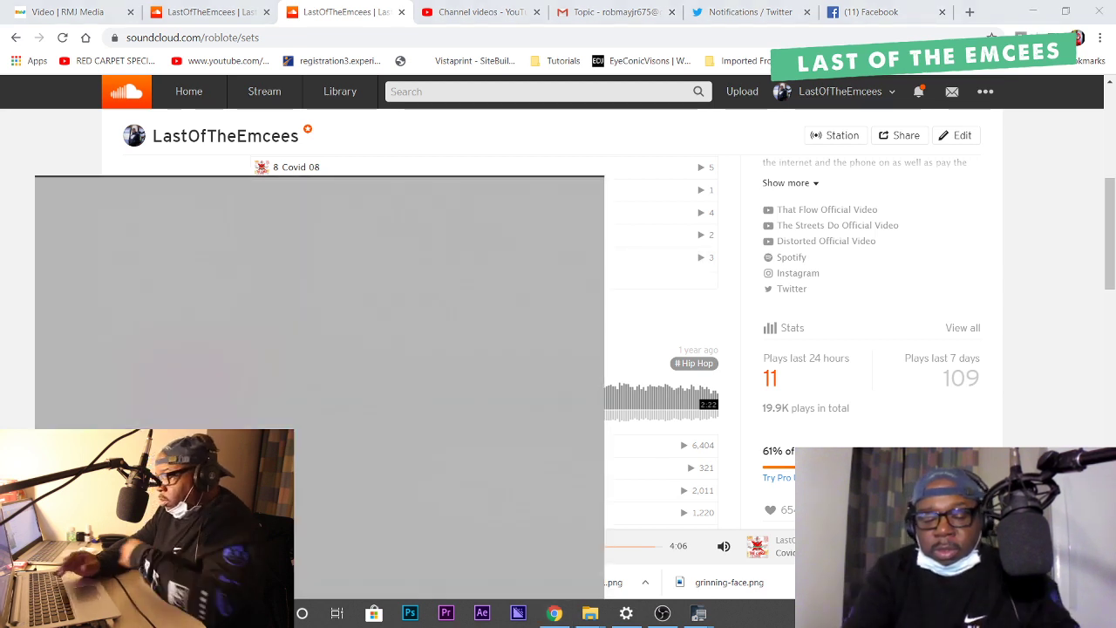
pyautogui.write('reaso')
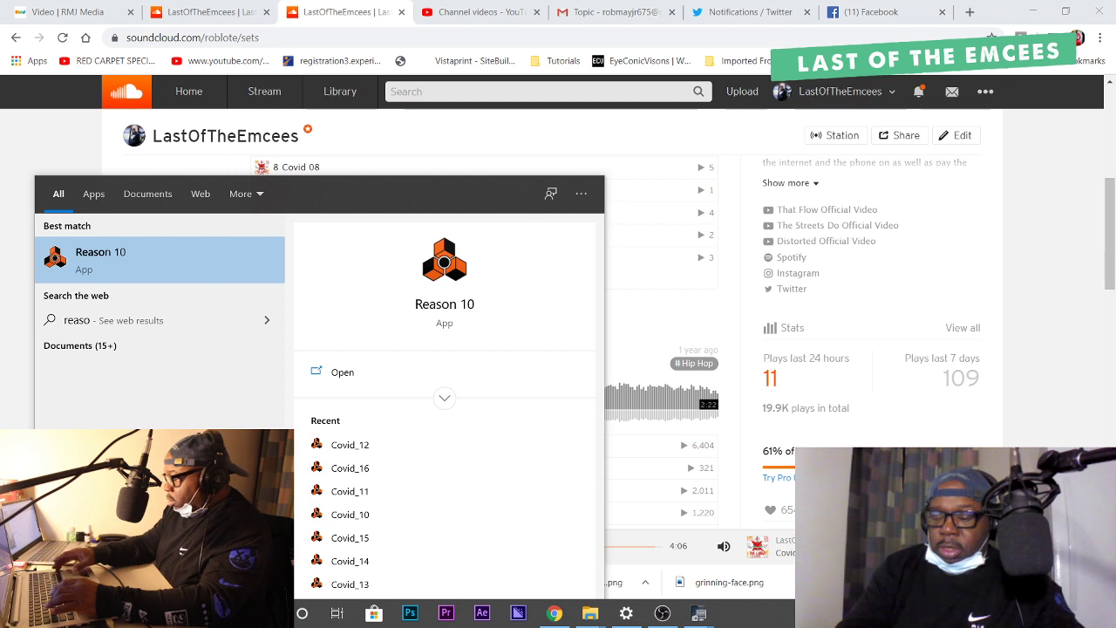
pyautogui.press('Return')
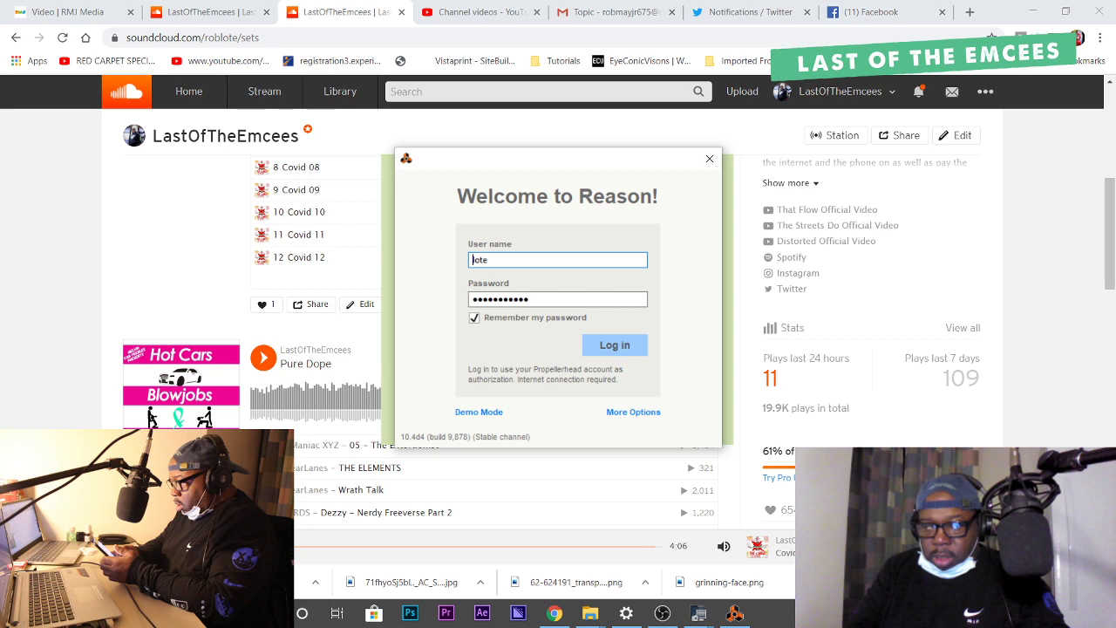
pyautogui.press('Return')
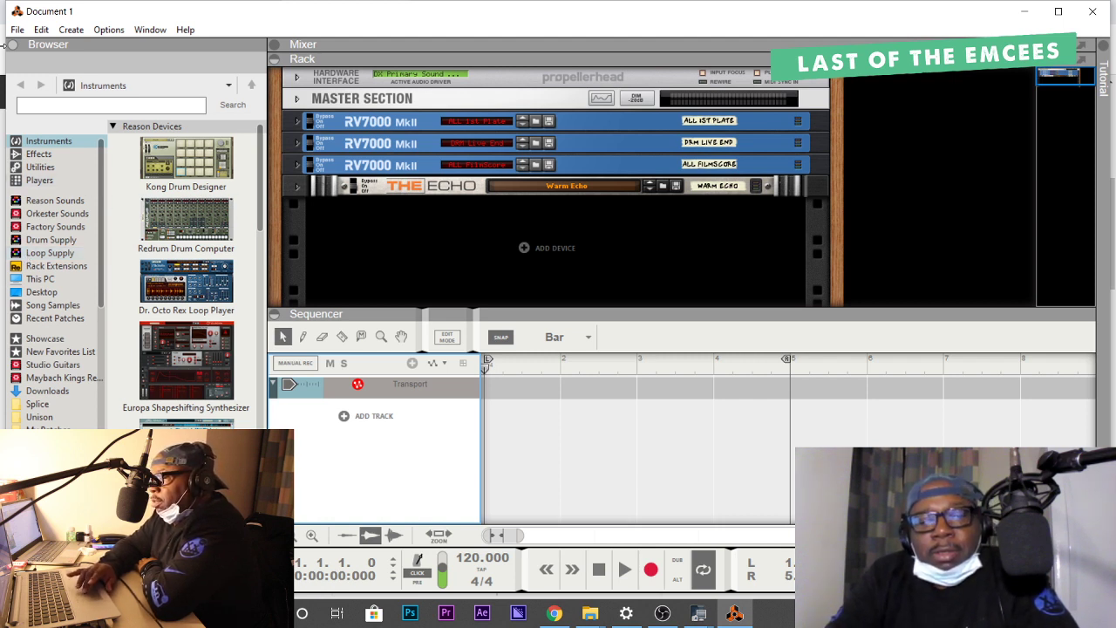
pyautogui.doubleClick(98, 12)
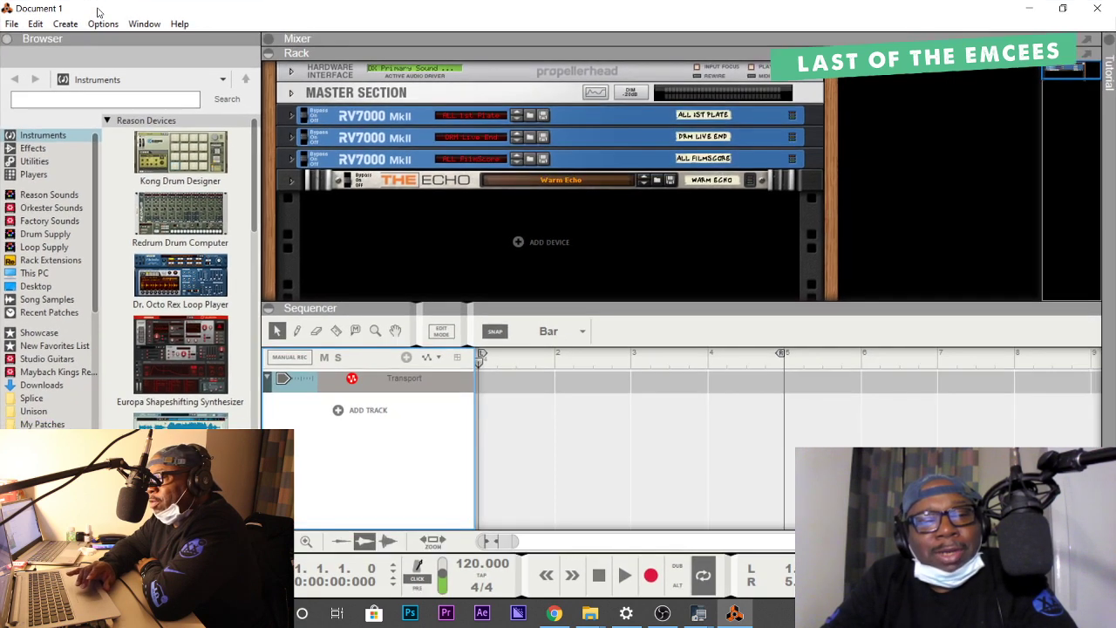
# Open the recent song Covid_13.reason and bring its window to the front.
pyautogui.click(12, 25)
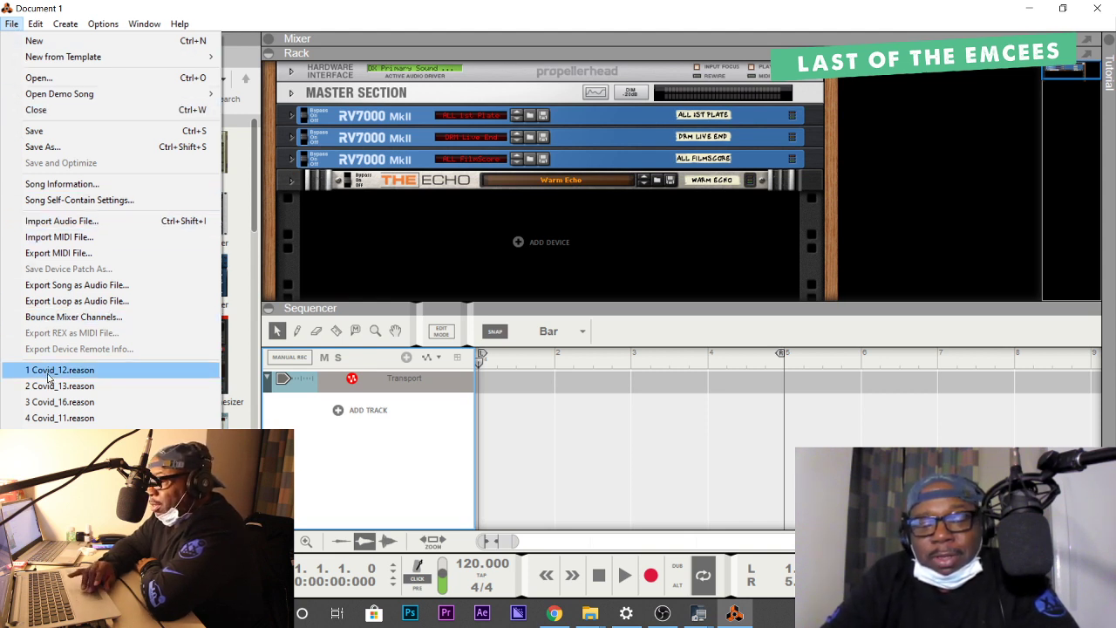
pyautogui.press('Escape')
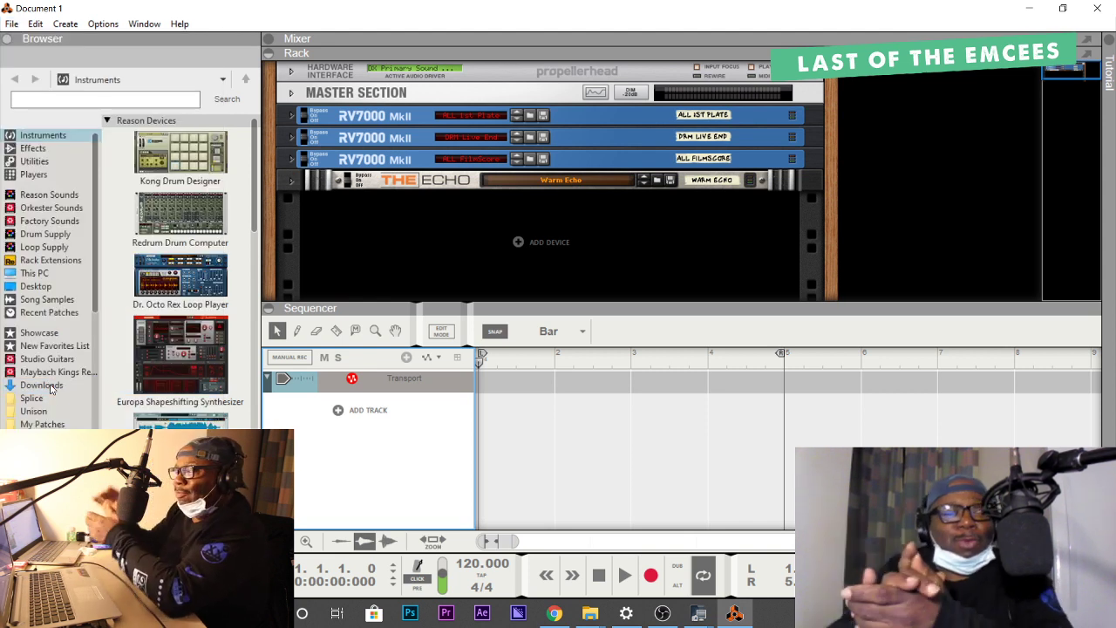
pyautogui.hotkey('alt', 'Tab')
pyautogui.hotkey('alt', 'Tab')
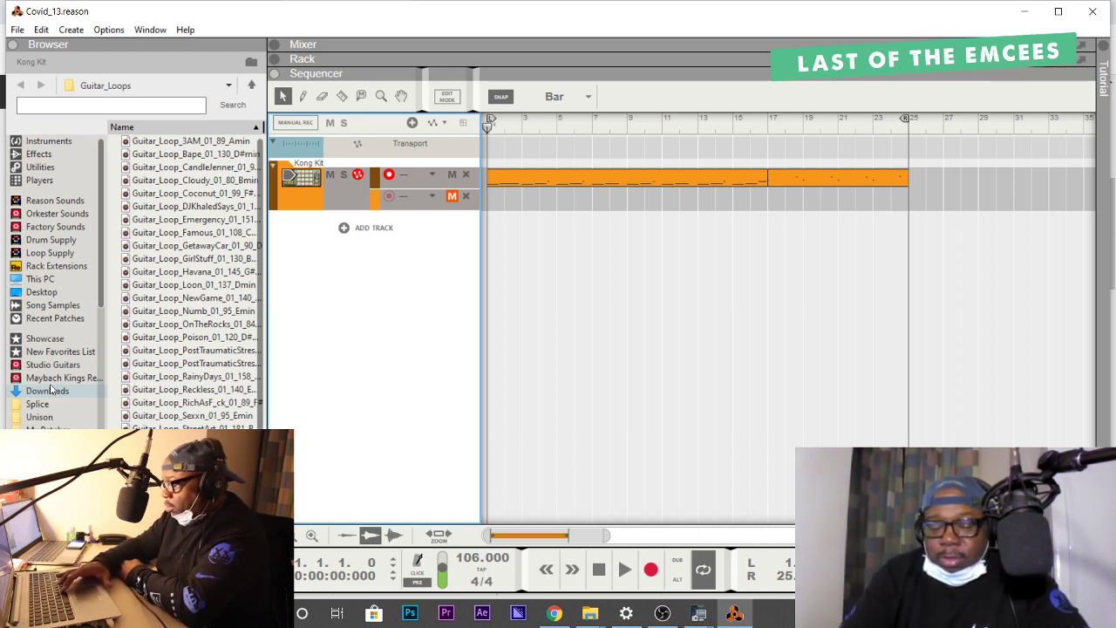
# Play the Covid_13 song from the start twice, returning the playhead to bar 1 after each listen.
pyautogui.press('space')
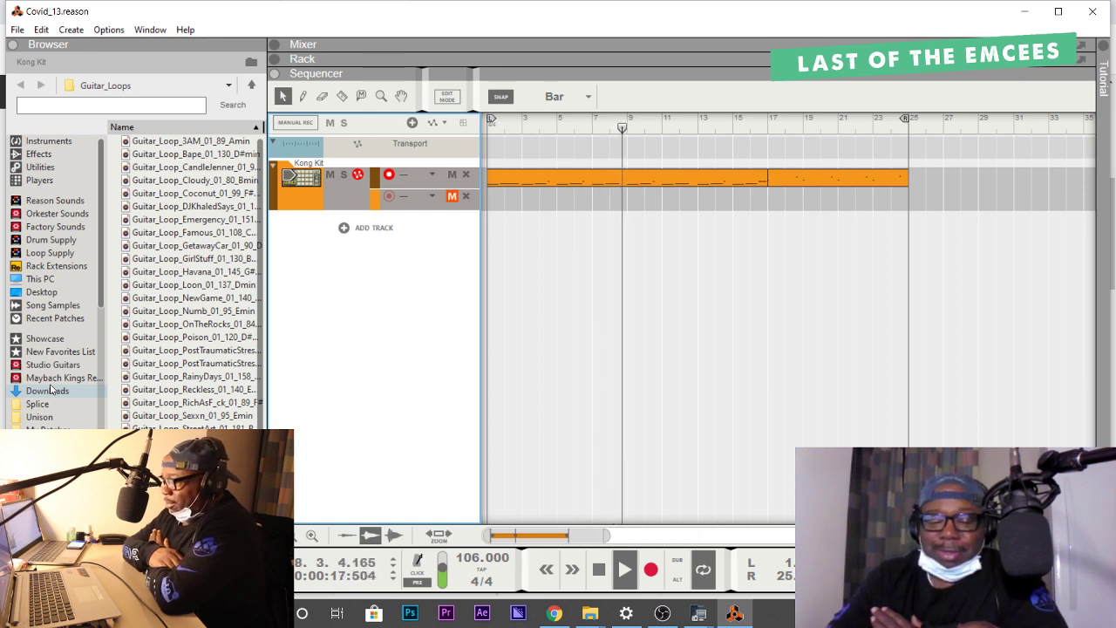
pyautogui.press('space')
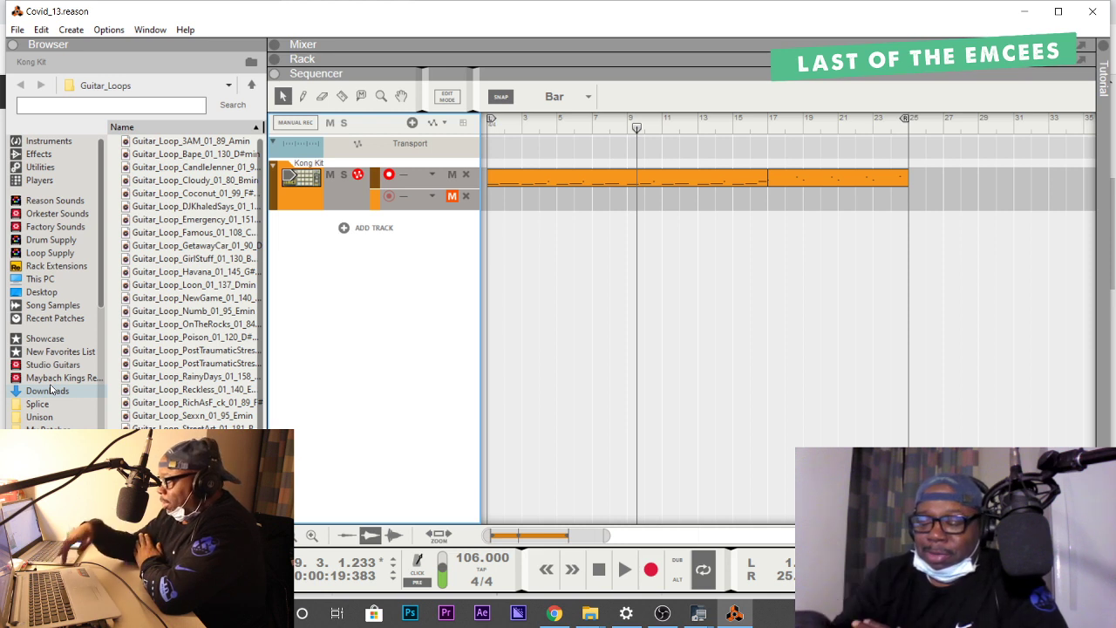
pyautogui.press('Home')
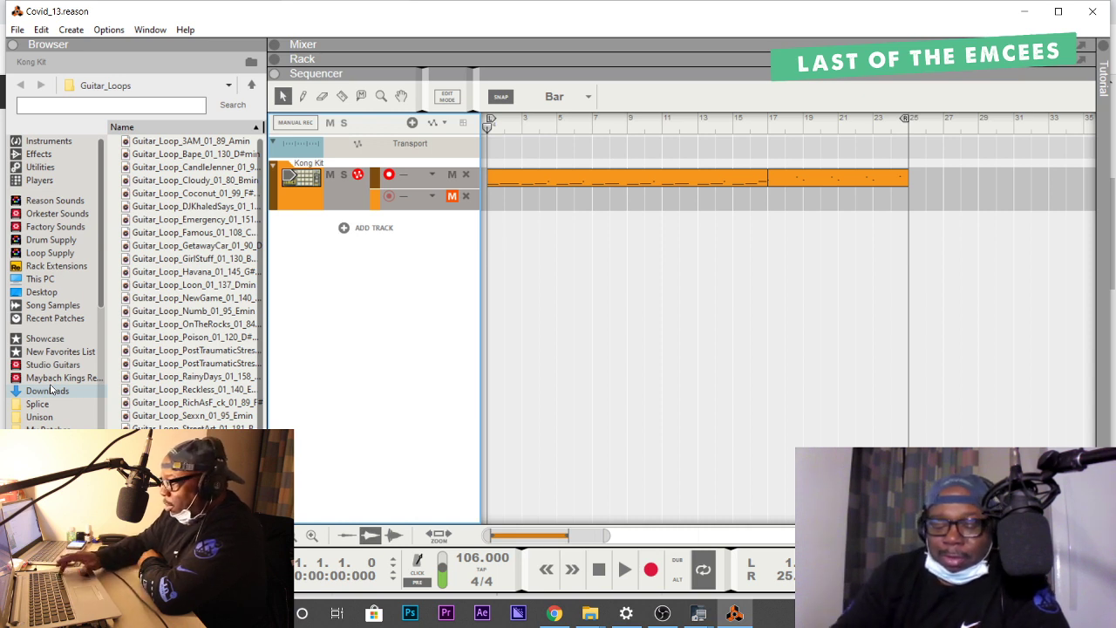
pyautogui.press('space')
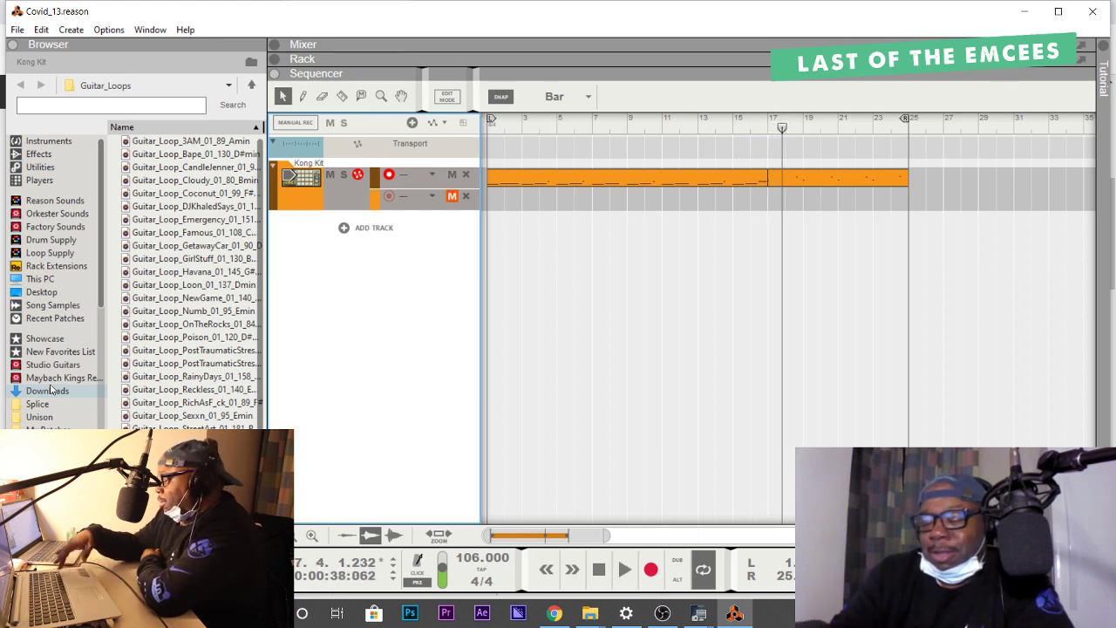
pyautogui.press('Home')
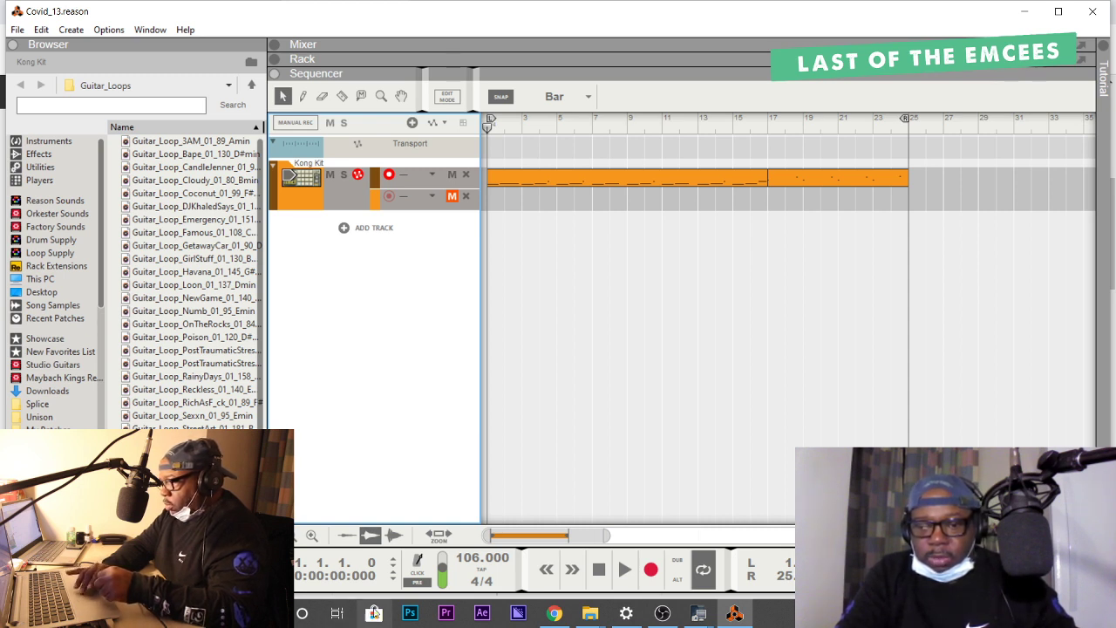
# Add two NN-XT Advanced Sampler instrument tracks below the Kong Kit track and show their devices in the rack.
pyautogui.rightClick(371, 228)
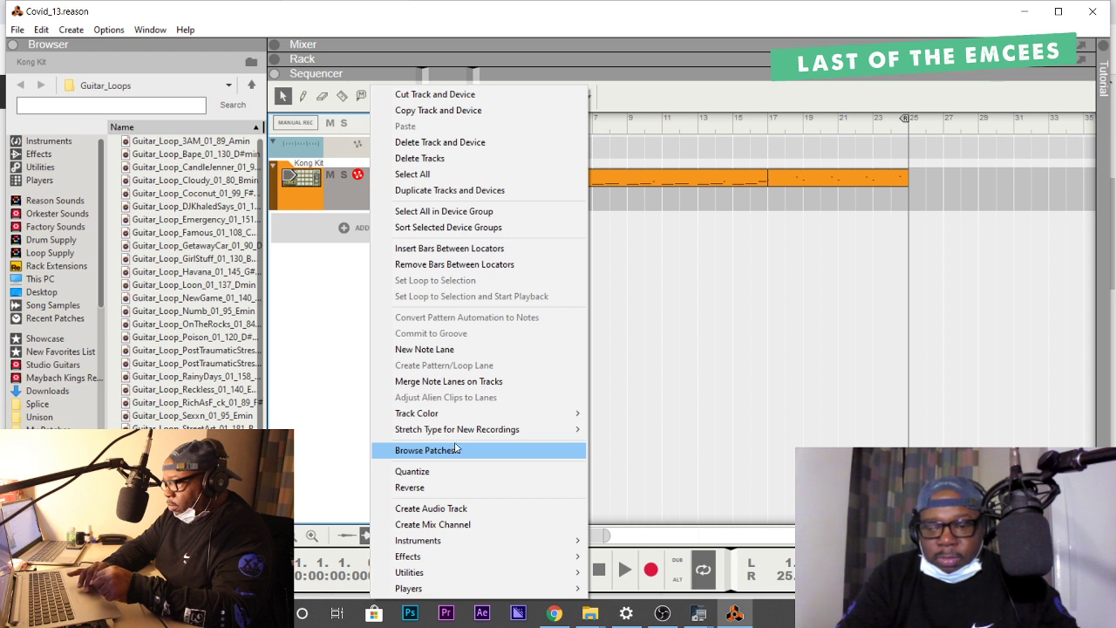
pyautogui.moveTo(450, 548)
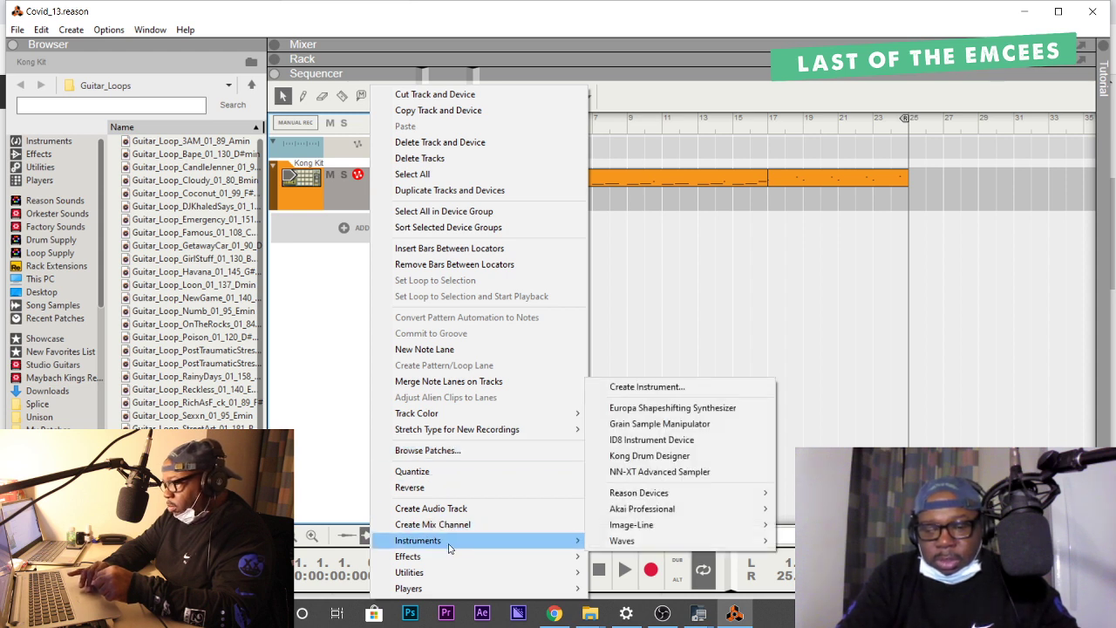
pyautogui.click(680, 472)
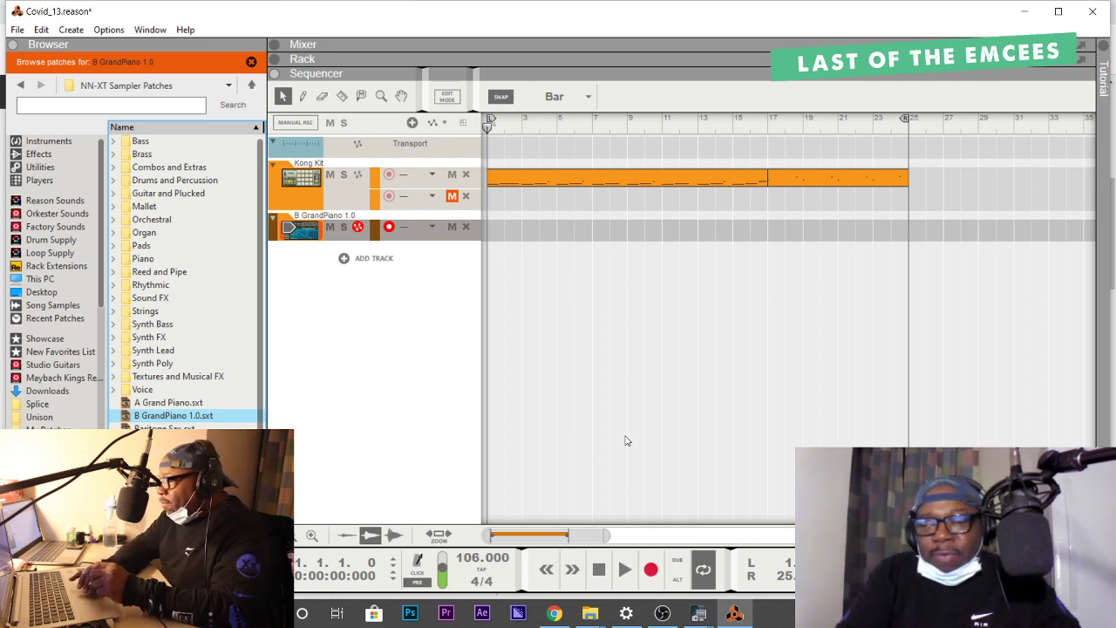
pyautogui.click(347, 266)
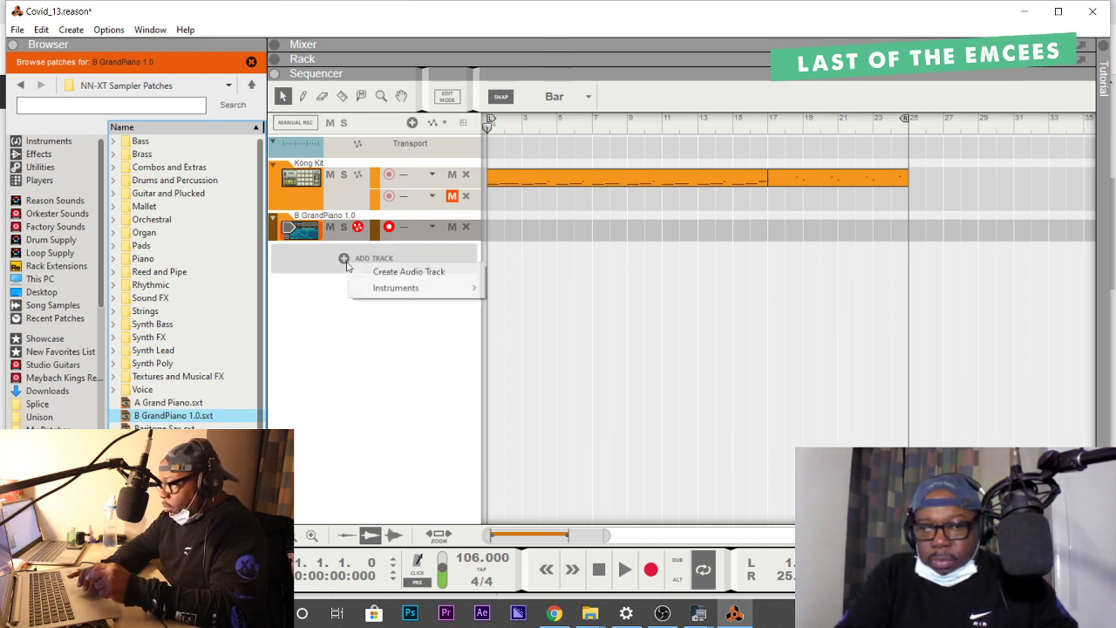
pyautogui.moveTo(431, 286)
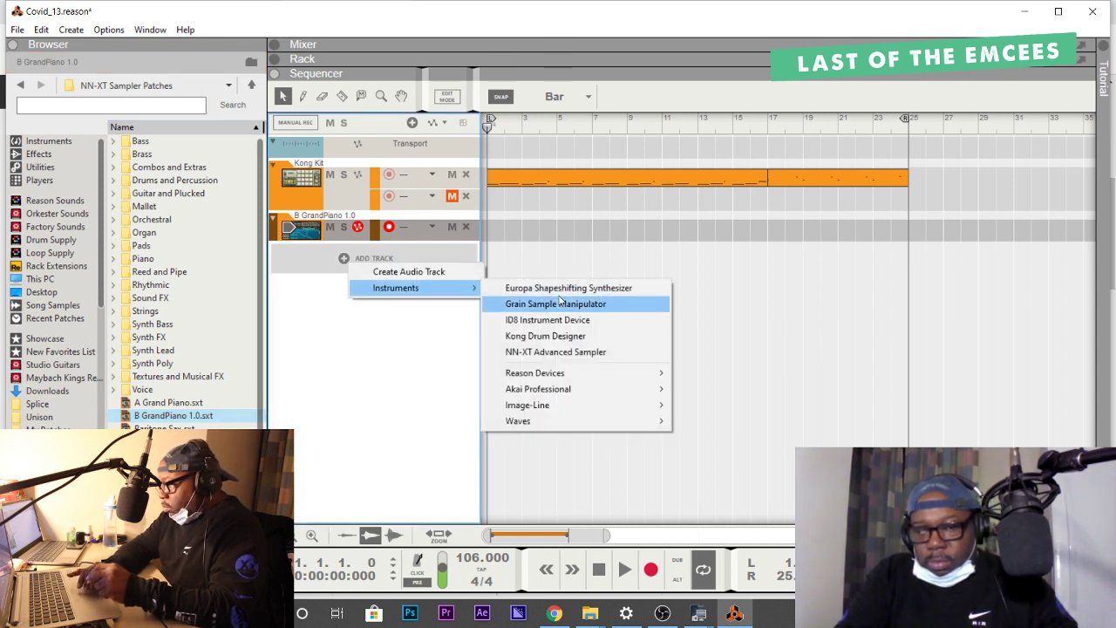
pyautogui.click(565, 353)
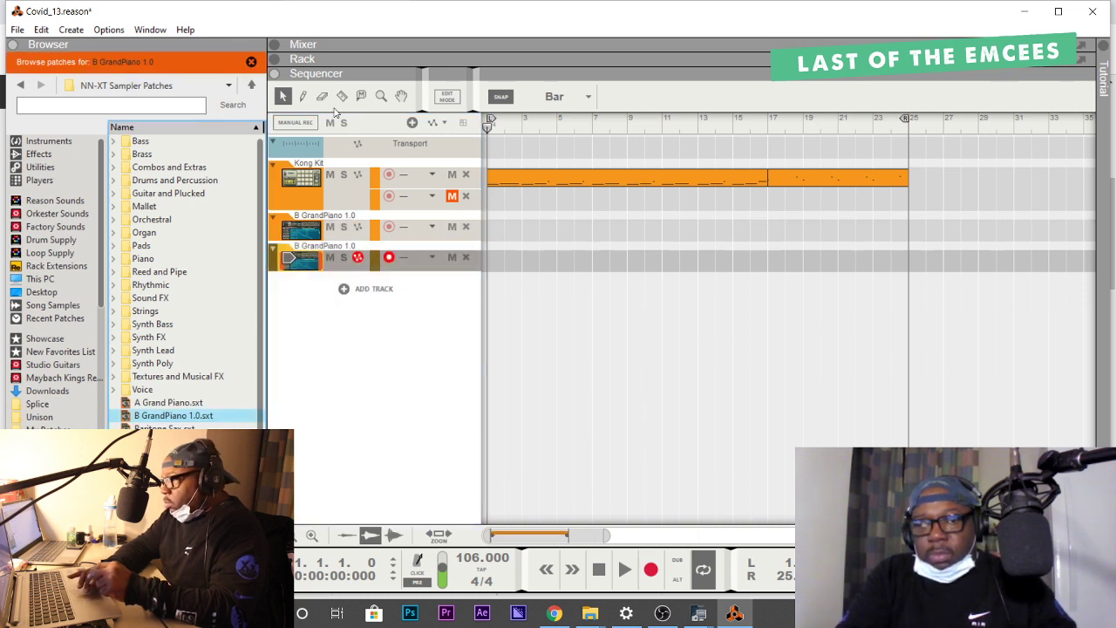
pyautogui.click(363, 59)
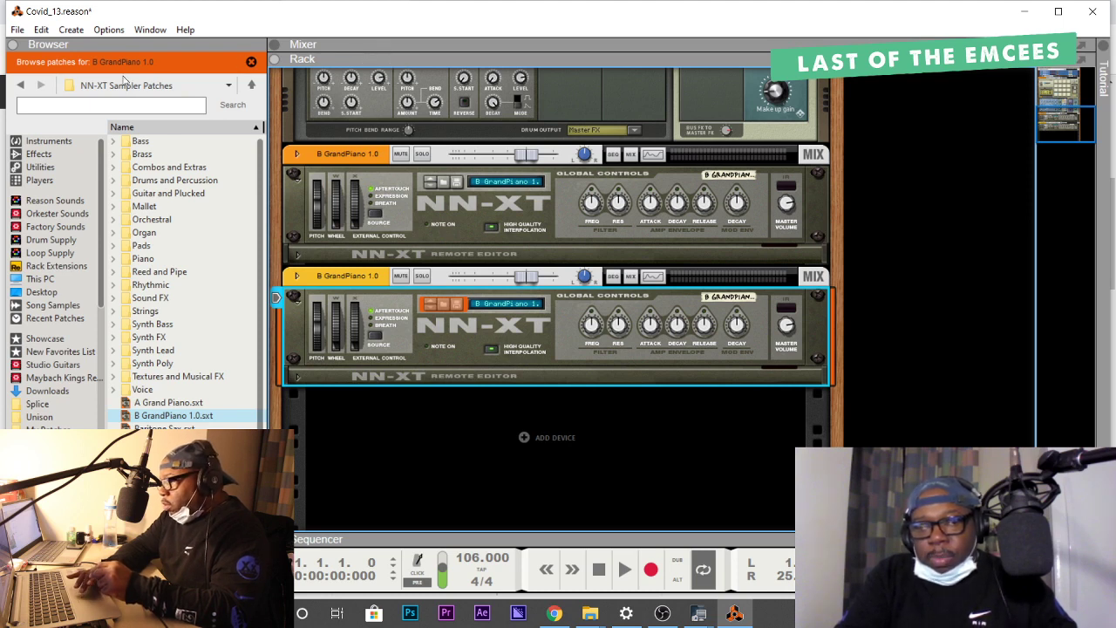
# Open the recent song Covid_12.reason and copy its 808 track together with its device.
pyautogui.click(18, 32)
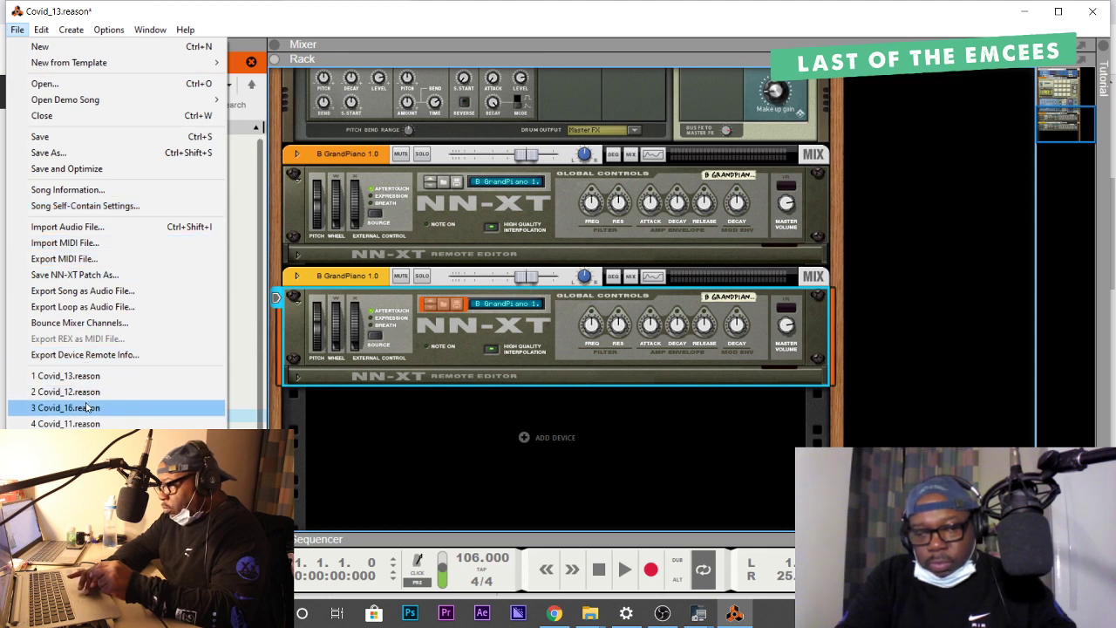
pyautogui.press('Escape')
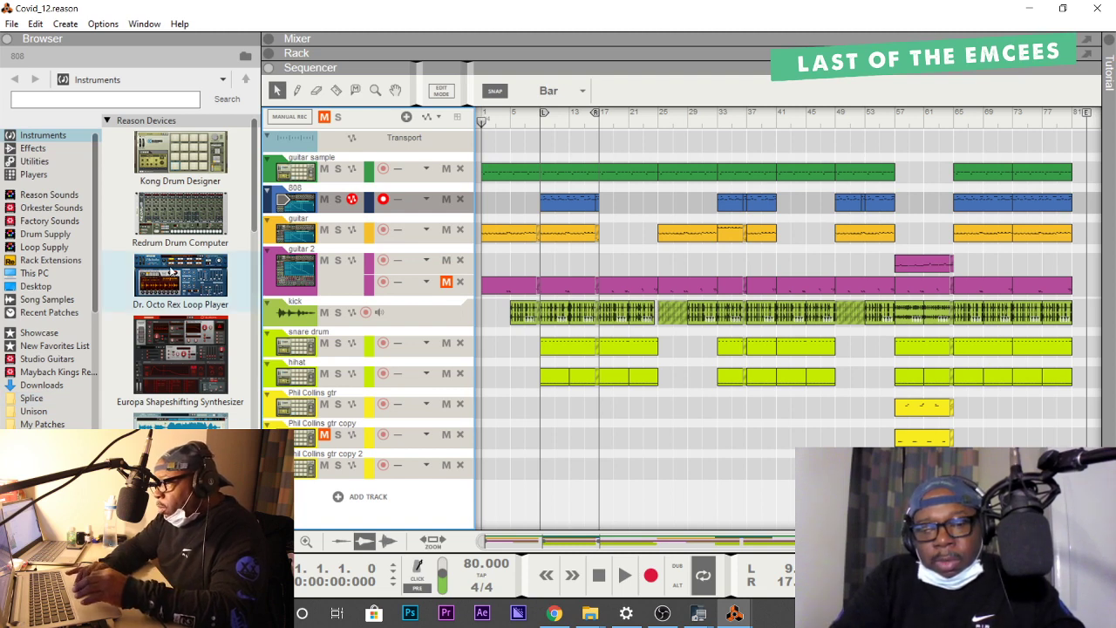
pyautogui.rightClick(271, 205)
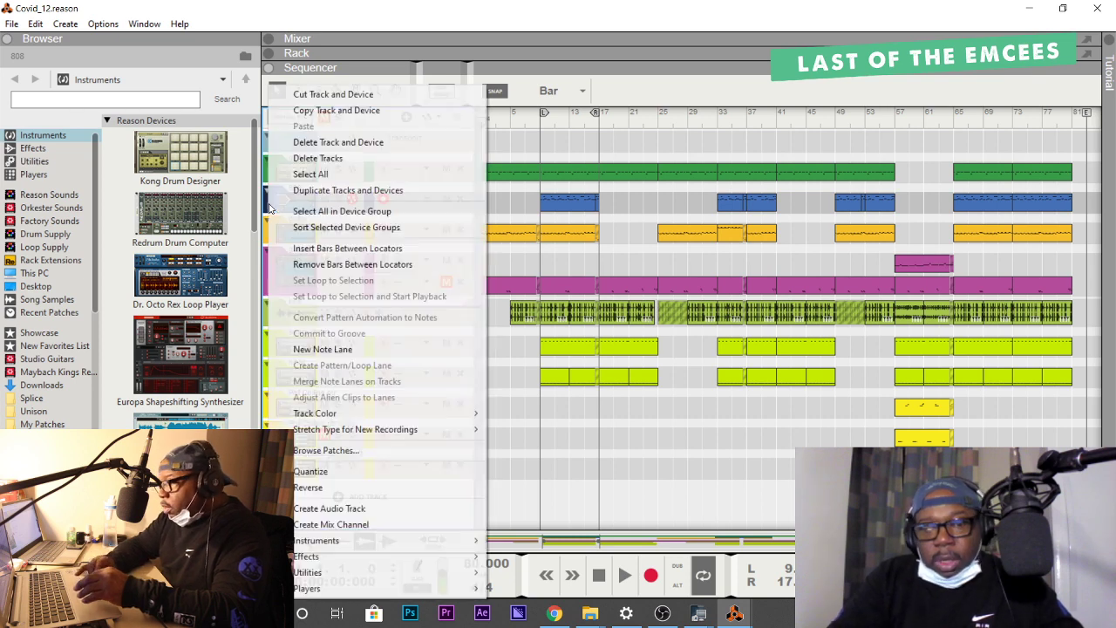
pyautogui.click(332, 112)
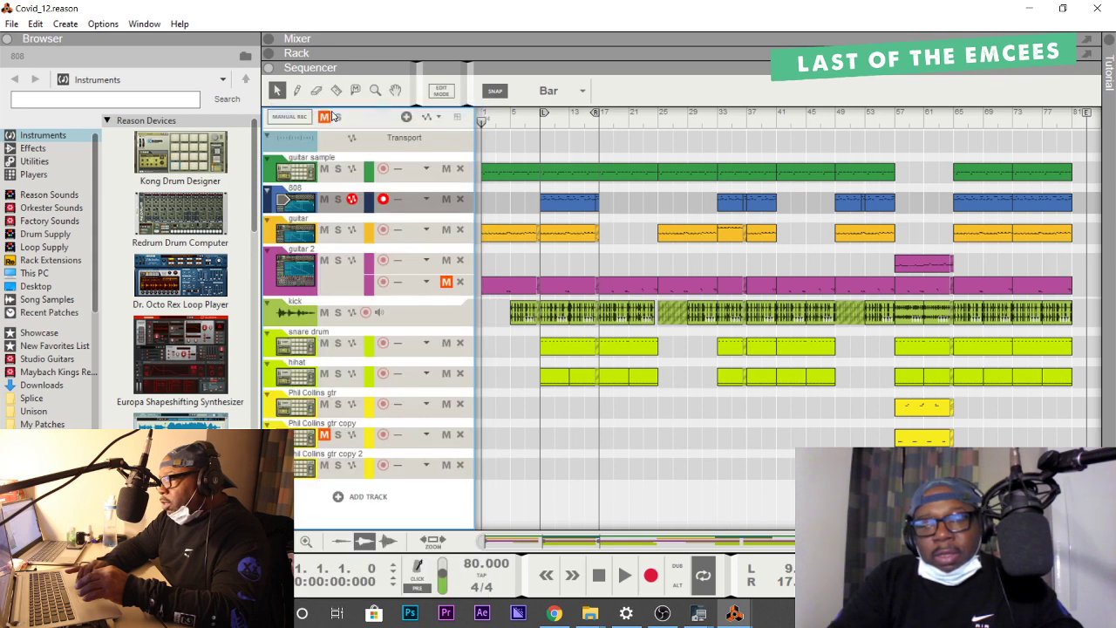
# Return to Covid_13.reason, paste the copied 808 device and track, and show the pasted clips along the sequencer timeline.
pyautogui.click(1027, 8)
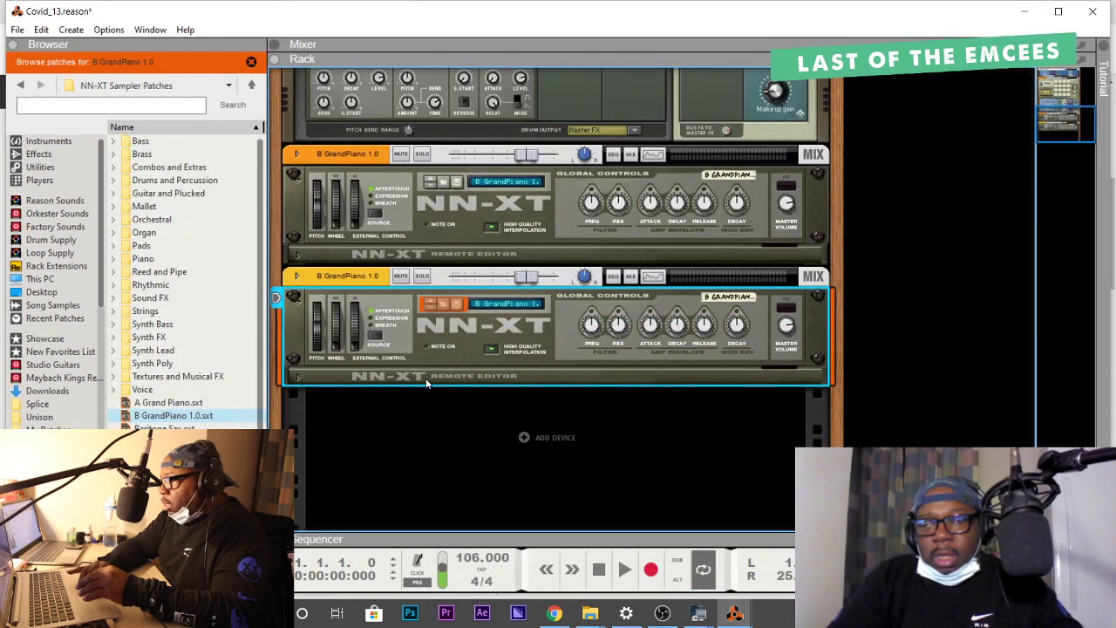
pyautogui.click(41, 29)
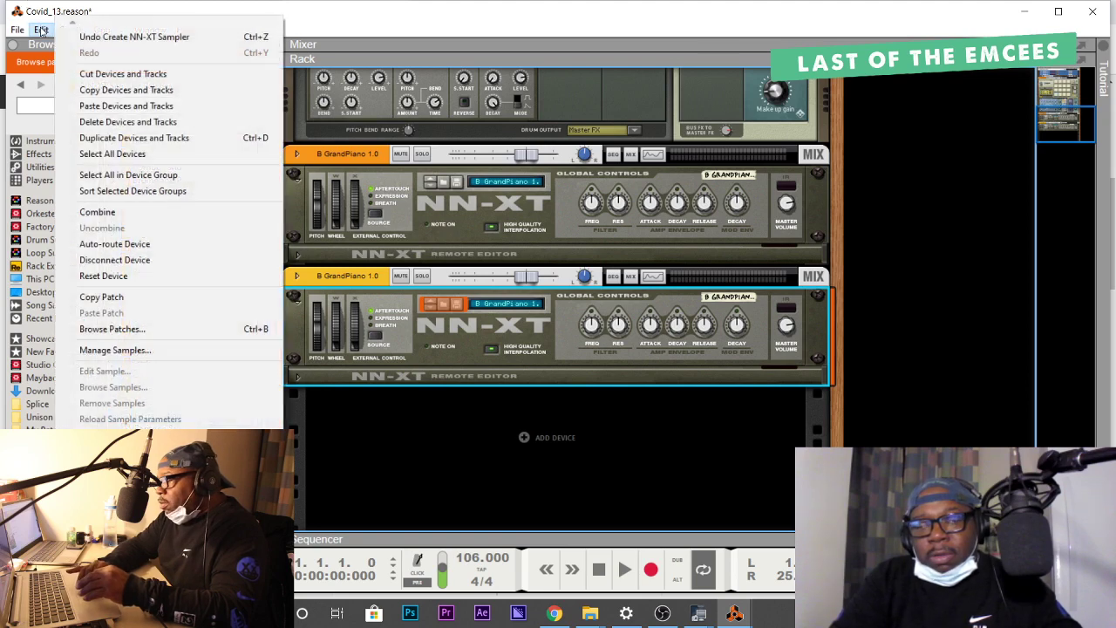
pyautogui.click(105, 106)
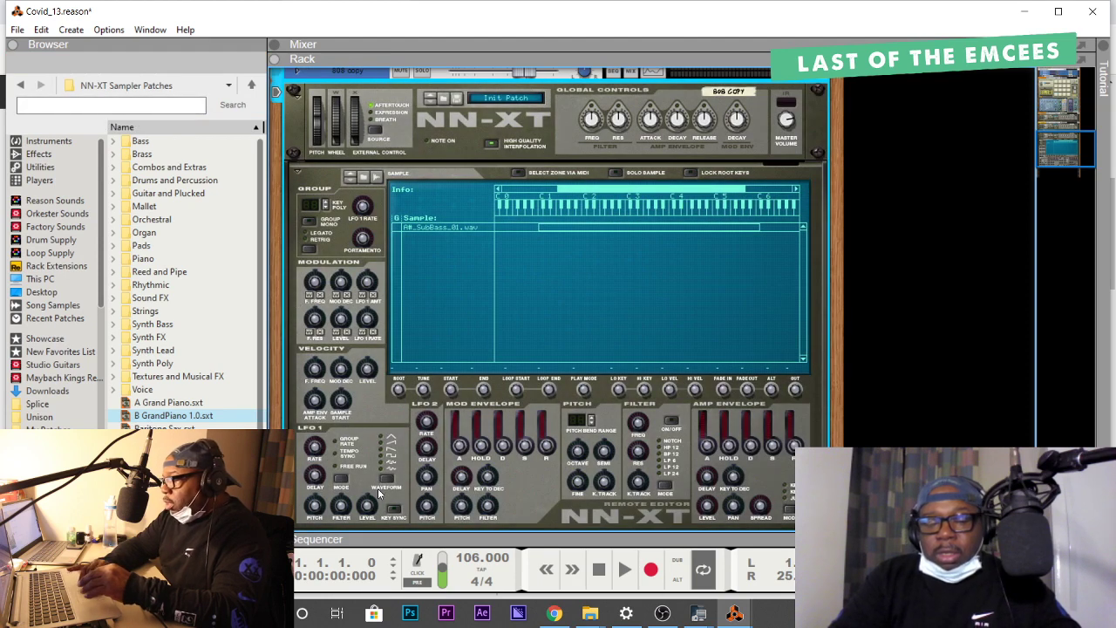
pyautogui.press('F7')
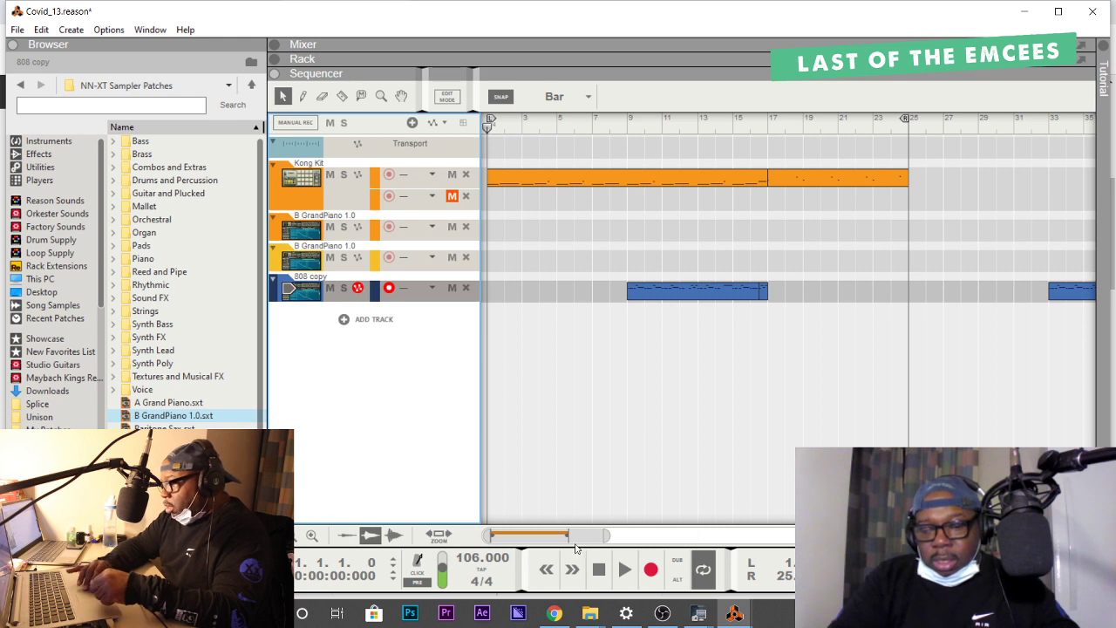
pyautogui.scroll(-5, 606, 535)
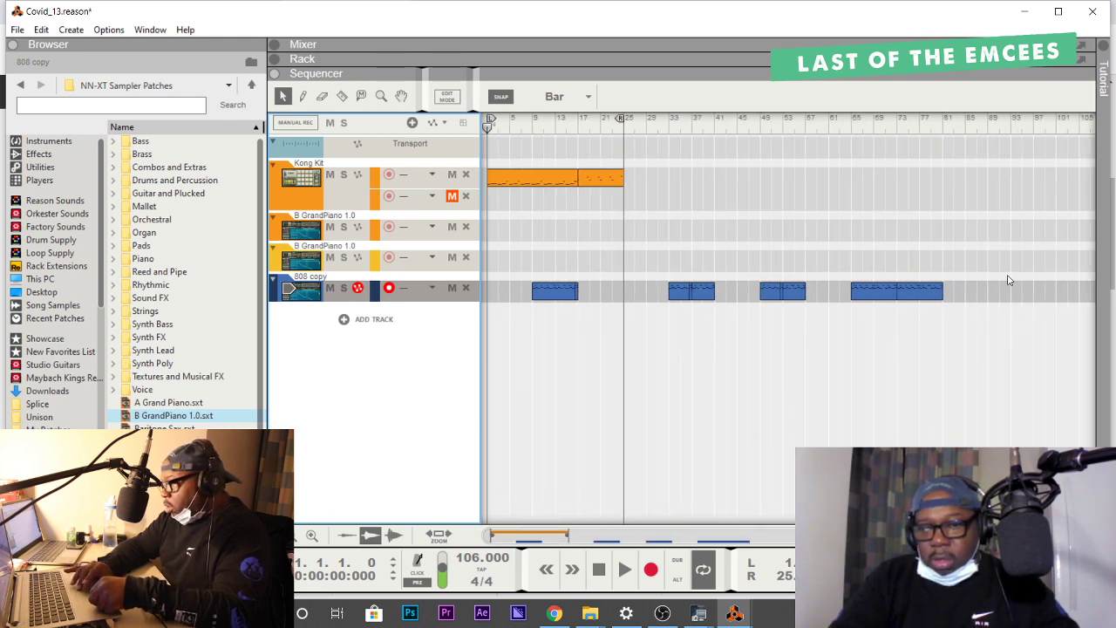
# Select all the pasted clips on the 808 copy track and delete them.
pyautogui.moveTo(991, 285); pyautogui.dragTo(553, 331)
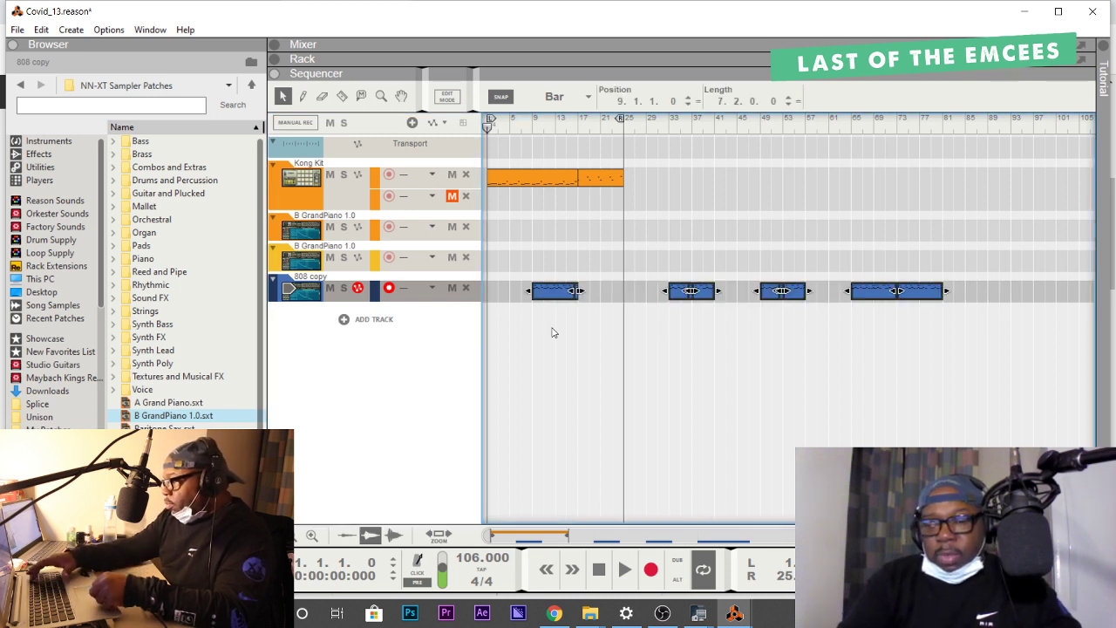
pyautogui.press('Delete')
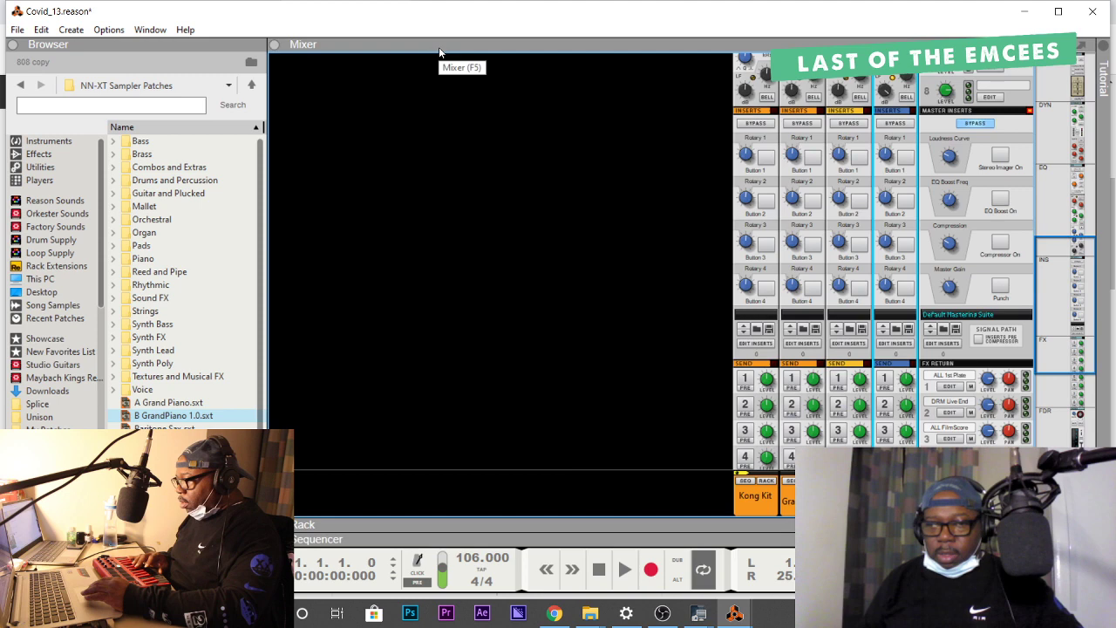
# Lower the 808 copy channel's fader in the mixer.
pyautogui.click(439, 47)
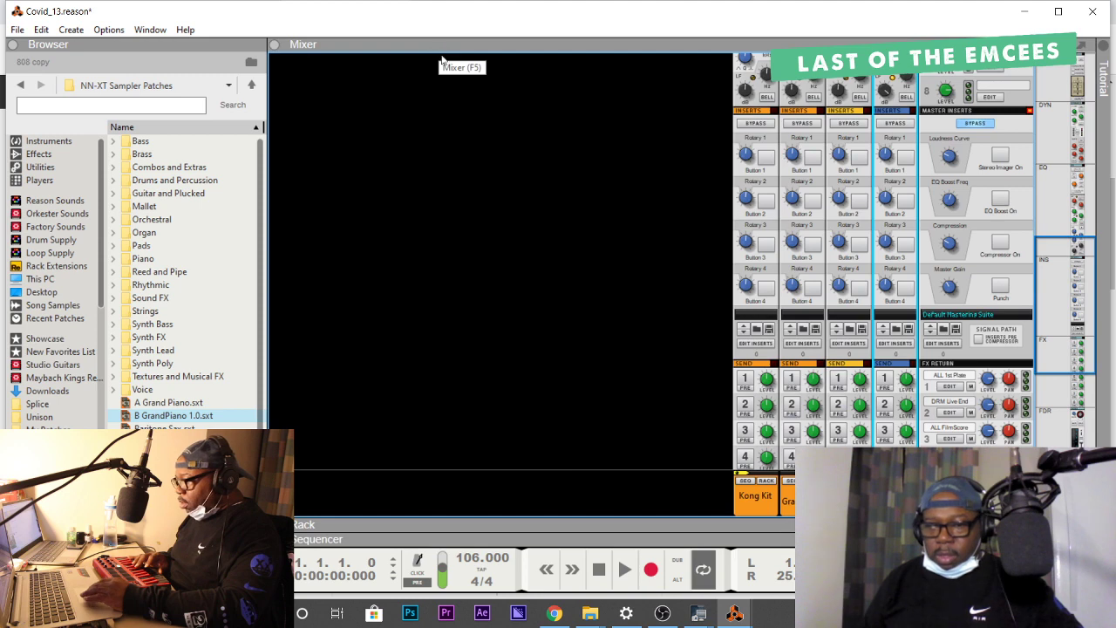
pyautogui.scroll(-5, 746, 398)
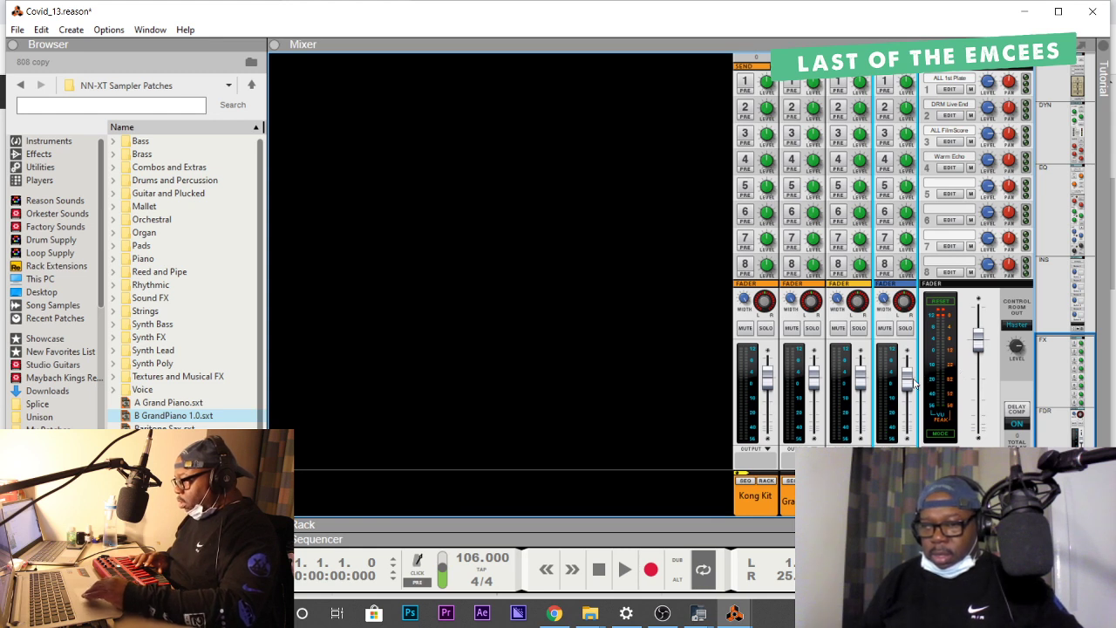
pyautogui.moveTo(907, 382); pyautogui.dragTo(907, 398)
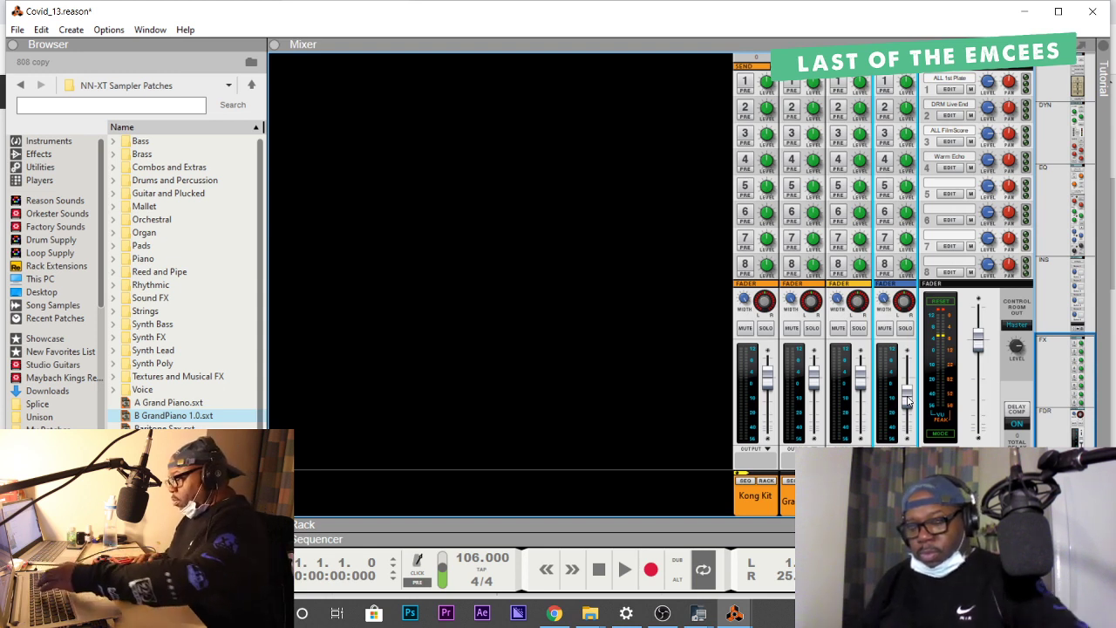
pyautogui.hotkey('ctrl', 'Return')
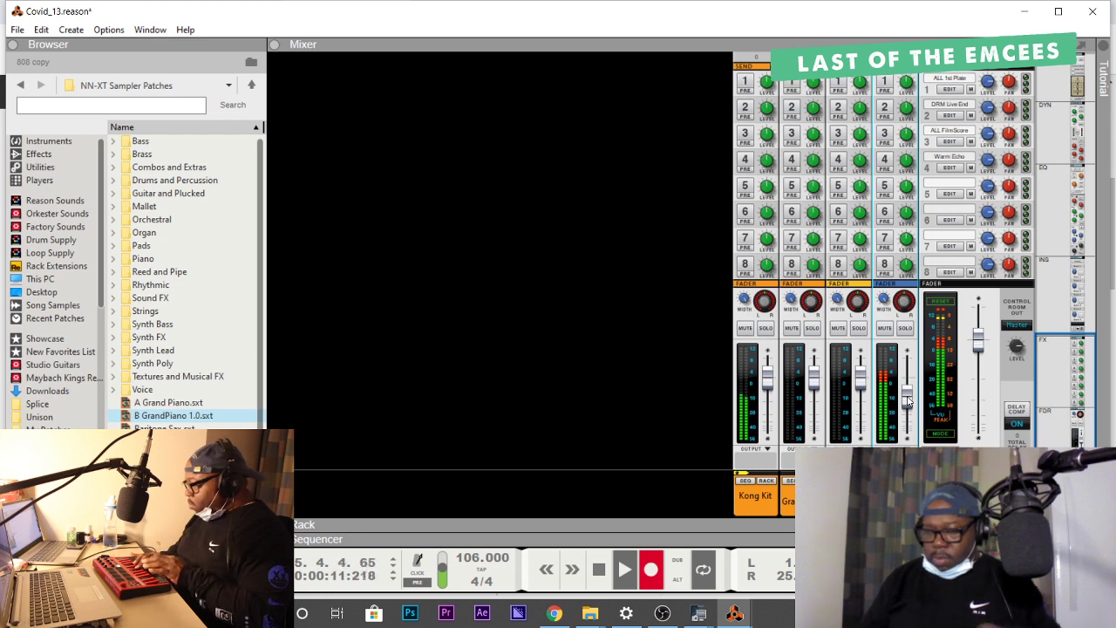
pyautogui.press('space')
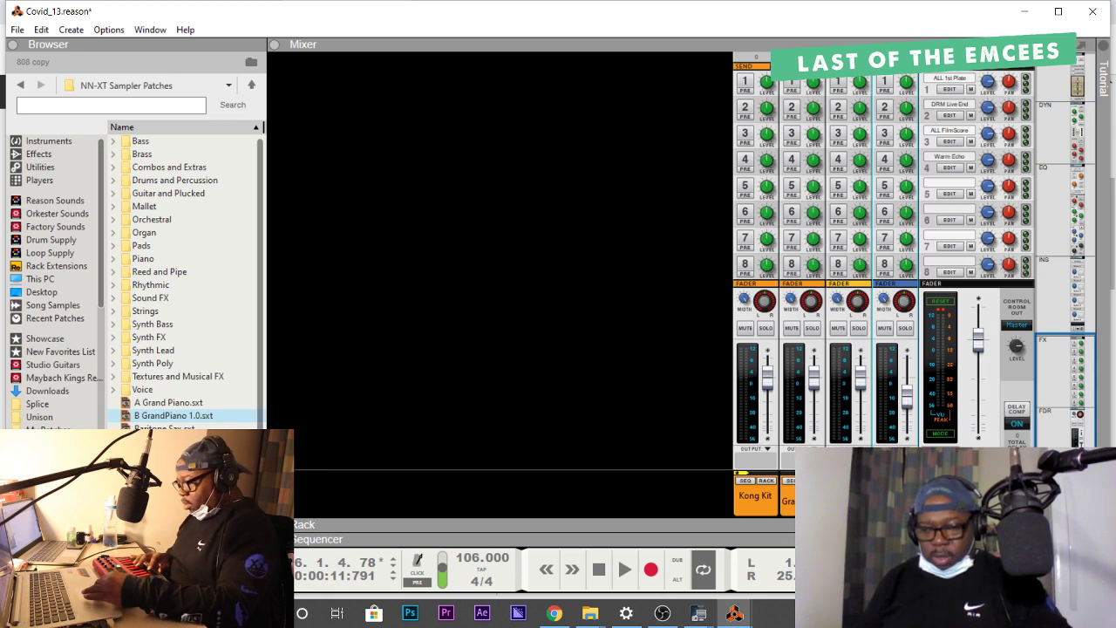
pyautogui.click(608, 539)
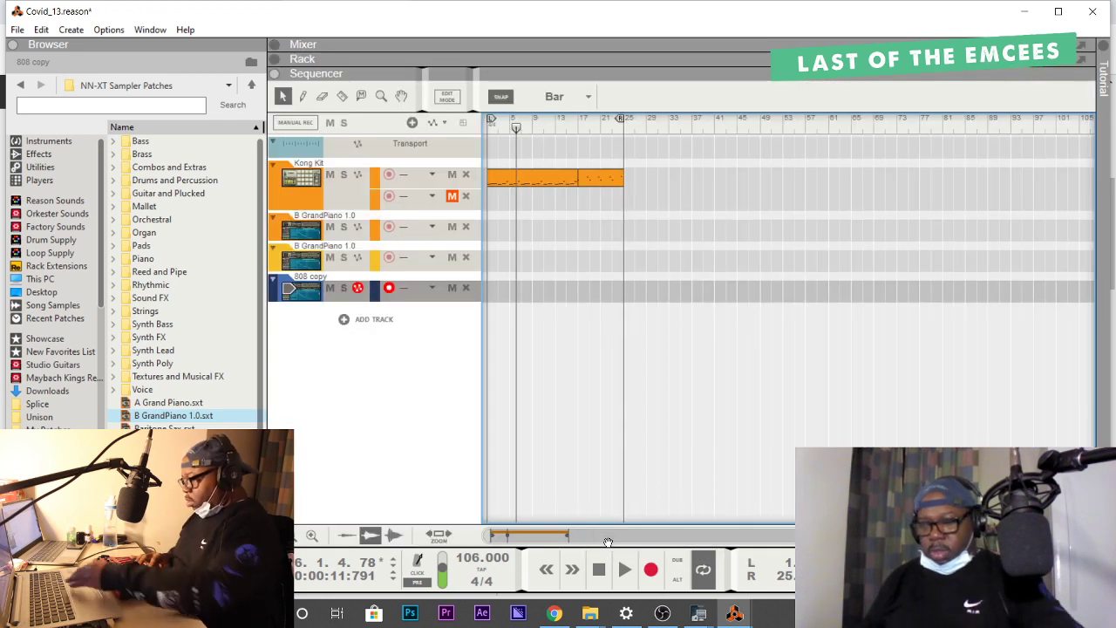
pyautogui.press('Home')
pyautogui.hotkey('ctrl', 'Return')
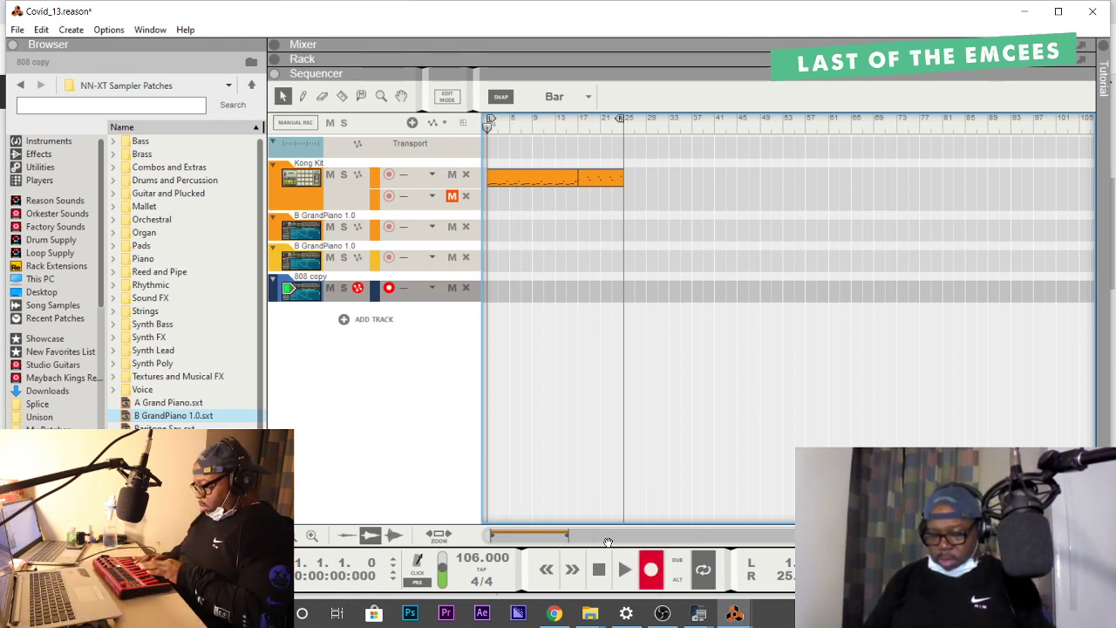
pyautogui.press('space')
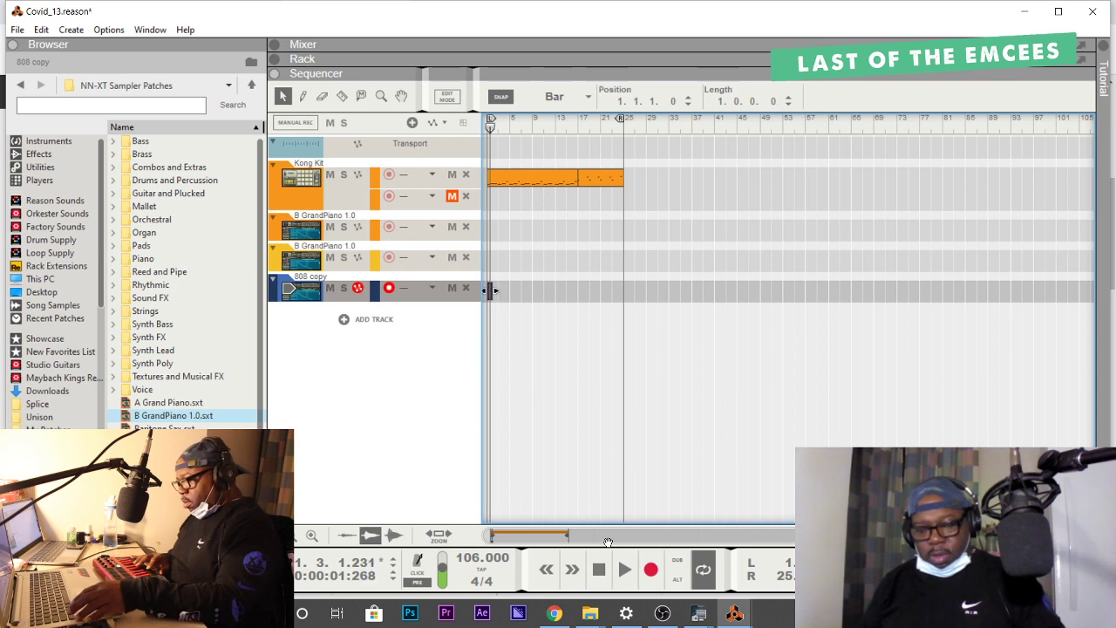
pyautogui.press('Return')
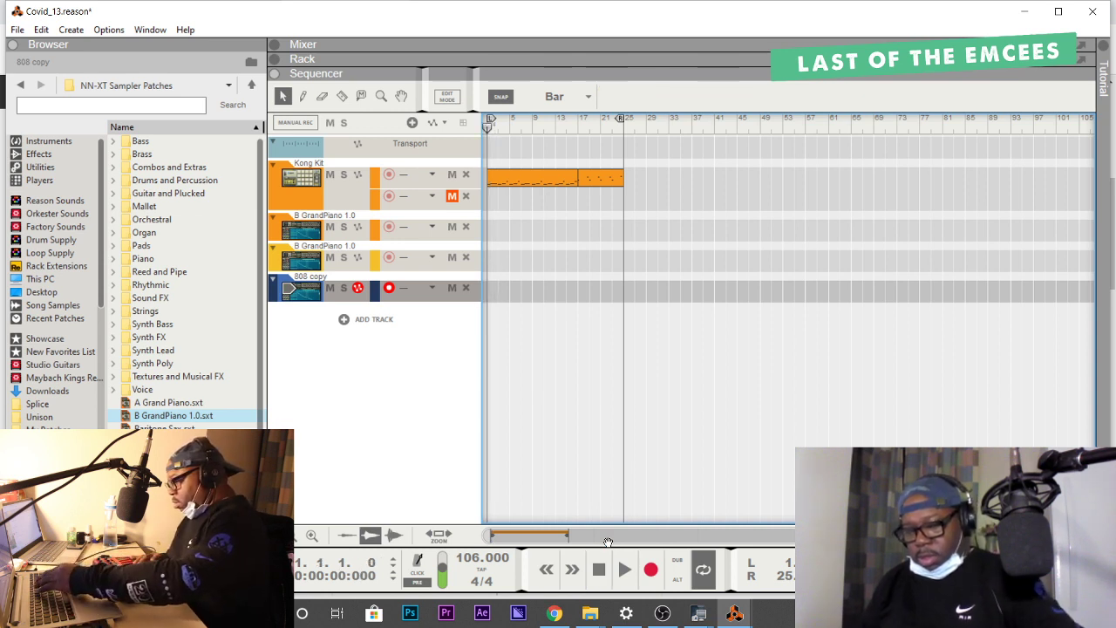
# Record an eight-bar 808 part from bar 1 on the 808 copy track.
pyautogui.hotkey('ctrl', 'Return')
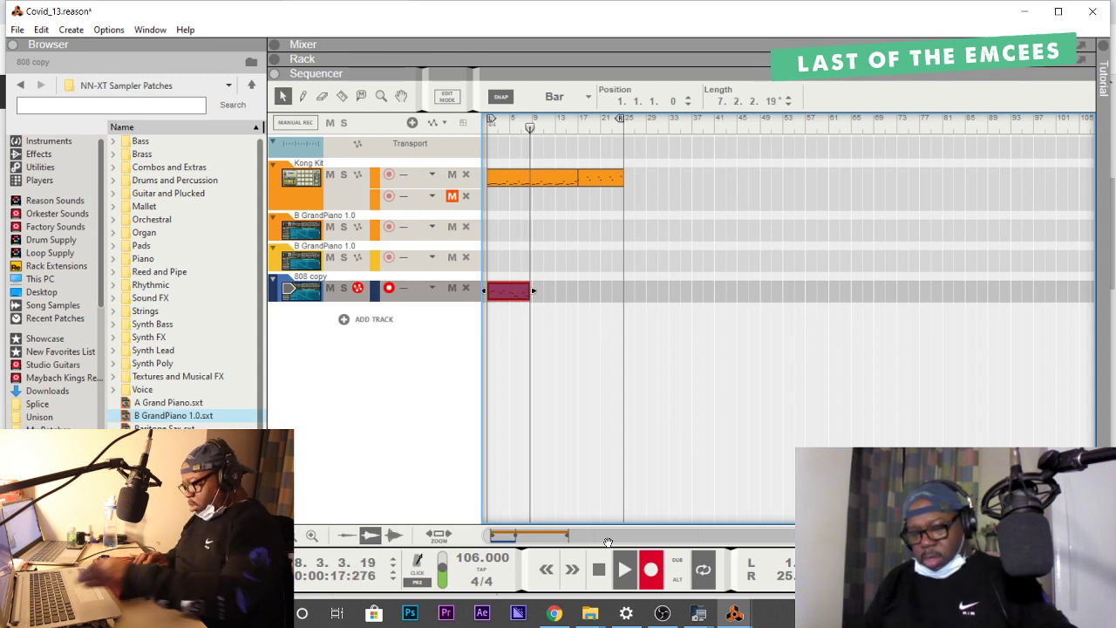
pyautogui.press('space')
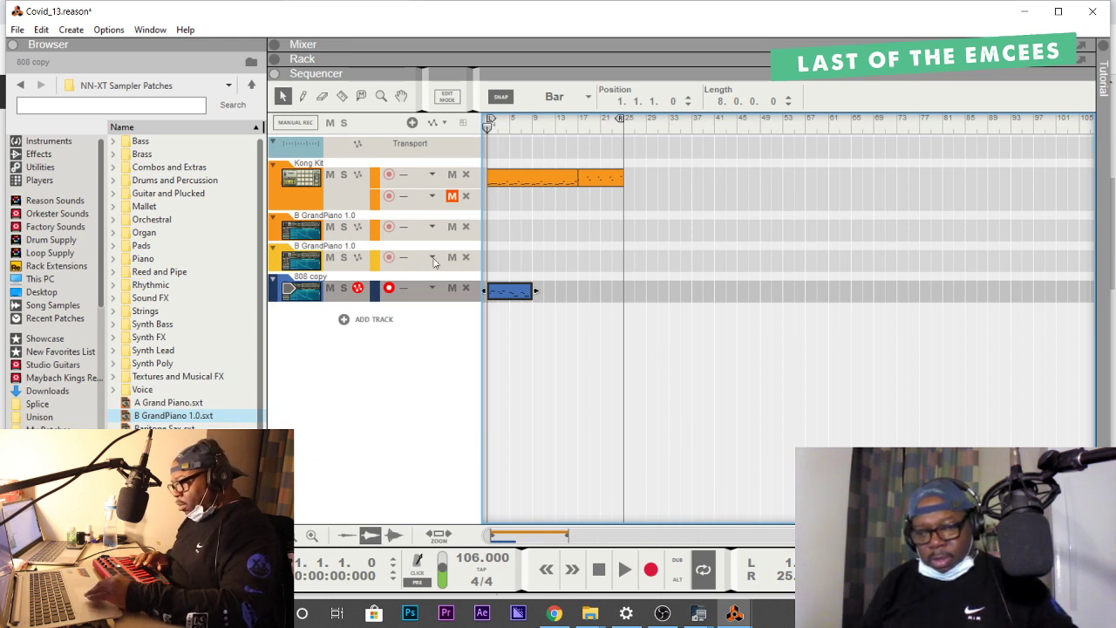
# Add a new note lane to the 808 copy track and mute the lane holding the first take.
pyautogui.rightClick(313, 290)
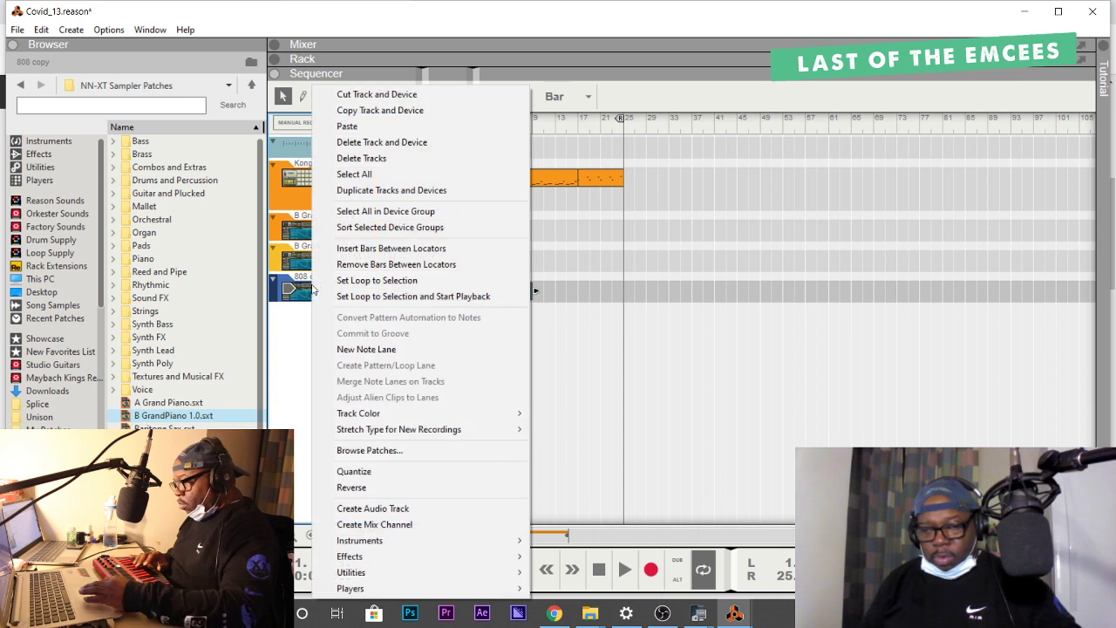
pyautogui.click(334, 353)
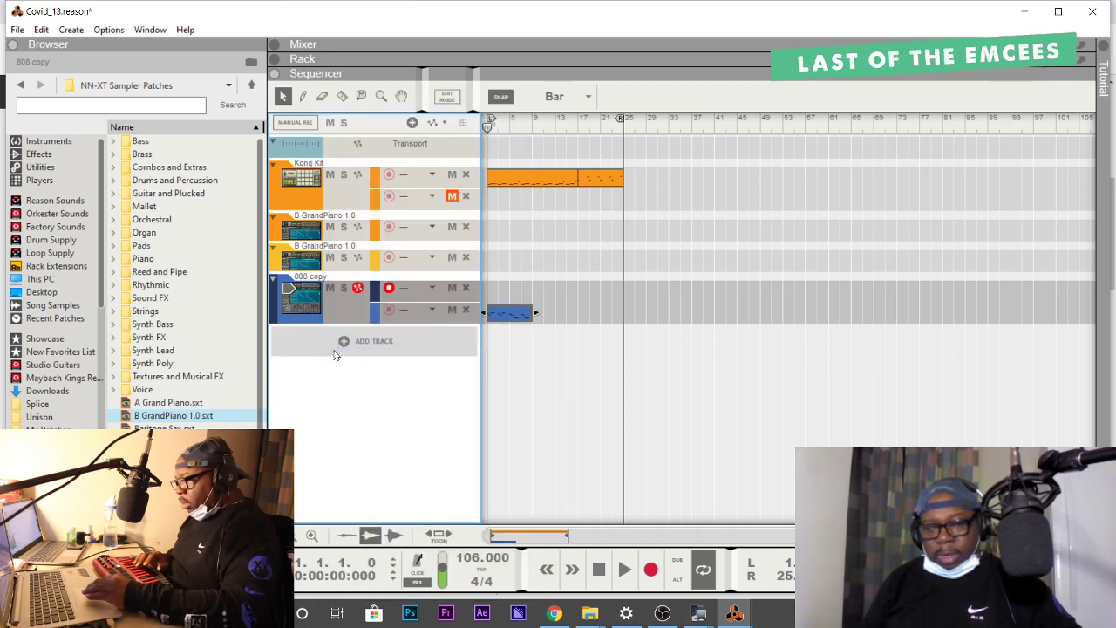
pyautogui.click(453, 309)
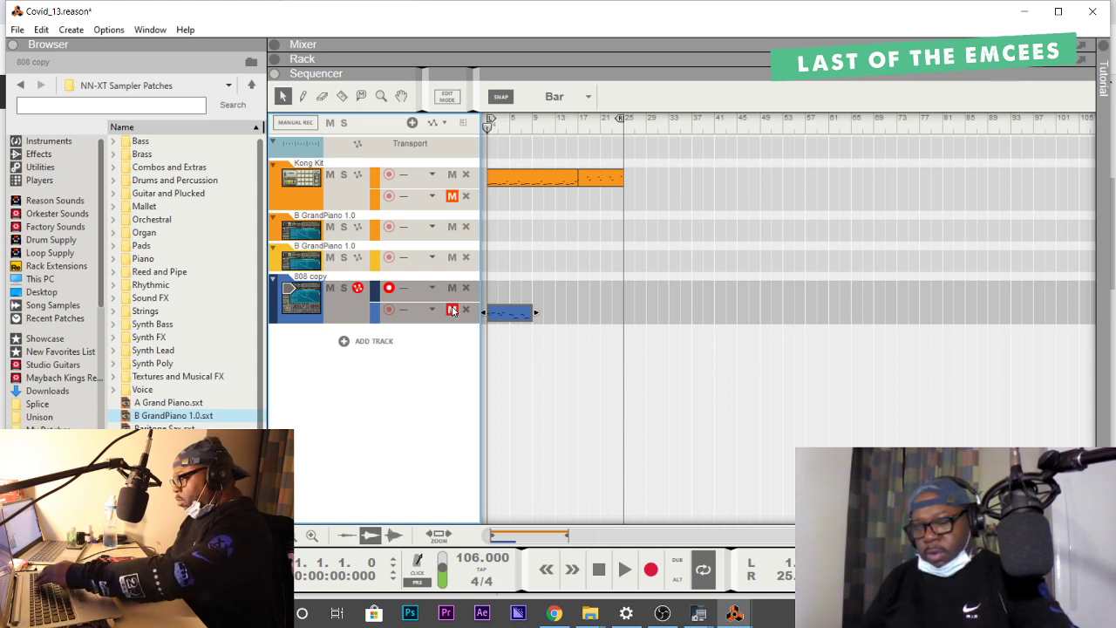
# Record a second 808 take of about nine bars from bar 1 on the new lane and play it back from the start.
pyautogui.hotkey('ctrl', 'Return')
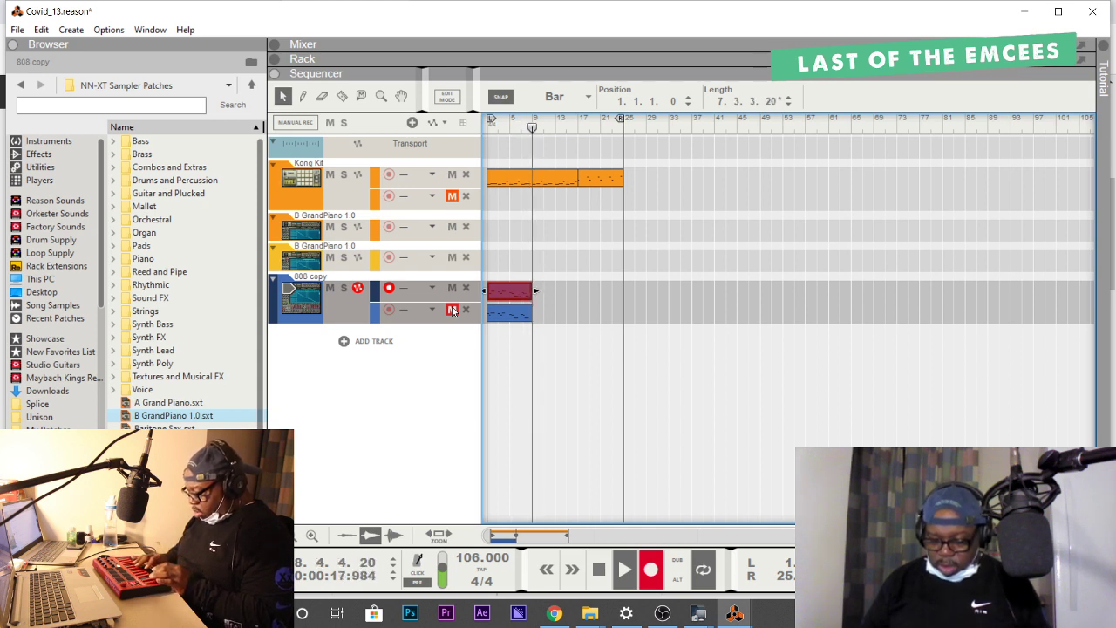
pyautogui.press('space')
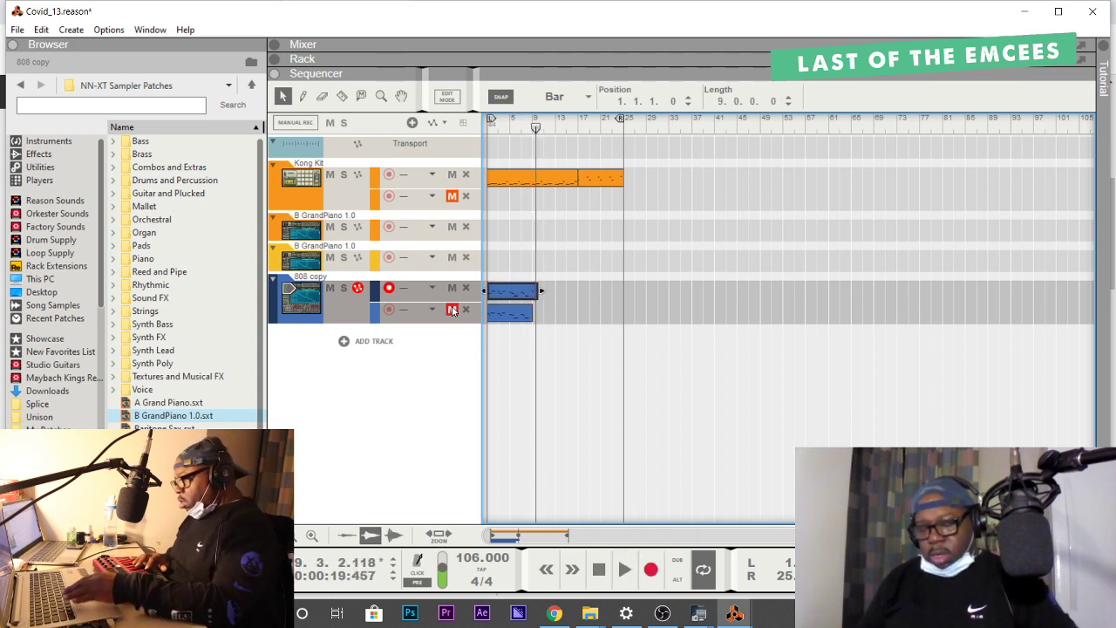
pyautogui.press('Home')
pyautogui.press('space')
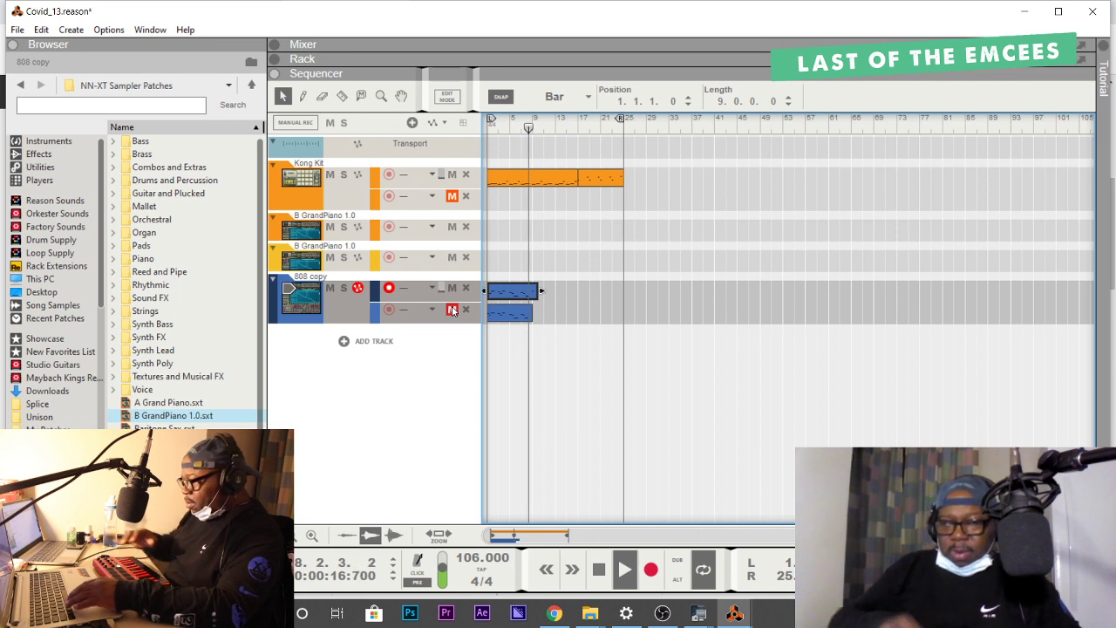
pyautogui.press('space')
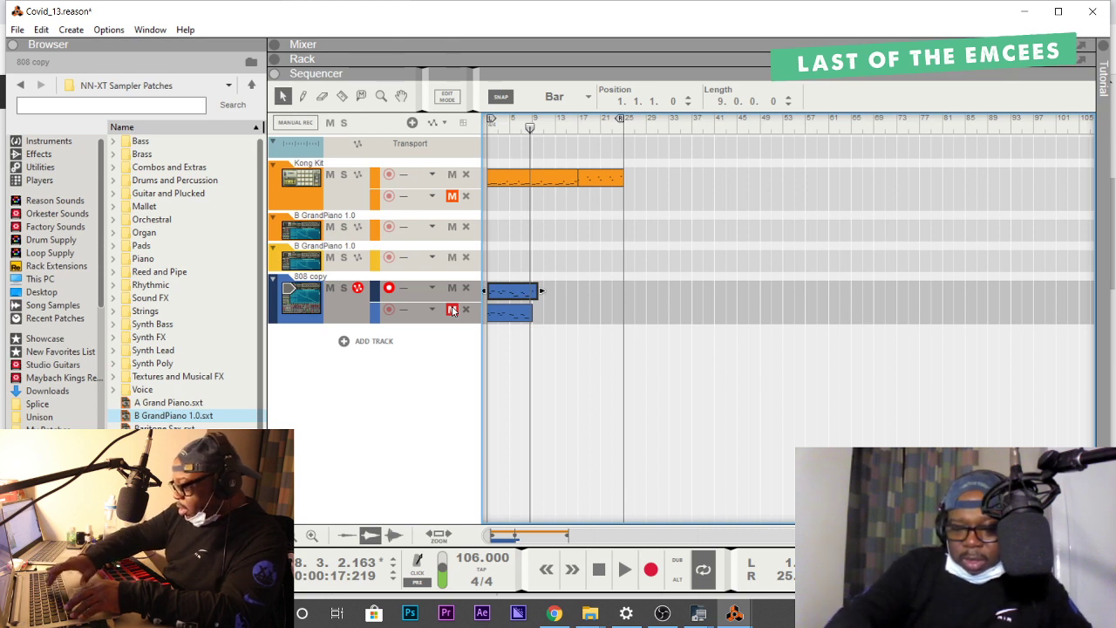
pyautogui.press('Home')
pyautogui.press('space')
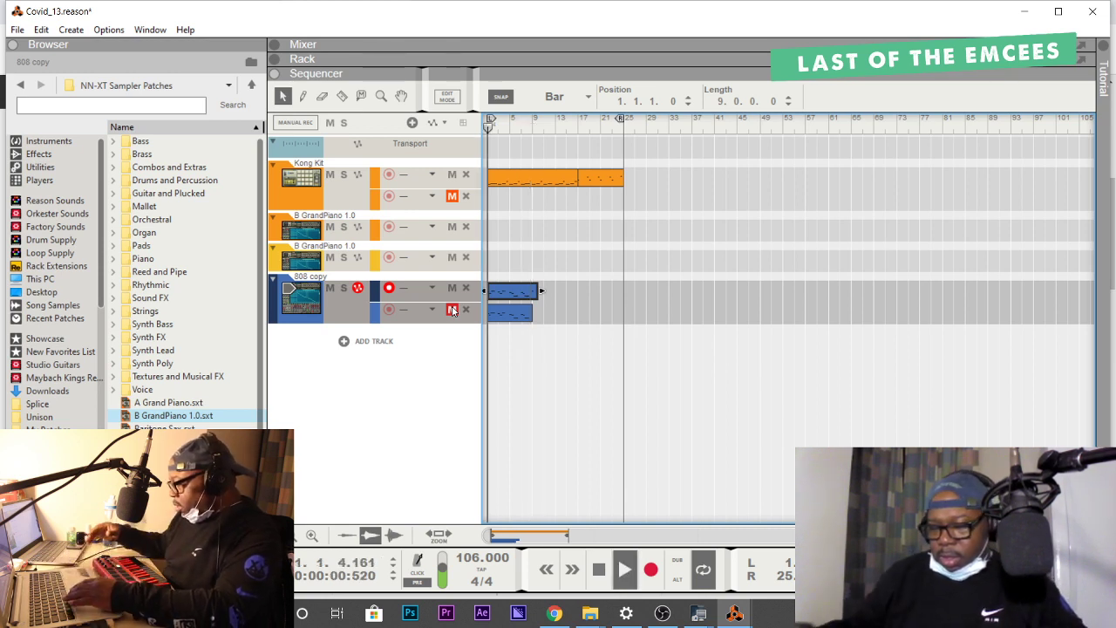
pyautogui.press('space')
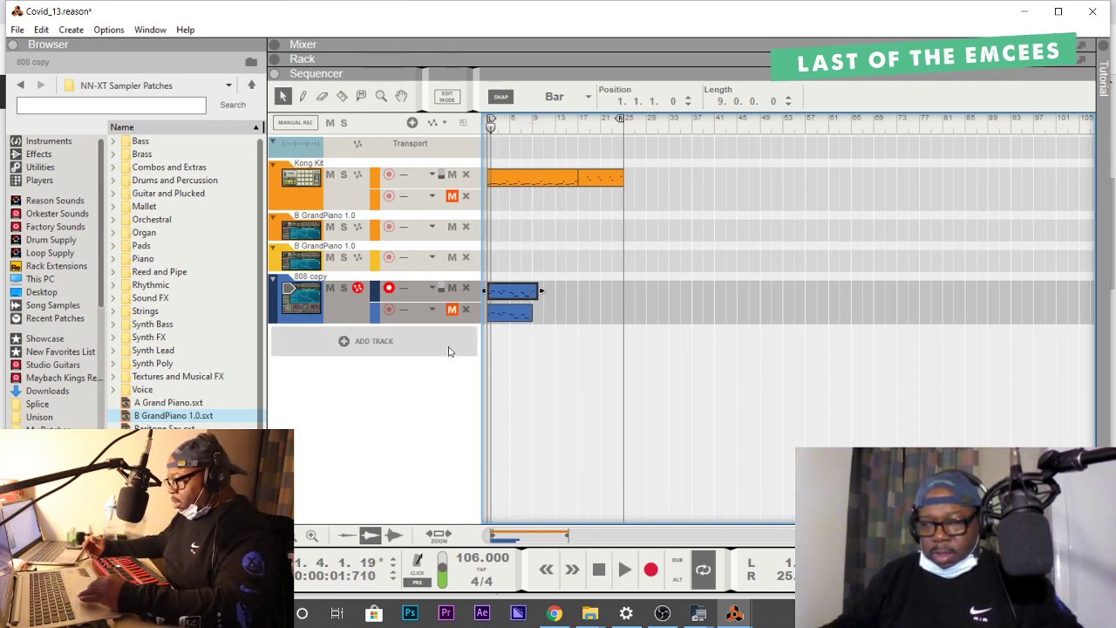
# Open the second 808 take for note editing and enlarge its first bars in the piano roll.
pyautogui.doubleClick(503, 297)
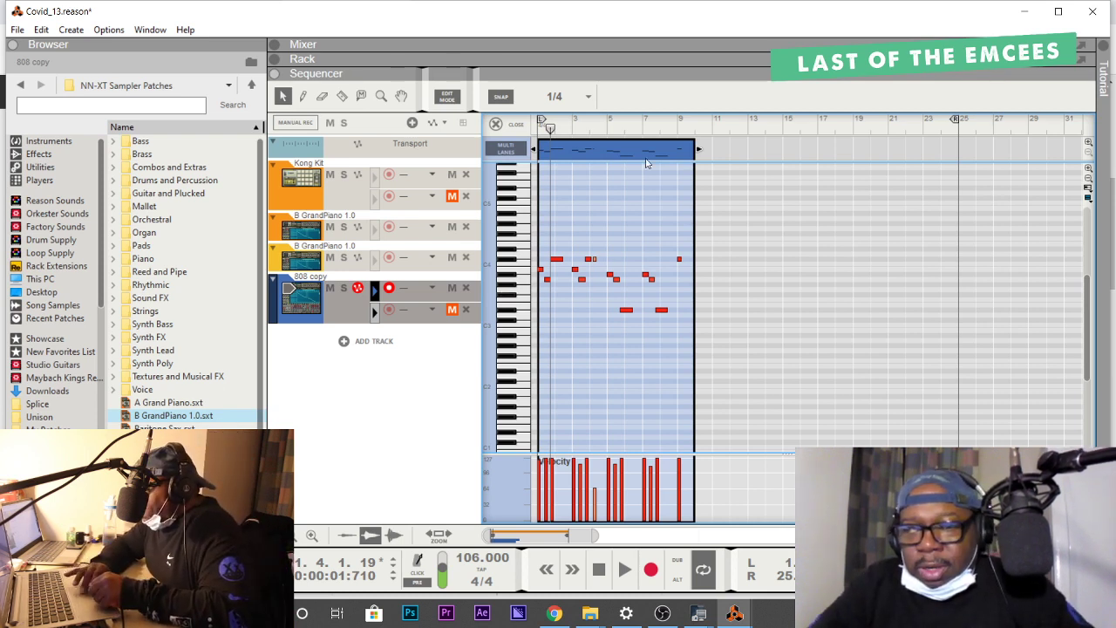
pyautogui.moveTo(698, 149)
pyautogui.mouseDown()
pyautogui.moveTo(640, 150)
pyautogui.moveTo(731, 153)
pyautogui.moveTo(696, 152)
pyautogui.mouseUp()
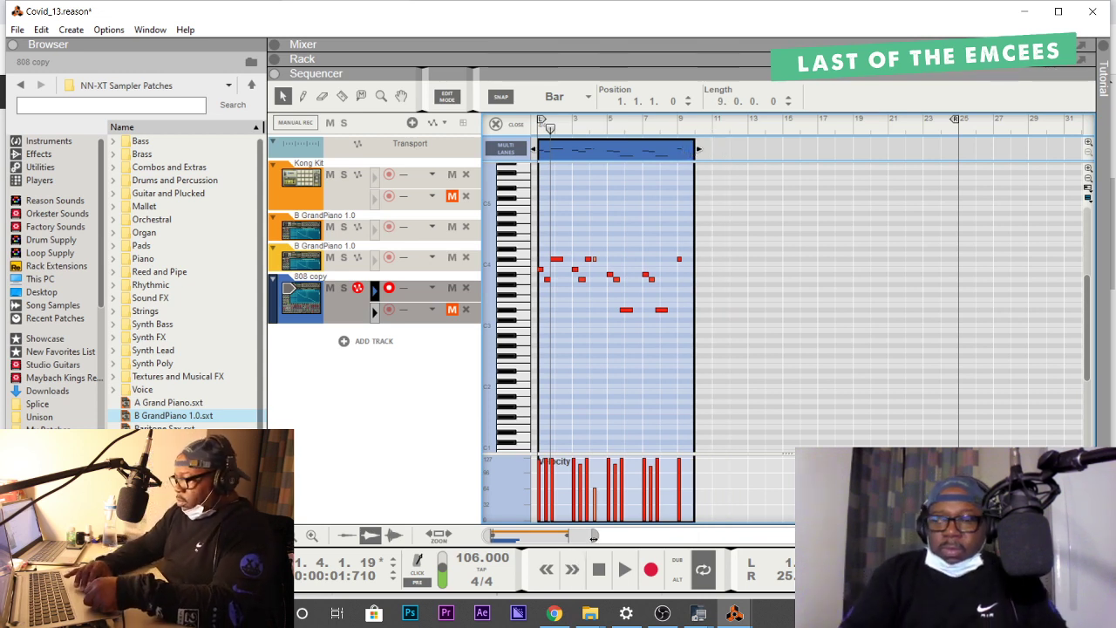
pyautogui.moveTo(593, 537); pyautogui.dragTo(491, 535)
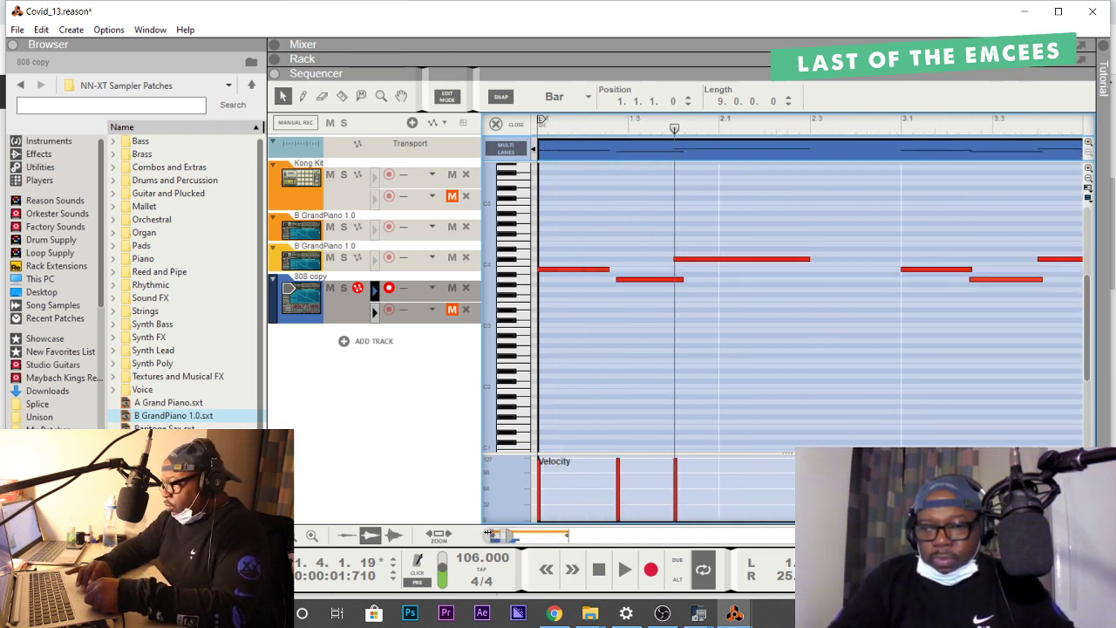
# Try nudging the A3 note in bar 1 one beat earlier on the 1/4 snap grid, then restore its position.
pyautogui.click(636, 280)
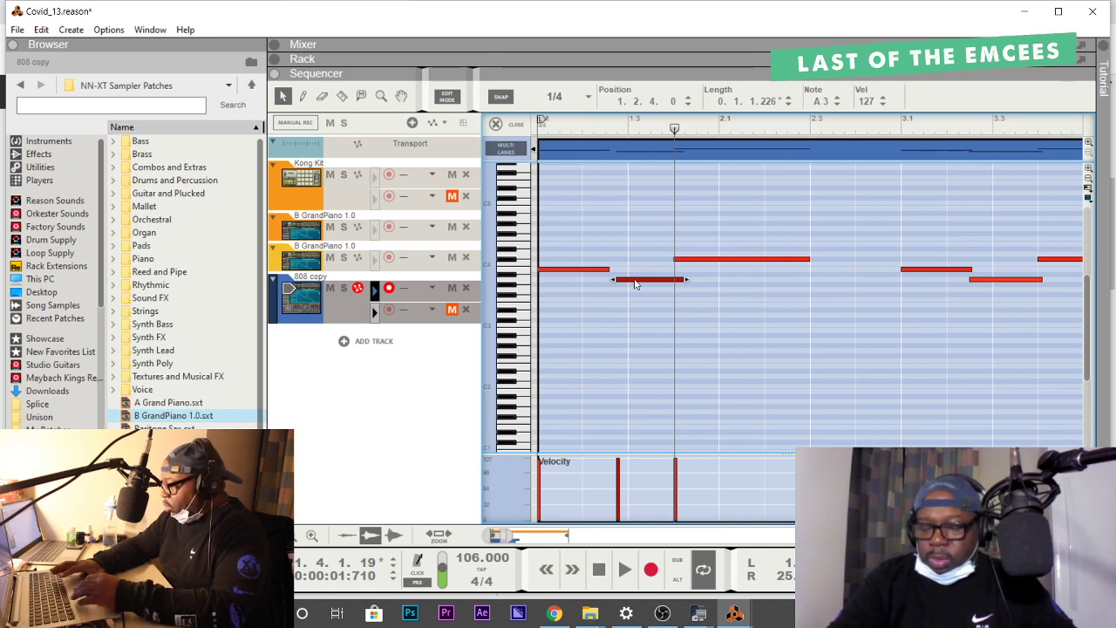
pyautogui.press('space')
pyautogui.press('space')
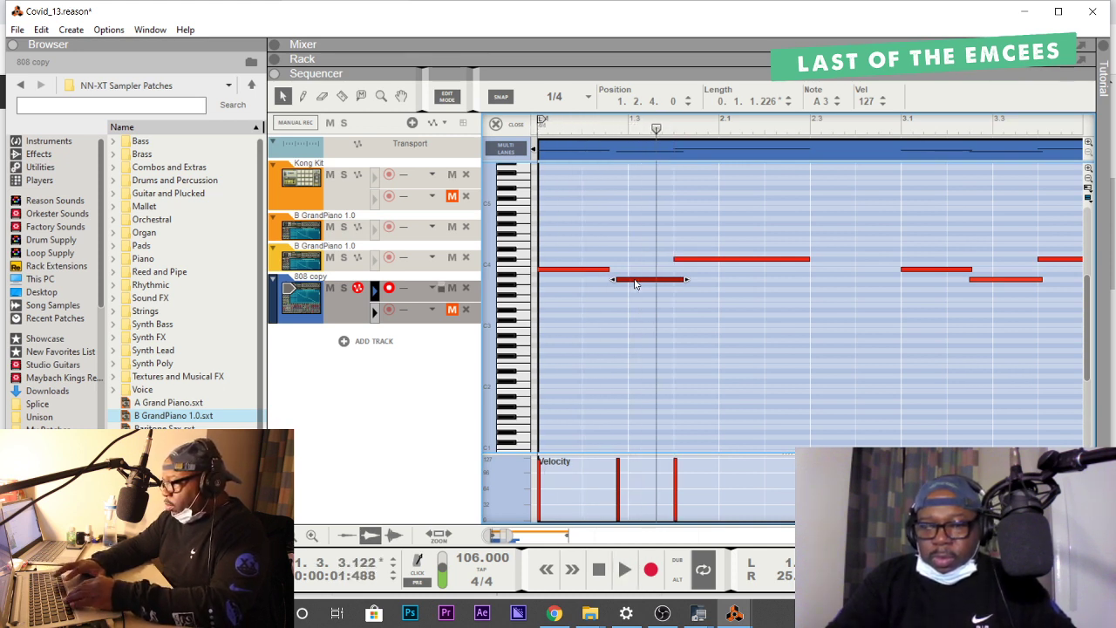
pyautogui.click(630, 288)
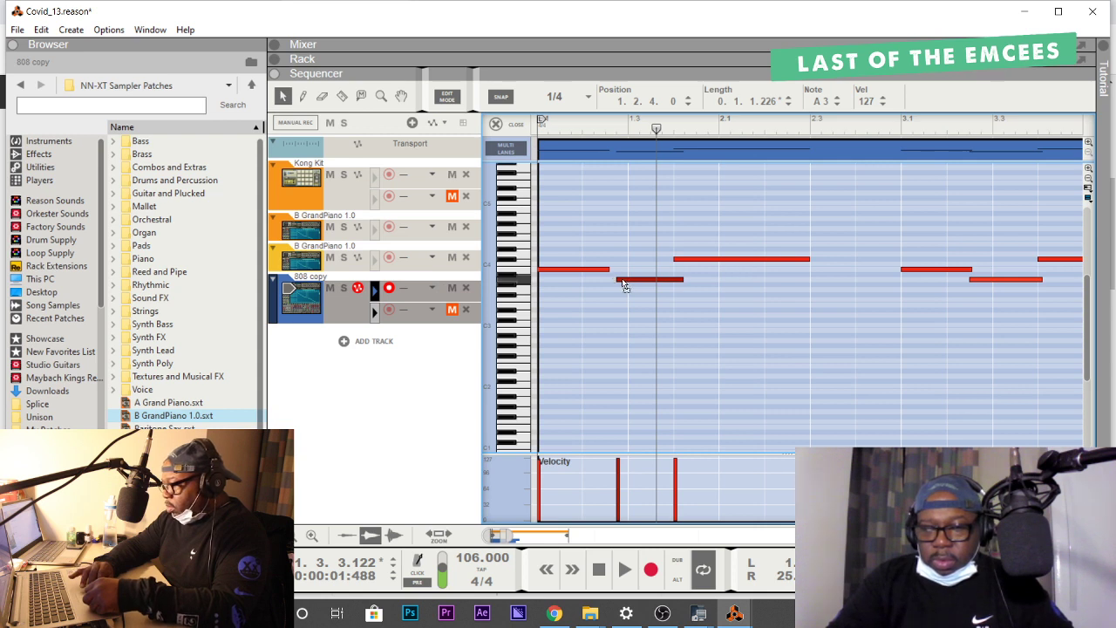
pyautogui.press('Left')
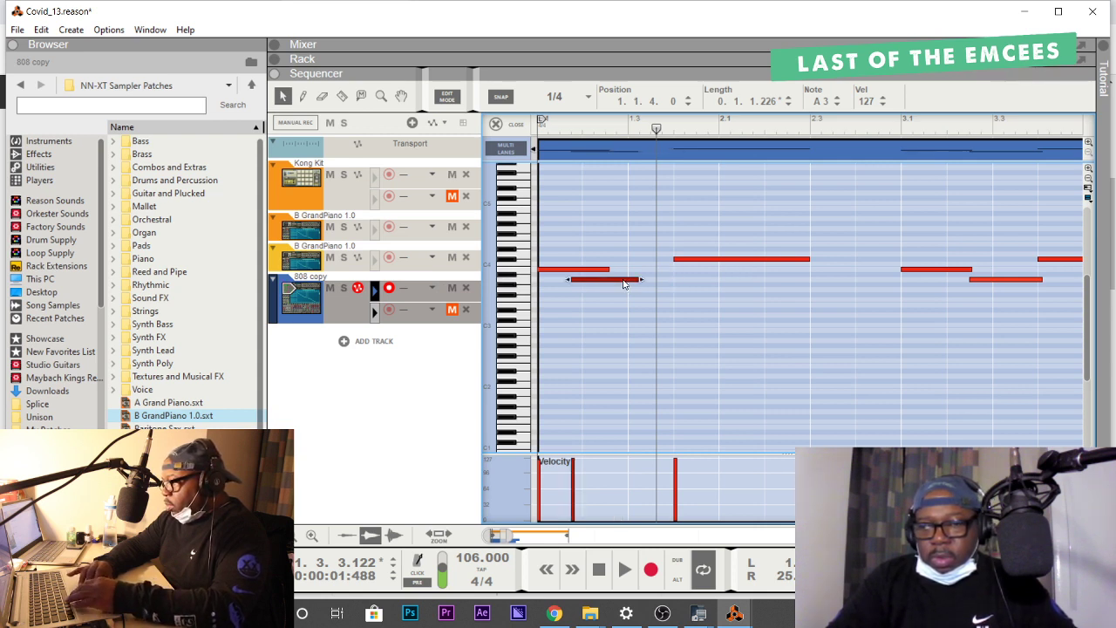
pyautogui.press('Right')
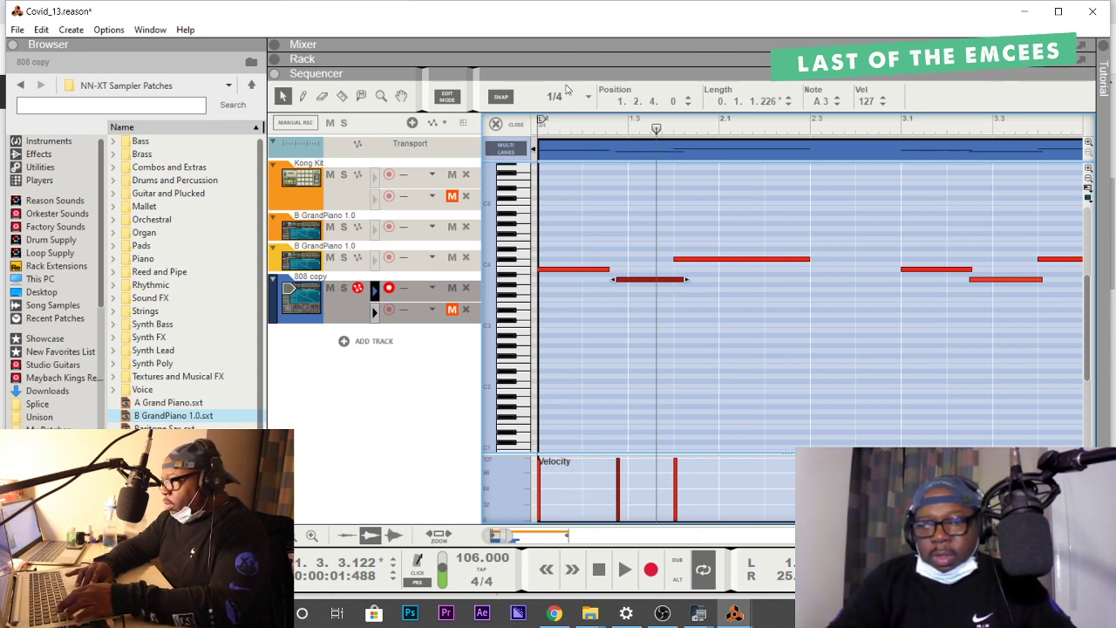
# Set the snap value to 1/16 and move the A3 note in bar 1 to position 1.2.2.0.
pyautogui.click(561, 97)
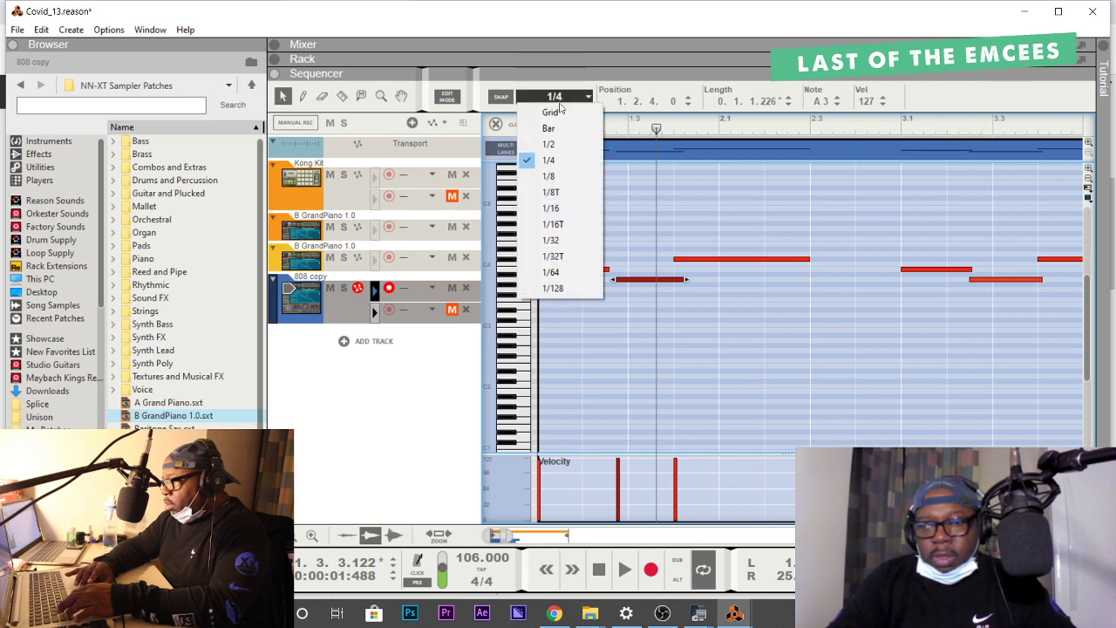
pyautogui.click(553, 210)
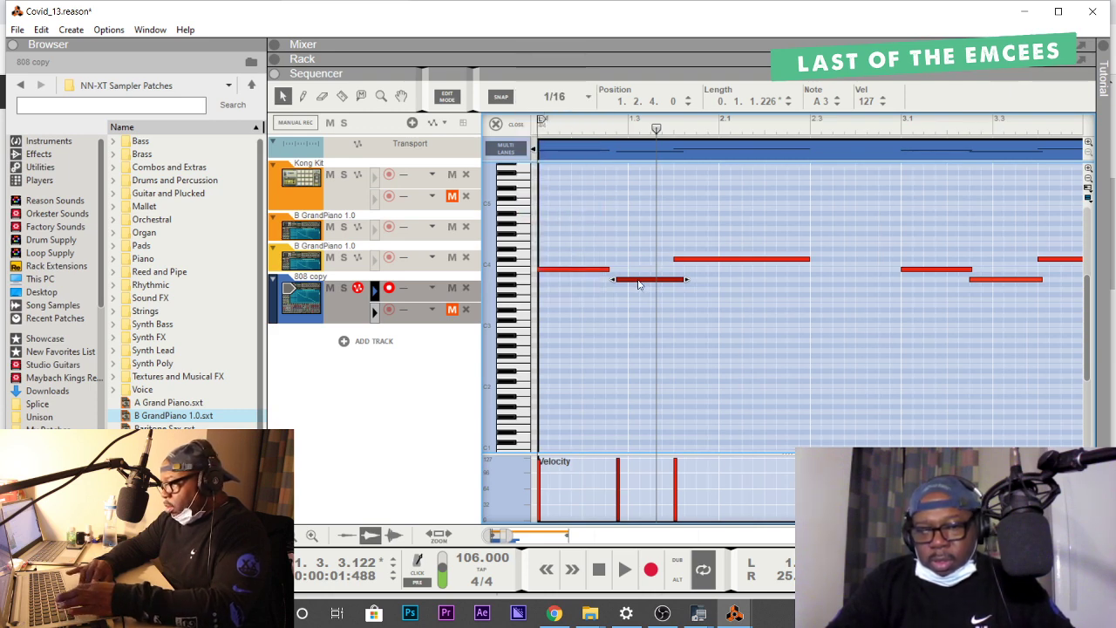
pyautogui.moveTo(633, 284); pyautogui.dragTo(616, 284)
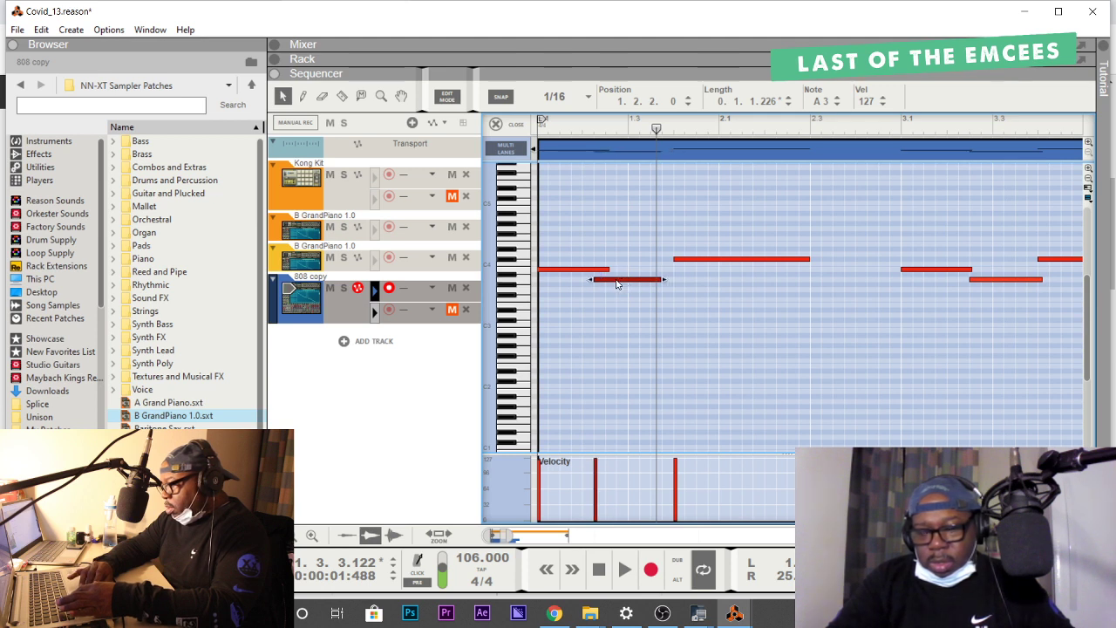
# Listen to the opening of the 808 part from bar 1 to check the timing of the moved A3 note.
pyautogui.press('space')
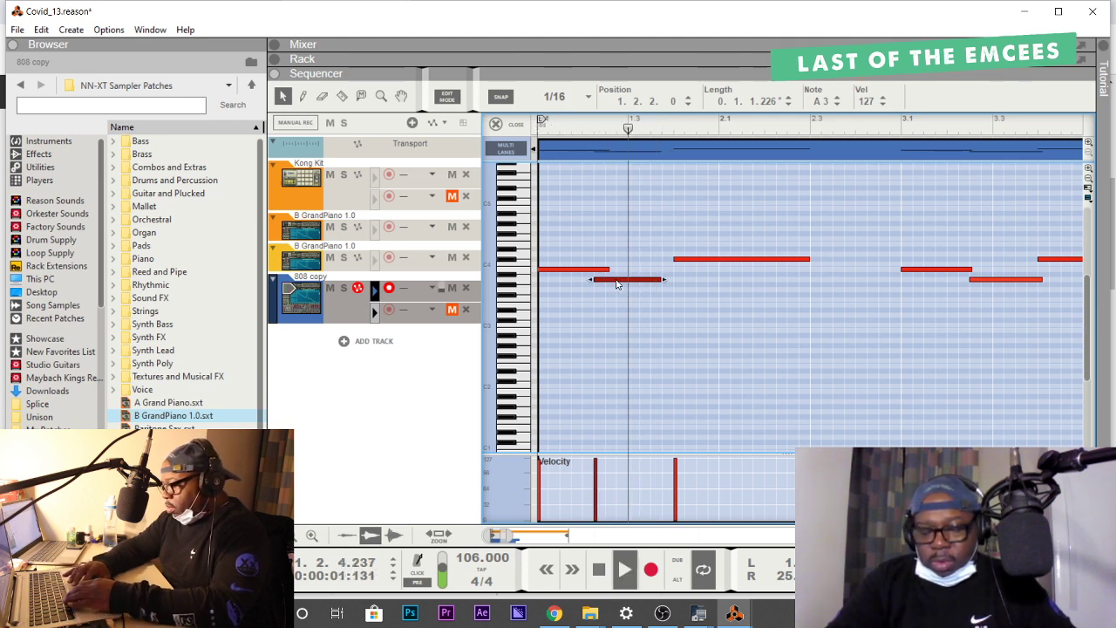
pyautogui.press('space')
pyautogui.press('Home')
pyautogui.press('space')
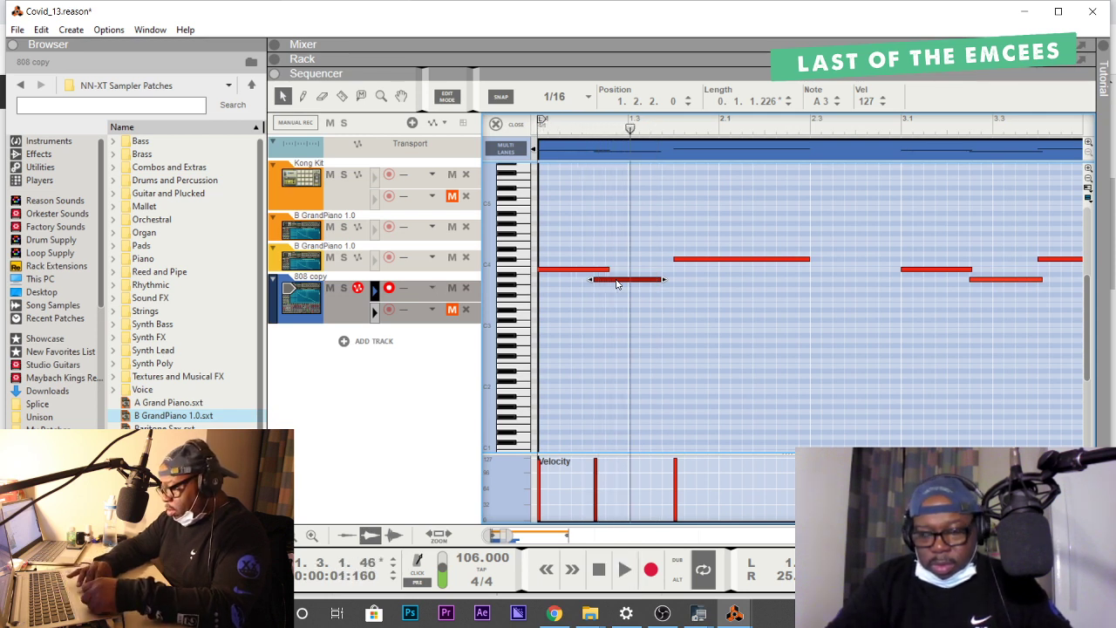
# Nudge the A3 note in bar 1 later to position 1.2.3.0 and listen to its timing.
pyautogui.hotkey('ctrl', 'Right')
pyautogui.press('space')
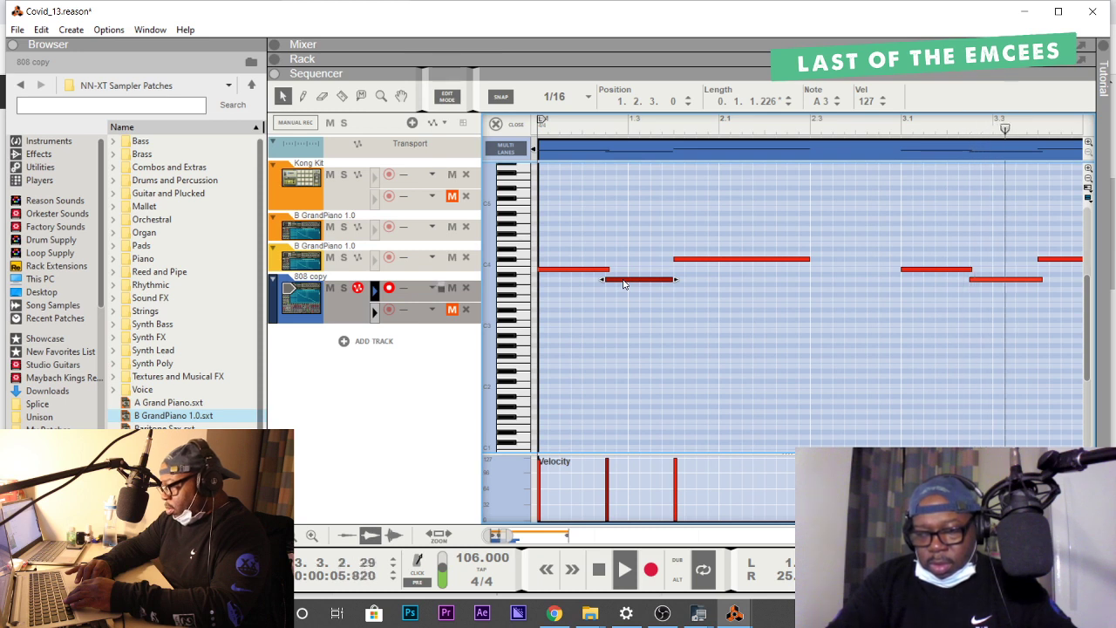
pyautogui.press('space')
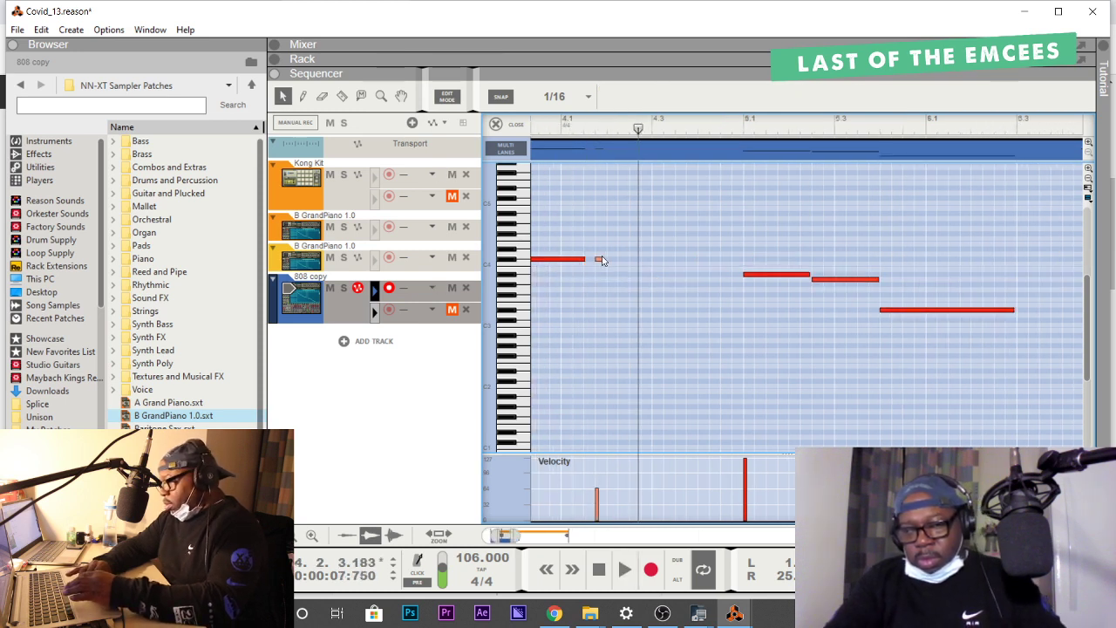
# Delete the short C#4 note in bar 4, lengthen the preceding C#4 note to 0.2.1.0, and listen to the part.
pyautogui.click(599, 260)
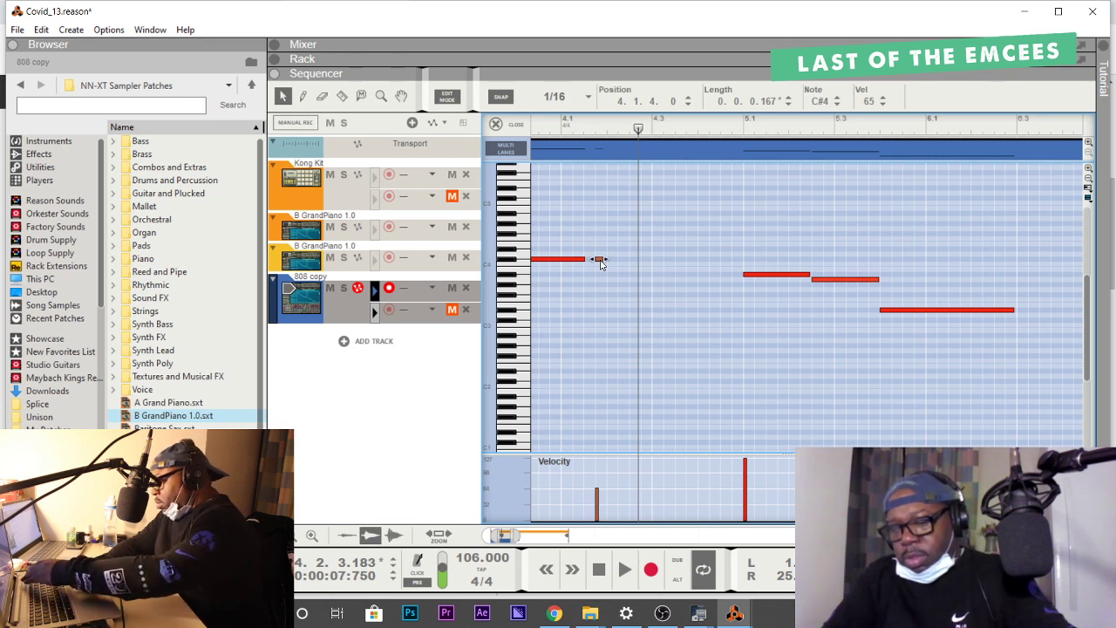
pyautogui.press('Delete')
pyautogui.click(584, 260)
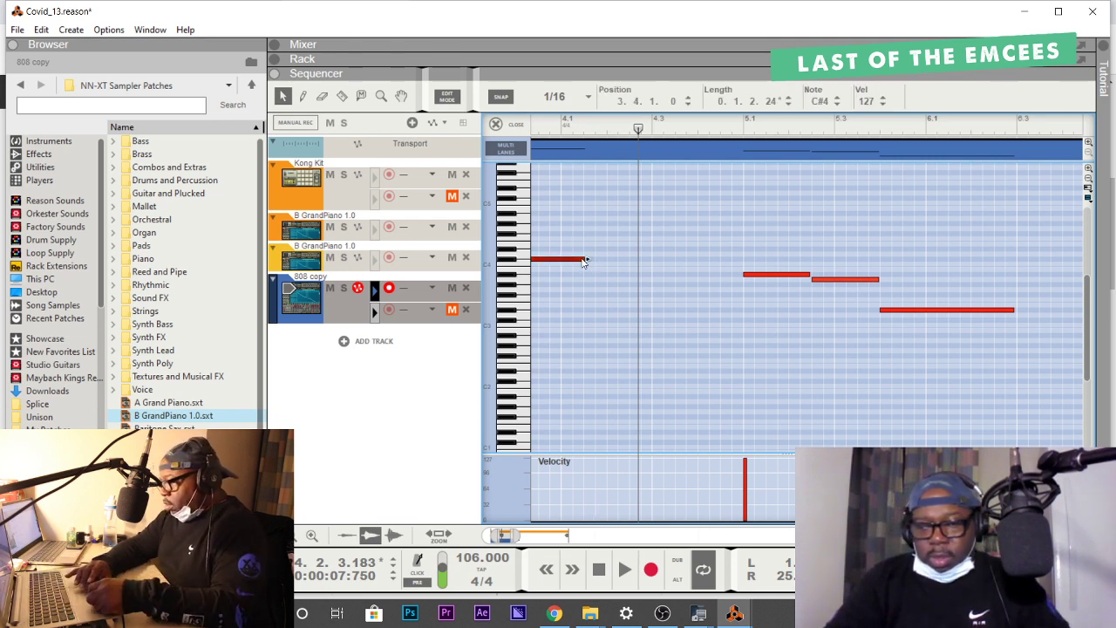
pyautogui.moveTo(588, 259); pyautogui.dragTo(617, 259)
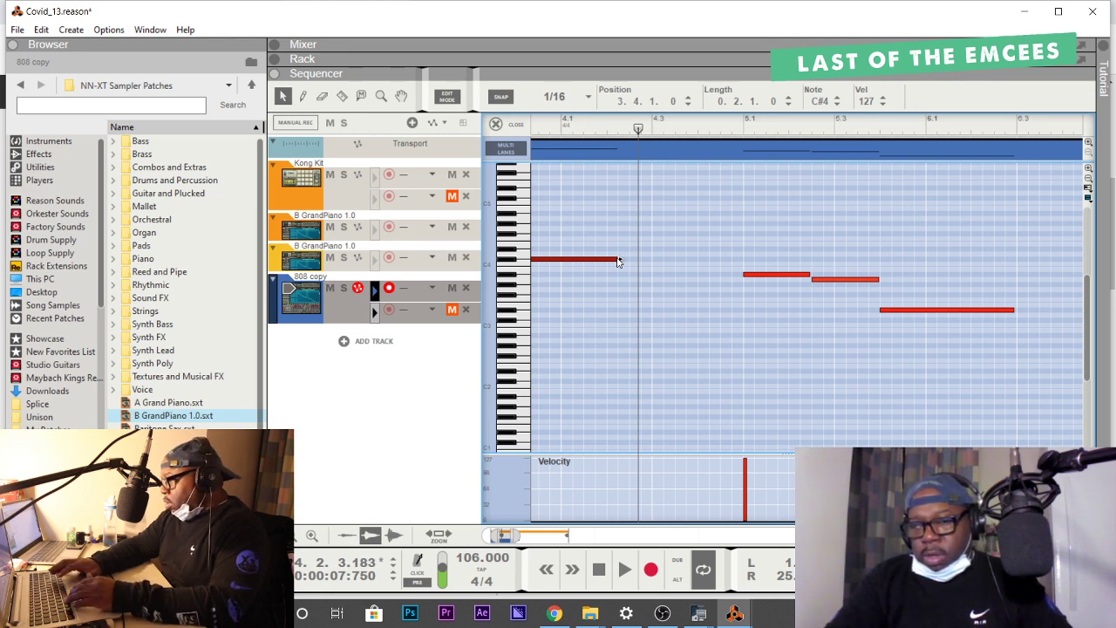
pyautogui.press('space')
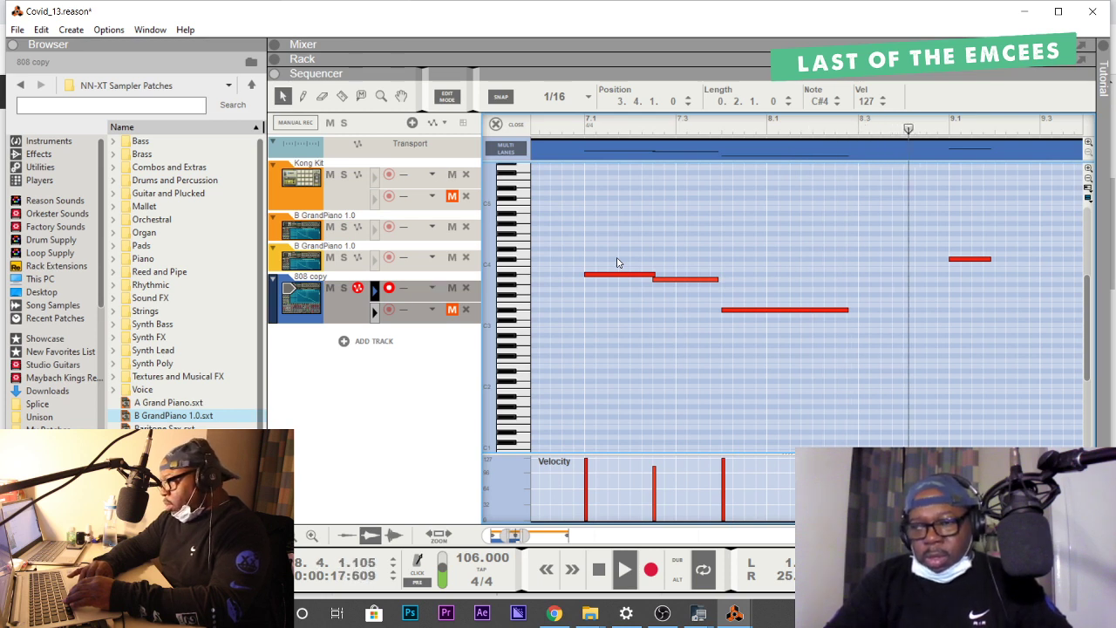
pyautogui.press('space')
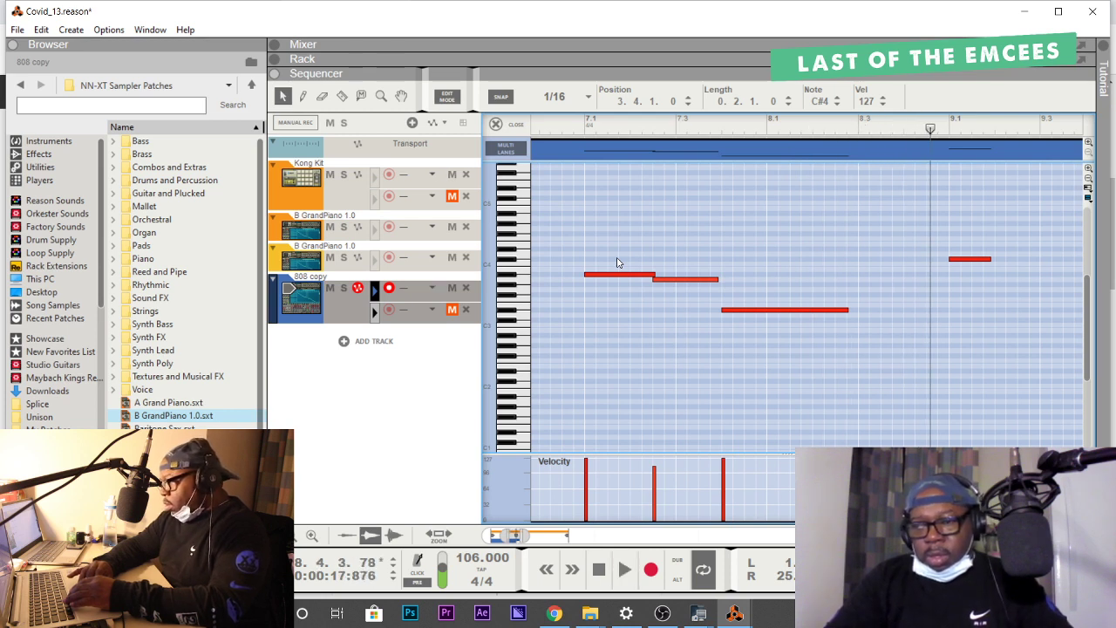
# Delete the stray C#4 note at bar 9 and shorten the edited 808 clip to 8 bars.
pyautogui.click(968, 258)
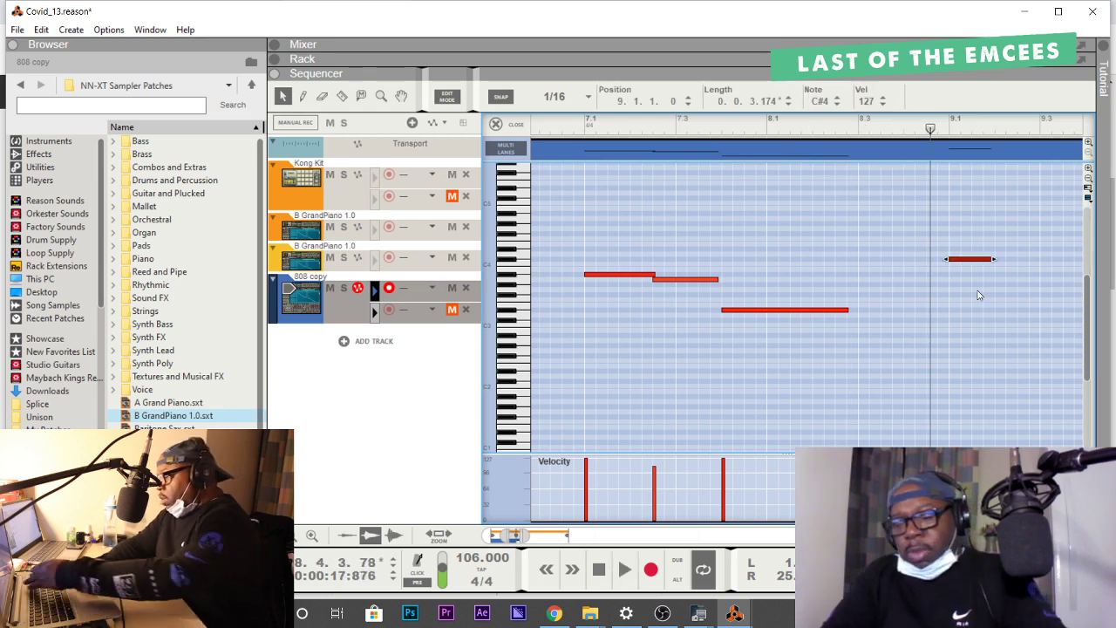
pyautogui.press('Delete')
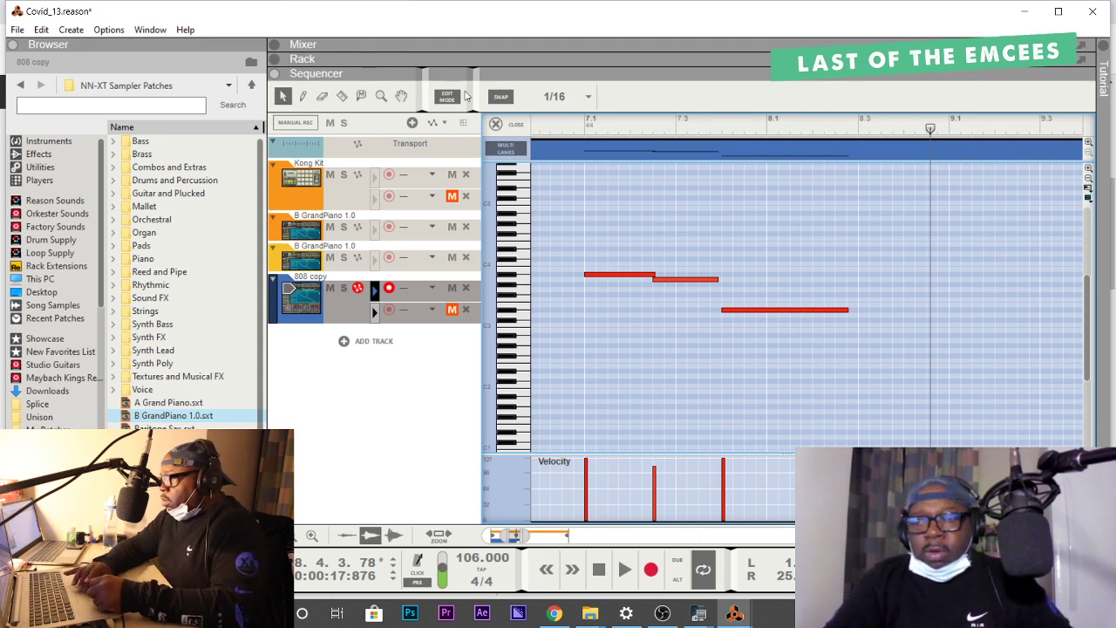
pyautogui.click(494, 125)
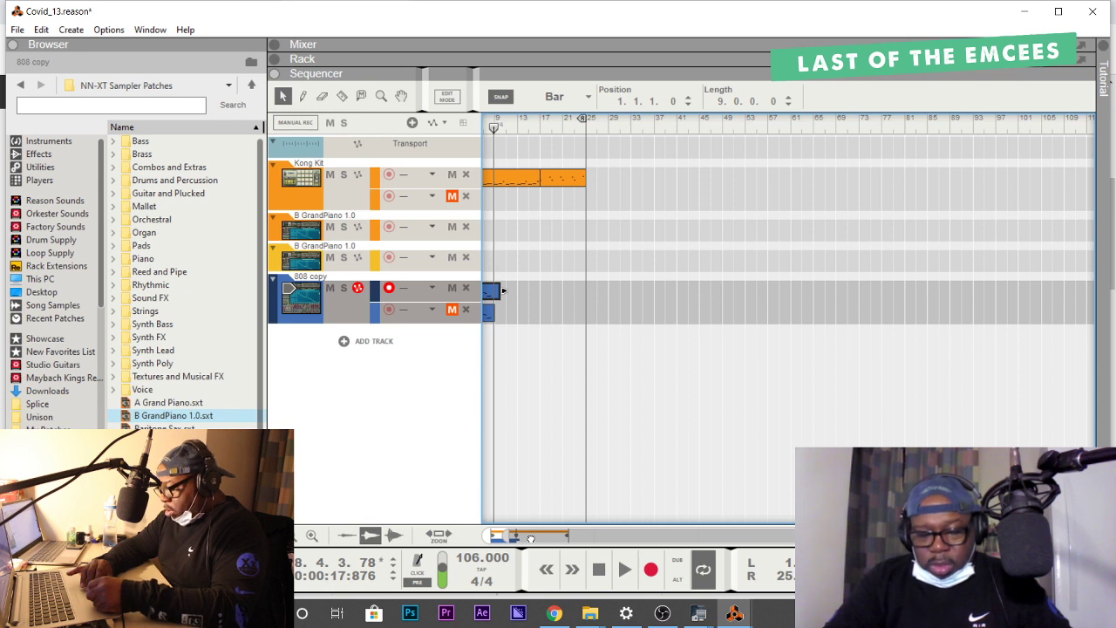
pyautogui.moveTo(531, 538); pyautogui.dragTo(520, 538)
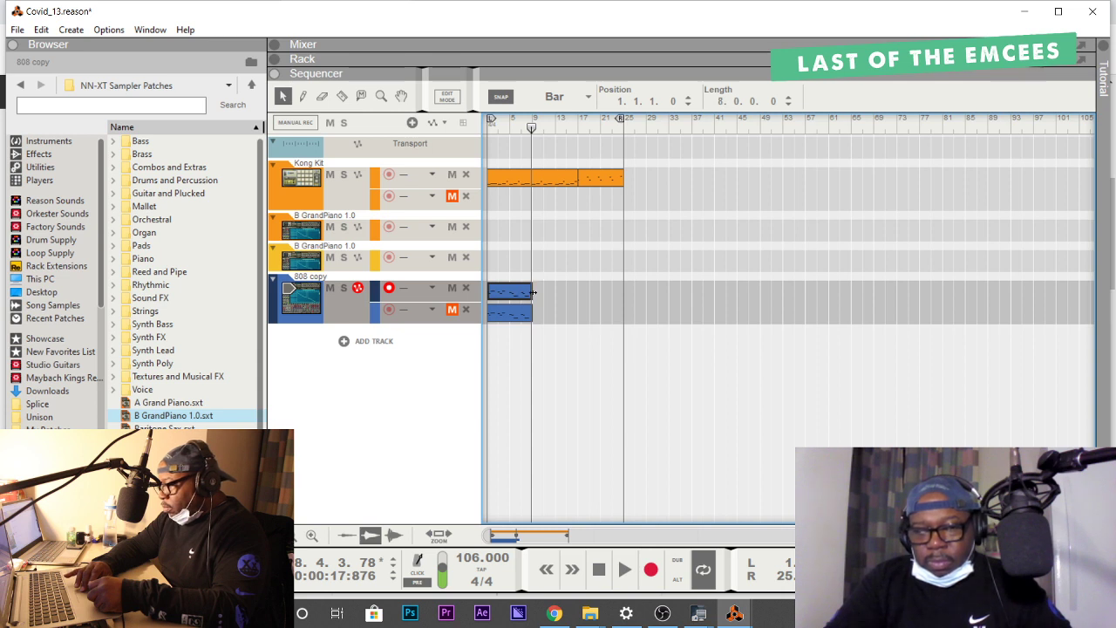
# Replace the clip on the second 808 lane with a copy of the edited clip, and switch the mute to the original's lane.
pyautogui.click(522, 314)
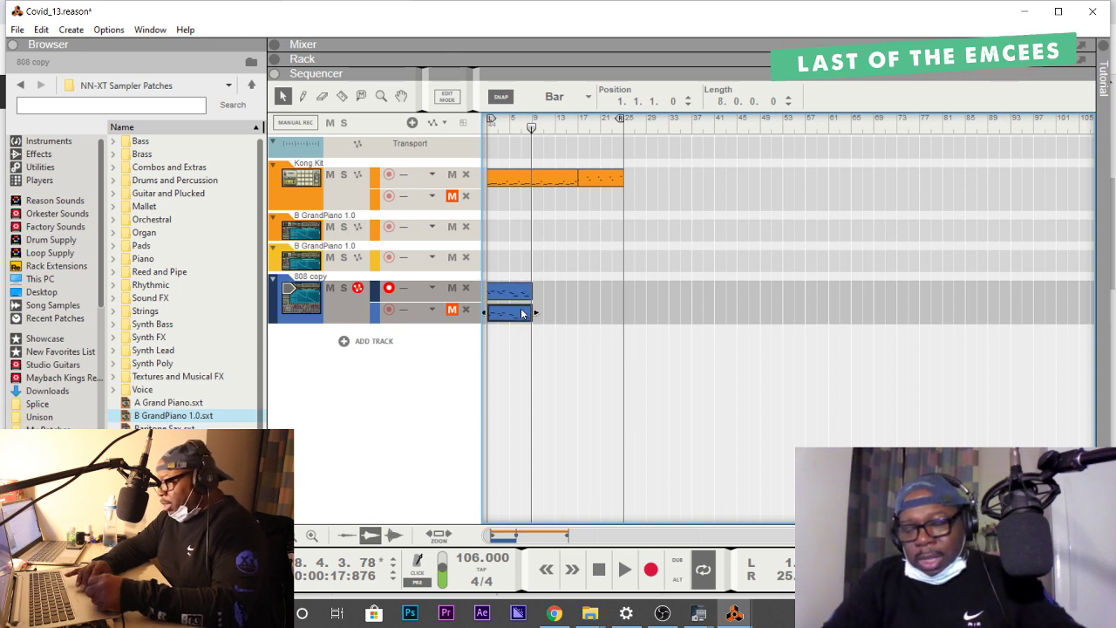
pyautogui.press('Delete')
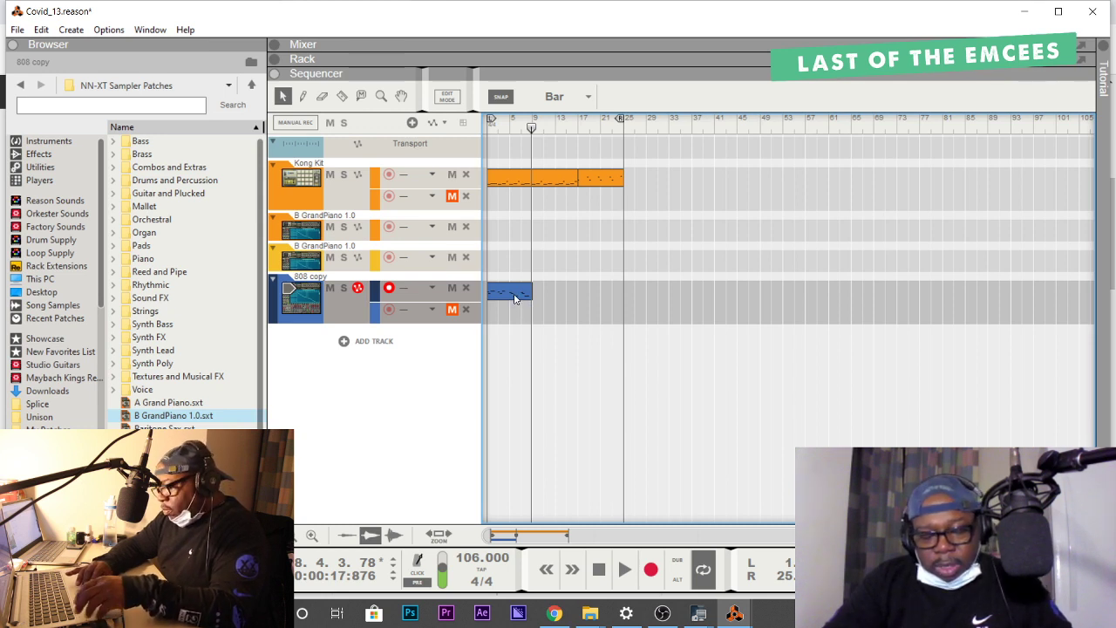
pyautogui.moveTo(517, 308); pyautogui.dragTo(515, 317)
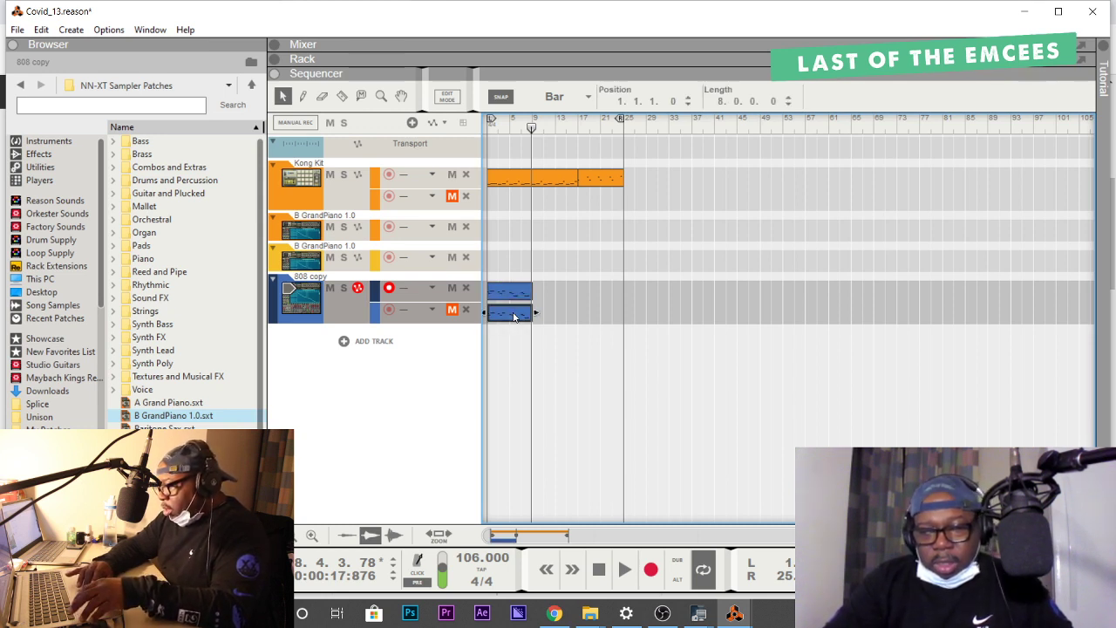
pyautogui.click(452, 288)
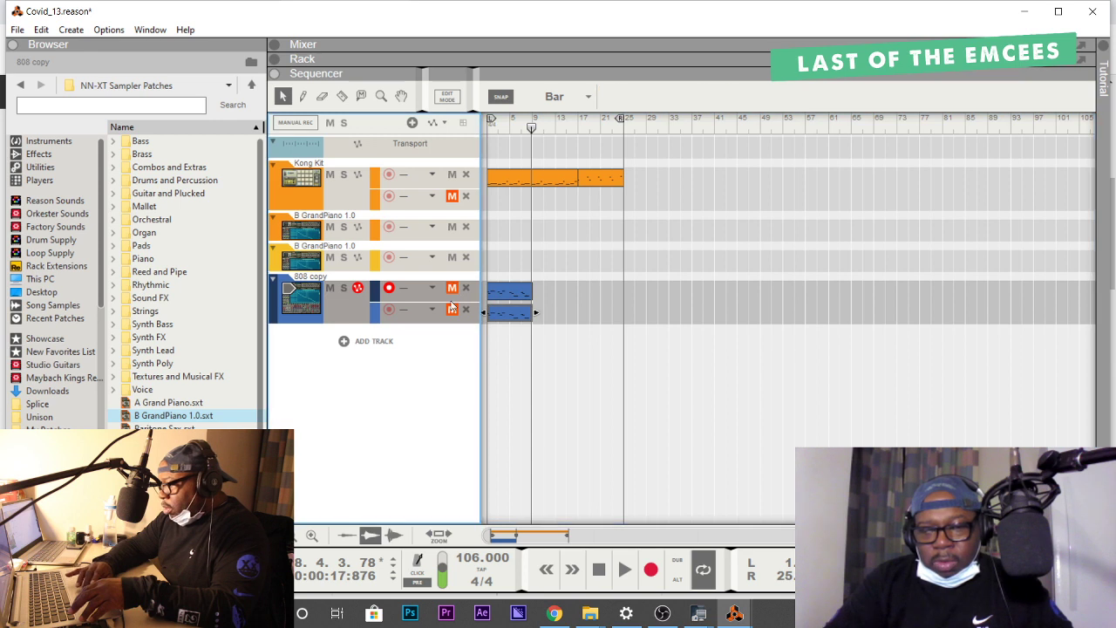
# Transpose all notes in the copied 808 clip down one octave, with the first note at B2, and listen to the change.
pyautogui.doubleClick(501, 314)
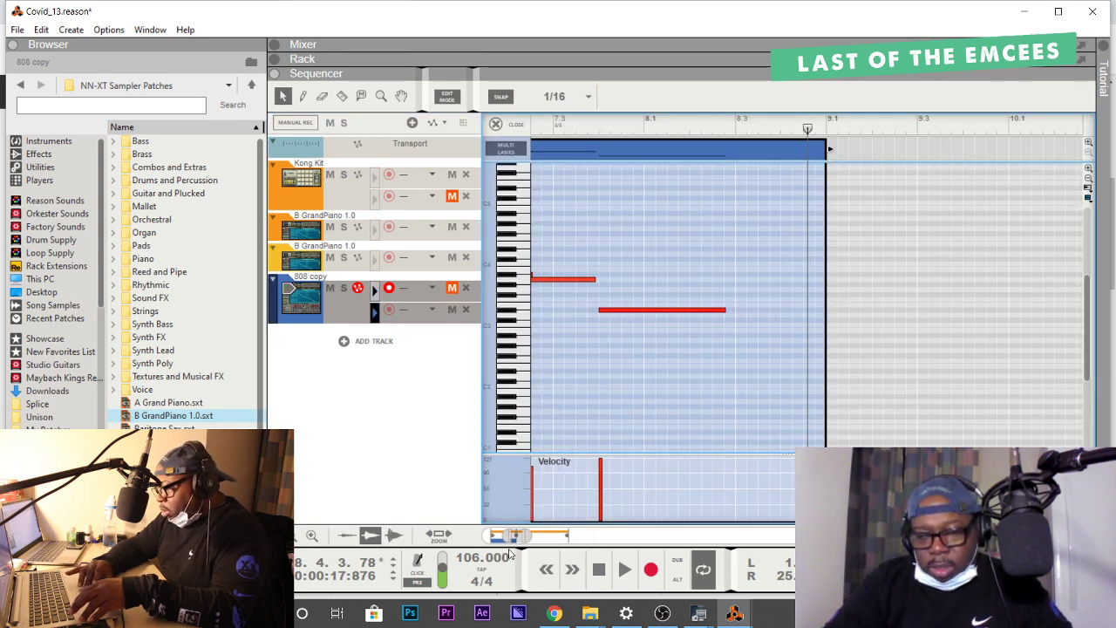
pyautogui.moveTo(511, 534)
pyautogui.mouseDown()
pyautogui.moveTo(476, 533)
pyautogui.moveTo(517, 536)
pyautogui.moveTo(505, 536)
pyautogui.mouseUp()
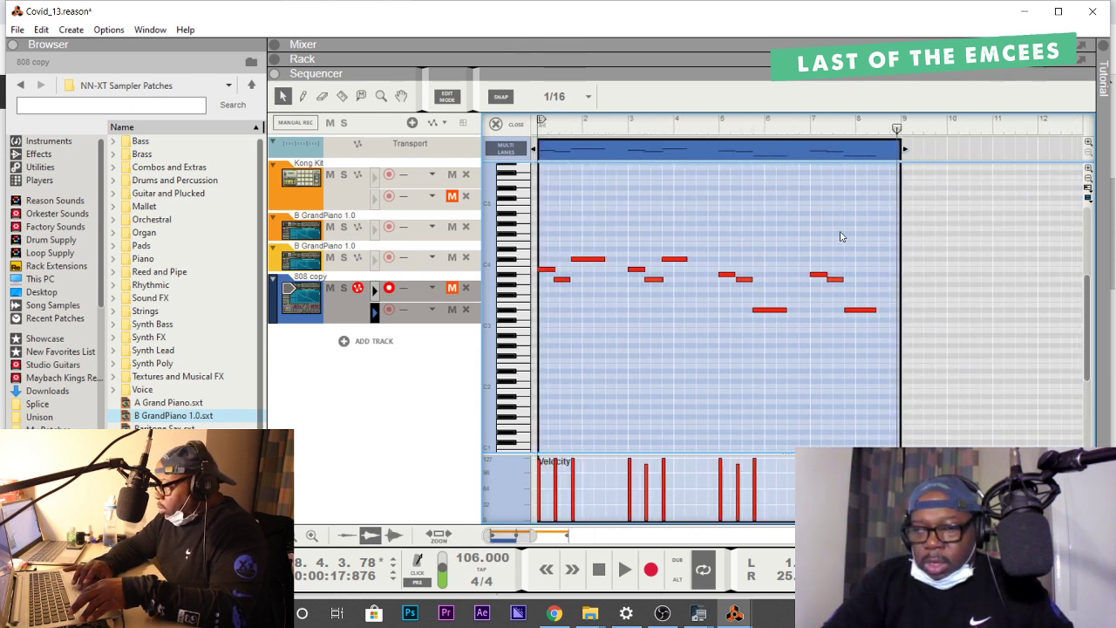
pyautogui.moveTo(884, 244); pyautogui.dragTo(548, 367)
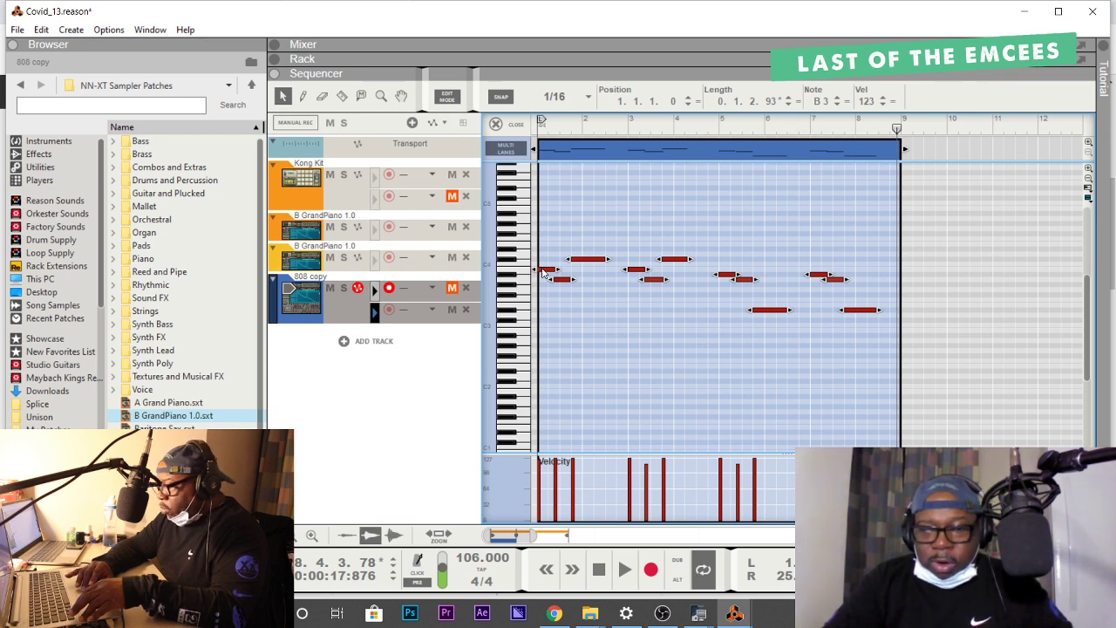
pyautogui.moveTo(542, 273); pyautogui.dragTo(541, 335)
pyautogui.press('space')
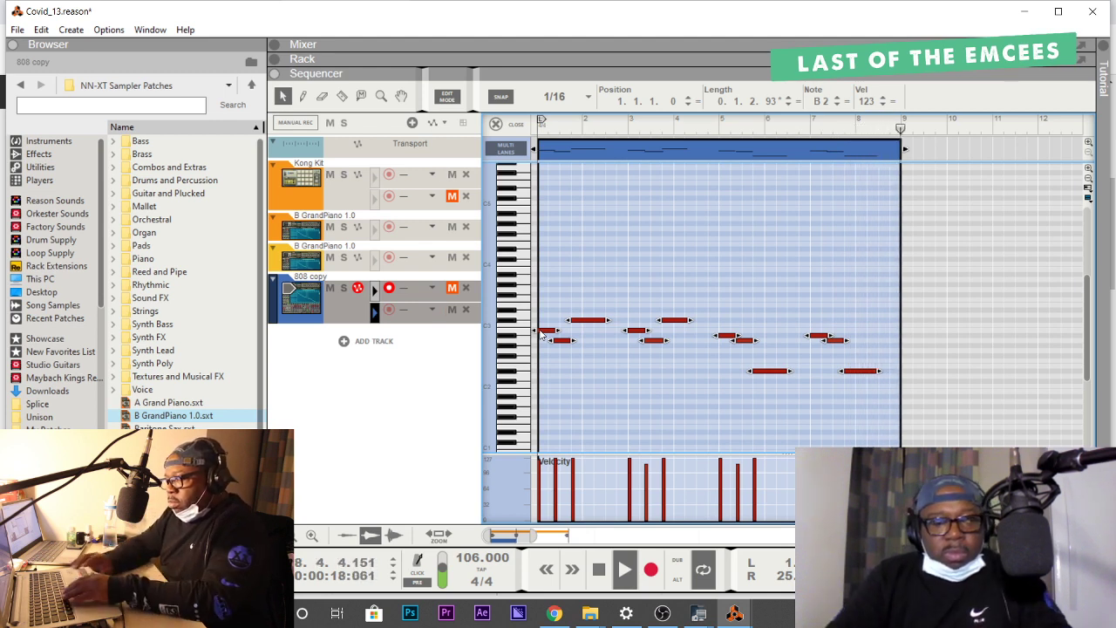
pyautogui.press('space')
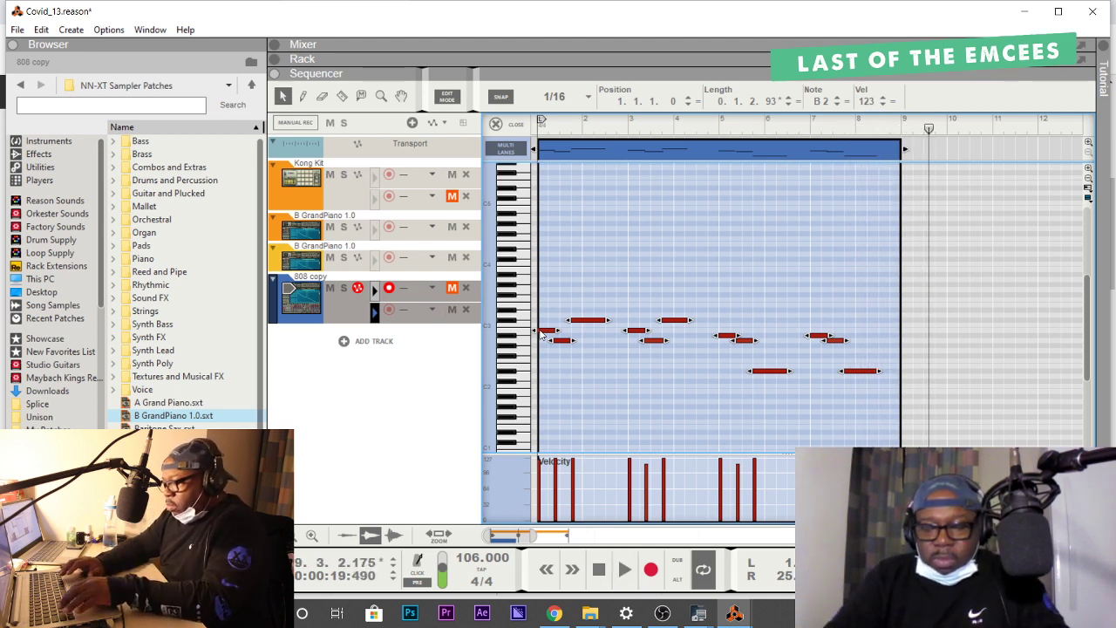
# Balance the 808 copy channel's volume fader against the drums during playback from bar 1, and check the channel's EQ settings.
pyautogui.press('Home')
pyautogui.press('space')
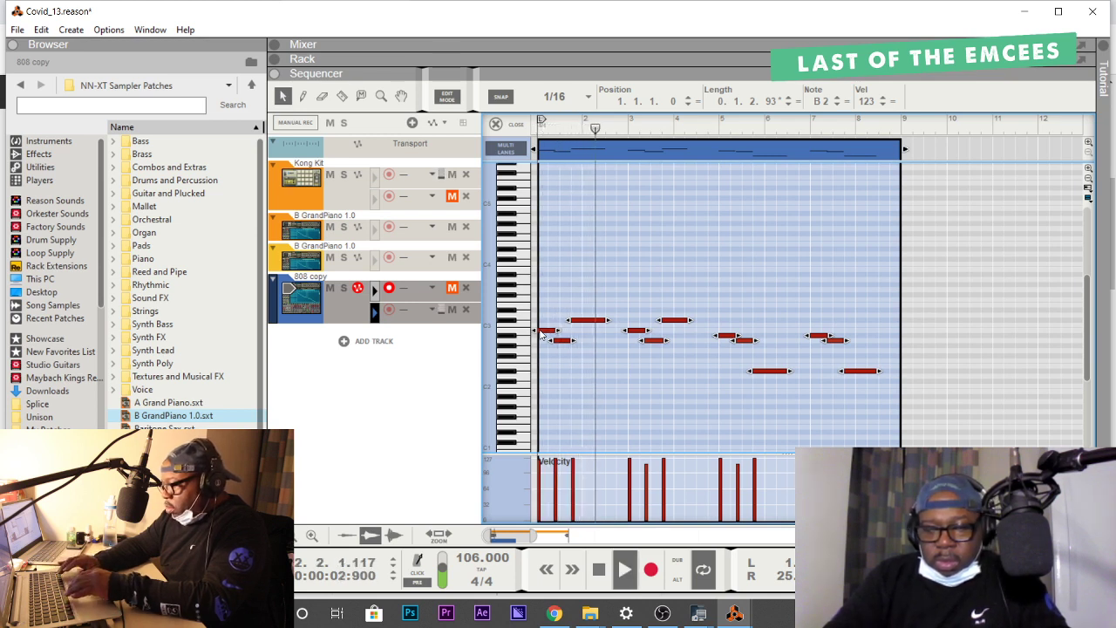
pyautogui.click(428, 43)
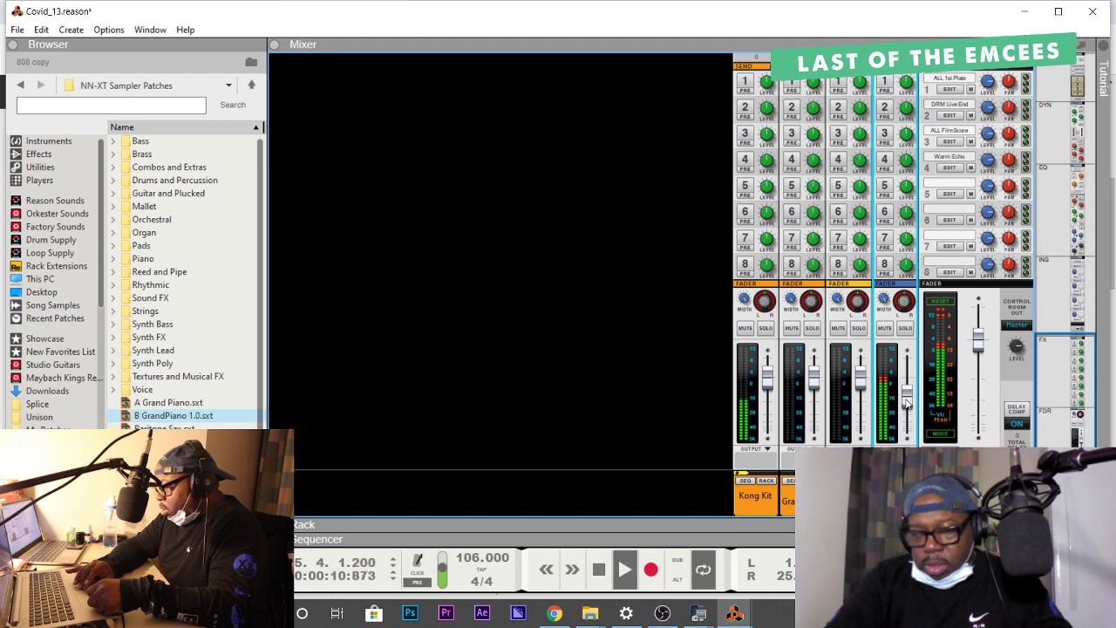
pyautogui.moveTo(908, 399); pyautogui.dragTo(909, 398)
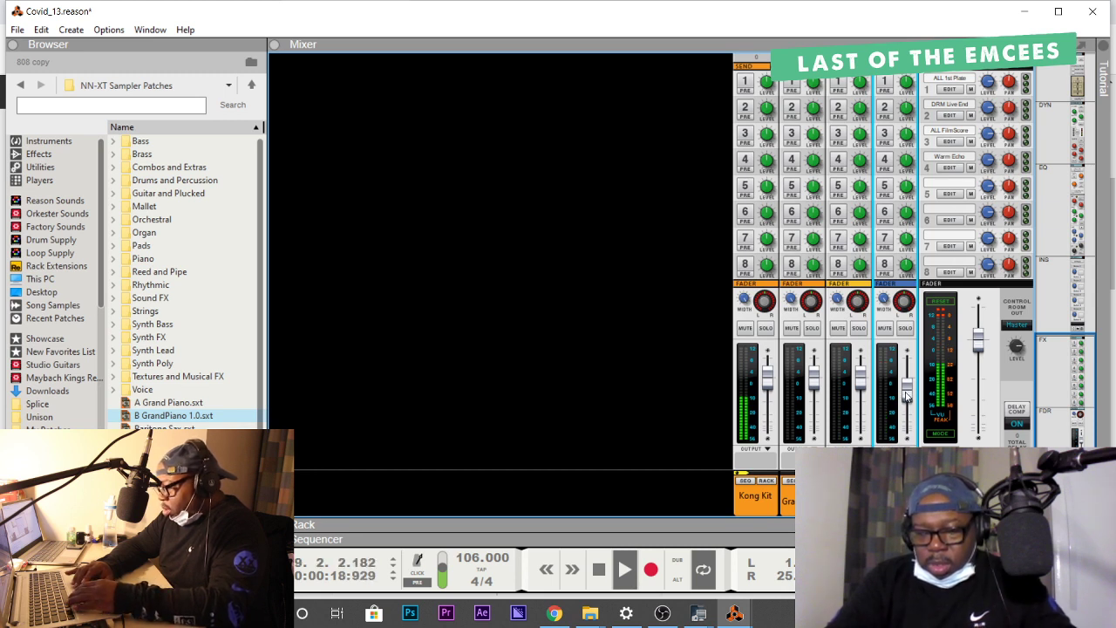
pyautogui.press('space')
pyautogui.press('space')
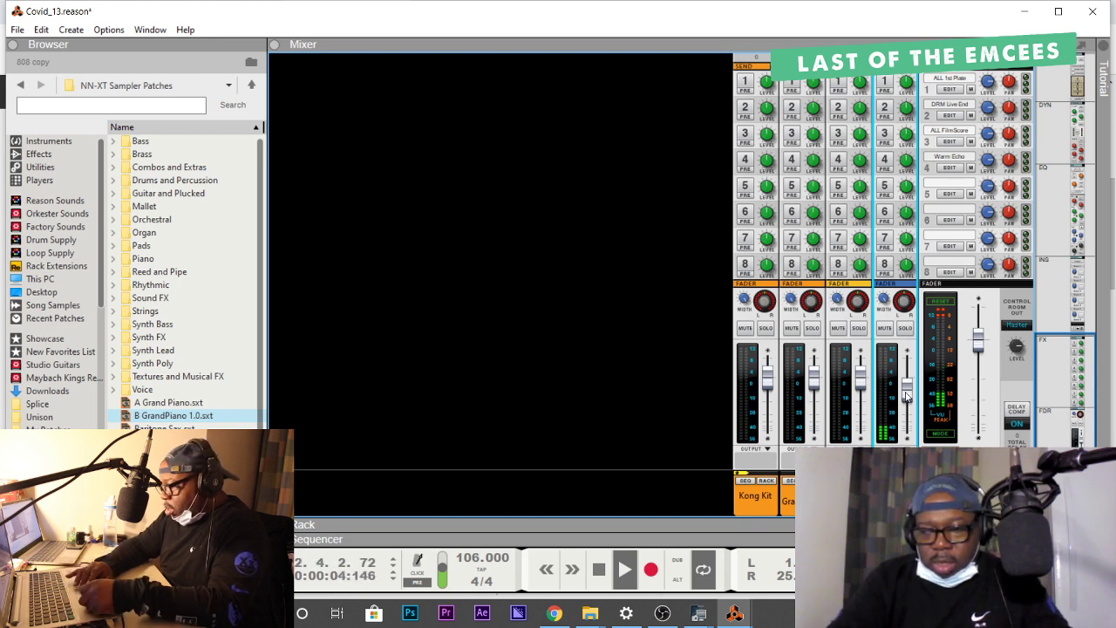
pyautogui.moveTo(905, 394); pyautogui.dragTo(906, 398)
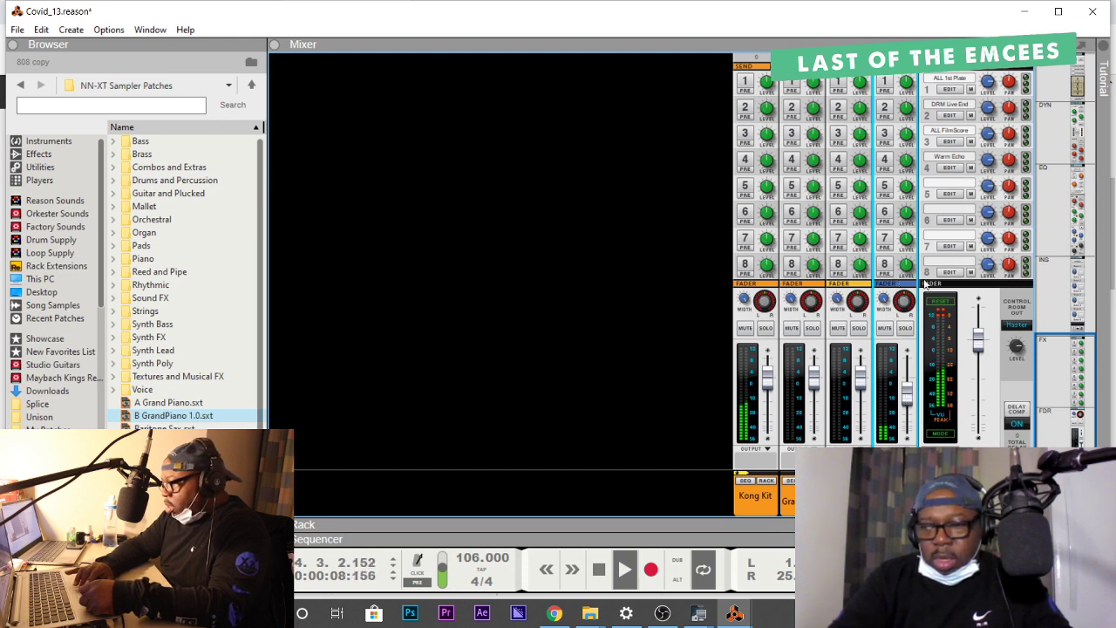
pyautogui.moveTo(1050, 372); pyautogui.dragTo(1053, 191)
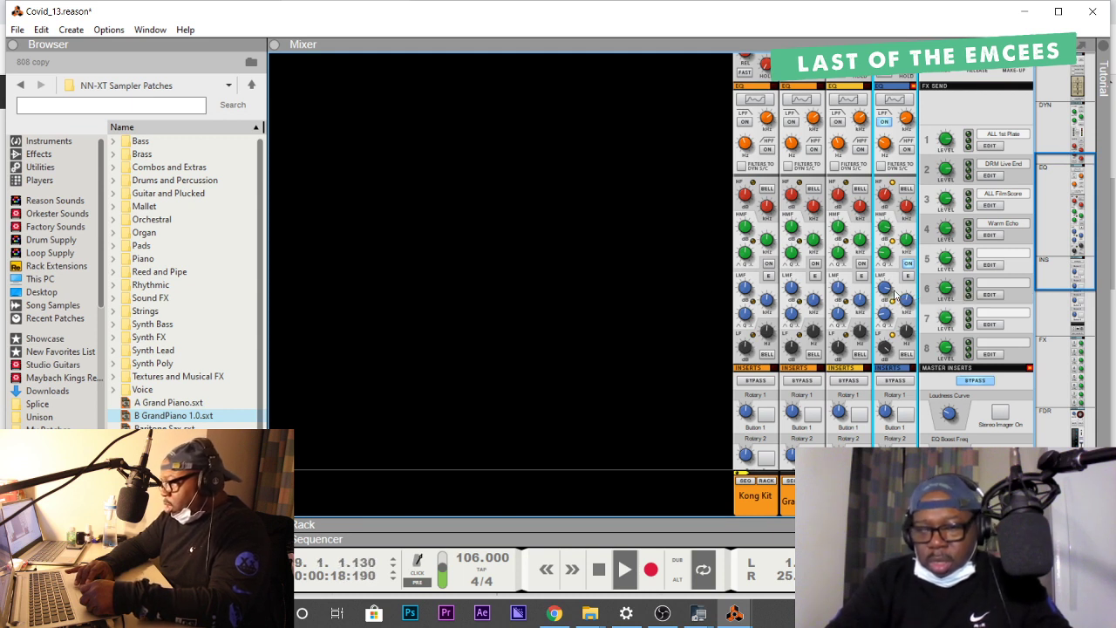
pyautogui.press('space')
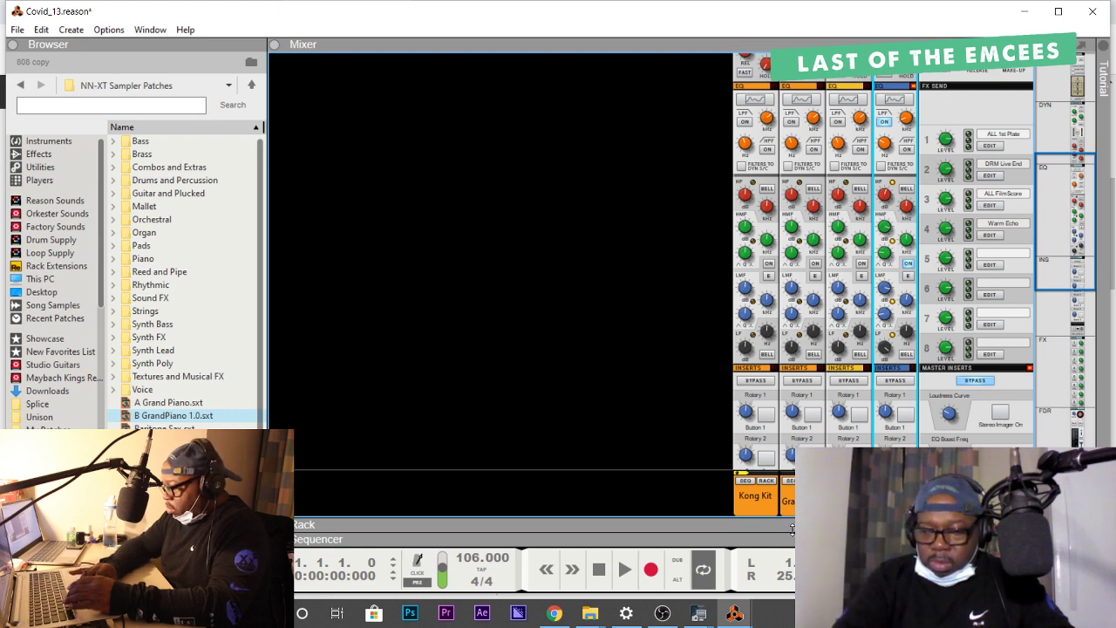
# Close the 808 clip editor and start browsing replacement patches for the first B GrandPiano 1.0 sampler in the rack.
pyautogui.press('F7')
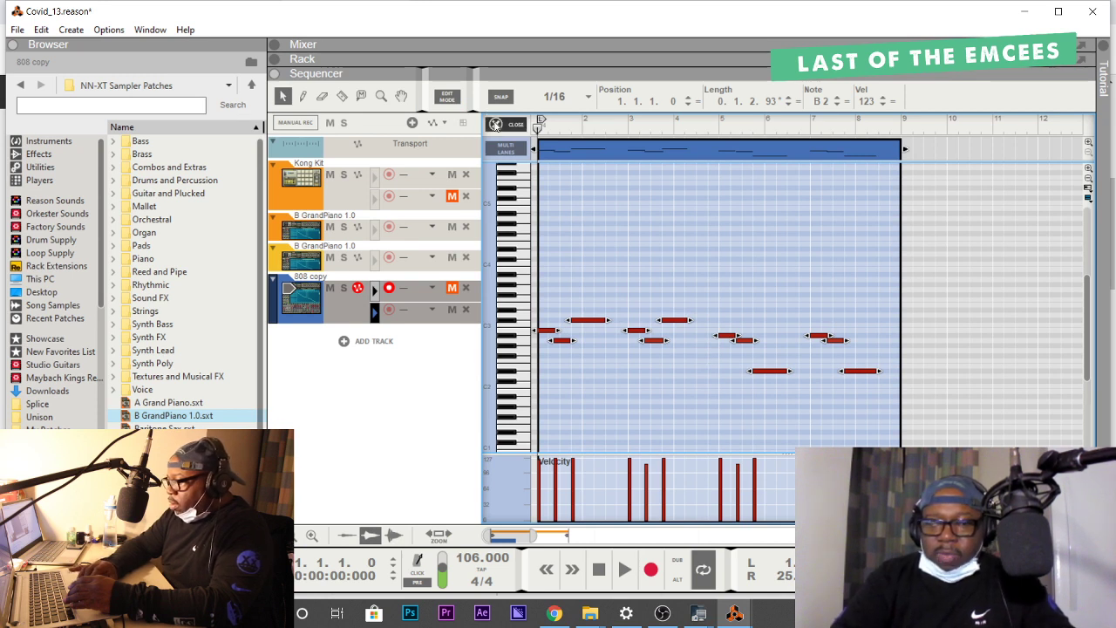
pyautogui.click(495, 123)
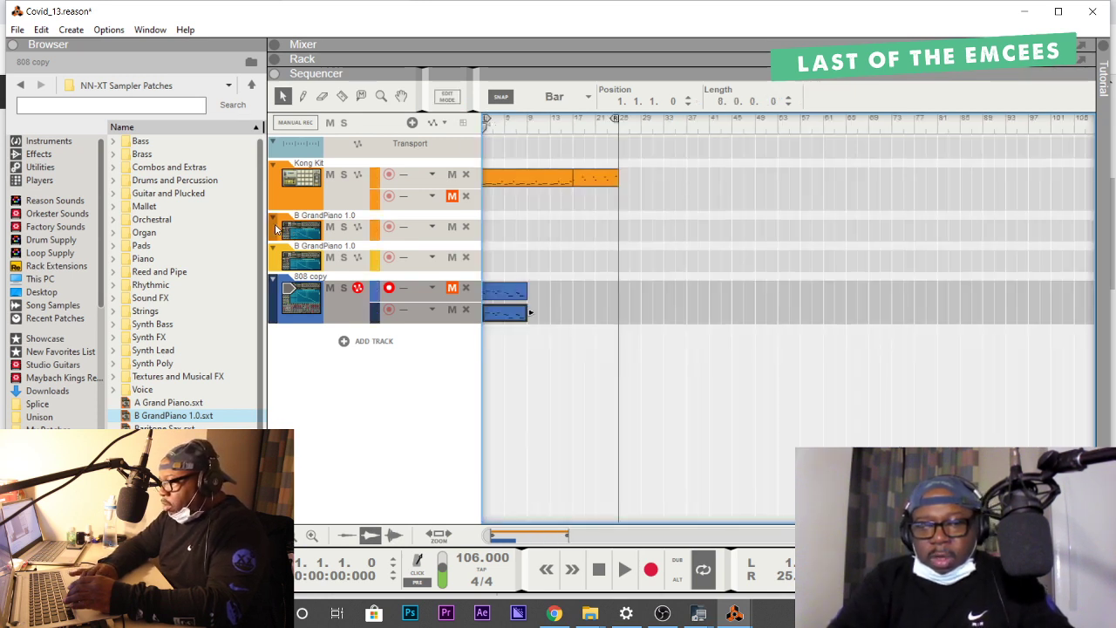
pyautogui.click(384, 58)
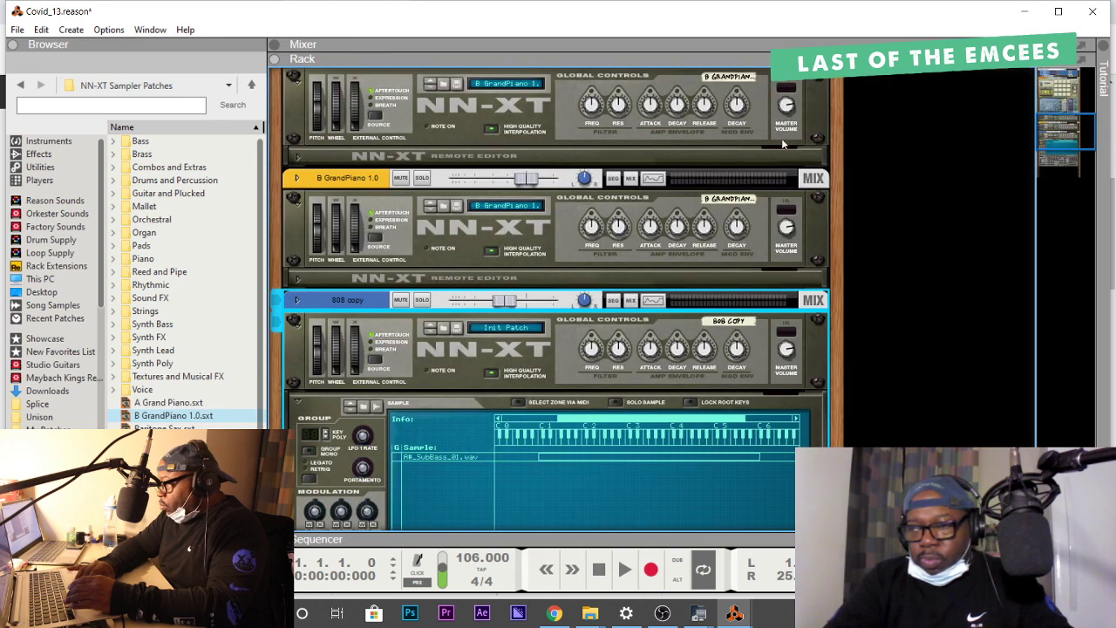
pyautogui.moveTo(1067, 159); pyautogui.dragTo(1066, 126)
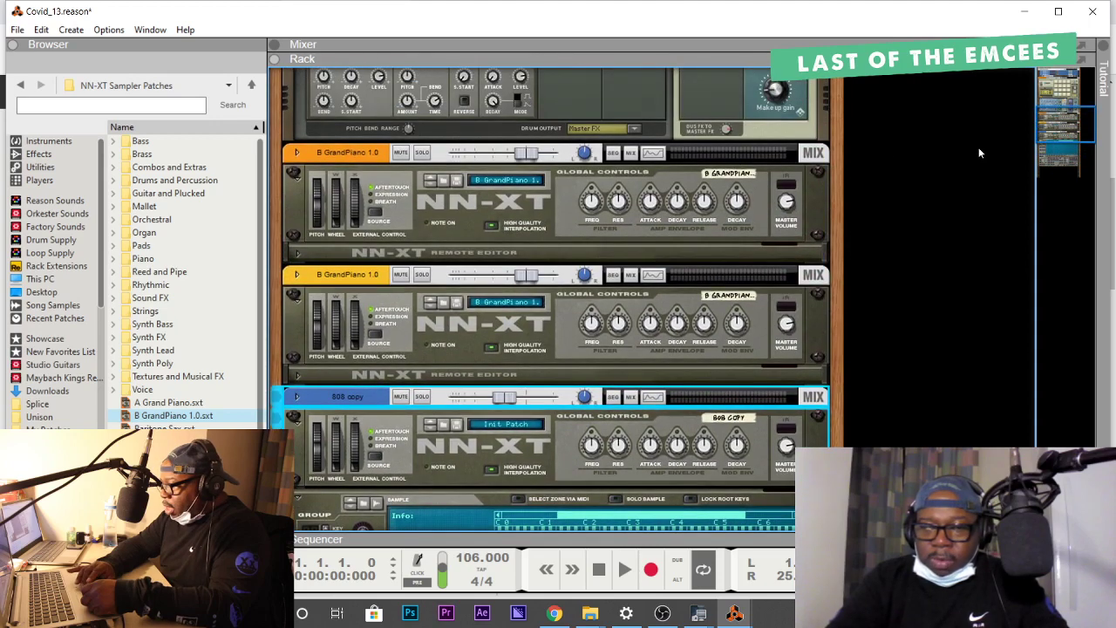
pyautogui.click(496, 187)
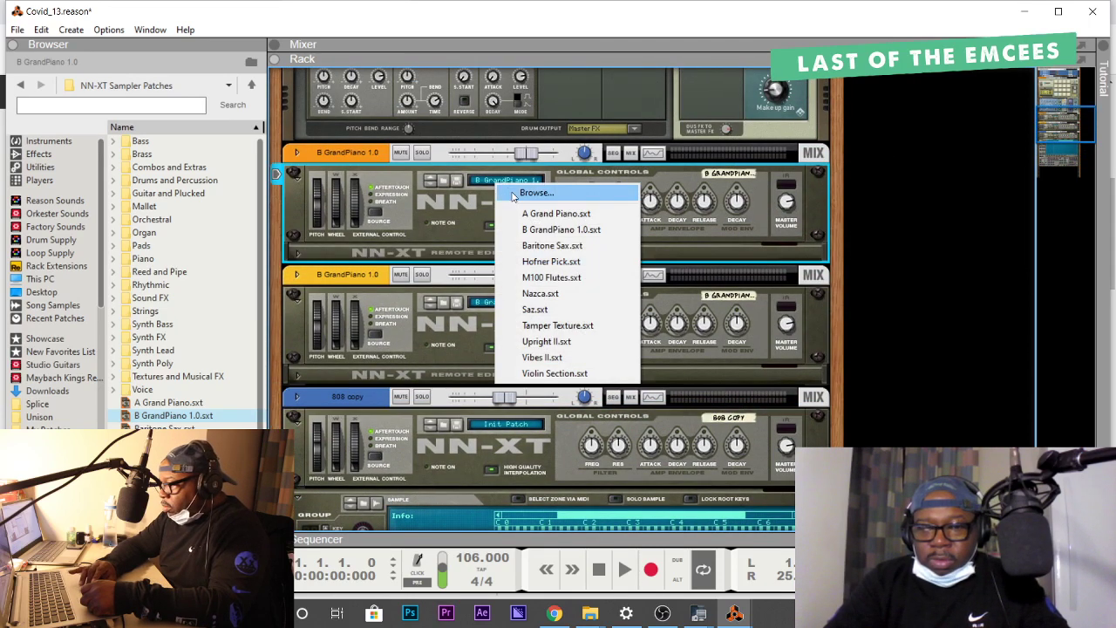
pyautogui.click(536, 193)
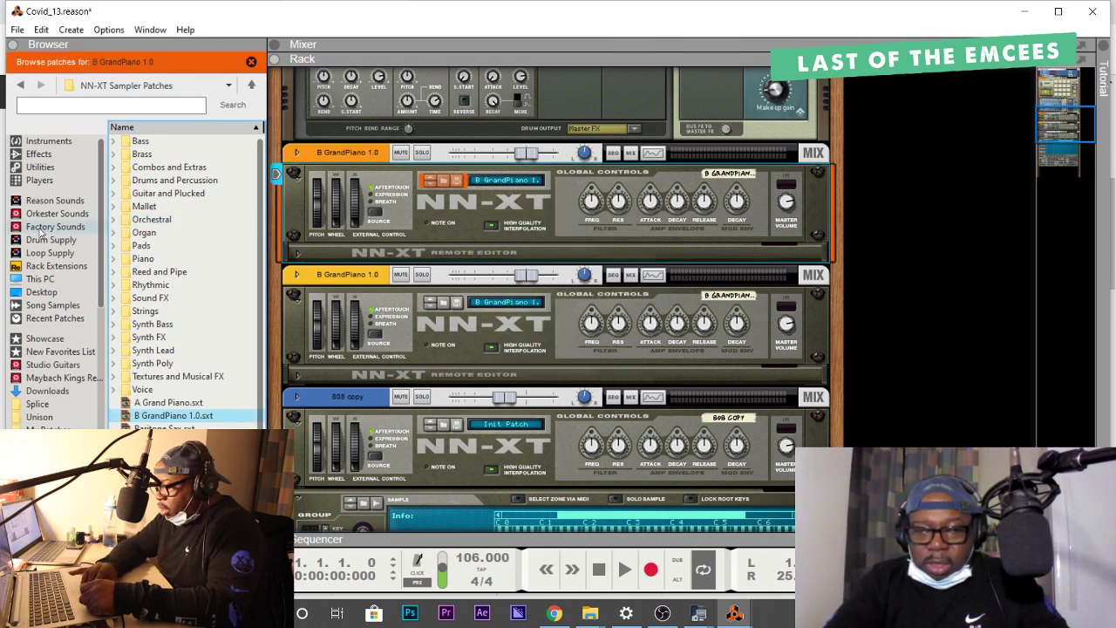
# Try 62 Detroit Upright from the Acoustic Piano patches in Reason Sounds' Keys & Chords, and load Concert Grand Piano in its place.
pyautogui.click(52, 200)
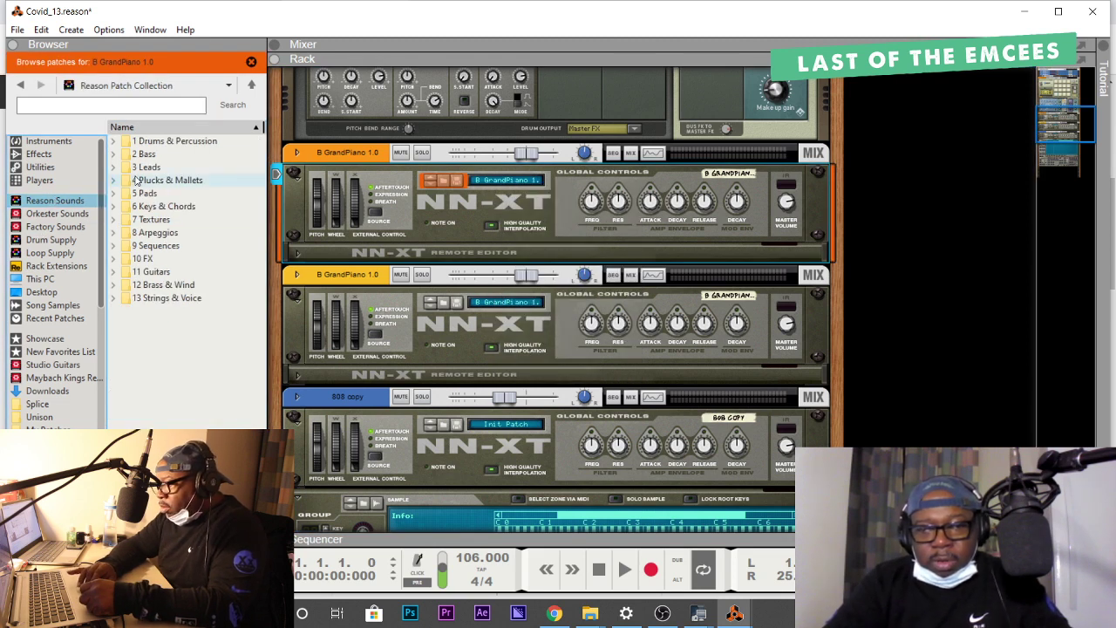
pyautogui.doubleClick(169, 205)
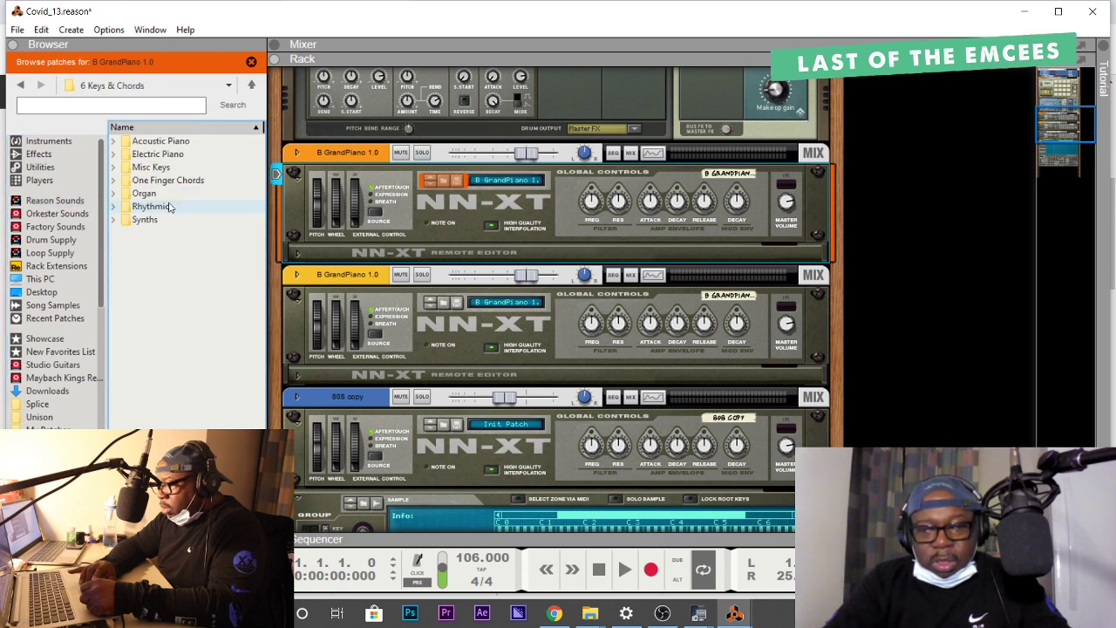
pyautogui.doubleClick(171, 142)
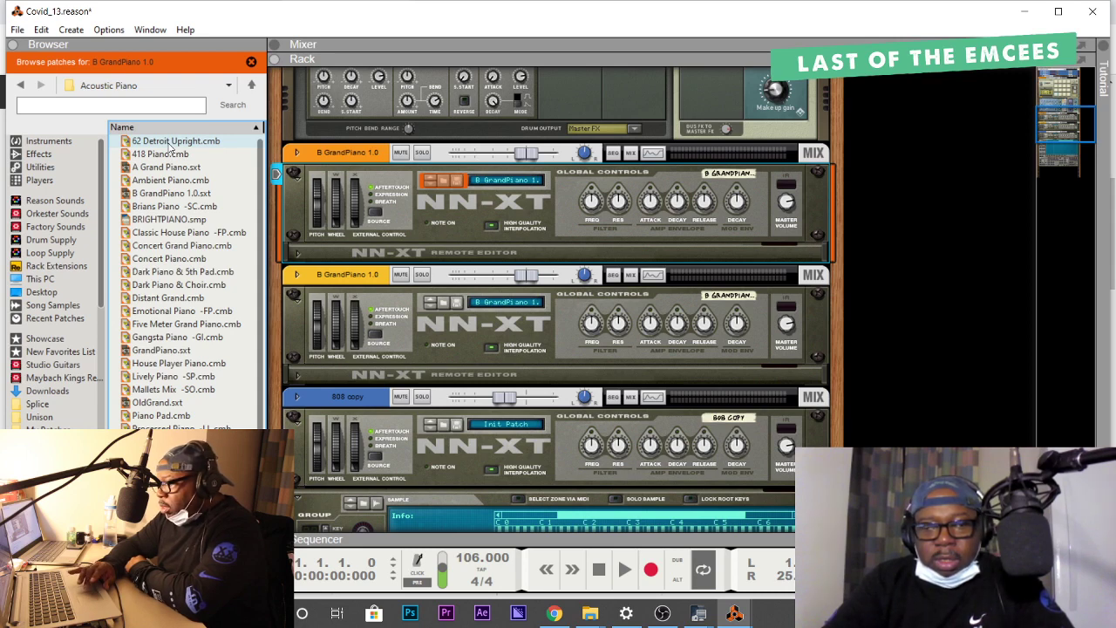
pyautogui.click(169, 142)
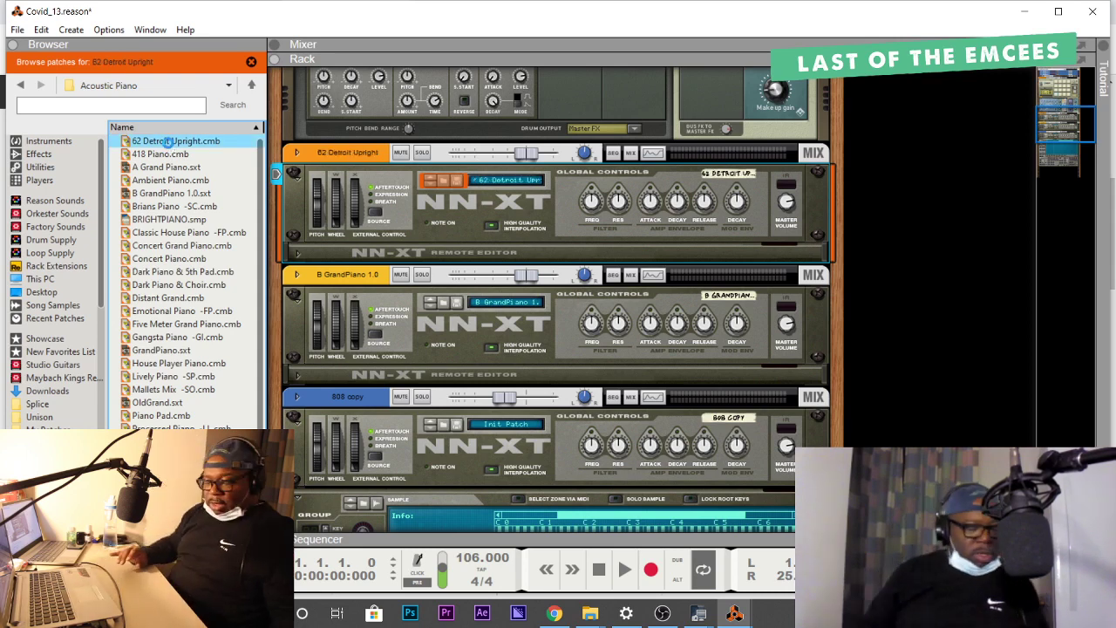
pyautogui.doubleClick(168, 142)
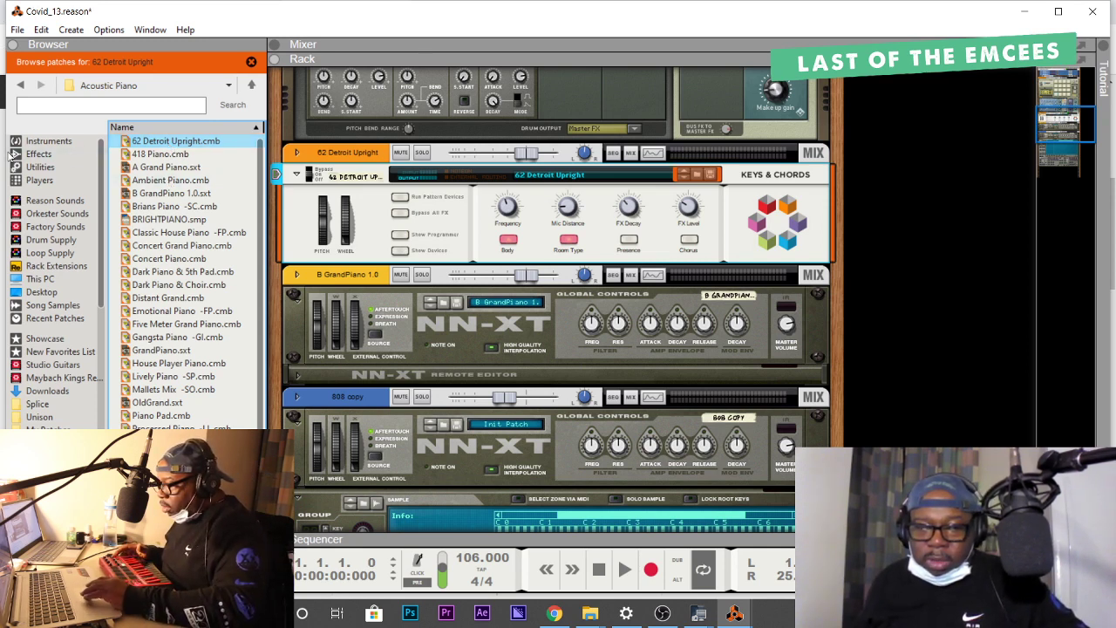
pyautogui.click(182, 247)
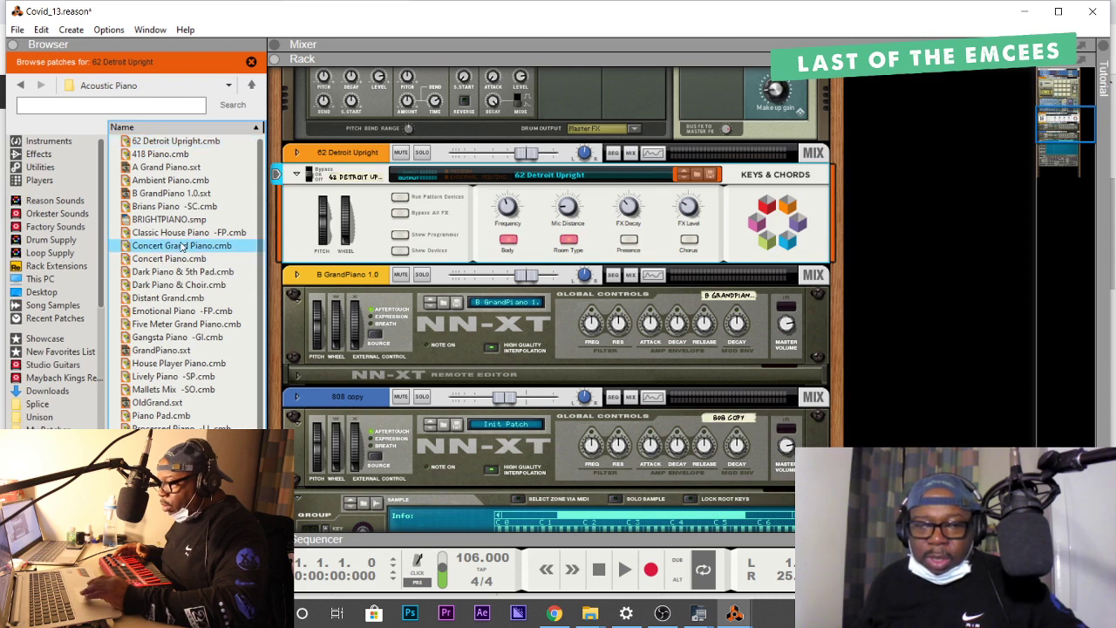
pyautogui.doubleClick(181, 247)
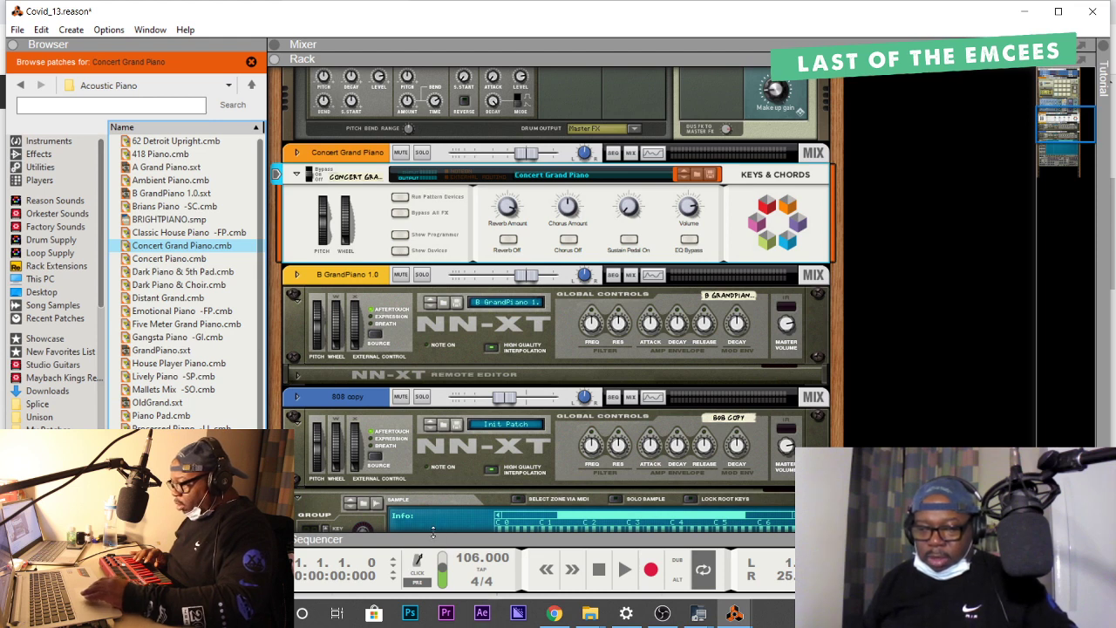
# Duplicate the 8-bar clip on the second 808 copy lane twice so the part runs to bar 25.
pyautogui.press('F6')
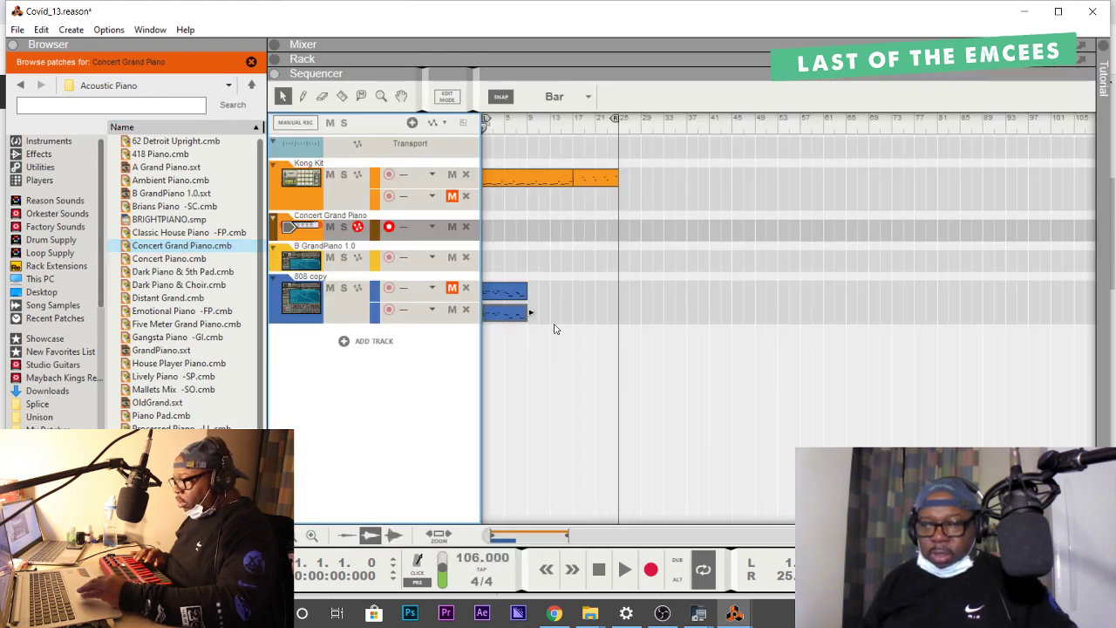
pyautogui.click(496, 316)
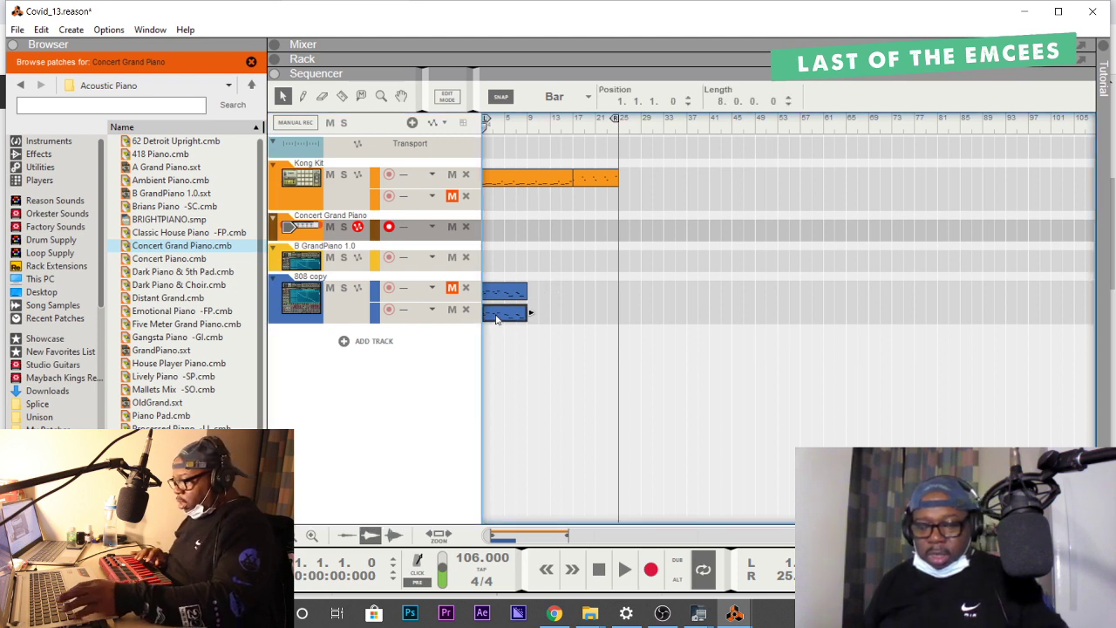
pyautogui.hotkey('ctrl', 'd')
pyautogui.hotkey('ctrl', 'd')
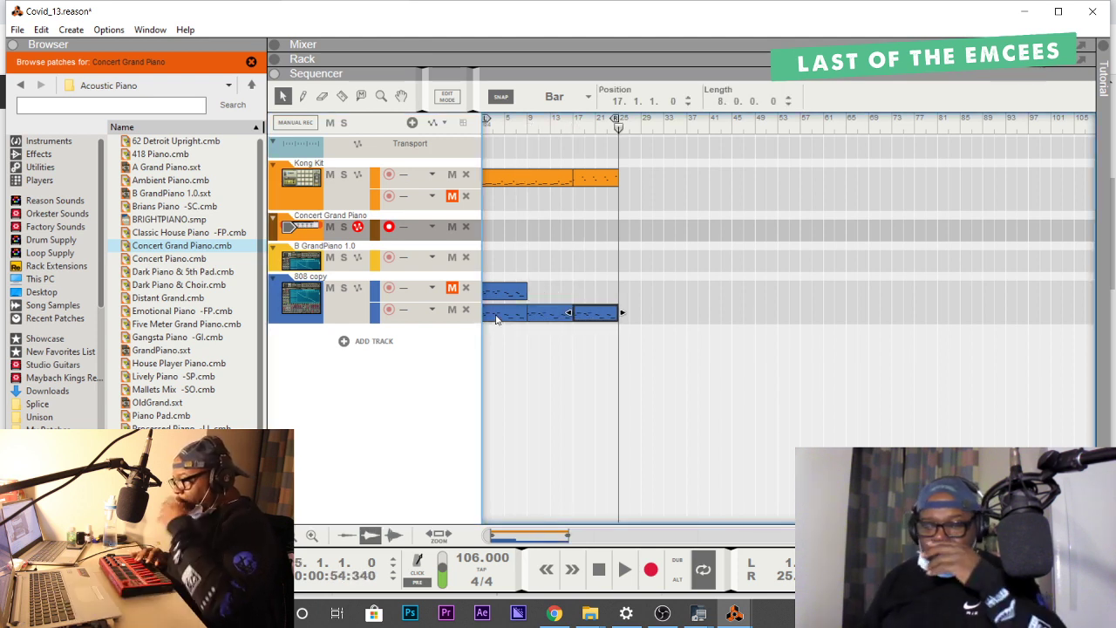
# Play the beat from bar 1 and rehearse a piano part over the drums and 808.
pyautogui.press('Home')
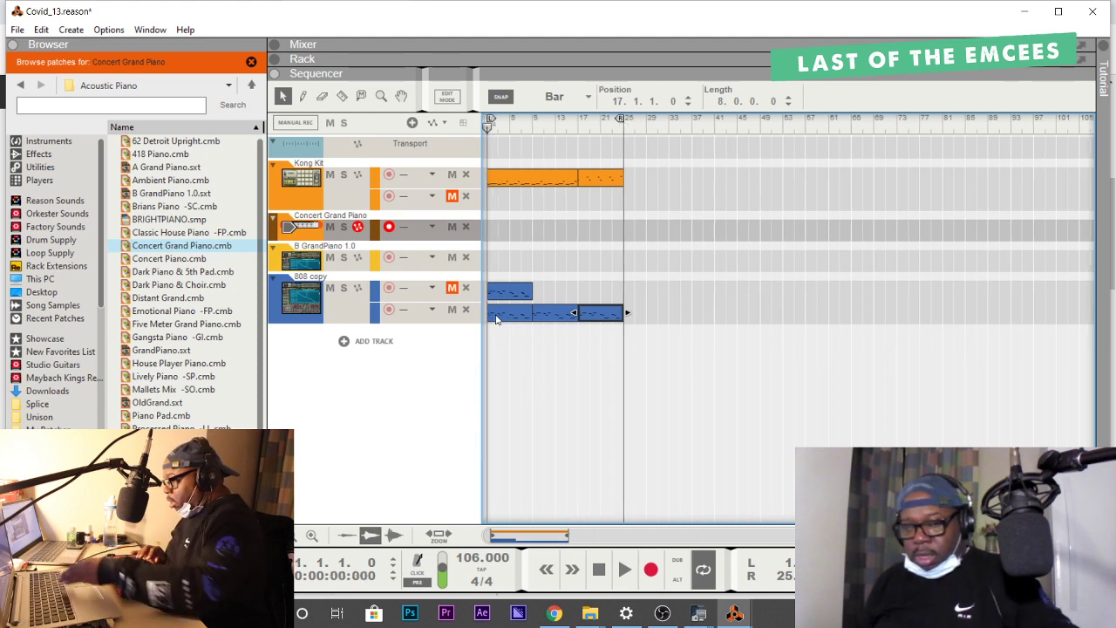
pyautogui.press('space')
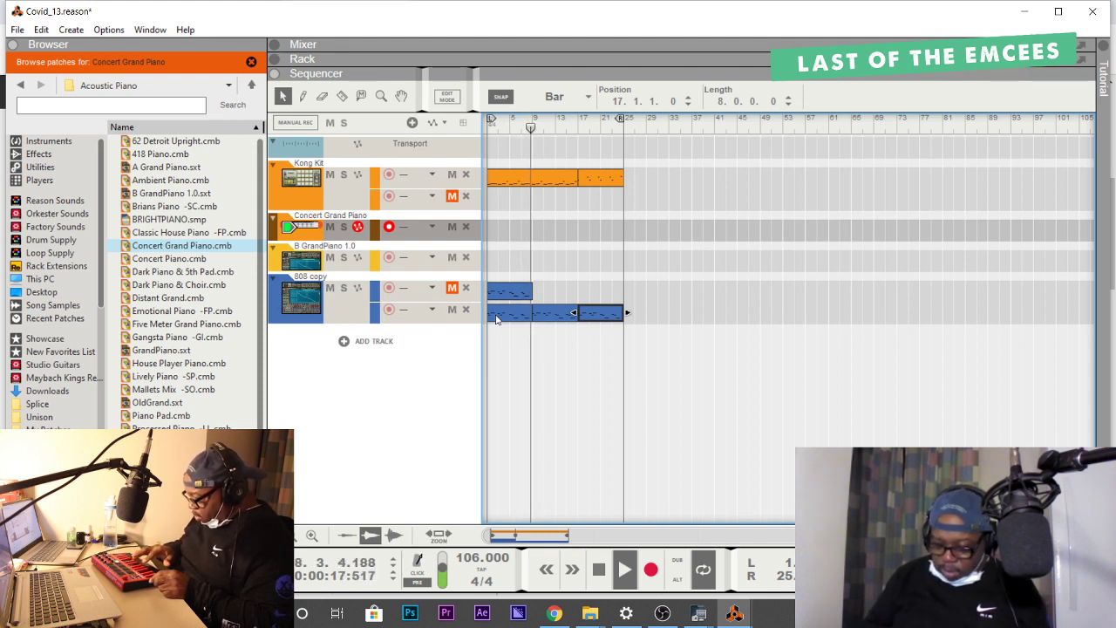
pyautogui.press('Home')
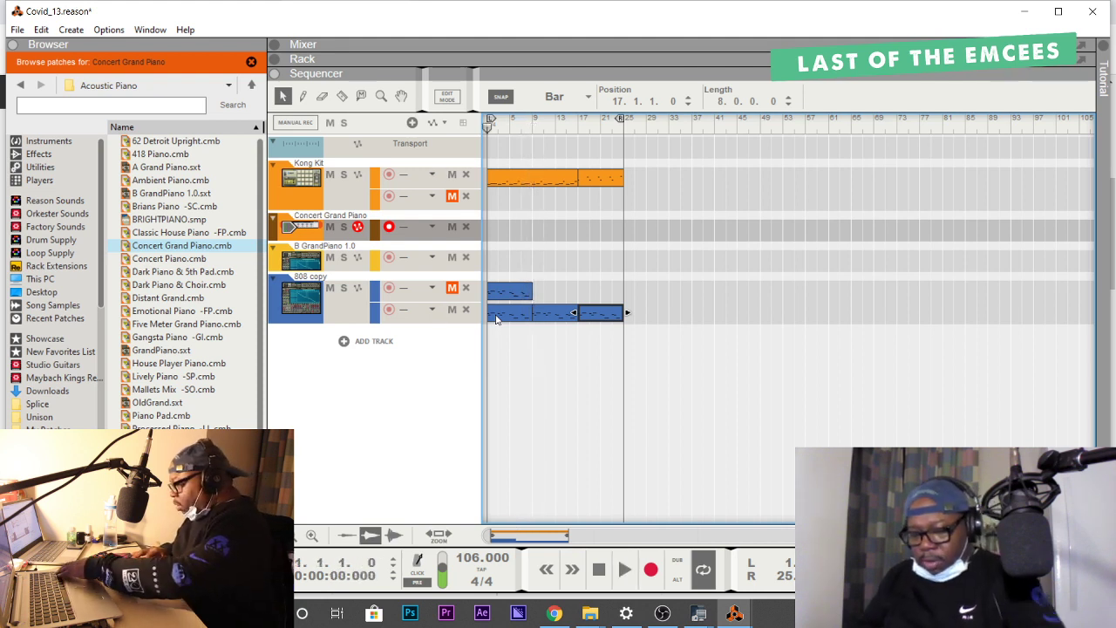
pyautogui.press('space')
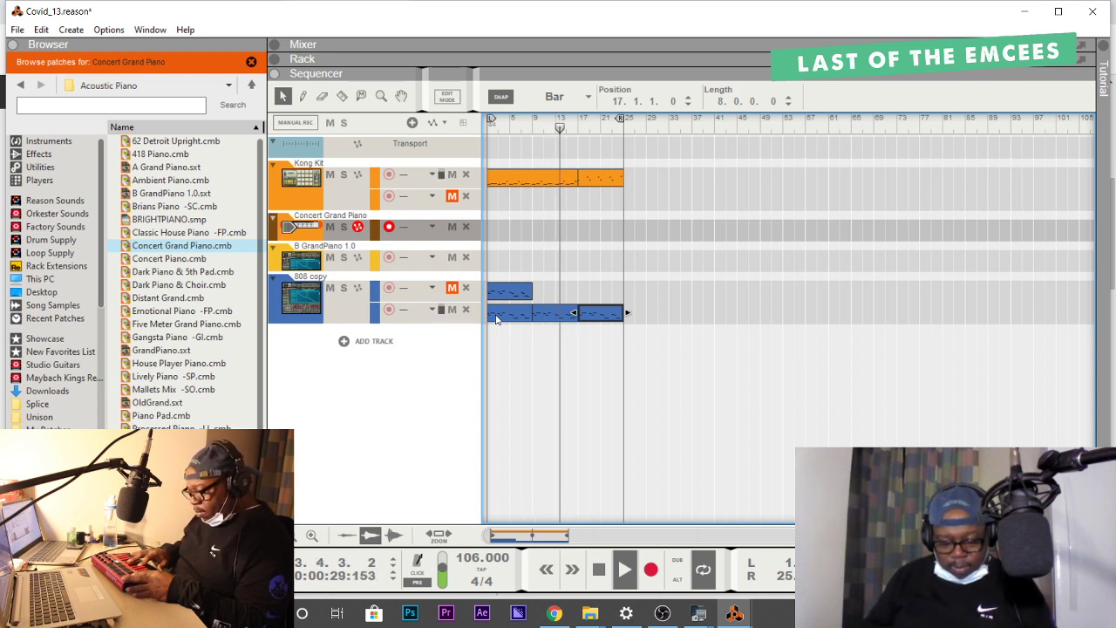
pyautogui.press('space')
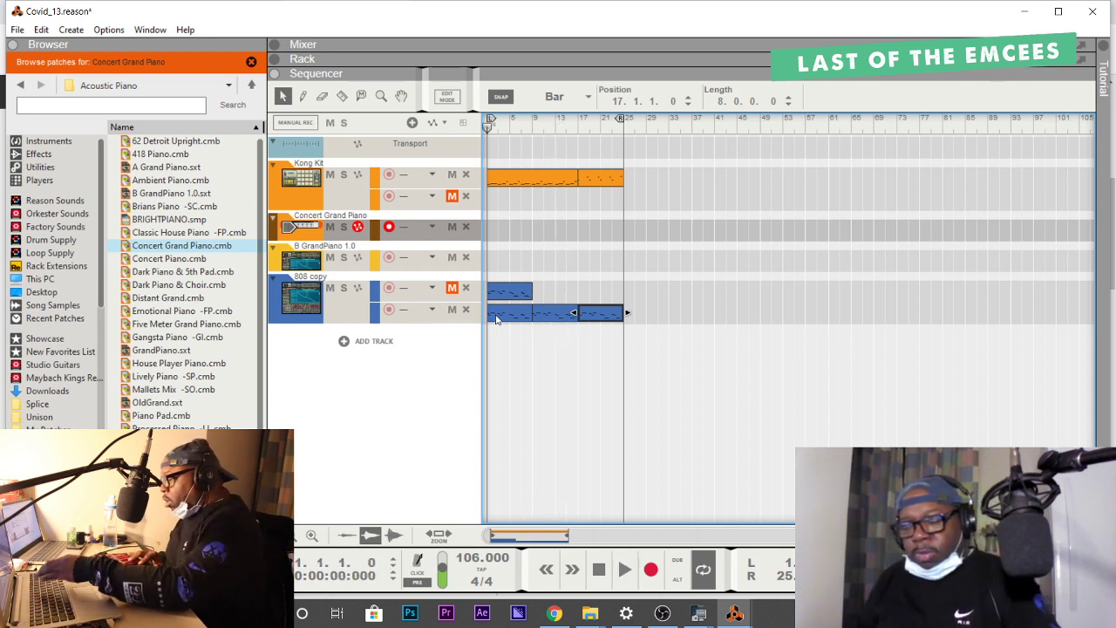
# Record a piano part of about 23 bars on the Concert Grand Piano track from bar 1, and play it back.
pyautogui.hotkey('ctrl', 'Return')
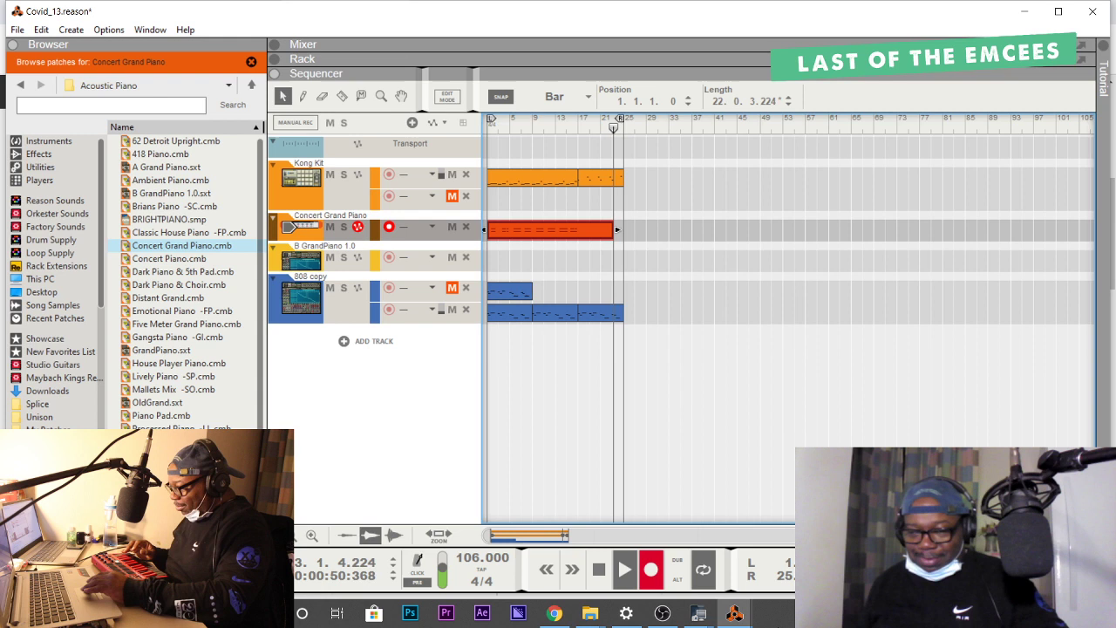
pyautogui.click(652, 569)
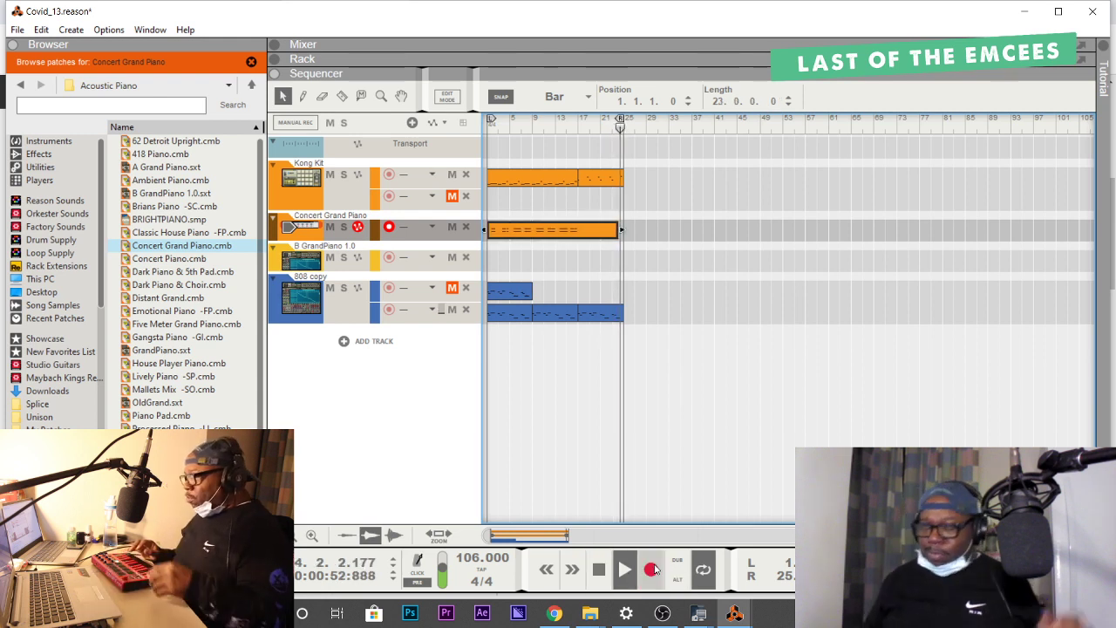
pyautogui.press('Home')
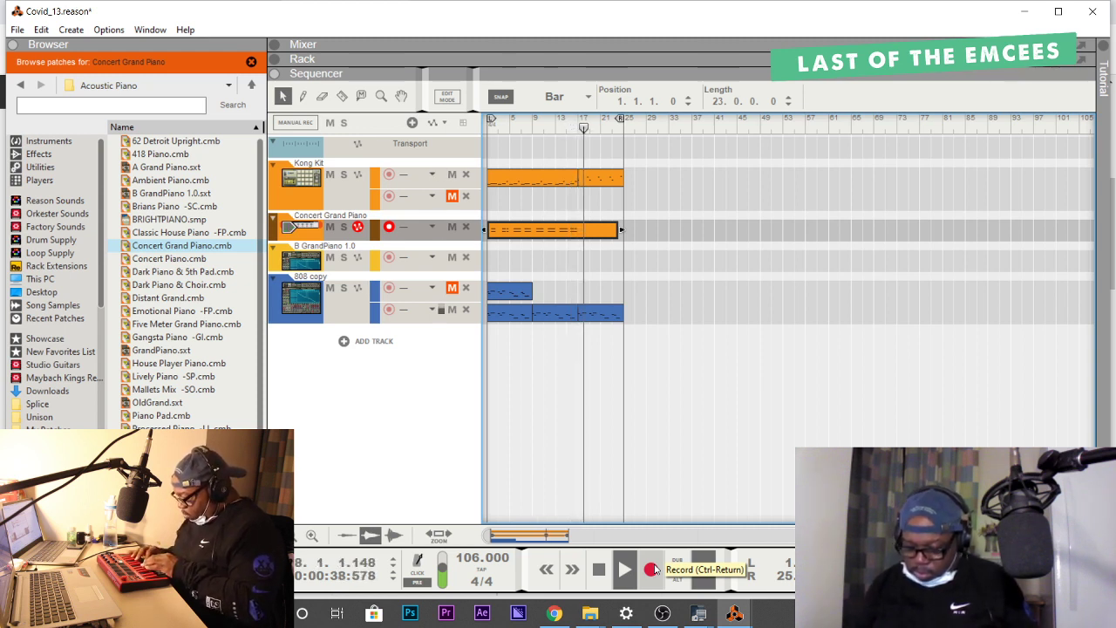
pyautogui.press('space')
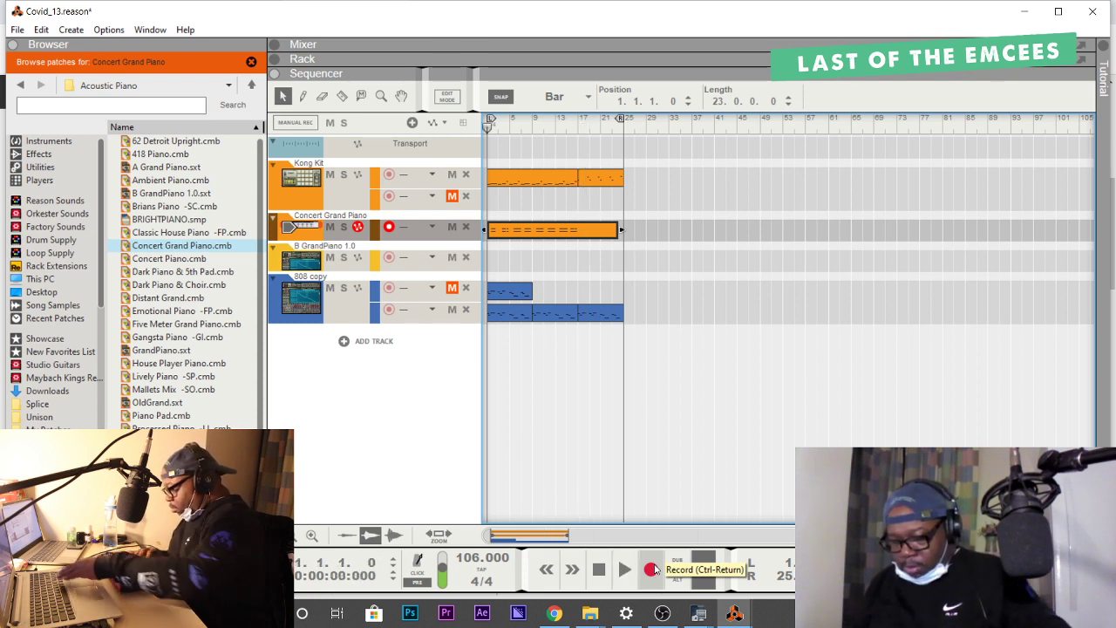
pyautogui.press('space')
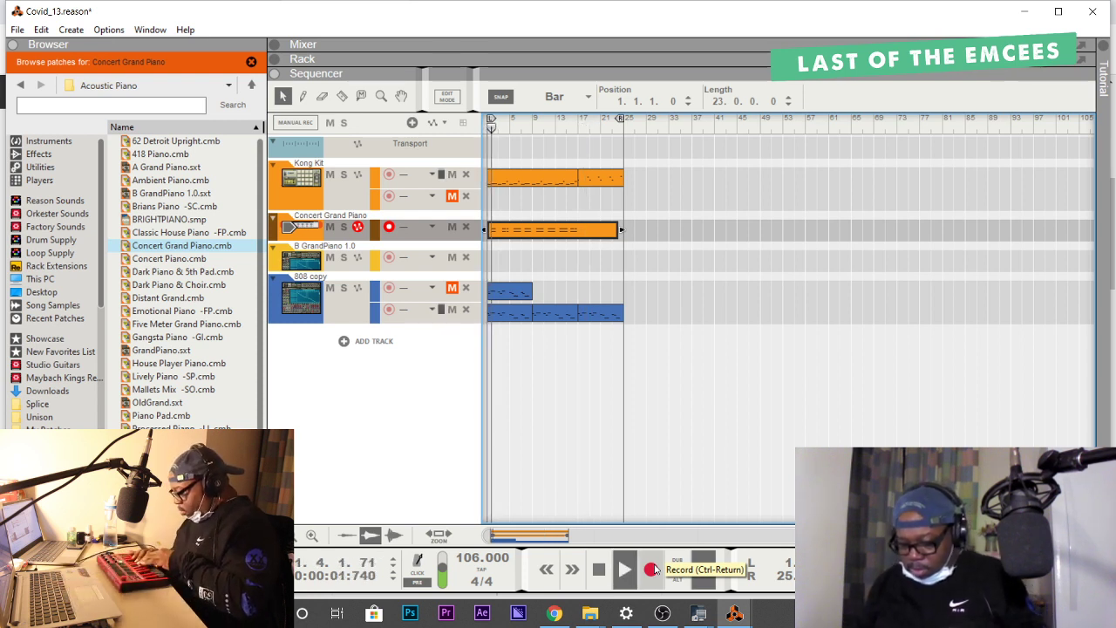
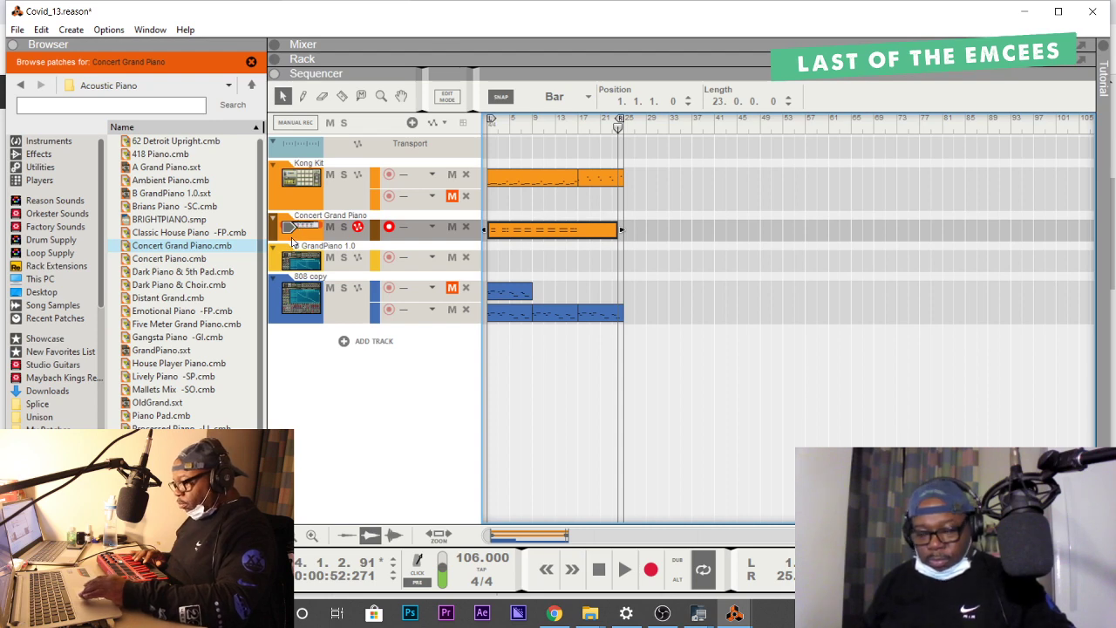
# Add a new note lane to the Concert Grand Piano track and return the song position to bar 1.
pyautogui.rightClick(293, 242)
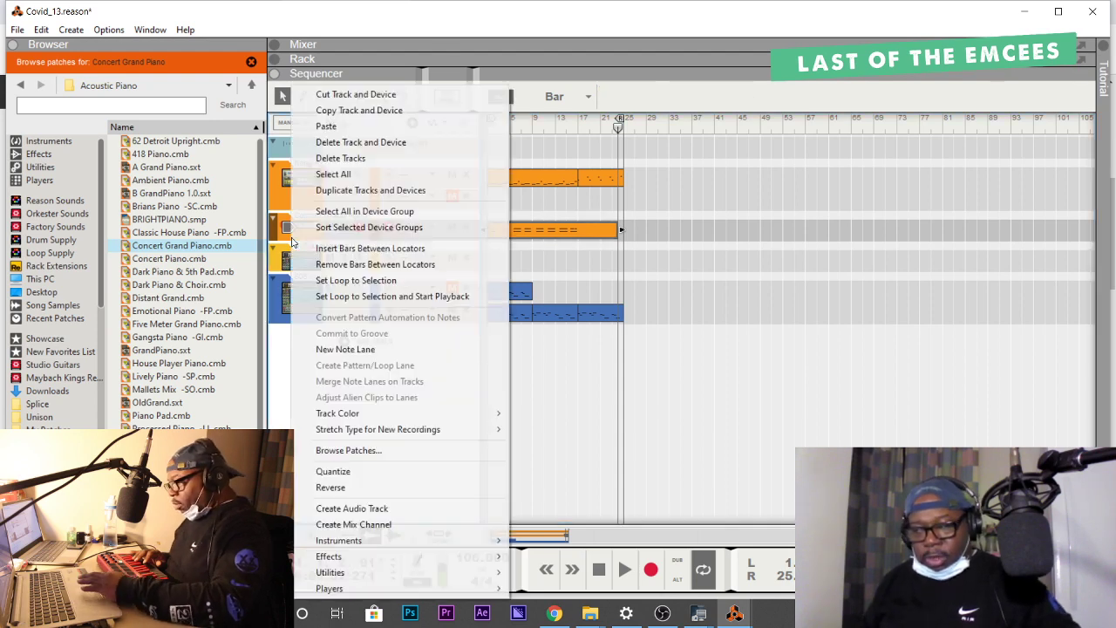
pyautogui.click(345, 350)
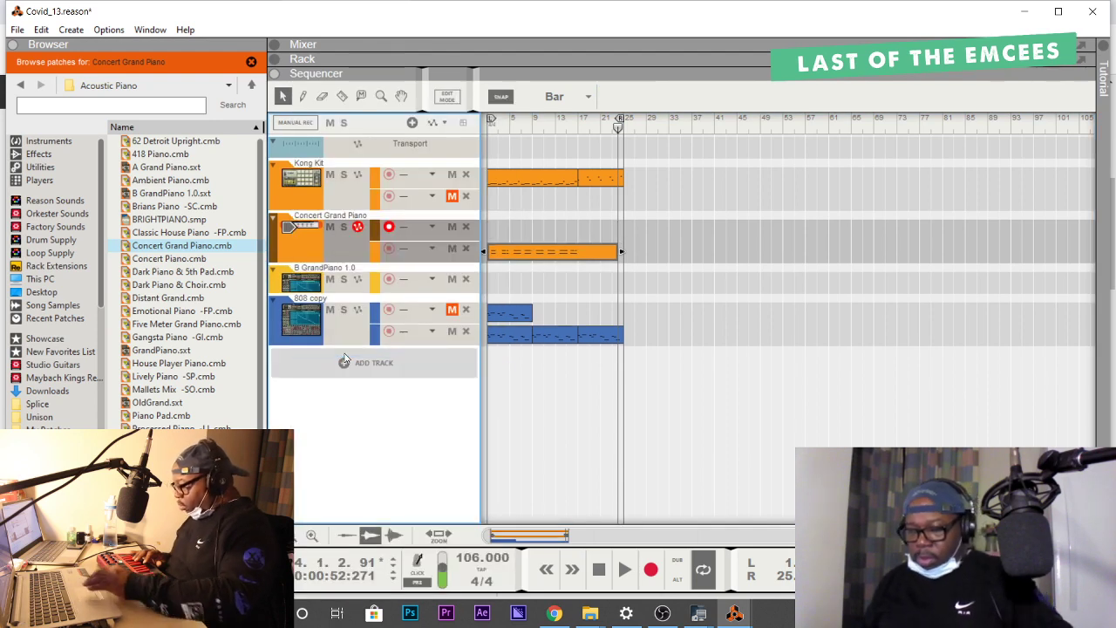
pyautogui.press('Home')
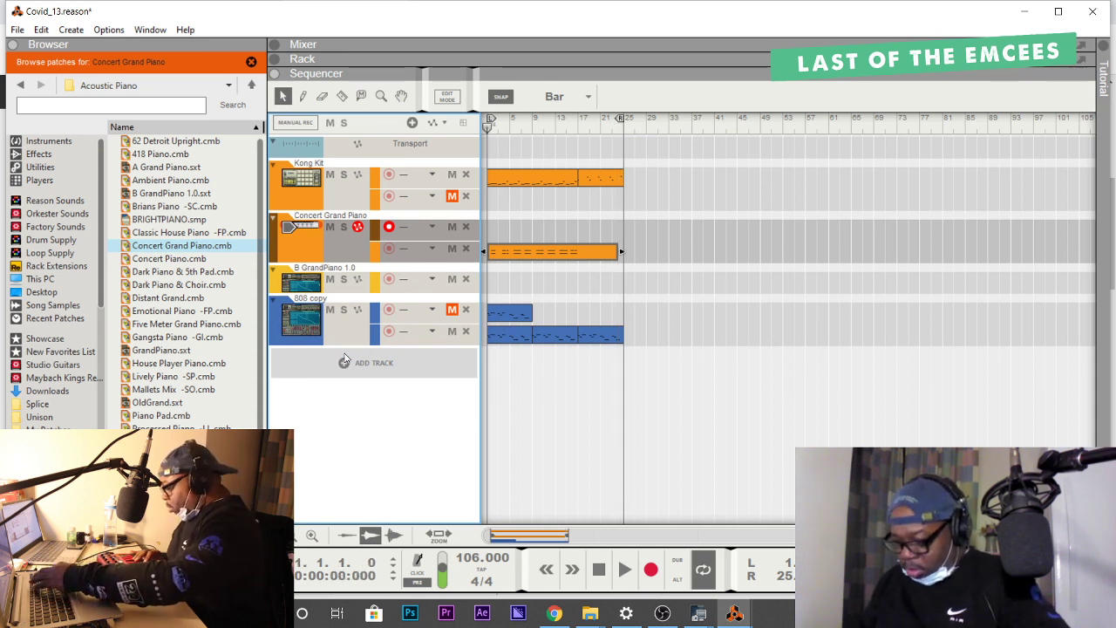
pyautogui.hotkey('ctrl', 'Return')
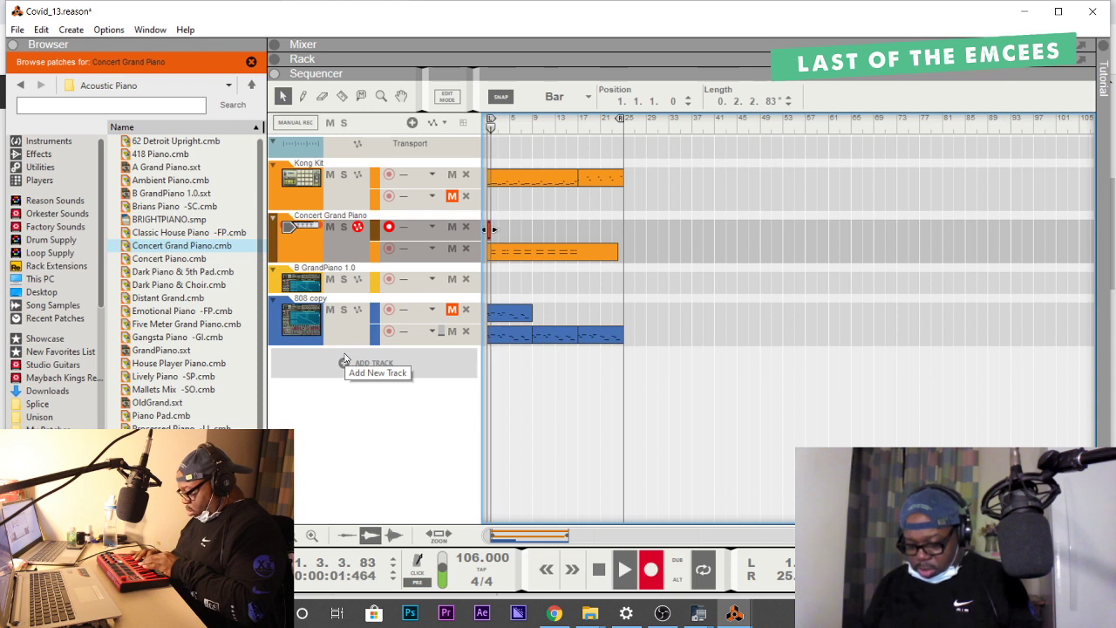
pyautogui.press('space')
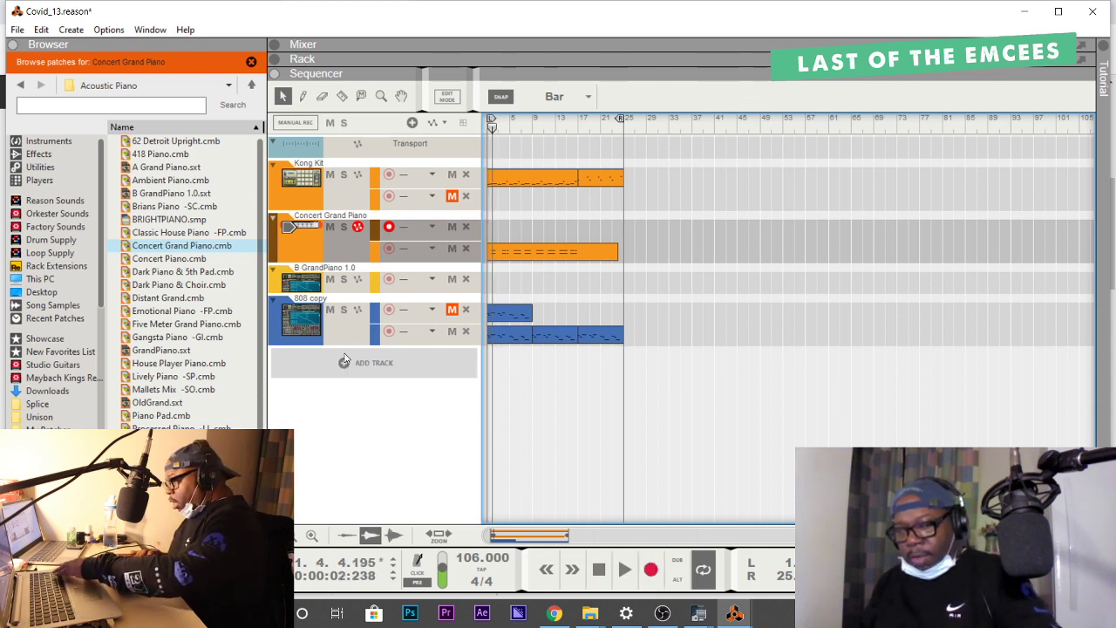
pyautogui.press('Home')
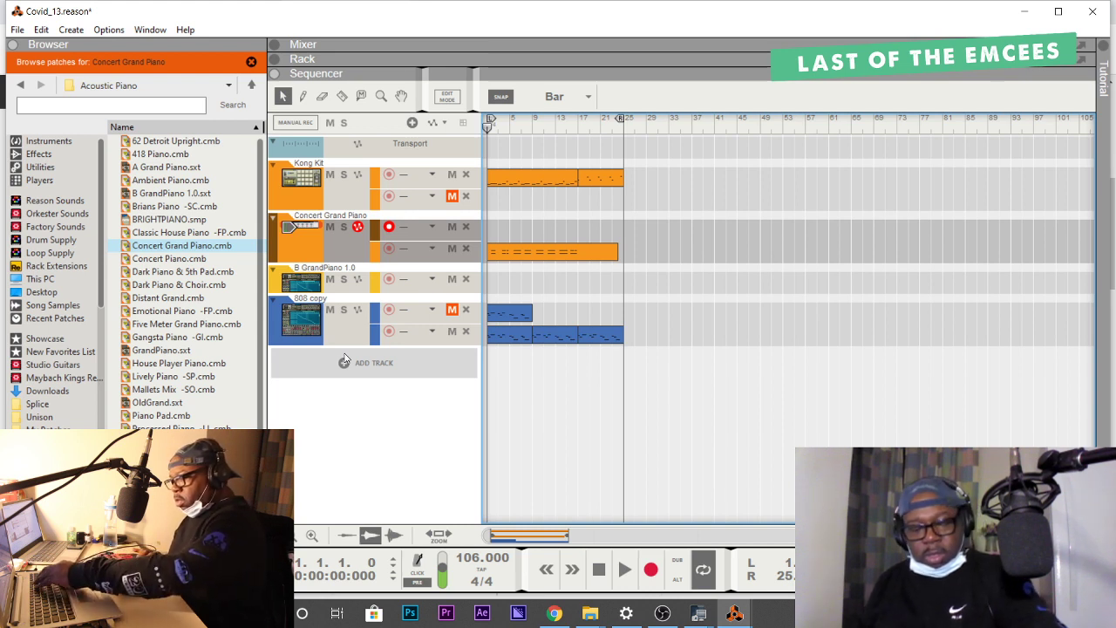
# Record a second, 24-bar piano part on the new Concert Grand Piano lane from bar 1, over the drums and 808.
pyautogui.hotkey('ctrl', 'Return')
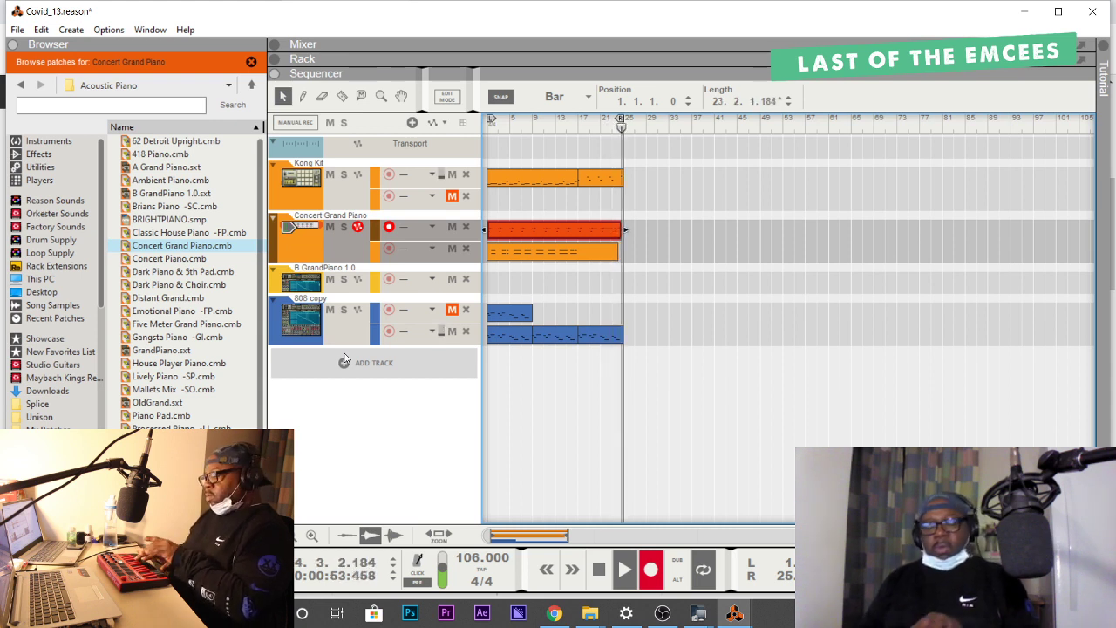
pyautogui.press('space')
pyautogui.press('space')
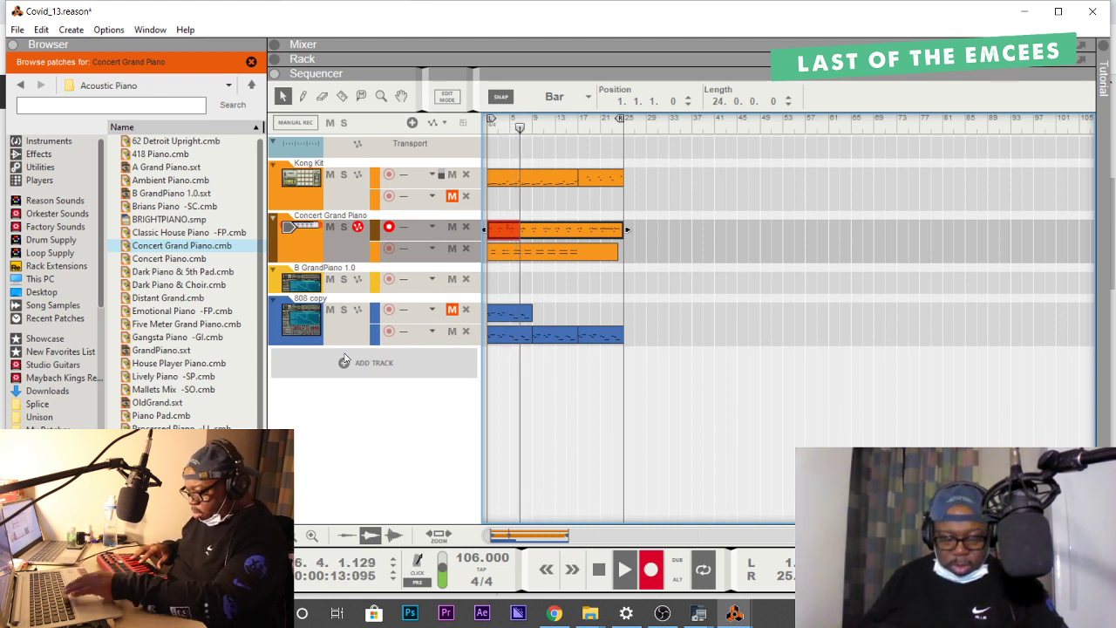
pyautogui.press('space')
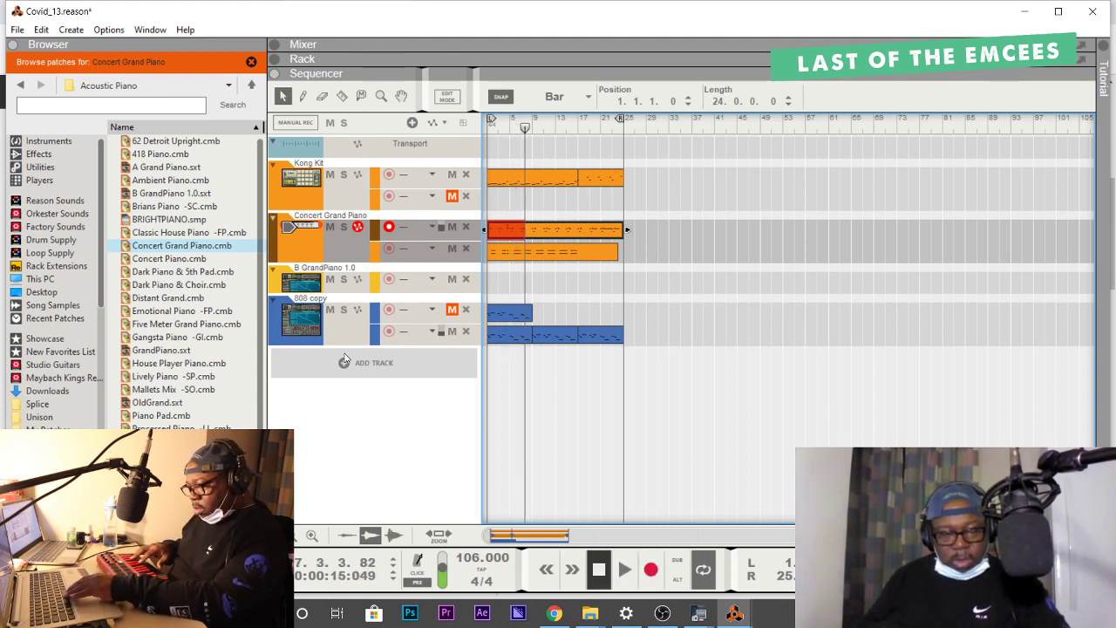
# Play the beat back from bar 1 to review the layered piano recordings.
pyautogui.press('Home')
pyautogui.press('space')
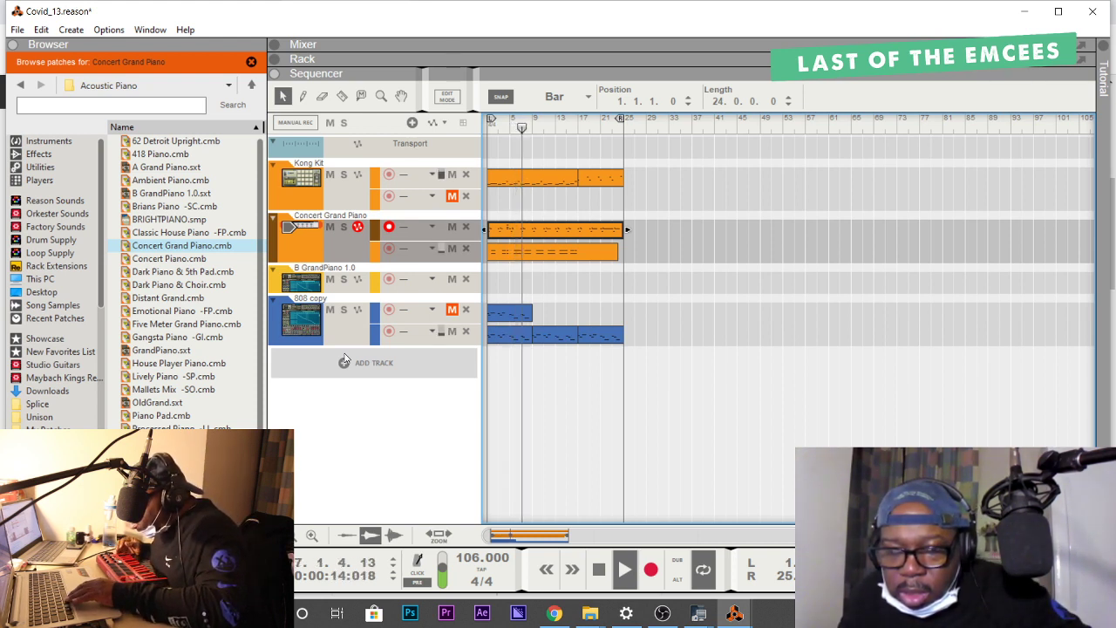
pyautogui.press('space')
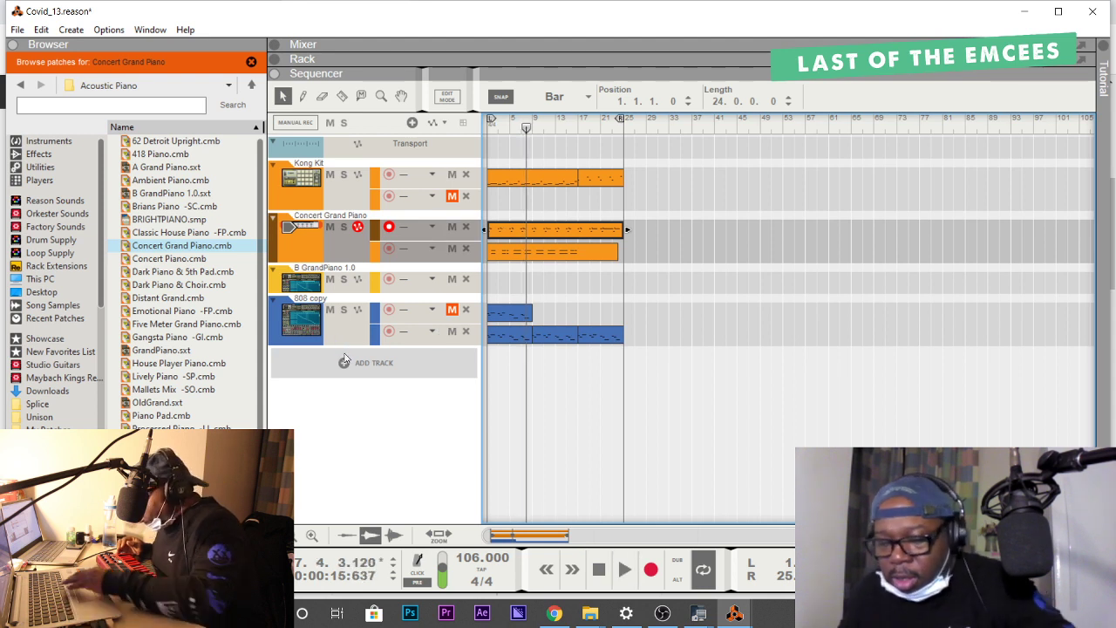
pyautogui.press('space')
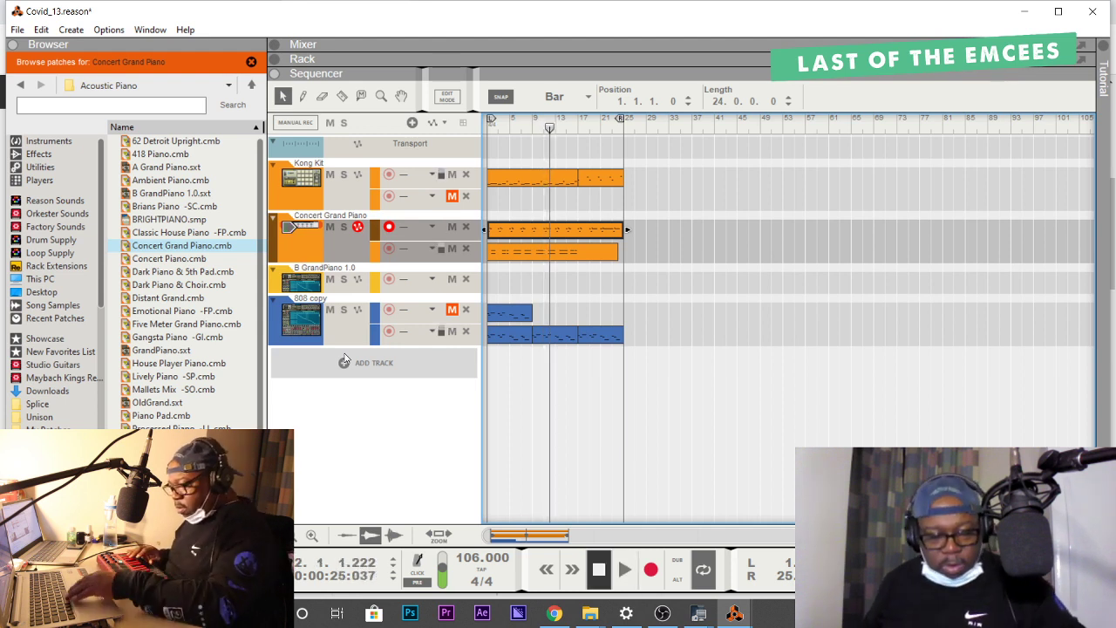
pyautogui.press('space')
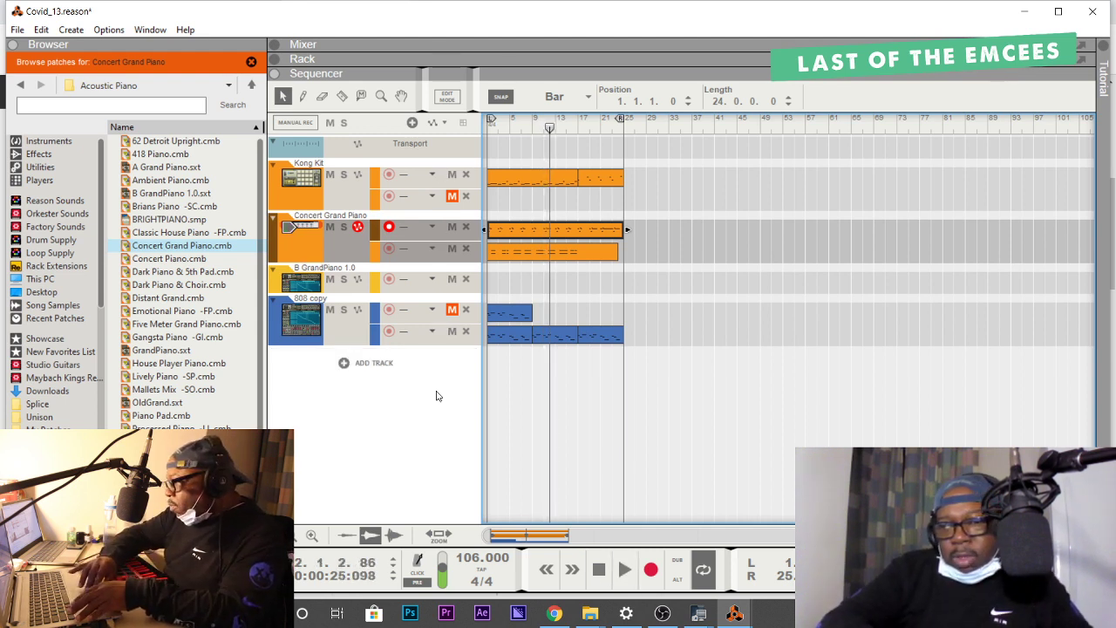
# Select both Concert Grand Piano clips and play the arrangement again from bar 1.
pyautogui.click(623, 238)
pyautogui.moveTo(622, 237); pyautogui.dragTo(491, 269)
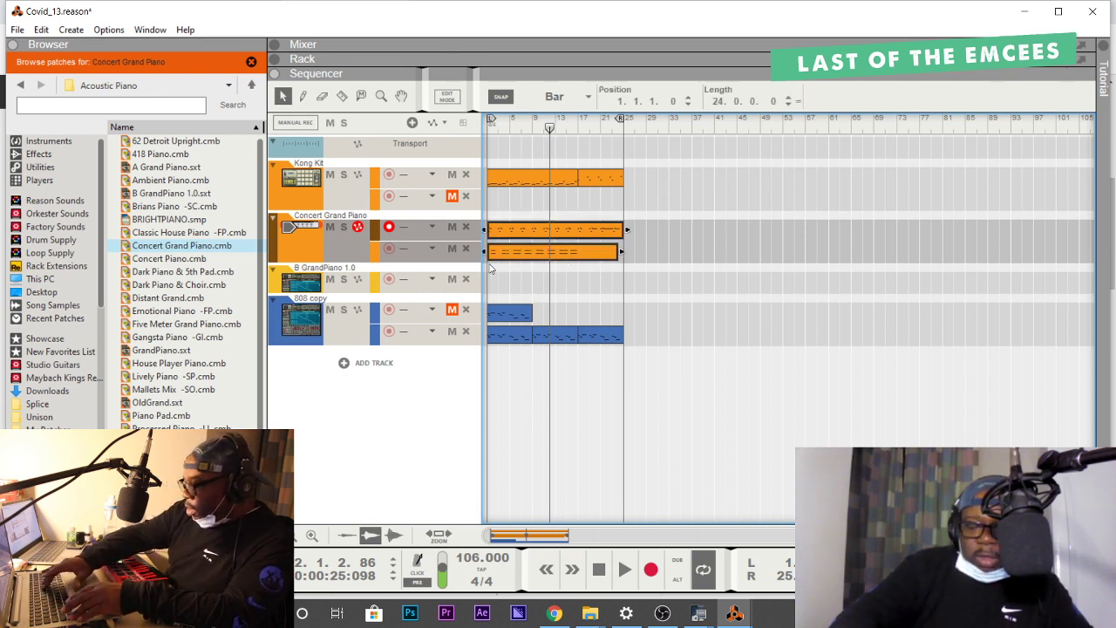
pyautogui.press('Home')
pyautogui.press('space')
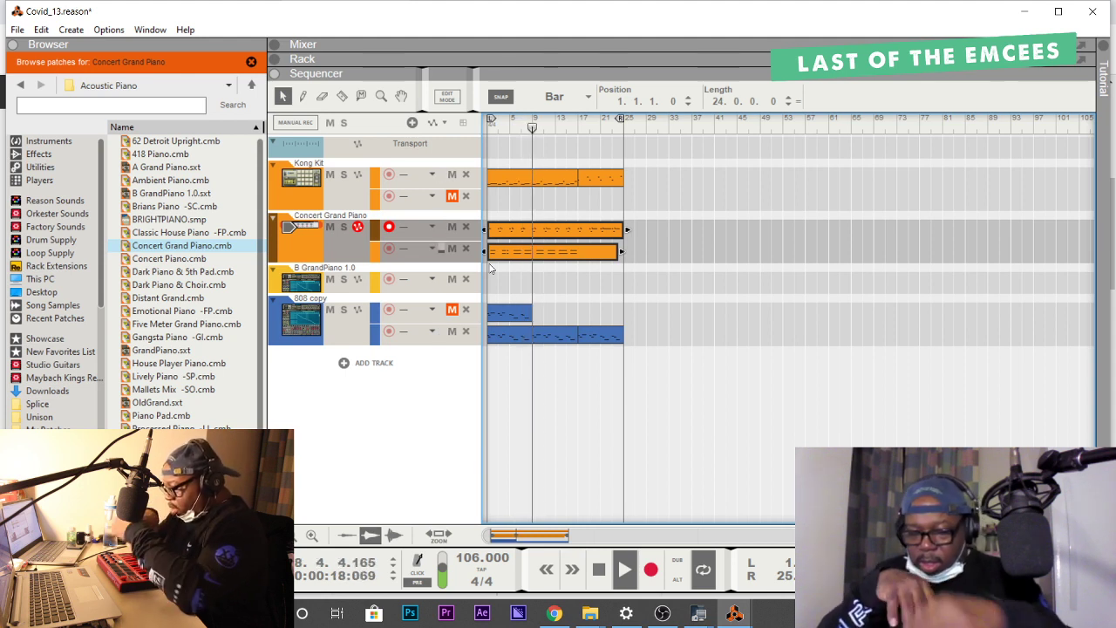
pyautogui.press('space')
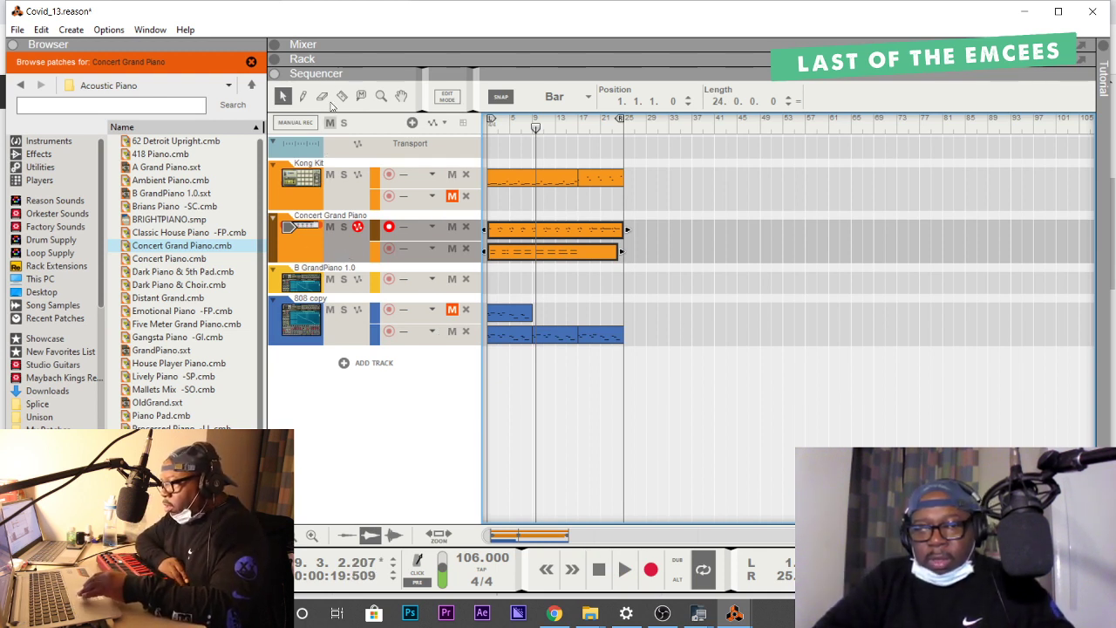
# Replace the B GrandPiano 1.0 patch in the rack with Class A Acoustic.cmb from the 11 Guitars sounds, and return to the sequencer.
pyautogui.doubleClick(343, 72)
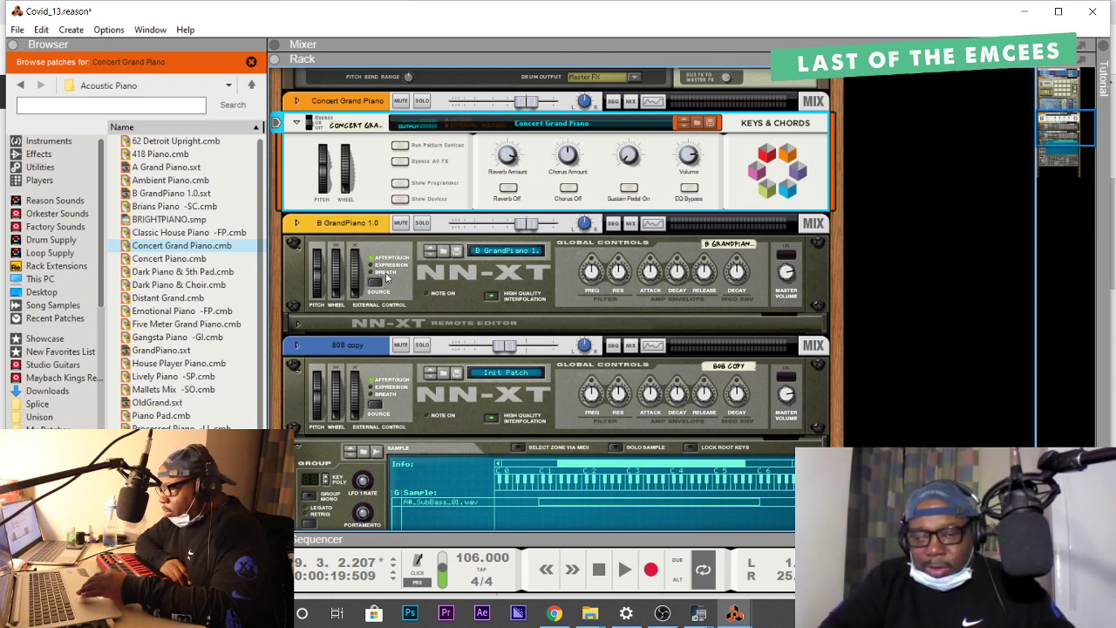
pyautogui.click(485, 253)
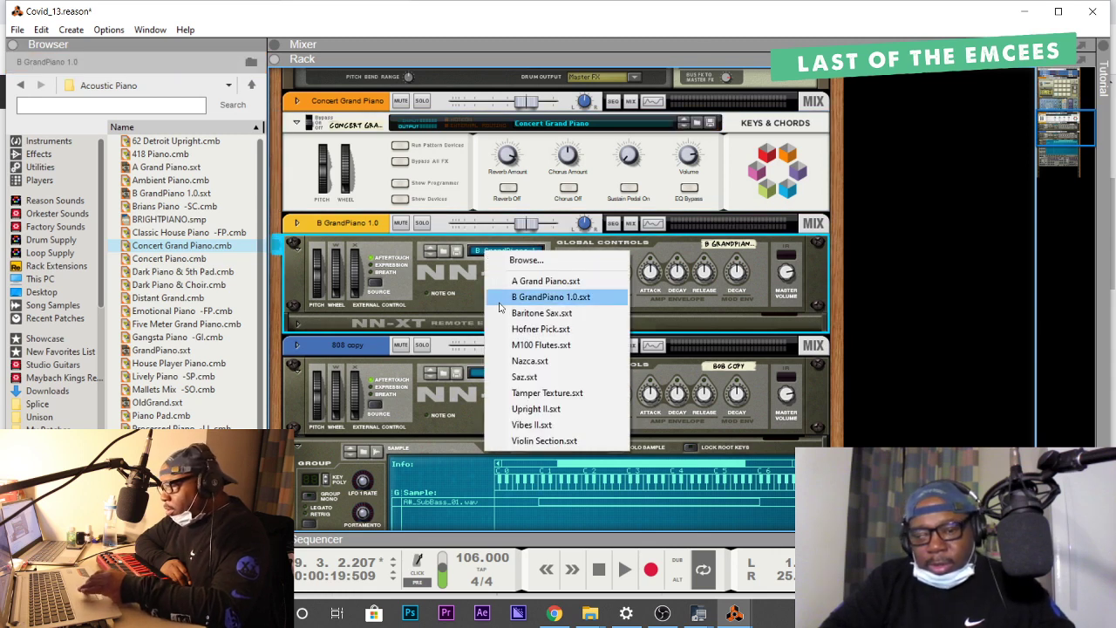
pyautogui.click(503, 264)
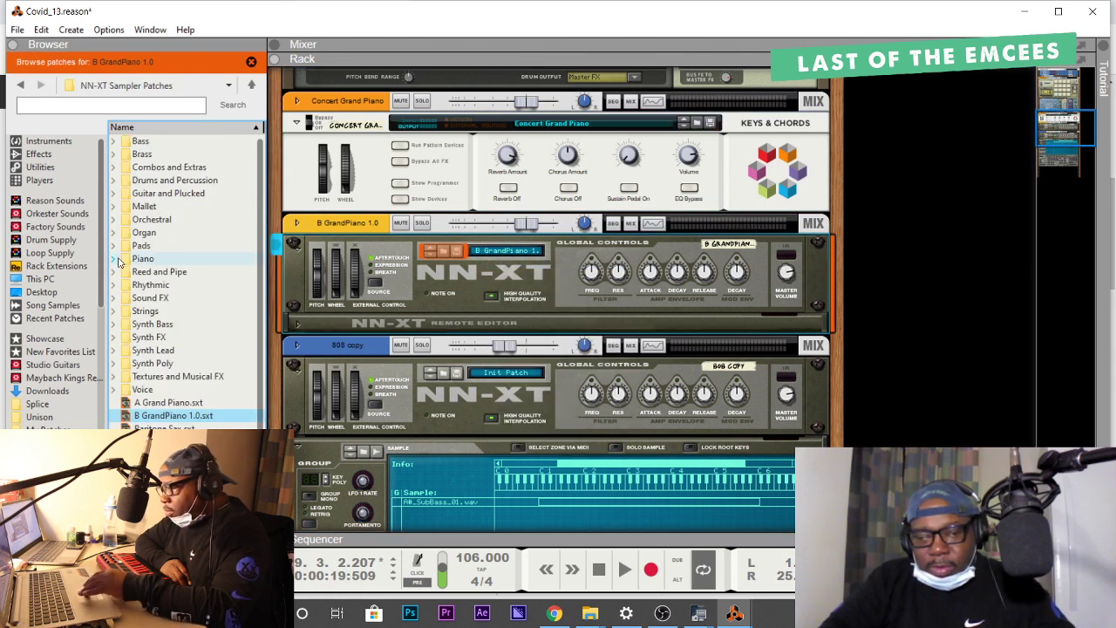
pyautogui.doubleClick(160, 194)
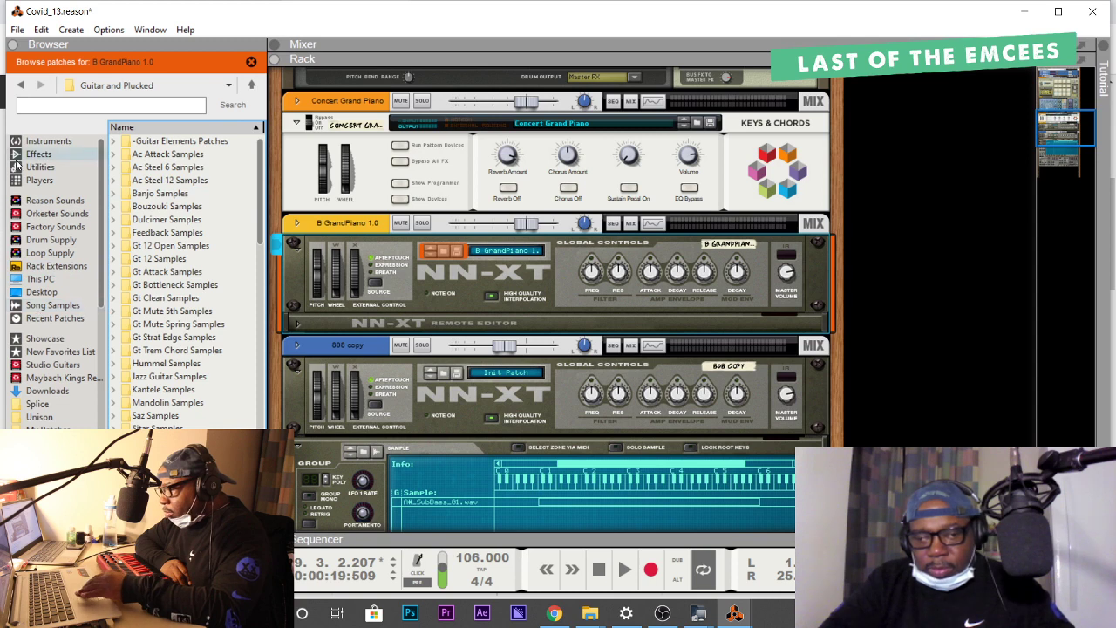
pyautogui.click(49, 205)
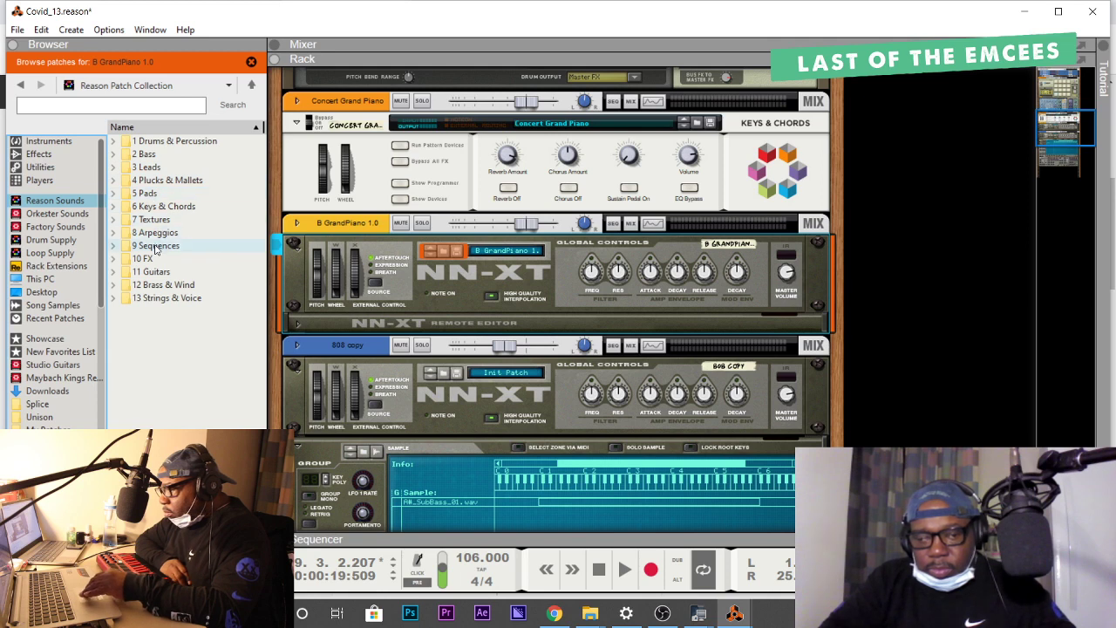
pyautogui.doubleClick(151, 271)
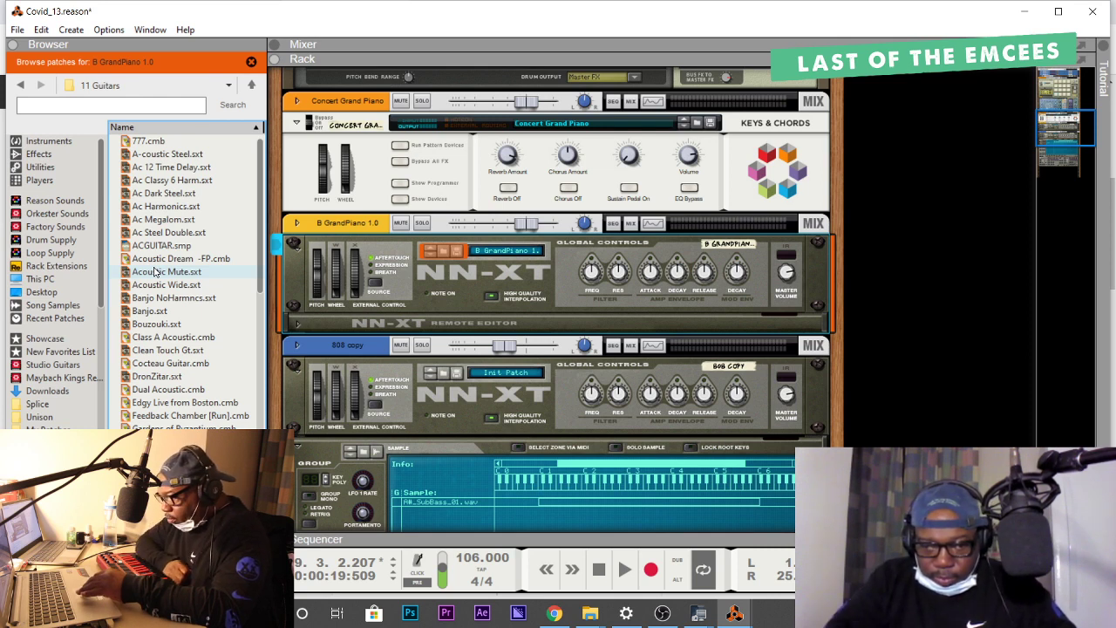
pyautogui.click(150, 339)
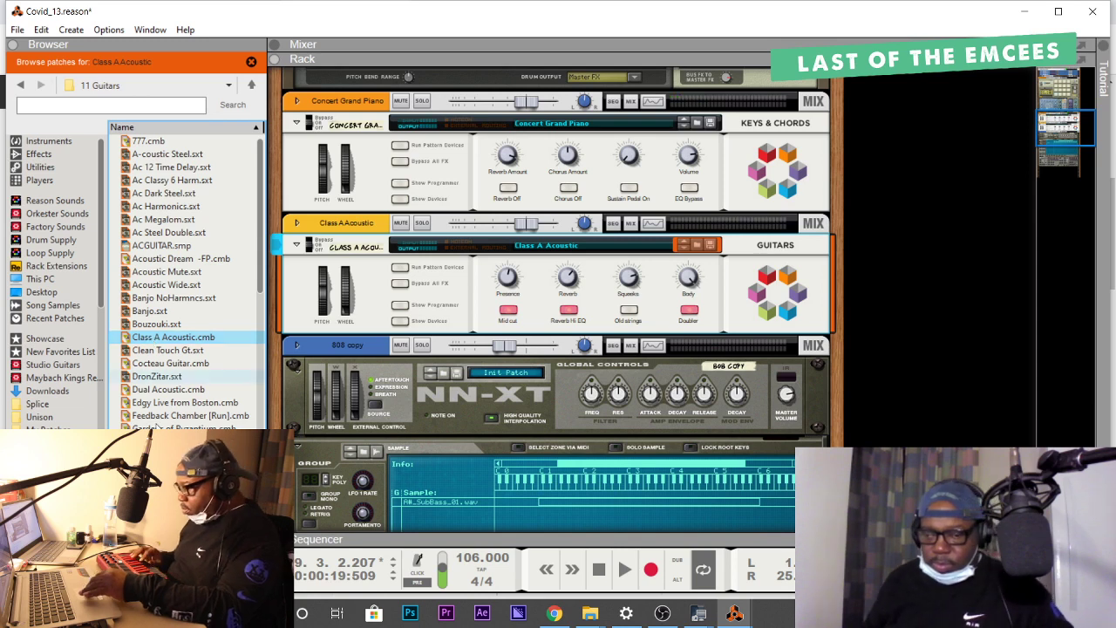
pyautogui.click(332, 542)
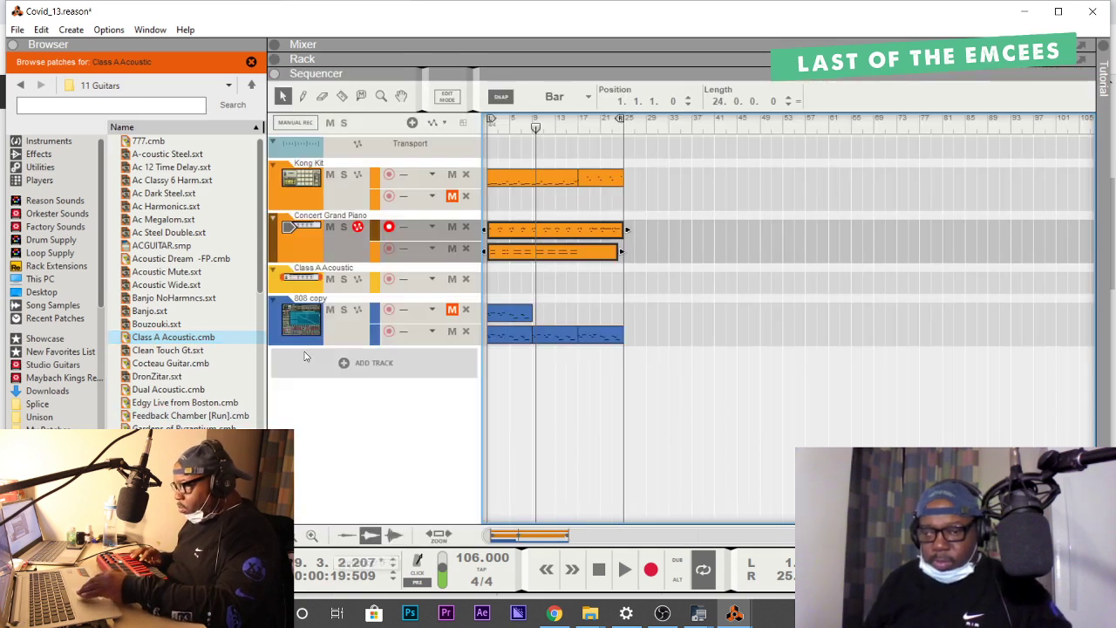
# Select the Class A Acoustic track and rehearse a guitar part over the beat from bar 1.
pyautogui.click(274, 293)
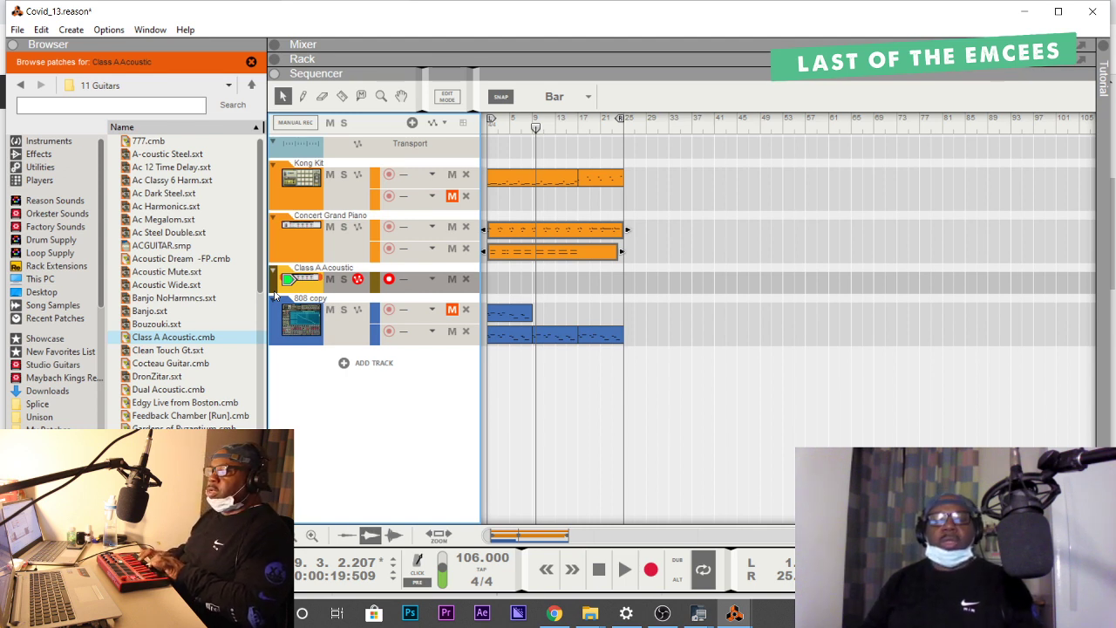
pyautogui.press('KP_0')
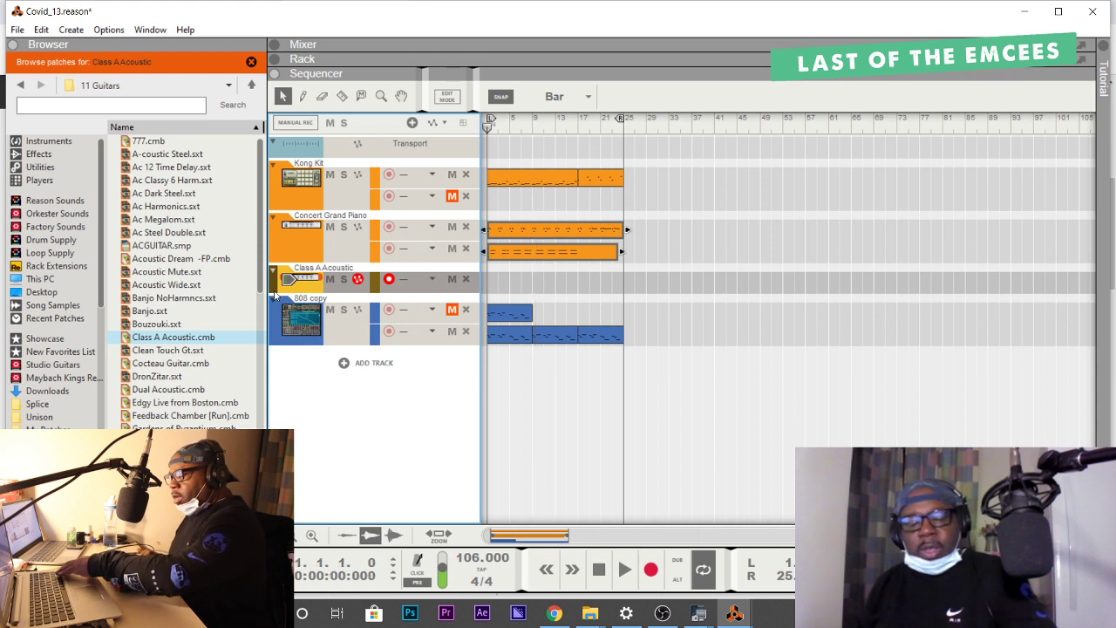
pyautogui.press('space')
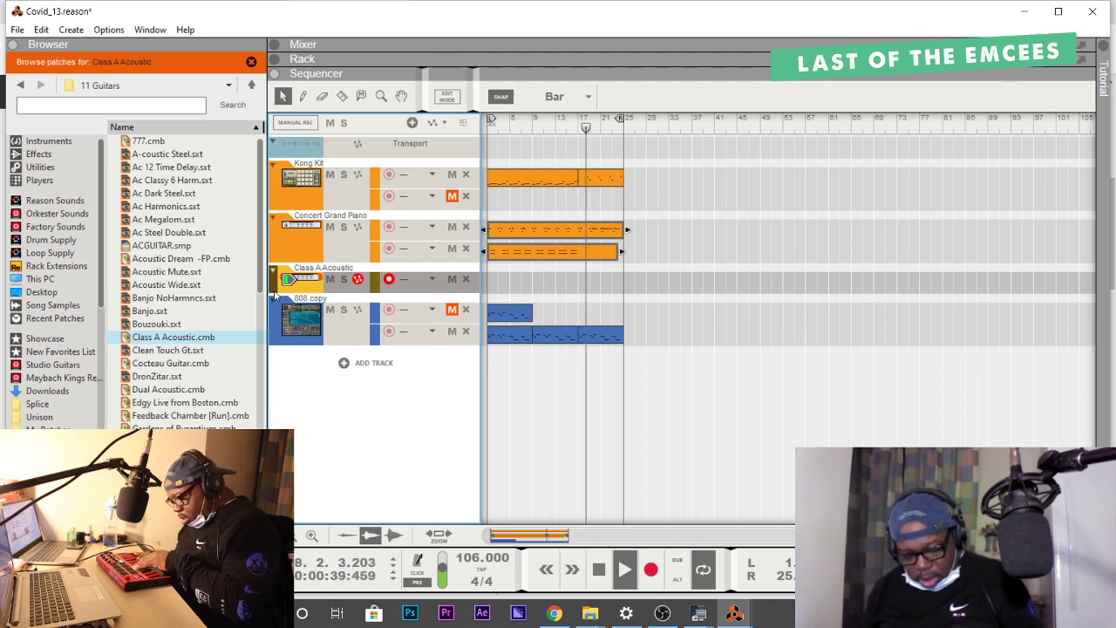
pyautogui.press('space')
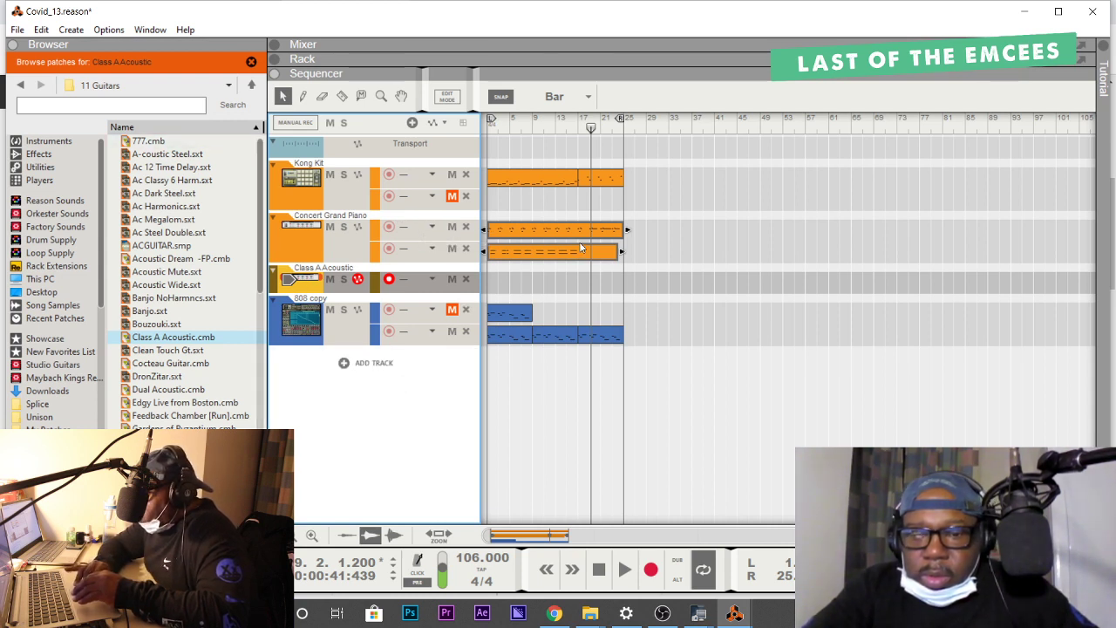
# Export the loop as the WAVE file Covid_13 in the Covid folder at 44,100 Hz, 16-bit, with dither.
pyautogui.press('Home')
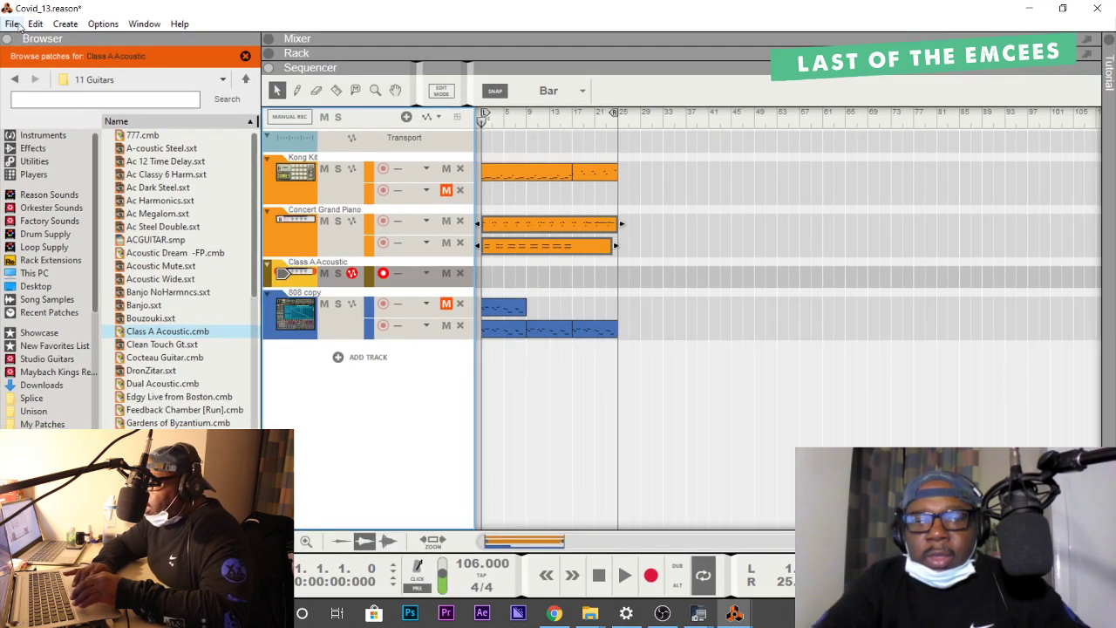
pyautogui.click(14, 24)
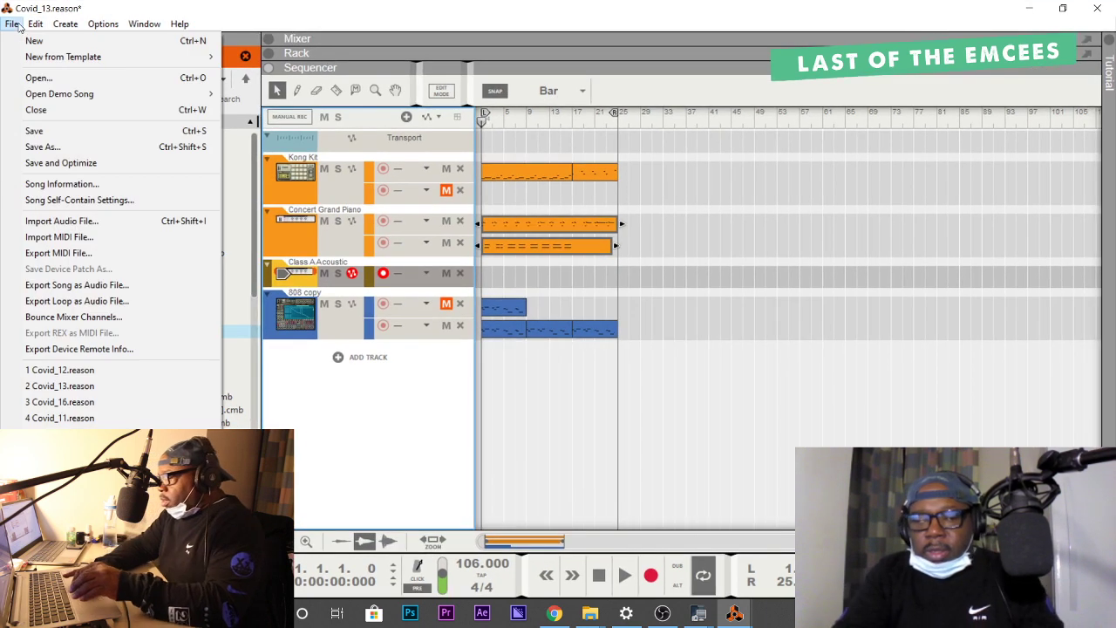
pyautogui.click(74, 302)
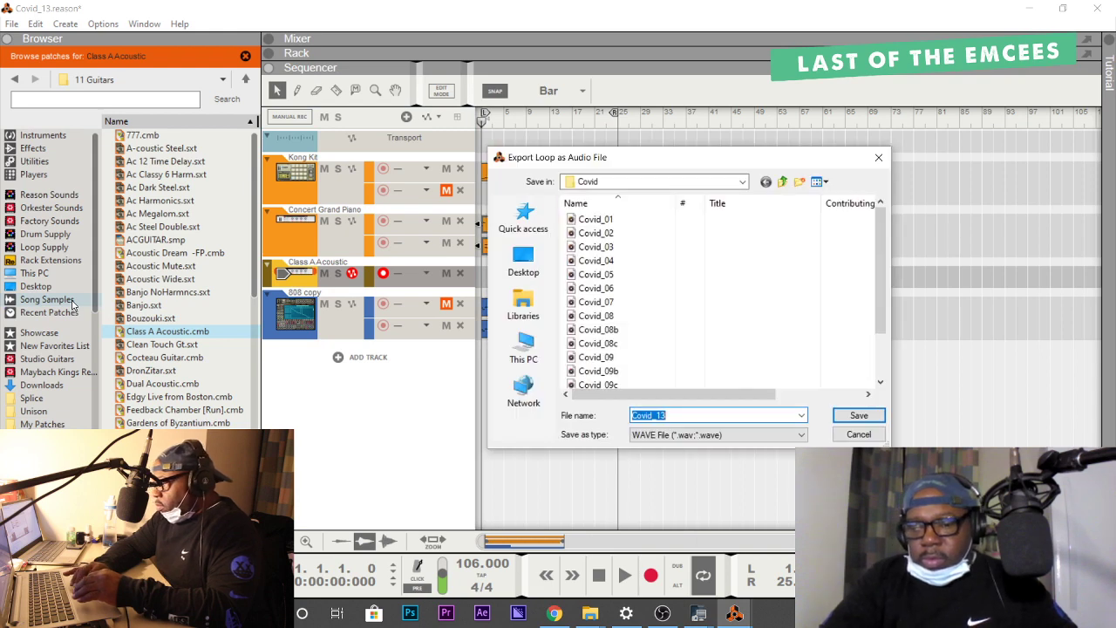
pyautogui.press('Return')
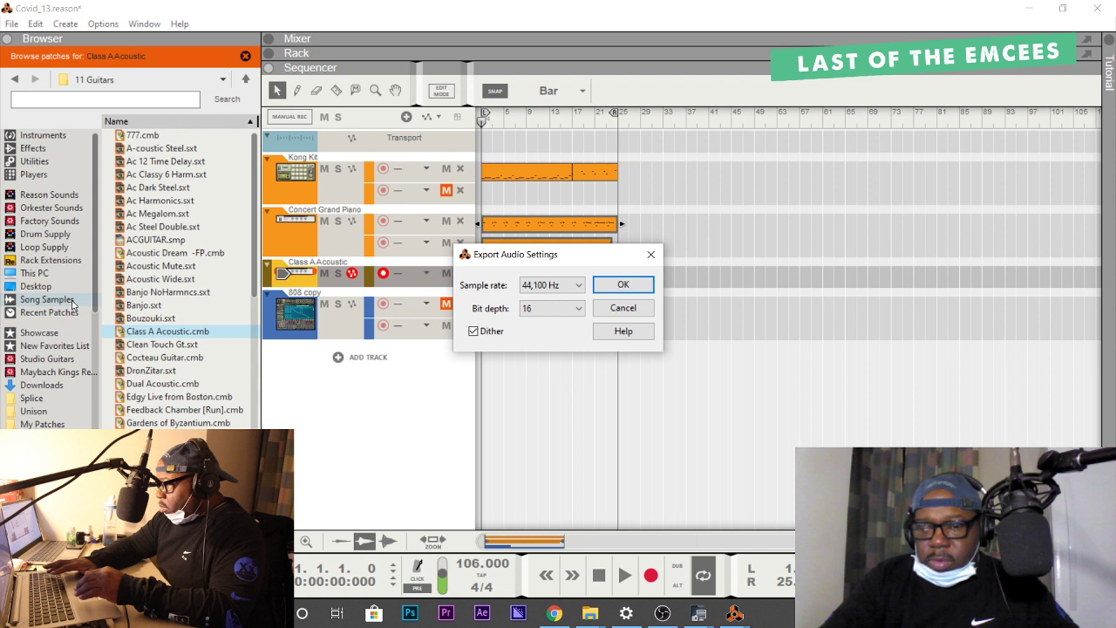
pyautogui.press('Return')
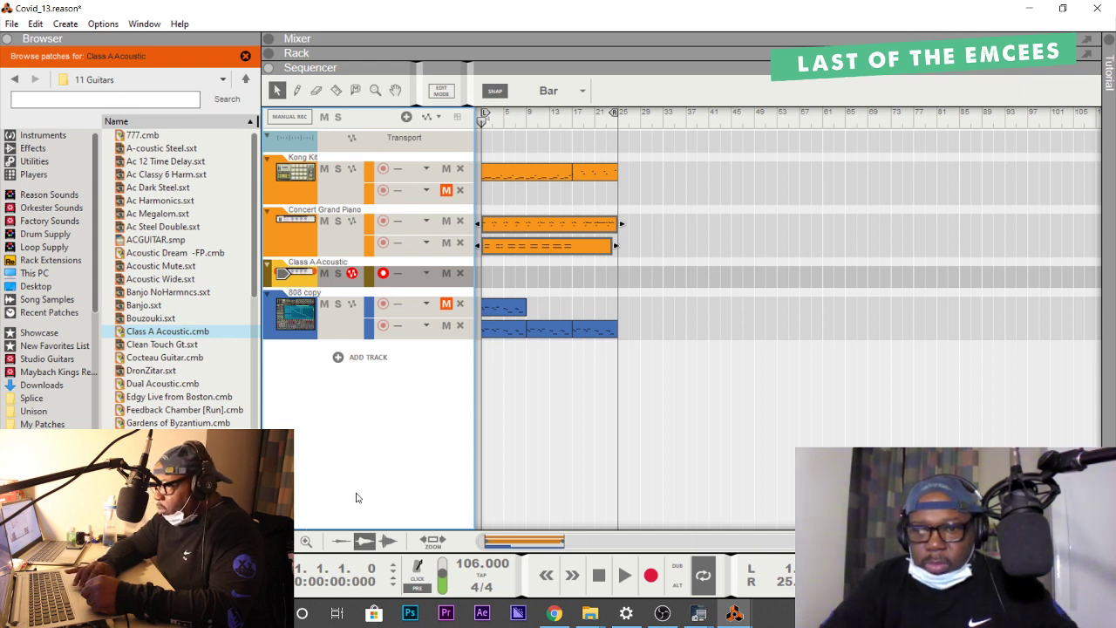
# Switch to File Explorer, launch KeyFinder from the KeyFinder-WIN folder in Downloads, and dismiss its update notice.
pyautogui.rightClick(334, 531)
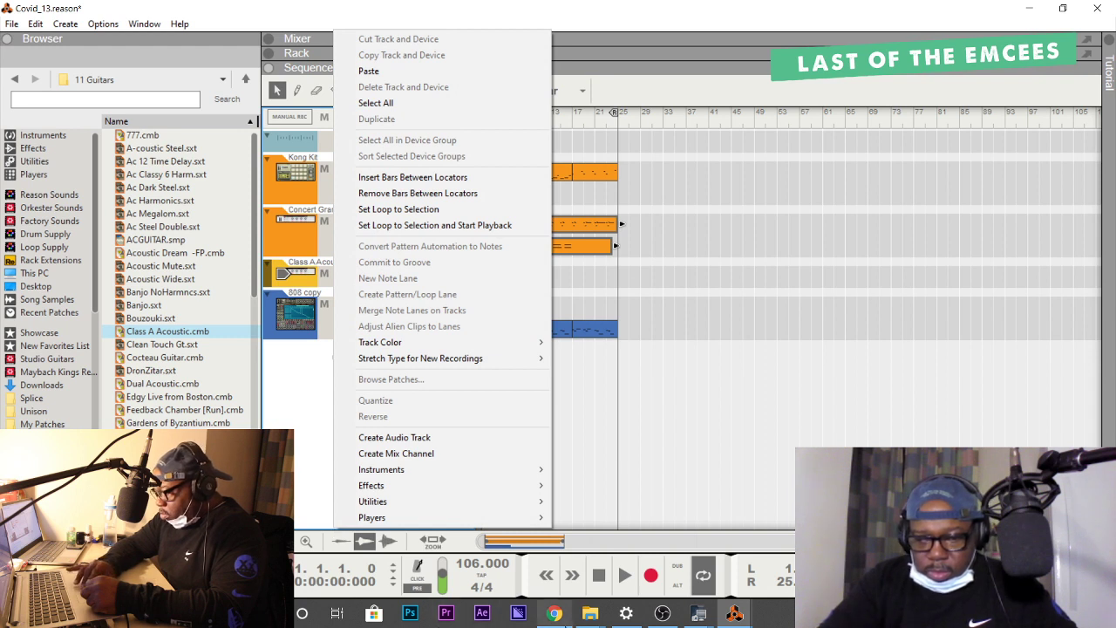
pyautogui.click(598, 617)
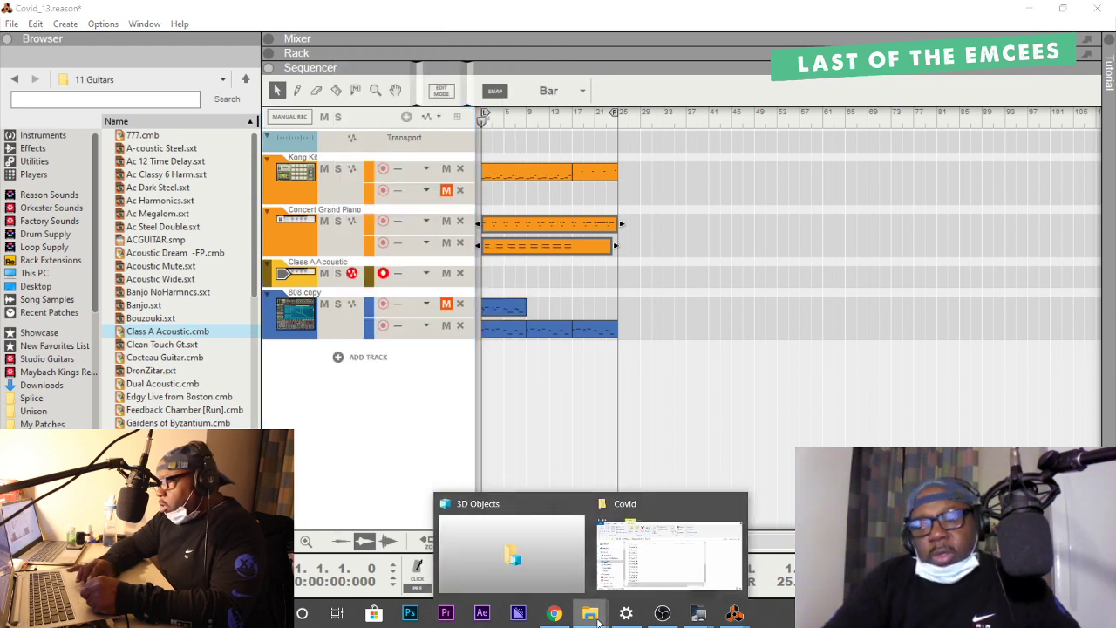
pyautogui.click(505, 552)
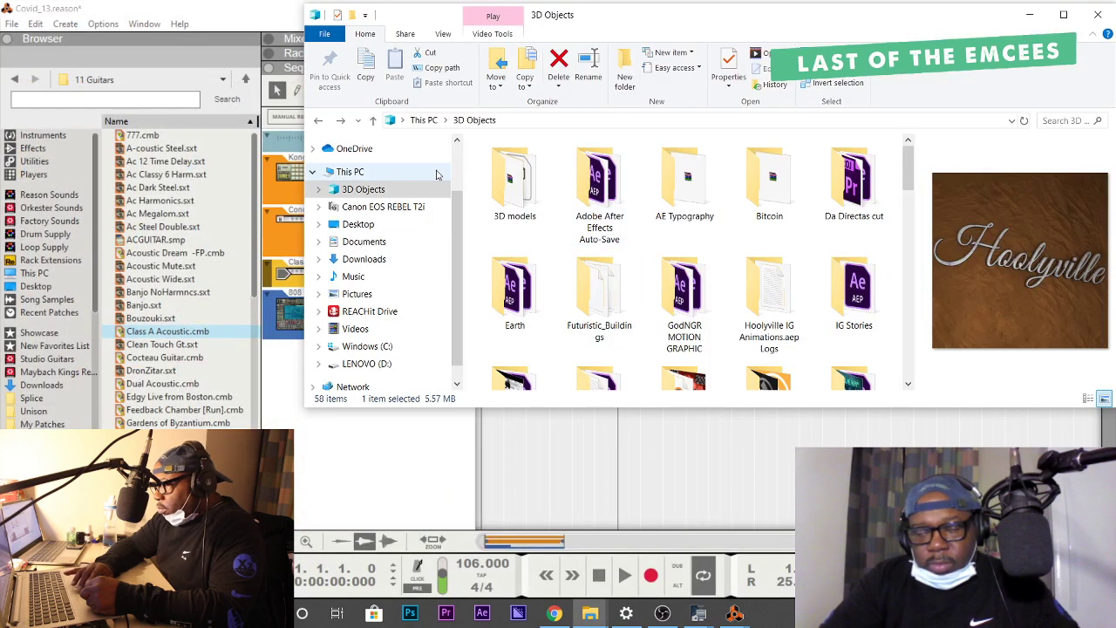
pyautogui.click(366, 260)
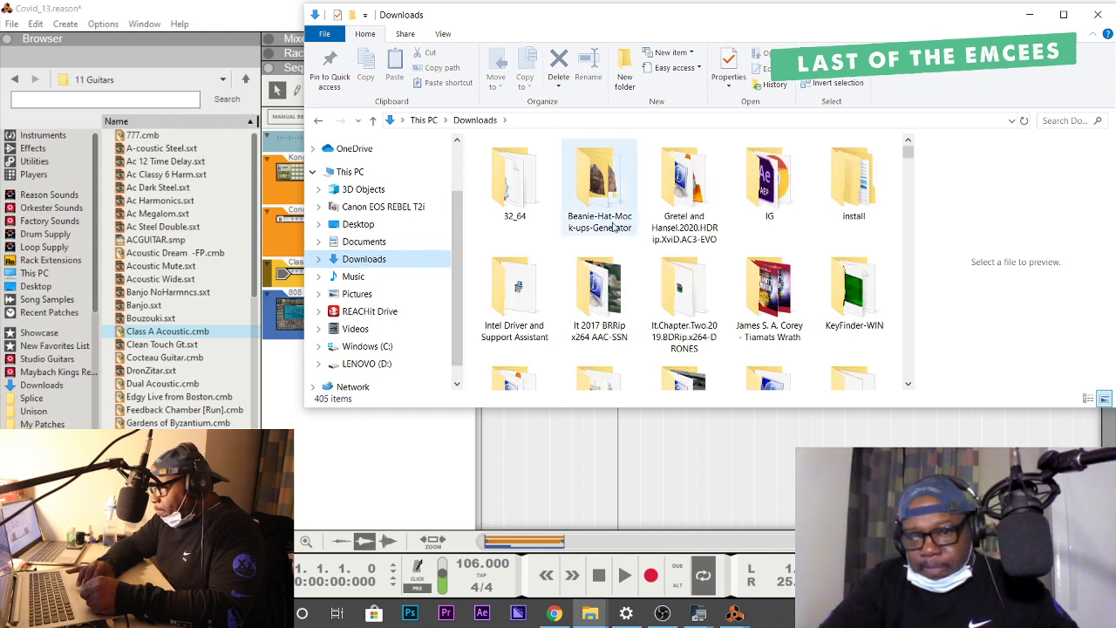
pyautogui.doubleClick(857, 290)
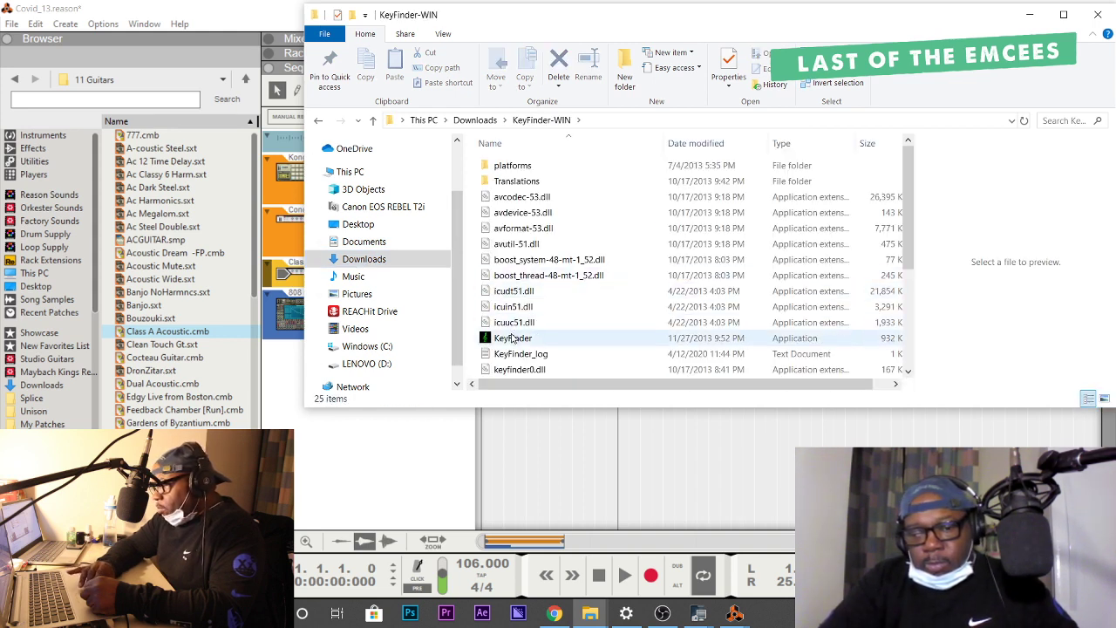
pyautogui.click(514, 340)
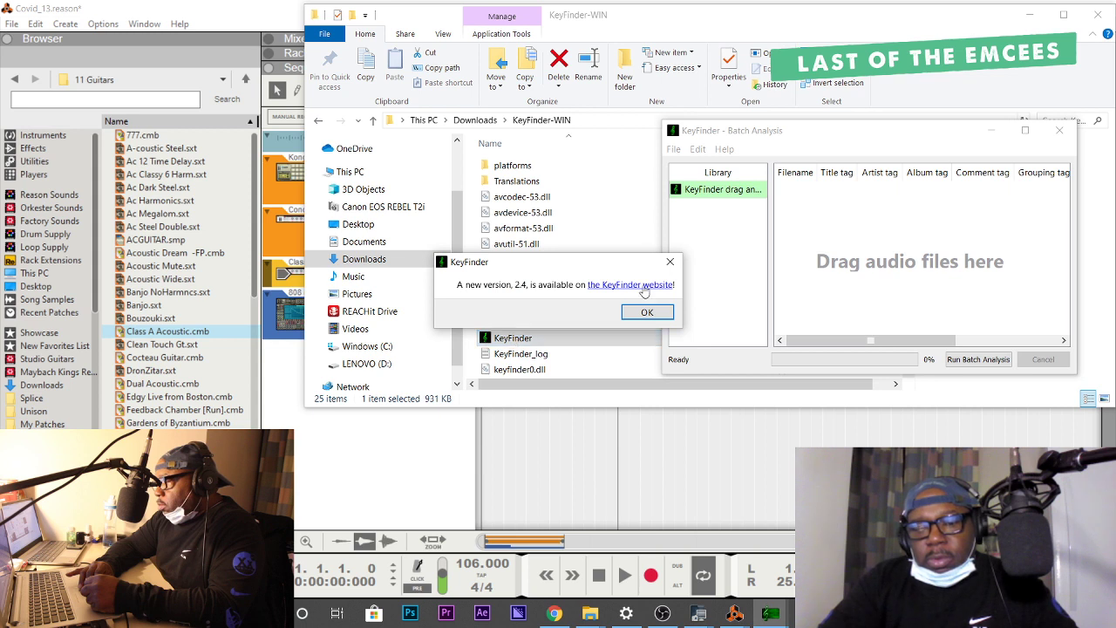
pyautogui.click(670, 262)
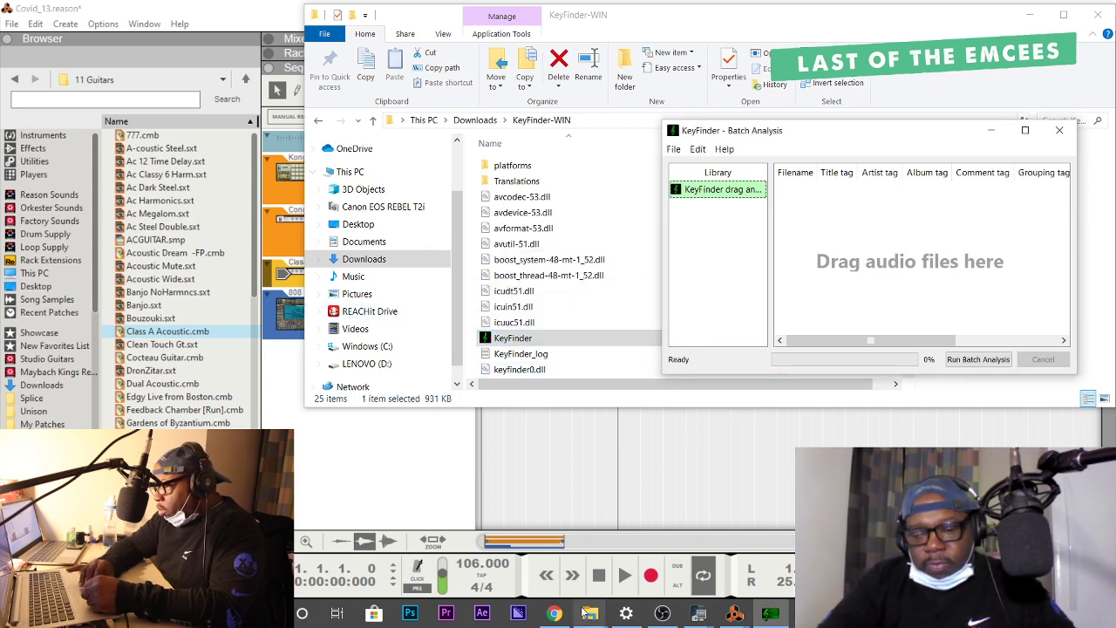
# Add Covid_13 from the Covid folder to KeyFinder, run the batch analysis, and bring the Detected key column into view.
pyautogui.moveTo(590, 613)
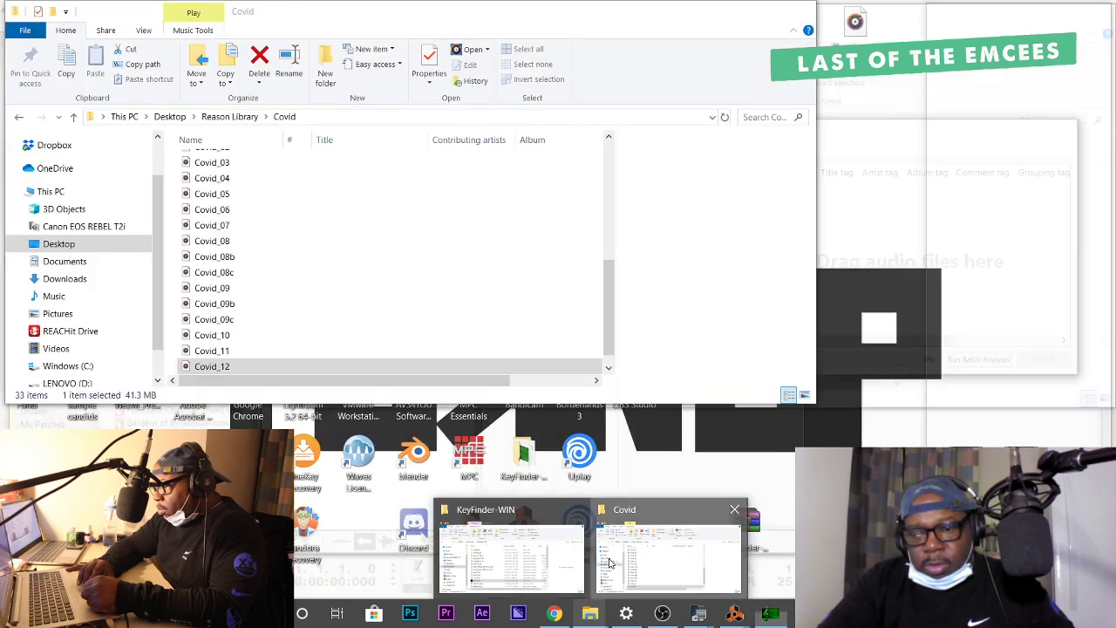
pyautogui.click(610, 563)
pyautogui.scroll(-1, 268, 342)
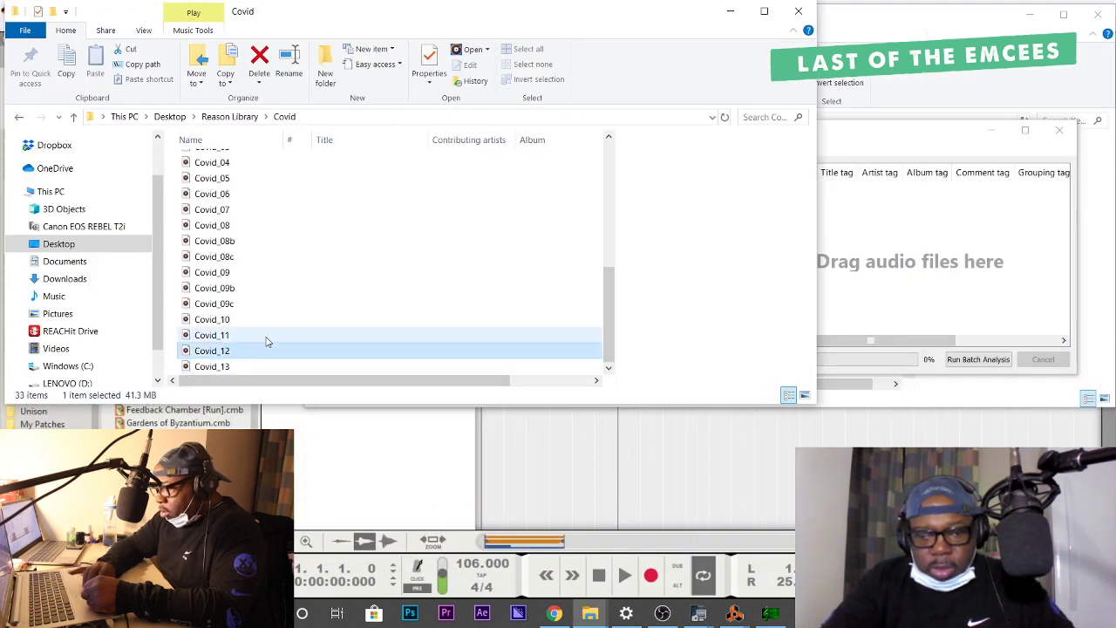
pyautogui.moveTo(410, 365); pyautogui.dragTo(915, 319)
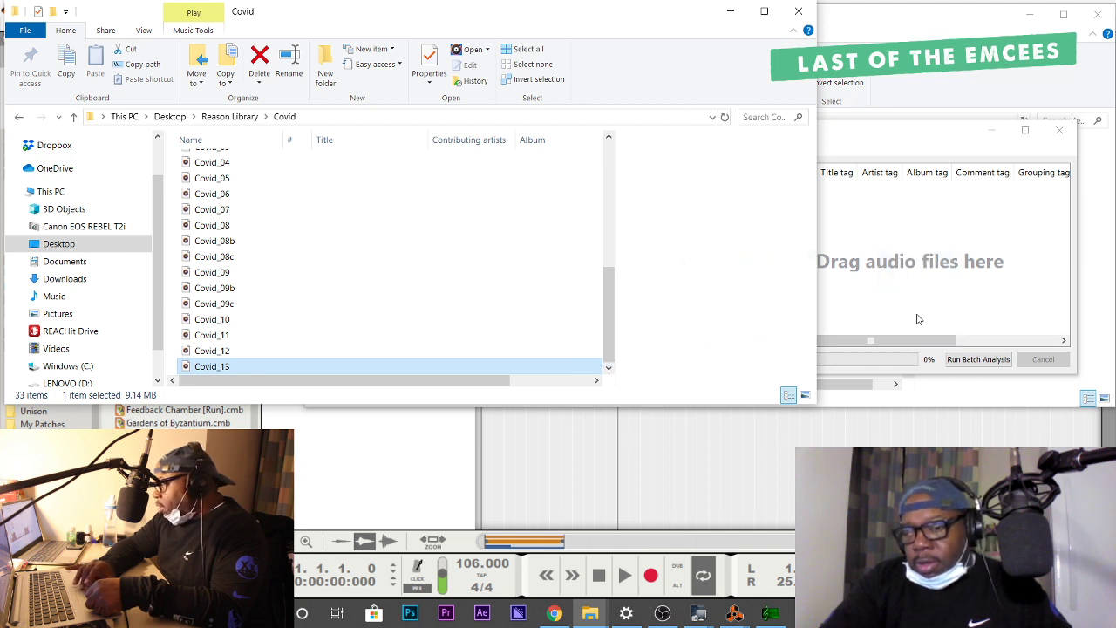
pyautogui.click(968, 361)
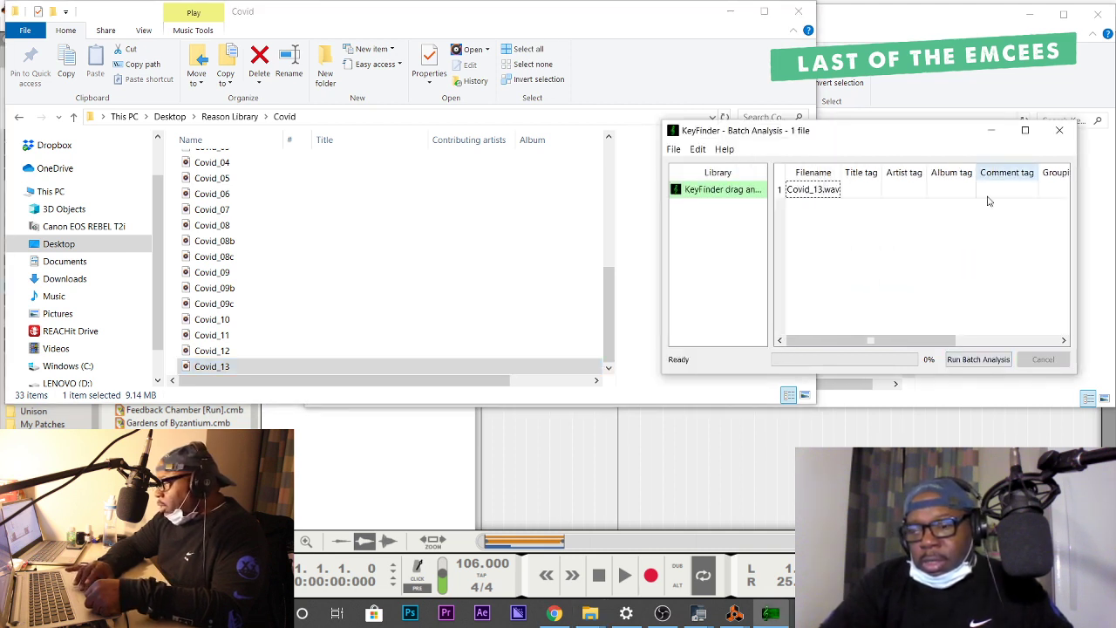
pyautogui.moveTo(914, 340); pyautogui.dragTo(1040, 325)
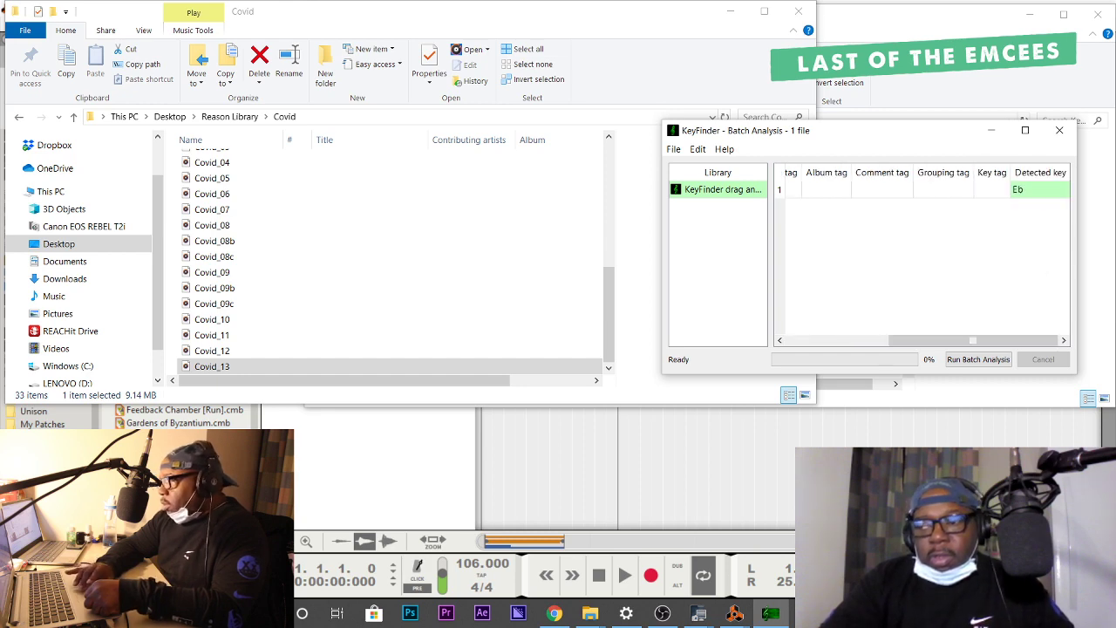
# Return to Reason and browse the Unison folder to the key folders of the 2020 Unison MIDI Chord Pack.
pyautogui.click(730, 10)
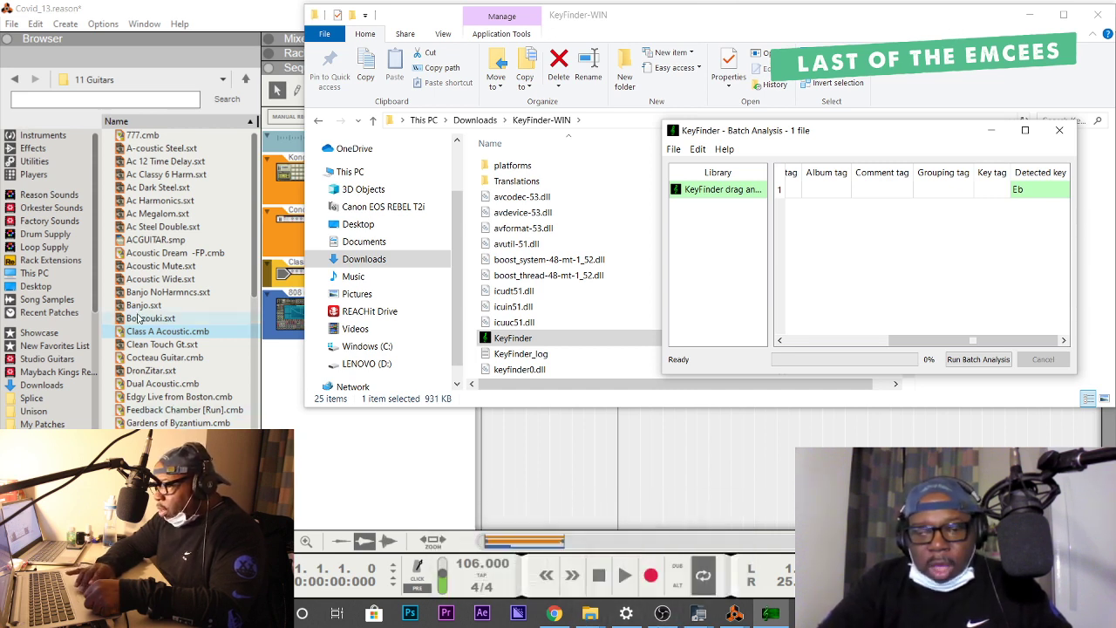
pyautogui.click(292, 398)
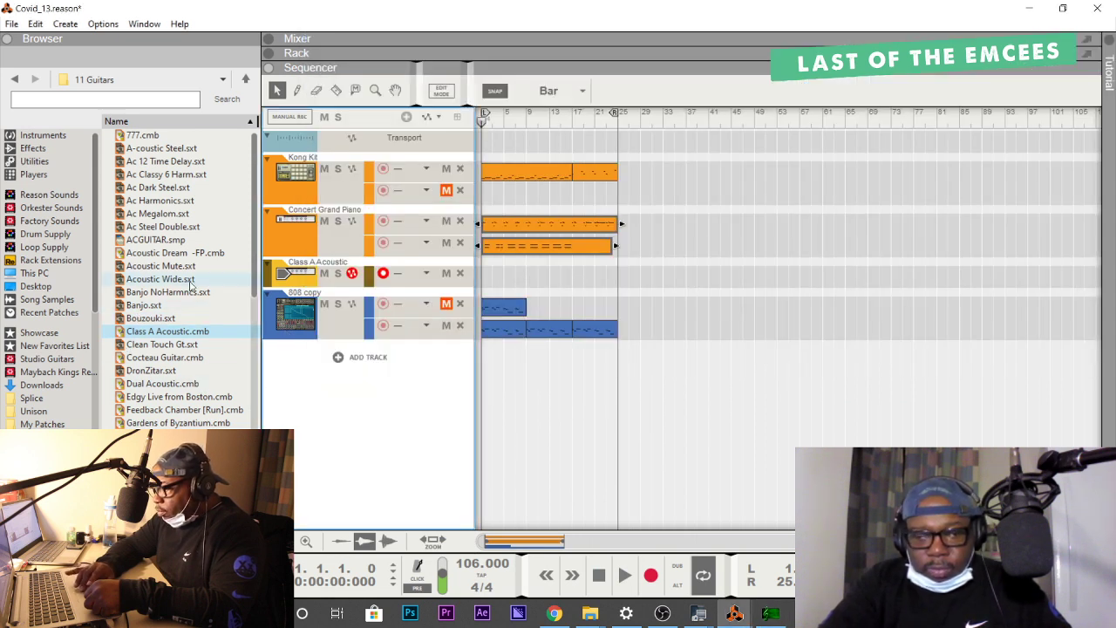
pyautogui.click(35, 412)
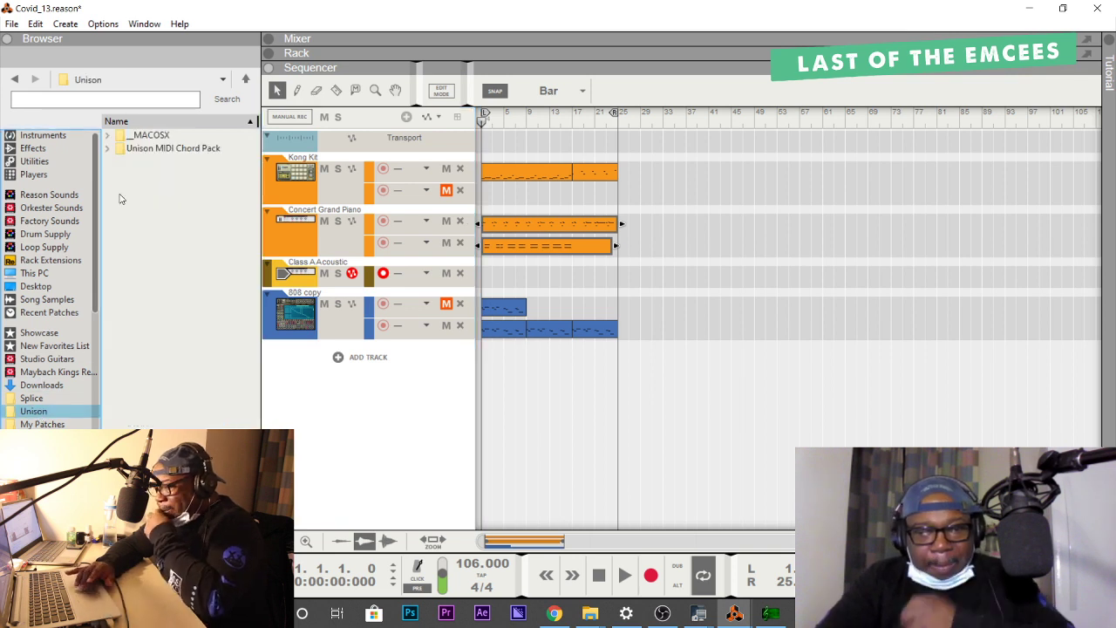
pyautogui.doubleClick(152, 148)
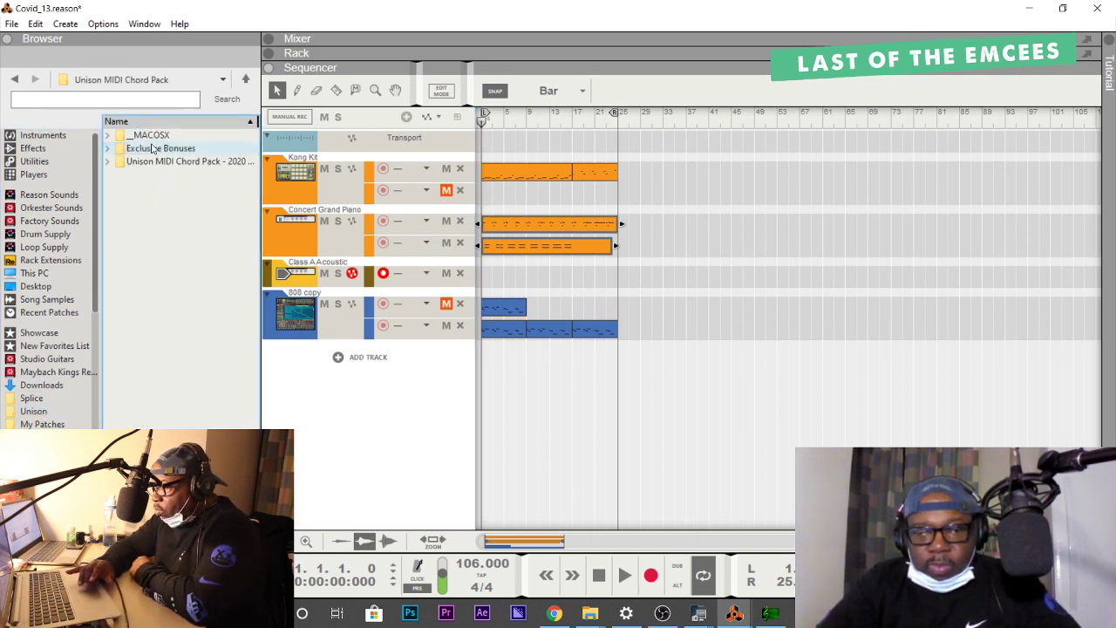
pyautogui.doubleClick(156, 161)
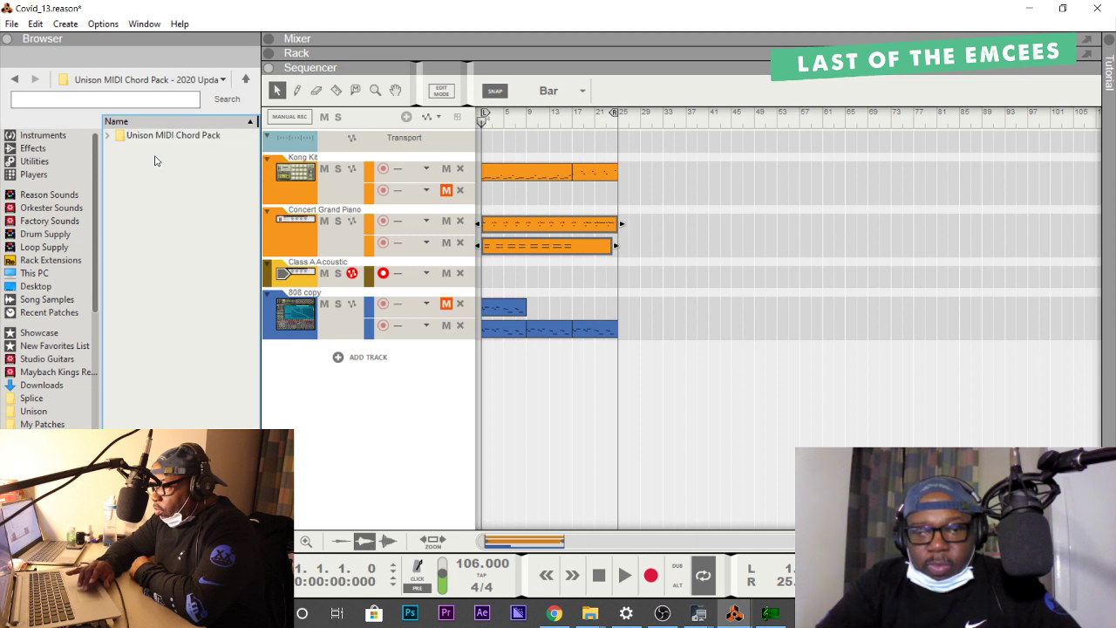
pyautogui.doubleClick(159, 137)
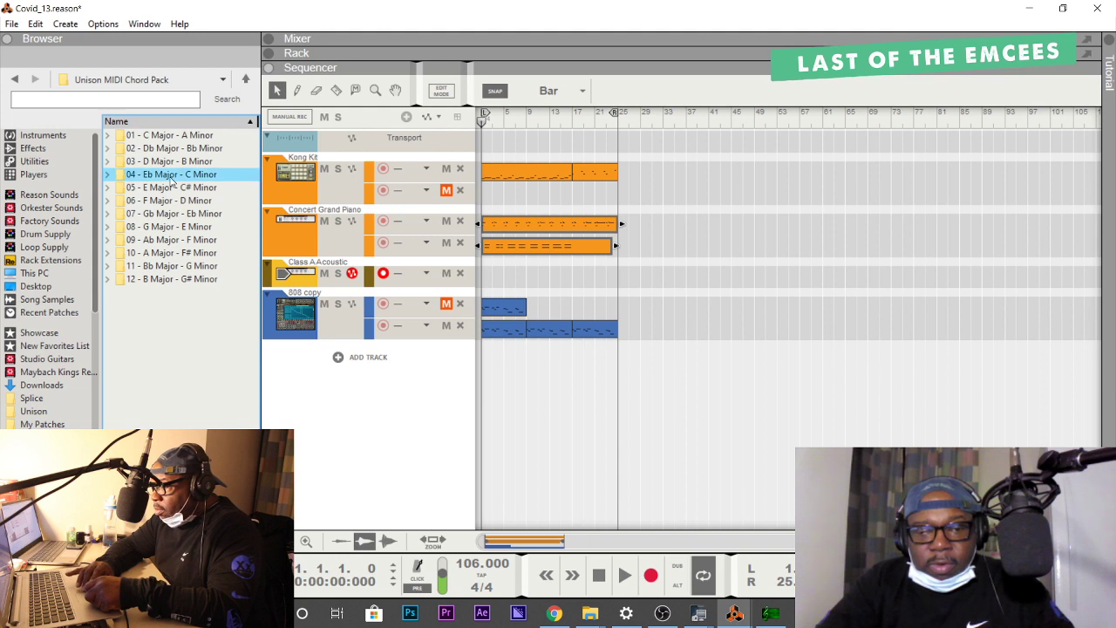
# Place Major Prog 1 (I-V-vi-IV) from the Eb Major - C Minor diatonic triad progressions at bar 1 of the Class A Acoustic track.
pyautogui.doubleClick(171, 178)
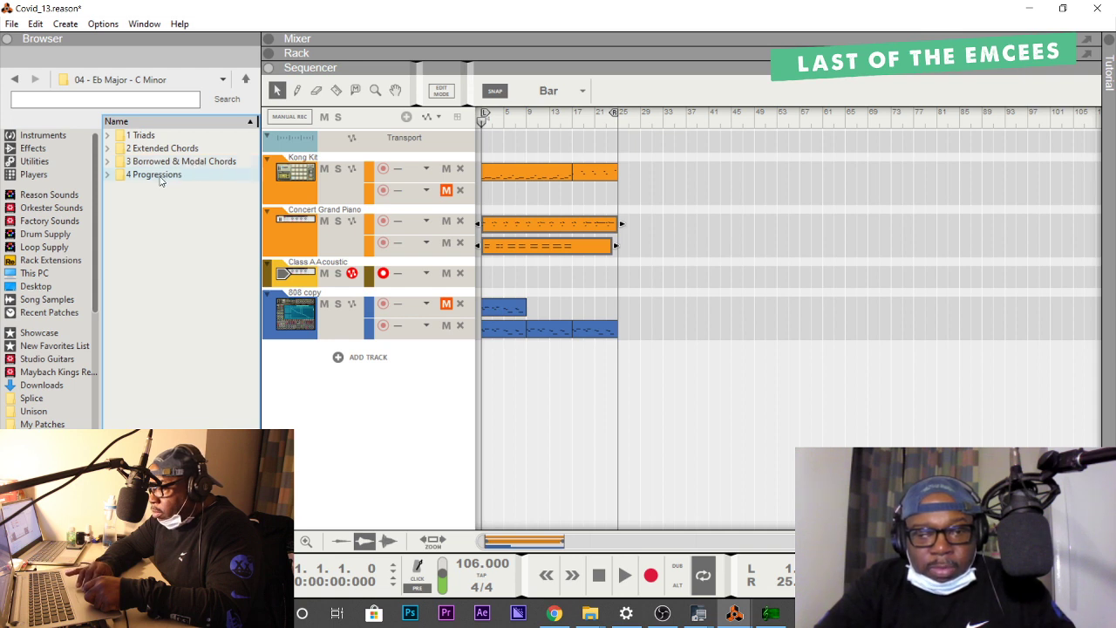
pyautogui.doubleClick(157, 176)
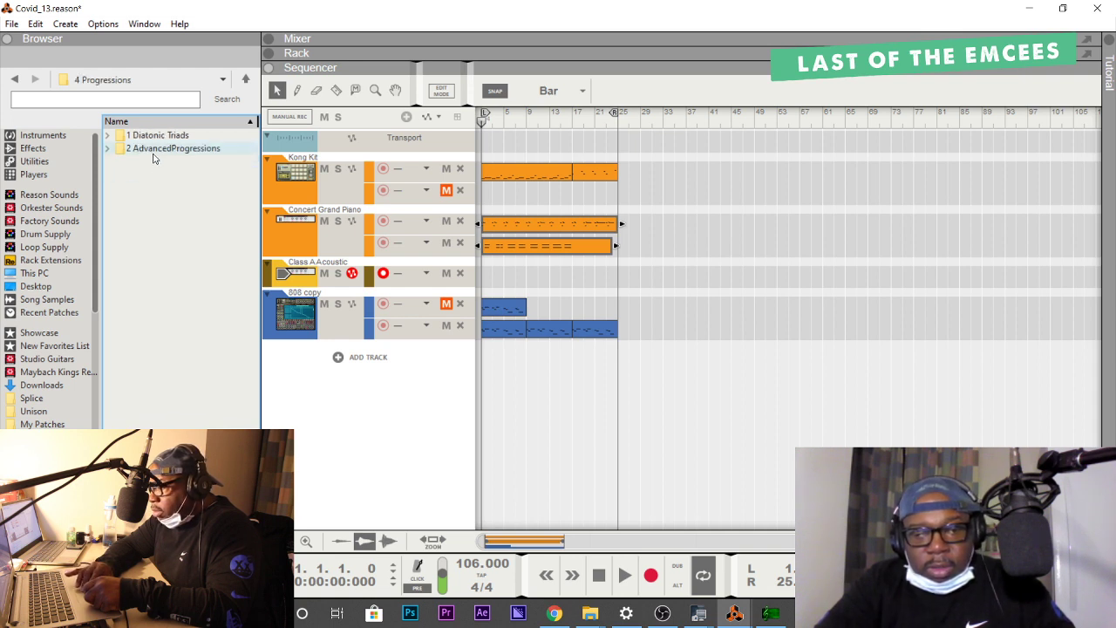
pyautogui.doubleClick(154, 136)
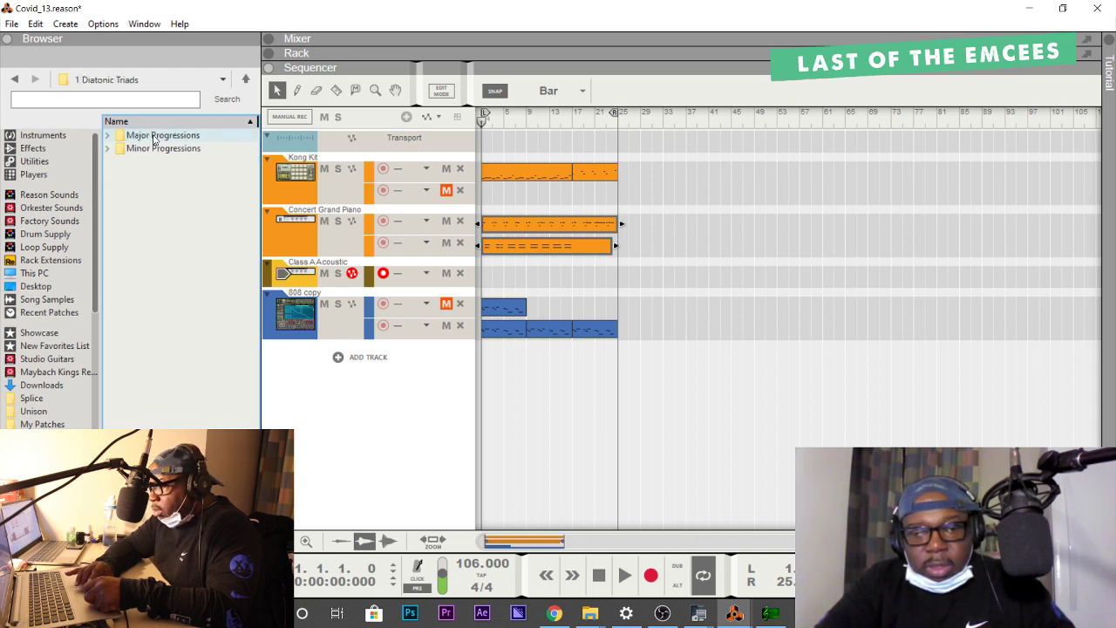
pyautogui.doubleClick(153, 136)
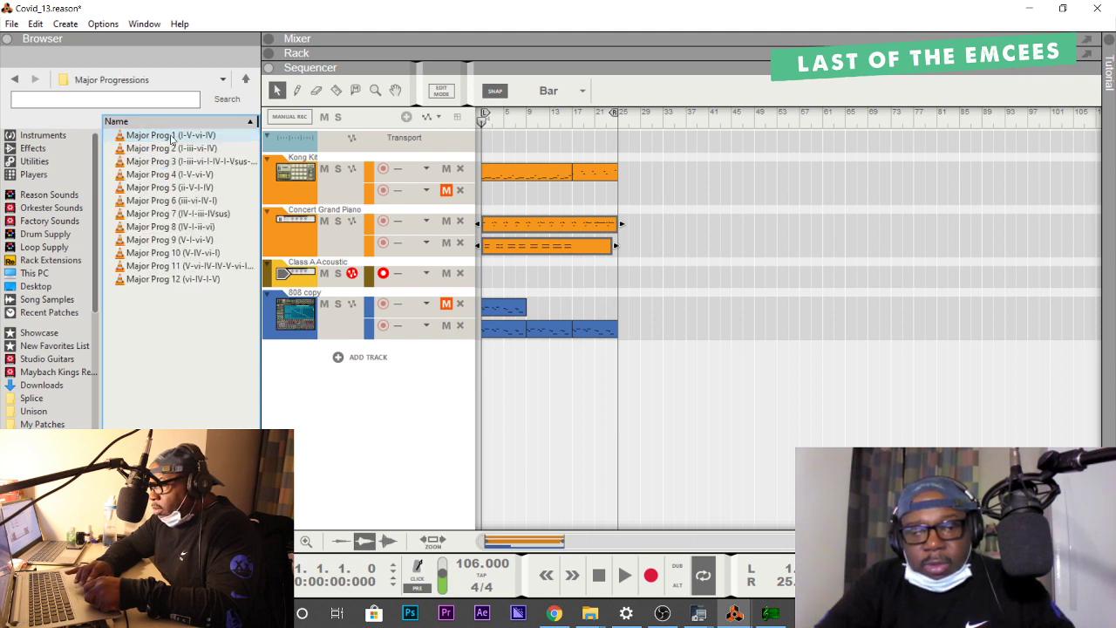
pyautogui.click(172, 137)
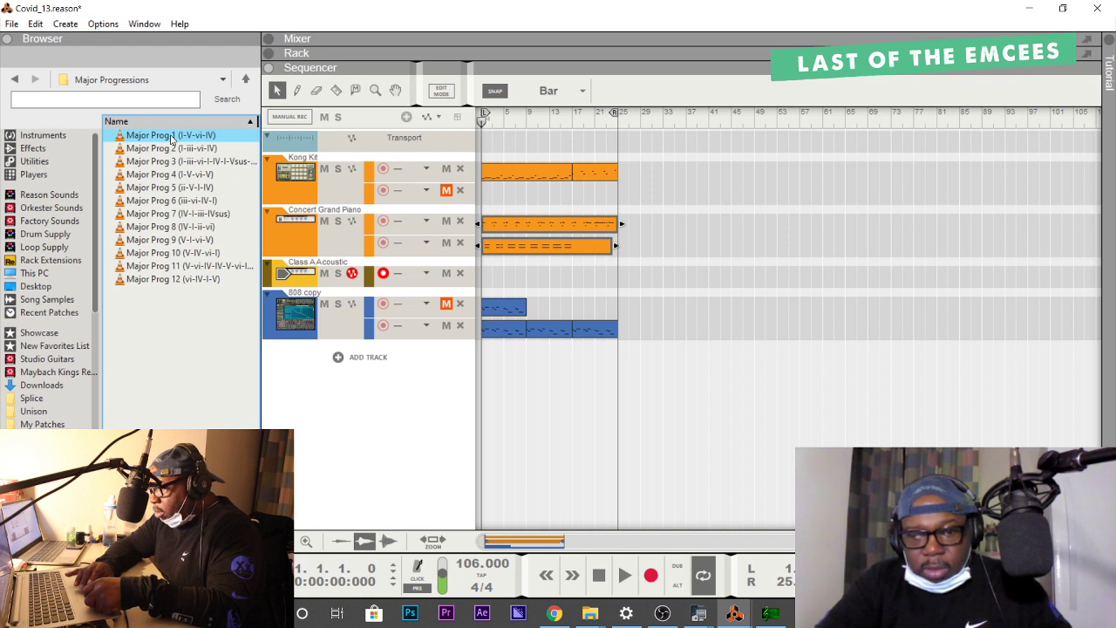
pyautogui.moveTo(172, 140); pyautogui.dragTo(477, 277)
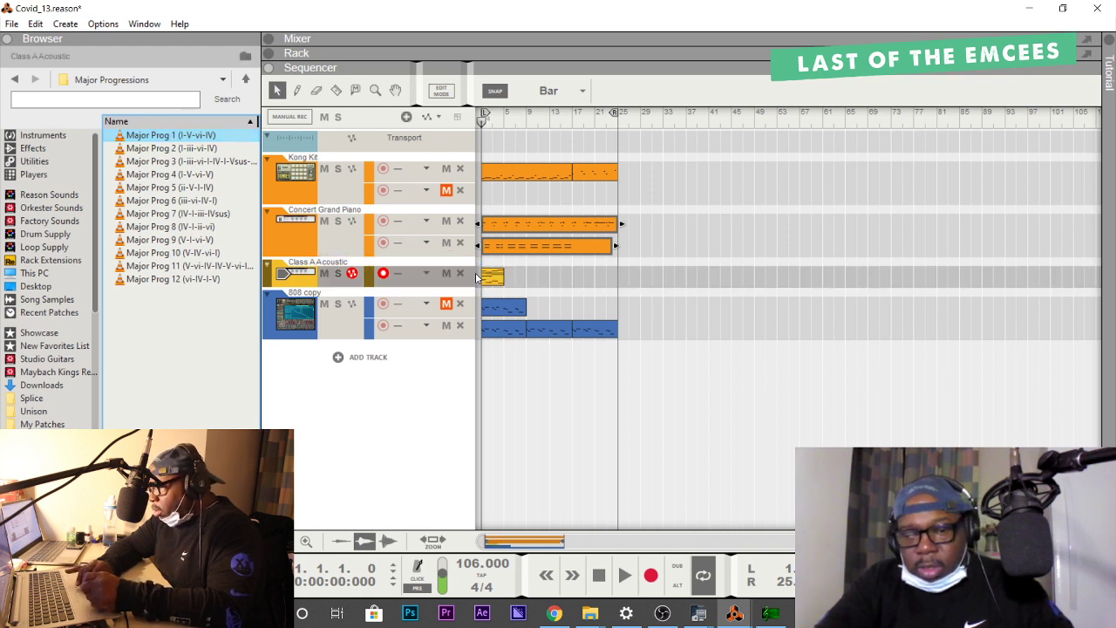
# Audition the chord clip against the beat, soloing the Class A Acoustic track and adding the Kong Kit to the solo.
pyautogui.press('space')
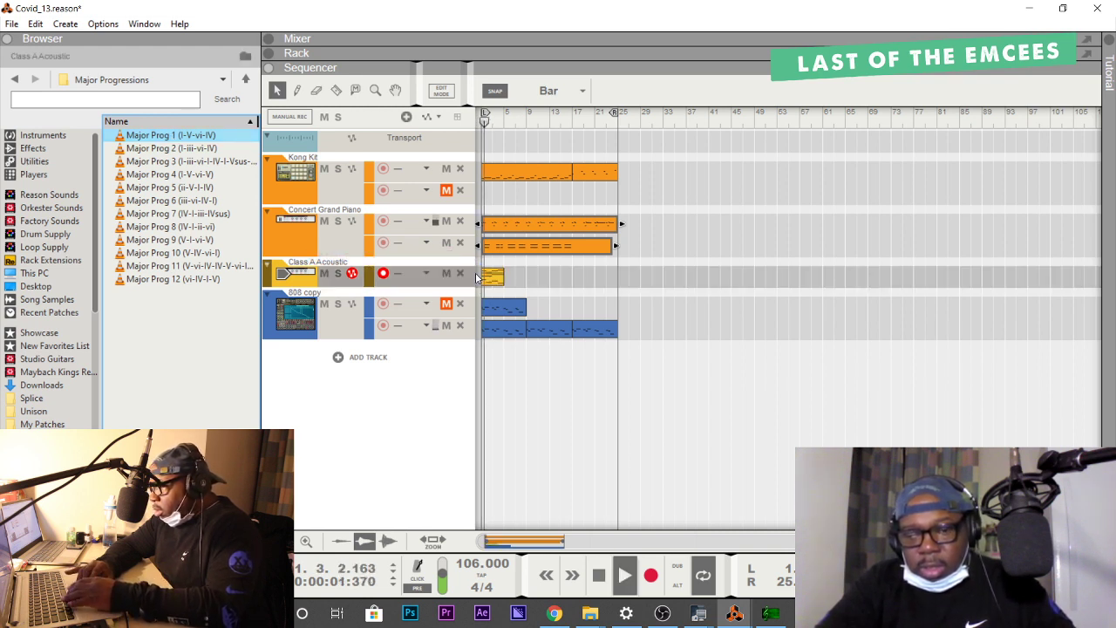
pyautogui.press('space')
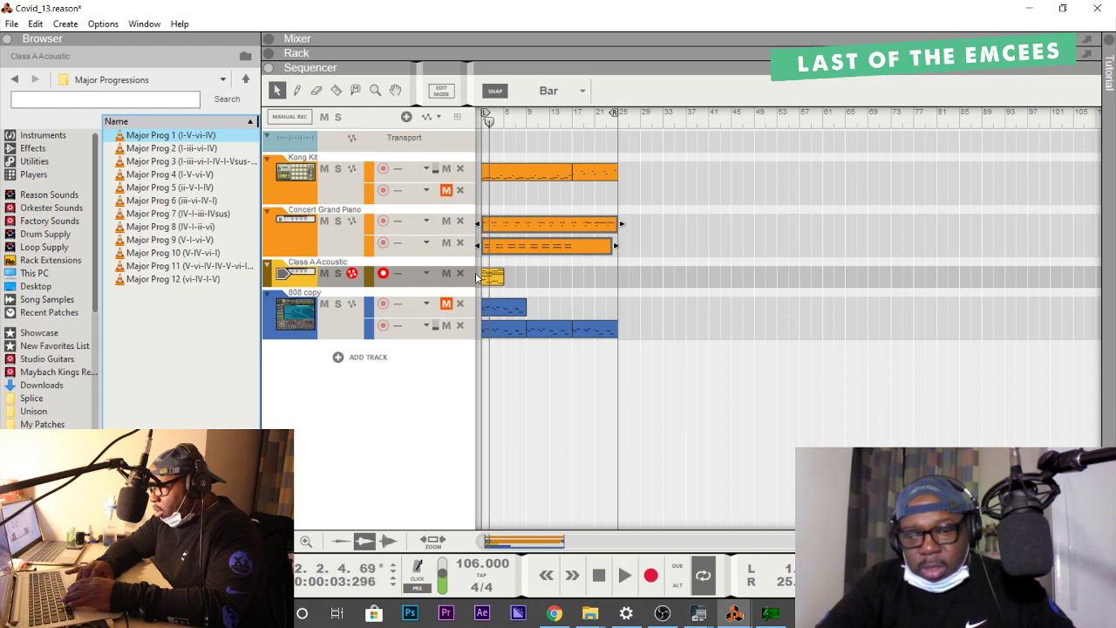
pyautogui.click(338, 273)
pyautogui.press('space')
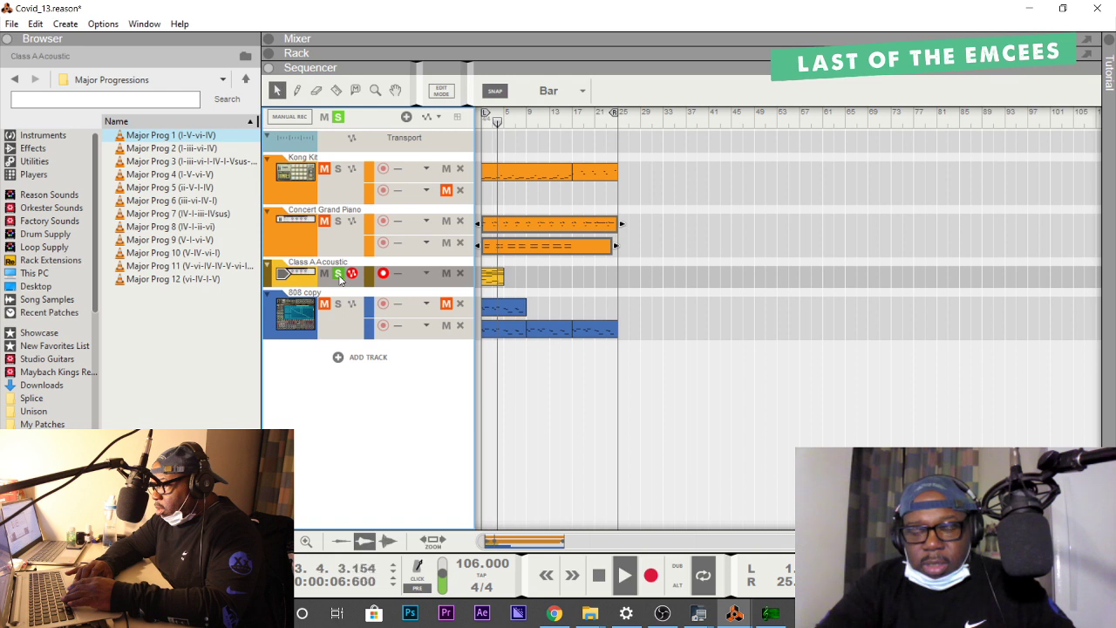
pyautogui.press('space')
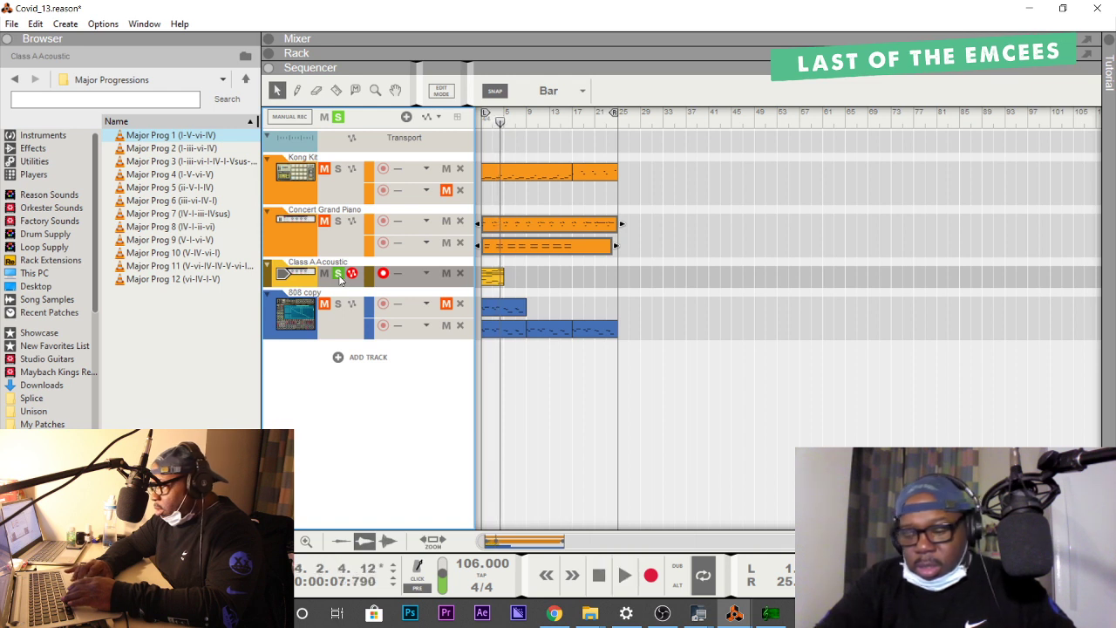
pyautogui.press('space')
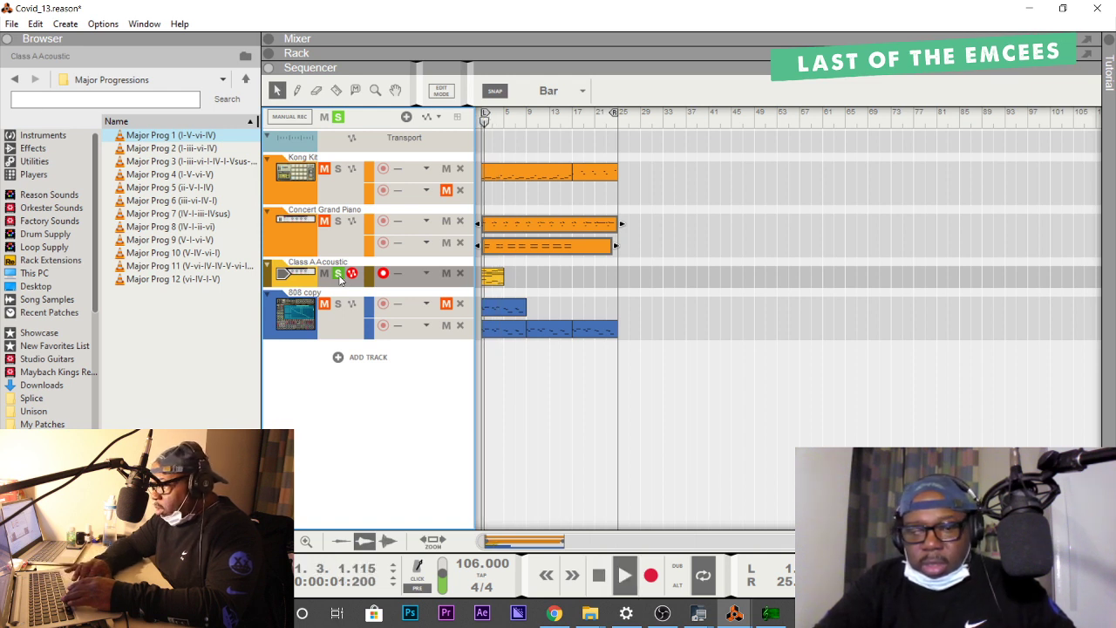
pyautogui.press('space')
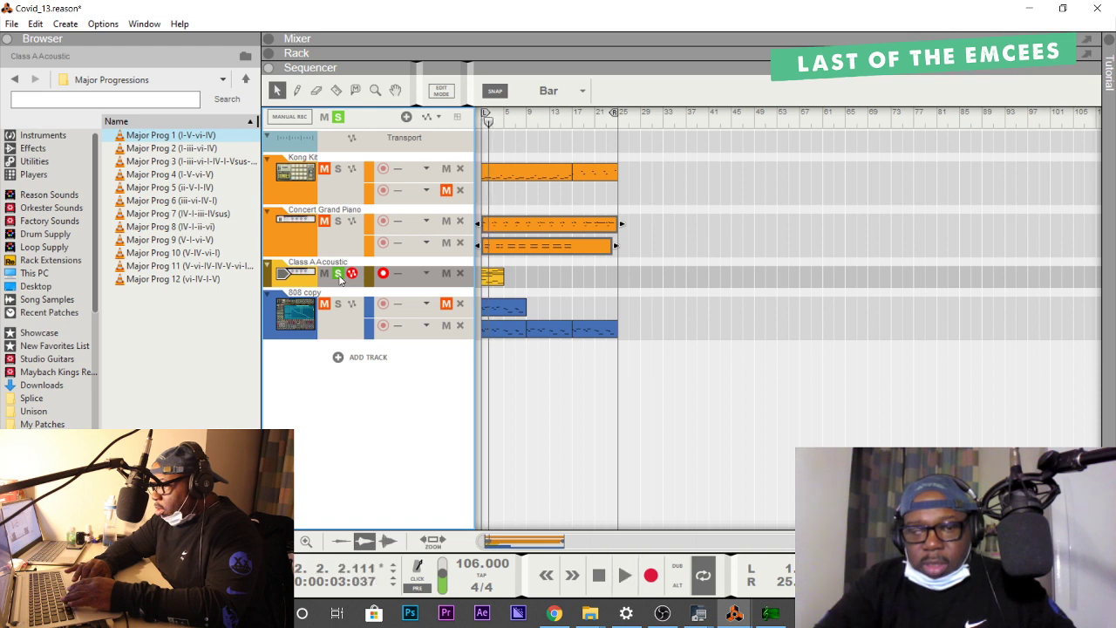
pyautogui.click(338, 170)
pyautogui.press('space')
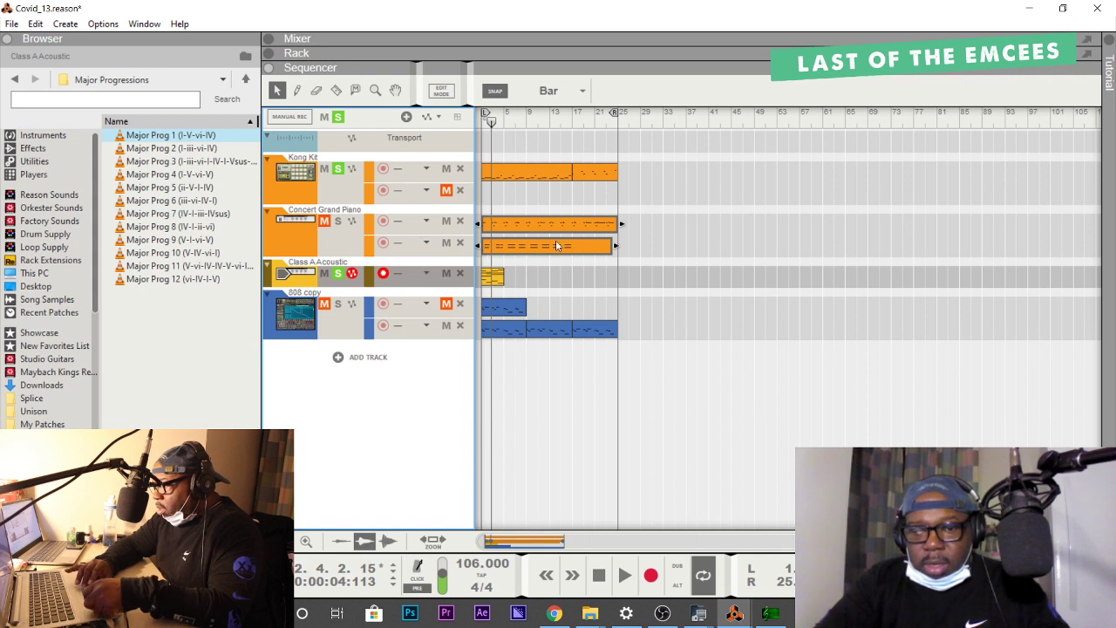
# Delete the chord clip from the Class A Acoustic track and place Major Prog 1 (I-V-vi-IV) there again at bar 1.
pyautogui.click(499, 275)
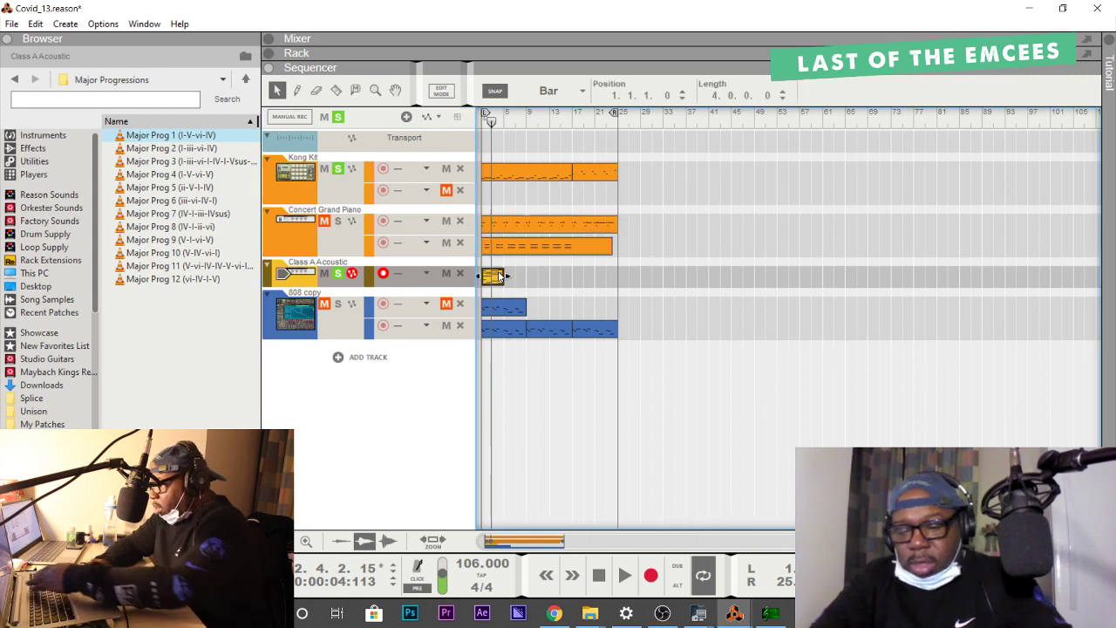
pyautogui.press('Delete')
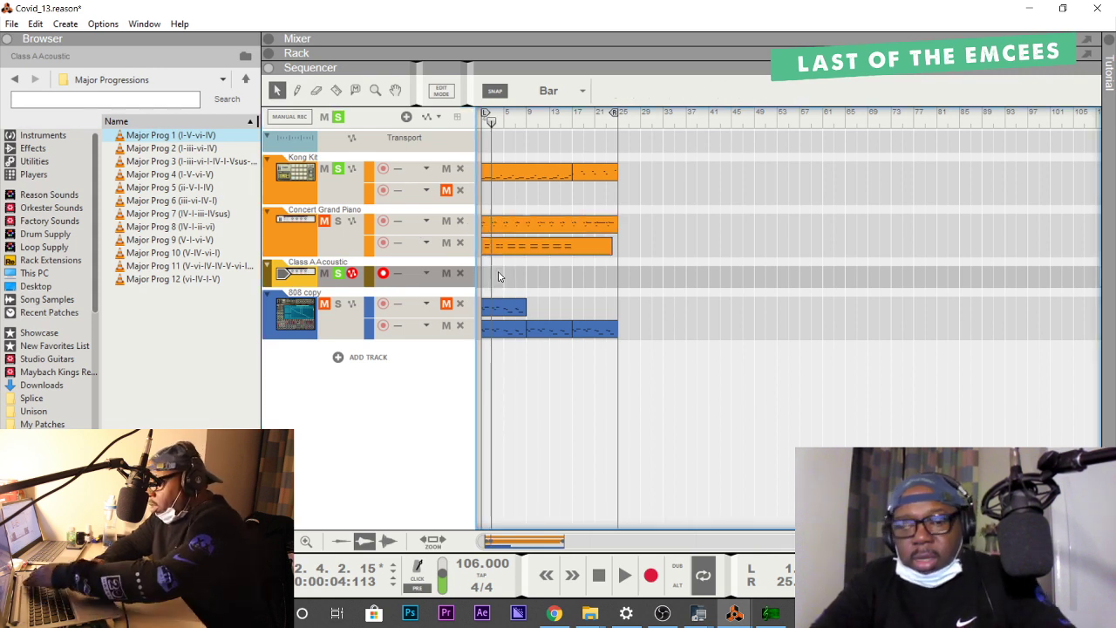
pyautogui.click(11, 79)
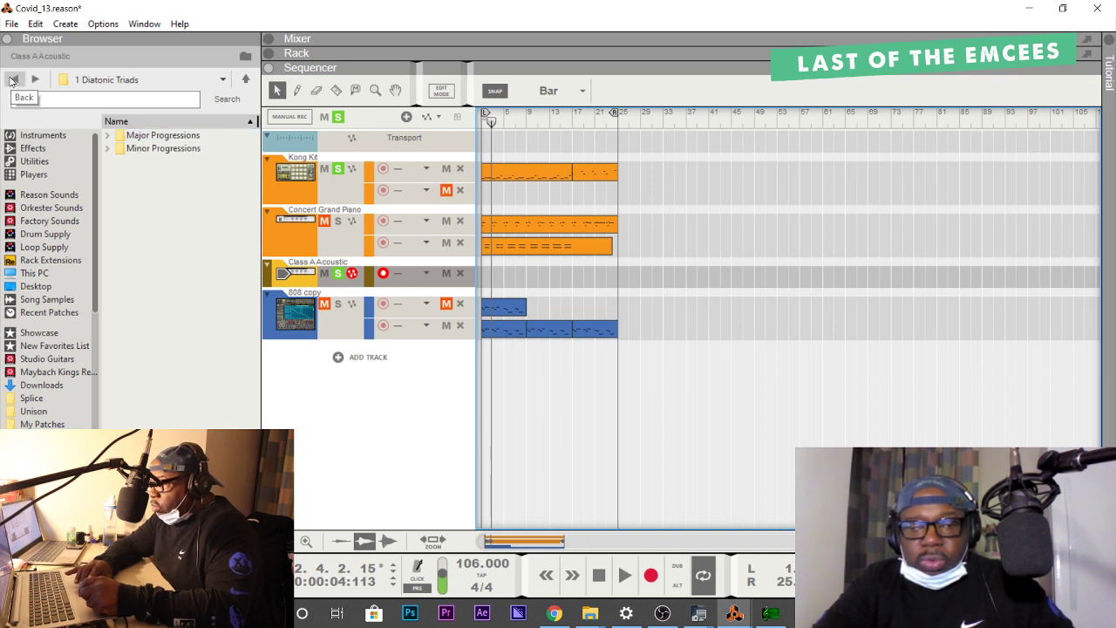
pyautogui.click(11, 80)
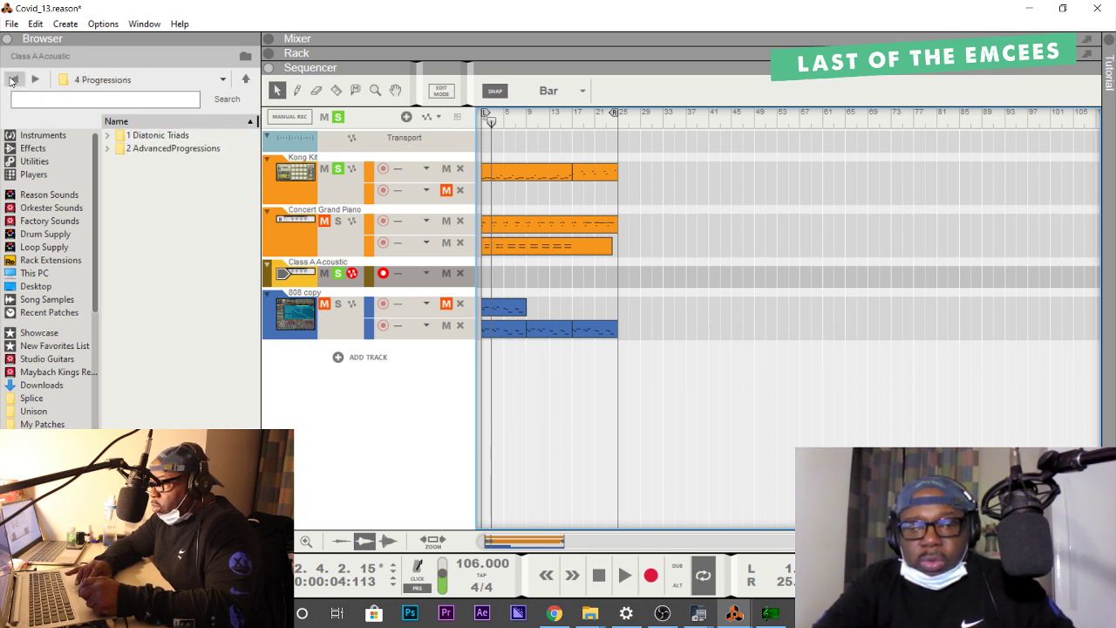
pyautogui.doubleClick(154, 135)
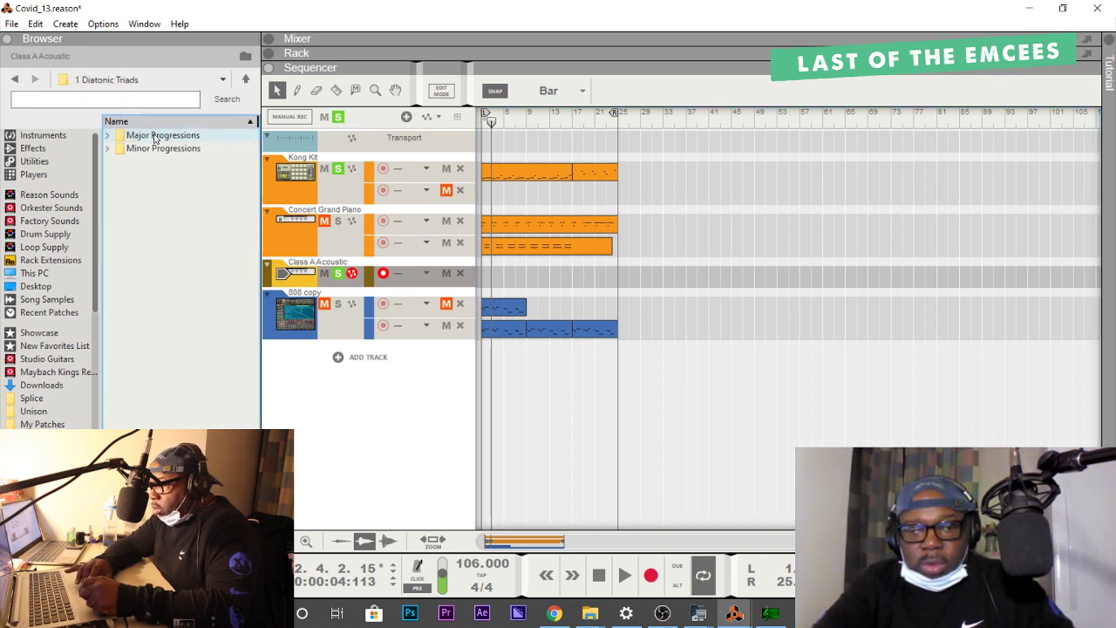
pyautogui.doubleClick(156, 137)
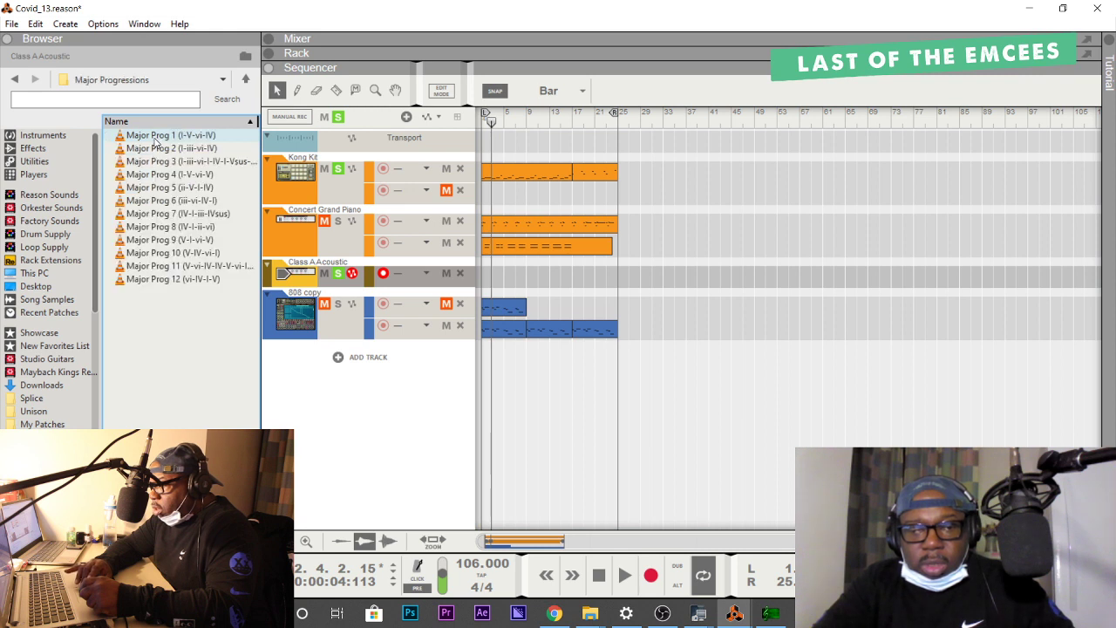
pyautogui.moveTo(155, 139); pyautogui.dragTo(478, 278)
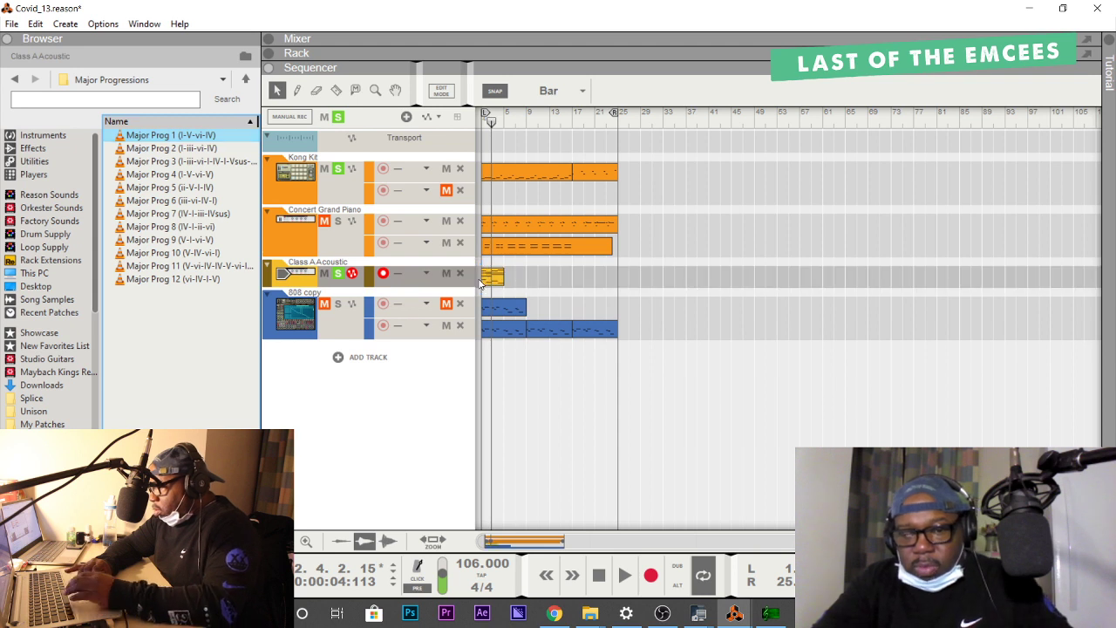
# Play the chords with the drums, take the Kong Kit out of solo, and replay the guitar alone from bar 1.
pyautogui.press('space')
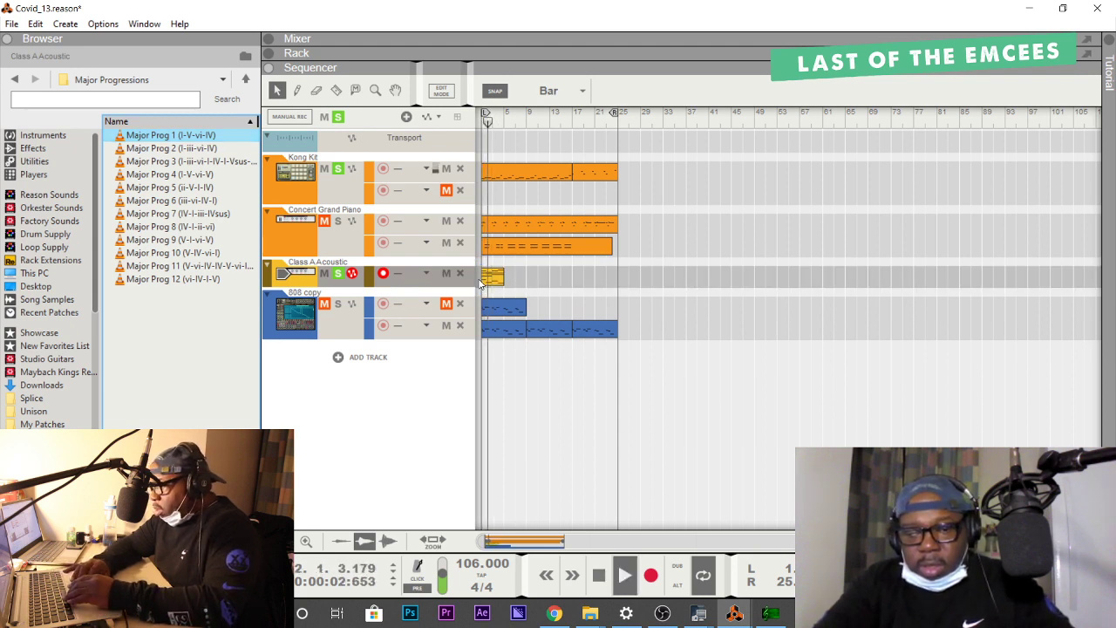
pyautogui.press('space')
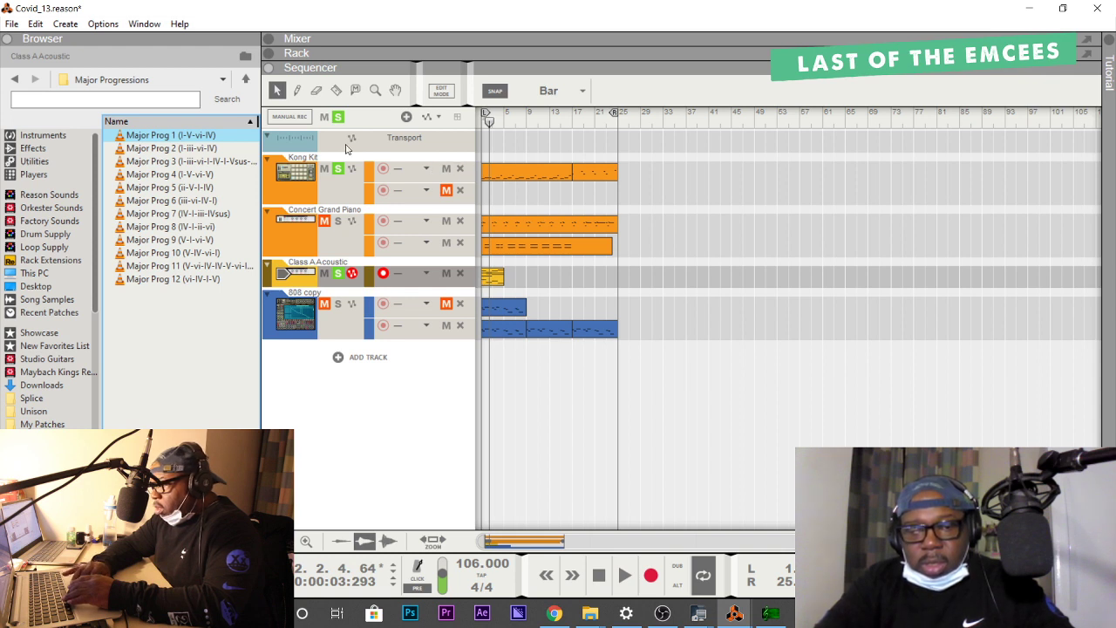
pyautogui.click(339, 169)
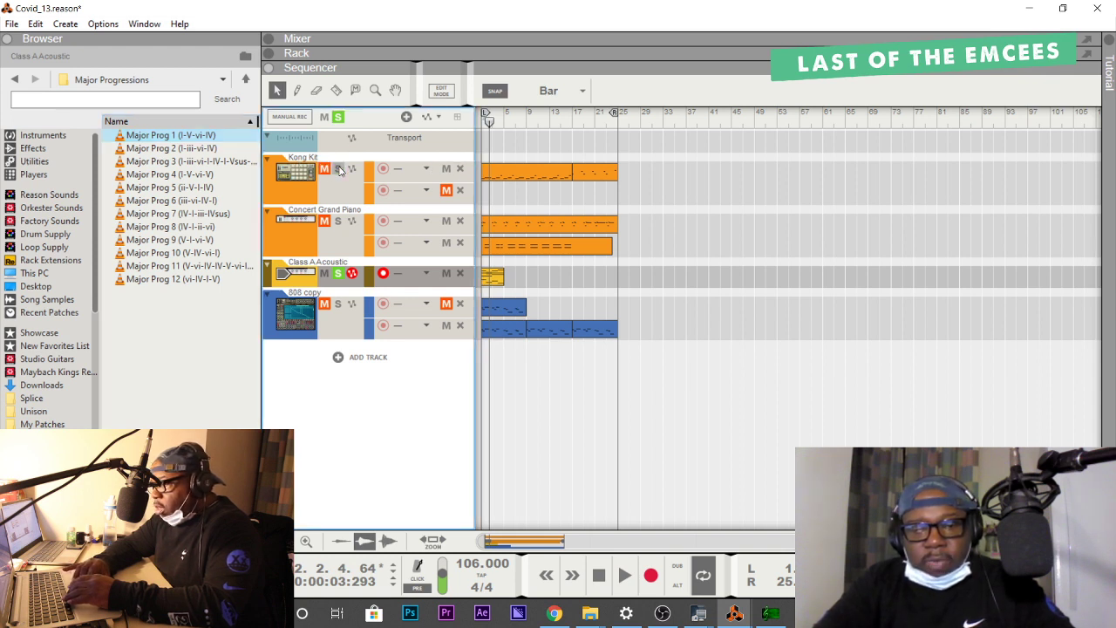
pyautogui.press('Home')
pyautogui.press('space')
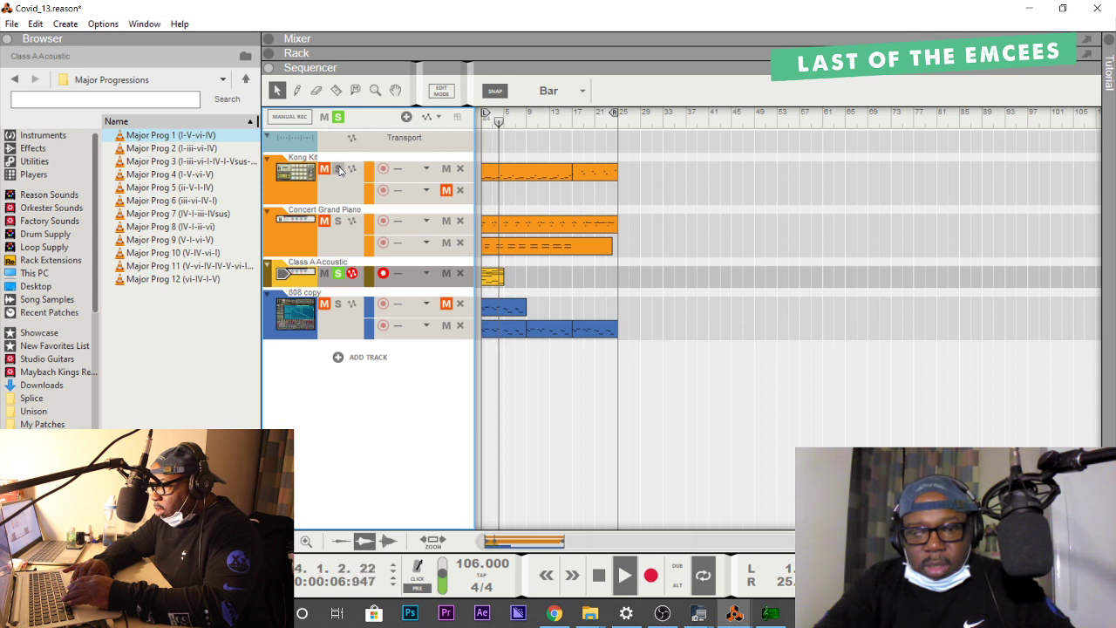
# Replace the Major Prog 1 clip on the Class A Acoustic track with I - Ebmaj7 from the Eb Major extended chords at bar 1.
pyautogui.press('space')
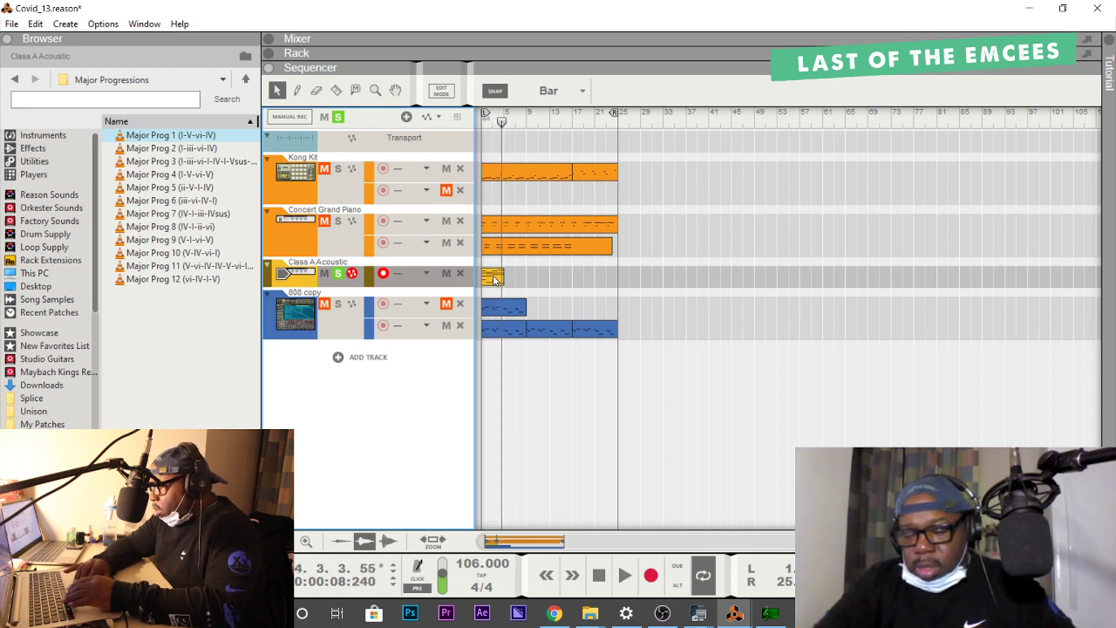
pyautogui.press('Delete')
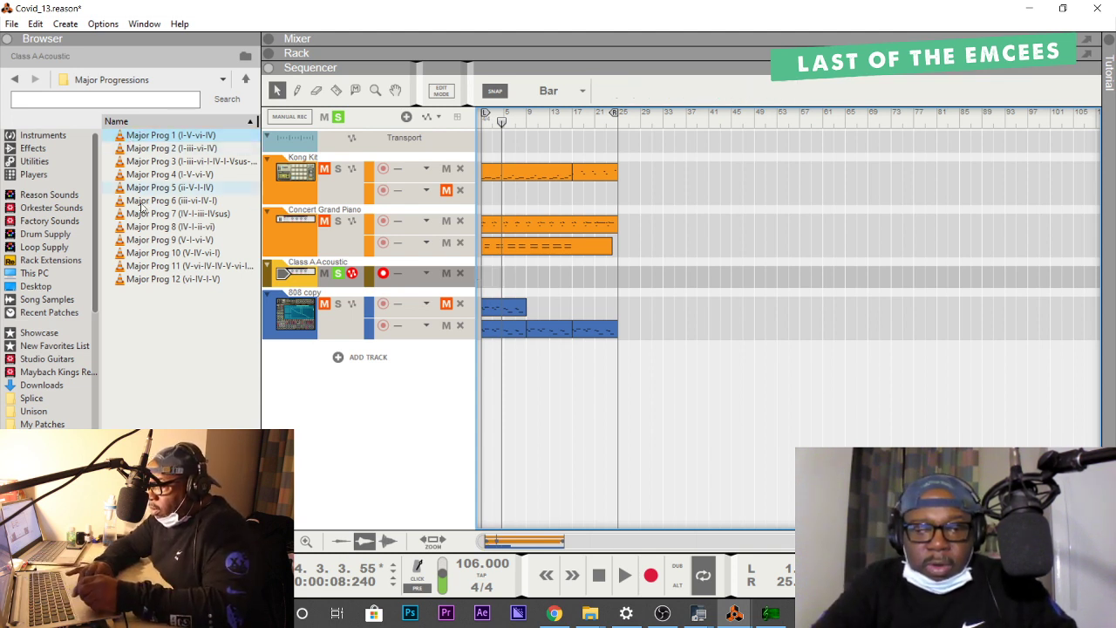
pyautogui.click(17, 79)
pyautogui.click(17, 79)
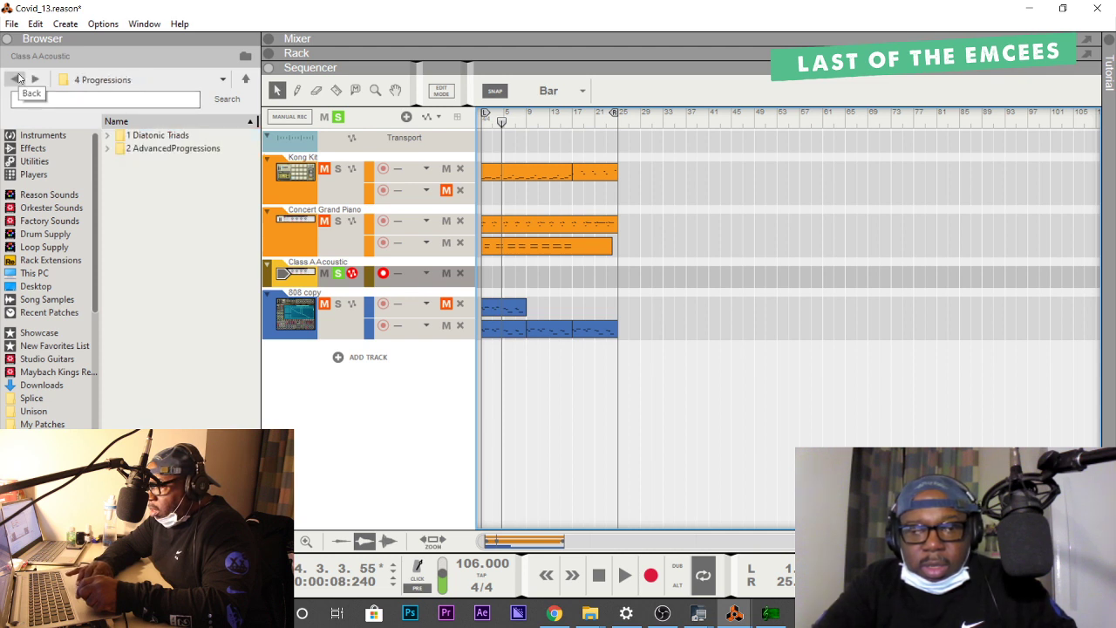
pyautogui.click(17, 79)
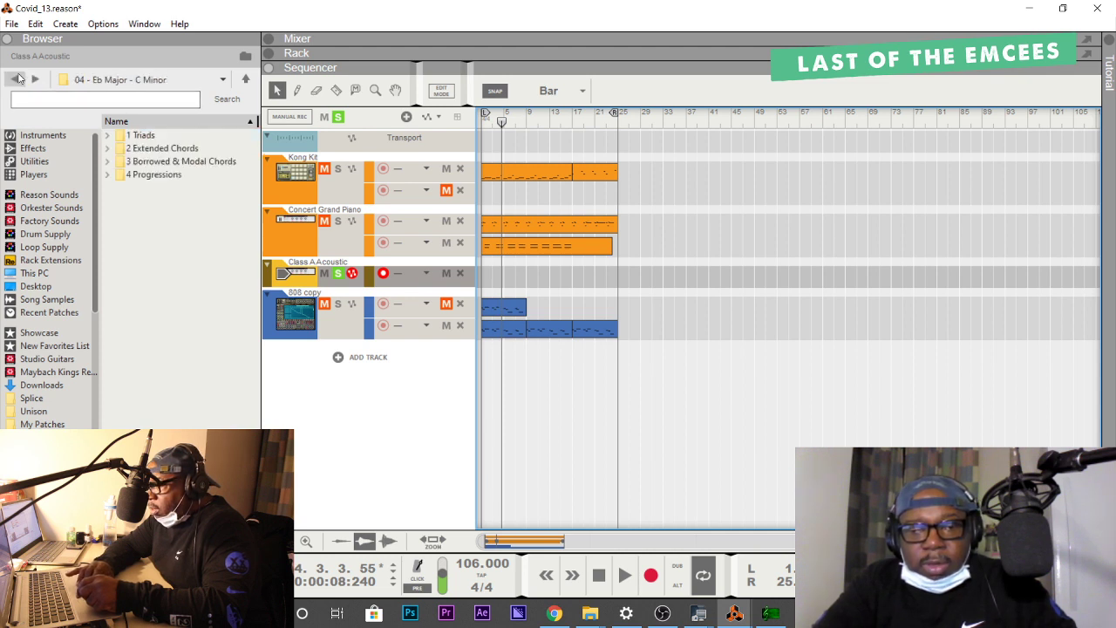
pyautogui.doubleClick(149, 148)
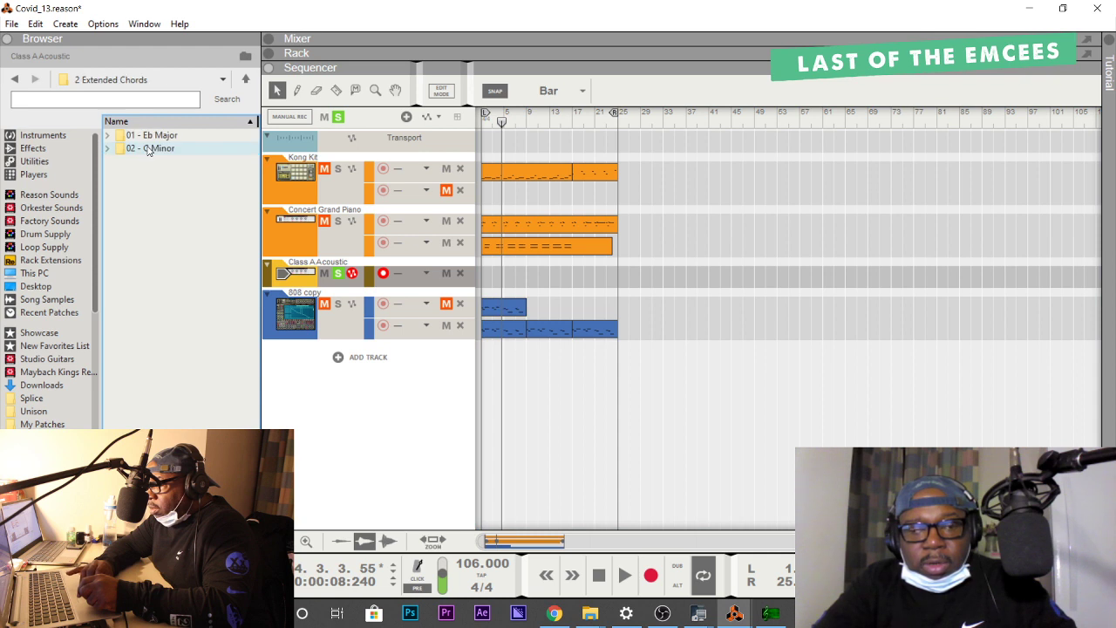
pyautogui.doubleClick(149, 134)
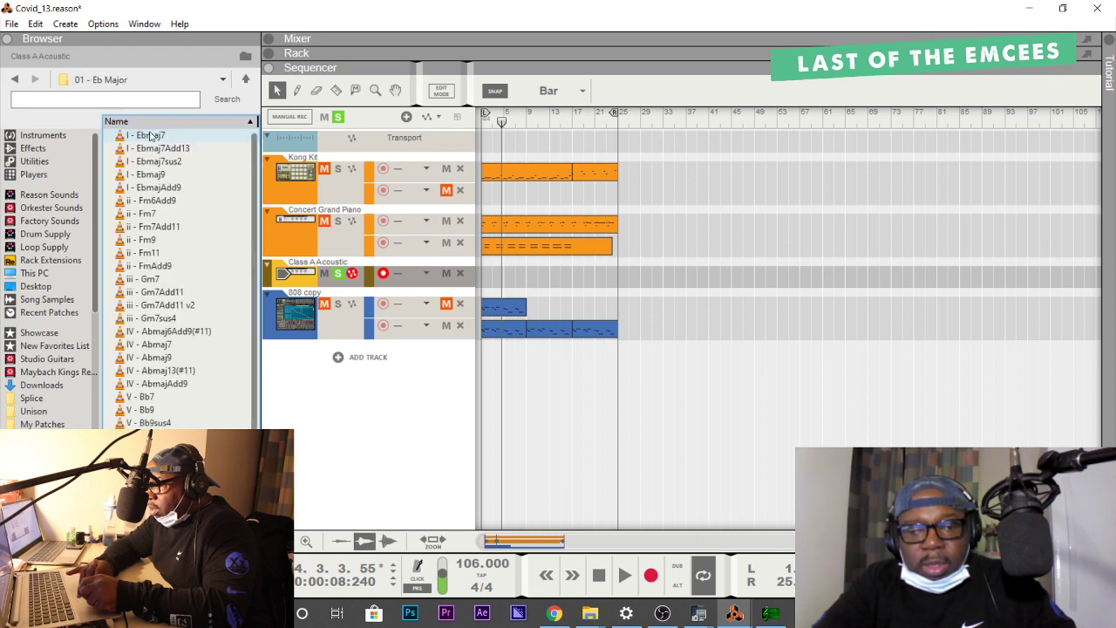
pyautogui.click(15, 79)
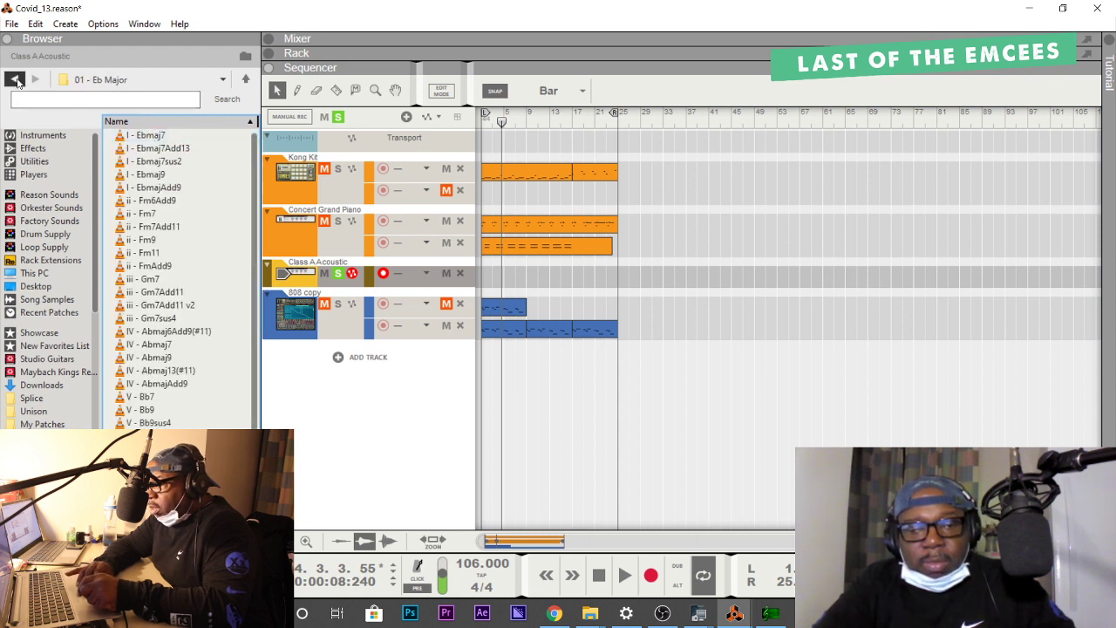
pyautogui.doubleClick(148, 135)
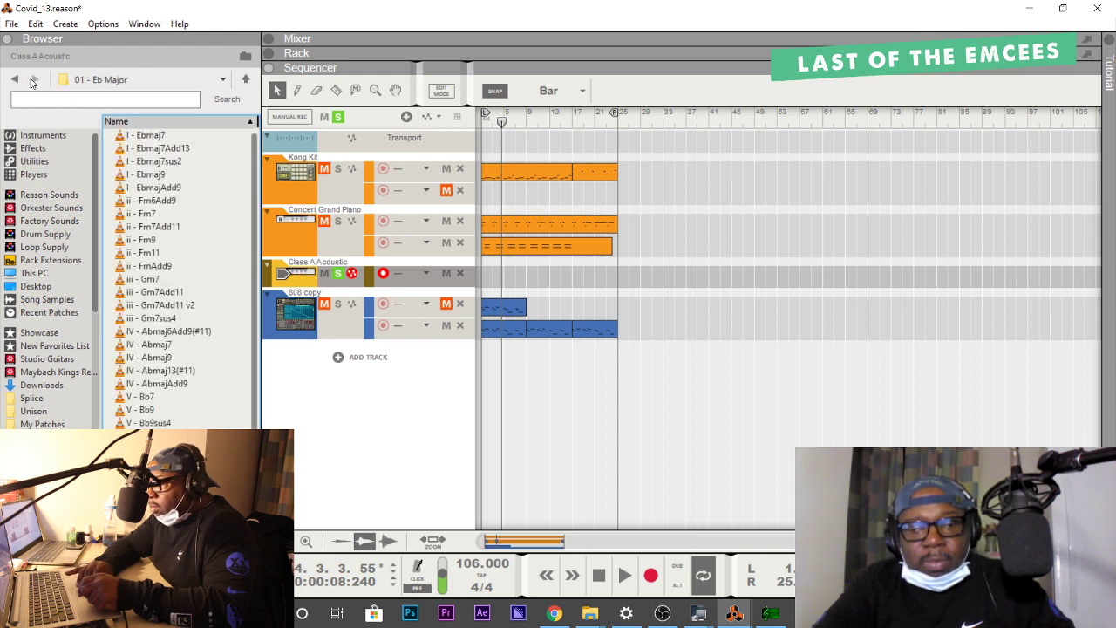
pyautogui.moveTo(150, 138); pyautogui.dragTo(483, 277)
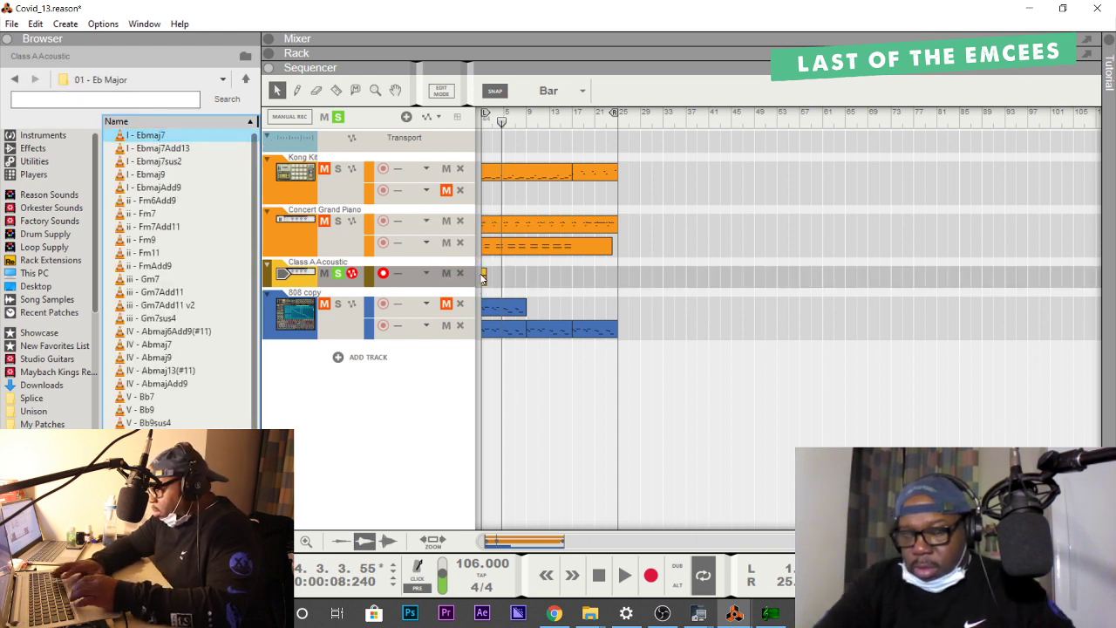
# Audition the Ebmaj7 chord alone several times from bar 1.
pyautogui.hotkey('shift', 'Return')
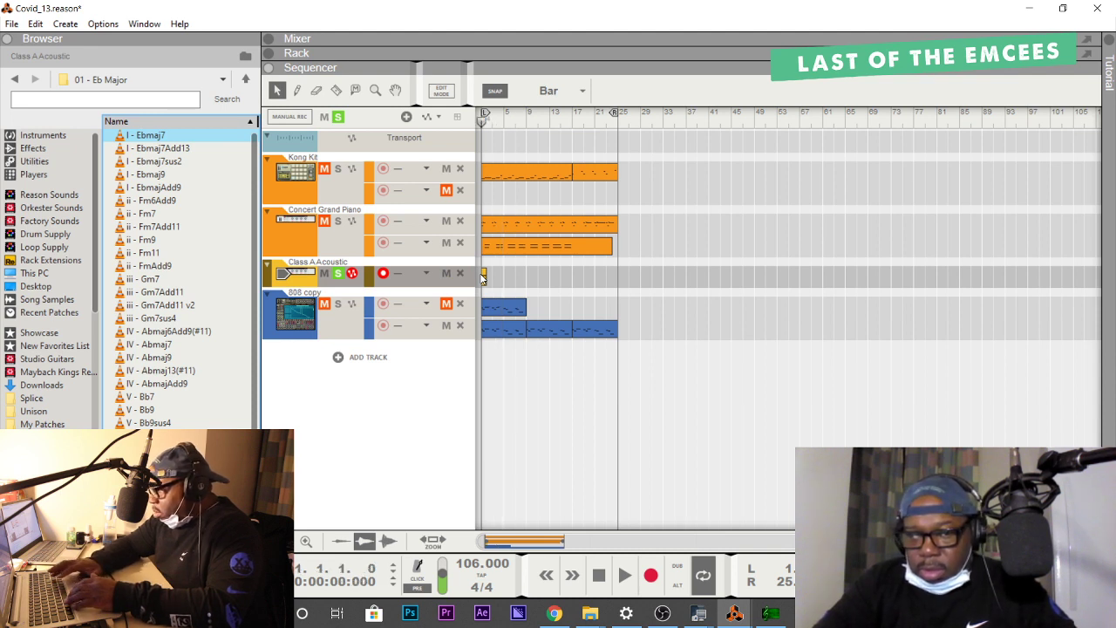
pyautogui.press('space')
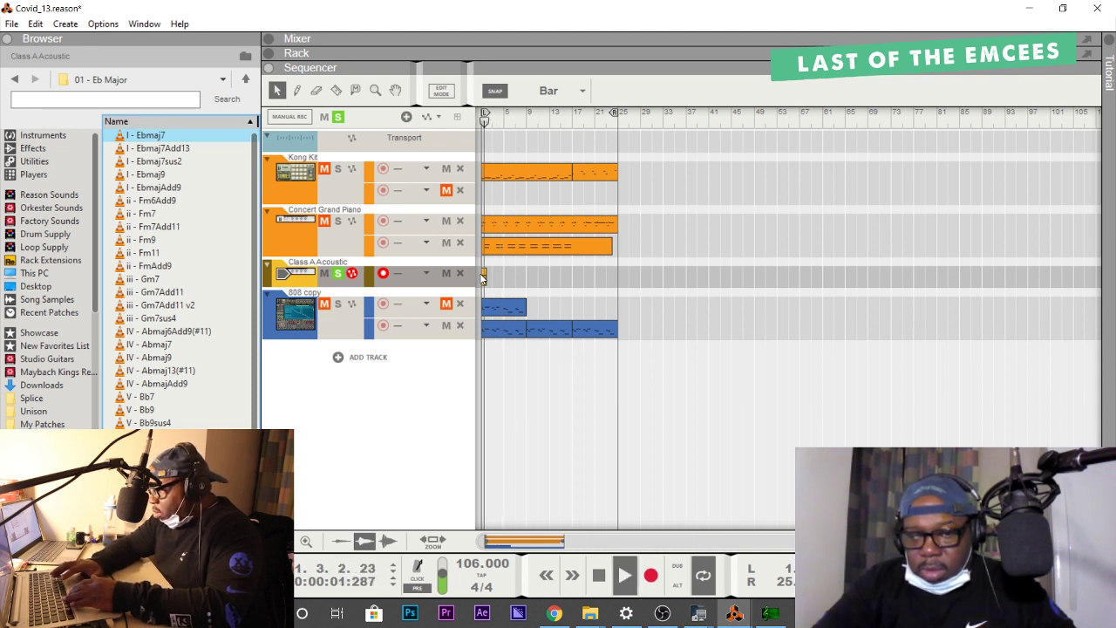
pyautogui.press('space')
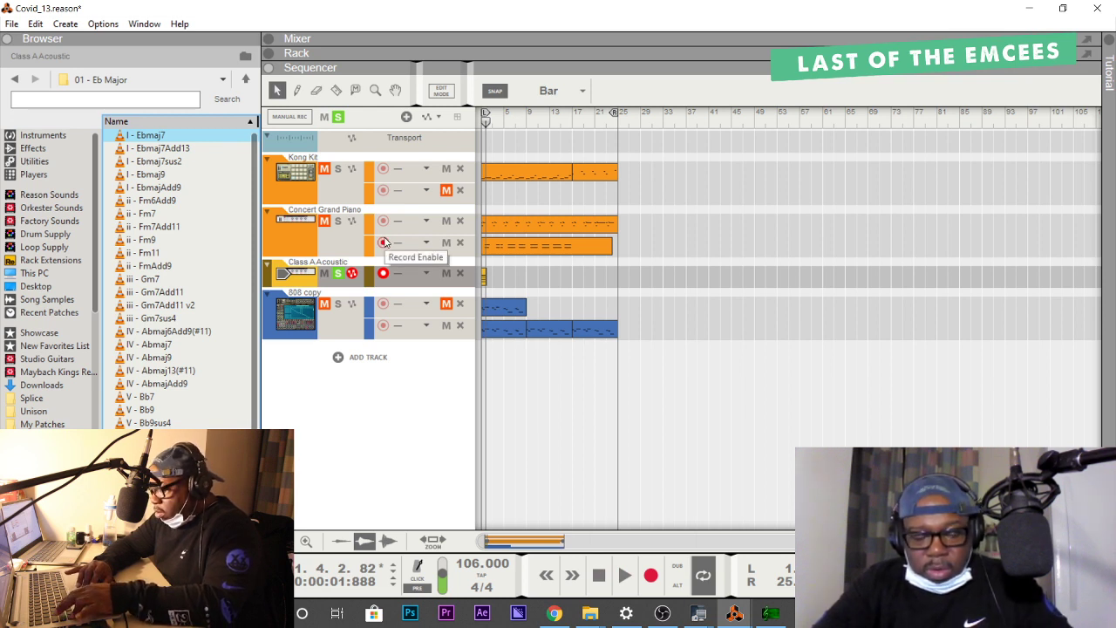
pyautogui.press('Home')
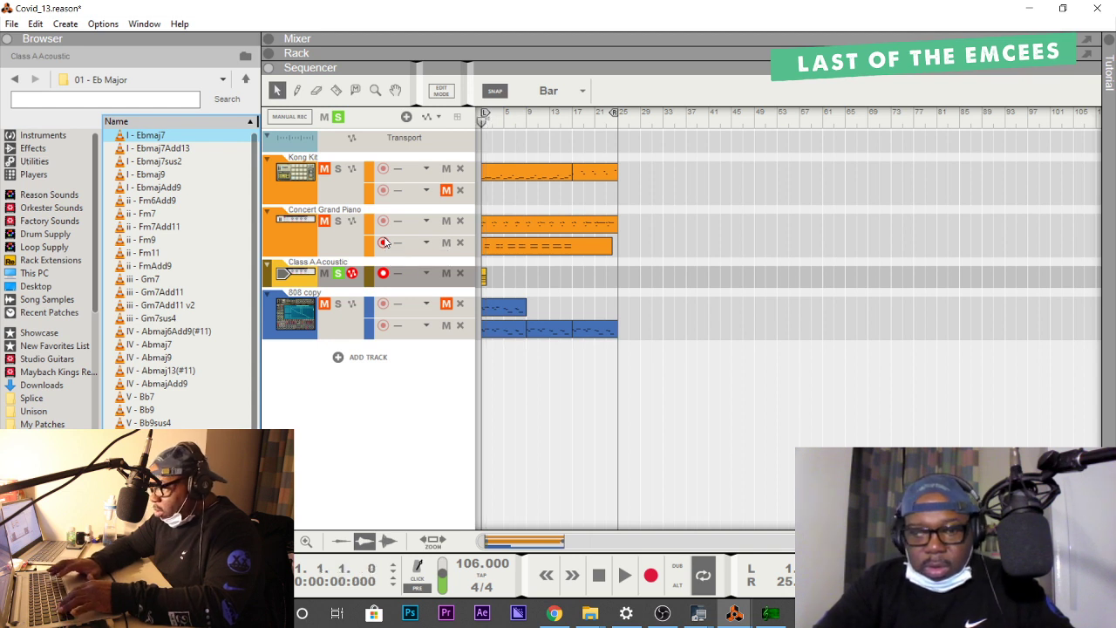
pyautogui.press('space')
pyautogui.press('space')
pyautogui.press('Home')
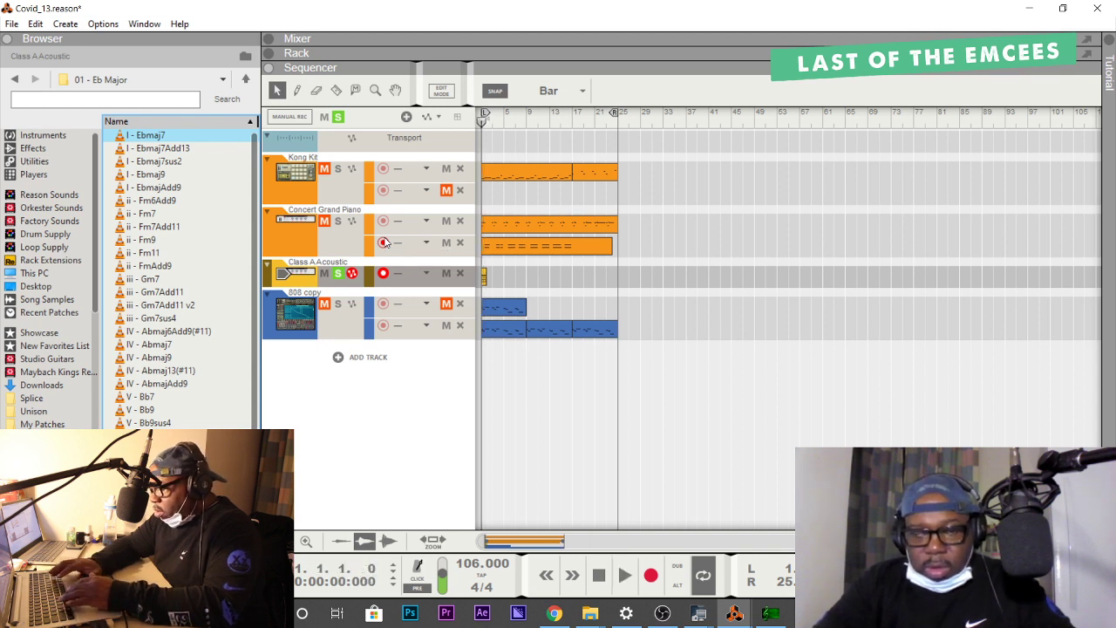
pyautogui.press('space')
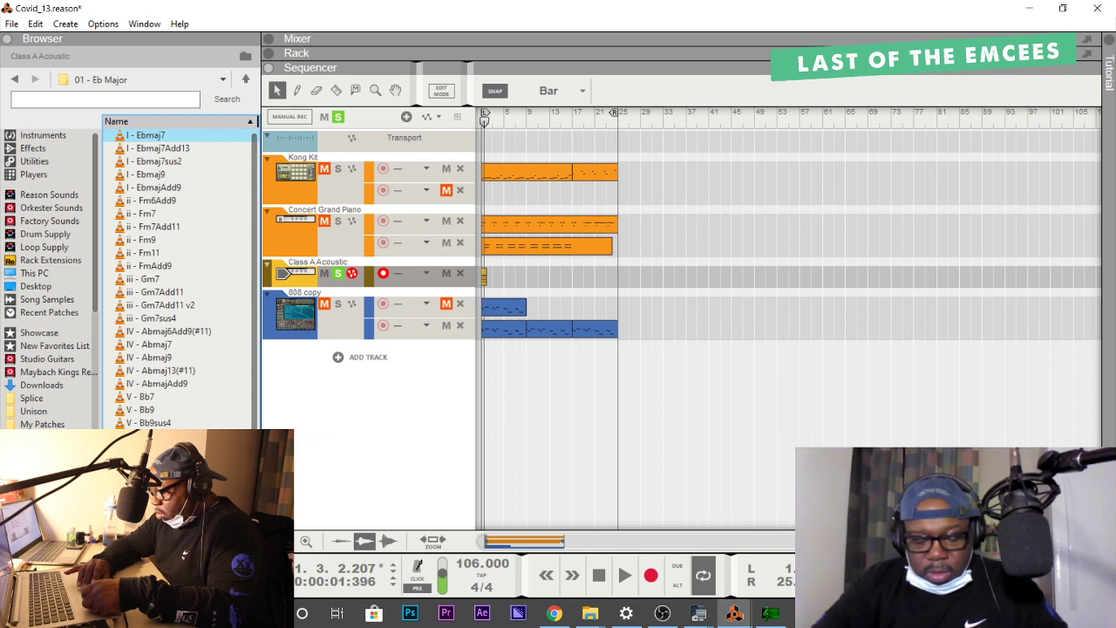
# Delete the Ebmaj7 clip from the Class A Acoustic track and place iii - Gm7 at bar 1 instead.
pyautogui.scroll(10, 534, 504)
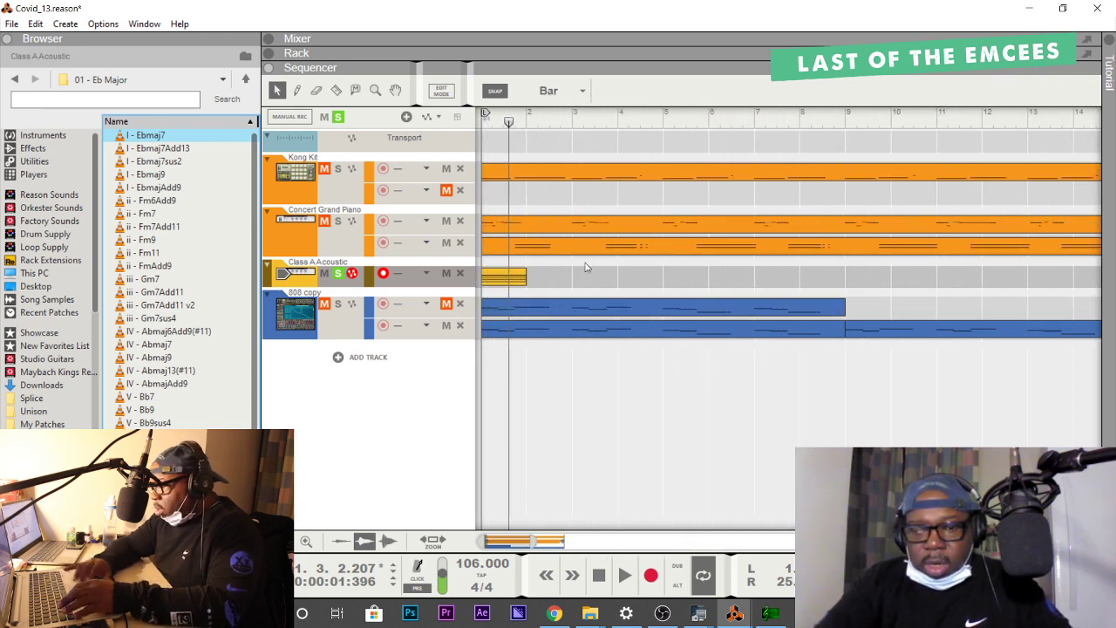
pyautogui.click(518, 279)
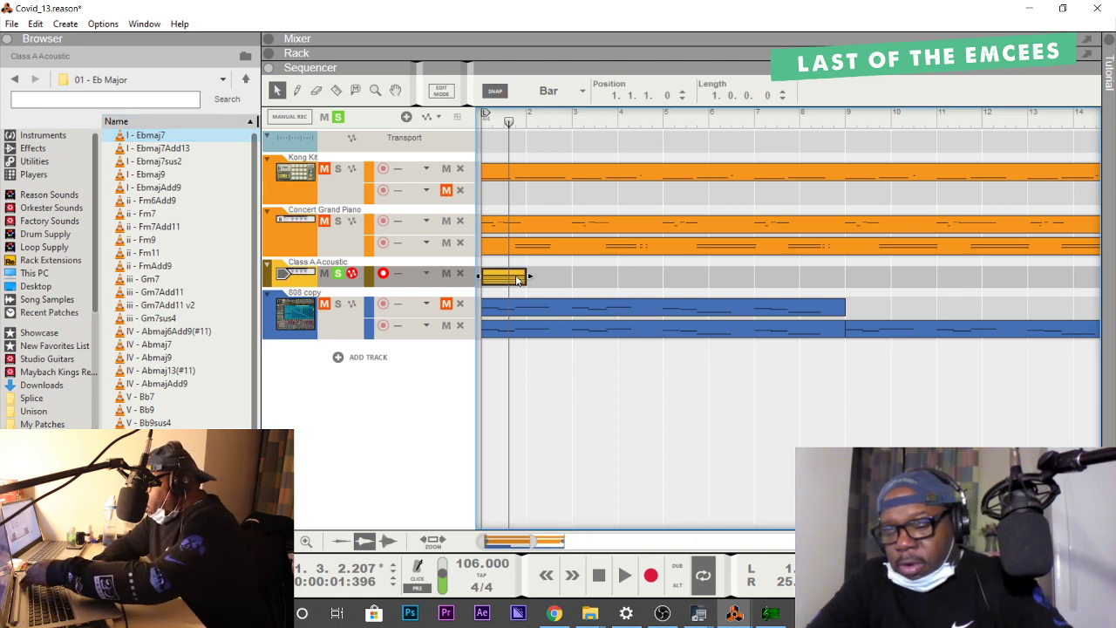
pyautogui.press('Delete')
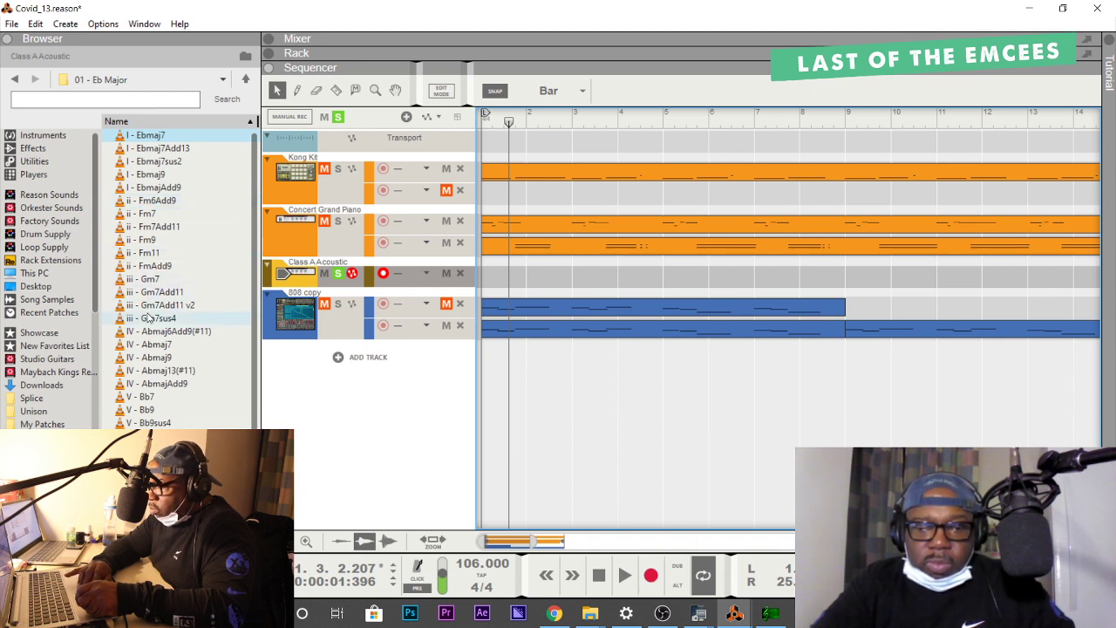
pyautogui.moveTo(147, 281); pyautogui.dragTo(488, 277)
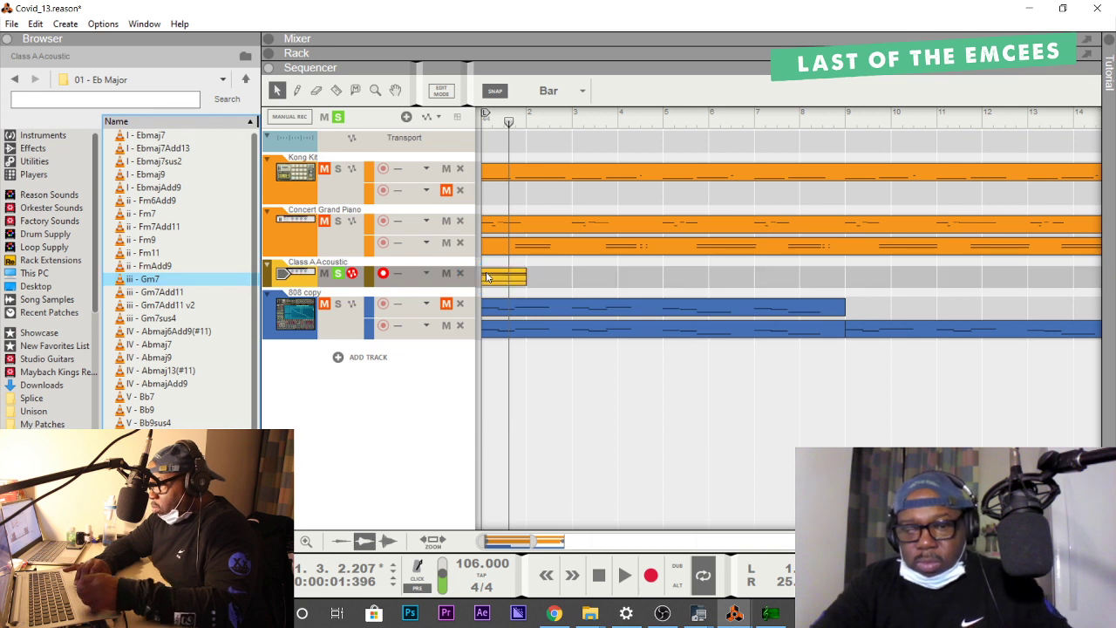
# Audition the Gm7 chord alone and return the playhead to bar 1.
pyautogui.press('space')
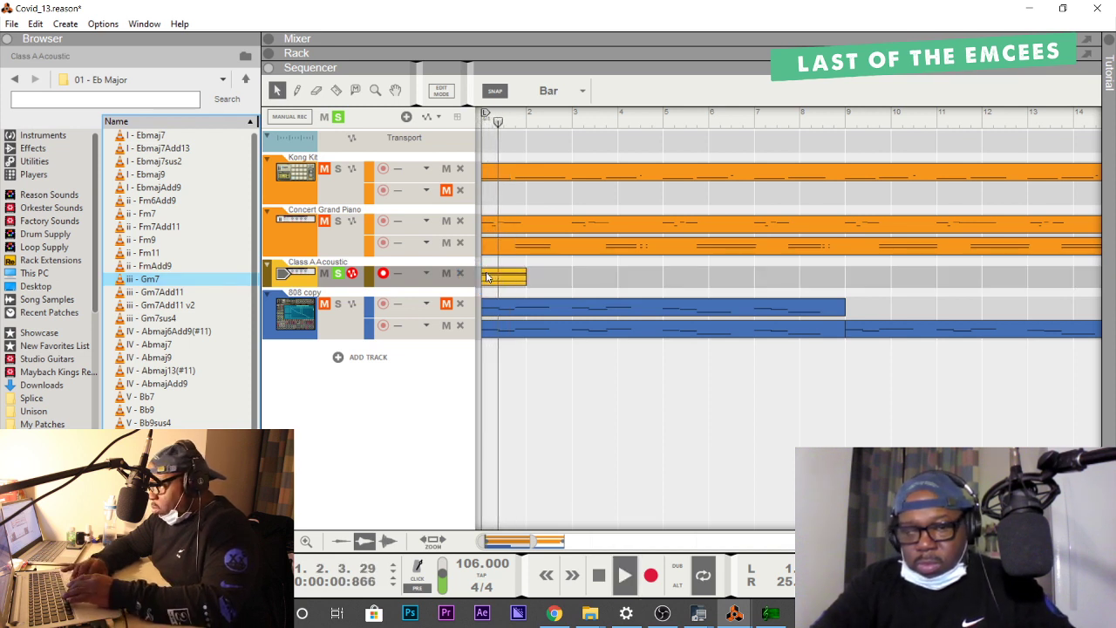
pyautogui.press('space')
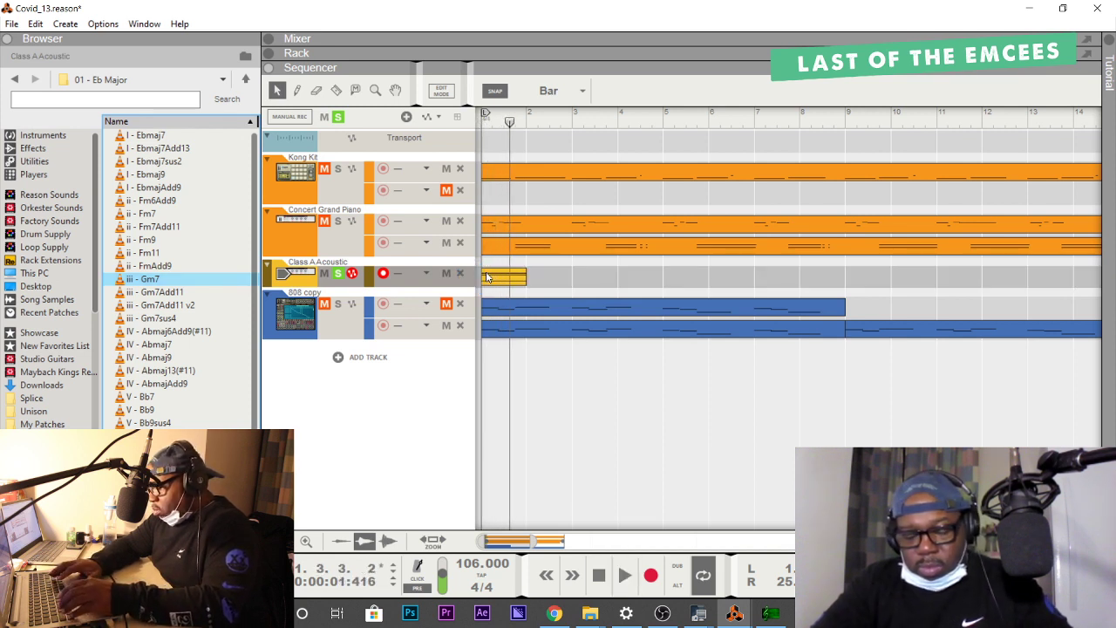
pyautogui.press('Home')
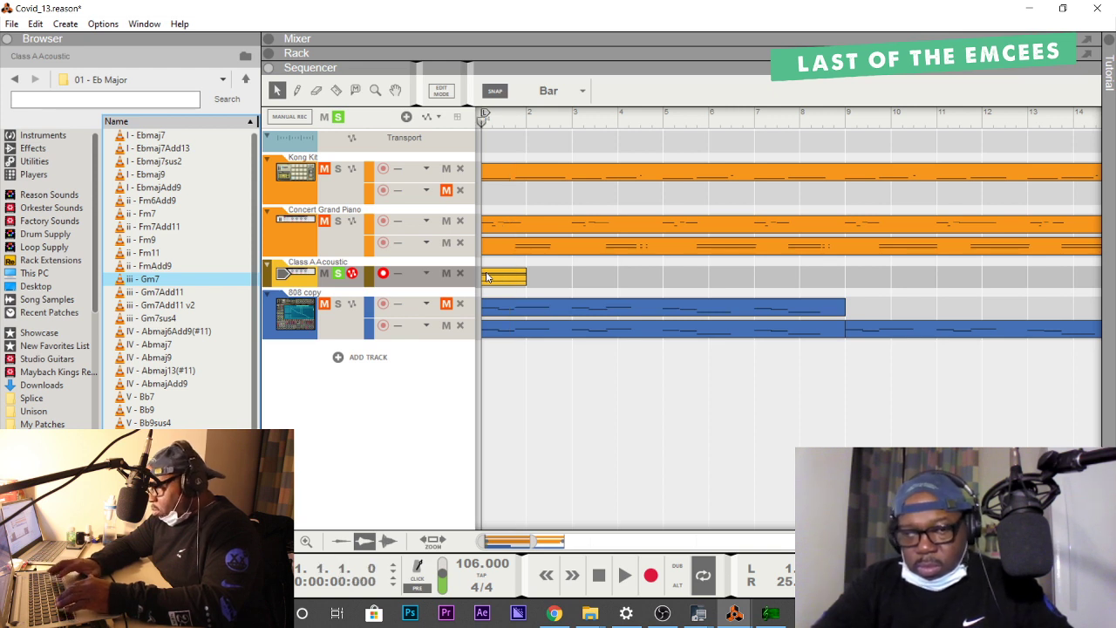
# Unmute and solo the Kong Kit, and audition the Gm7 chord twice with the drums.
pyautogui.click(324, 169)
pyautogui.click(337, 170)
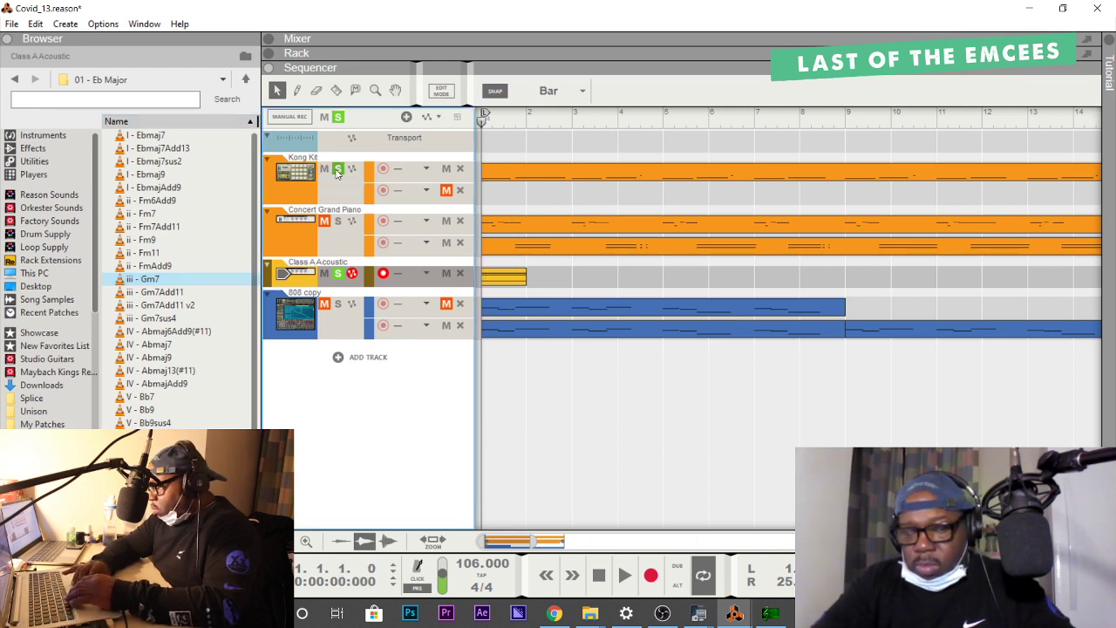
pyautogui.press('space')
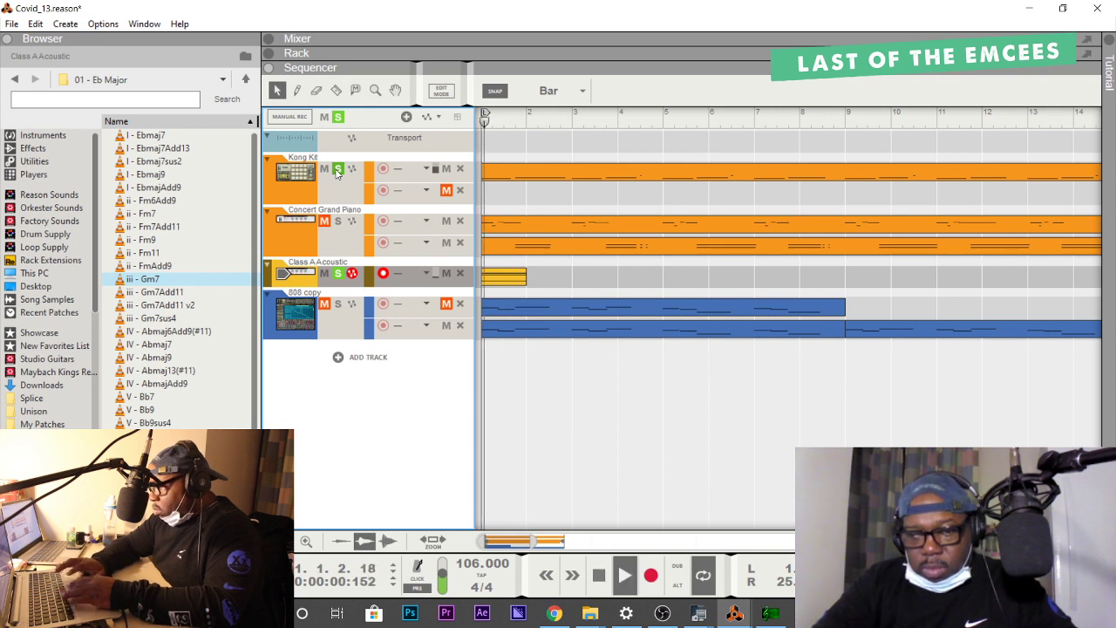
pyautogui.press('space')
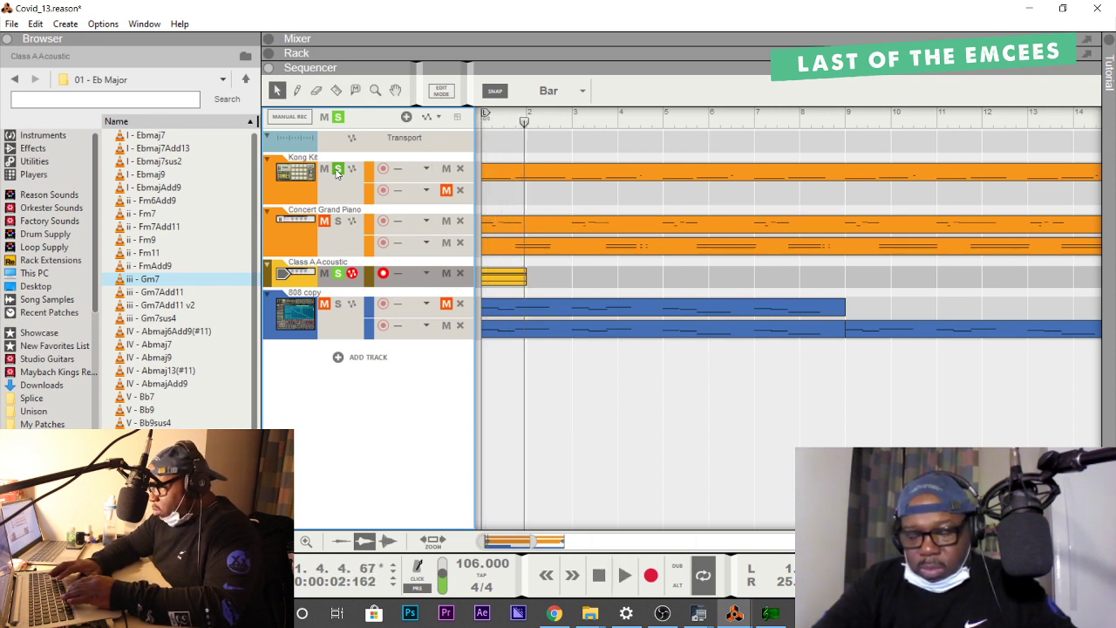
pyautogui.press('space')
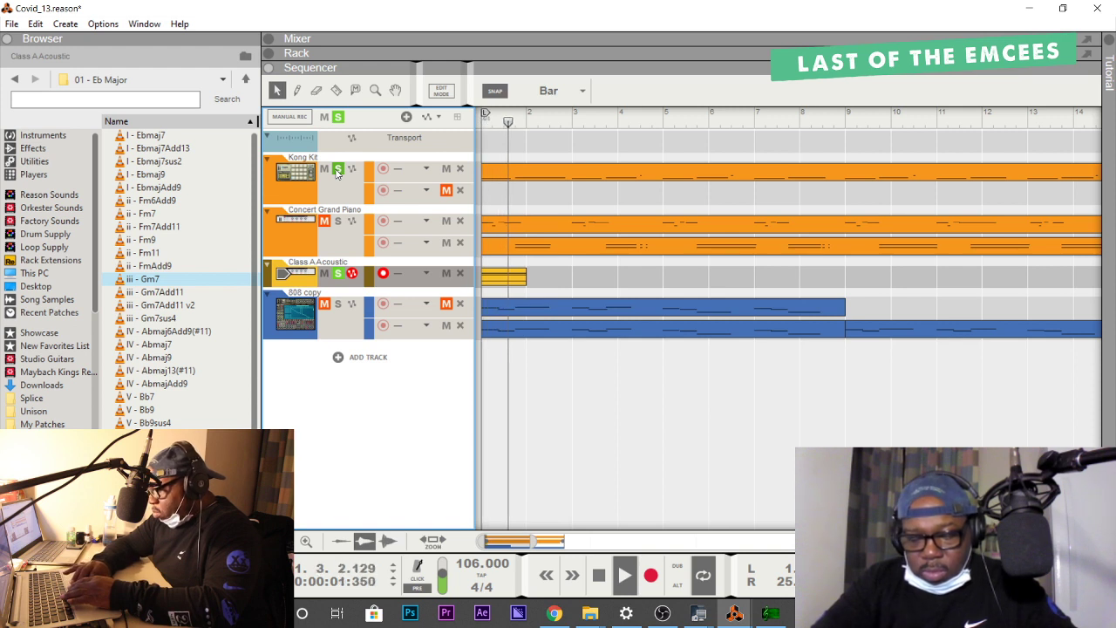
pyautogui.press('space')
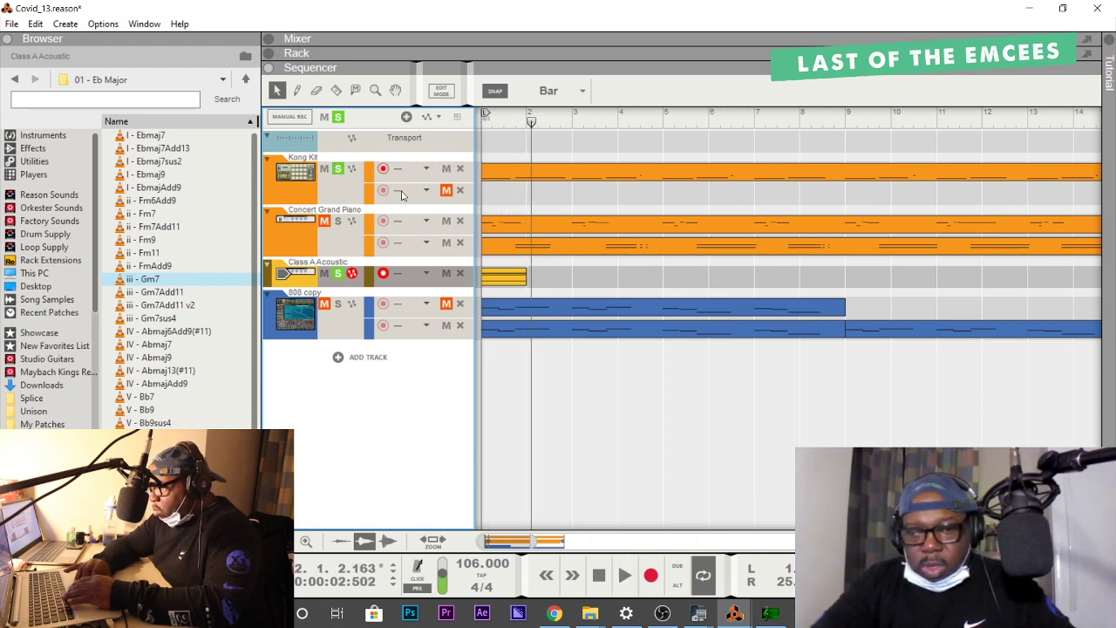
# Replace the Gm7 clip on the Class A Acoustic track with iii - G min from the Eb Major triads at bar 1.
pyautogui.press('Delete')
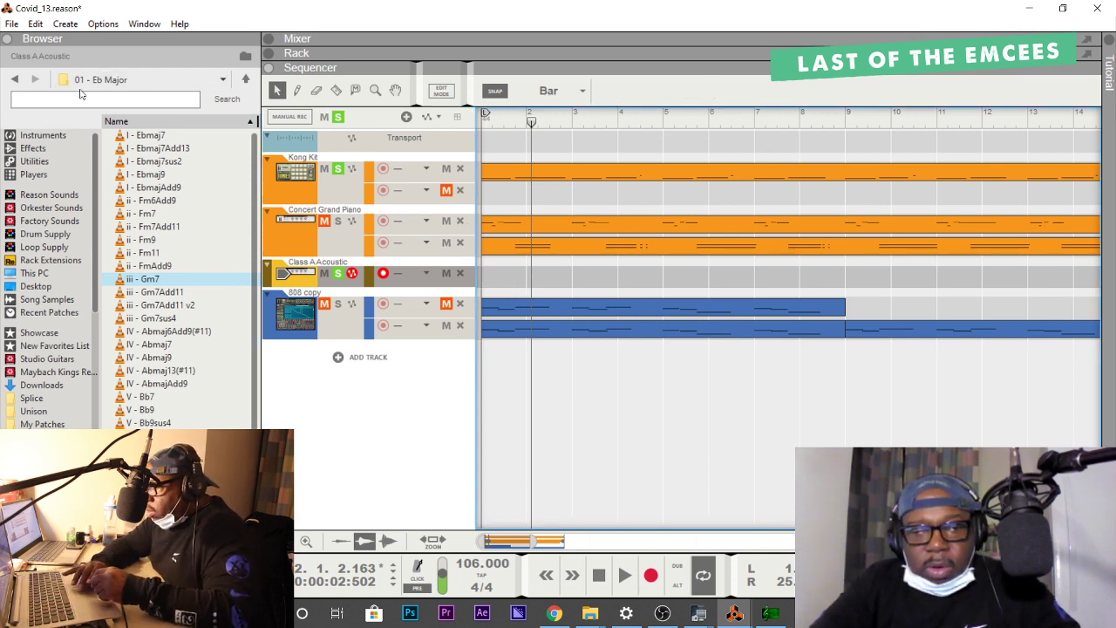
pyautogui.click(16, 80)
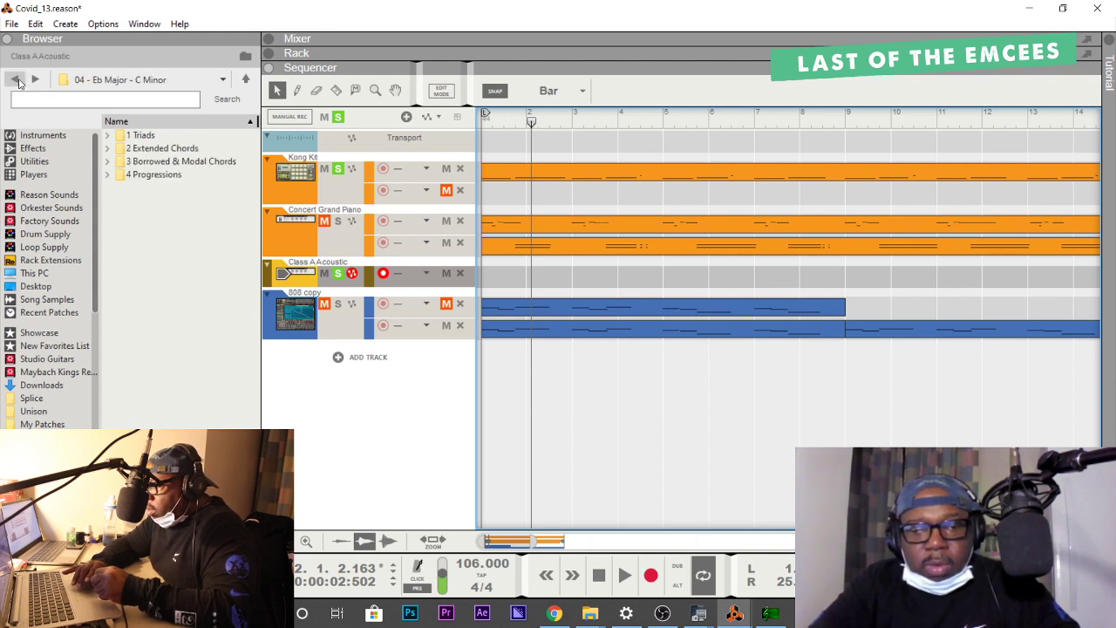
pyautogui.click(144, 136)
pyautogui.doubleClick(144, 136)
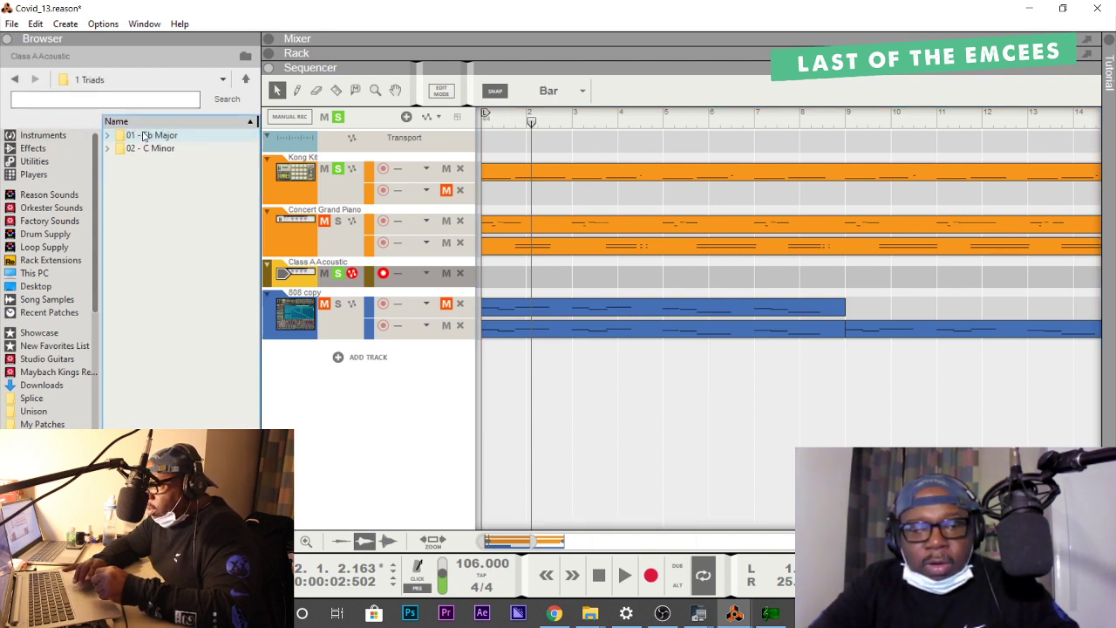
pyautogui.doubleClick(144, 136)
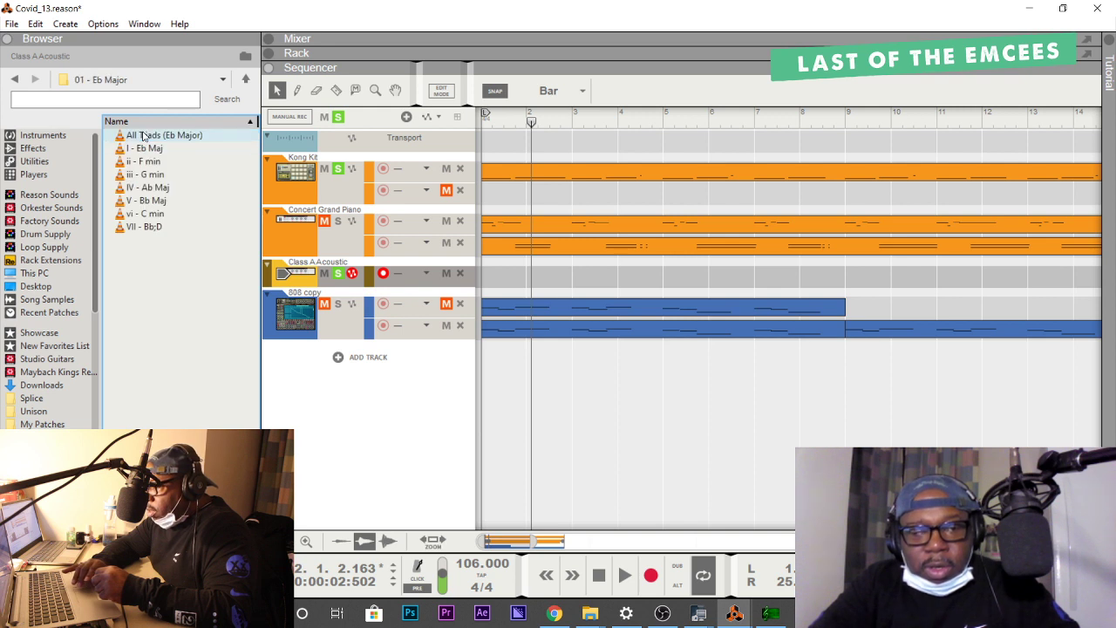
pyautogui.moveTo(161, 178); pyautogui.dragTo(484, 275)
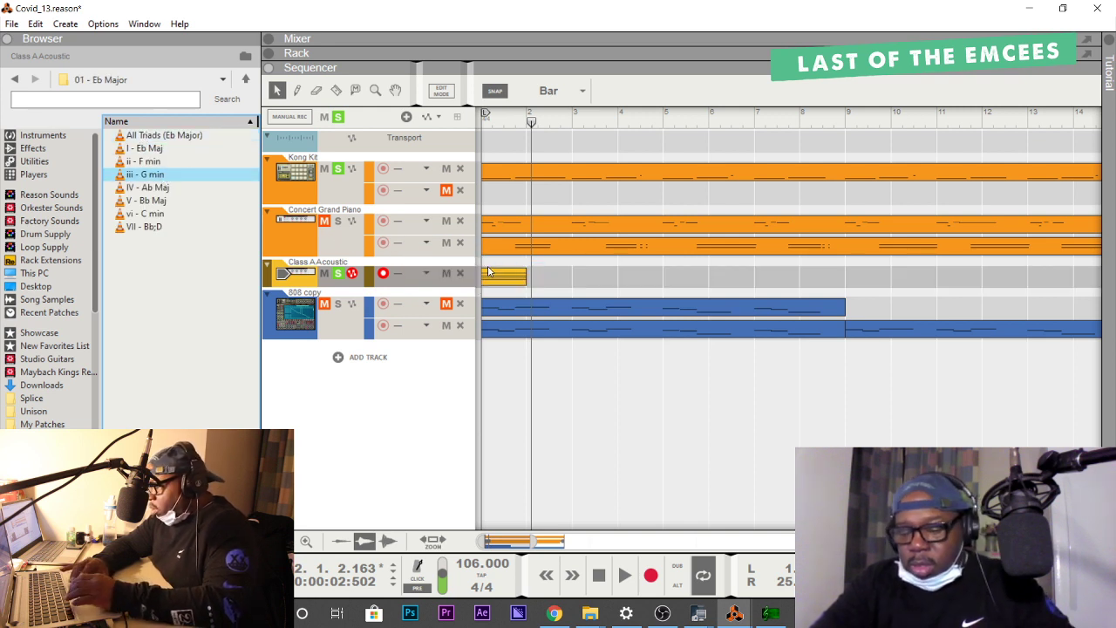
# Audition the G min triad with the drums and add IV - Ab Maj at bar 2 of the Class A Acoustic track.
pyautogui.press('space')
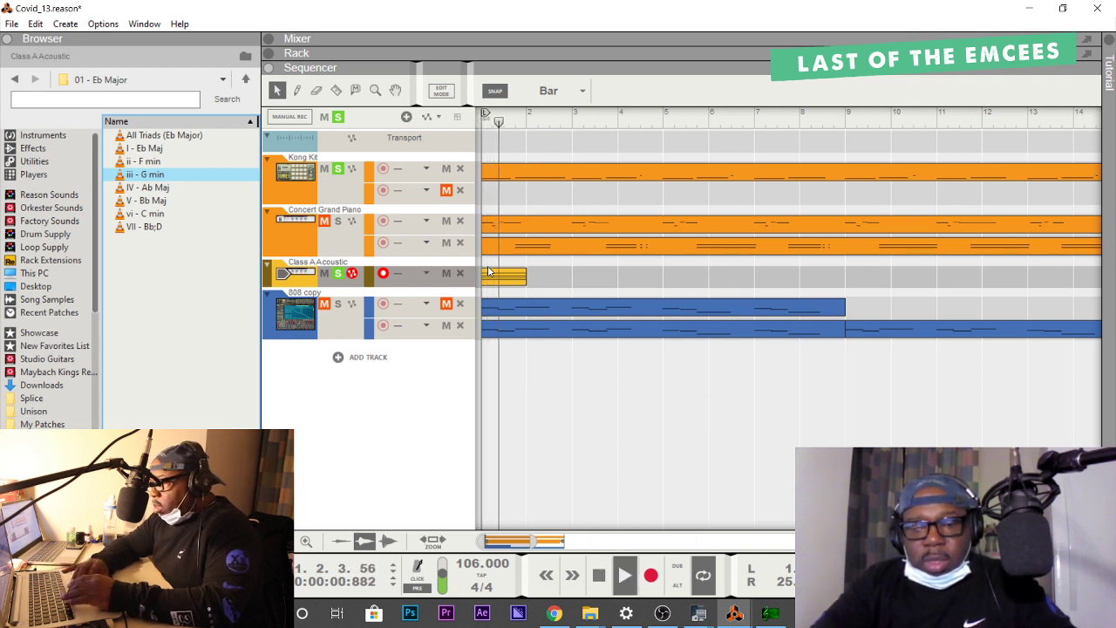
pyautogui.press('space')
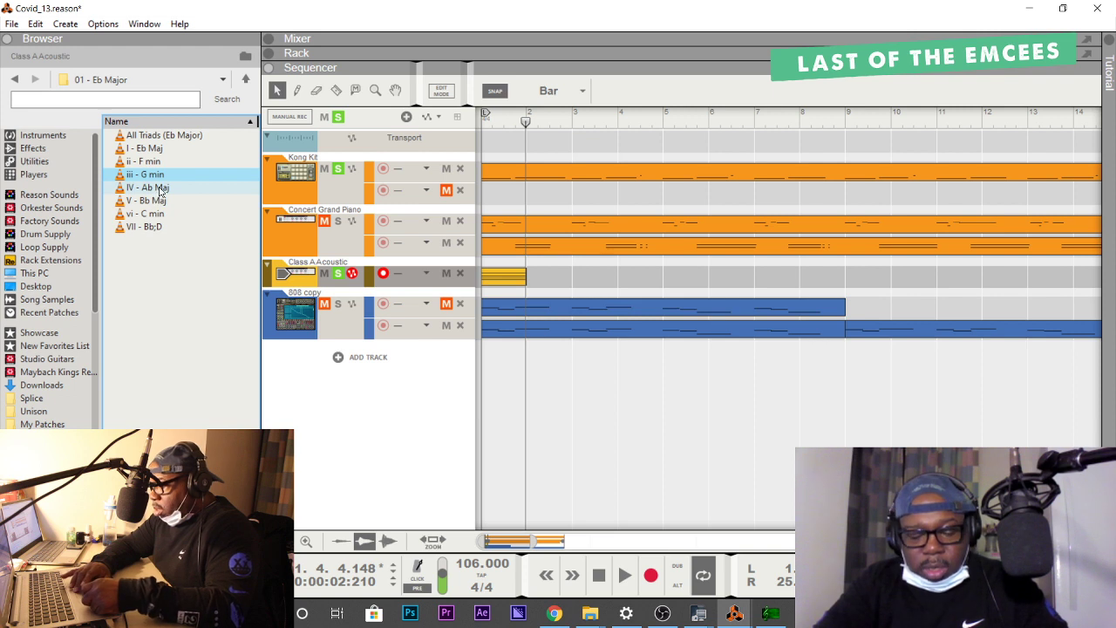
pyautogui.moveTo(160, 190); pyautogui.dragTo(548, 271)
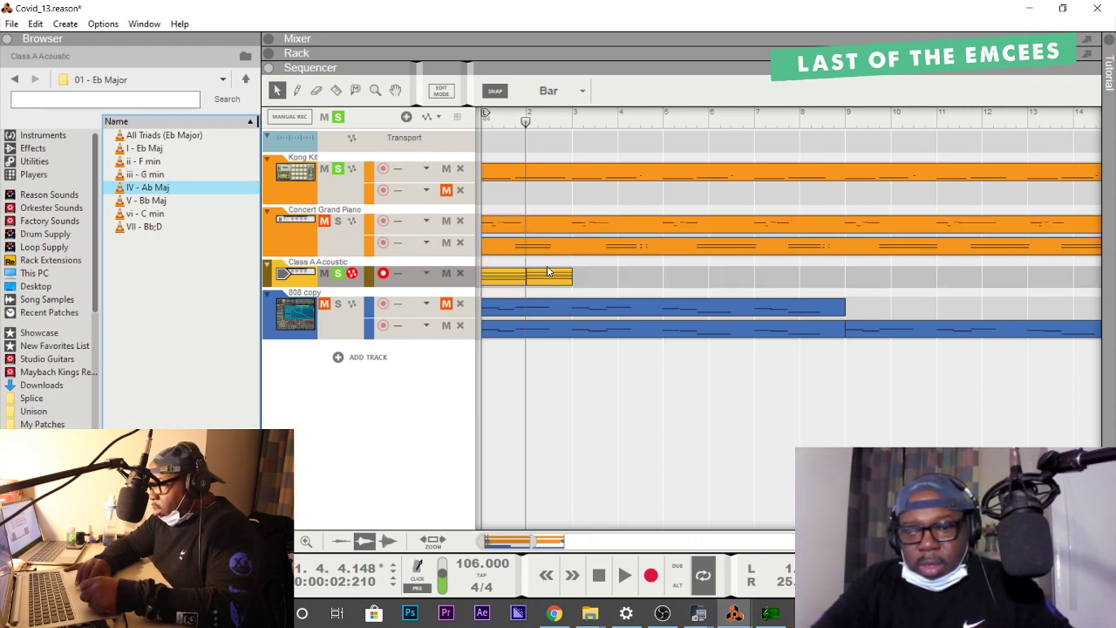
# Audition the G min and Ab Maj chords repeatedly with the Kong Kit drums, restarting from bar 1.
pyautogui.press('space')
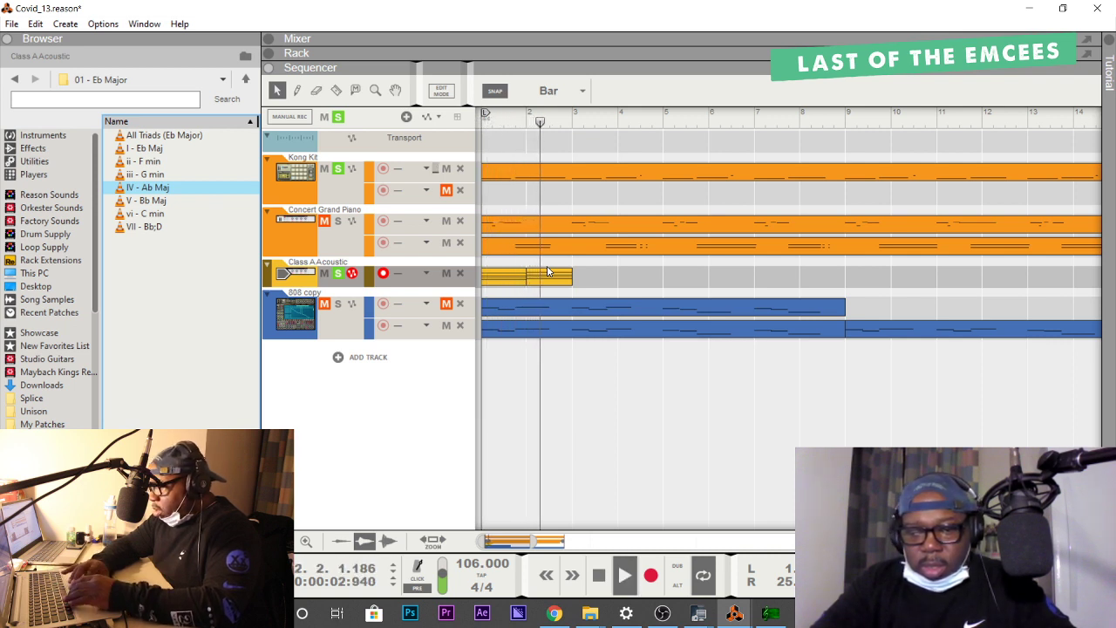
pyautogui.press('space')
pyautogui.hotkey('shift', 'Return')
pyautogui.press('space')
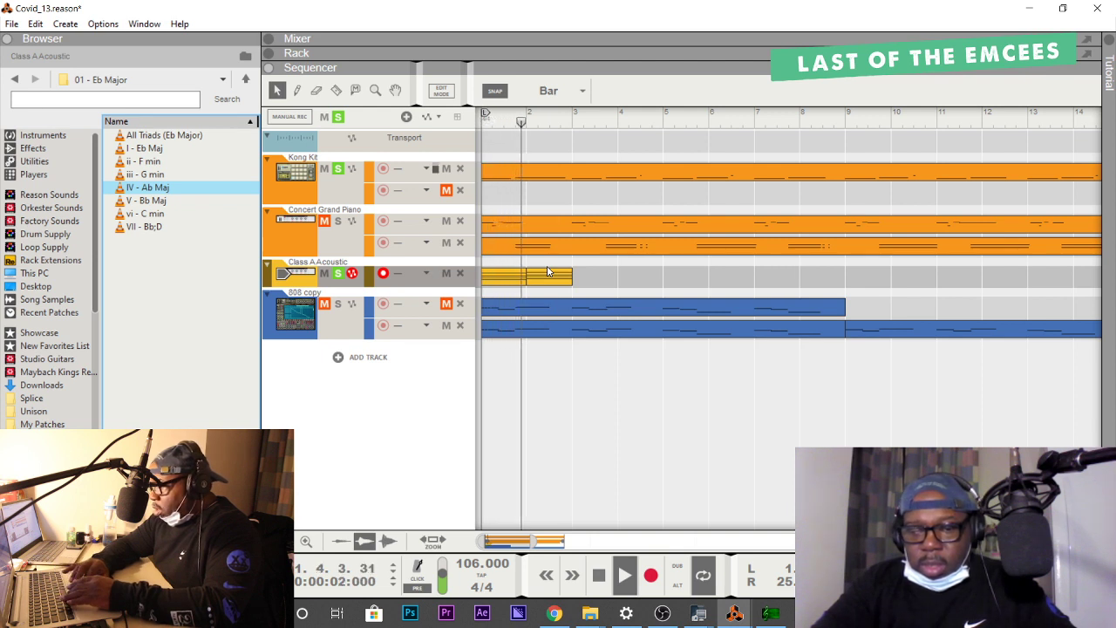
pyautogui.press('space')
pyautogui.hotkey('shift', 'Return')
pyautogui.press('space')
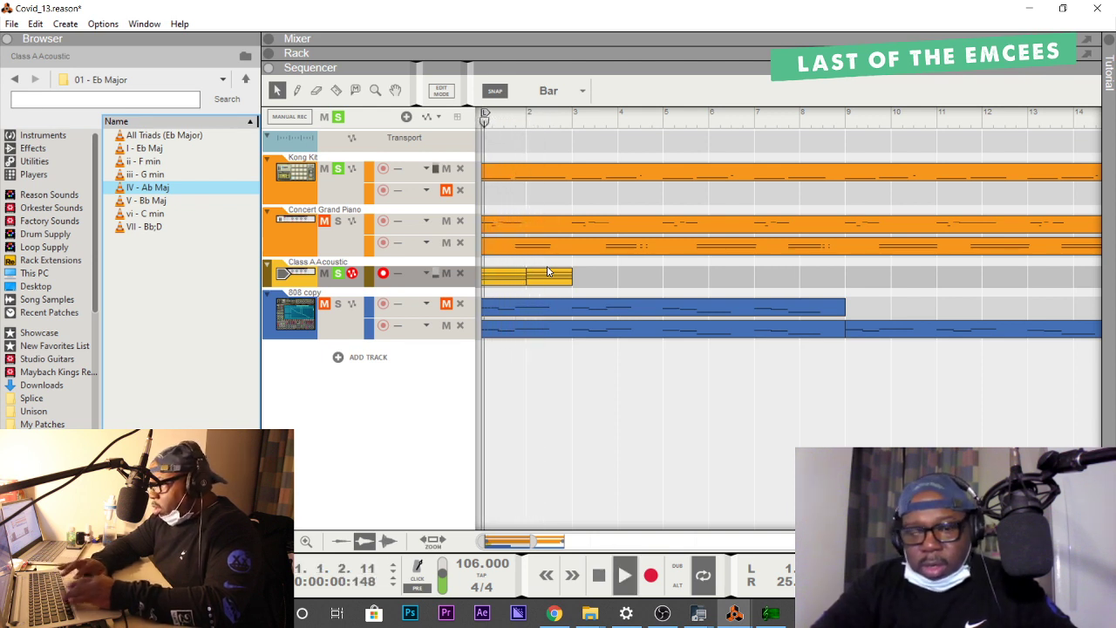
pyautogui.press('space')
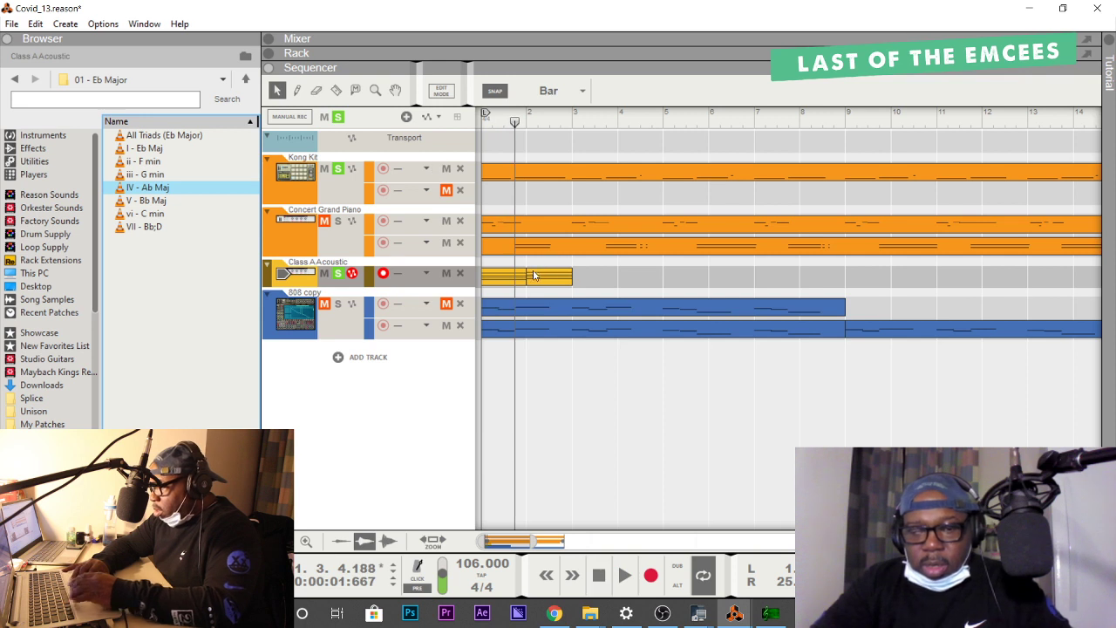
# Set the snap to 1/4, shorten the G min clip to three beats, and move the Ab Maj clip to position 1.4.1.0.
pyautogui.click(527, 279)
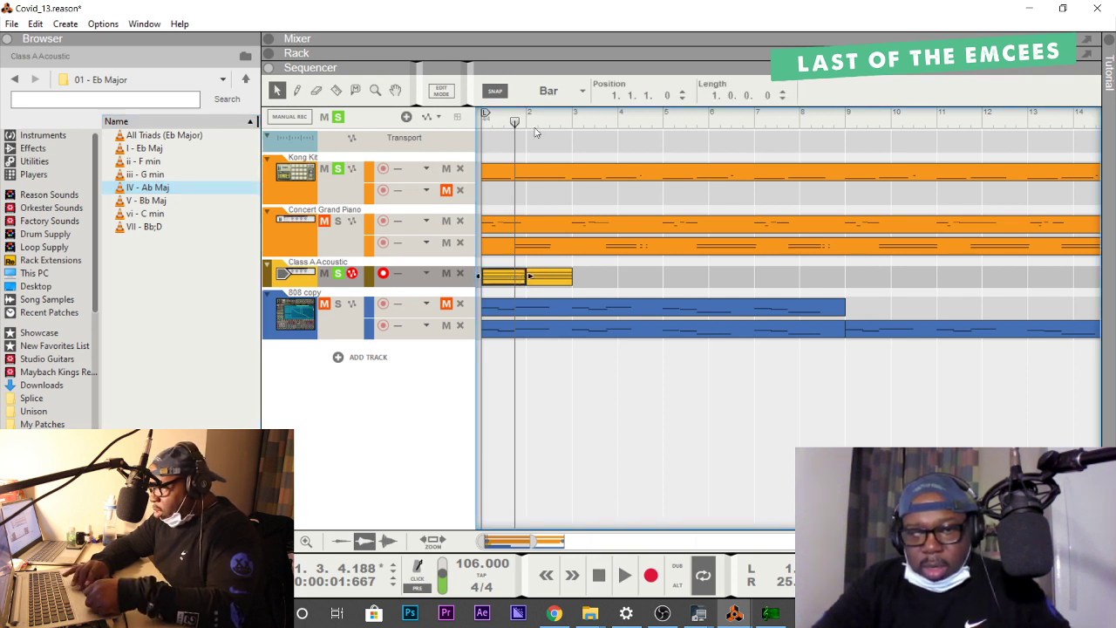
pyautogui.click(492, 93)
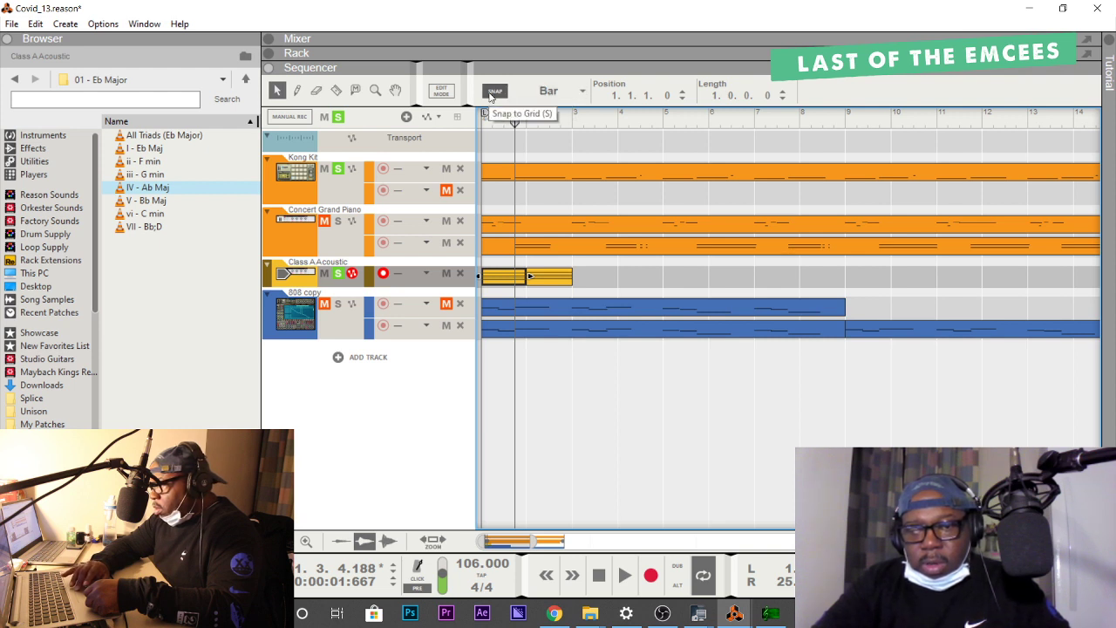
pyautogui.click(548, 91)
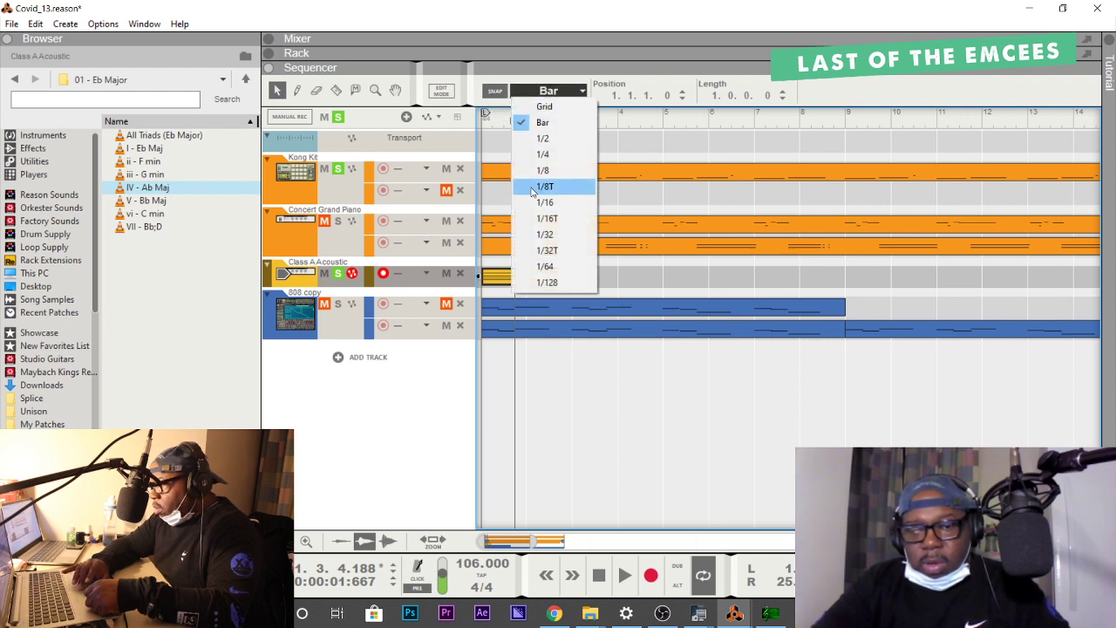
pyautogui.click(538, 154)
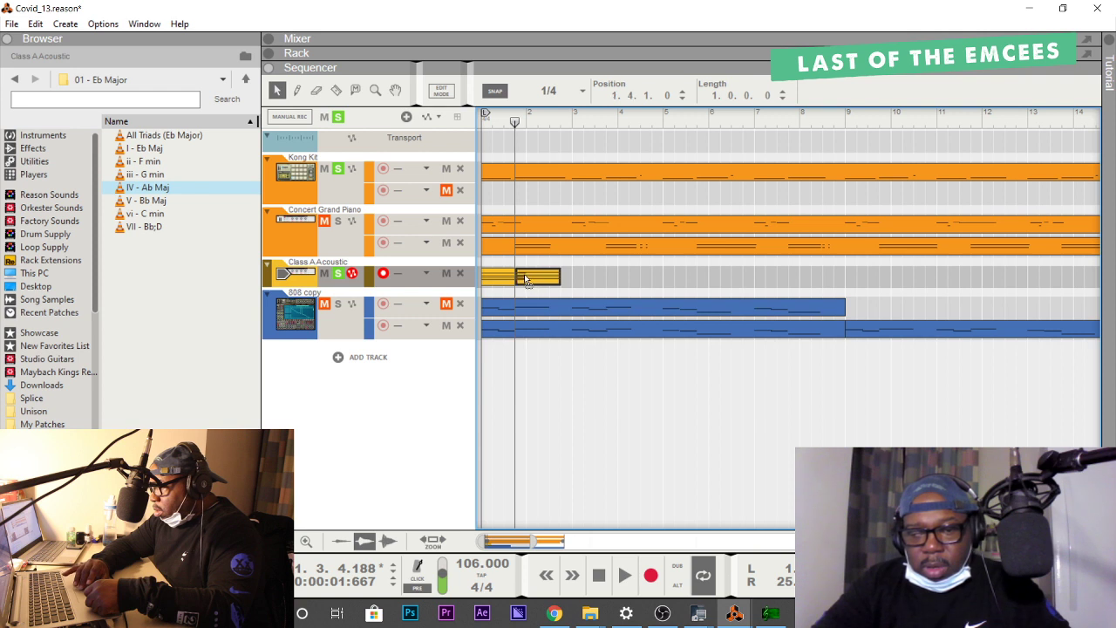
# Audition the tightened two-chord timing on the Class A Acoustic track with the drums.
pyautogui.press('space')
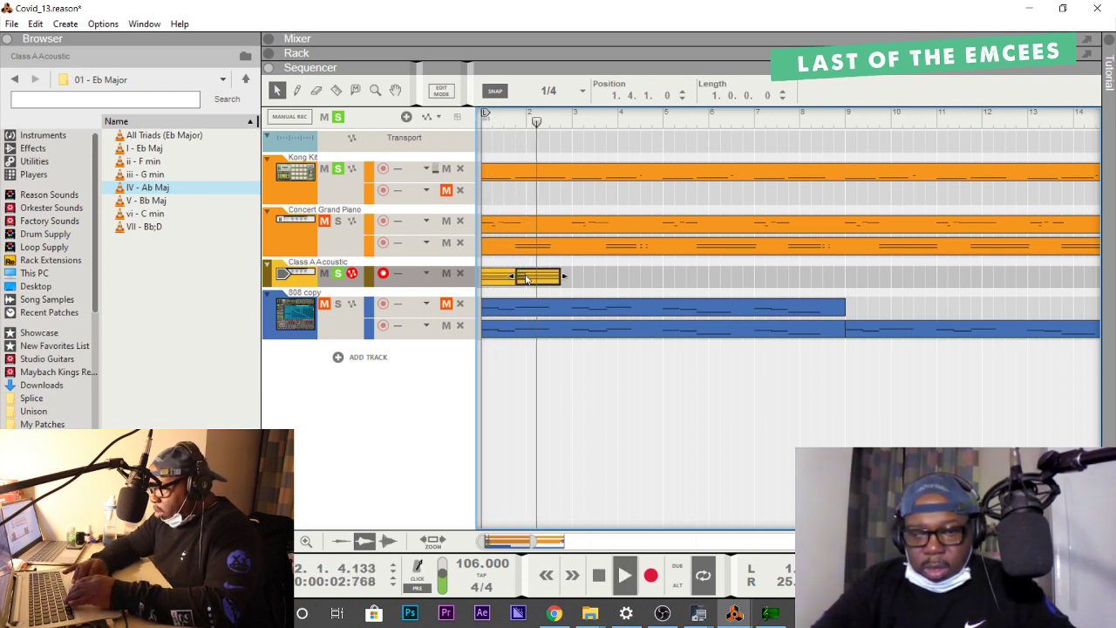
pyautogui.press('space')
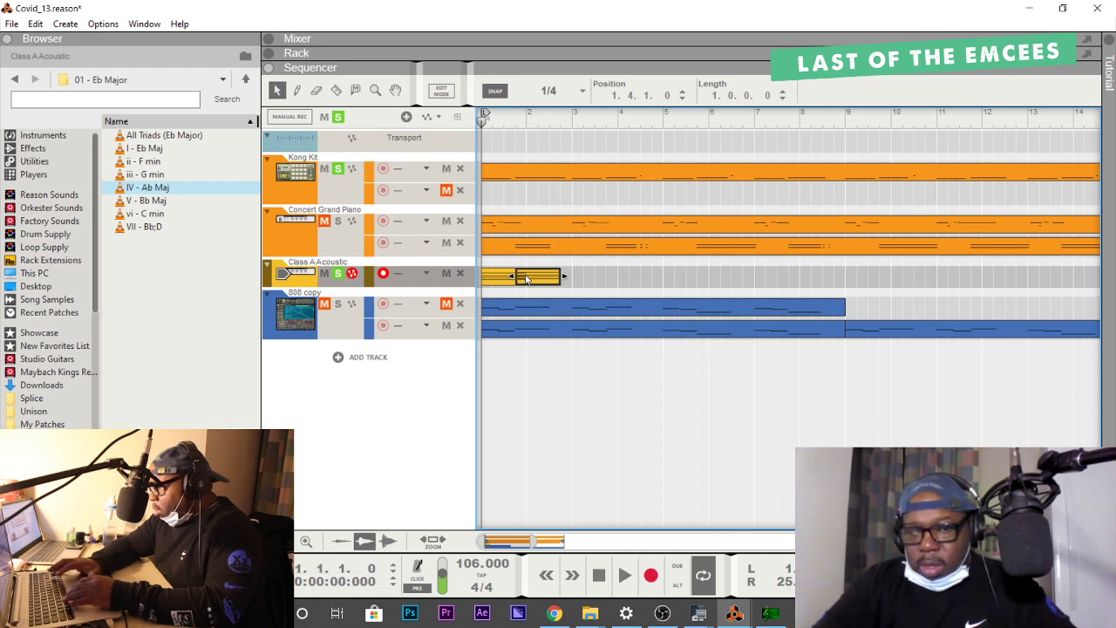
pyautogui.press('space')
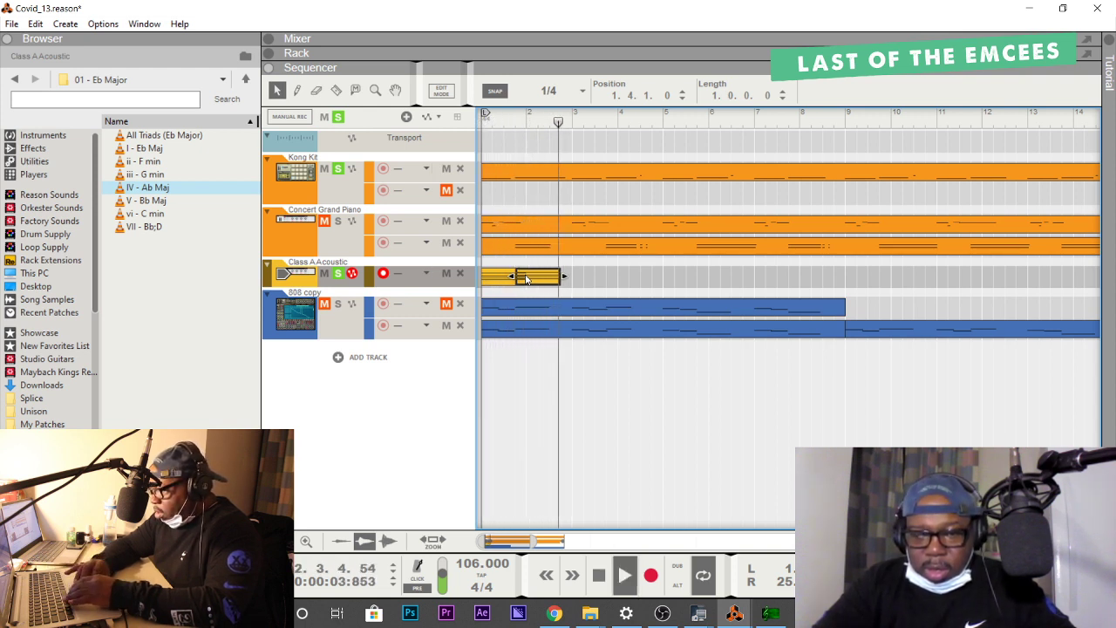
pyautogui.press('space')
pyautogui.press('space')
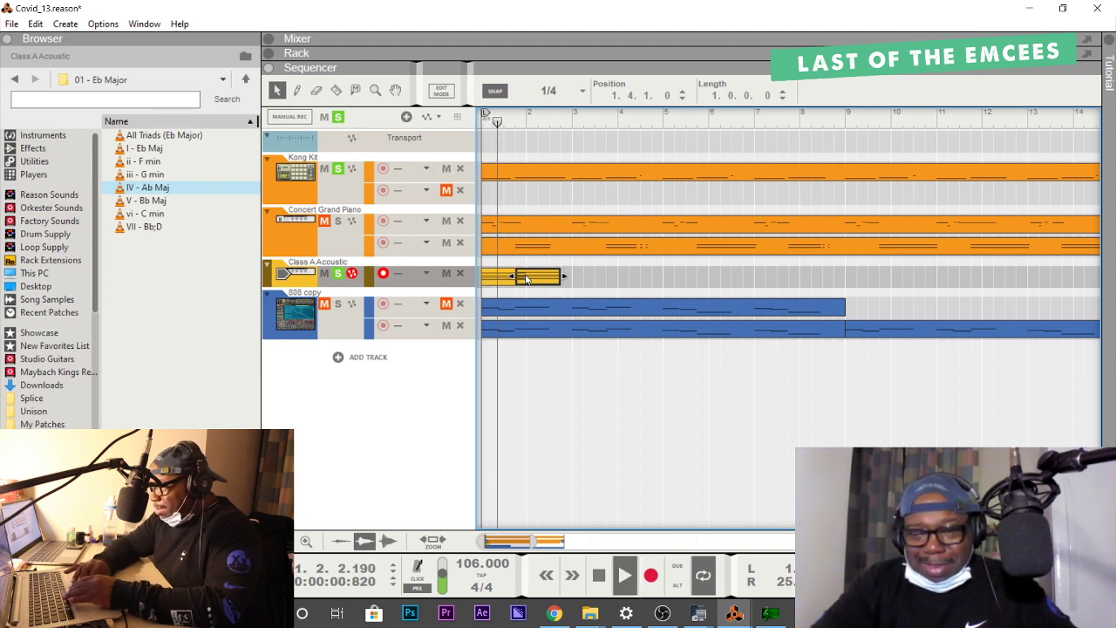
# Shorten all notes of the G min clip to 0.2.3.0 so they end at the clip boundary, and audition the change.
pyautogui.doubleClick(527, 277)
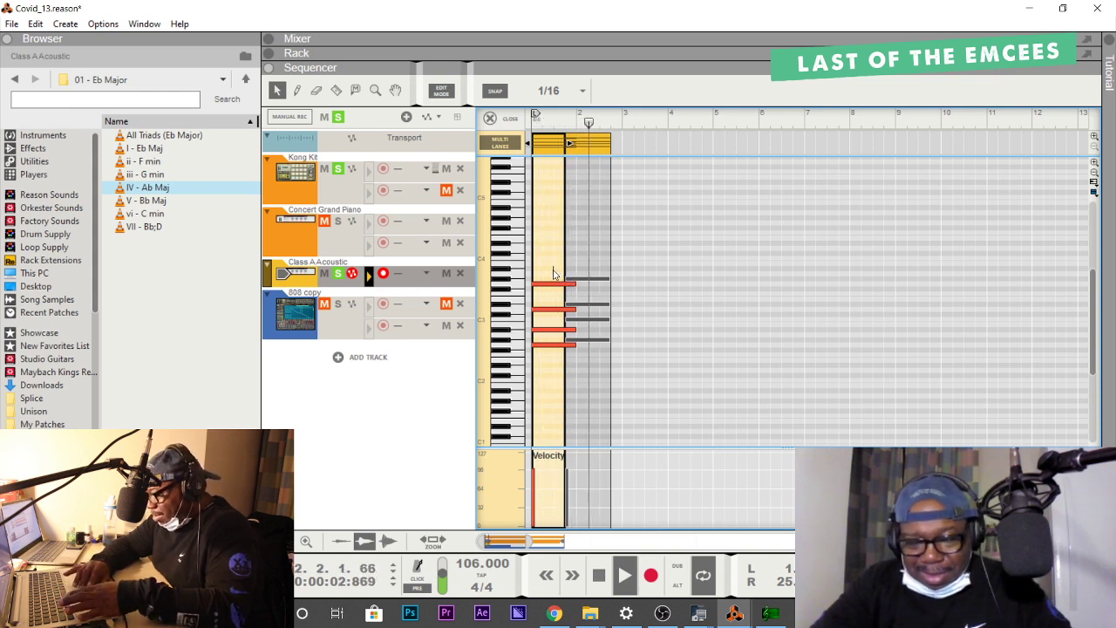
pyautogui.moveTo(553, 274); pyautogui.dragTo(528, 349)
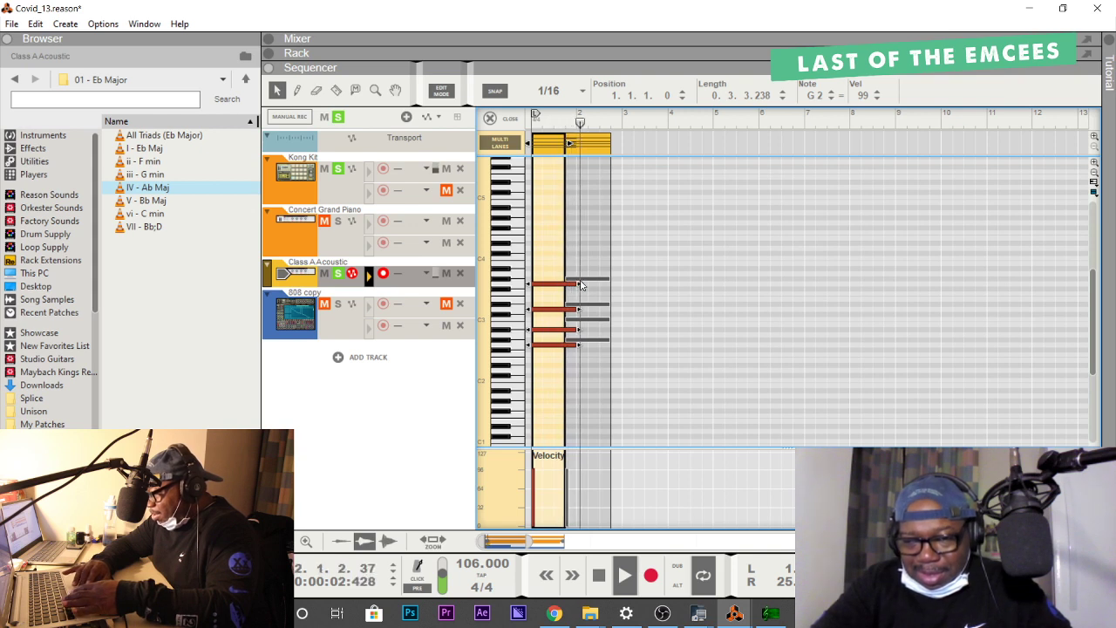
pyautogui.moveTo(580, 284); pyautogui.dragTo(565, 285)
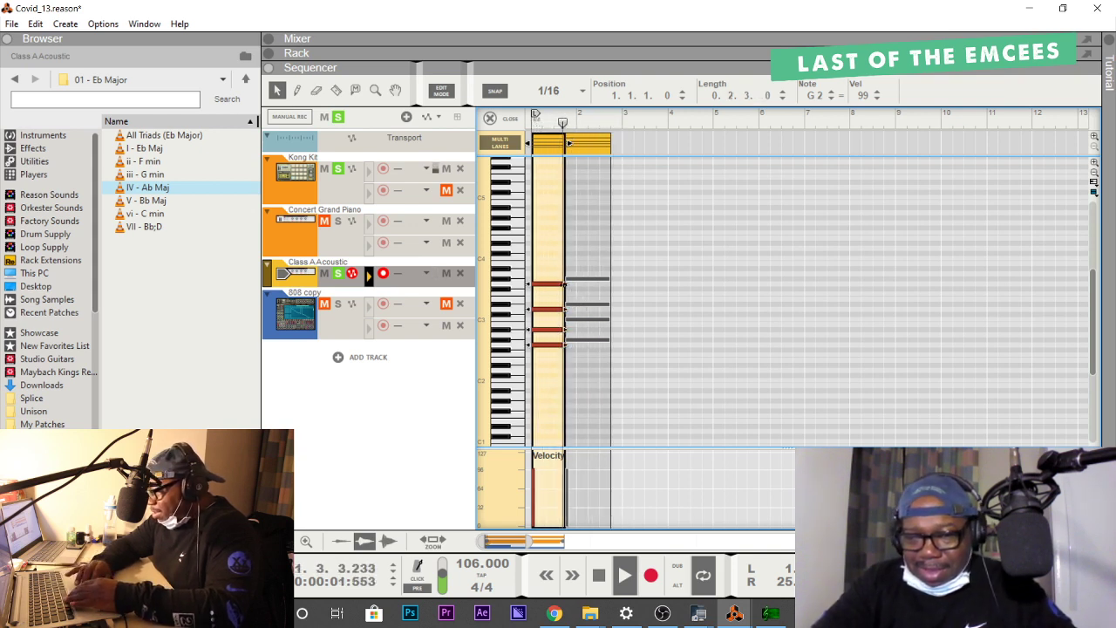
pyautogui.press('space')
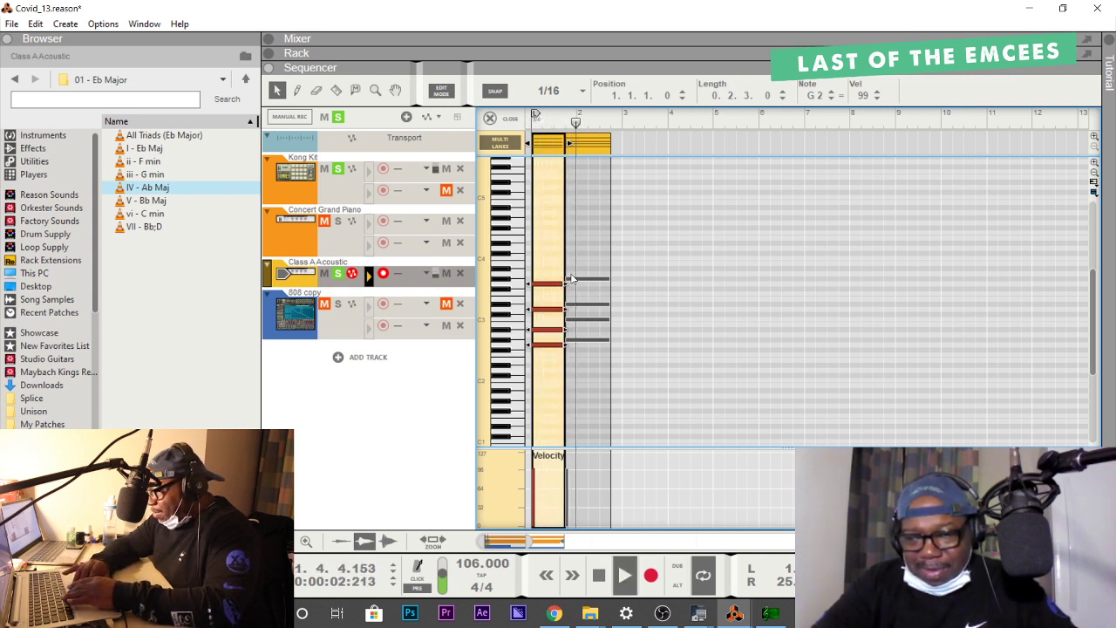
pyautogui.press('space')
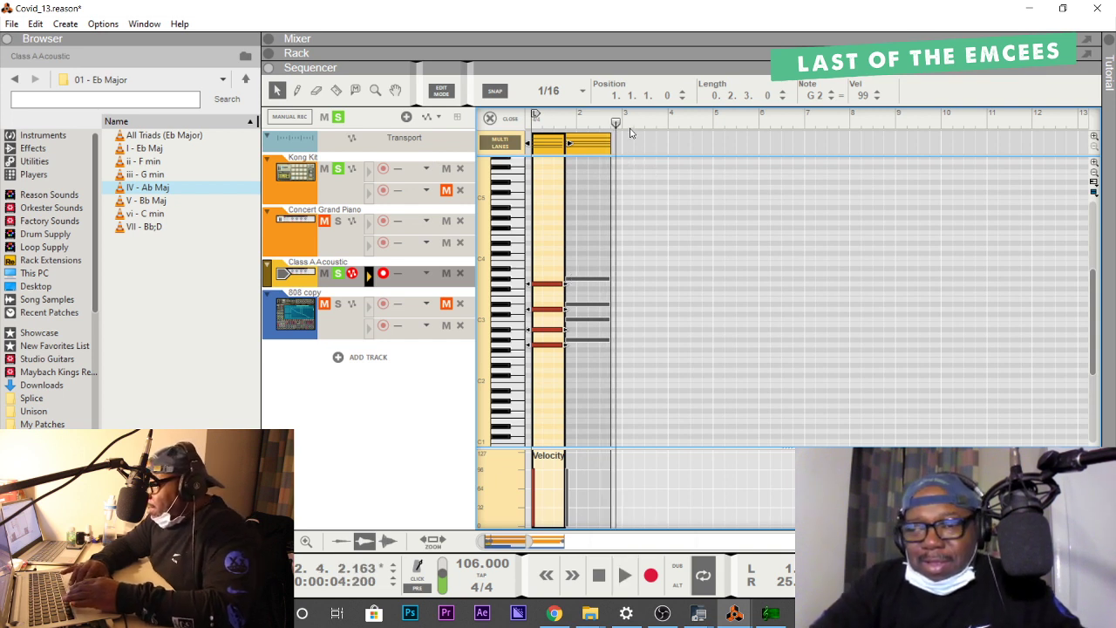
# Set the note editor's snap to Bar and copy the G min and Ab Maj clips together to bar 3 of the Class A Acoustic track.
pyautogui.moveTo(617, 123); pyautogui.dragTo(620, 124)
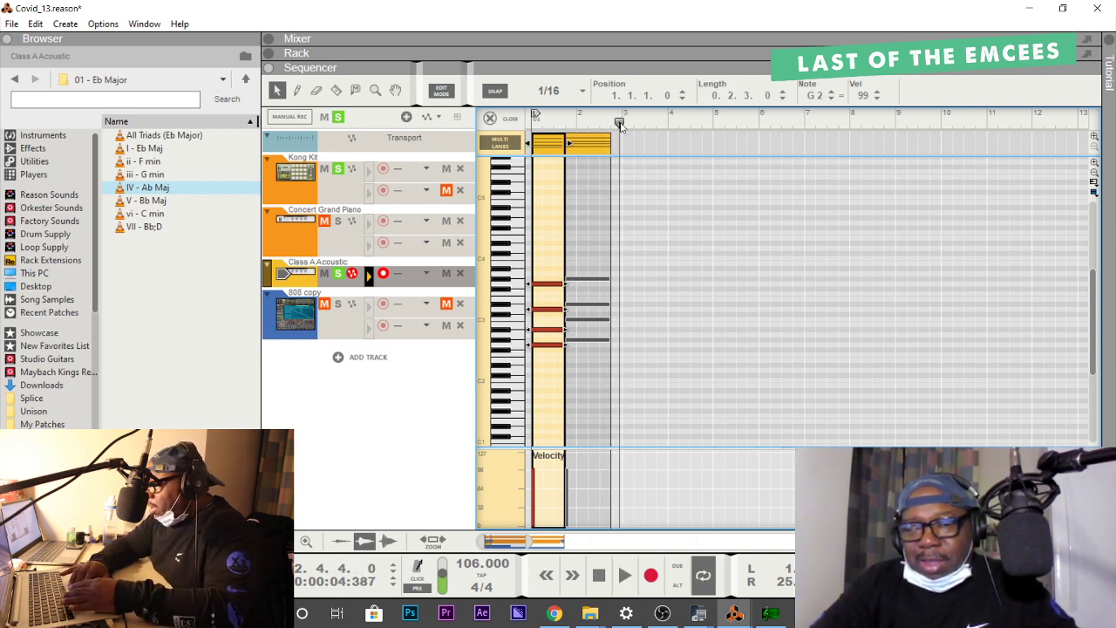
pyautogui.click(568, 92)
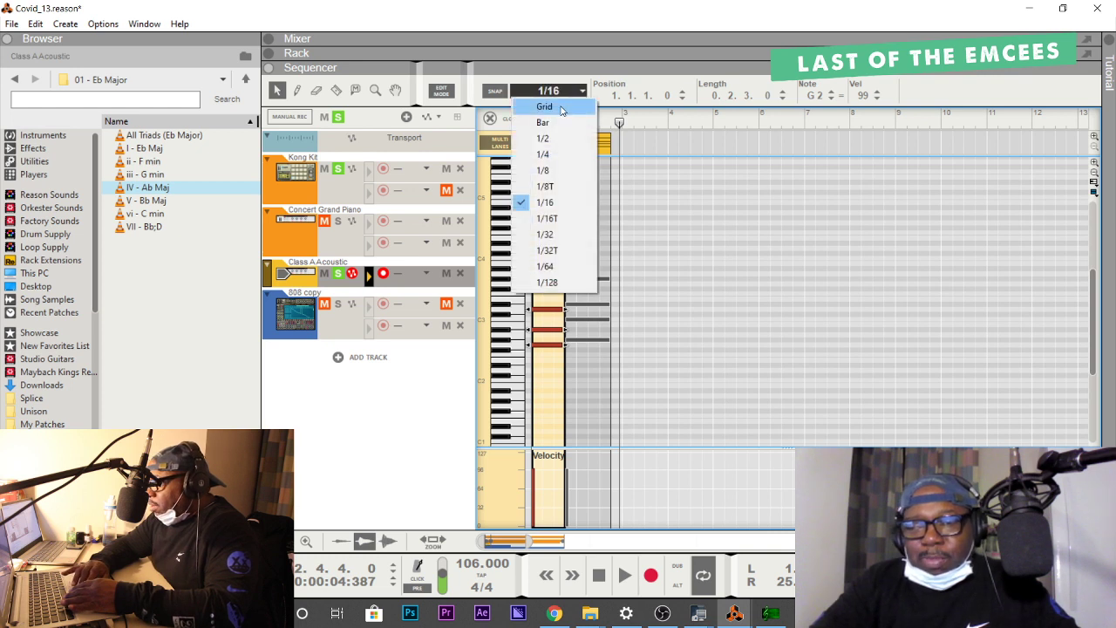
pyautogui.click(558, 127)
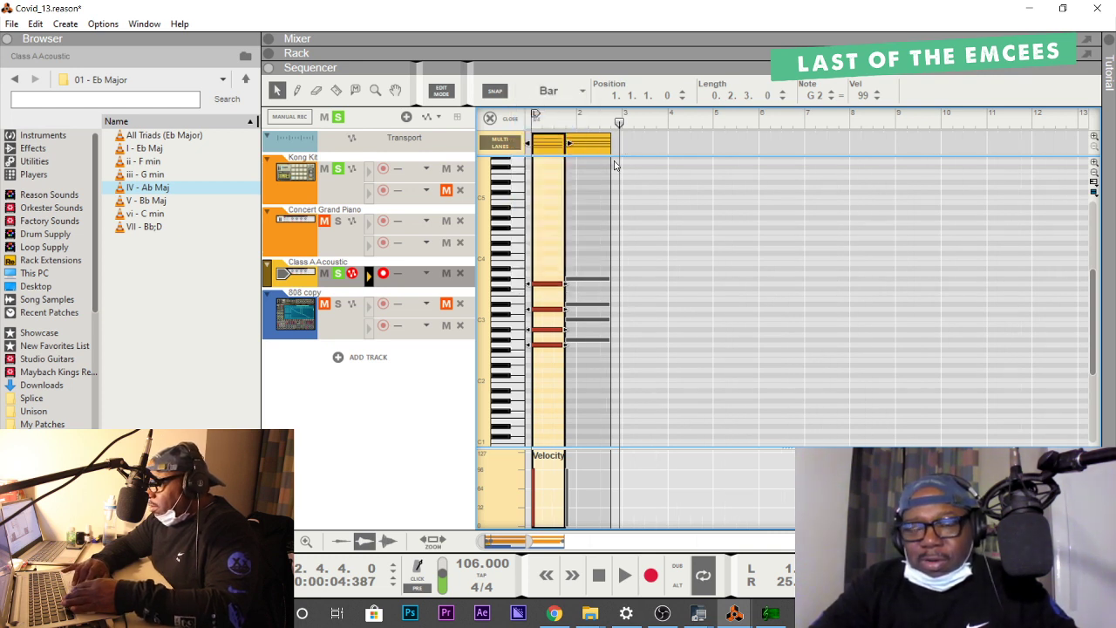
pyautogui.click(565, 142)
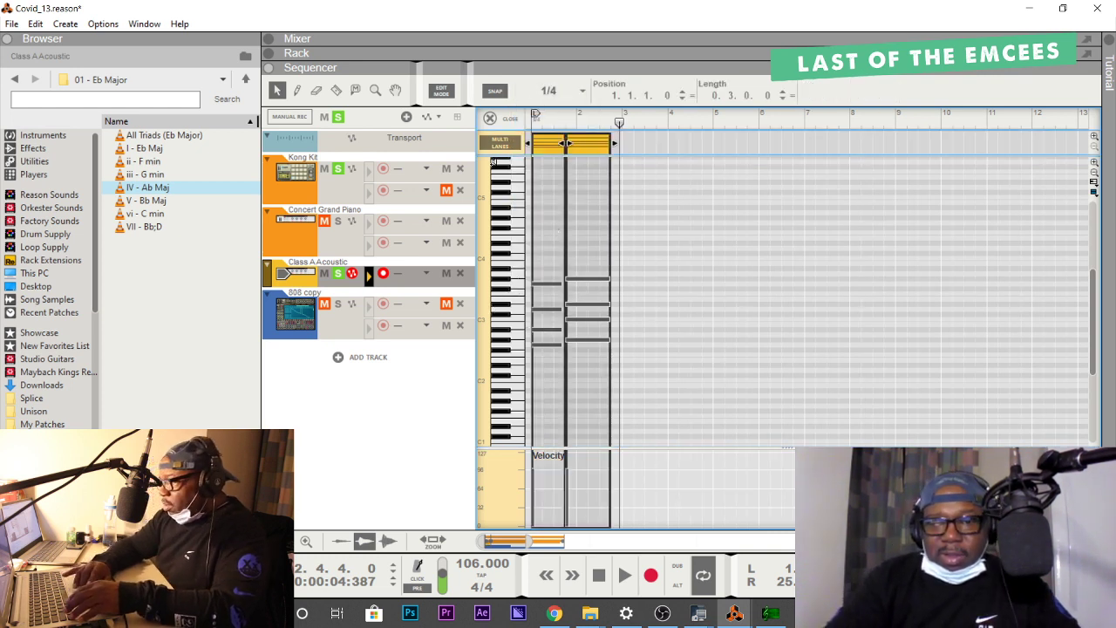
pyautogui.click(491, 120)
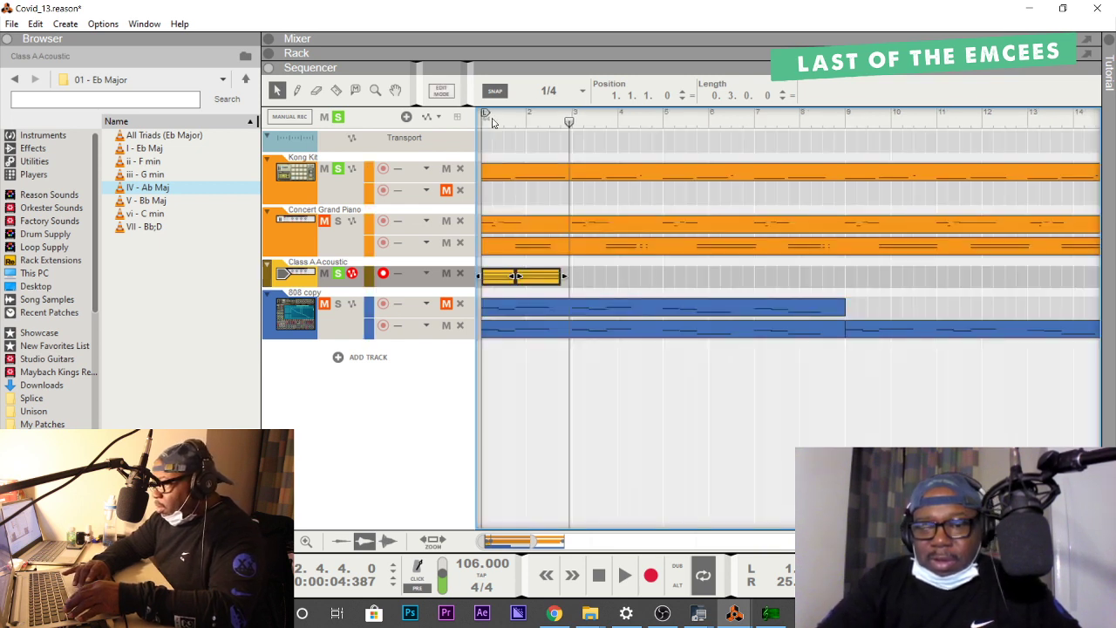
pyautogui.press('y')
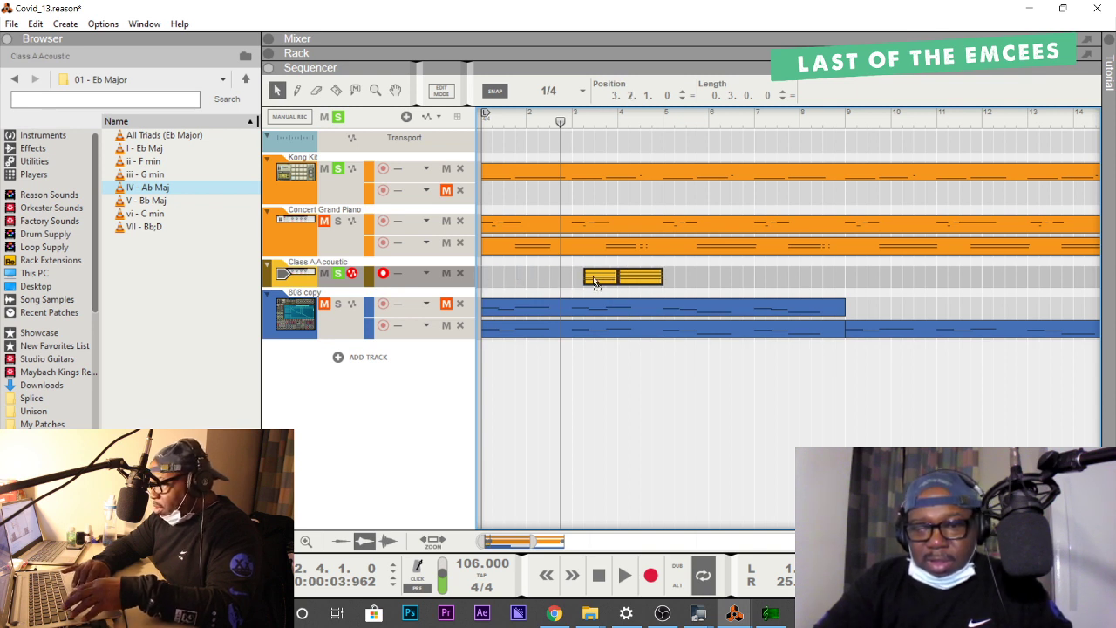
pyautogui.moveTo(576, 275); pyautogui.dragTo(598, 296)
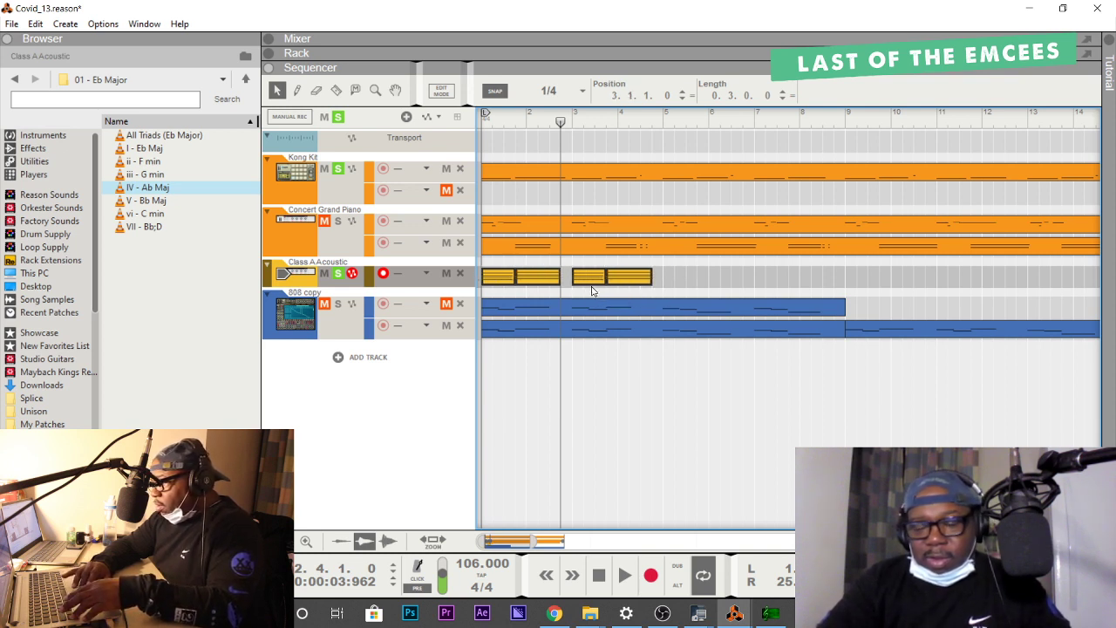
# Audition the repeated chord progression from bar 1 with the drums, and delete all chord clips from the Class A Acoustic track.
pyautogui.press('Home')
pyautogui.press('space')
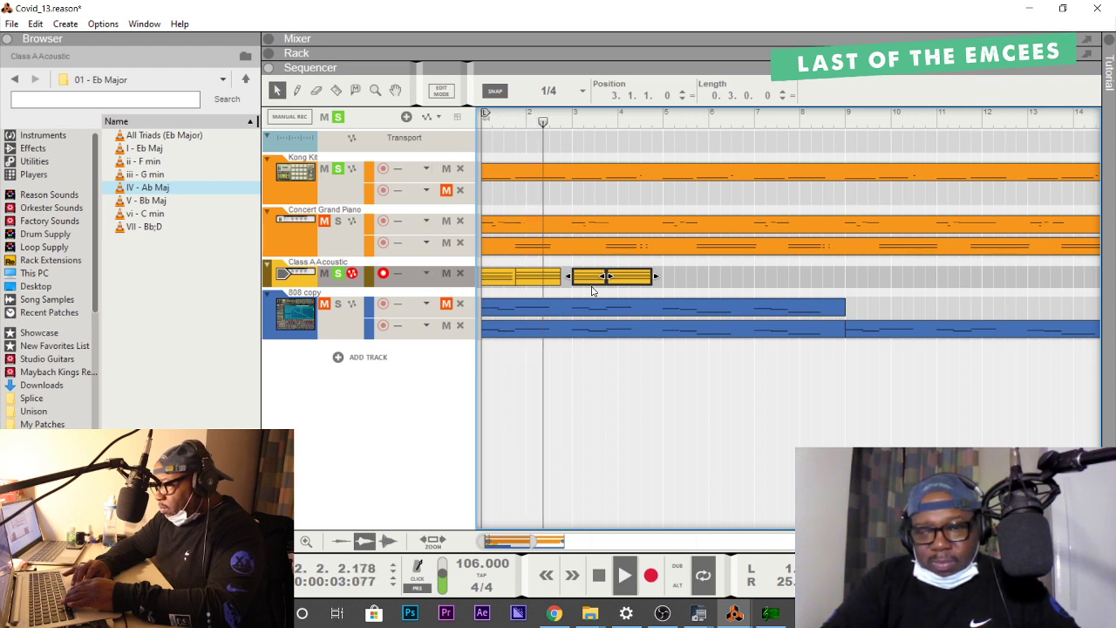
pyautogui.press('Home')
pyautogui.press('space')
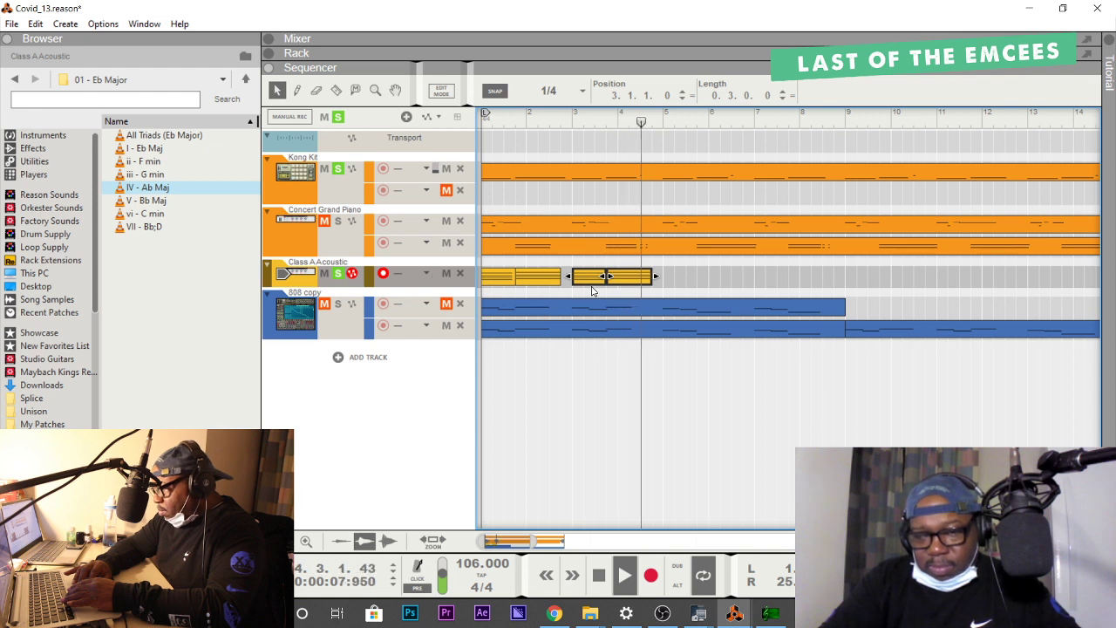
pyautogui.press('space')
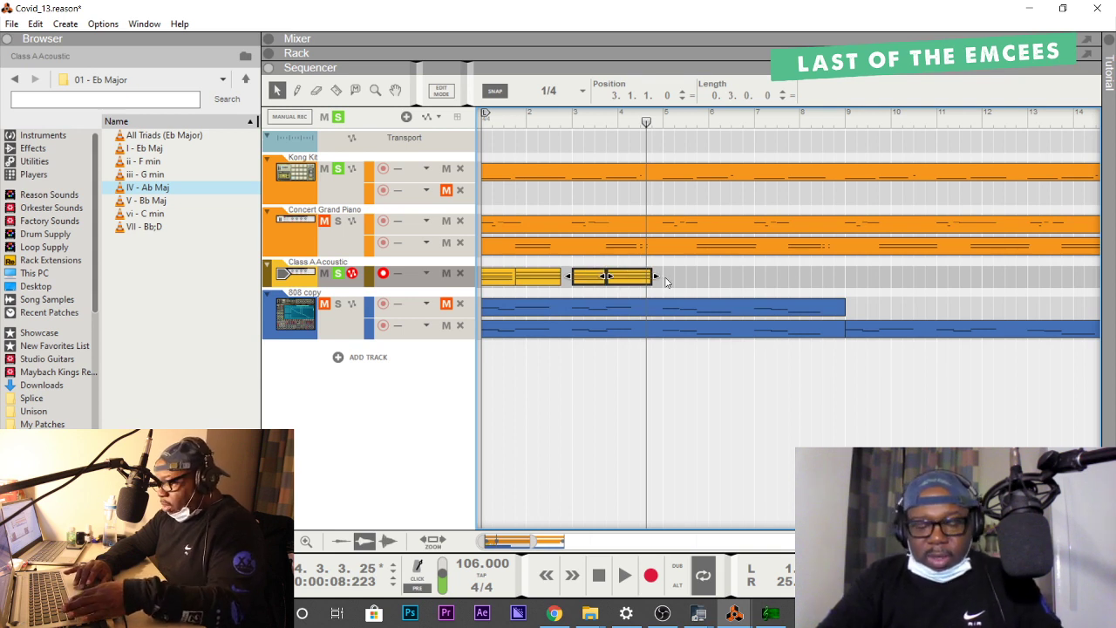
pyautogui.moveTo(666, 281); pyautogui.dragTo(491, 288)
pyautogui.press('Delete')
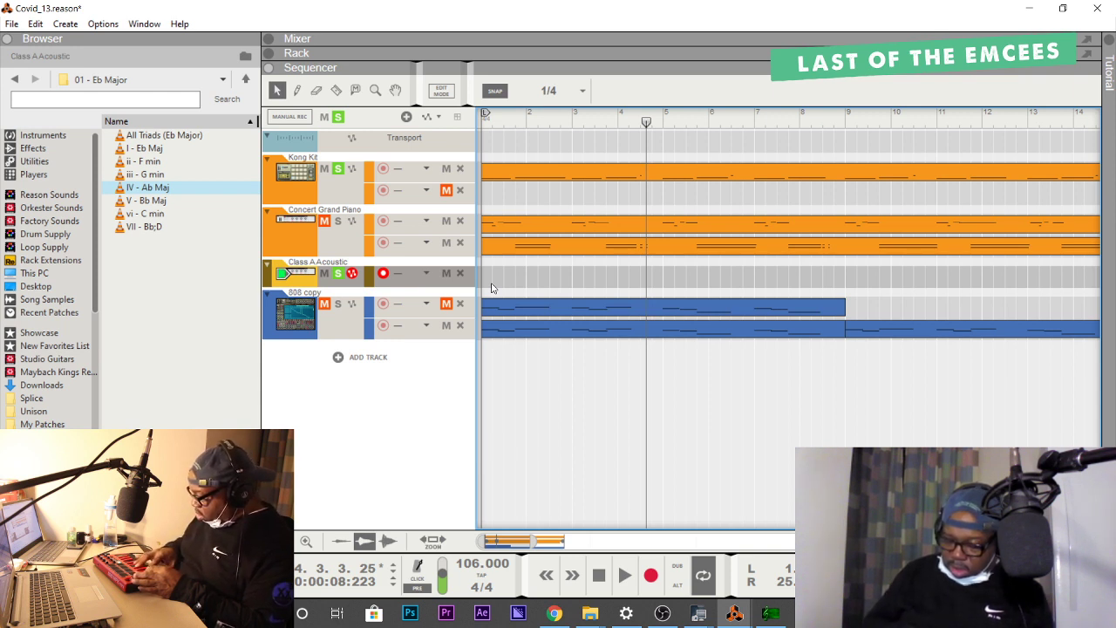
# Play the drums from bar 1 and rehearse a live guitar part on the Class A Acoustic track.
pyautogui.press('Home')
pyautogui.press('space')
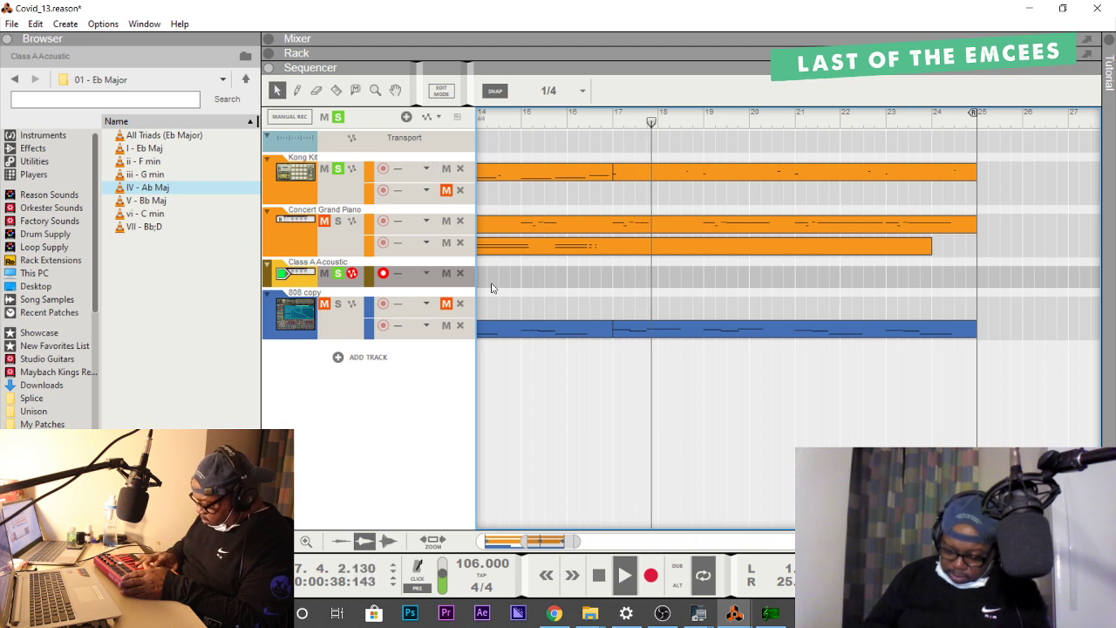
pyautogui.press('space')
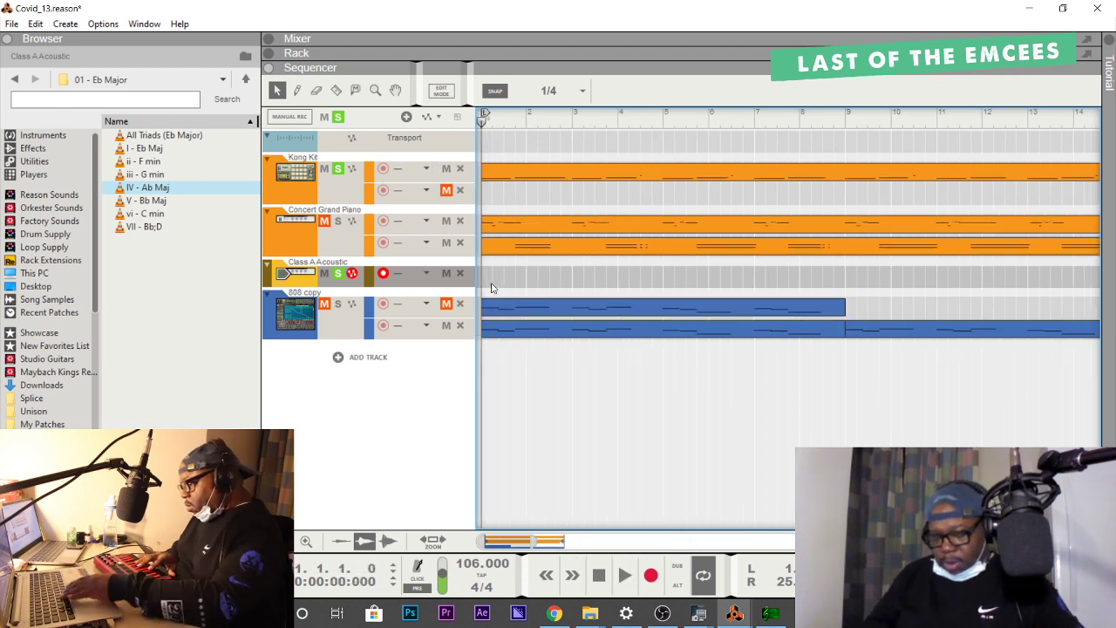
pyautogui.press('space')
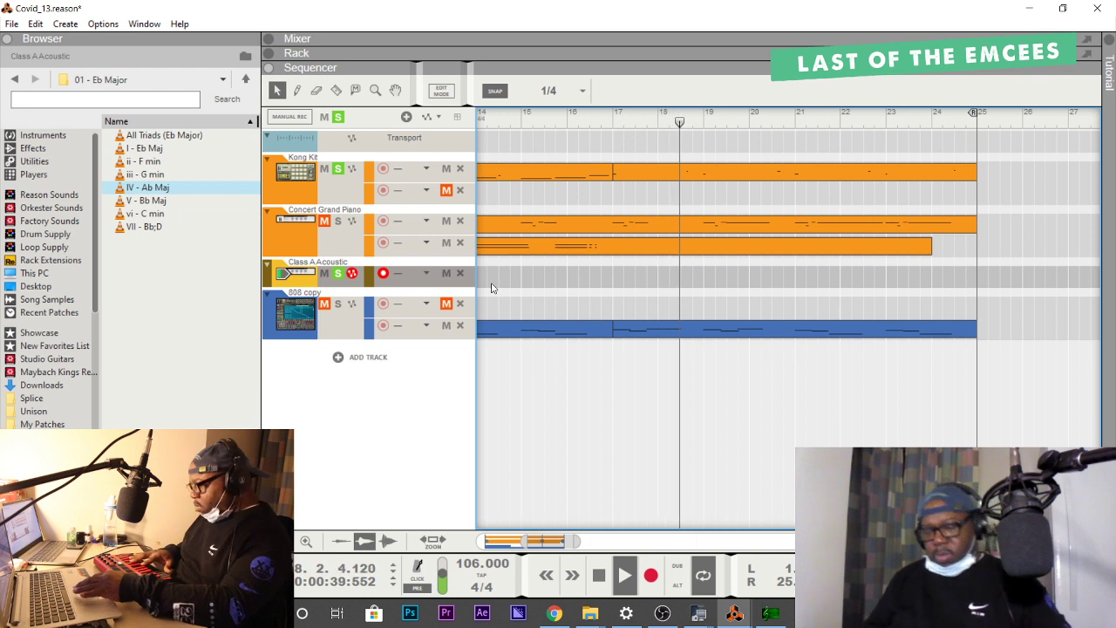
pyautogui.press('Home')
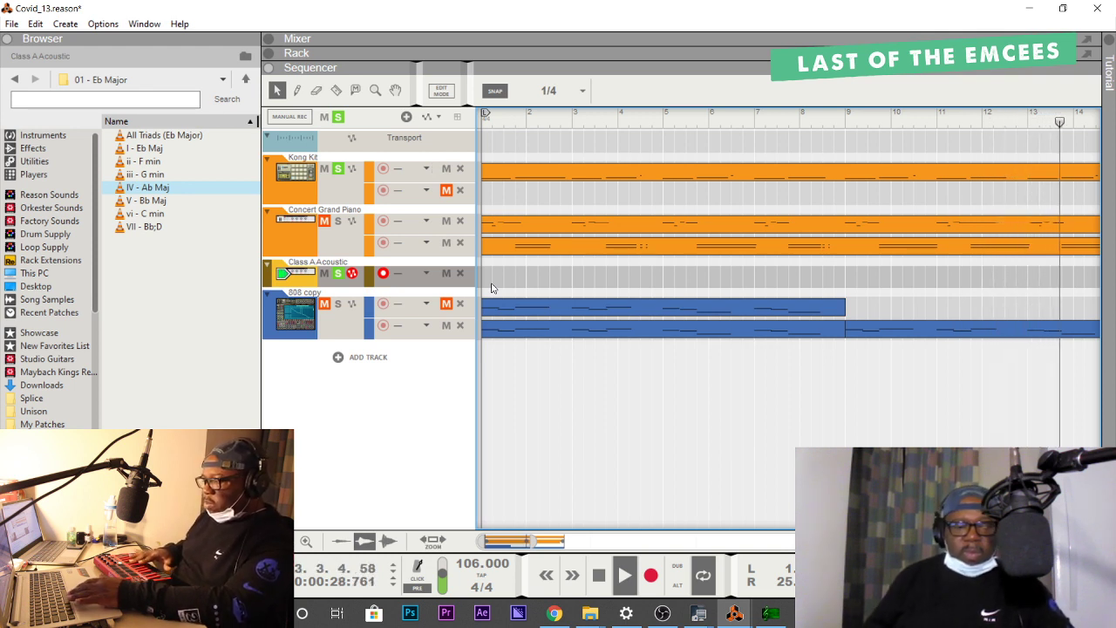
# Record a live chord performance about 19 bars long on the Class A Acoustic track, starting at bar 1.
pyautogui.press('space')
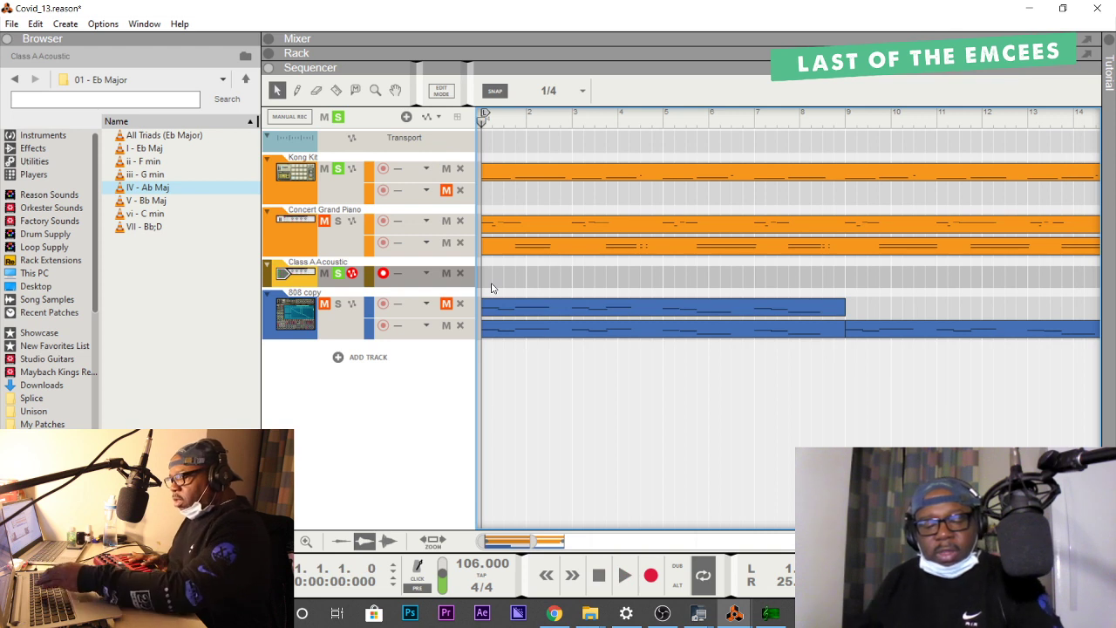
pyautogui.hotkey('ctrl', 'Return')
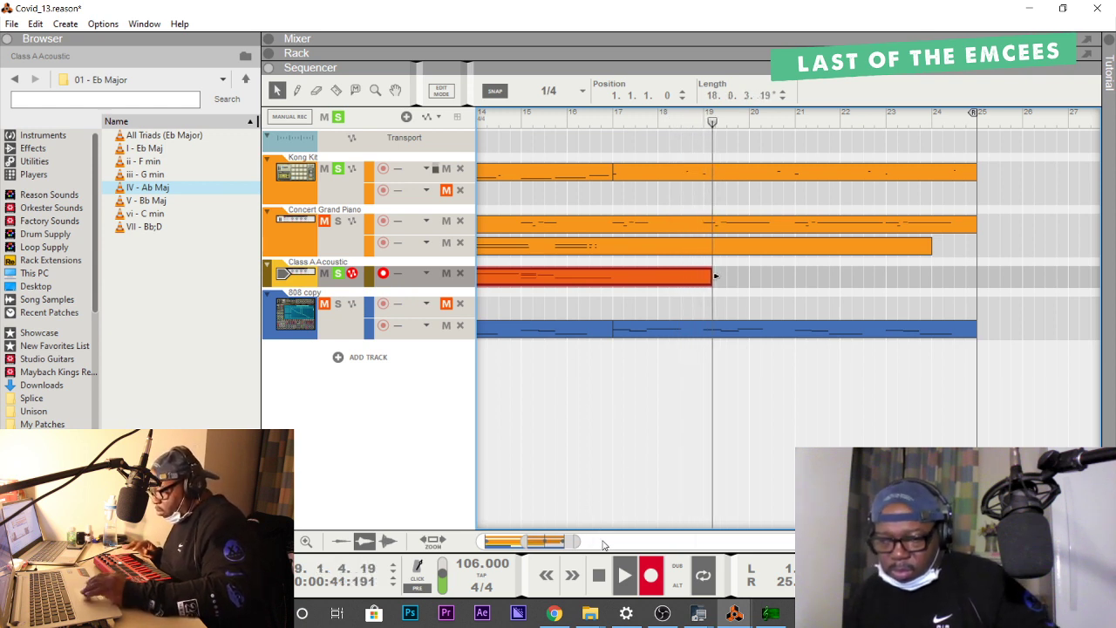
pyautogui.click(650, 575)
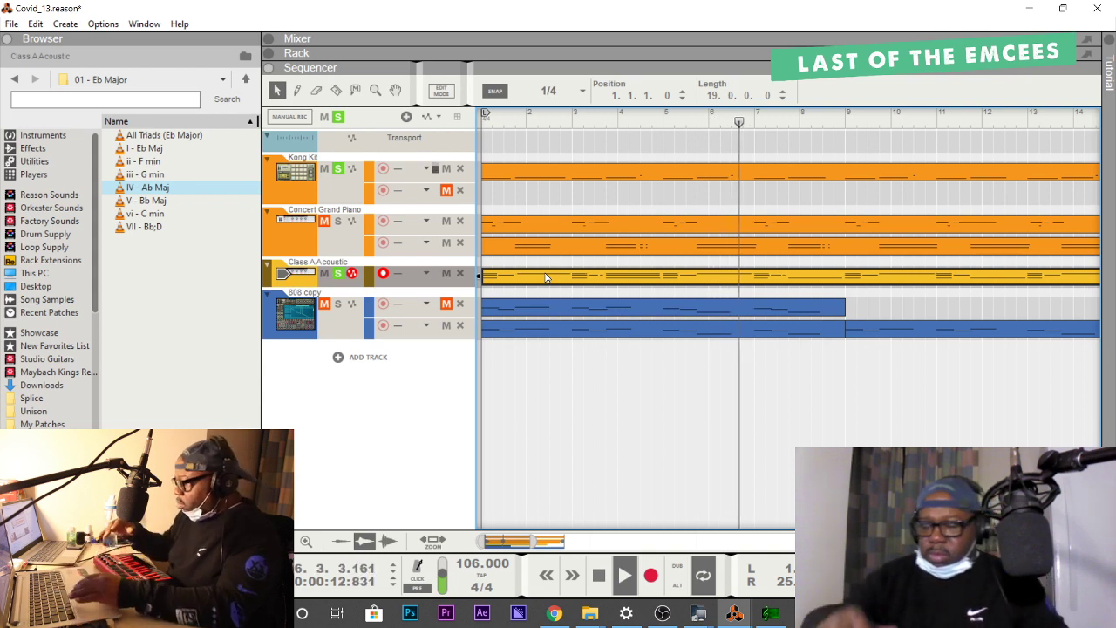
# Audition the recorded guitar part from bar 1, open its clip in the note editor, and place the playhead at bar 2.
pyautogui.press('Home')
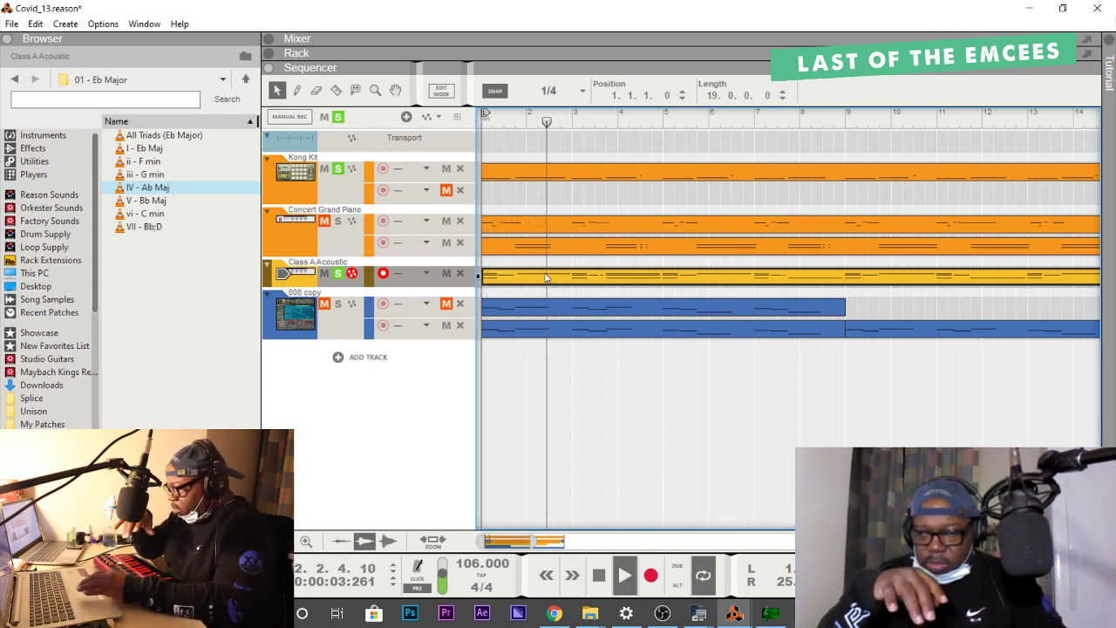
pyautogui.doubleClick(545, 277)
pyautogui.press('Home')
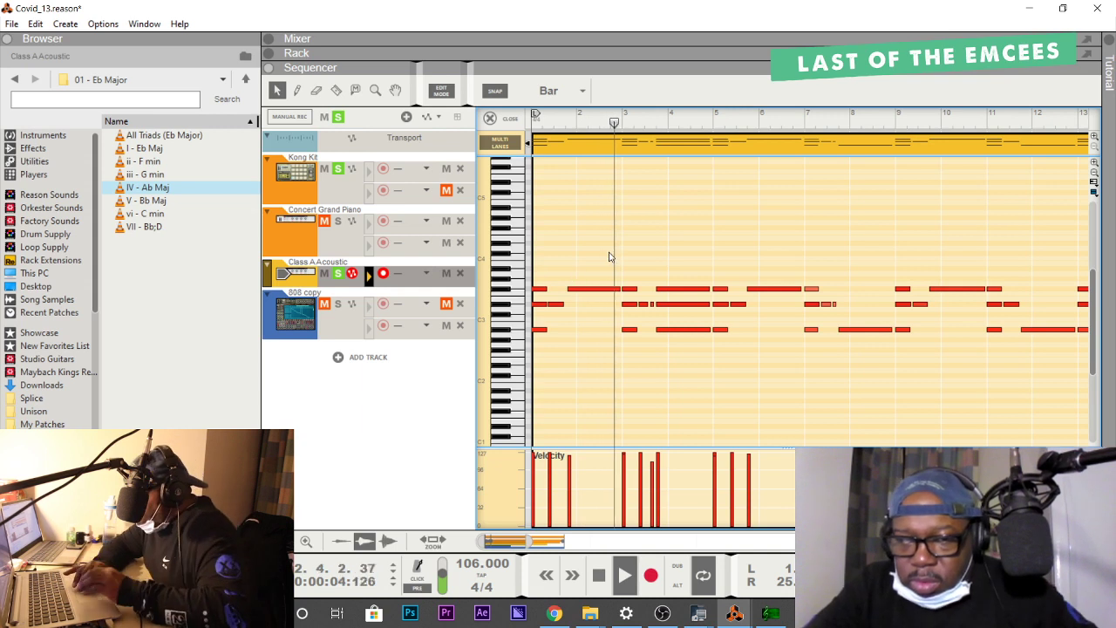
pyautogui.click(574, 119)
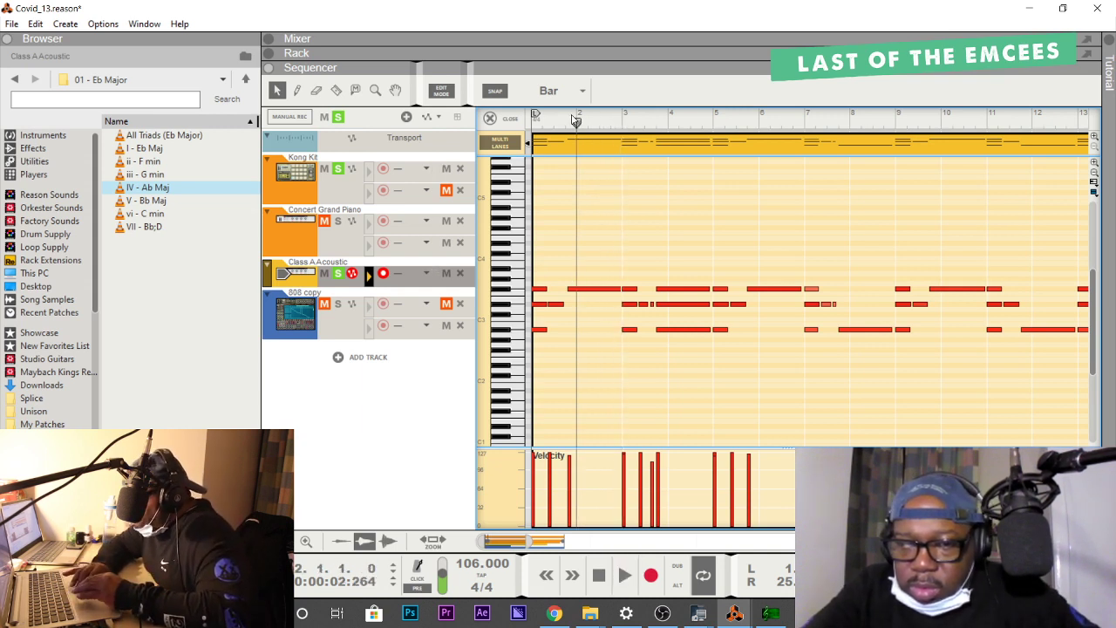
# Select the long F#3 note starting just before bar 2 and set the note editor's snap to 1/16.
pyautogui.doubleClick(577, 239)
pyautogui.doubleClick(577, 239)
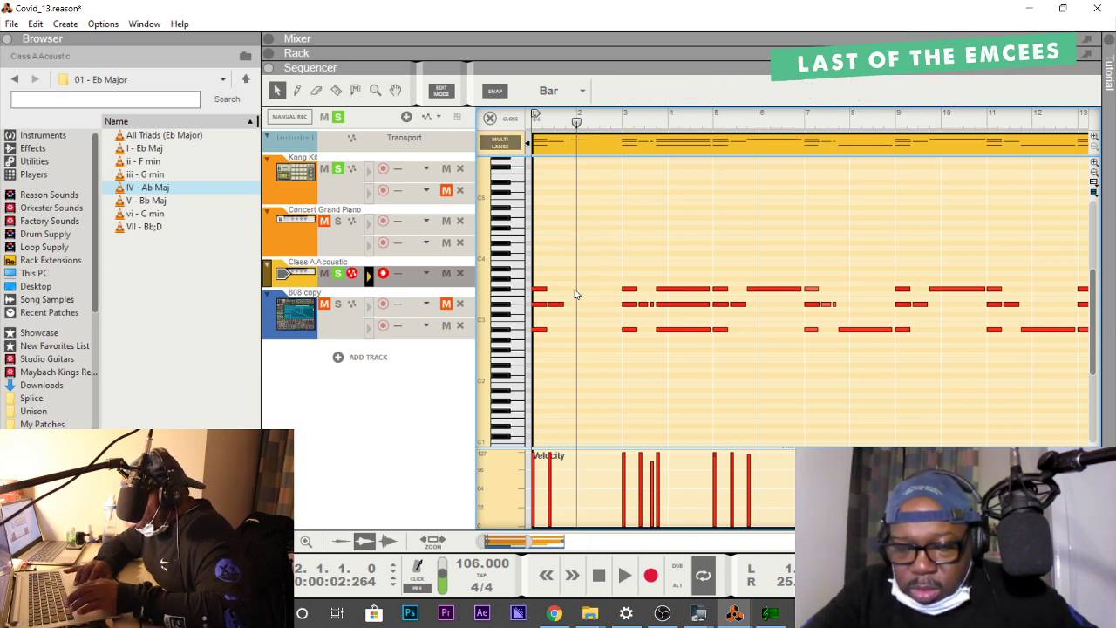
pyautogui.click(575, 290)
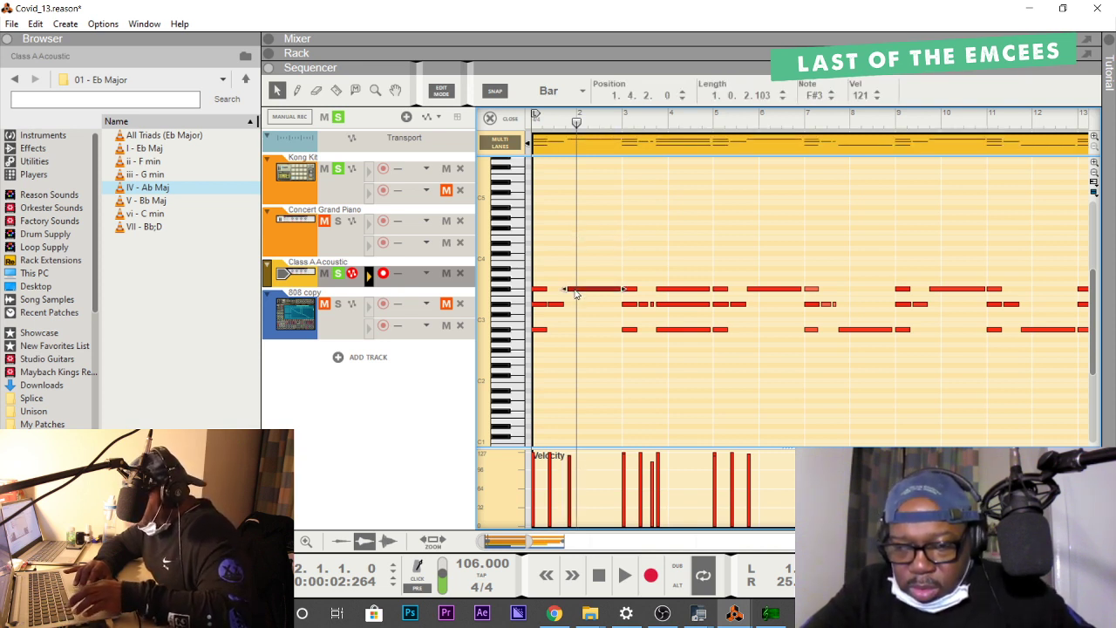
pyautogui.click(554, 92)
pyautogui.click(555, 202)
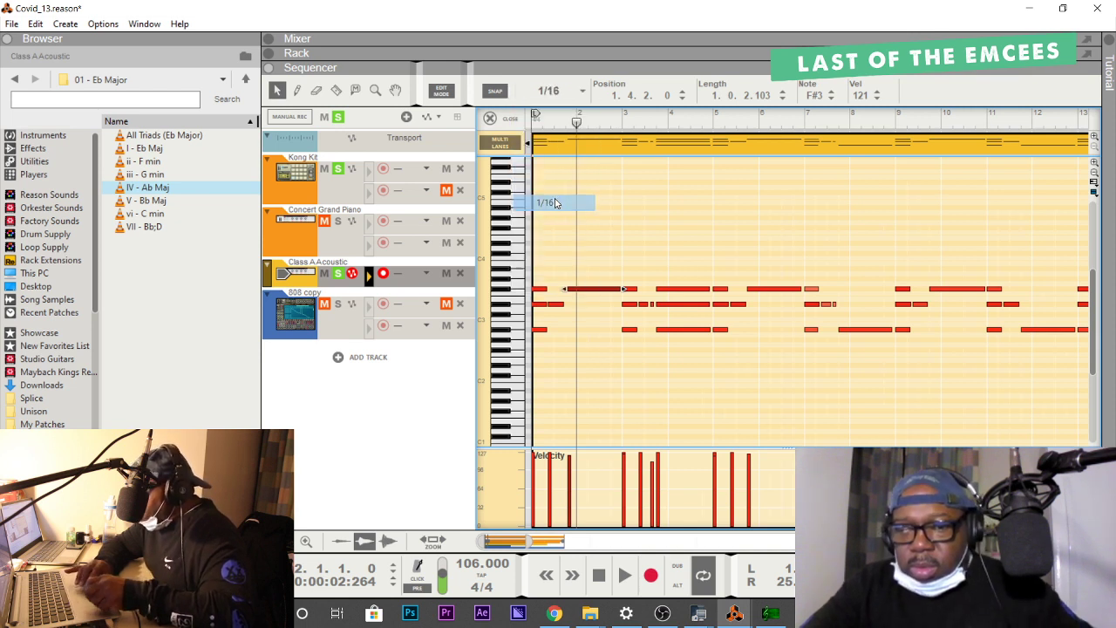
# Select the Class A Acoustic track and bring up its track commands.
pyautogui.click(268, 273)
pyautogui.rightClick(268, 273)
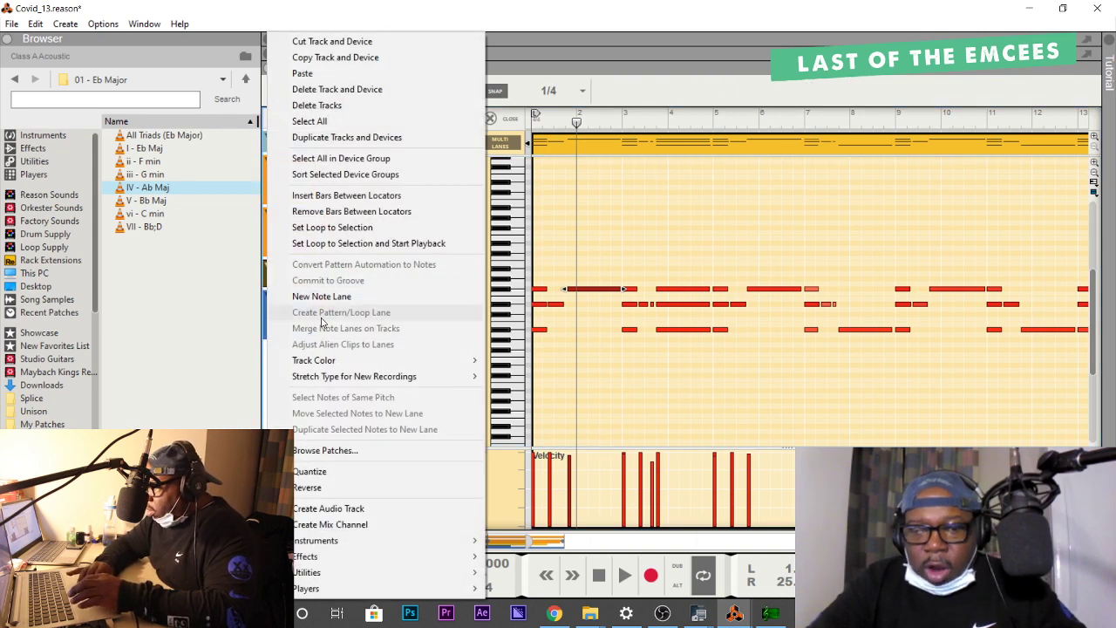
# Set the Class A Acoustic track's color to Dark Green.
pyautogui.moveTo(332, 365)
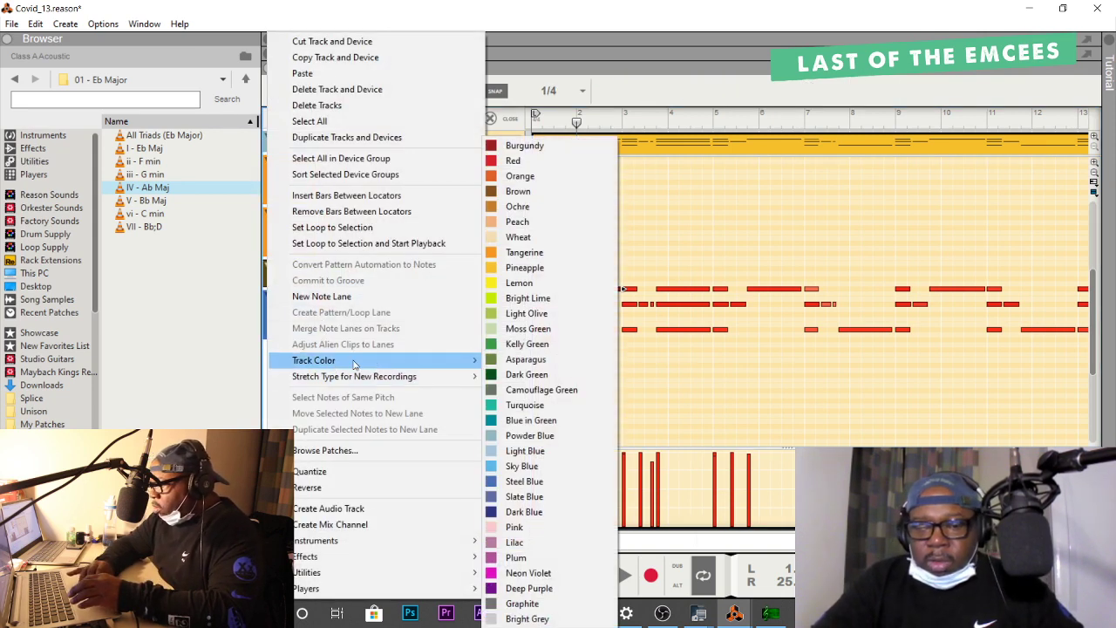
pyautogui.click(576, 381)
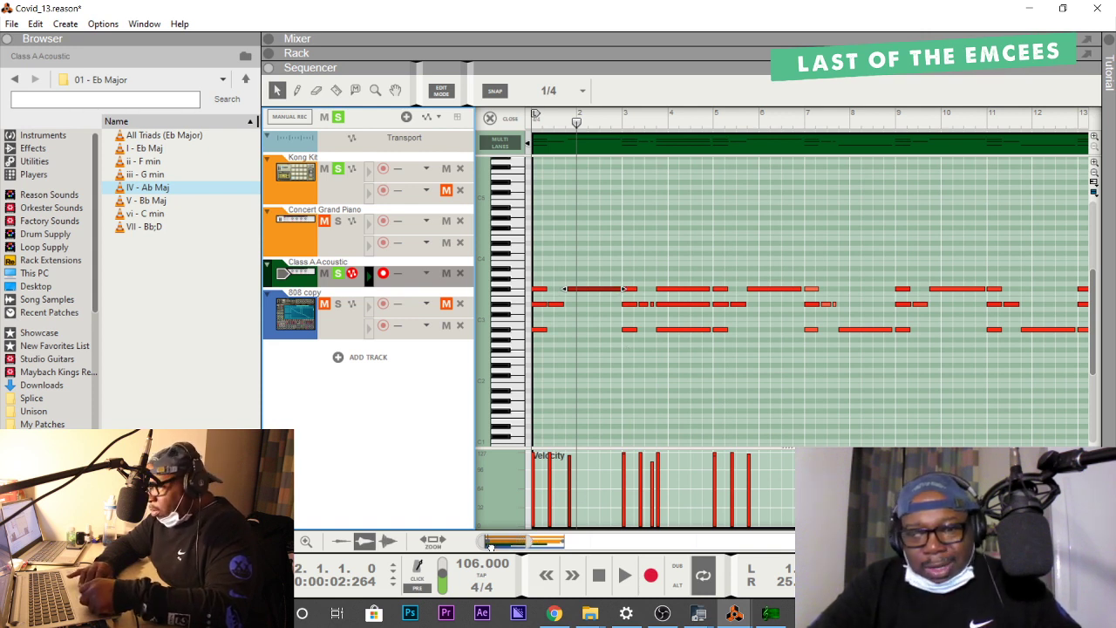
# Play the guitar part and move the long F#3 note near the end of bar 1 to position 1.4.1.0.
pyautogui.press('space')
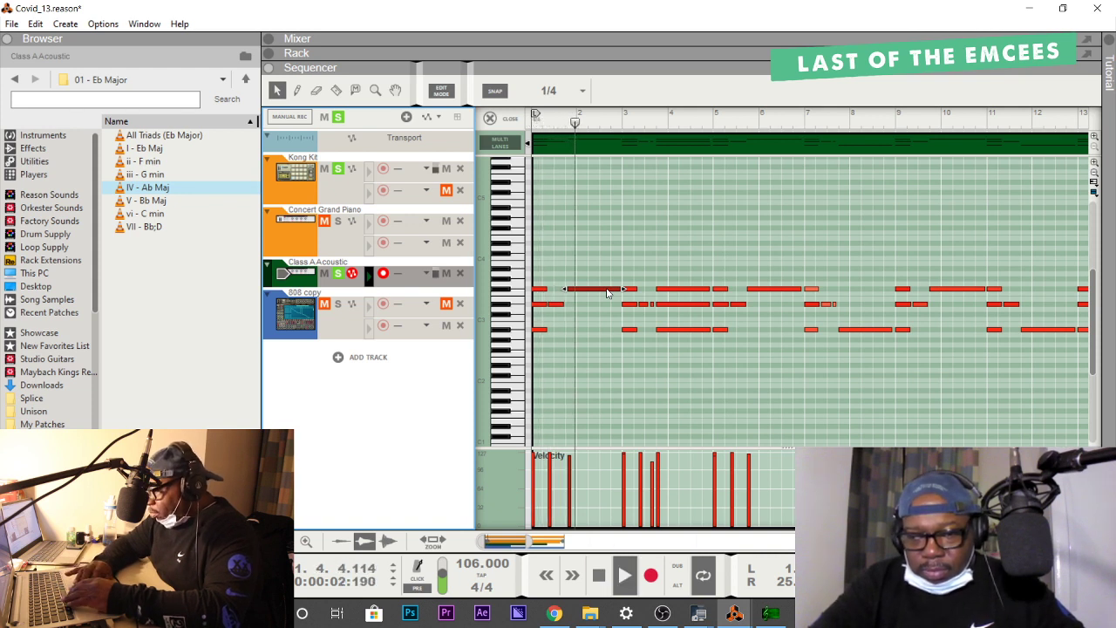
pyautogui.press('space')
pyautogui.click(591, 292)
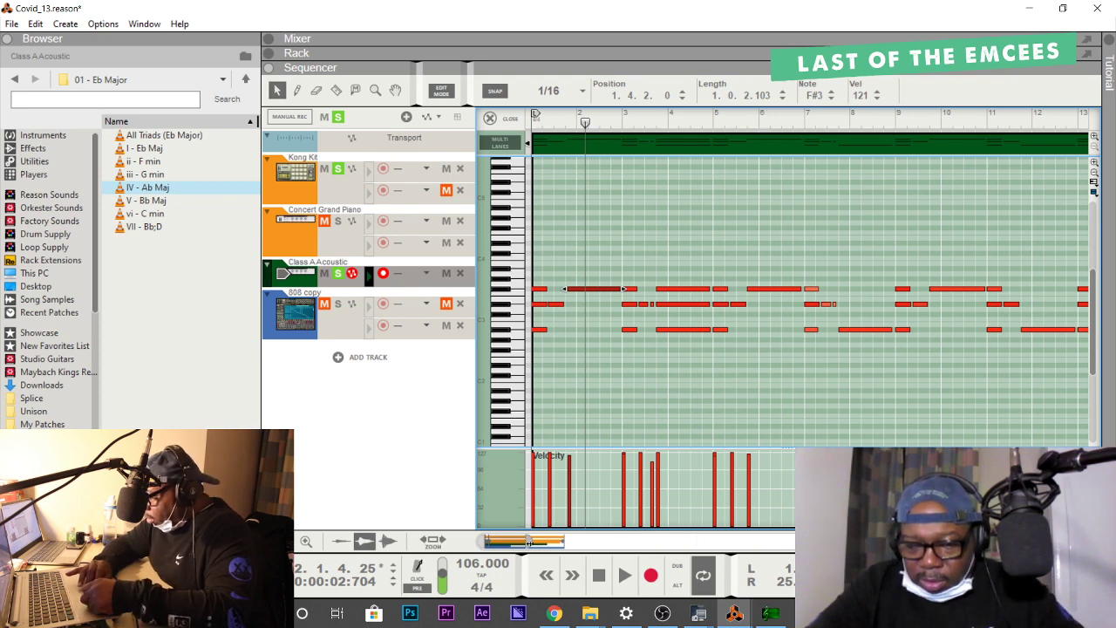
pyautogui.moveTo(528, 542); pyautogui.dragTo(478, 529)
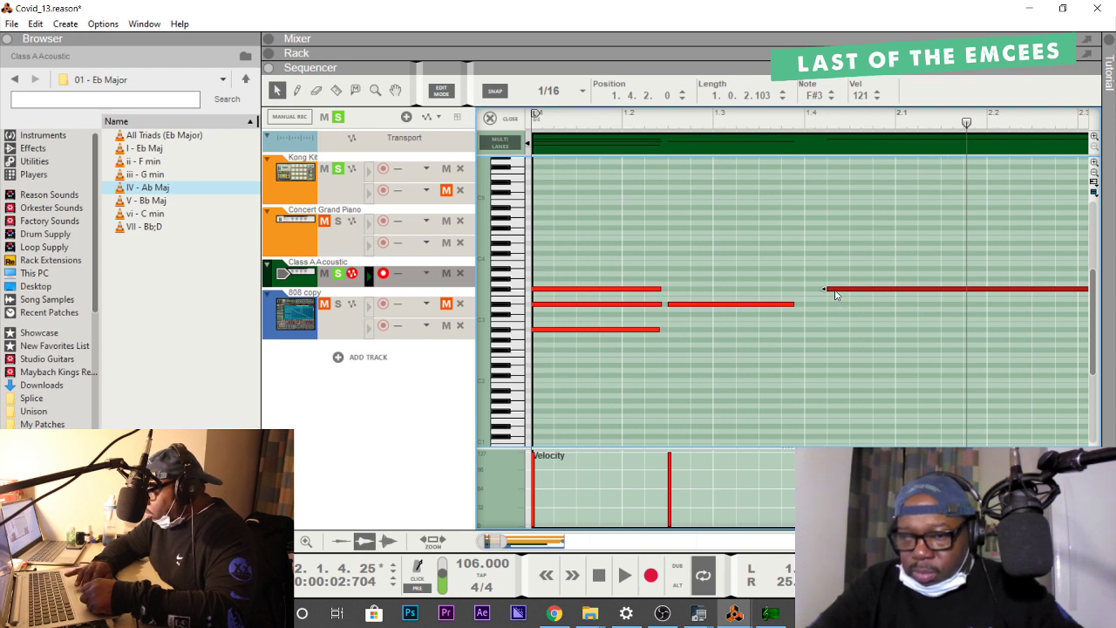
# Play back the guitar part, restarting from bar 3, and listen for notes that need correcting up to bar 12.
pyautogui.press('space')
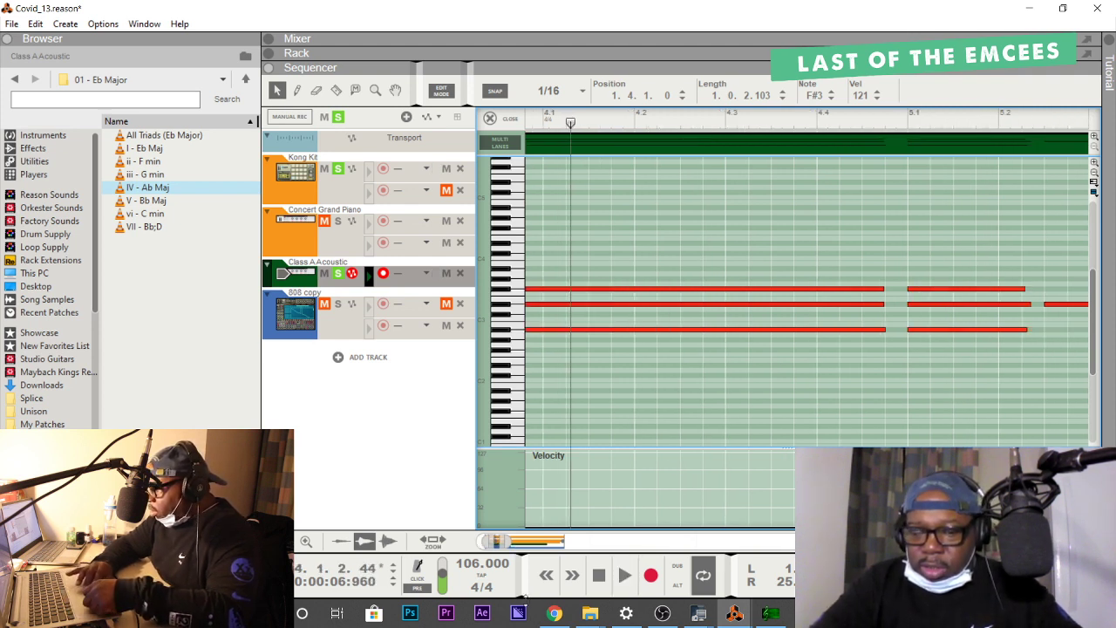
pyautogui.scroll(-1, 508, 543)
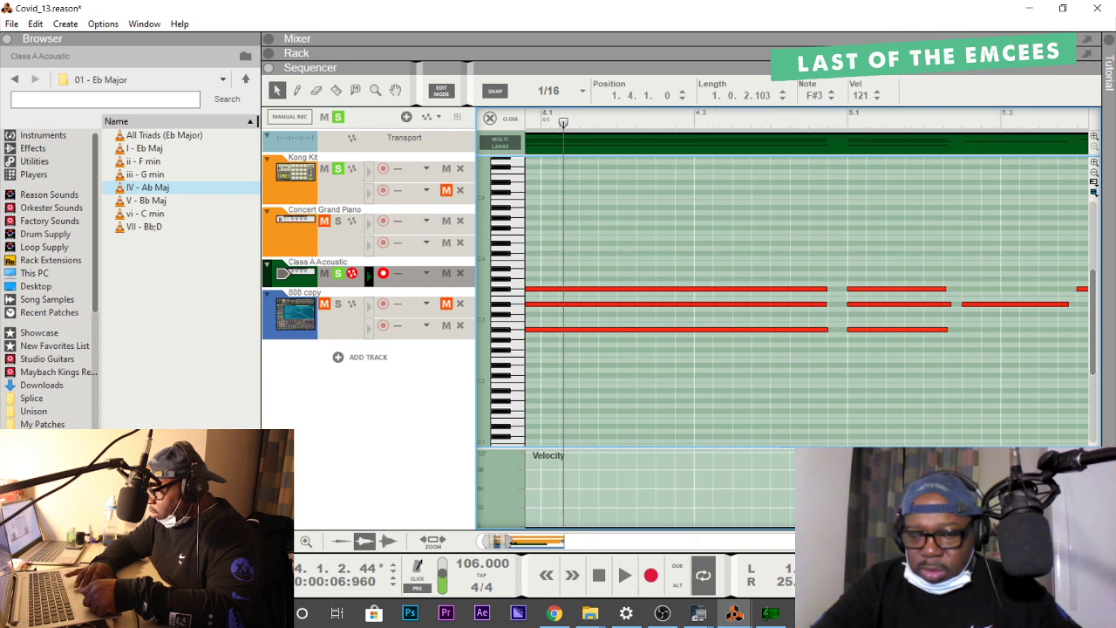
pyautogui.moveTo(484, 543); pyautogui.dragTo(476, 547)
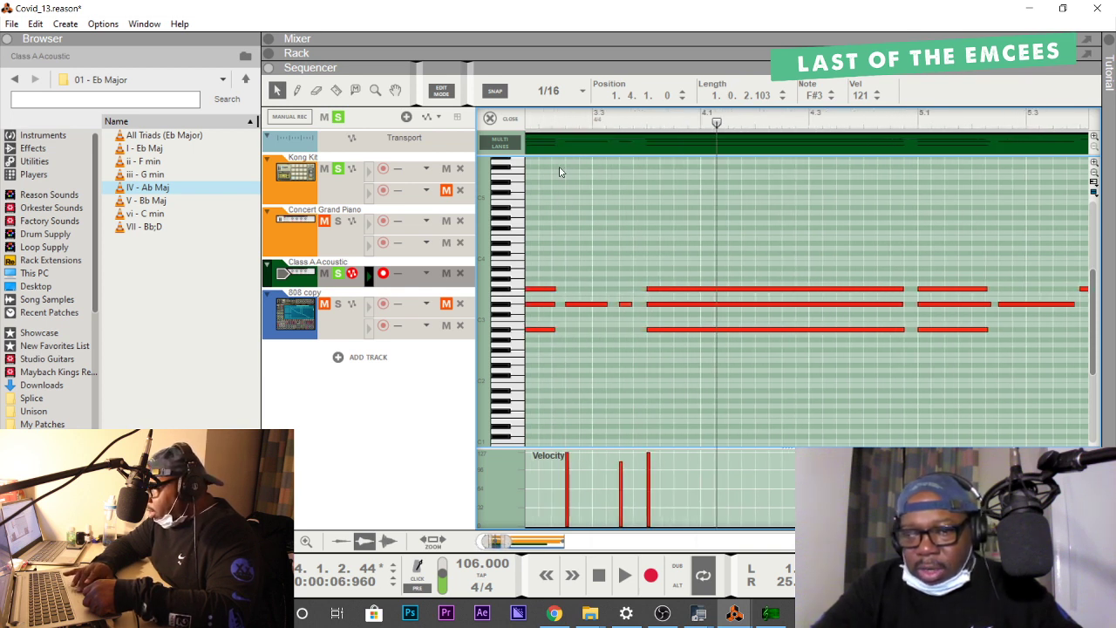
pyautogui.press('space')
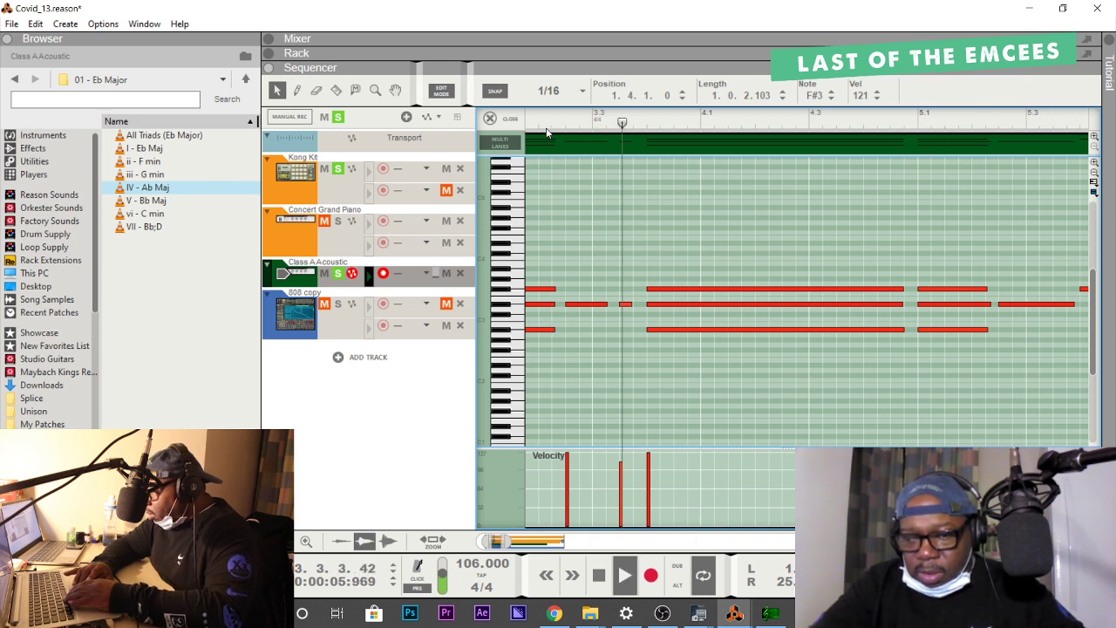
pyautogui.press('space')
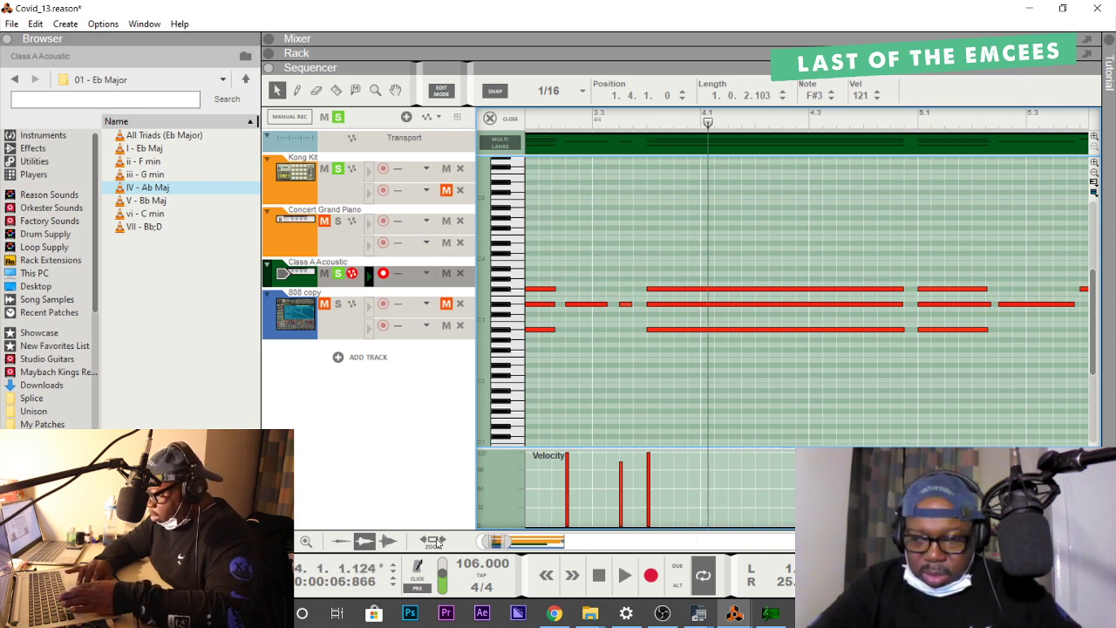
pyautogui.moveTo(496, 543); pyautogui.dragTo(494, 543)
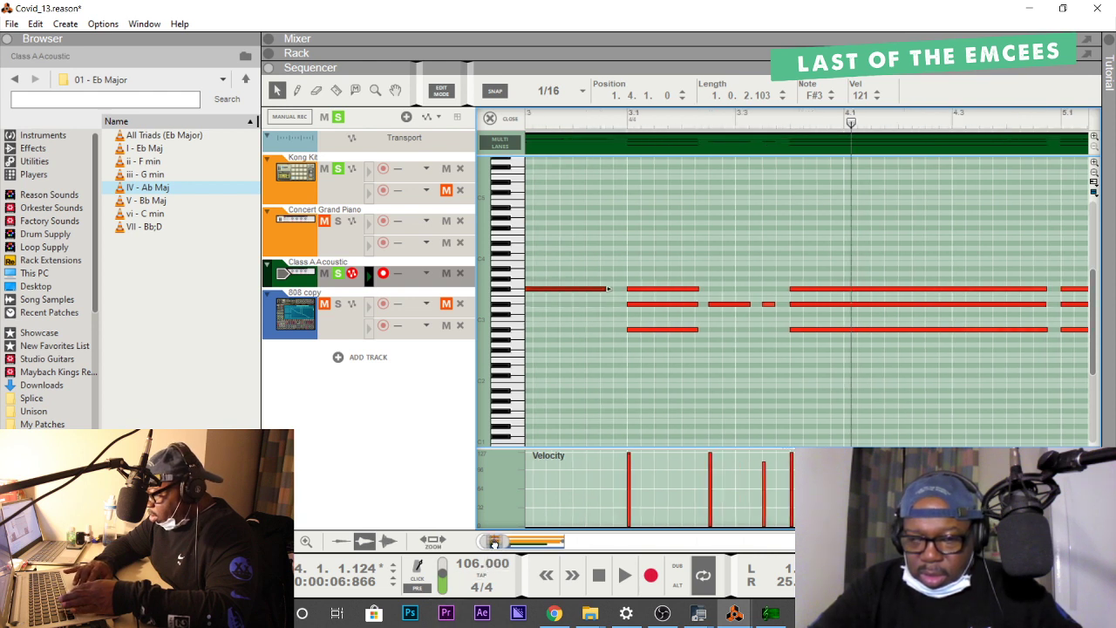
pyautogui.click(633, 125)
pyautogui.press('space')
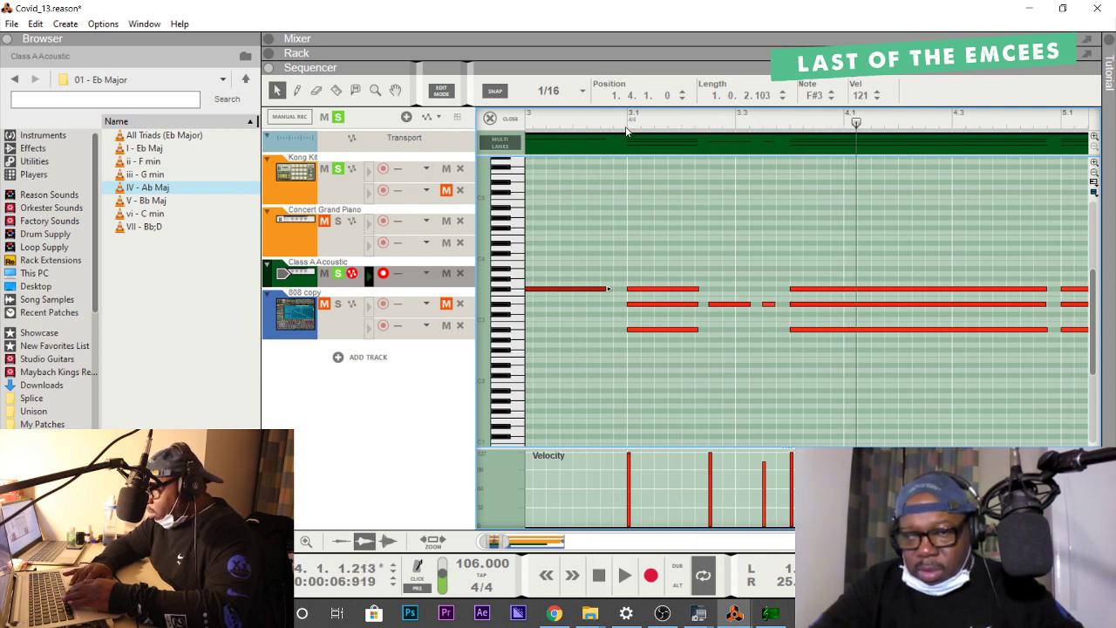
pyautogui.press('space')
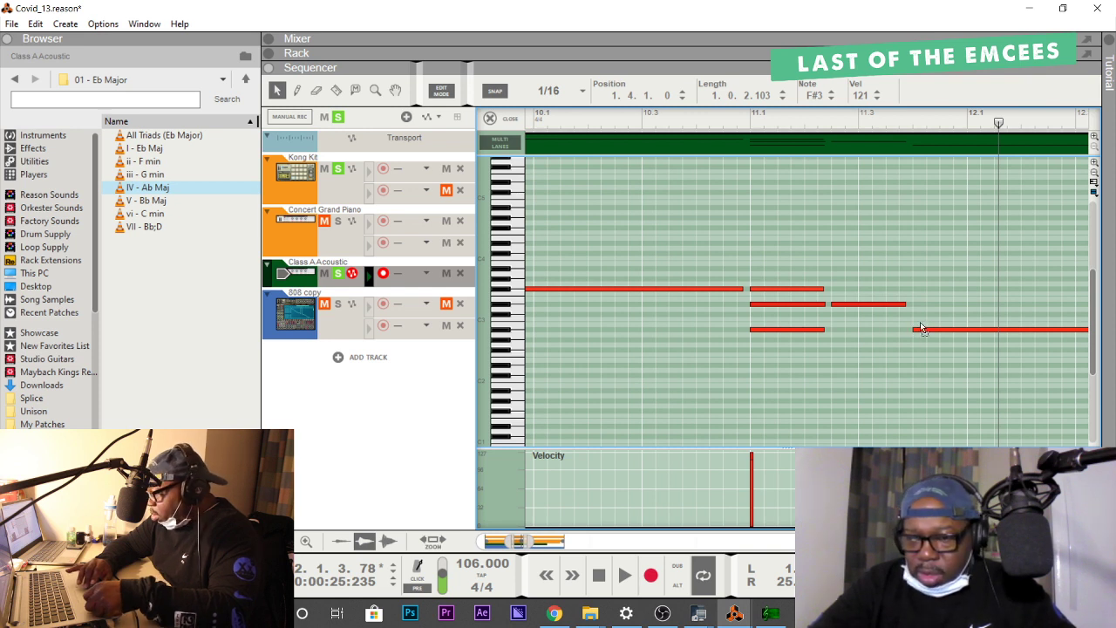
# Raise the long low notes starting at 11.4.1.0 and 15.4.1.0 to F#3, playing the part between the two edits.
pyautogui.moveTo(922, 328); pyautogui.dragTo(918, 297)
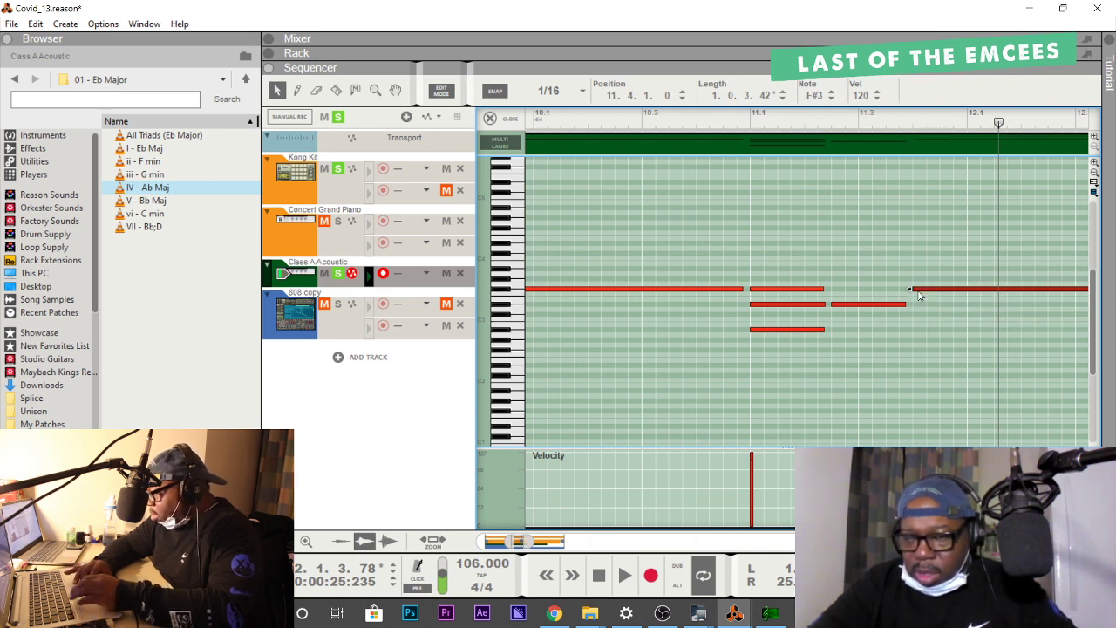
pyautogui.press('space')
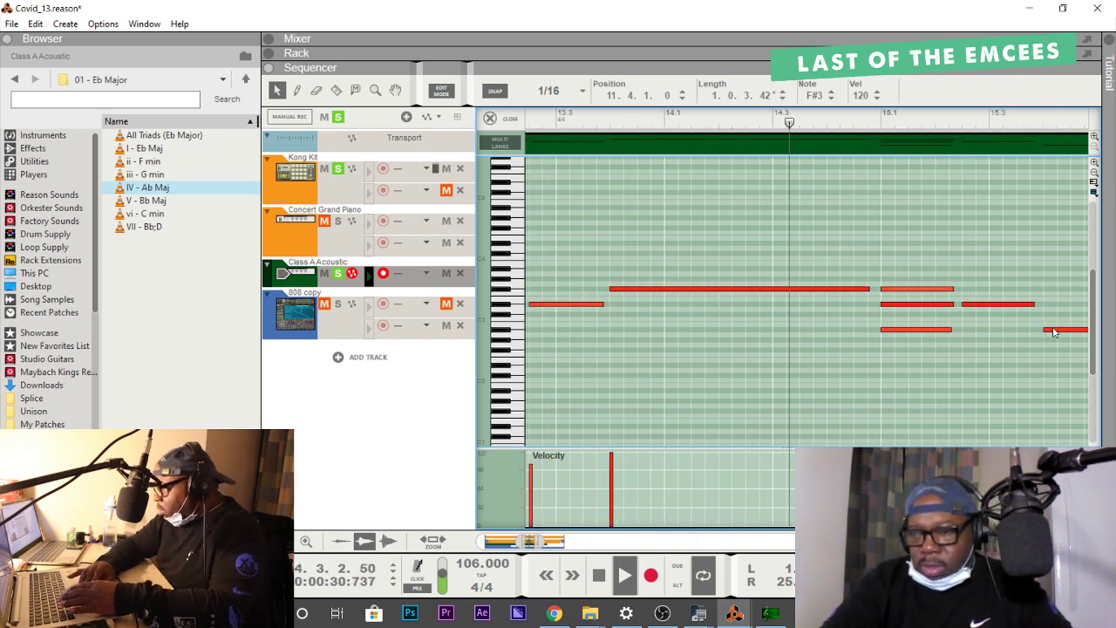
pyautogui.moveTo(1055, 333); pyautogui.dragTo(1051, 293)
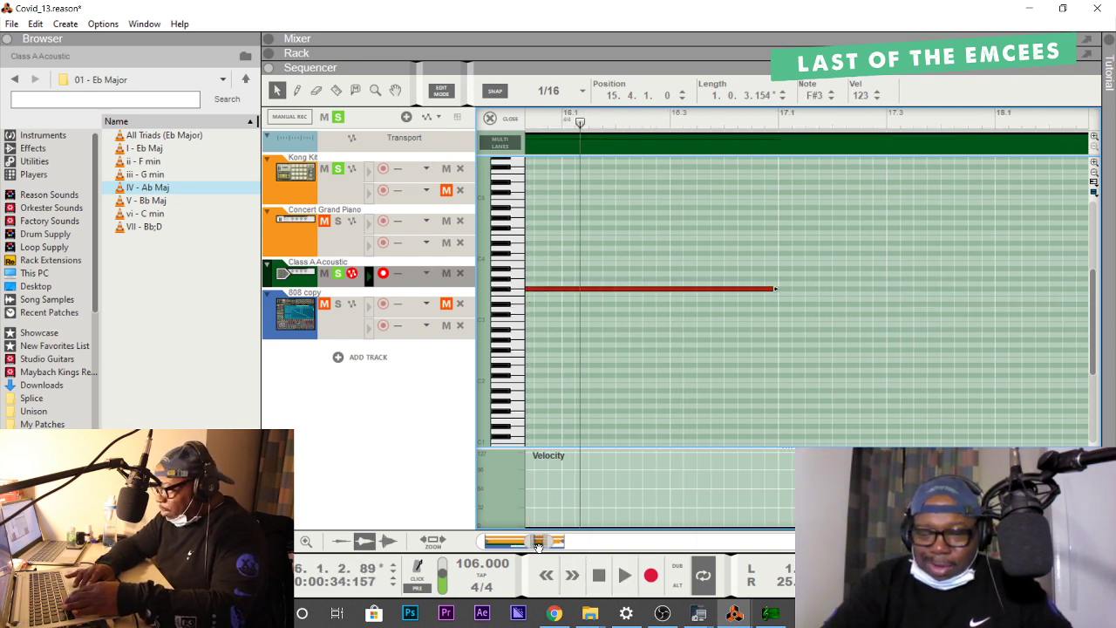
# Play back the guitar part from bar 15 to check its ending.
pyautogui.moveTo(537, 542); pyautogui.dragTo(523, 546)
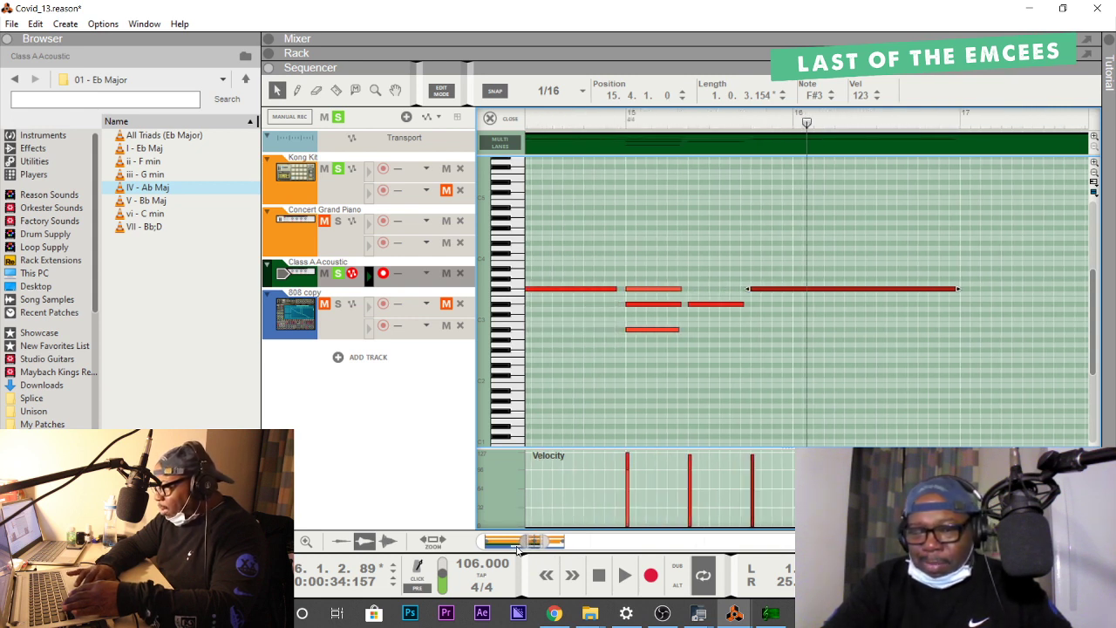
pyautogui.click(631, 122)
pyautogui.press('space')
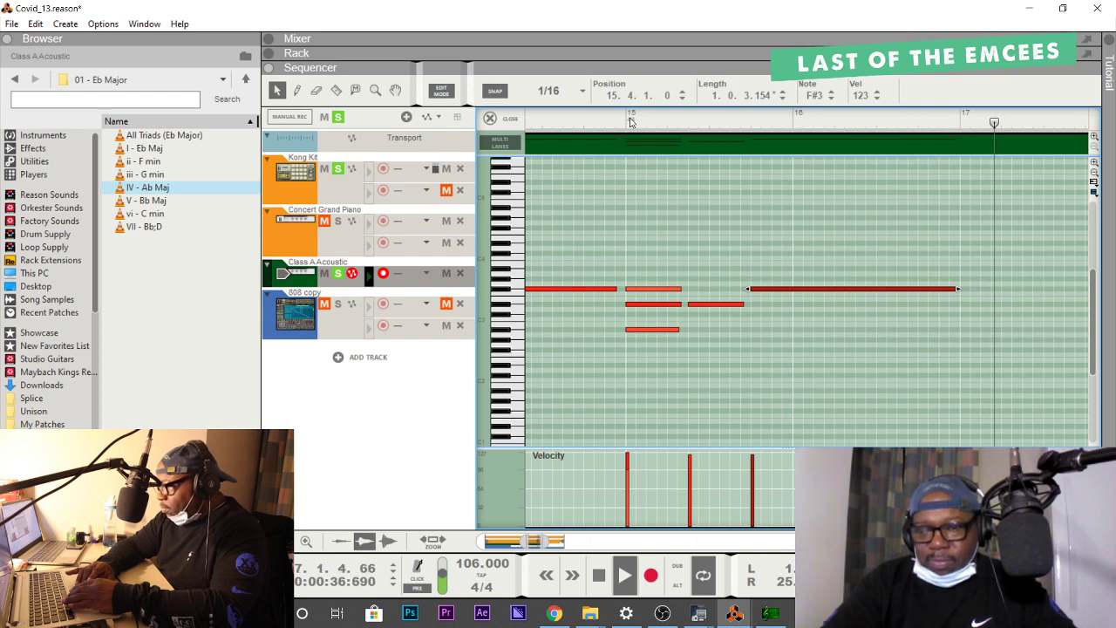
pyautogui.press('space')
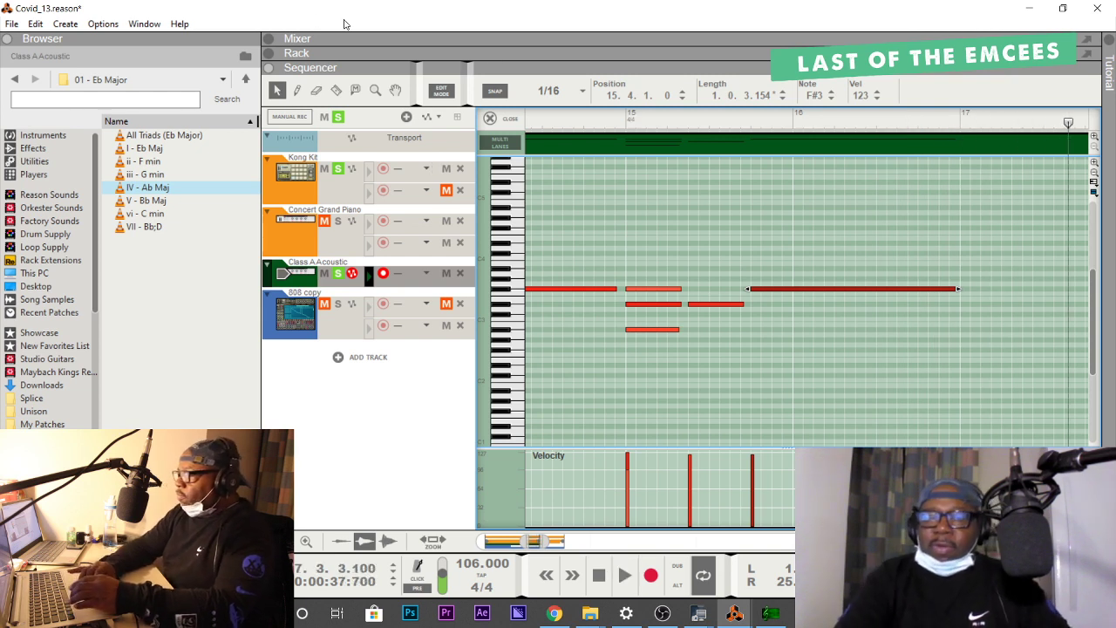
# Shorten the Class A Acoustic clip to 16 bars and move the loop's right locator to bar 17.
pyautogui.click(490, 119)
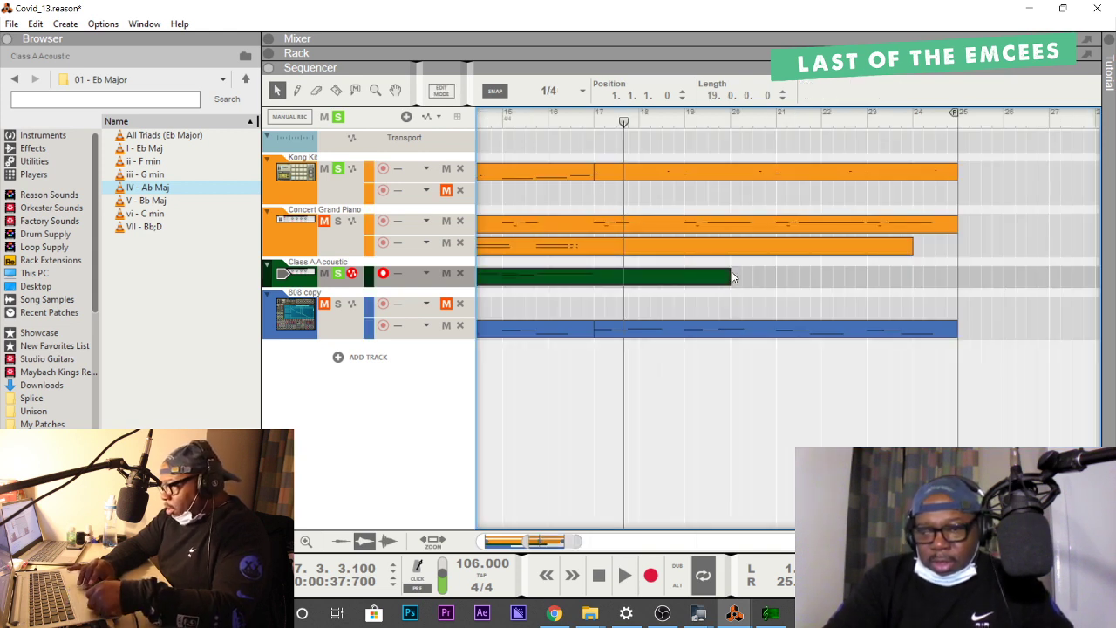
pyautogui.moveTo(730, 274); pyautogui.dragTo(609, 262)
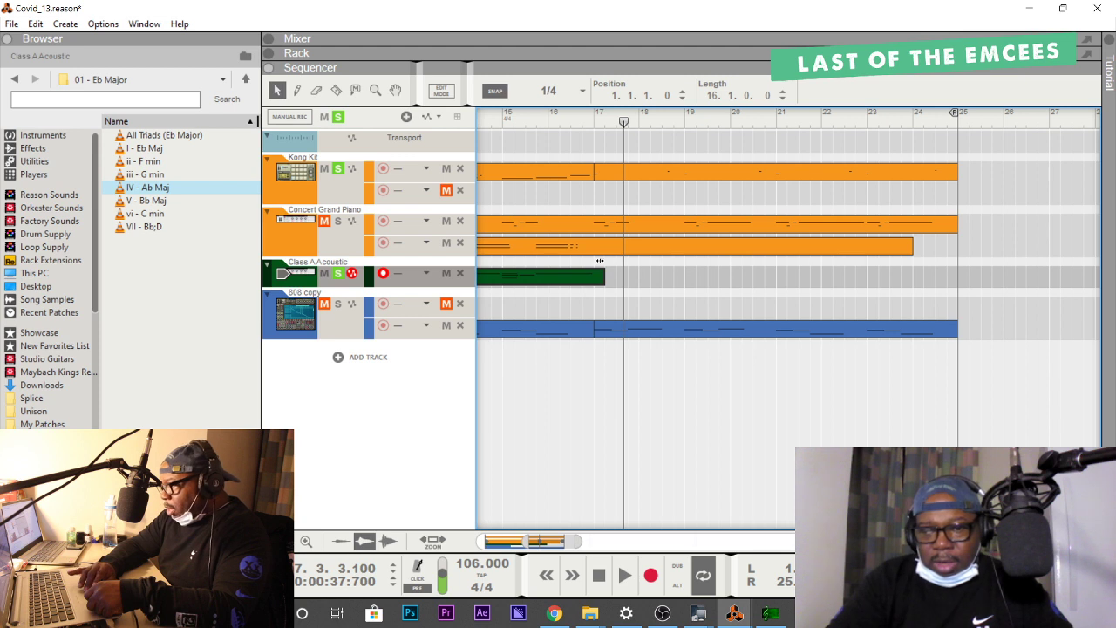
pyautogui.click(598, 113)
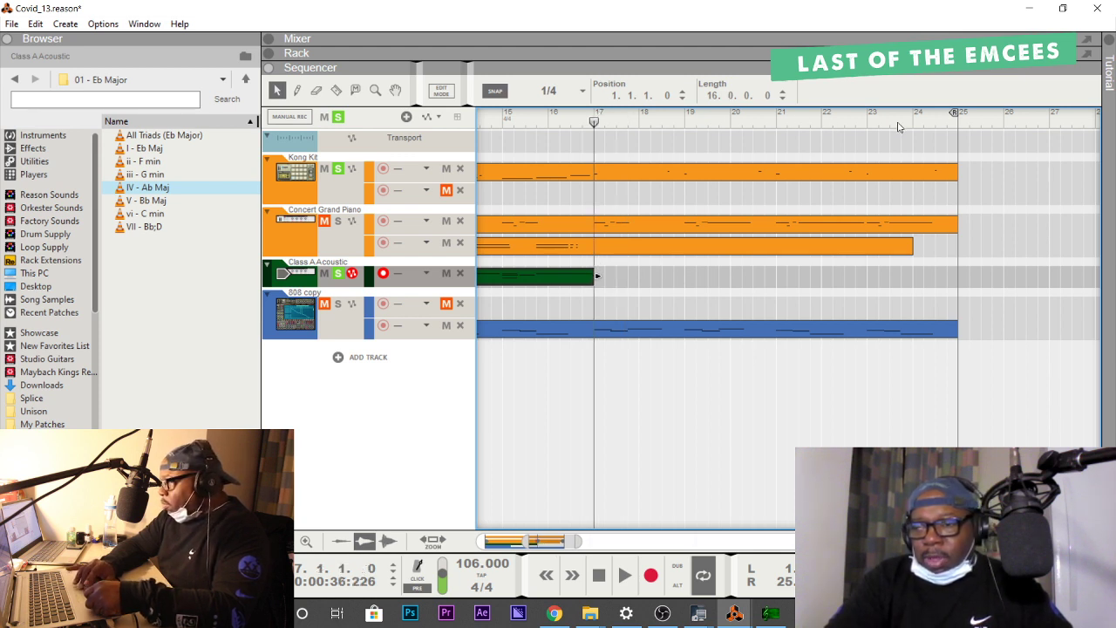
pyautogui.moveTo(955, 113); pyautogui.dragTo(590, 113)
pyautogui.press('space')
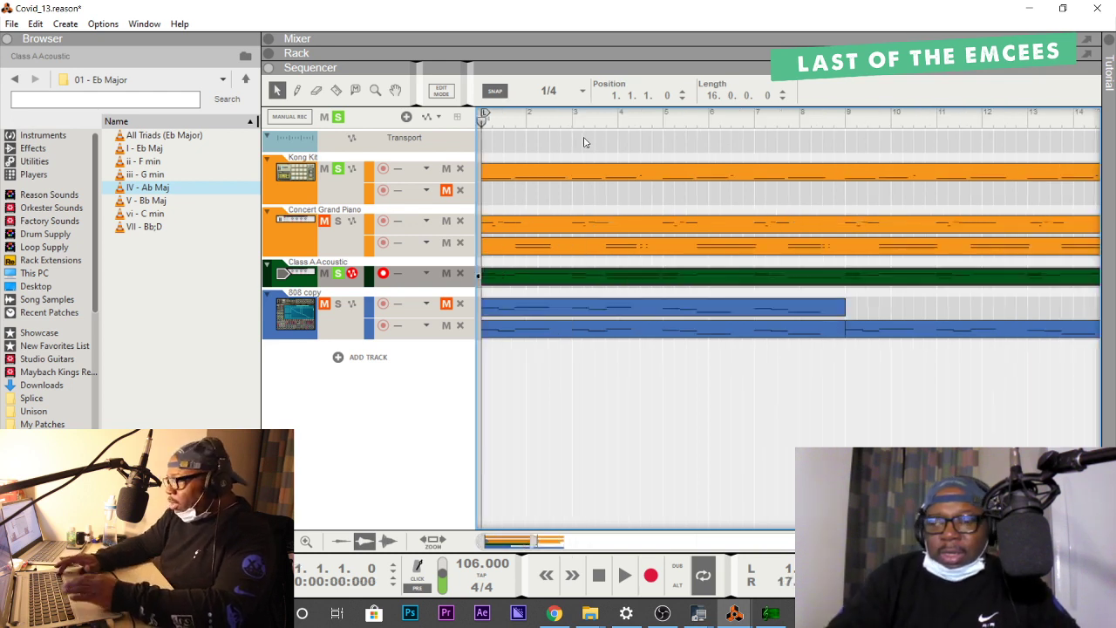
# Load the 777.cmb patch into the Class A Acoustic guitar device in the rack while the song plays.
pyautogui.doubleClick(493, 58)
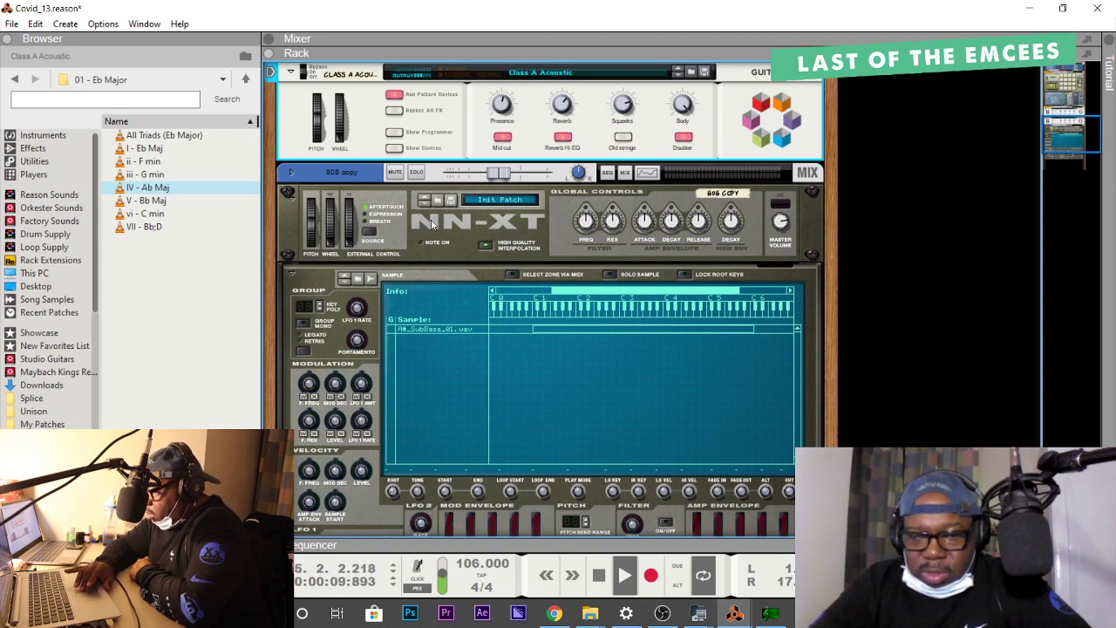
pyautogui.scroll(5, 431, 225)
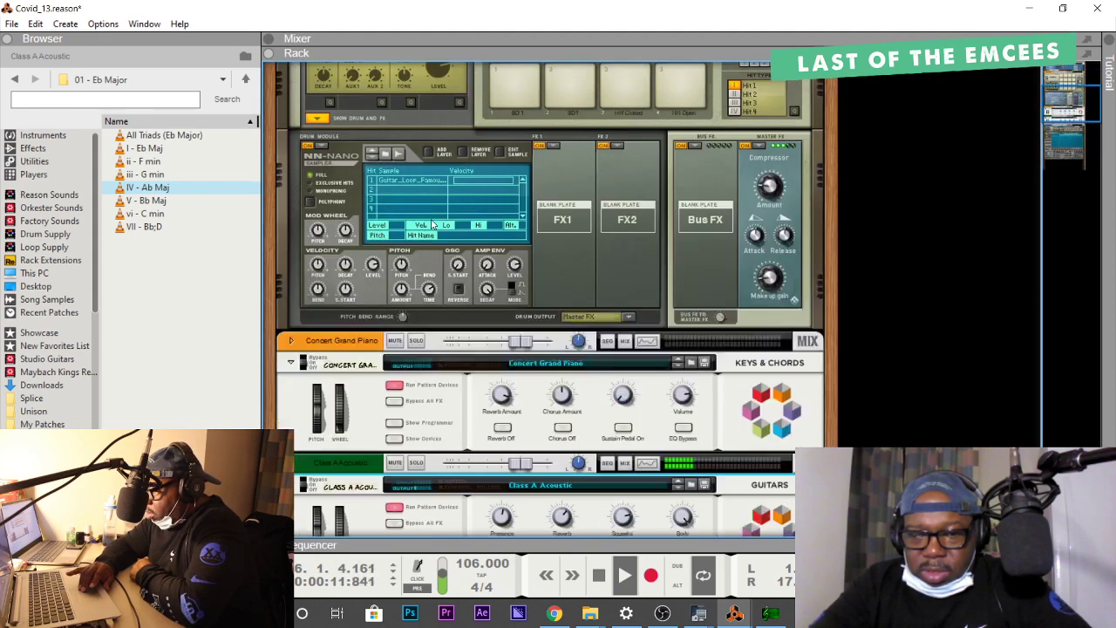
pyautogui.scroll(-2, 431, 225)
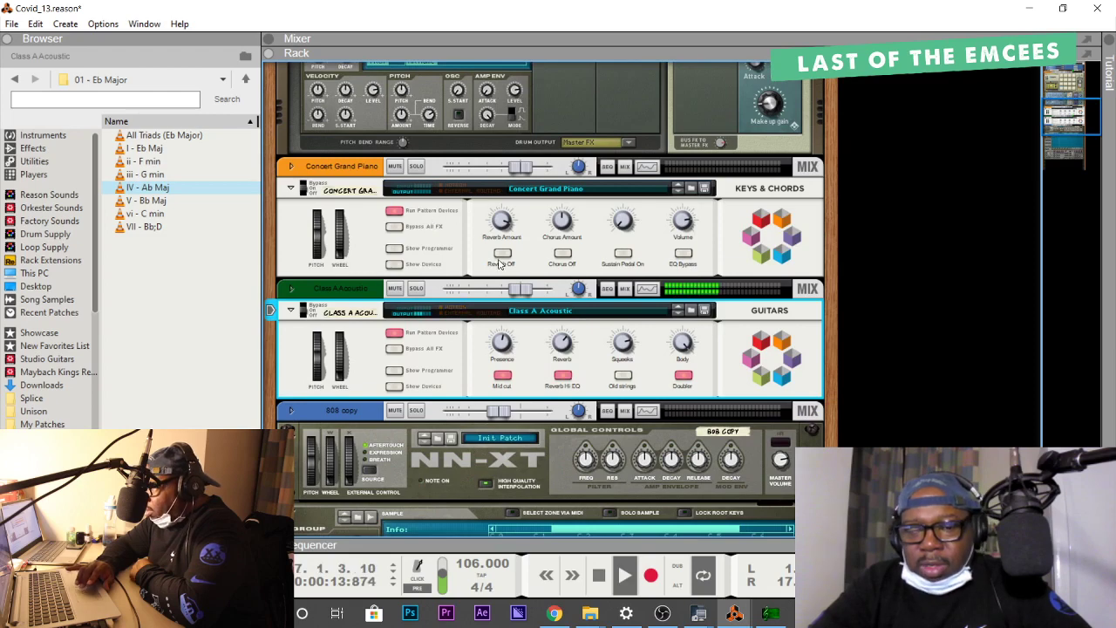
pyautogui.click(531, 317)
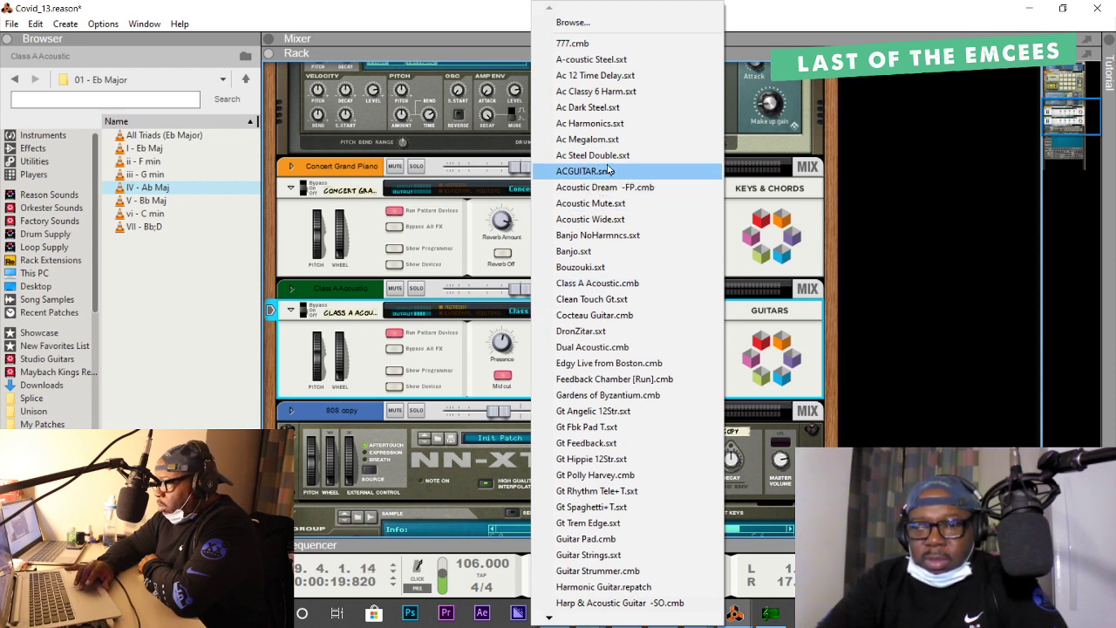
pyautogui.click(603, 44)
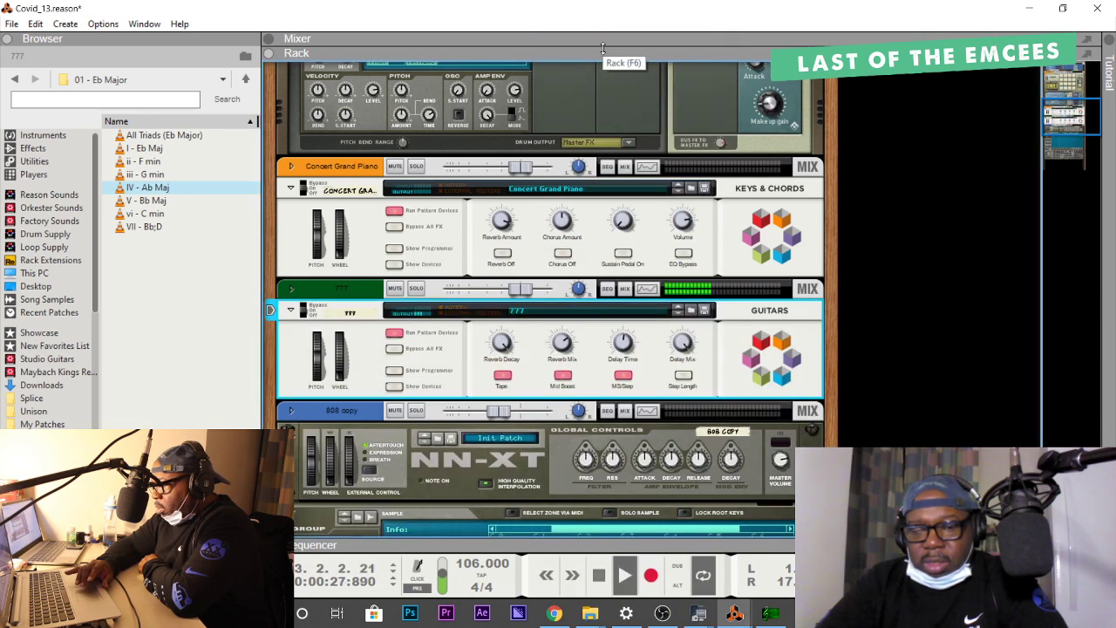
pyautogui.click(524, 311)
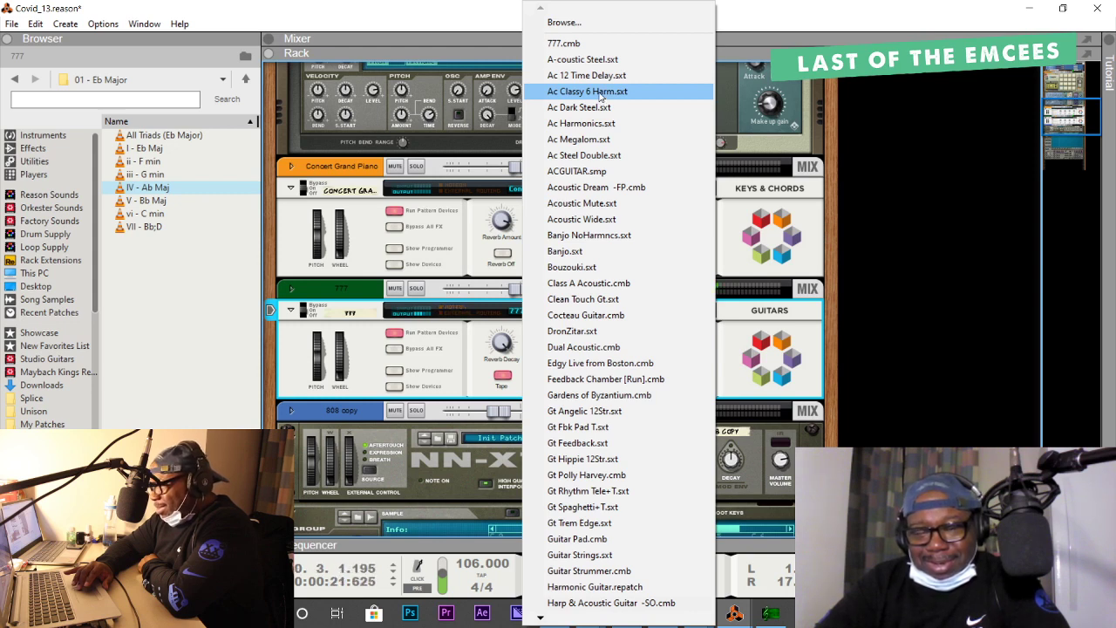
pyautogui.click(499, 22)
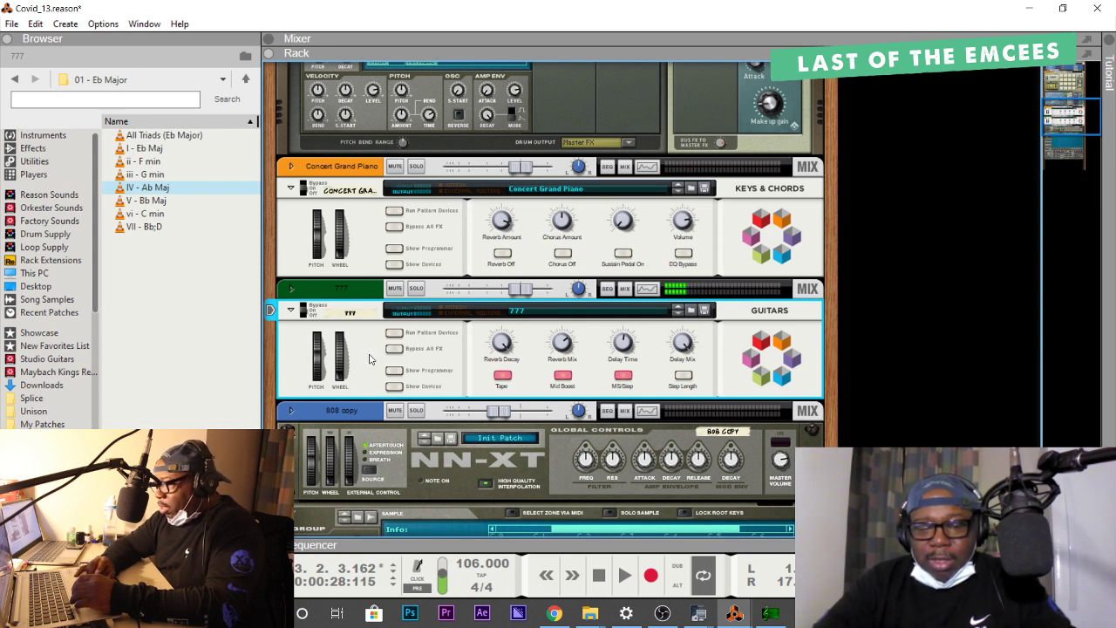
# Duplicate the 777 track together with its device in the sequencer.
pyautogui.click(374, 543)
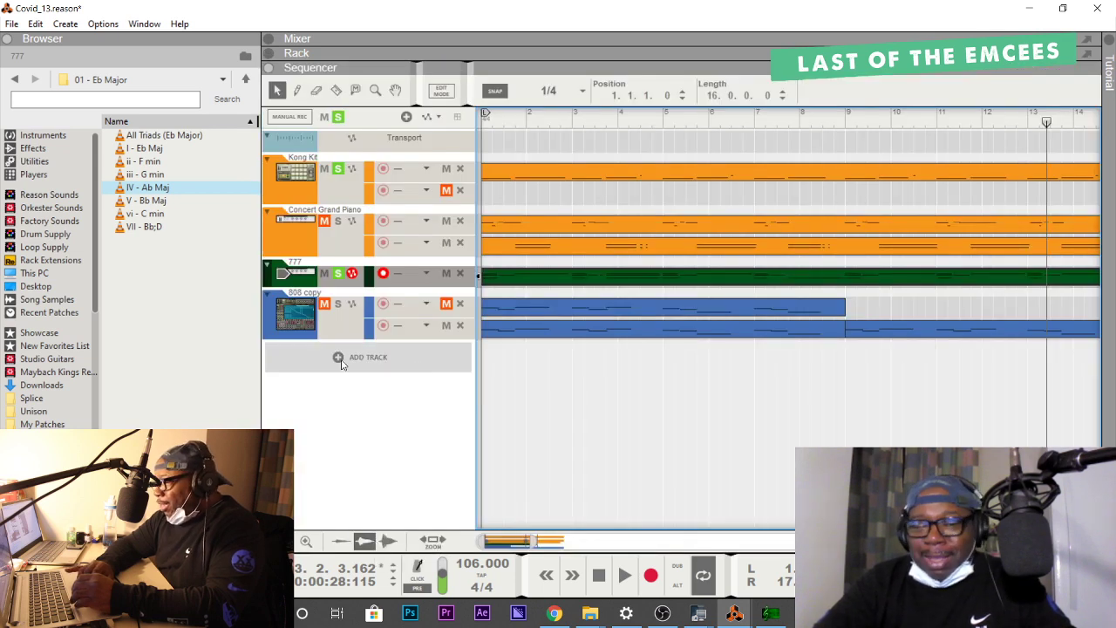
pyautogui.rightClick(270, 275)
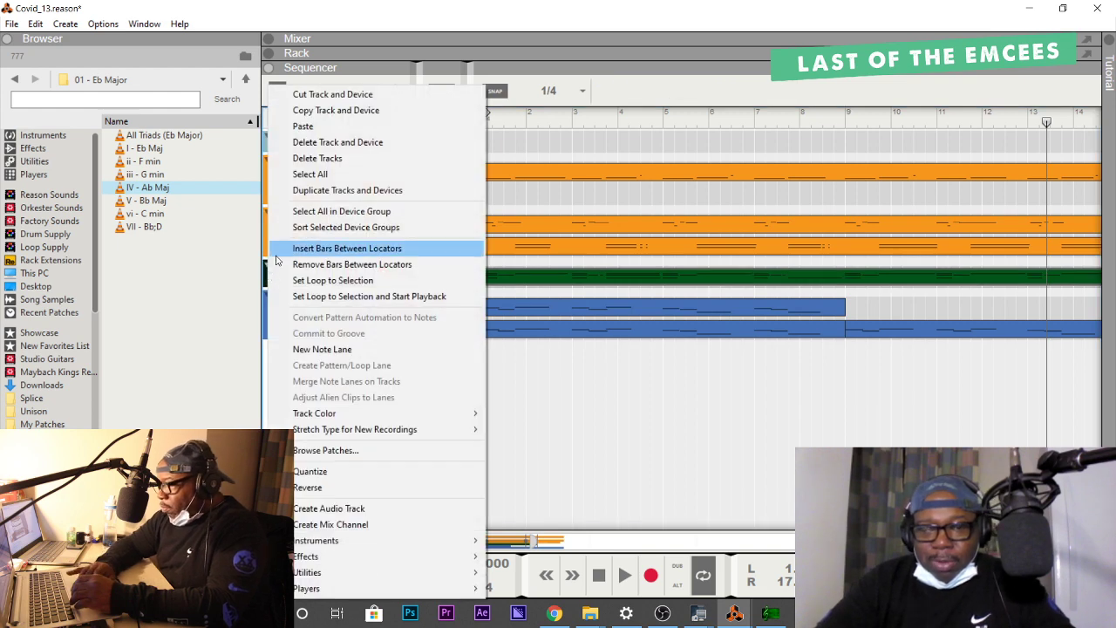
pyautogui.click(314, 190)
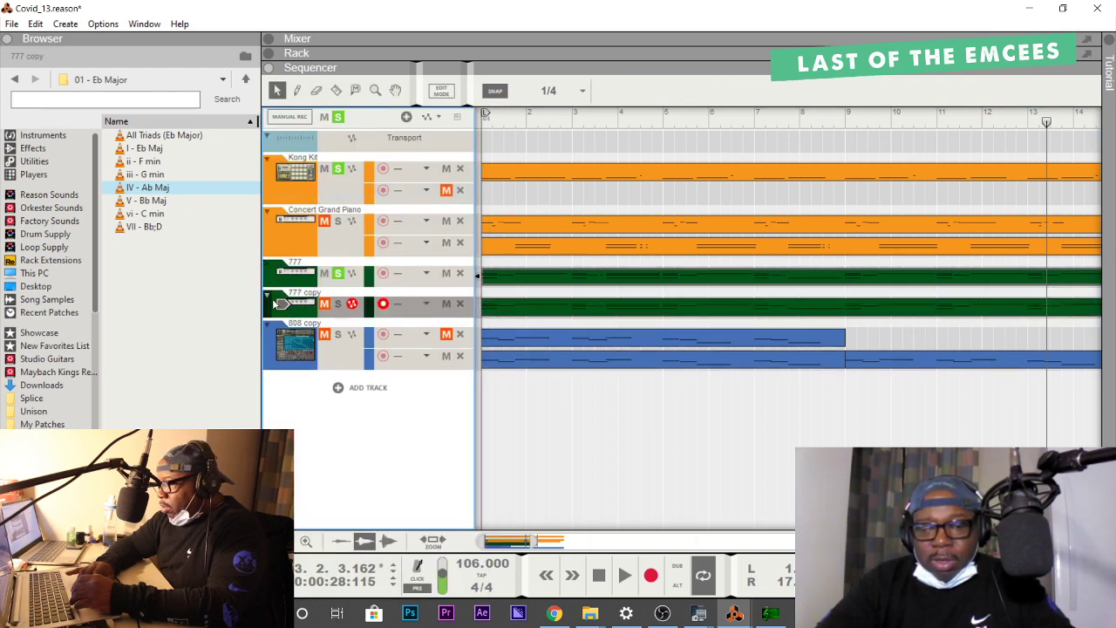
# Set the duplicated 777 copy track's color to Red in the sequencer.
pyautogui.rightClick(269, 303)
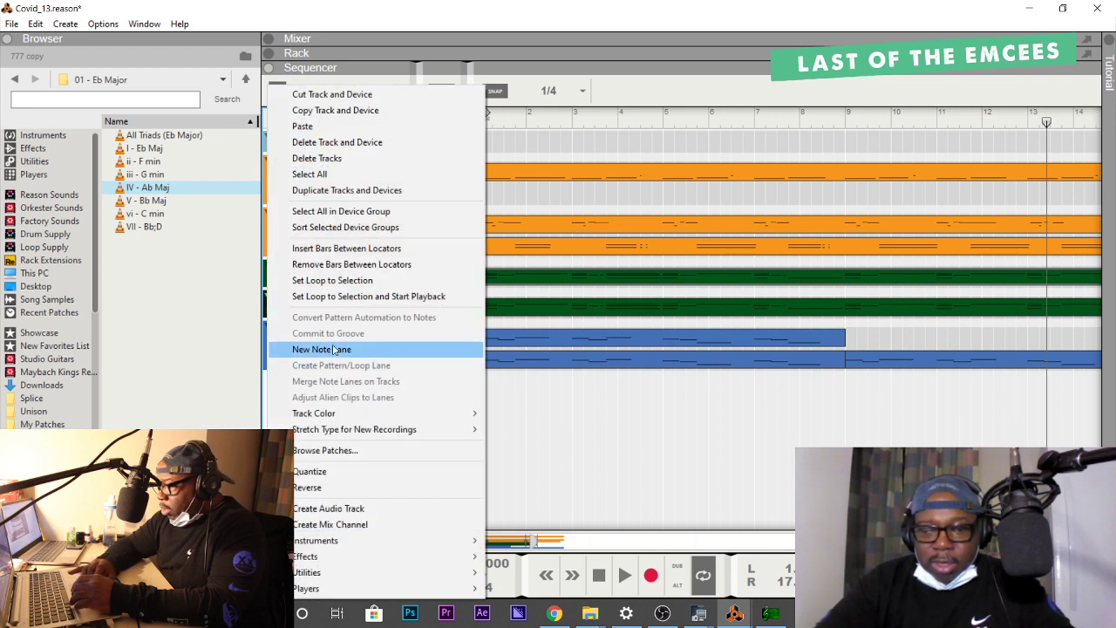
pyautogui.moveTo(387, 413)
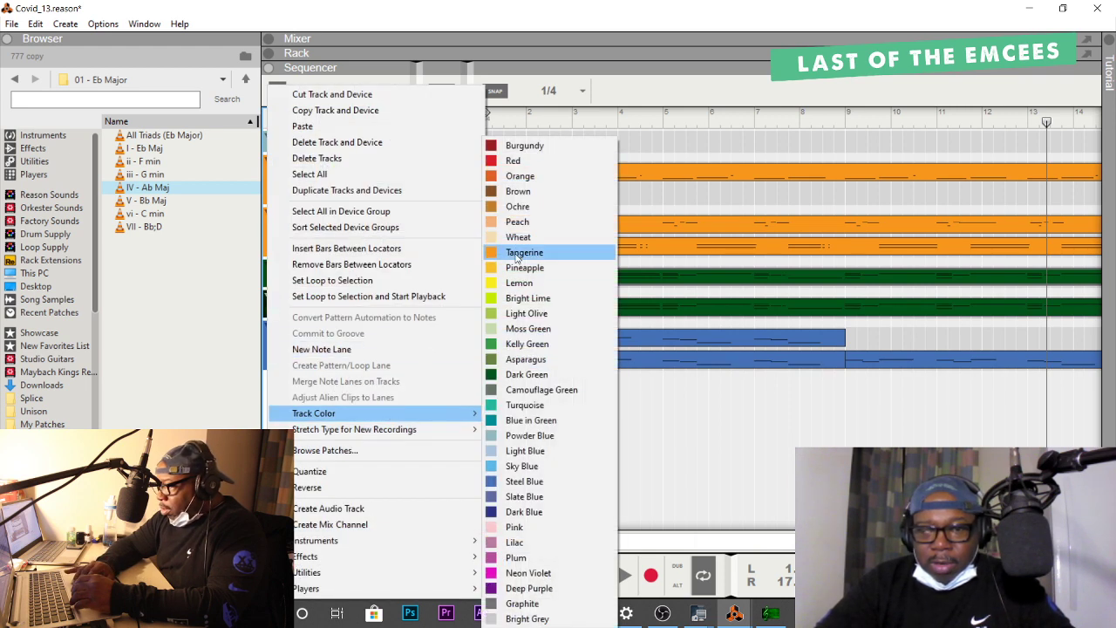
pyautogui.click(515, 155)
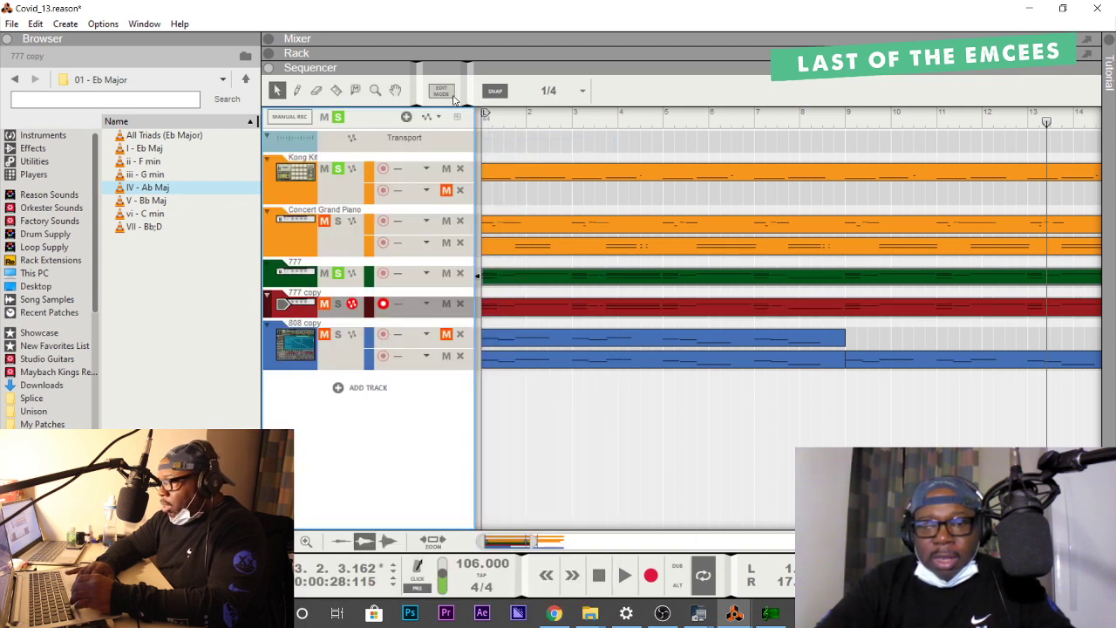
# Load the A-coustic Steel.sxt patch into the 777 copy device and return the song position to the start.
pyautogui.click(455, 54)
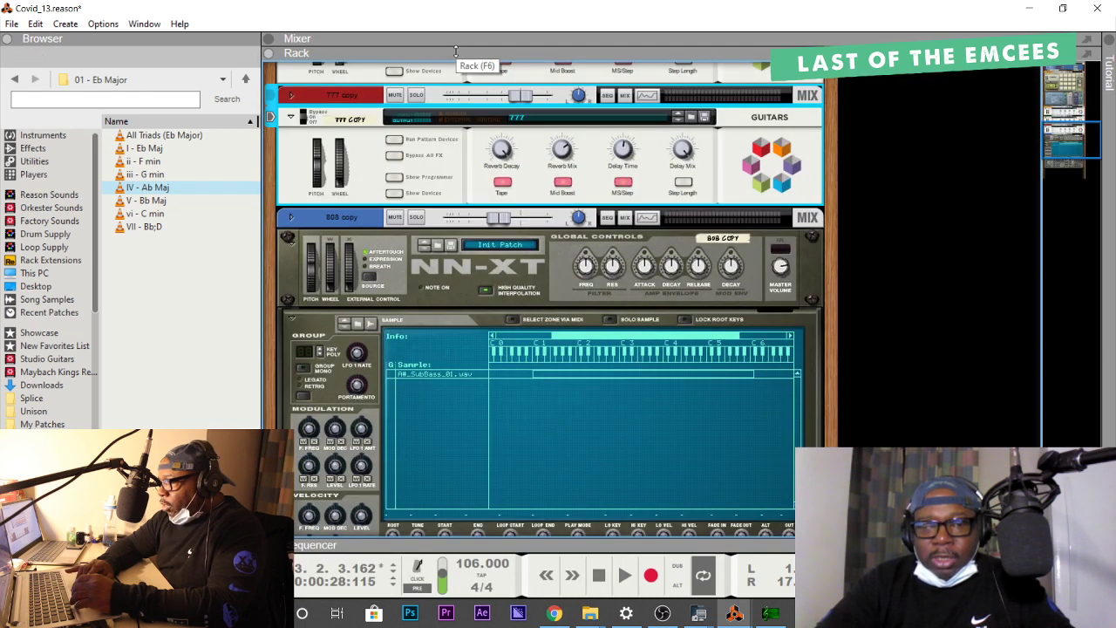
pyautogui.click(511, 120)
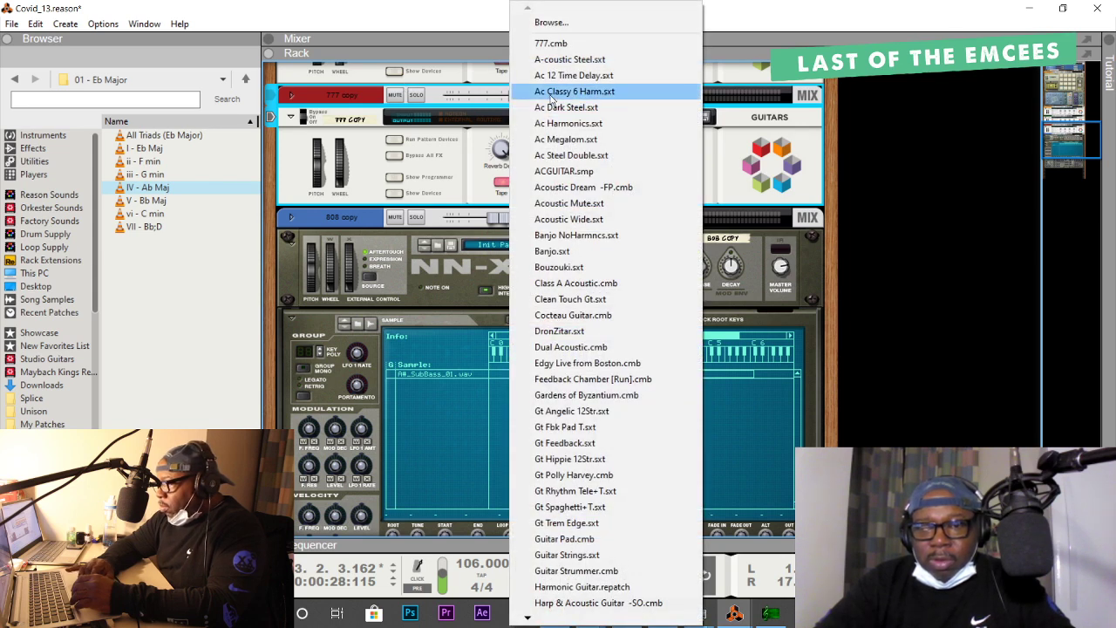
pyautogui.click(571, 60)
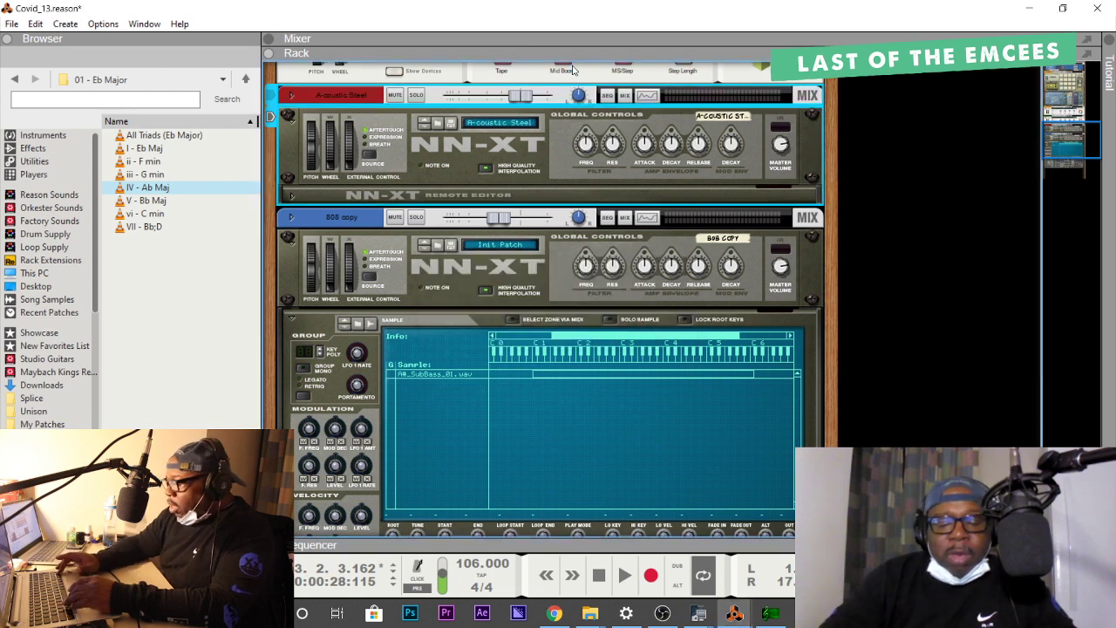
pyautogui.press('space')
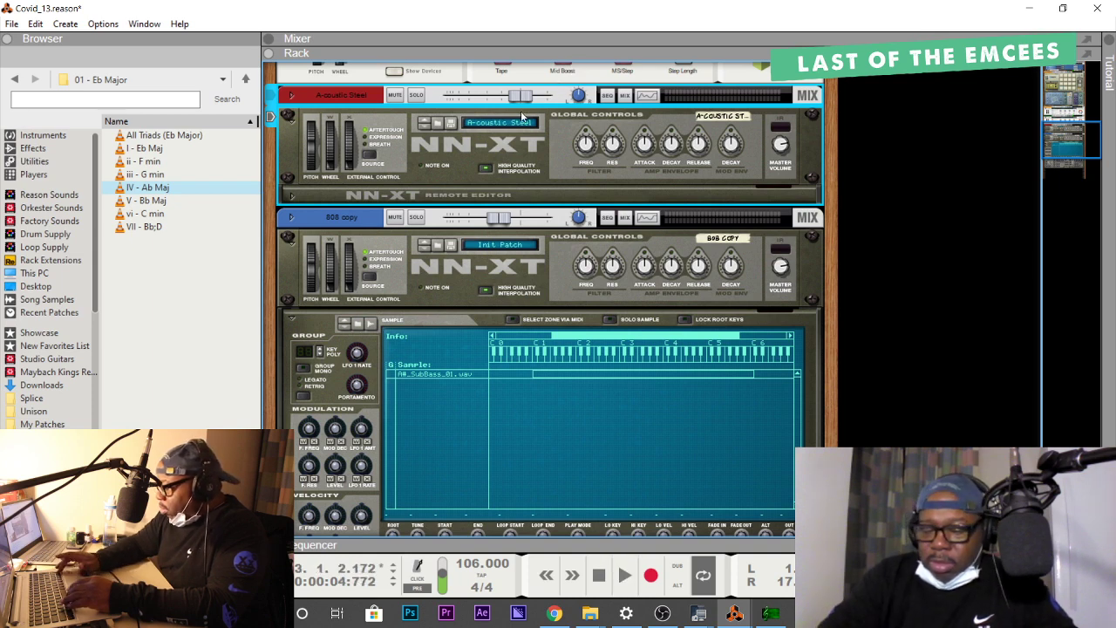
pyautogui.press('KP_0')
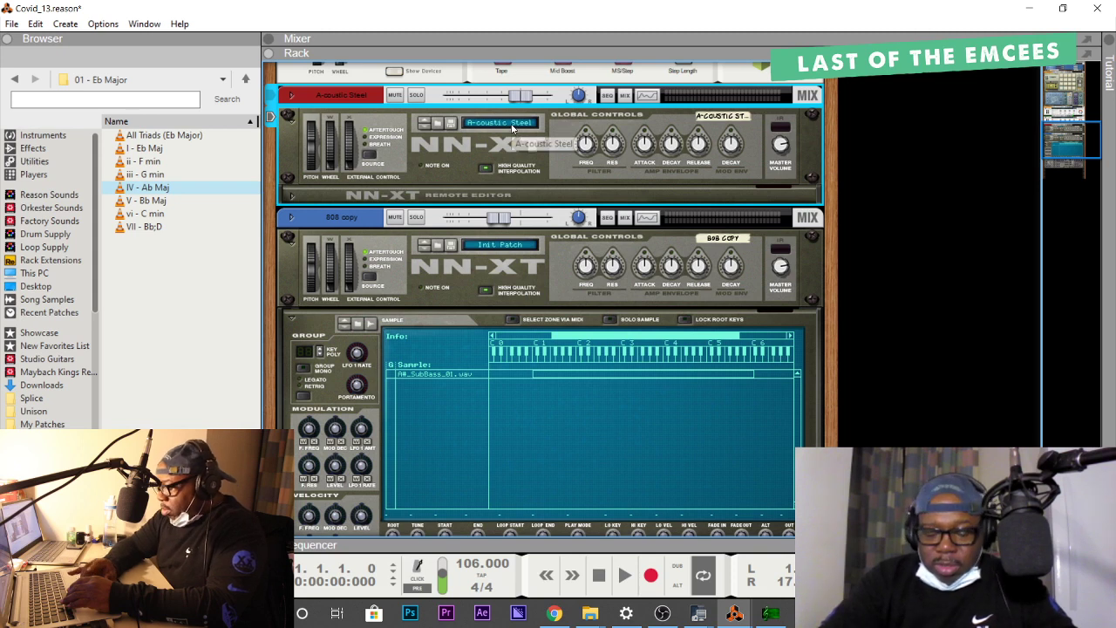
# Solo the A-coustic Steel track instead of the 777 track and play the song from the start.
pyautogui.click(395, 548)
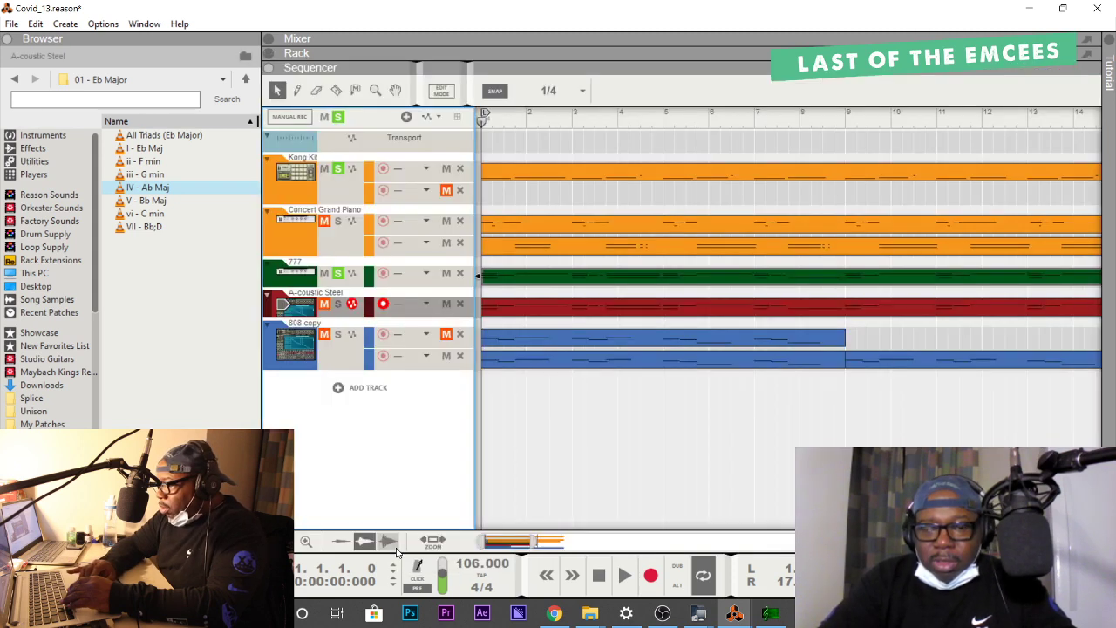
pyautogui.click(338, 274)
pyautogui.click(339, 275)
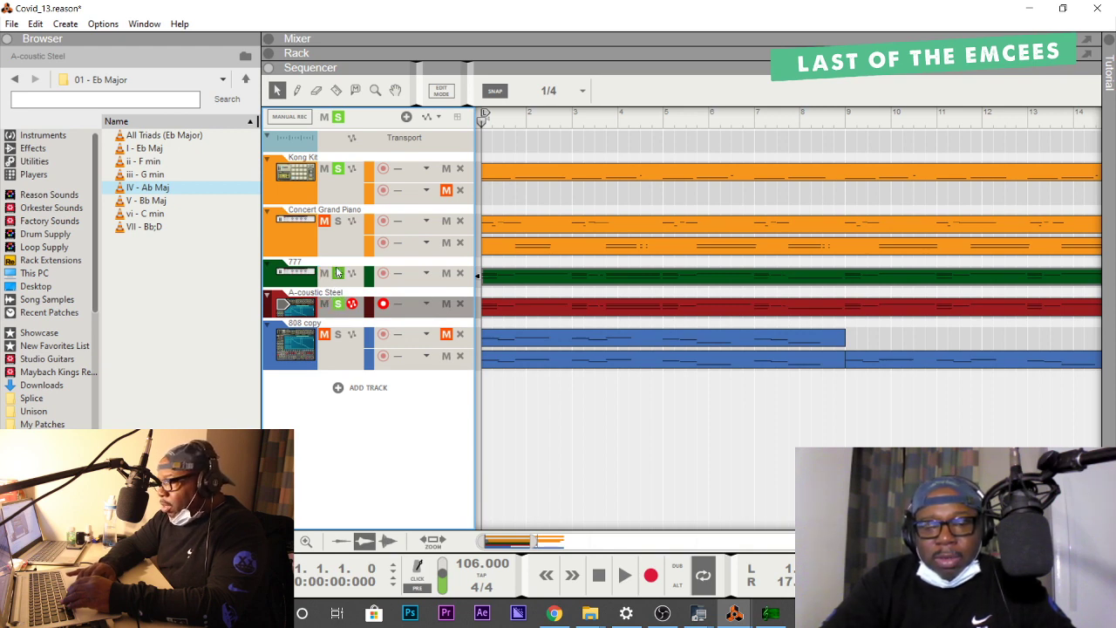
pyautogui.click(338, 275)
pyautogui.press('space')
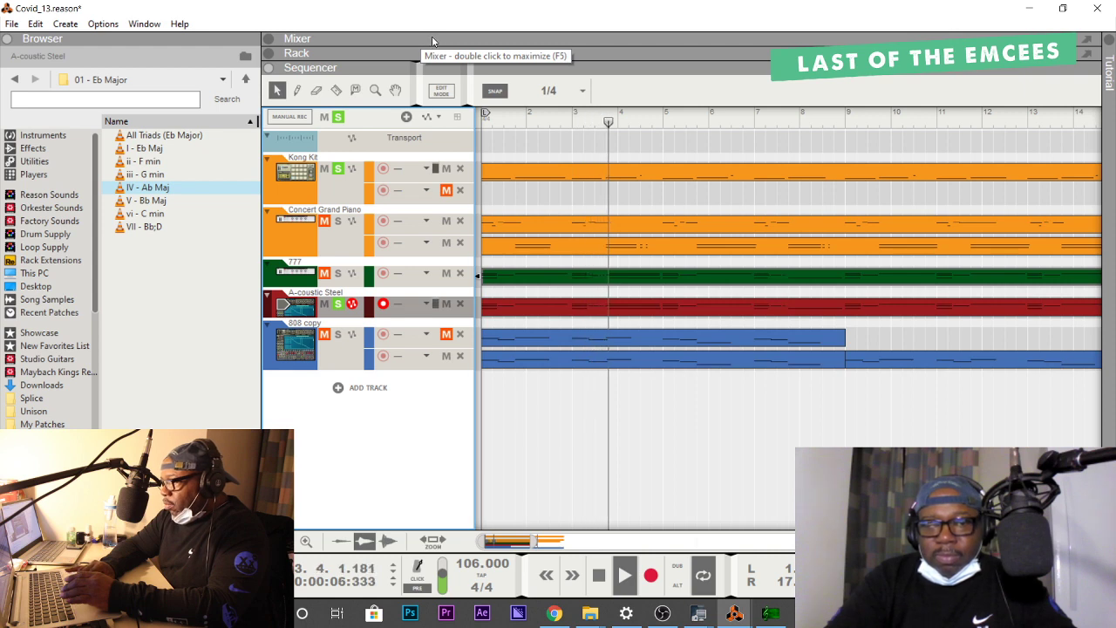
# Try the Ac 12 Time Delay.sxt and Ac Classy 6 Harm.sxt patches on the A-coustic Steel device during playback.
pyautogui.doubleClick(447, 52)
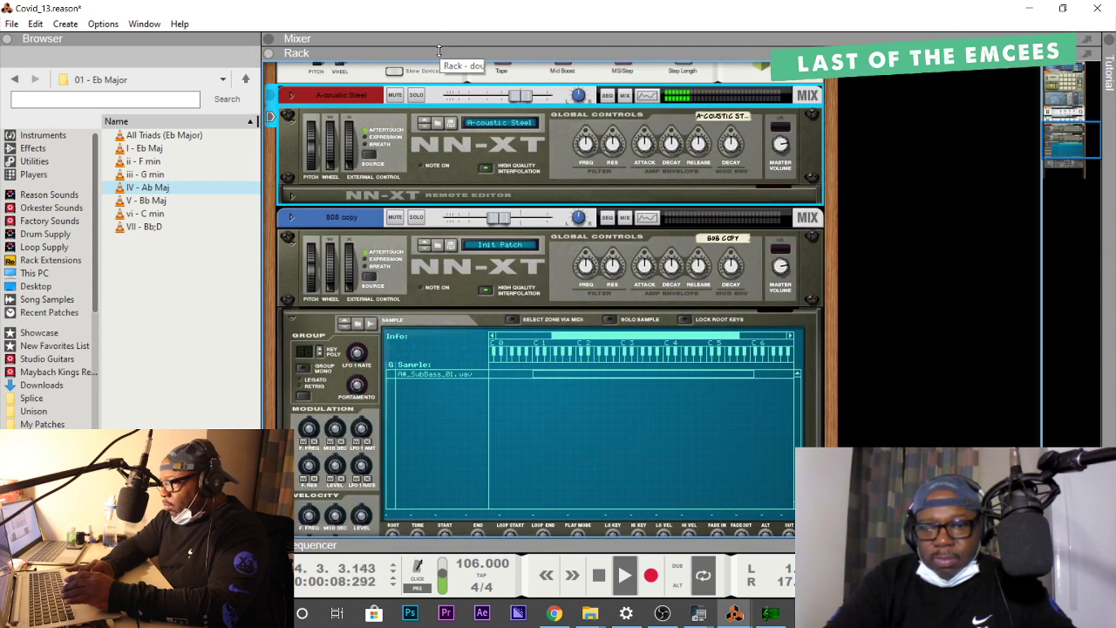
pyautogui.click(493, 124)
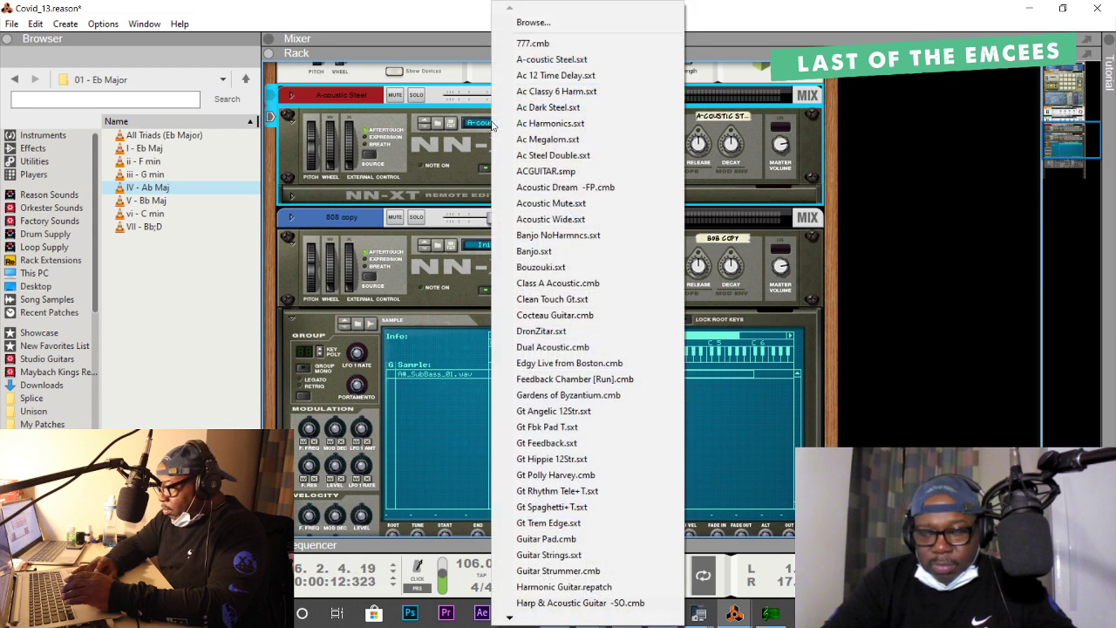
pyautogui.click(556, 75)
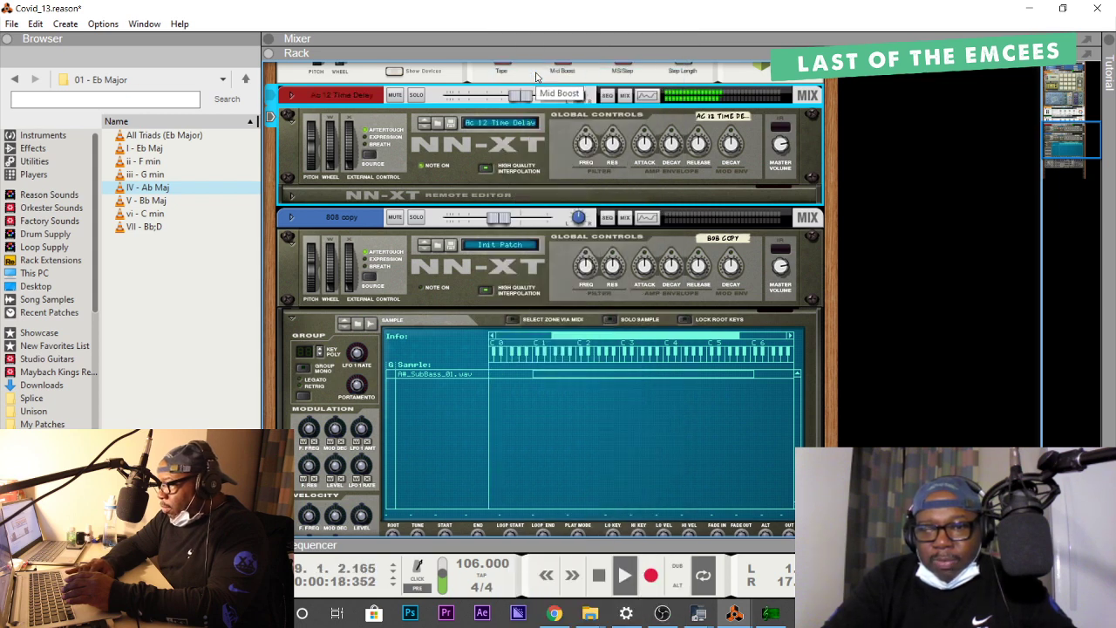
pyautogui.click(527, 124)
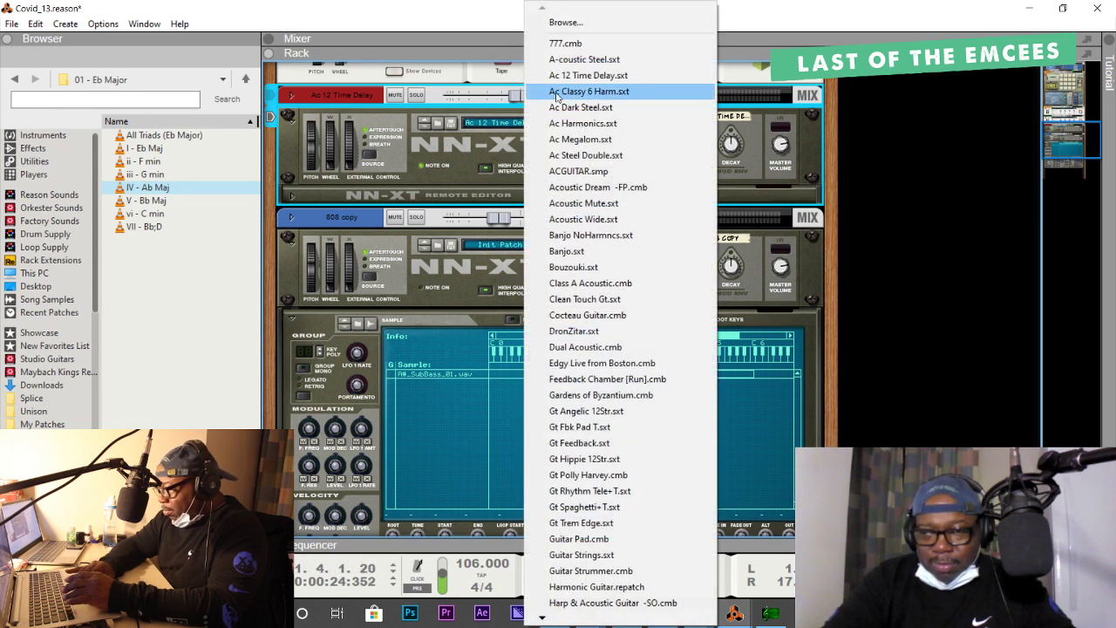
pyautogui.click(558, 94)
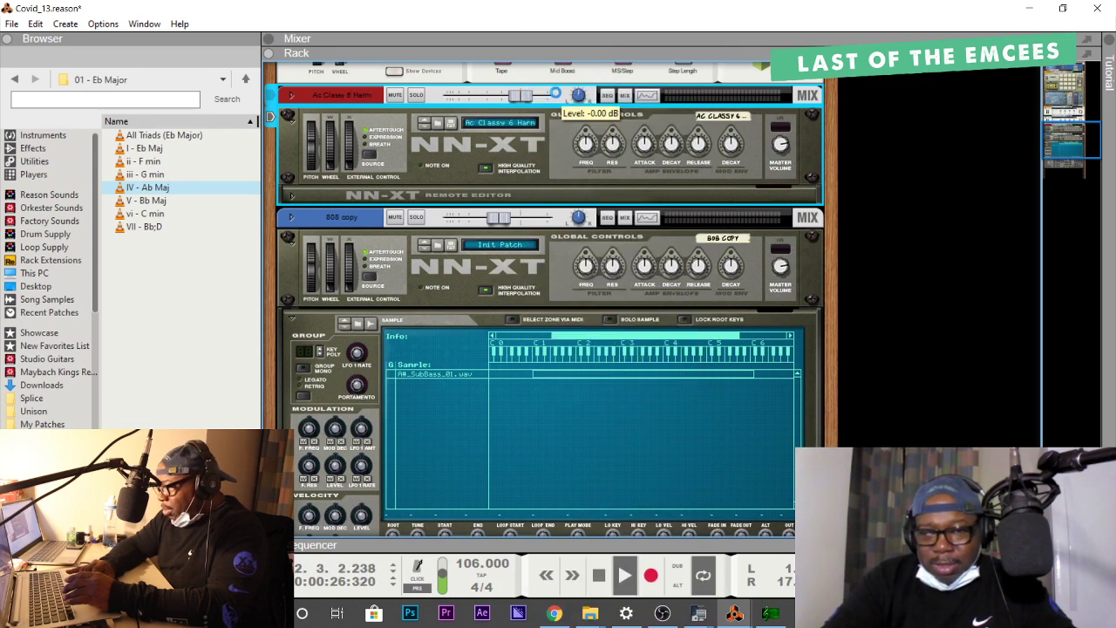
pyautogui.click(509, 126)
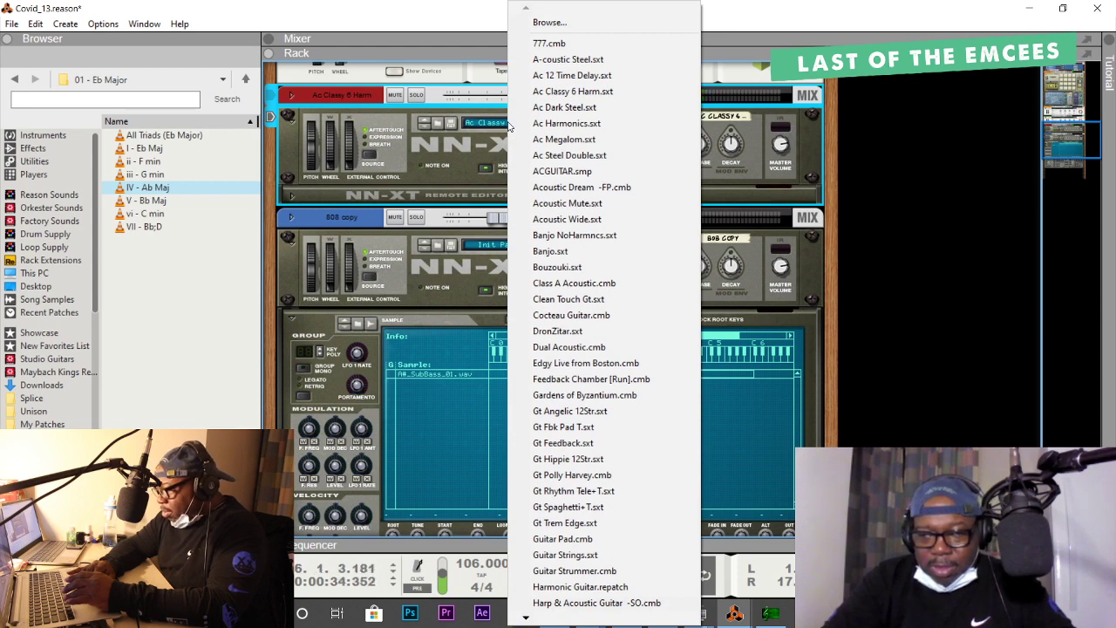
pyautogui.click(493, 139)
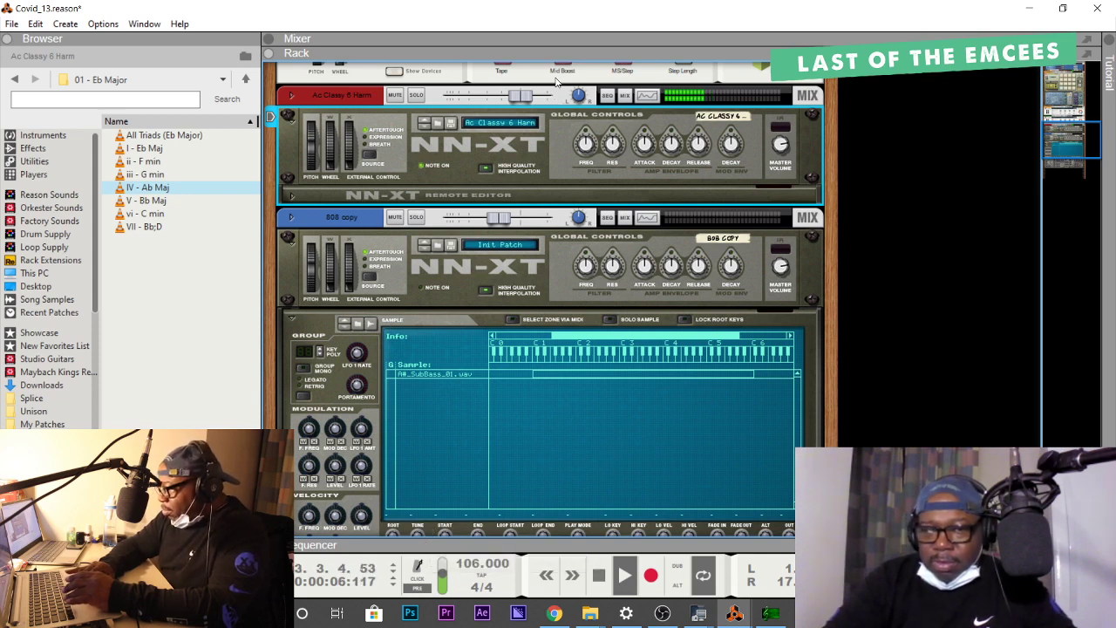
# Turn on FX send 3 for the Ac Classy 6 Harm channel in the mixer and raise its fader slightly.
pyautogui.doubleClick(537, 41)
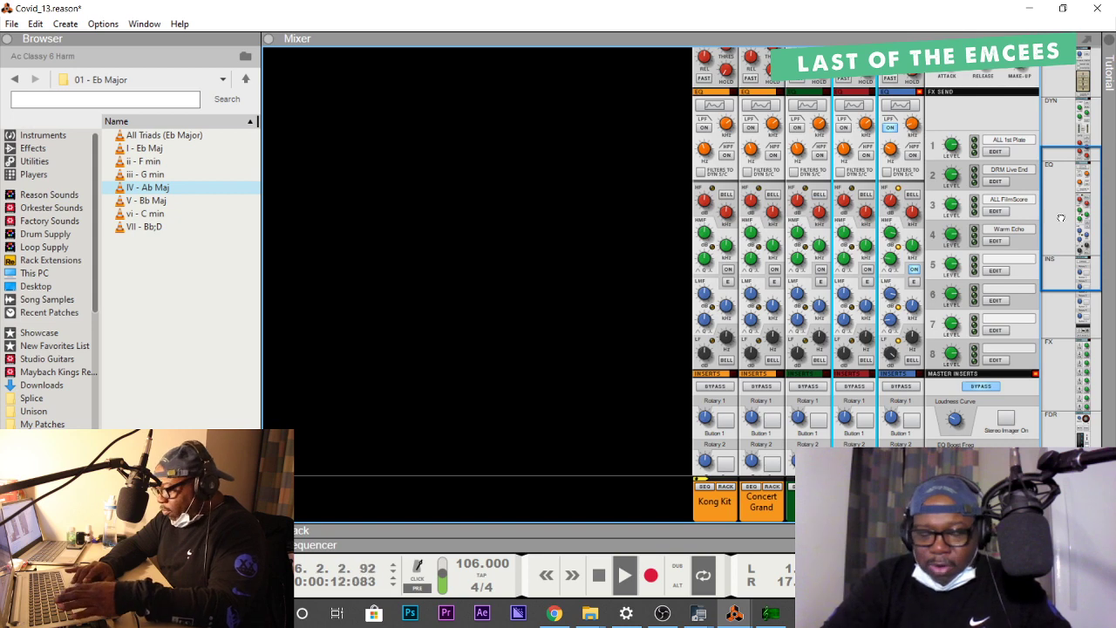
pyautogui.moveTo(1061, 230); pyautogui.dragTo(1068, 381)
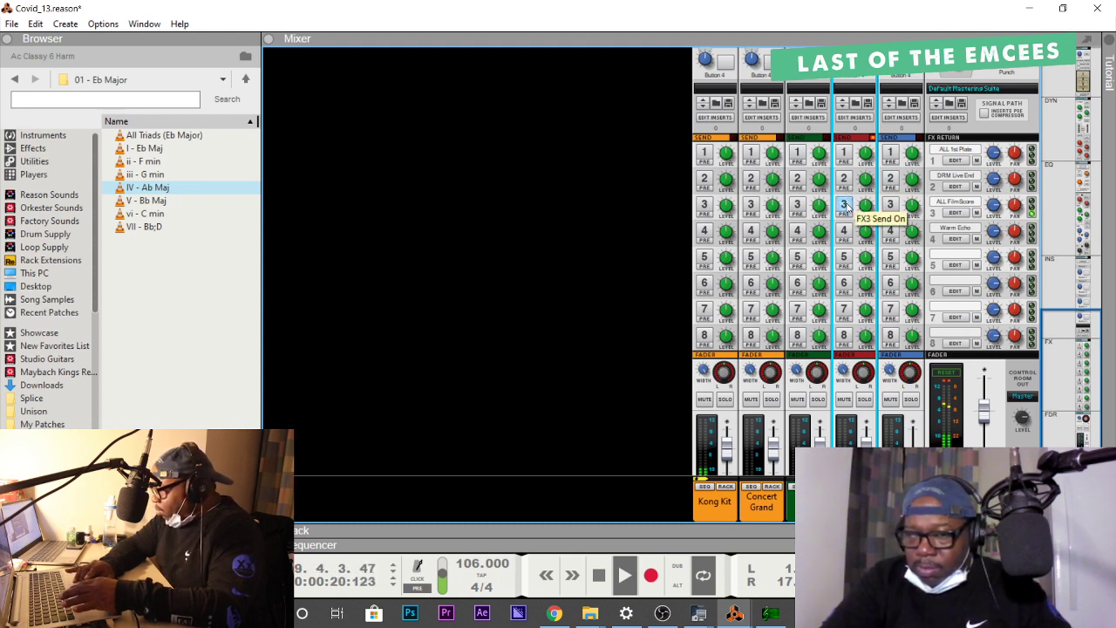
pyautogui.click(846, 206)
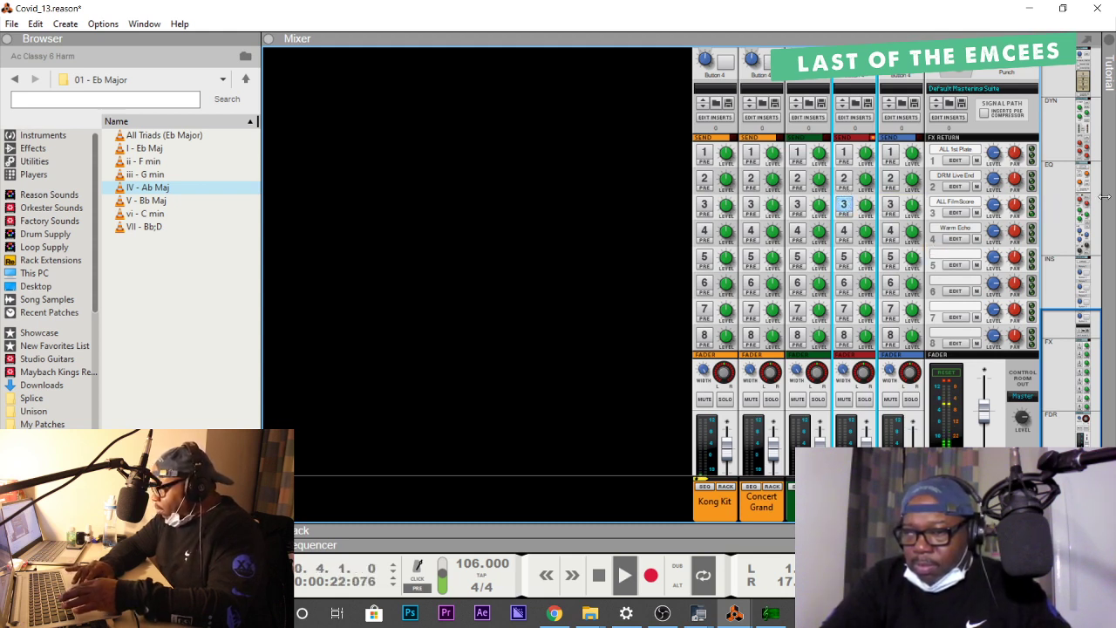
pyautogui.moveTo(1080, 358); pyautogui.dragTo(1072, 441)
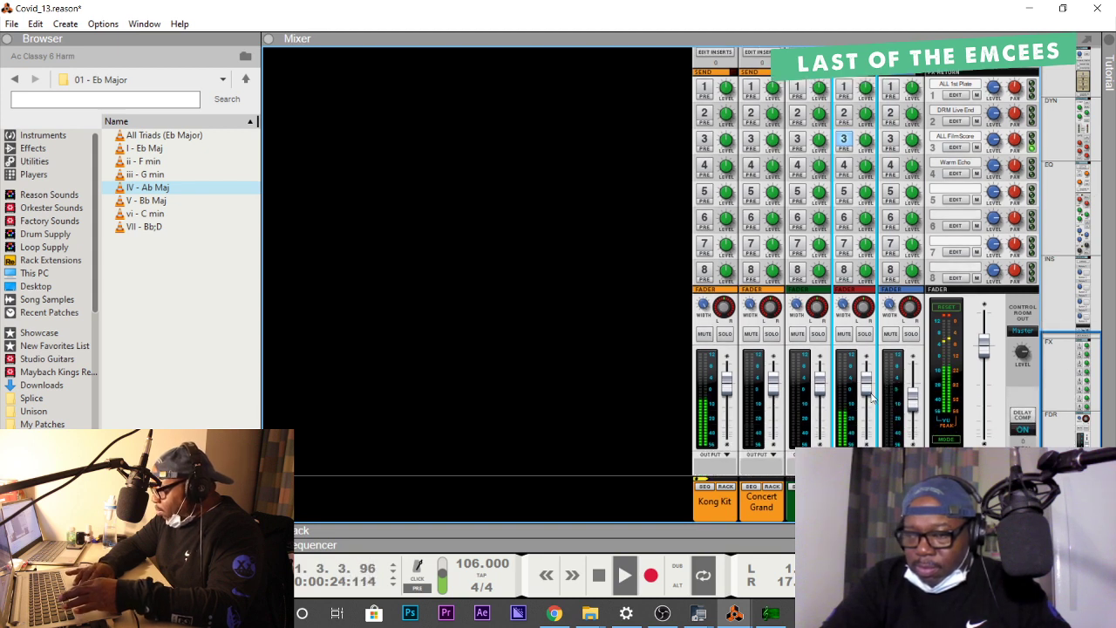
pyautogui.moveTo(871, 397); pyautogui.dragTo(869, 393)
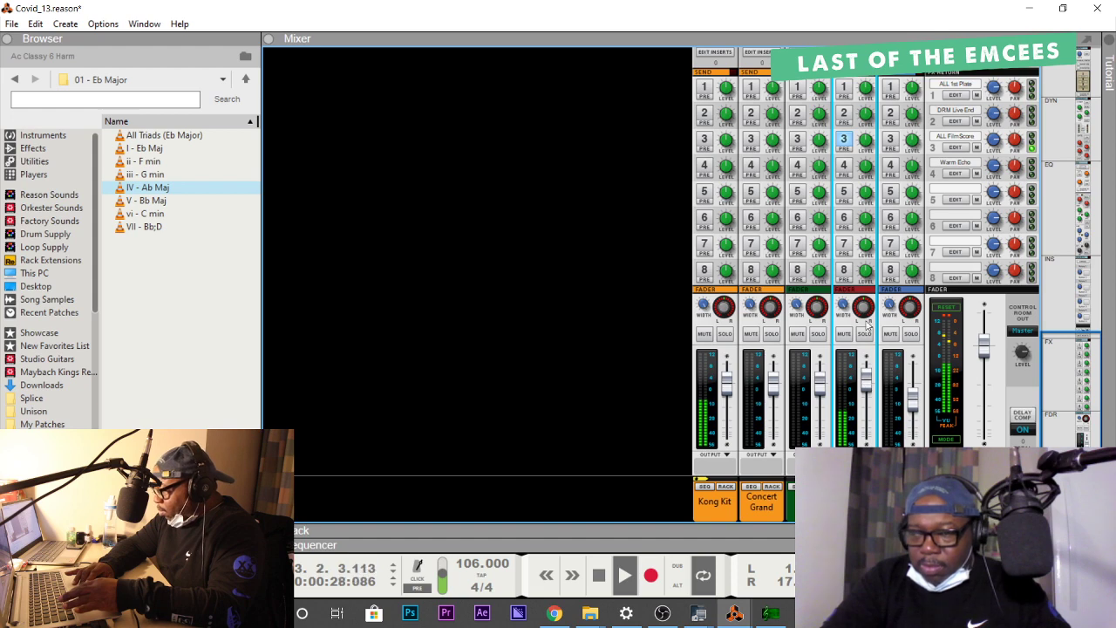
# Enable the EQ on the Ac Classy 6 Harm channel and slightly boost its low-mid and high-mid frequency gains.
pyautogui.moveTo(1069, 410); pyautogui.dragTo(1056, 218)
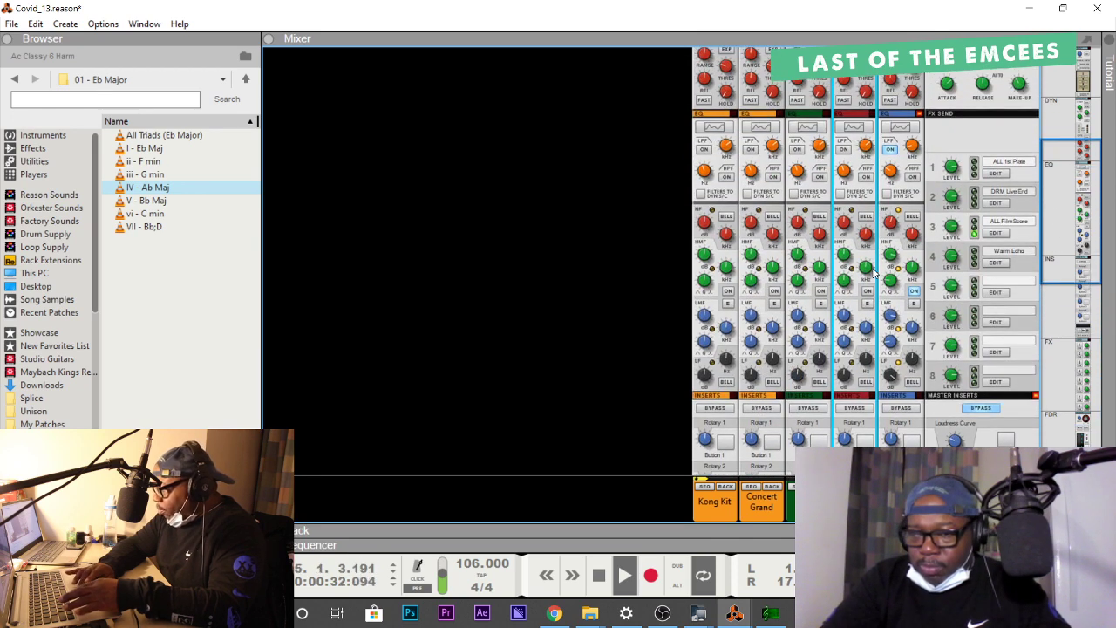
pyautogui.moveTo(848, 323)
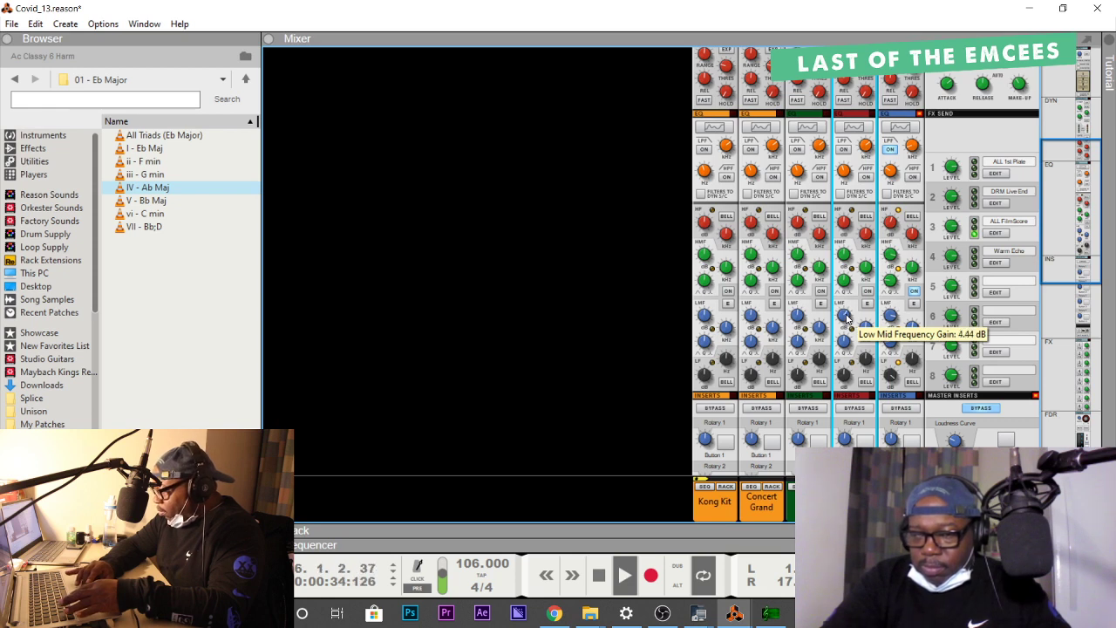
pyautogui.scroll(5, 849, 320)
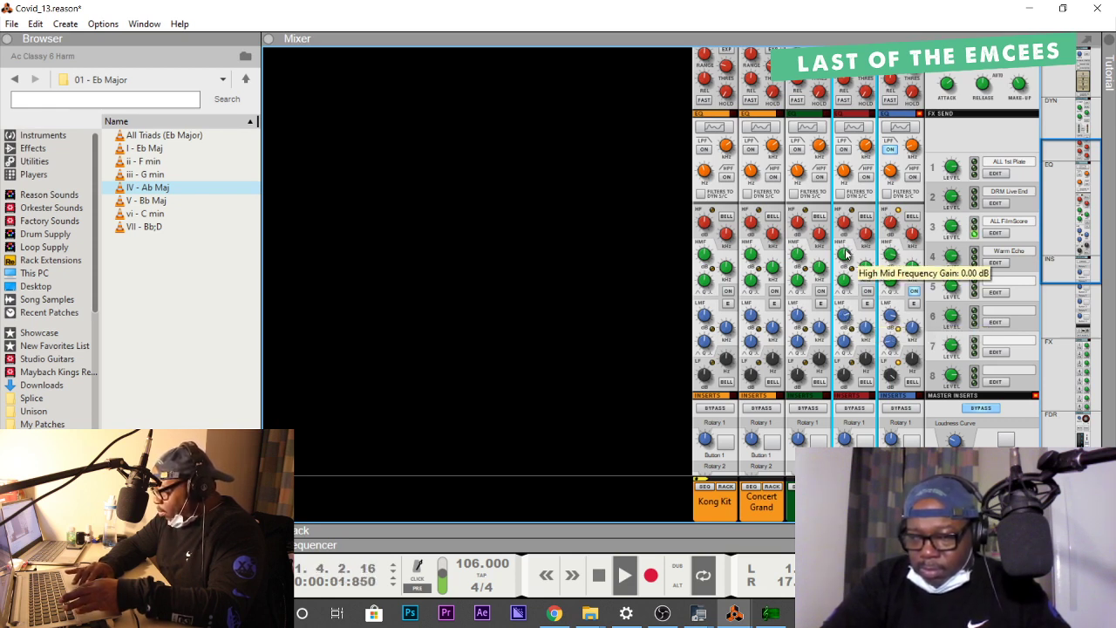
pyautogui.scroll(3, 846, 254)
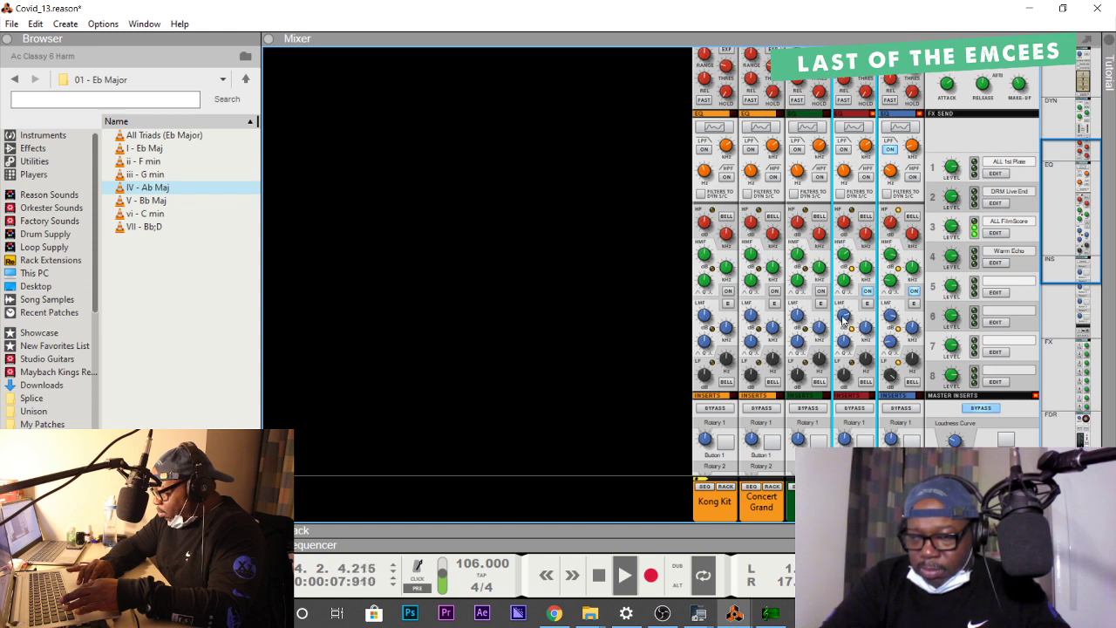
pyautogui.scroll(3, 844, 321)
pyautogui.scroll(-3, 844, 323)
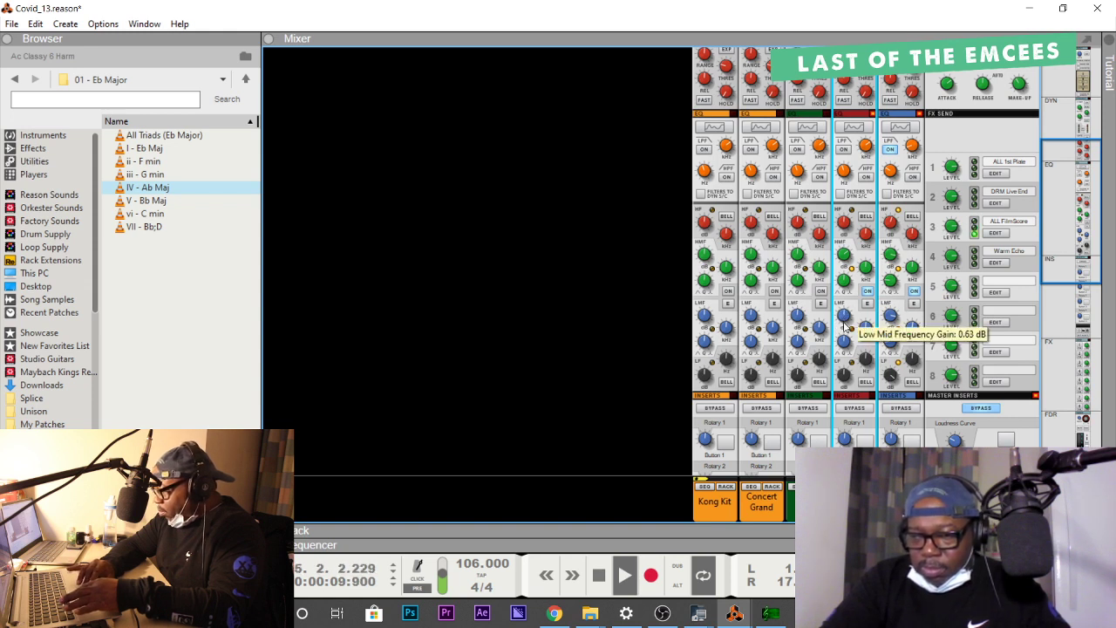
pyautogui.scroll(2, 844, 323)
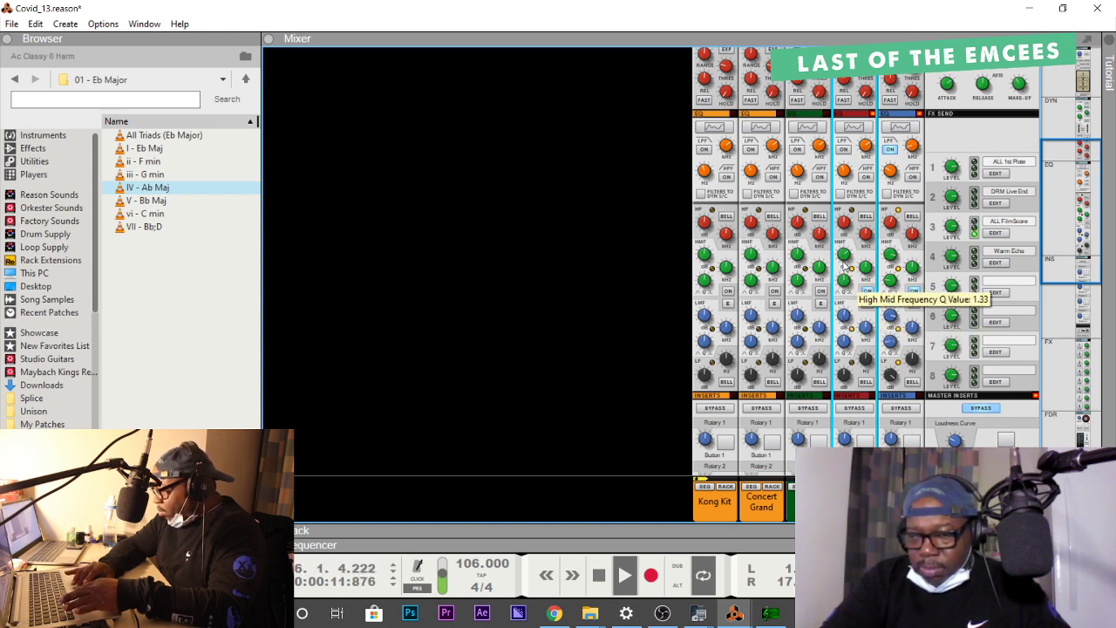
pyautogui.scroll(-2, 846, 262)
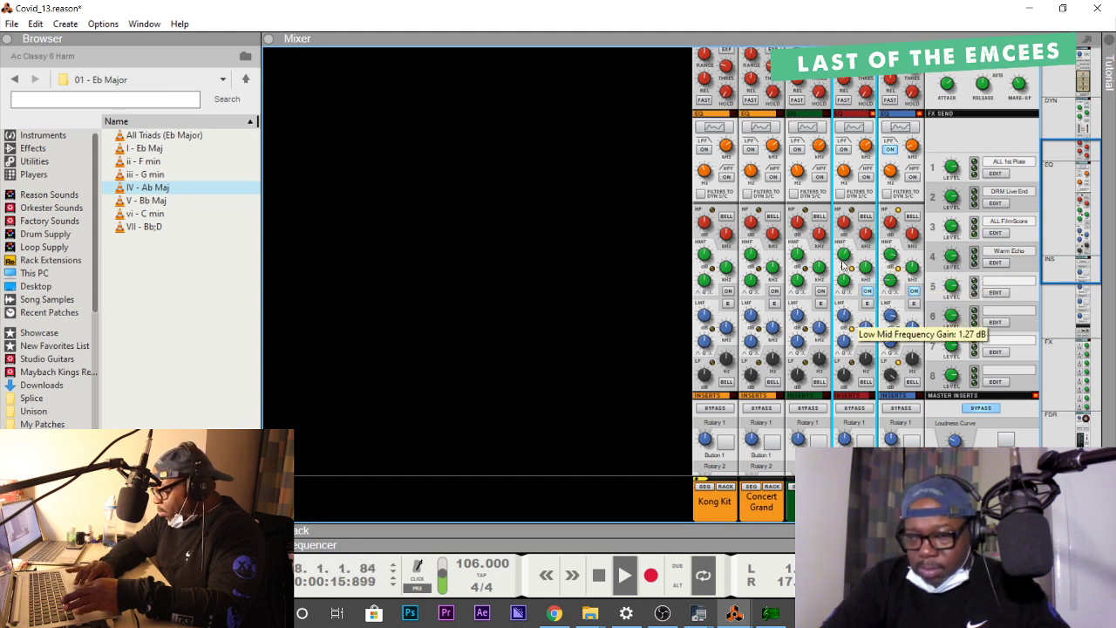
pyautogui.scroll(2, 845, 252)
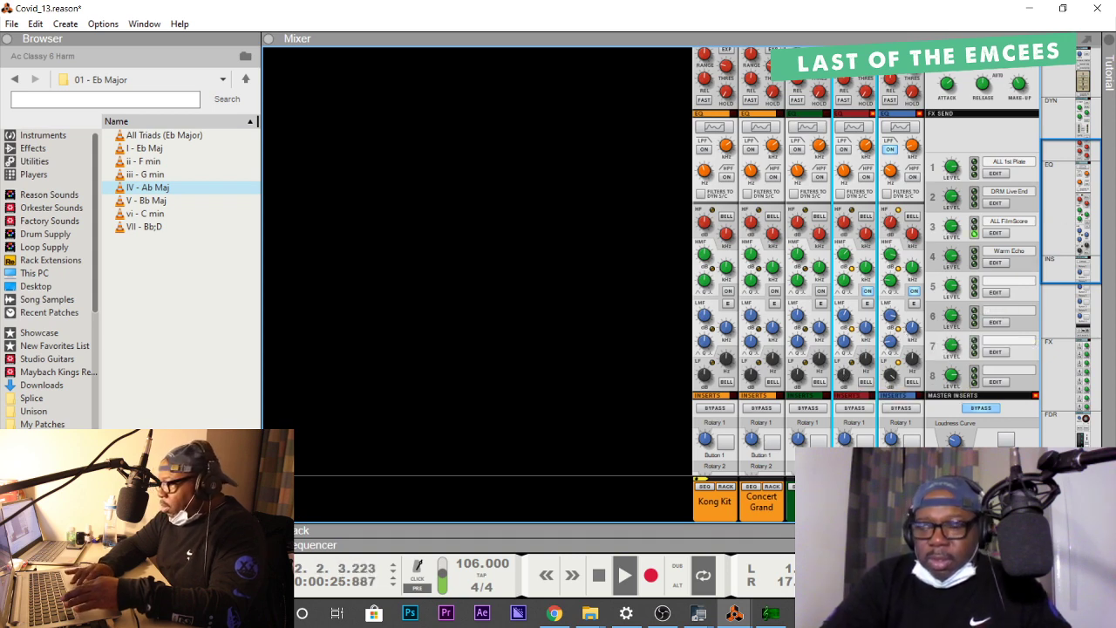
# Load the Acoustic Dream -FP.cmb patch from the 11 Guitars folder into the Ac Classy 6 Harm device.
pyautogui.moveTo(758, 536); pyautogui.dragTo(758, 61)
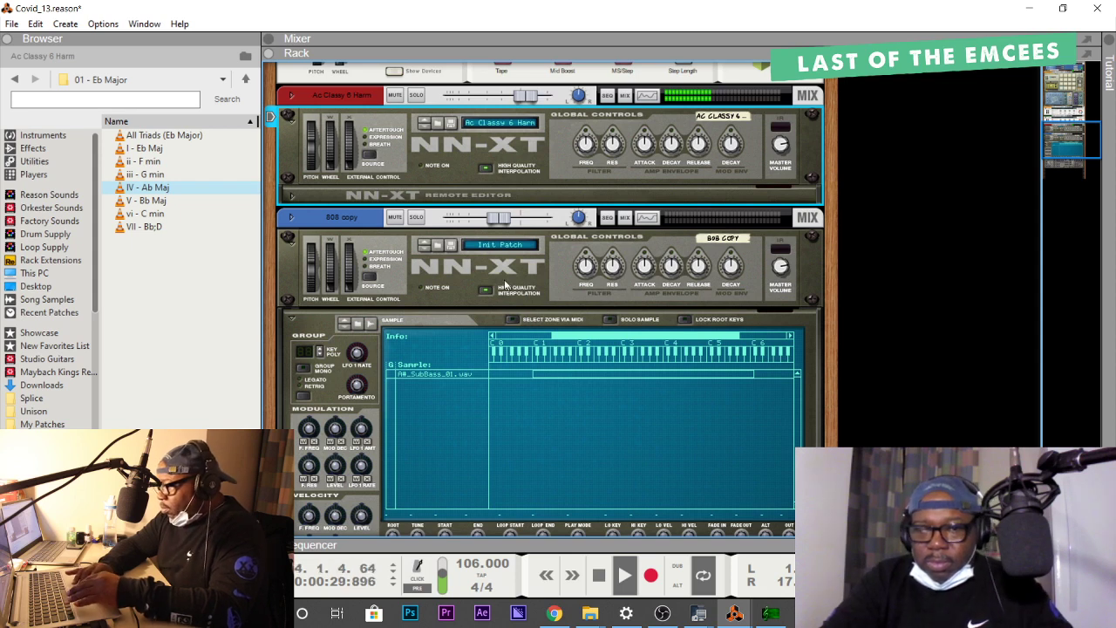
pyautogui.click(489, 123)
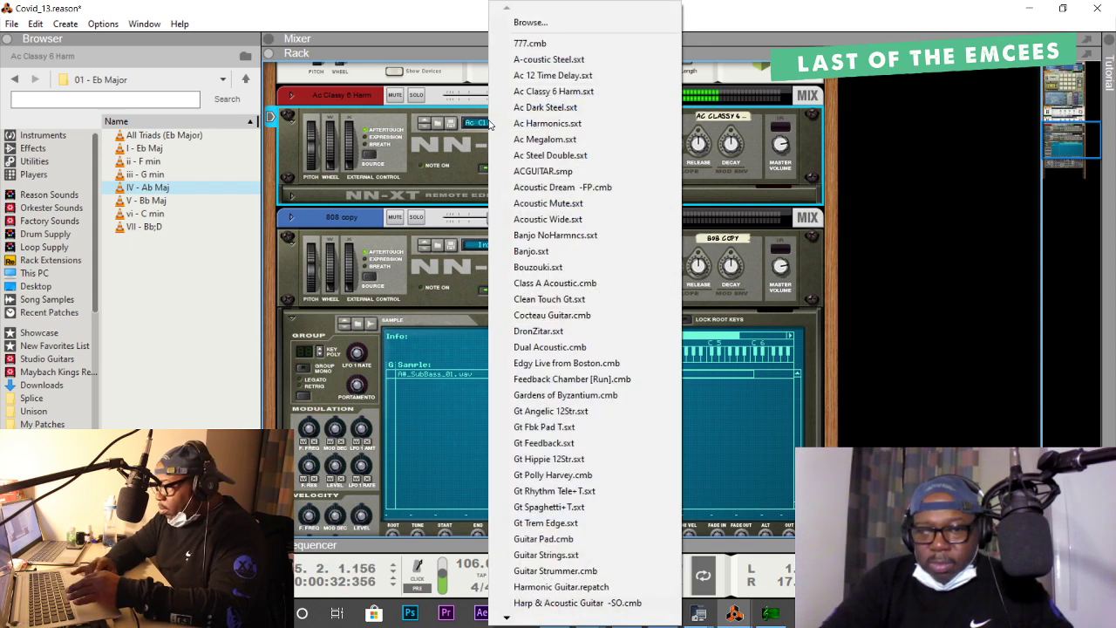
pyautogui.click(530, 22)
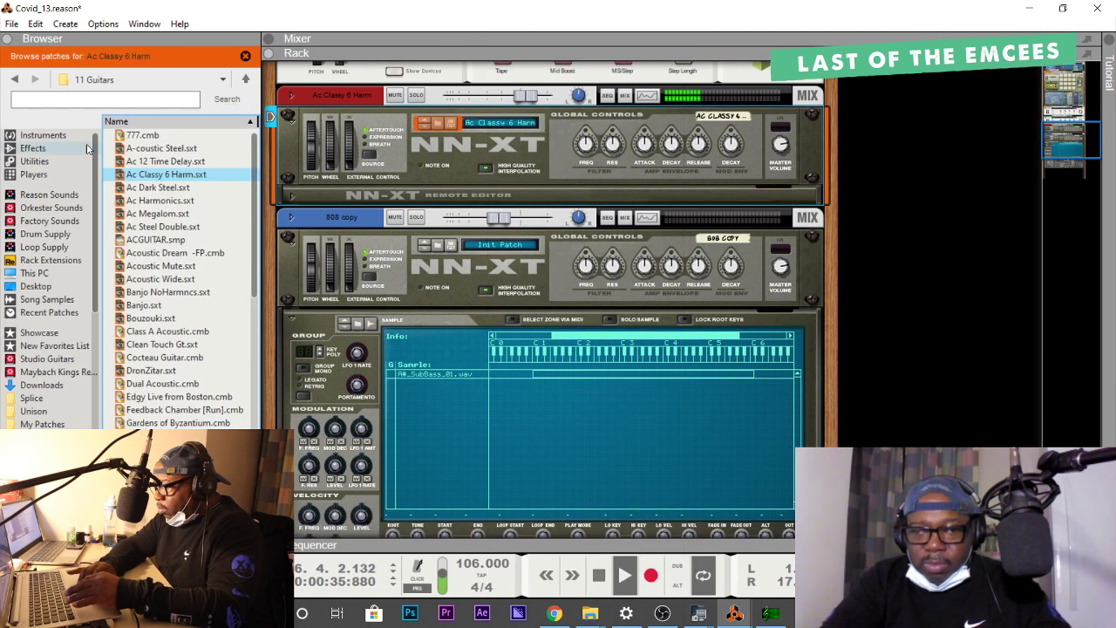
pyautogui.click(150, 253)
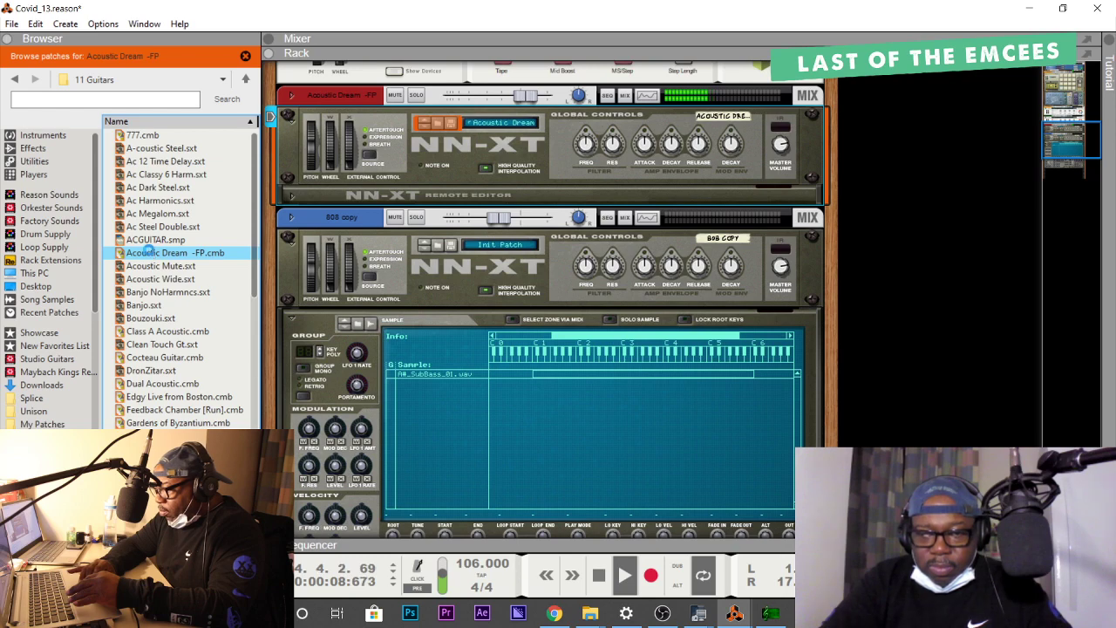
# Audition the guitar patches in order from Acoustic Dream -FP.cmb through Clean Touch Gt.sxt on the selected guitar device during playback.
pyautogui.doubleClick(150, 253)
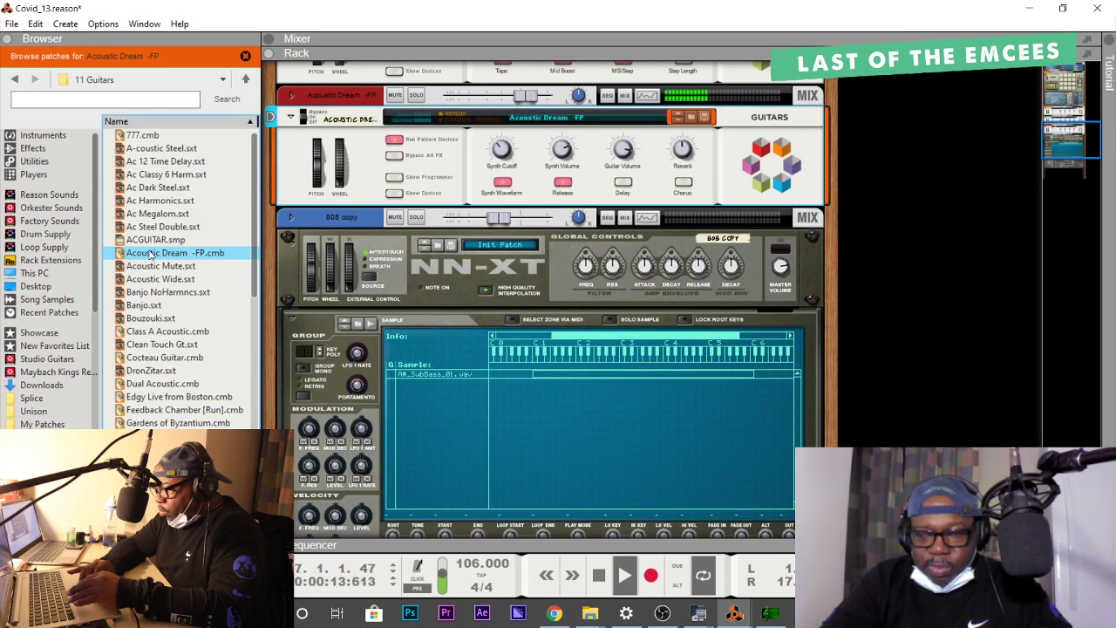
pyautogui.hotkey('shift', 'Return')
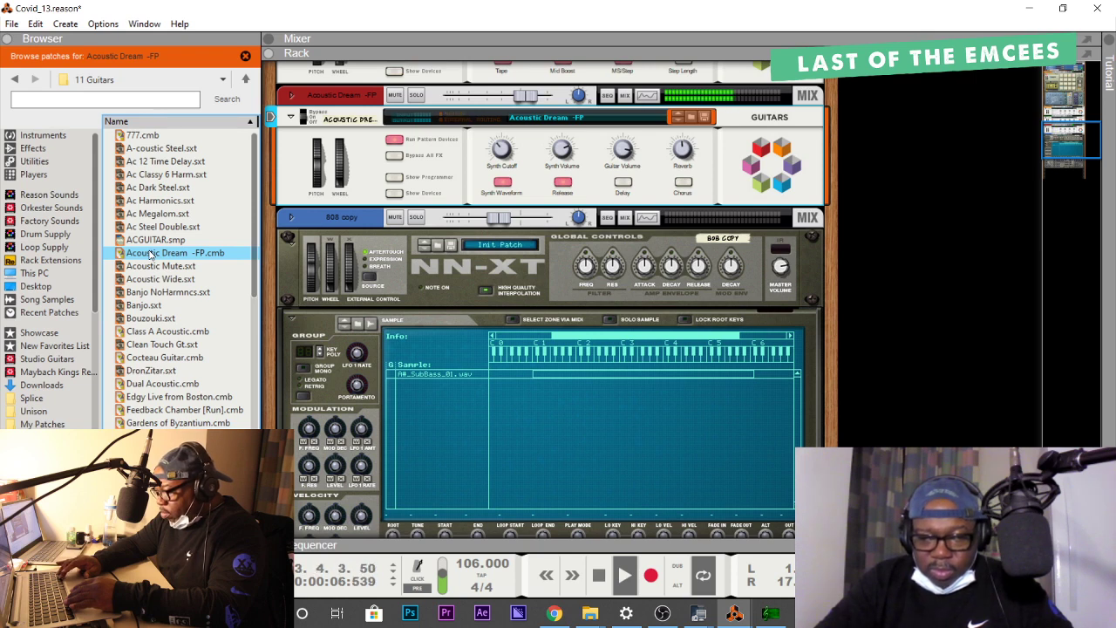
pyautogui.press('Down')
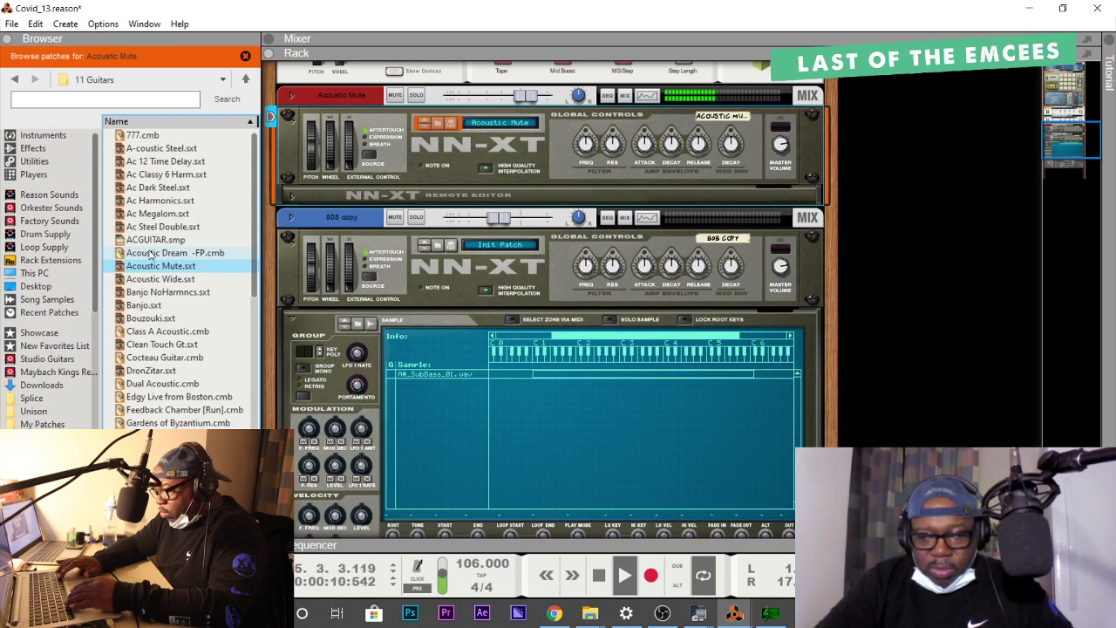
pyautogui.press('Down')
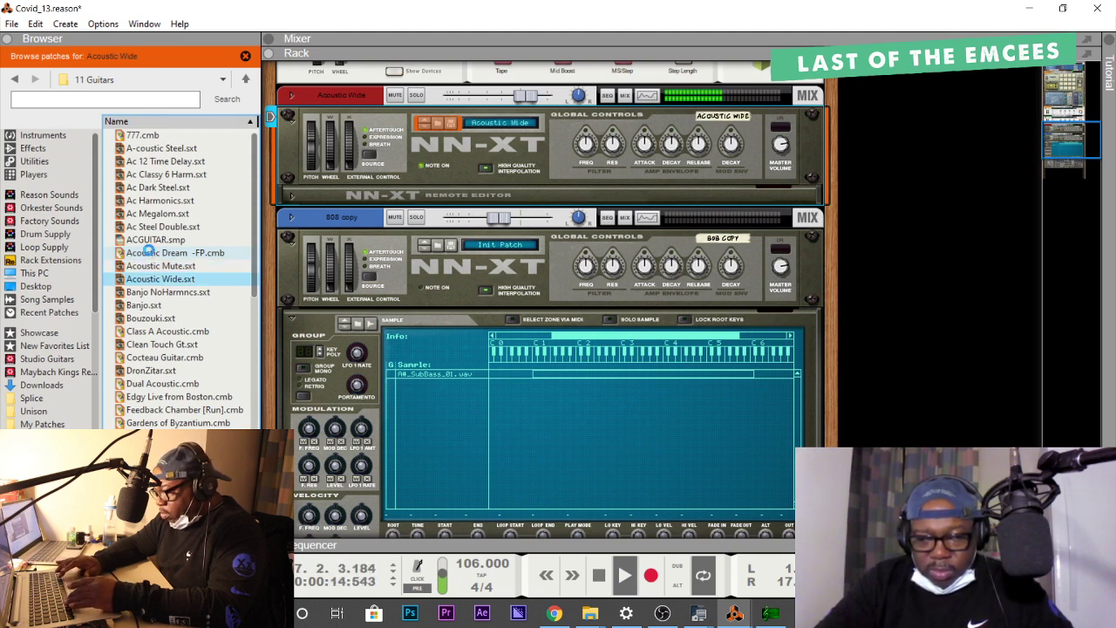
pyautogui.press('Down')
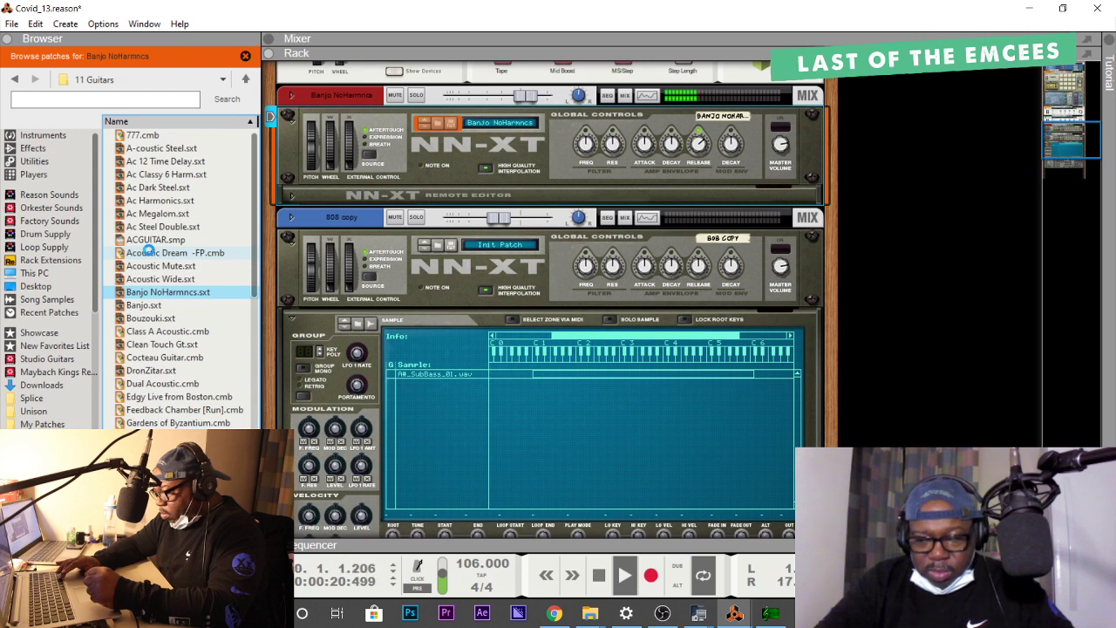
pyautogui.press('Down')
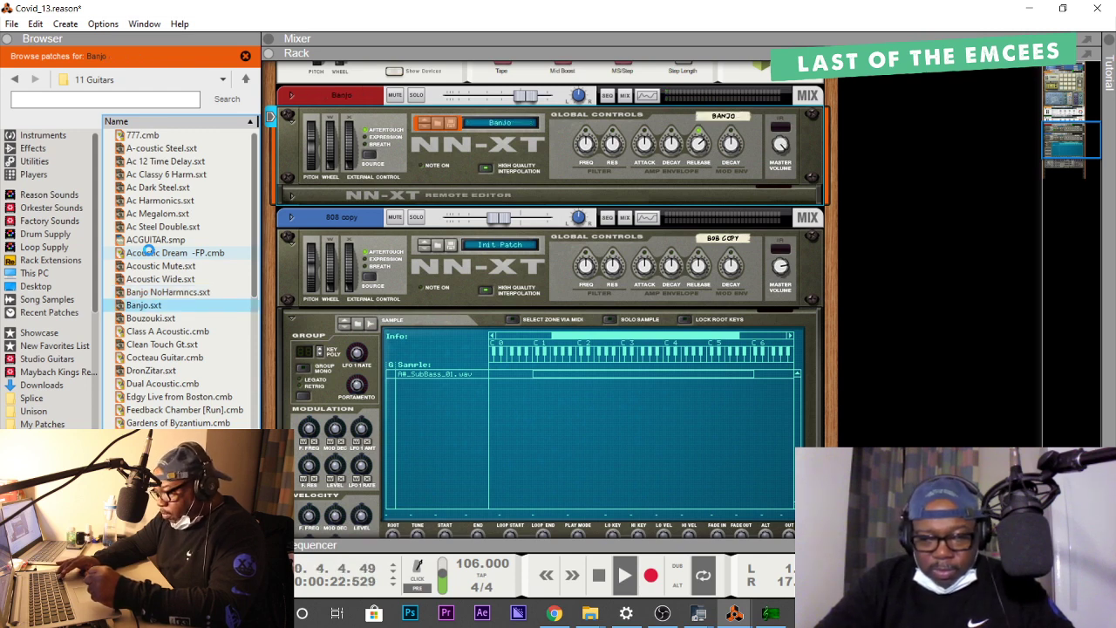
pyautogui.press('Down')
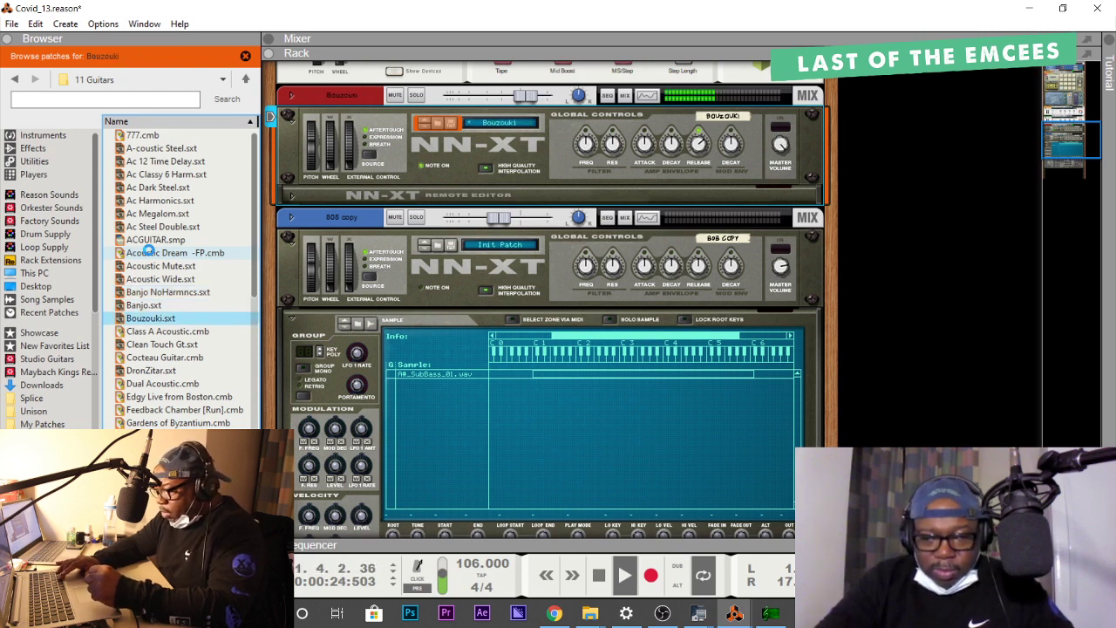
pyautogui.press('Down')
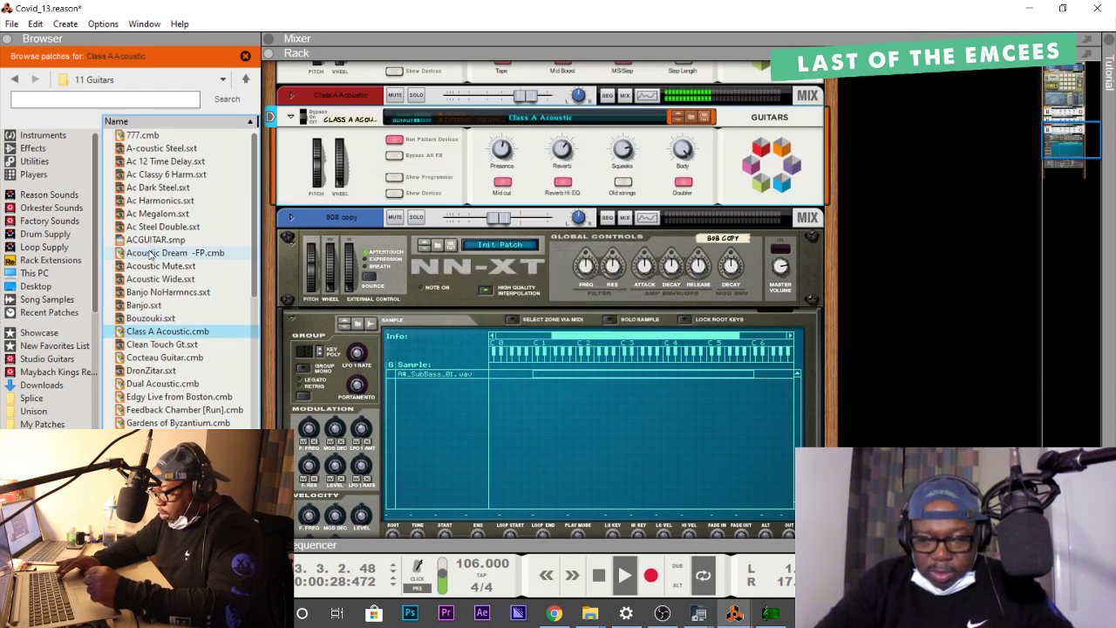
pyautogui.press('Down')
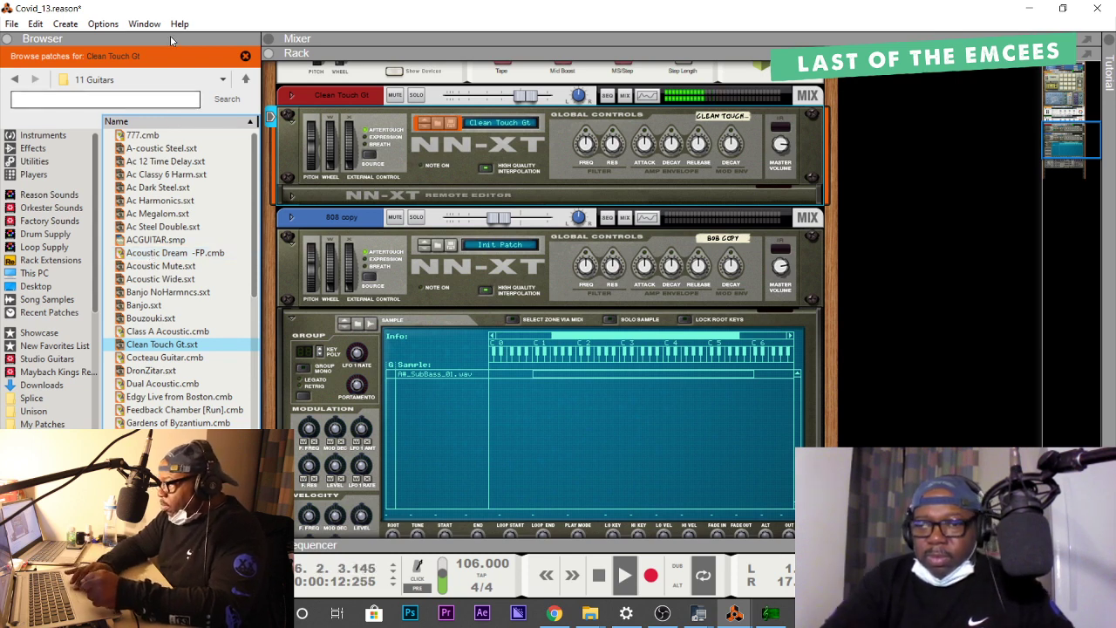
# Lower the fader of the Clean Touch Gt channel slightly in the mixer.
pyautogui.doubleClick(464, 35)
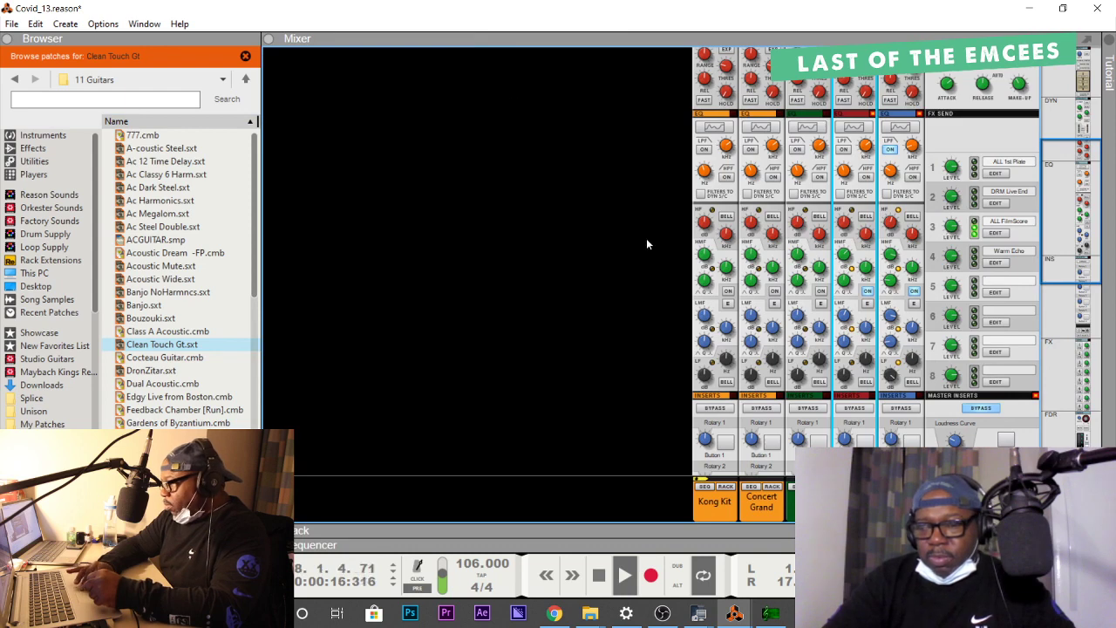
pyautogui.scroll(-5, 801, 377)
pyautogui.scroll(-1, 801, 376)
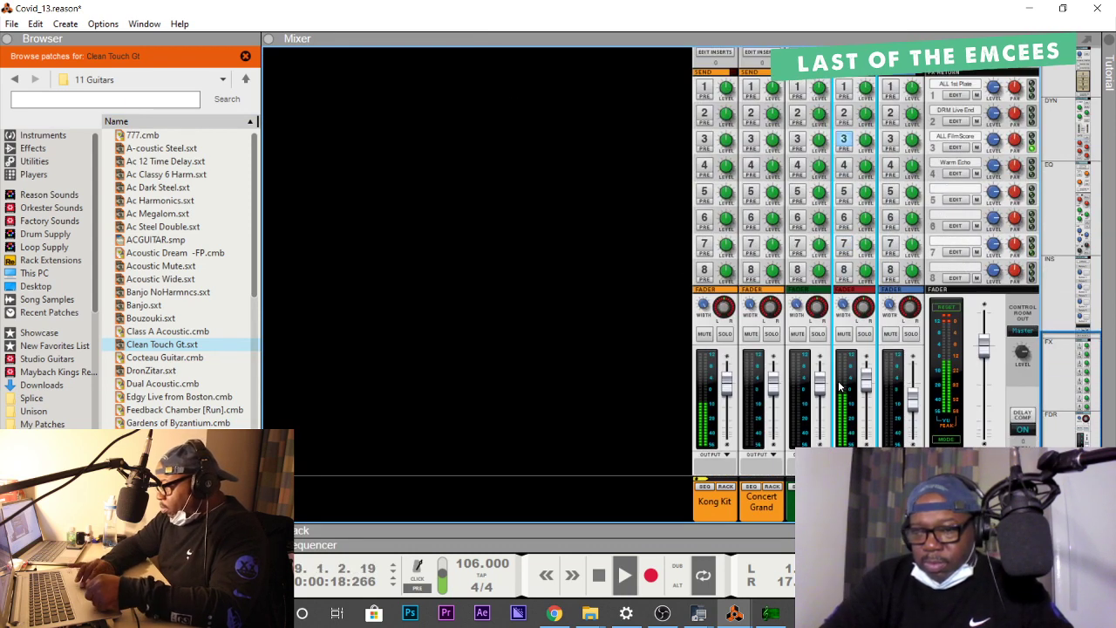
pyautogui.moveTo(865, 388); pyautogui.dragTo(867, 400)
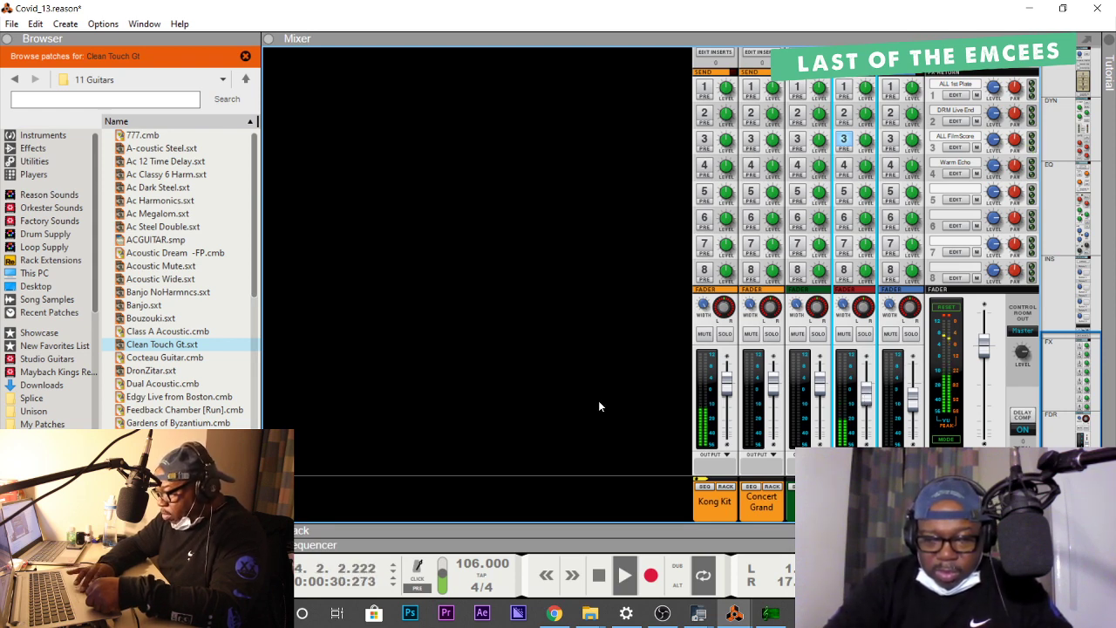
# Try Edgy Live from Boston.cmb, settle on the Dual Acoustic.cmb patch, and set that channel's FX3 send level to -28.89 dB.
pyautogui.click(168, 397)
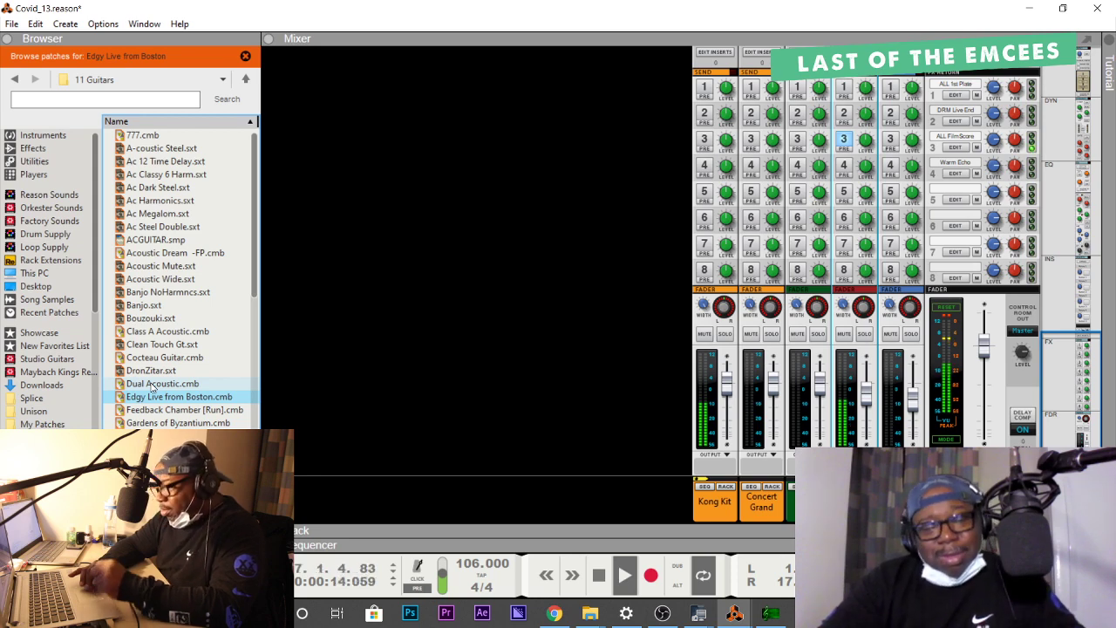
pyautogui.click(151, 386)
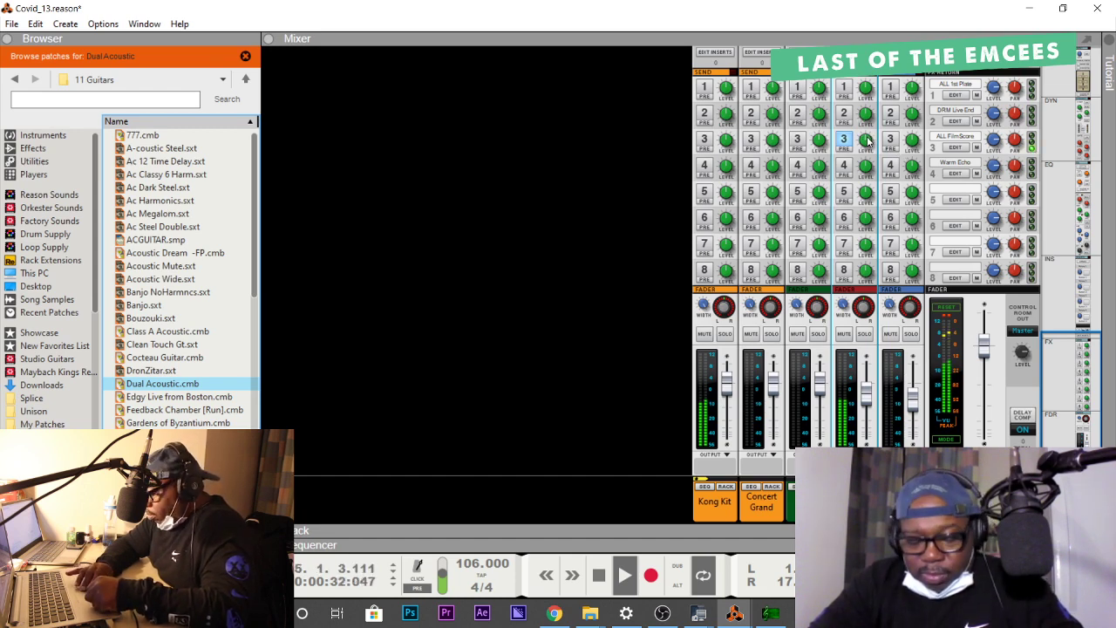
pyautogui.moveTo(868, 140); pyautogui.dragTo(870, 150)
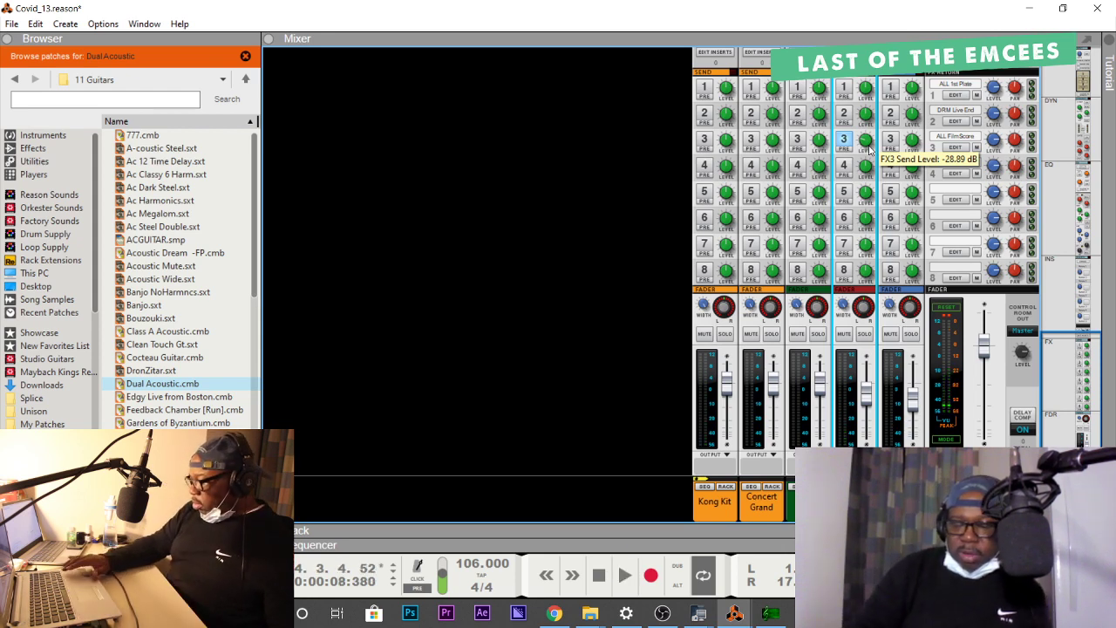
# Play the beat to rehearse with the Dual Acoustic sound, and stop with the song position back at the start.
pyautogui.press('space')
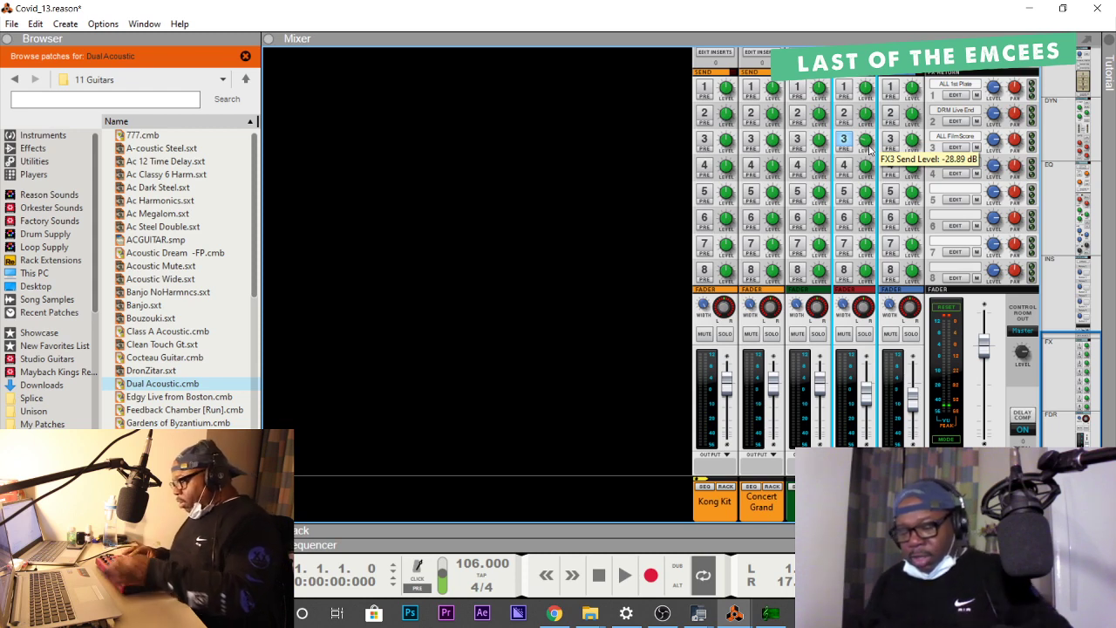
pyautogui.press('space')
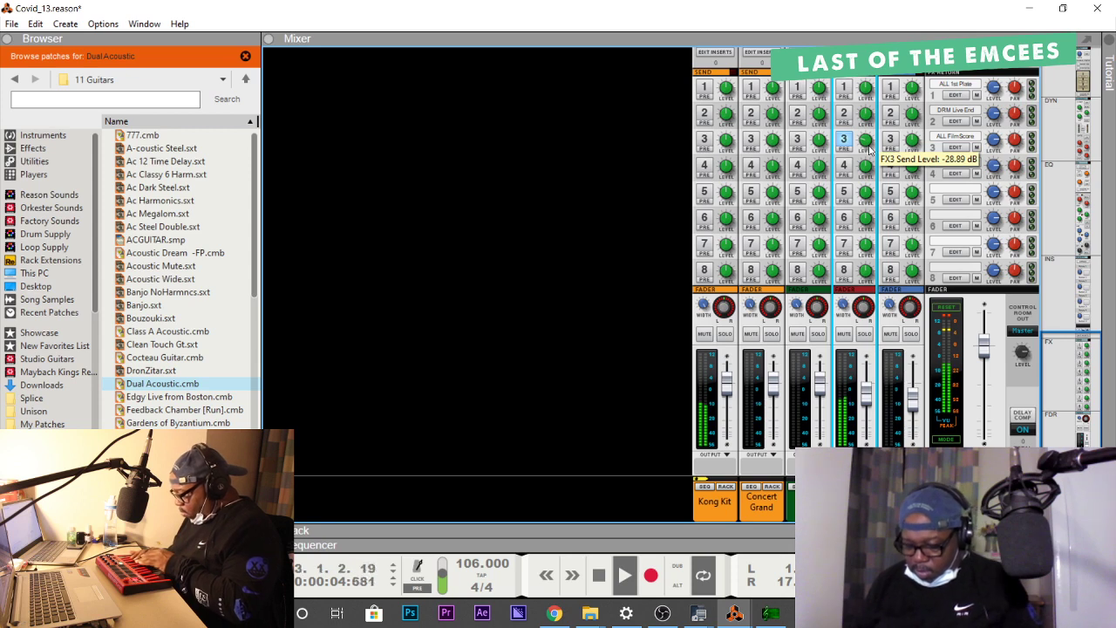
pyautogui.press('space')
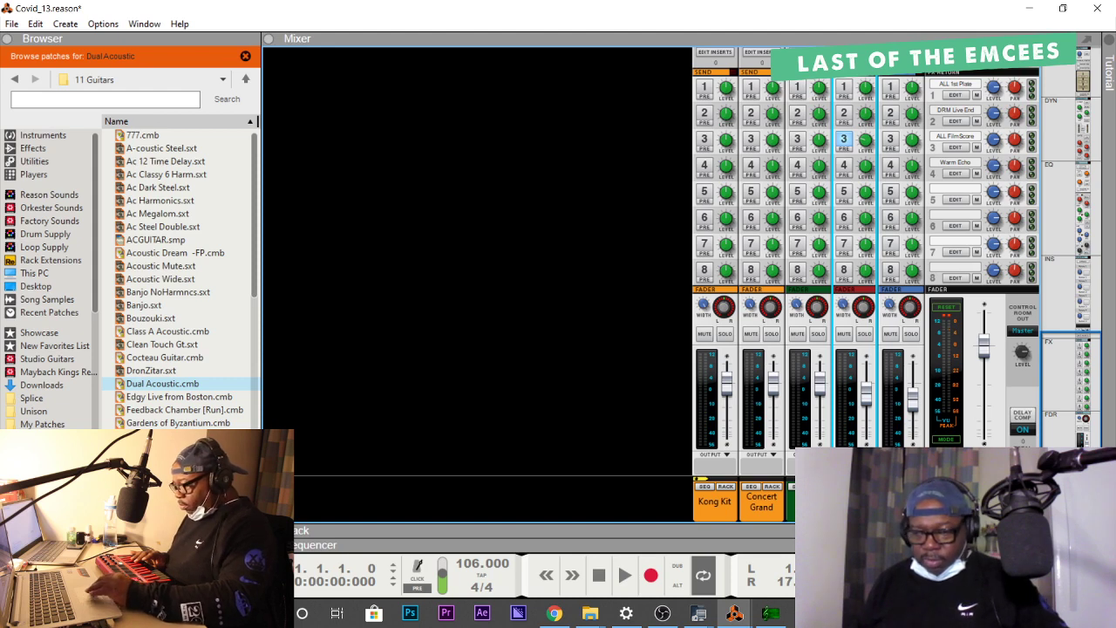
# Add a new note lane to the Dual Acoustic track in the sequencer and record a 16-bar guitar take from bar 1.
pyautogui.press('F7')
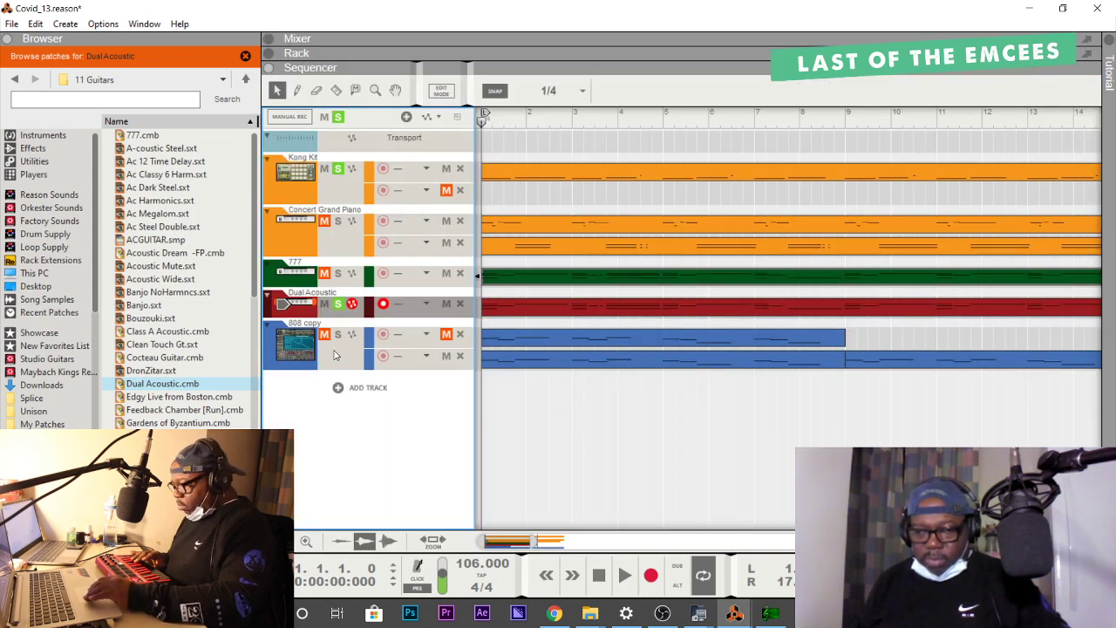
pyautogui.rightClick(273, 306)
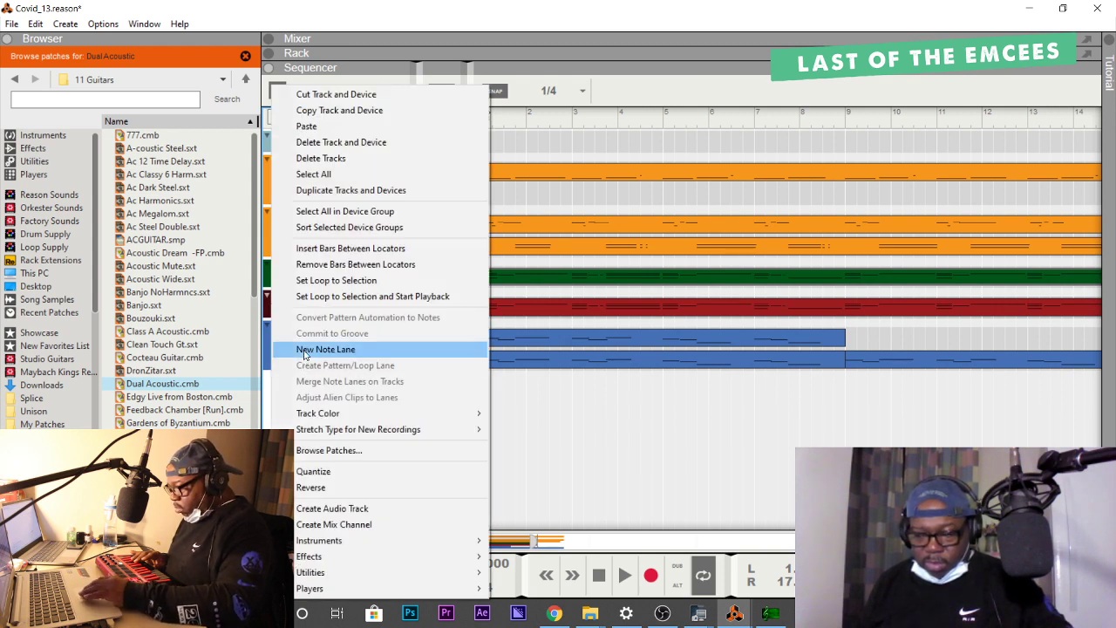
pyautogui.click(305, 349)
pyautogui.hotkey('ctrl', 'Return')
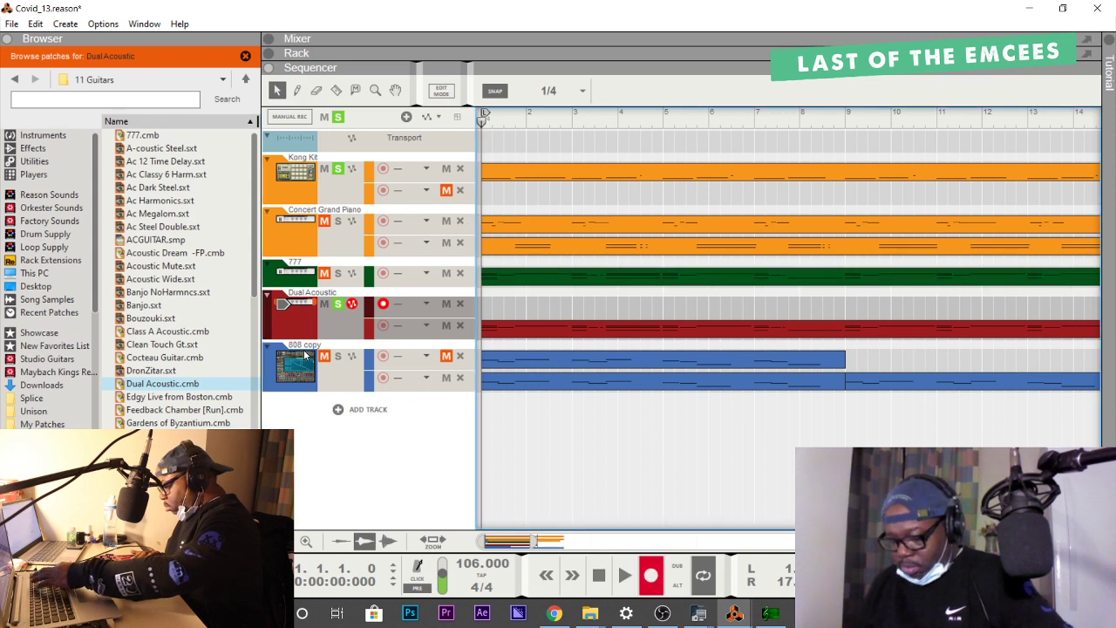
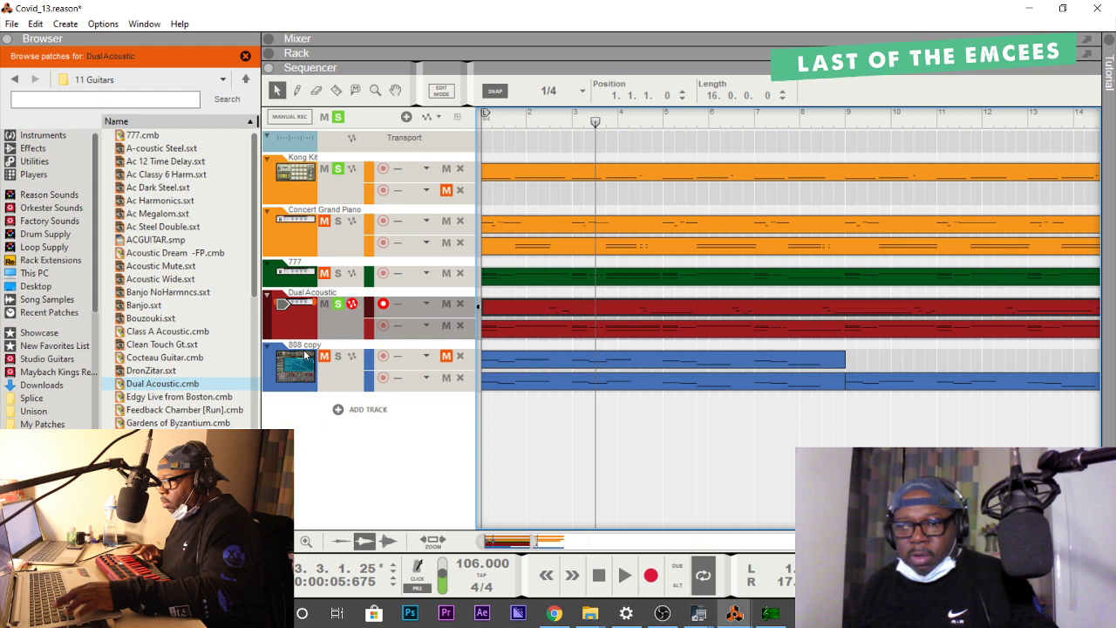
# Play back the newly recorded Dual Acoustic clip, with the whole arrangement fitted into the sequencer's visible timeline.
pyautogui.press('space')
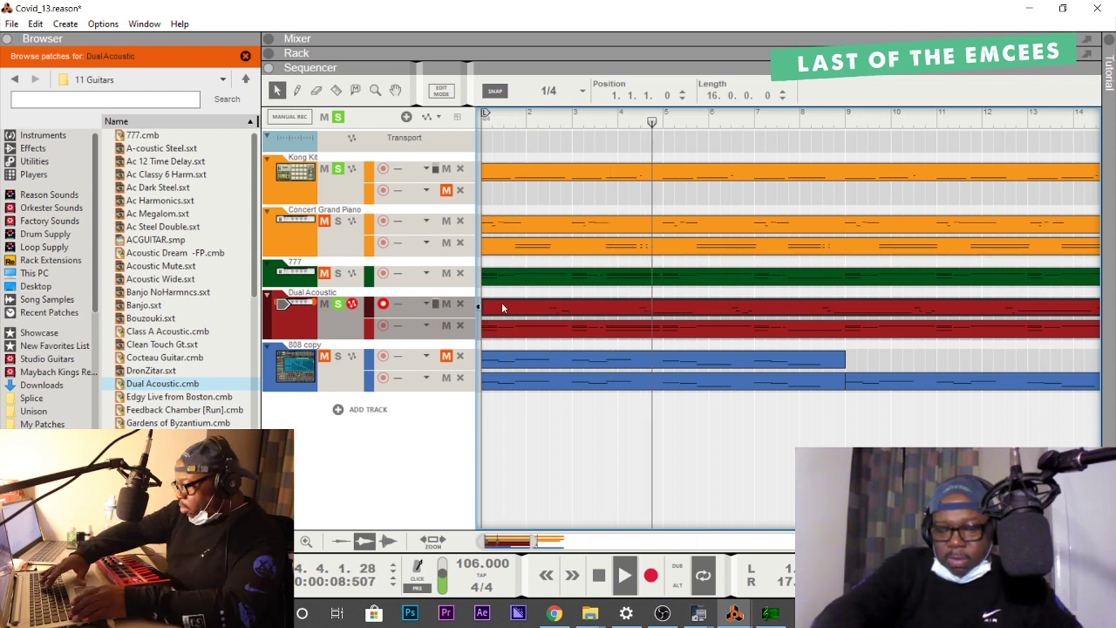
pyautogui.press('KP_Decimal')
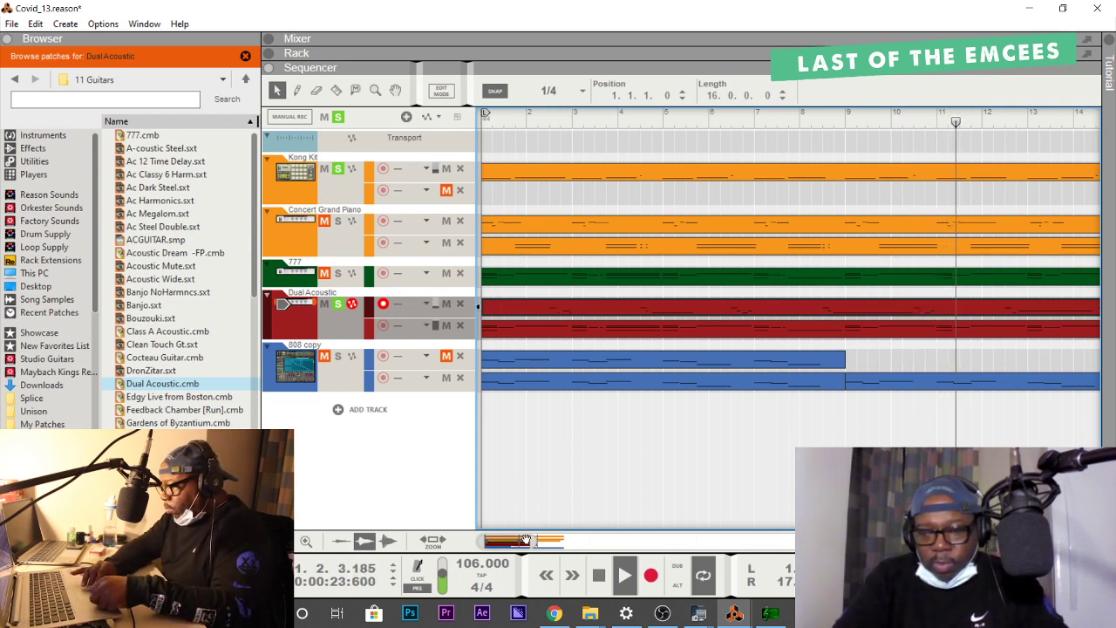
pyautogui.moveTo(533, 542); pyautogui.dragTo(610, 541)
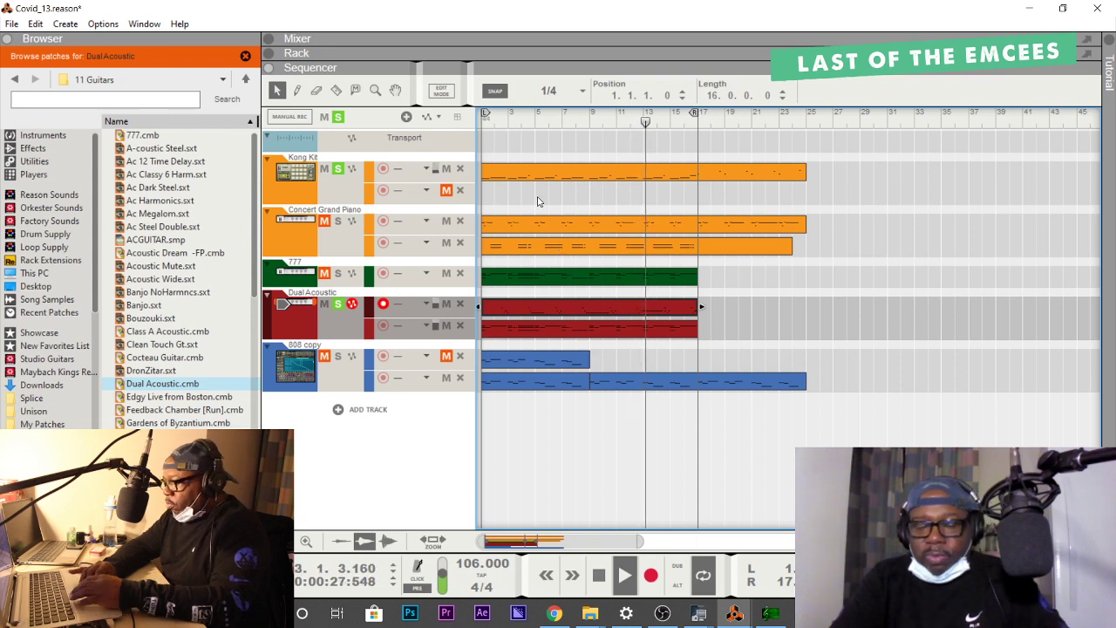
# Turn on FX send 3 for the Kong Kit channel in the mixer.
pyautogui.click(543, 38)
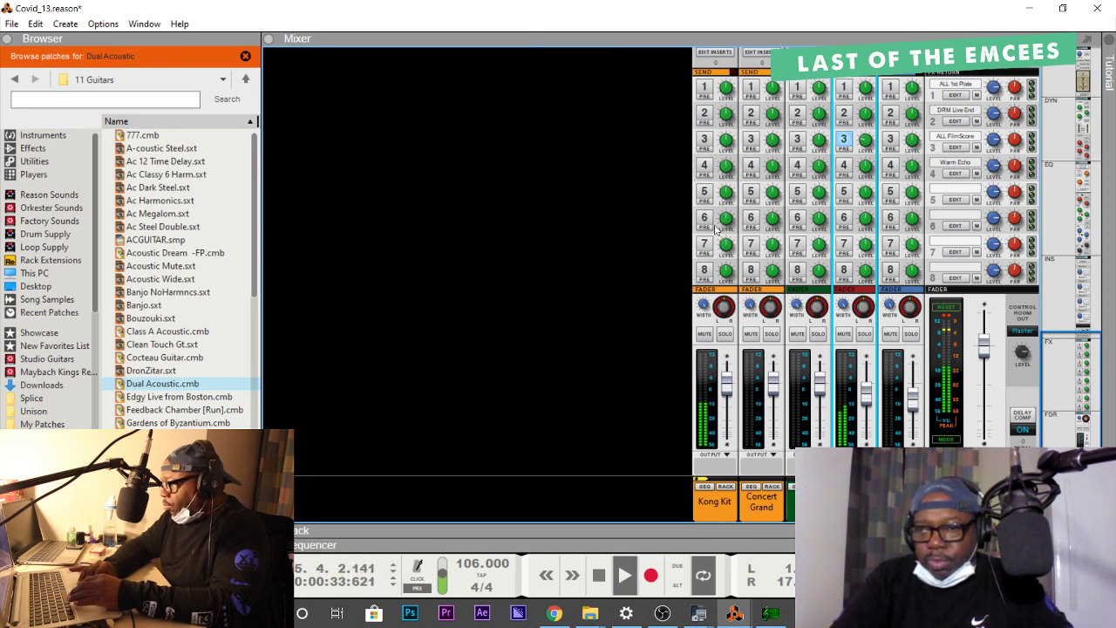
pyautogui.click(707, 140)
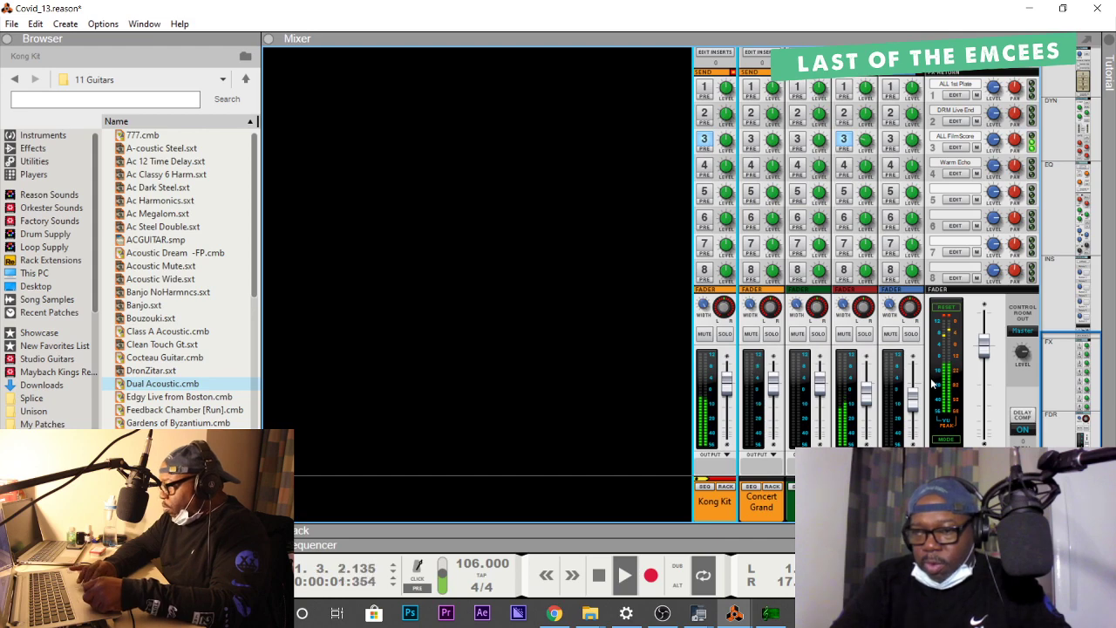
# Enable the EQ on the Kong Kit and Concert Grand channels, adjusting Kong Kit's low-mid gain and setting its high-mid gain to 4.44 dB.
pyautogui.moveTo(1081, 399); pyautogui.dragTo(1069, 239)
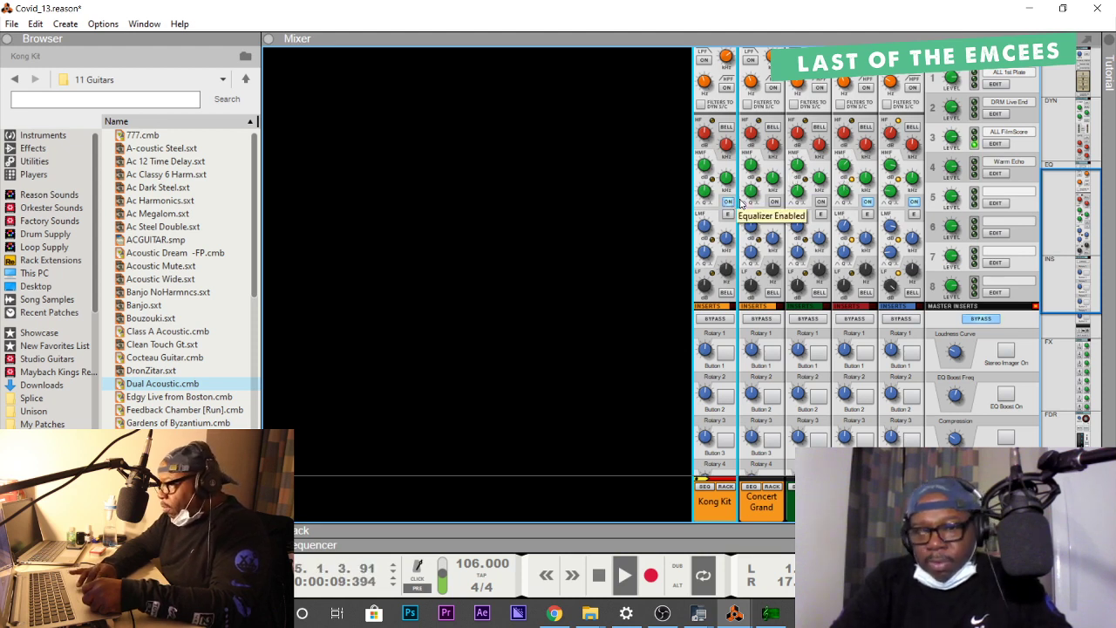
pyautogui.click(776, 203)
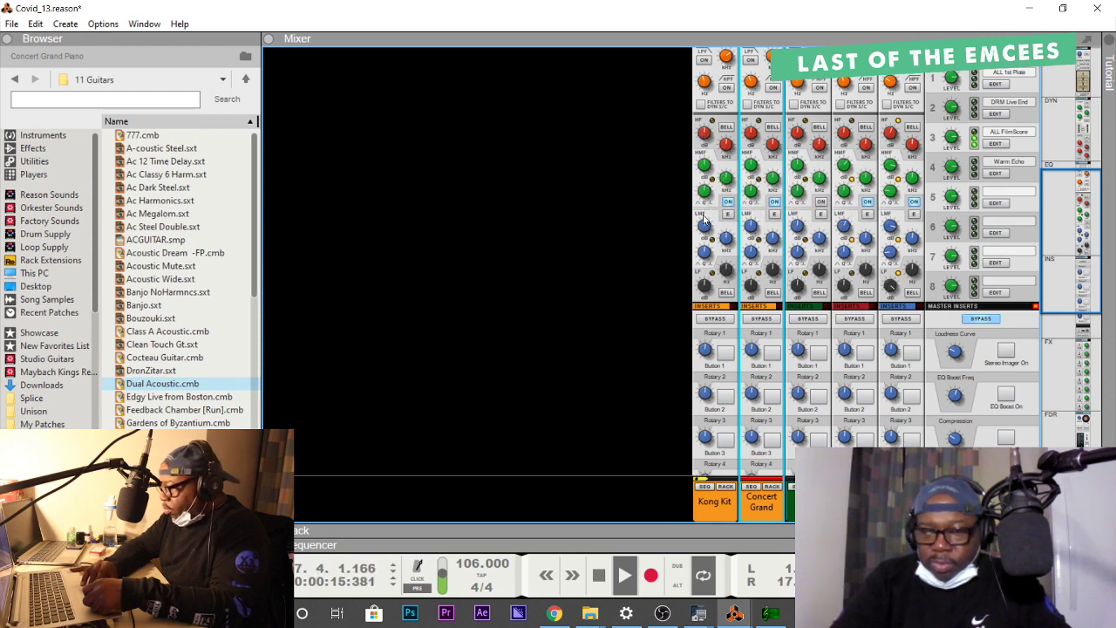
pyautogui.click(706, 228)
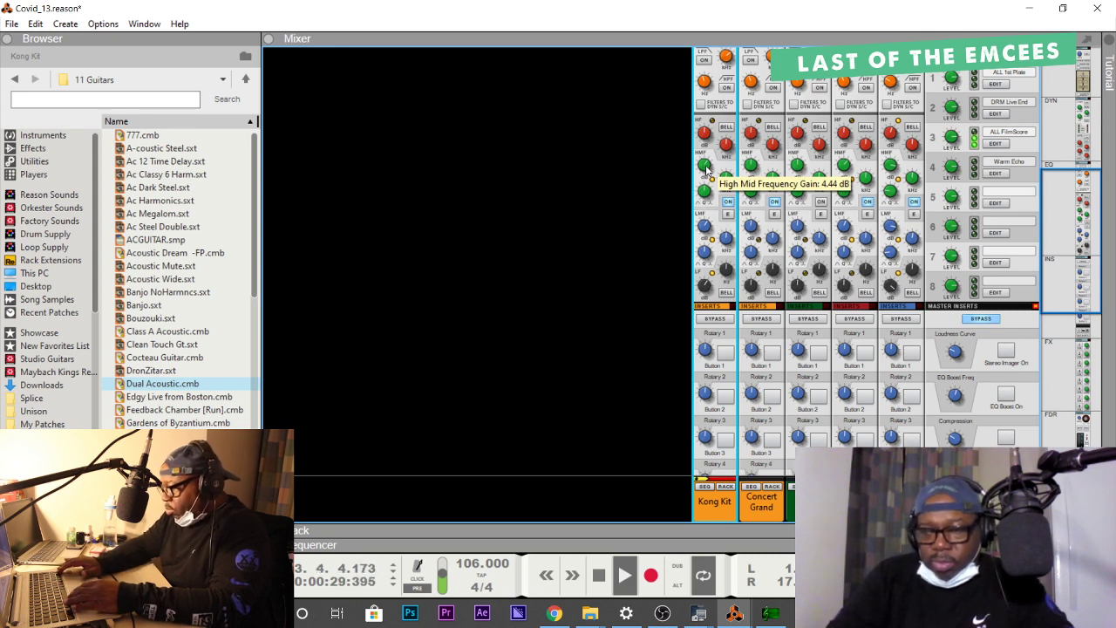
pyautogui.press('space')
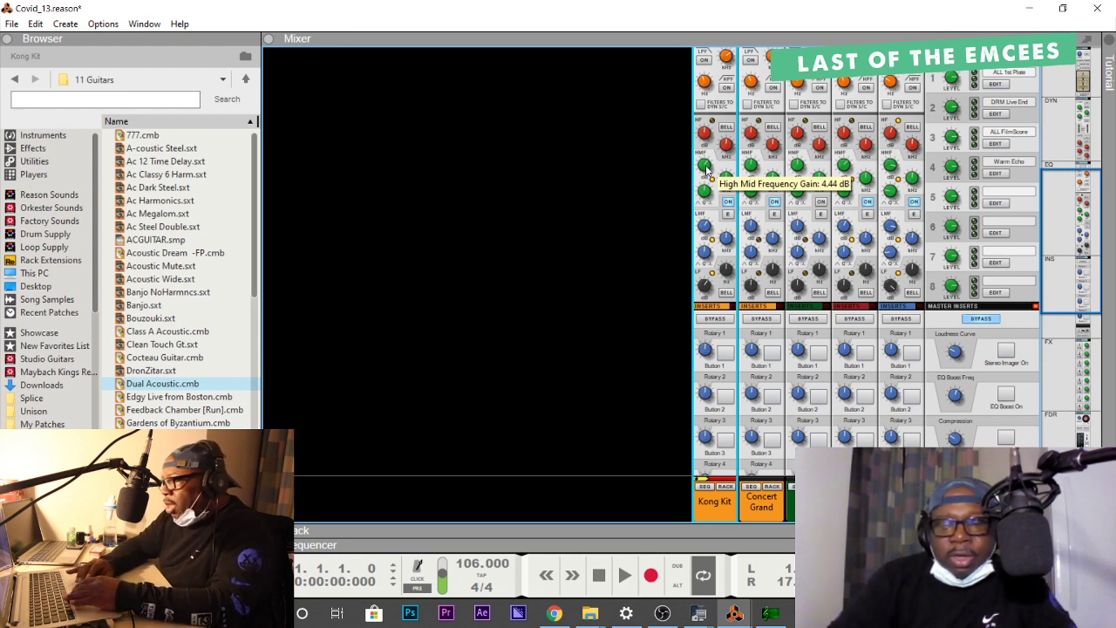
pyautogui.press('space')
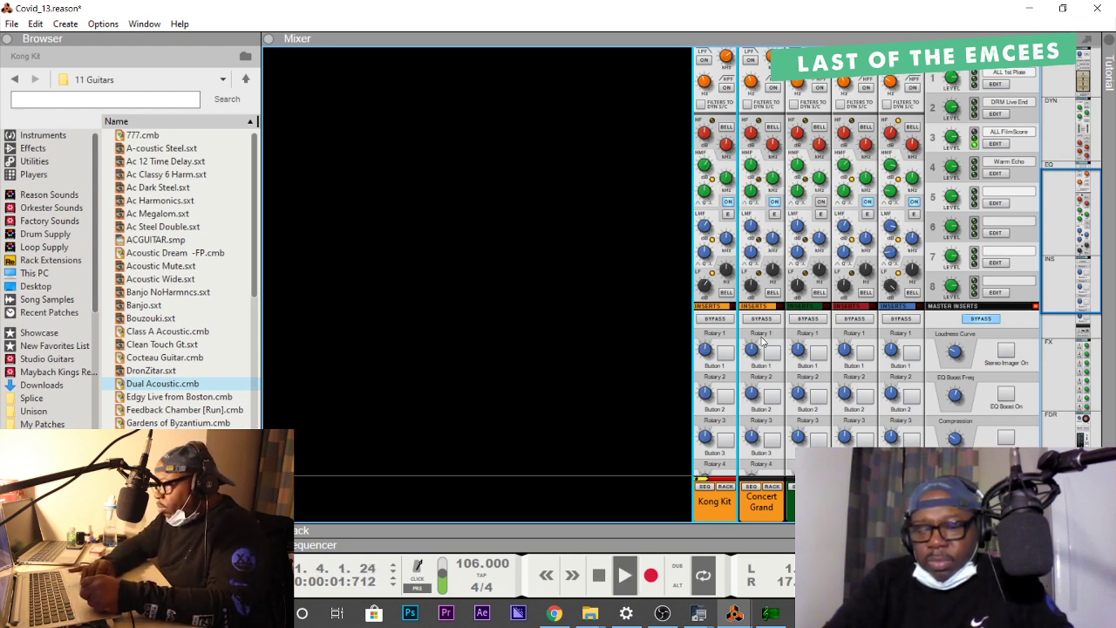
# Open the upper Dual Acoustic clip for note editing in the sequencer and move bar 2's first short C#4 note to 2.3.3.0.
pyautogui.click(764, 539)
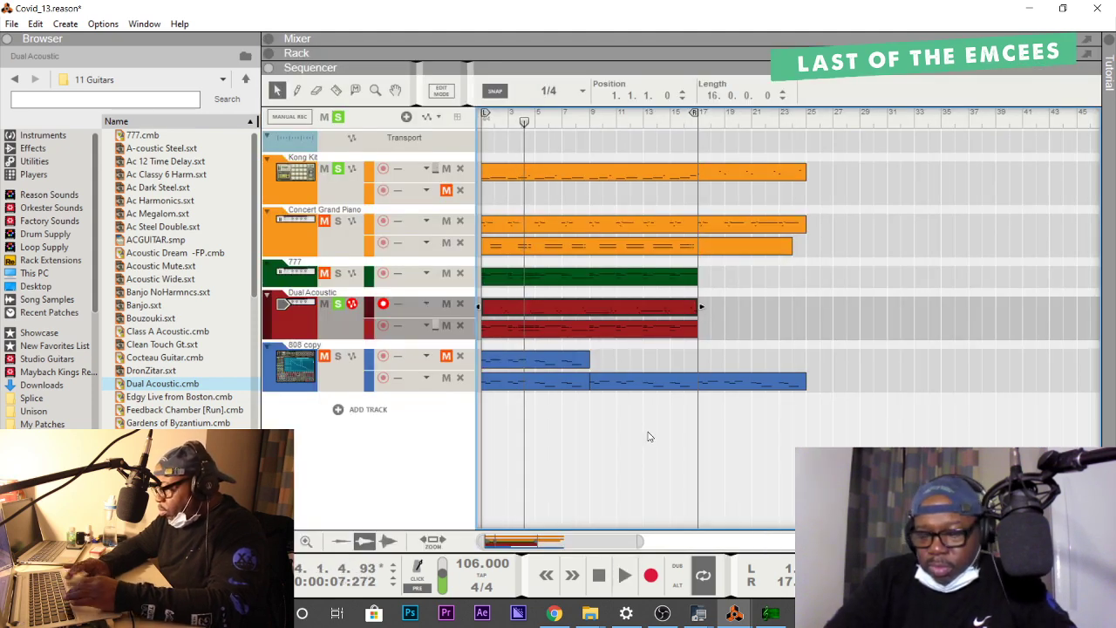
pyautogui.doubleClick(541, 313)
pyautogui.press('space')
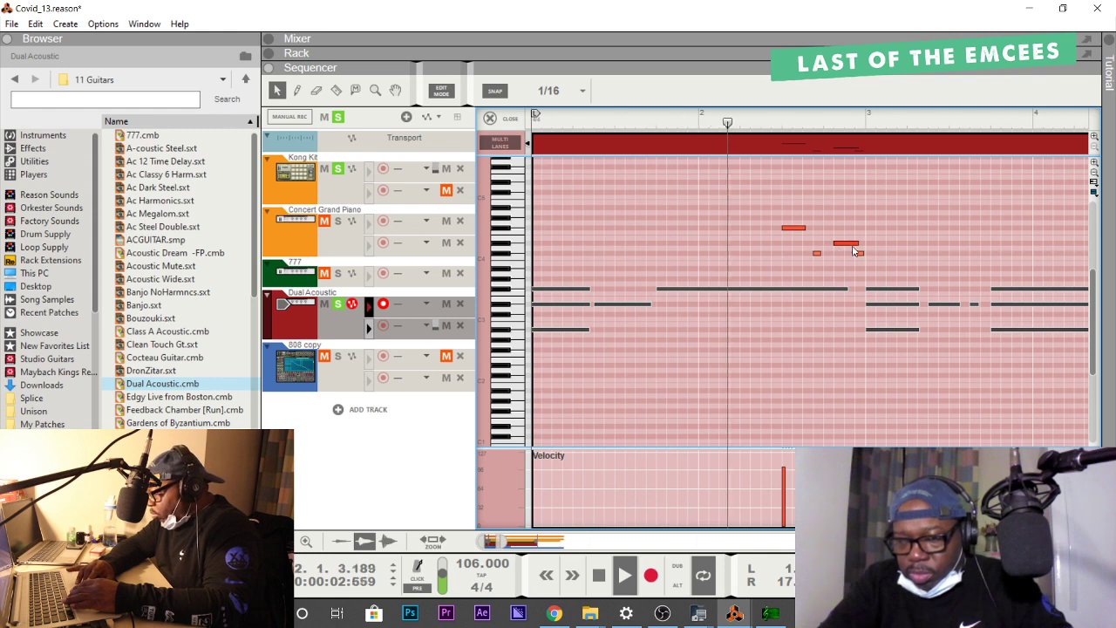
pyautogui.press('space')
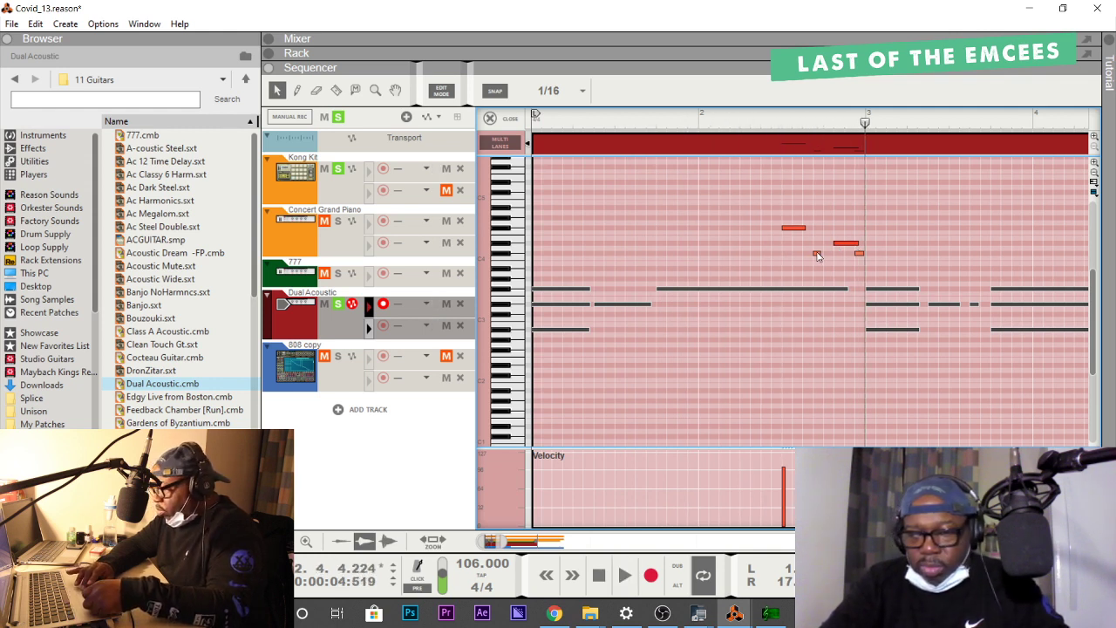
pyautogui.click(817, 255)
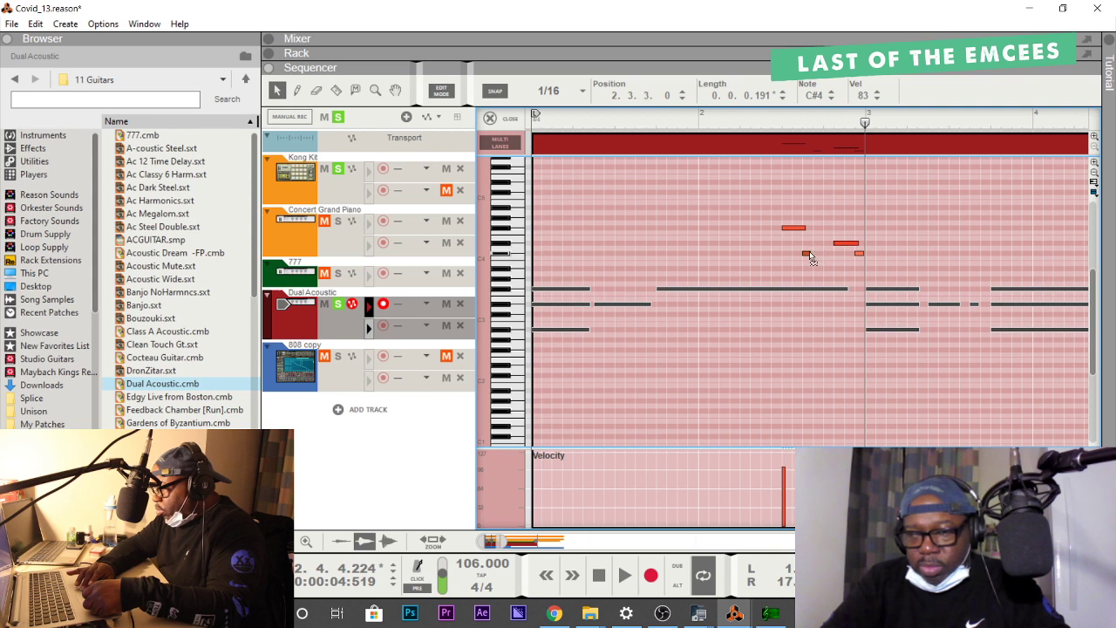
# Move the last two guitar notes of bar 2 one sixteenth earlier, with the D#4 at 2.4.1.0, and play the clip onward.
pyautogui.press('space')
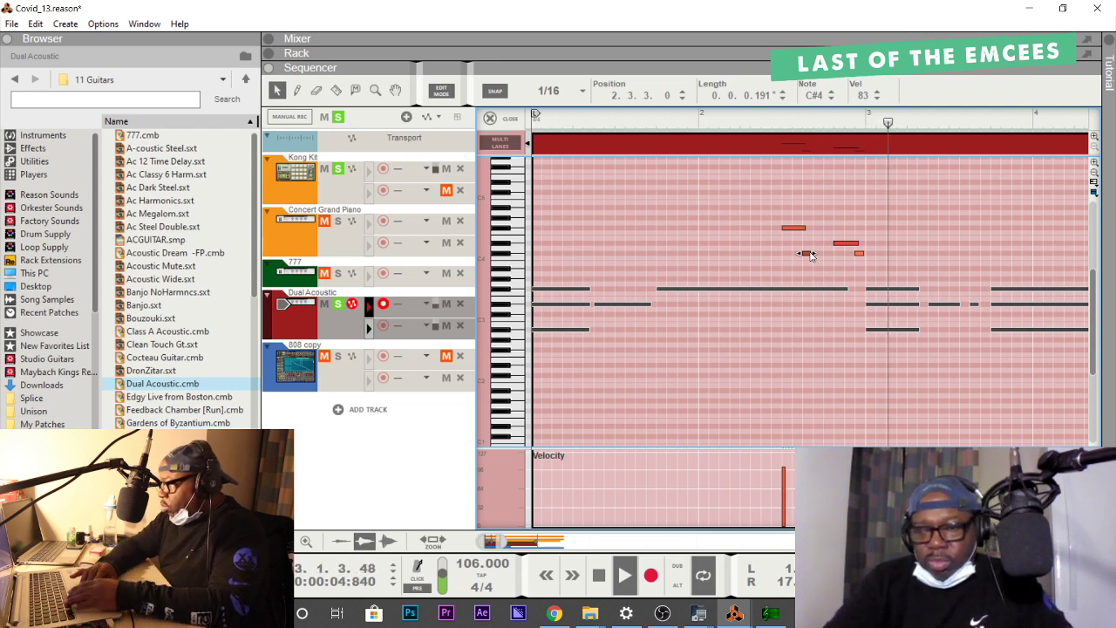
pyautogui.moveTo(870, 239); pyautogui.dragTo(848, 253)
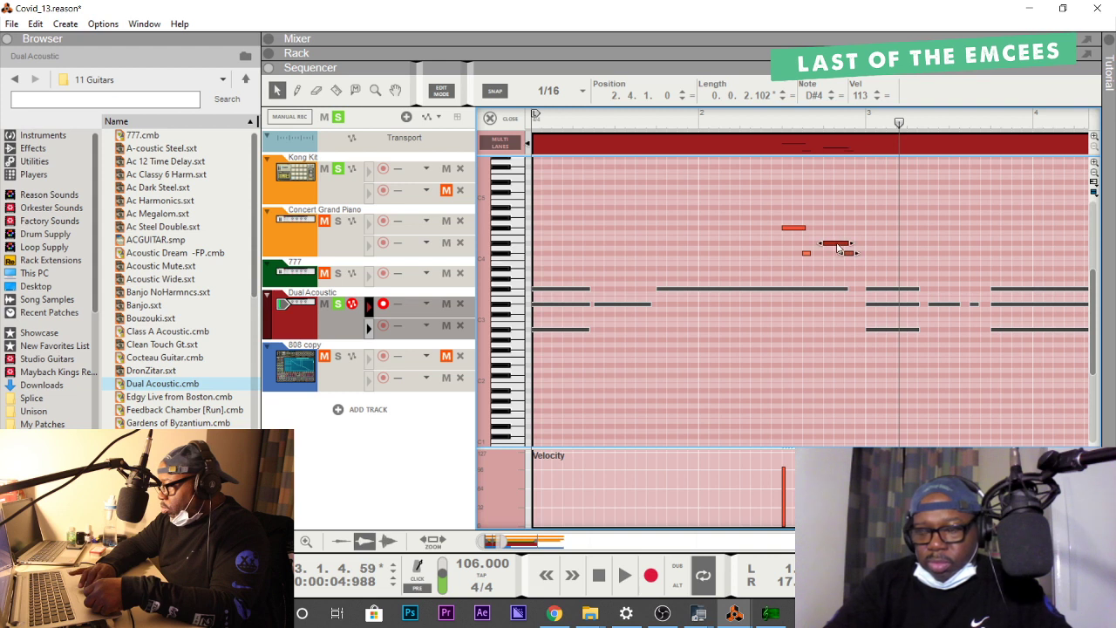
pyautogui.press('space')
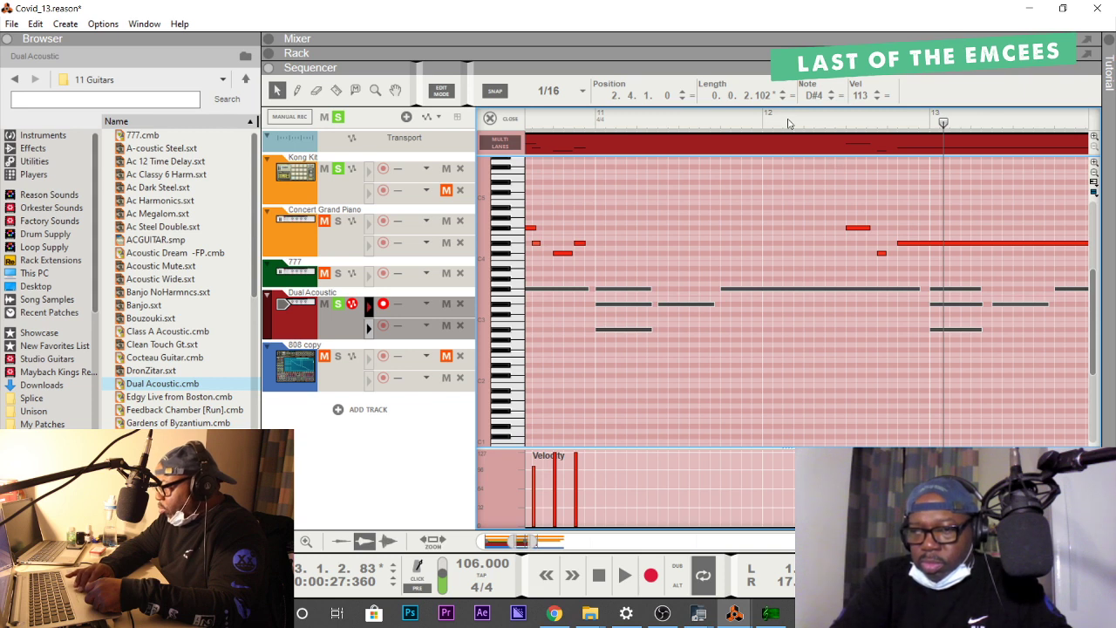
# Replay bar 12 and move its short C#4 and the following long D#4 one sixteenth earlier, with the C#4 at 12.3.3.0.
pyautogui.click(761, 126)
pyautogui.press('space')
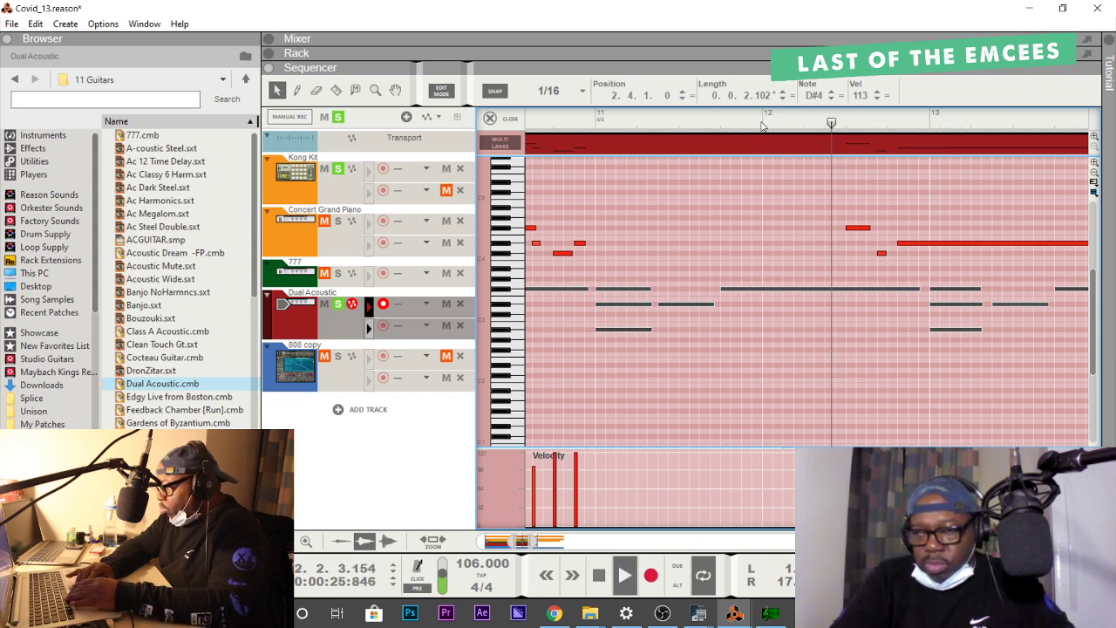
pyautogui.press('space')
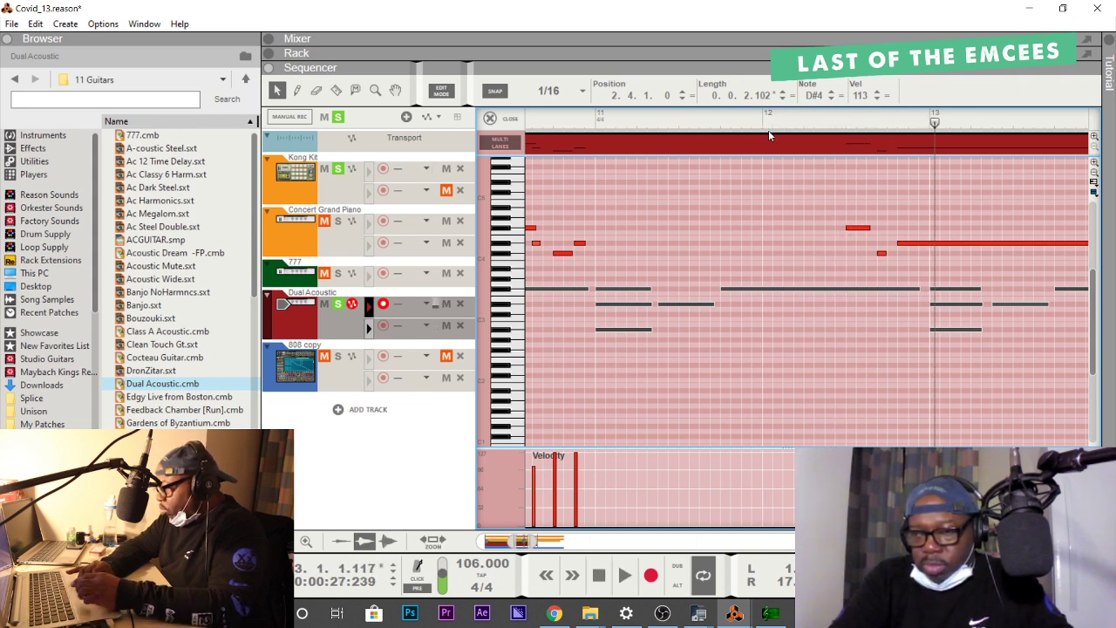
pyautogui.moveTo(923, 227); pyautogui.dragTo(883, 255)
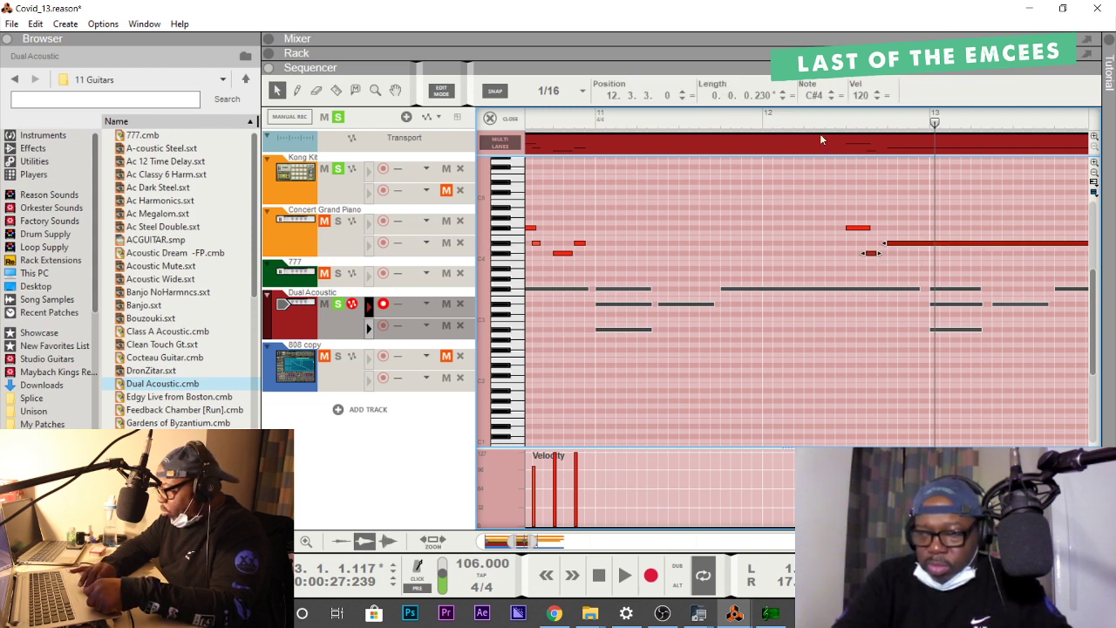
# Play back the Dual Acoustic clip from bar 12 and from bar 14, and close its note editor.
pyautogui.click(763, 123)
pyautogui.press('space')
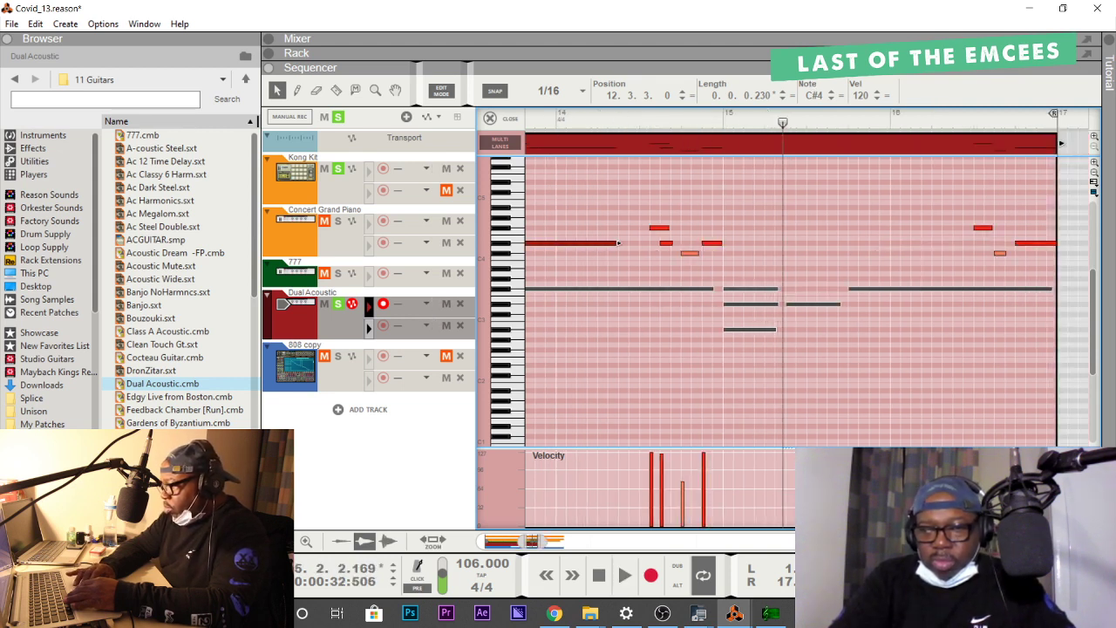
pyautogui.click(558, 124)
pyautogui.press('space')
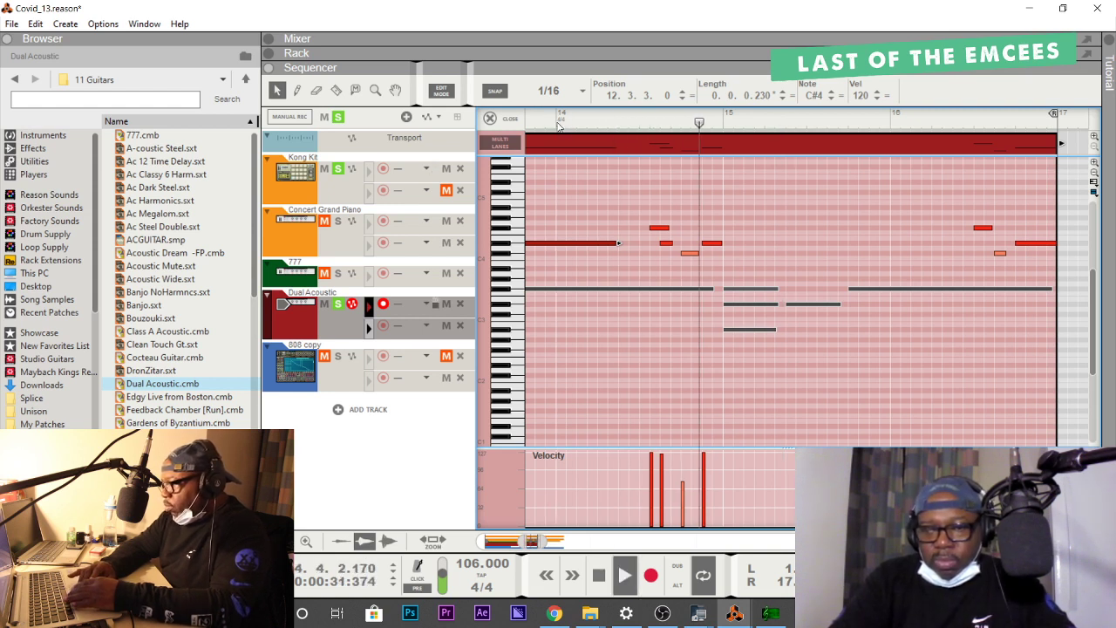
pyautogui.press('space')
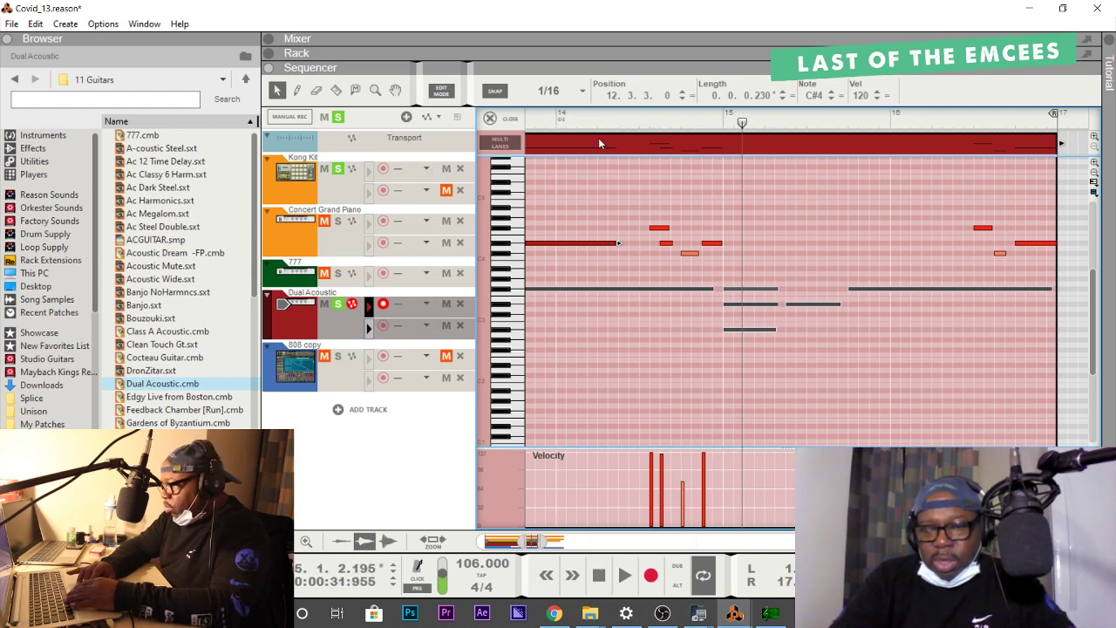
pyautogui.click(557, 124)
pyautogui.press('space')
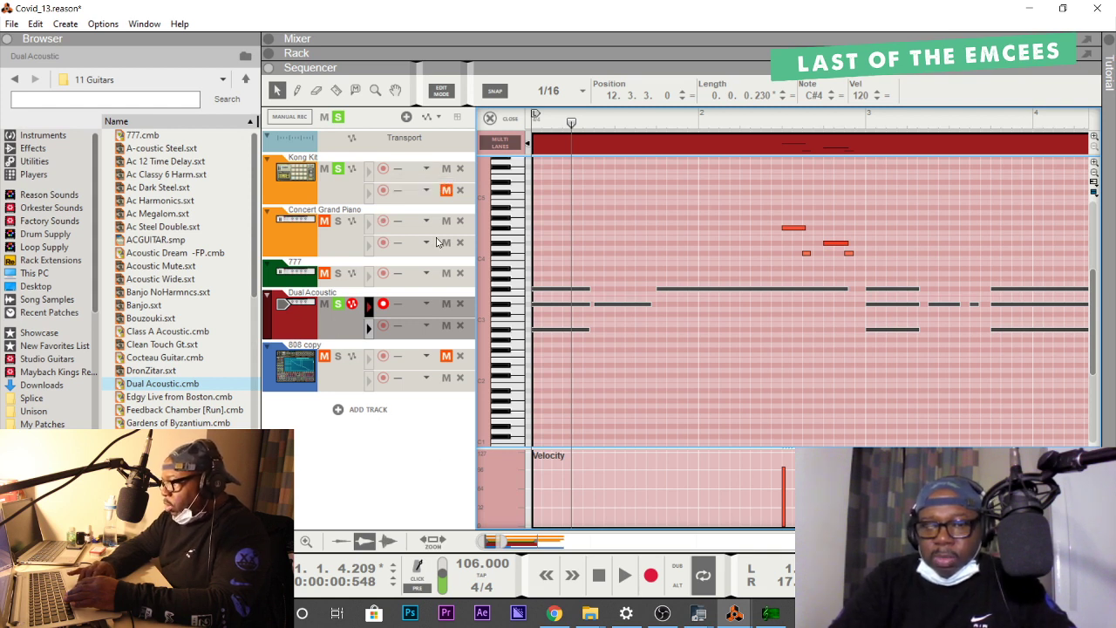
pyautogui.click(490, 120)
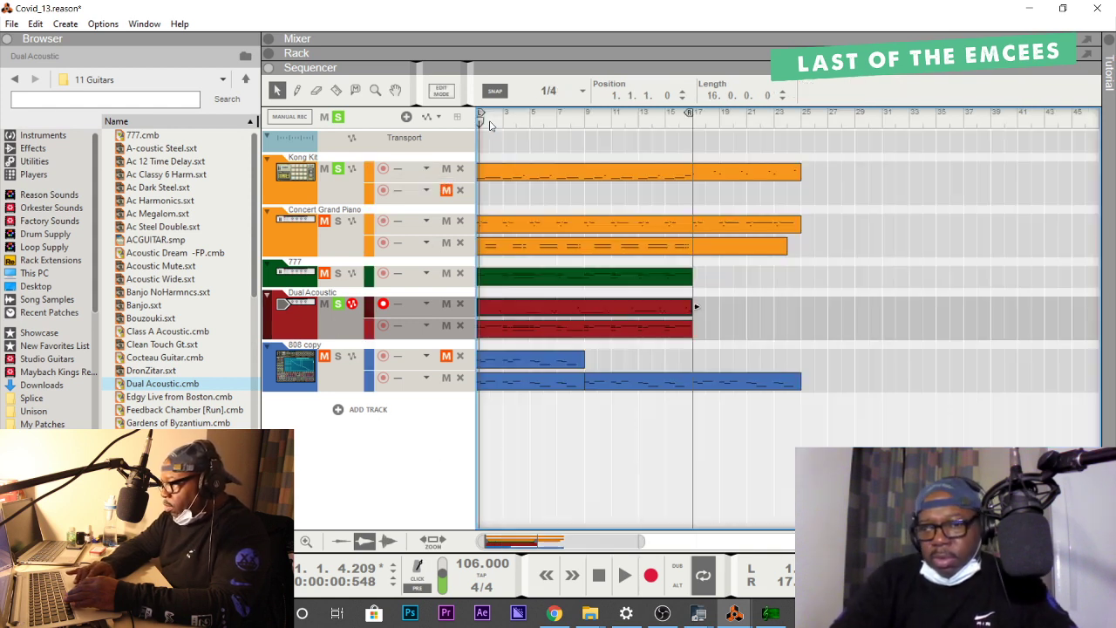
# Turn off solo on the Kong Kit track and play the Dual Acoustic guitar alone from the start.
pyautogui.press('Home')
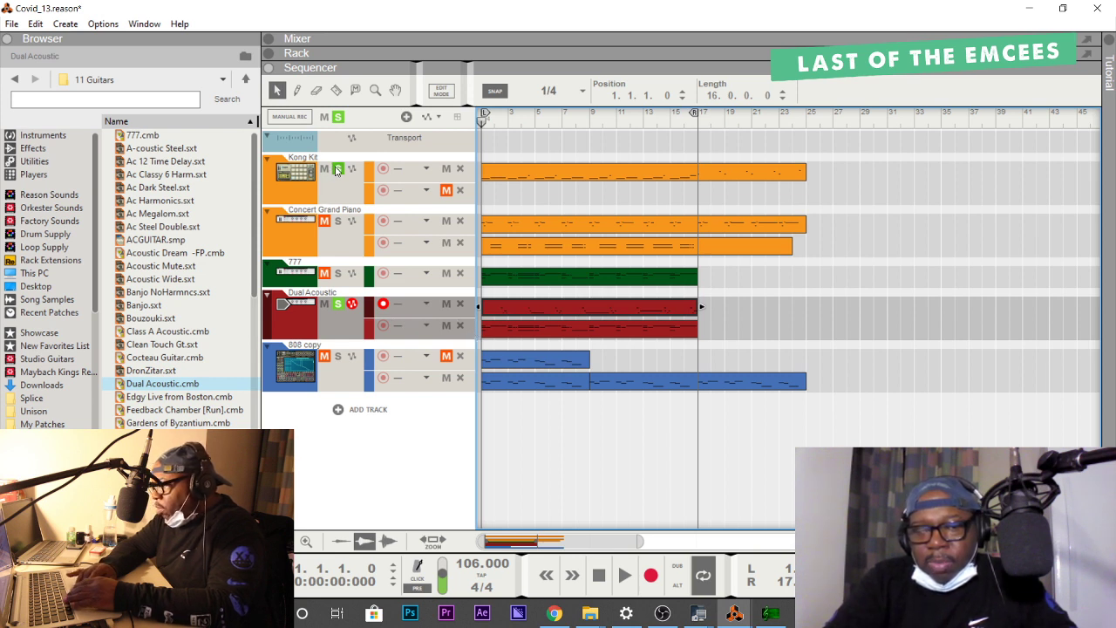
pyautogui.click(338, 170)
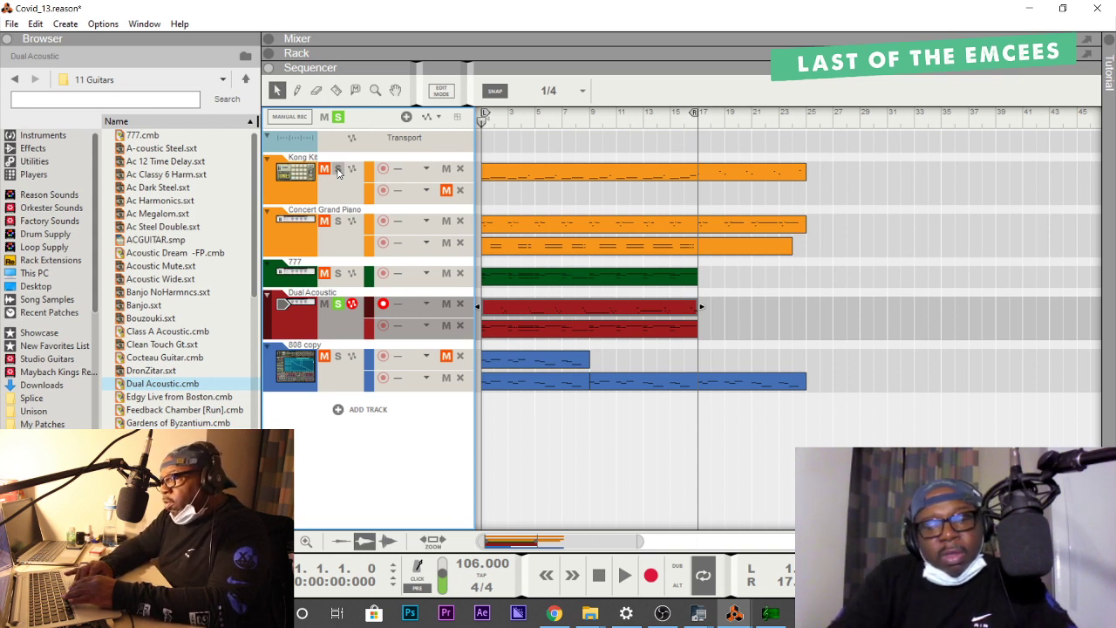
pyautogui.press('space')
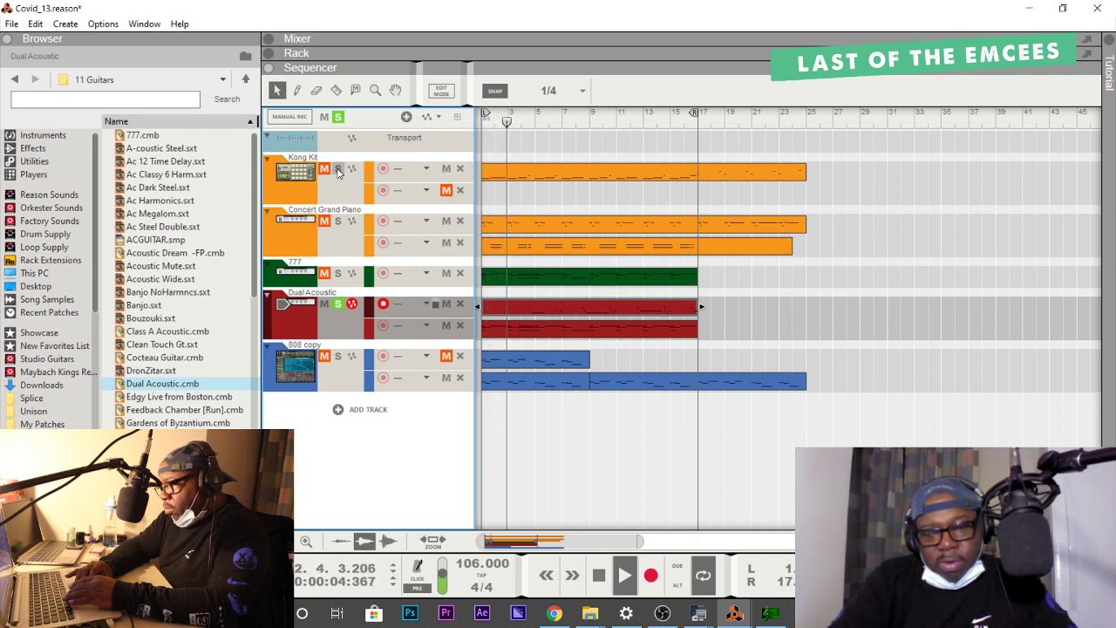
pyautogui.press('space')
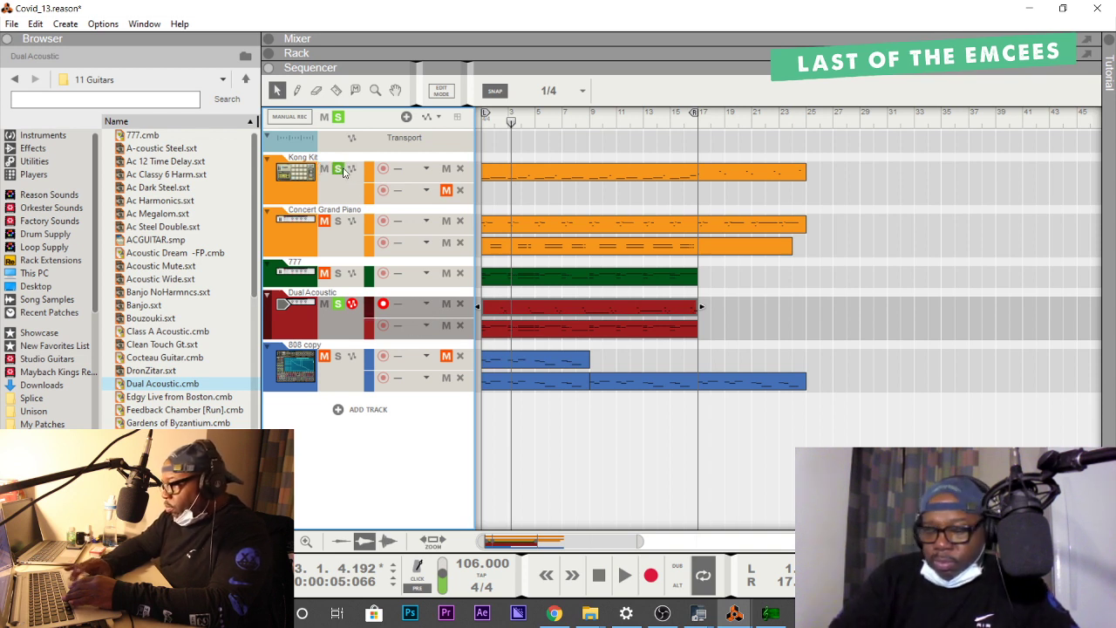
# Play back the Kong Kit and Dual Acoustic tracks together from the start.
pyautogui.press('Home')
pyautogui.press('space')
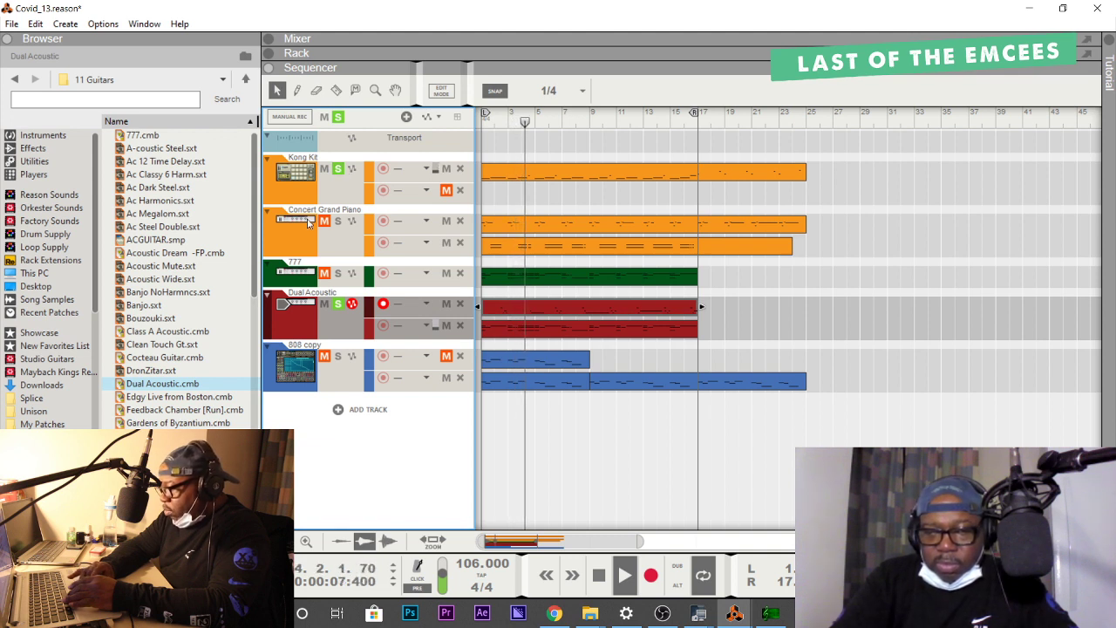
pyautogui.press('space')
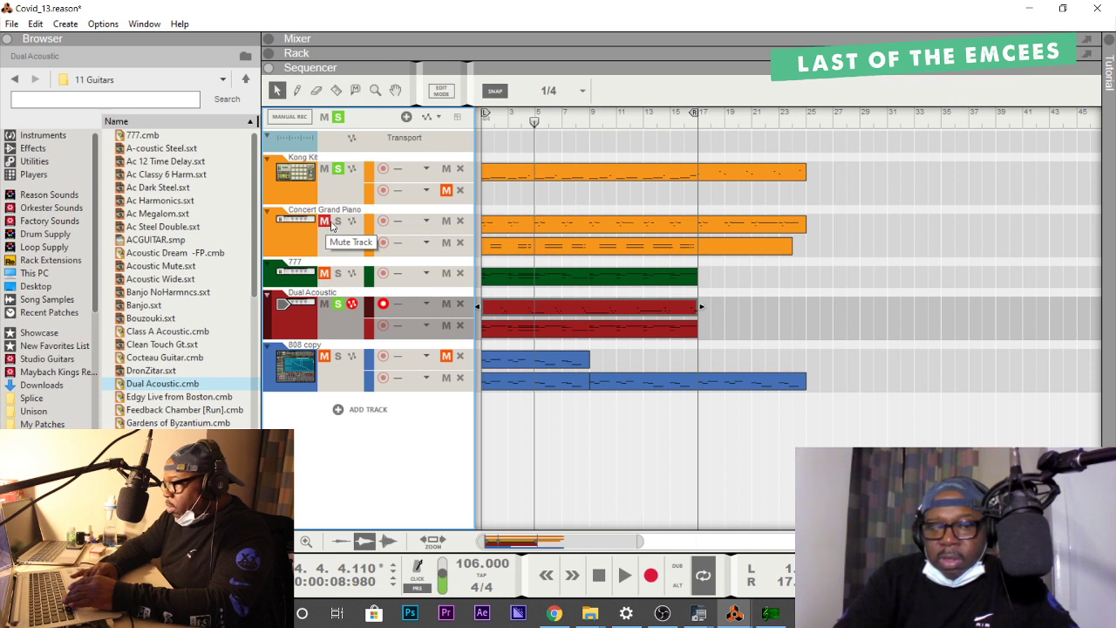
# Solo the Concert Grand Piano track as well and play the arrangement from the start.
pyautogui.click(338, 221)
pyautogui.press('KP_0')
pyautogui.press('space')
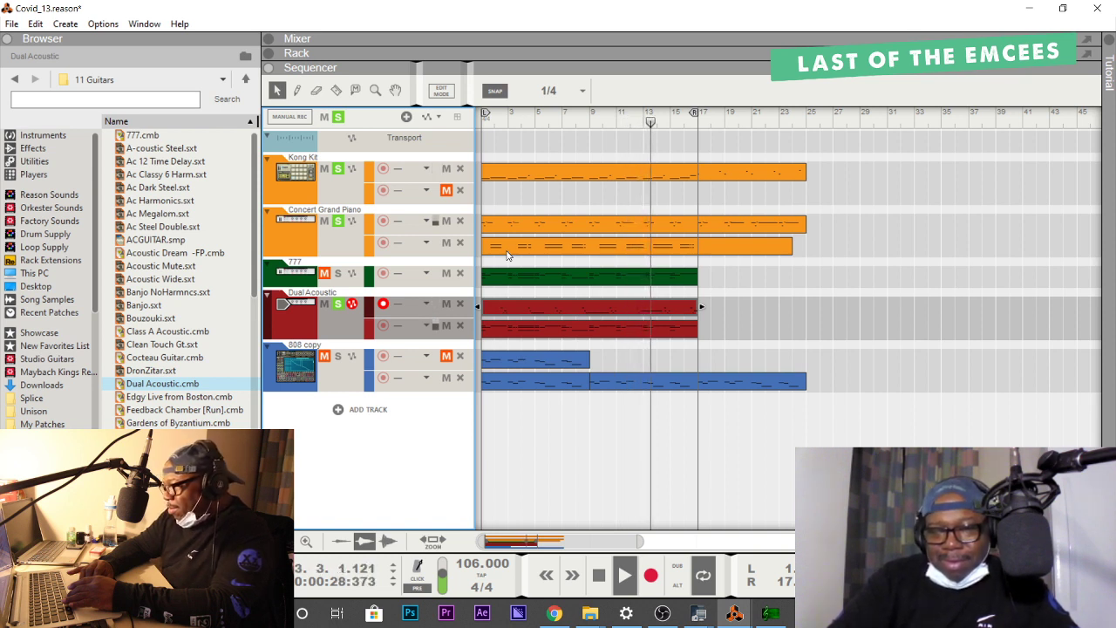
pyautogui.press('space')
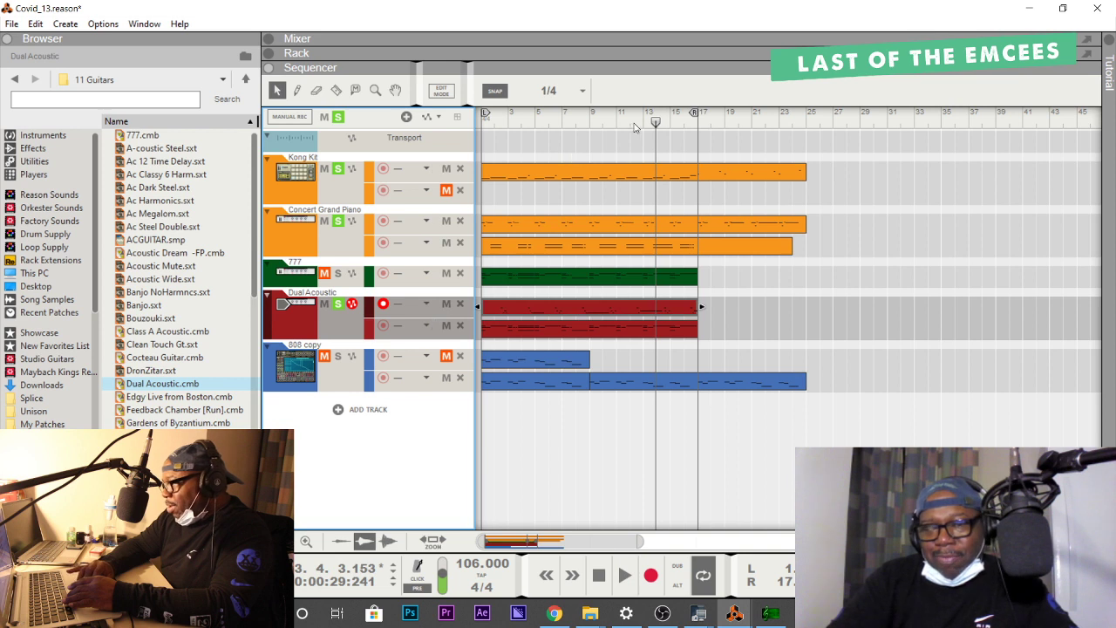
# Replay the passage around bar 13 and open the upper Concert Grand Piano clip for note editing at that bar.
pyautogui.click(643, 123)
pyautogui.press('space')
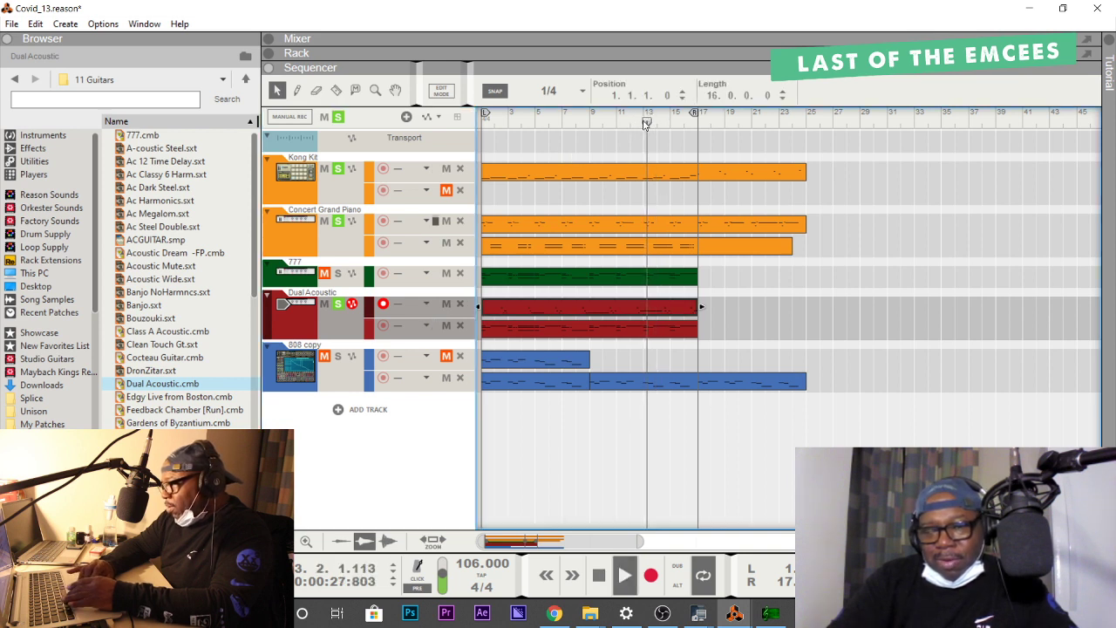
pyautogui.press('space')
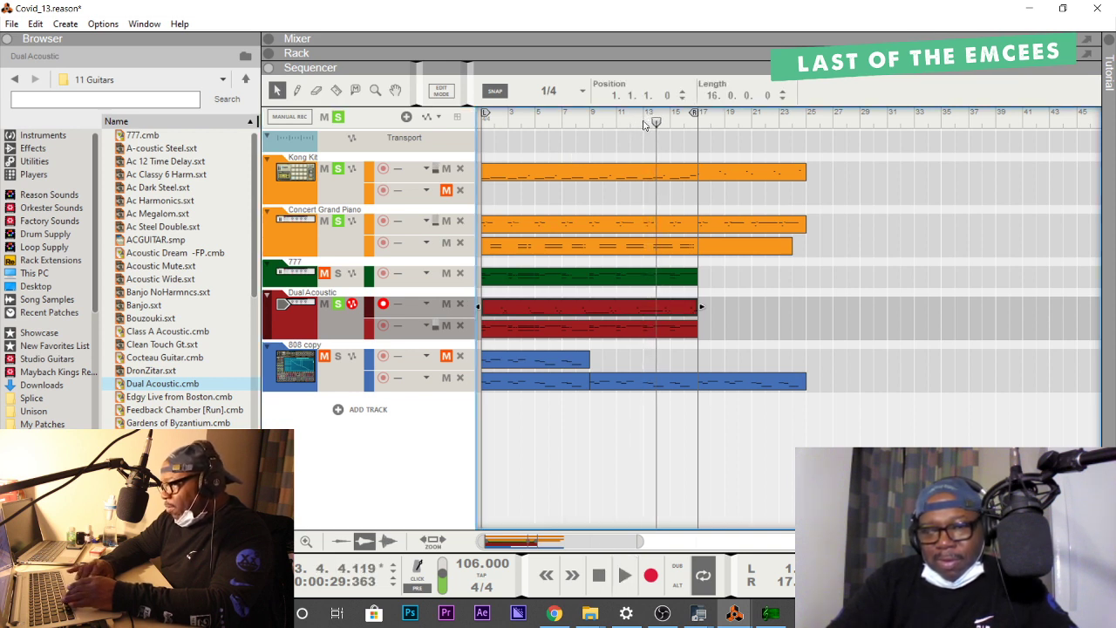
pyautogui.click(644, 123)
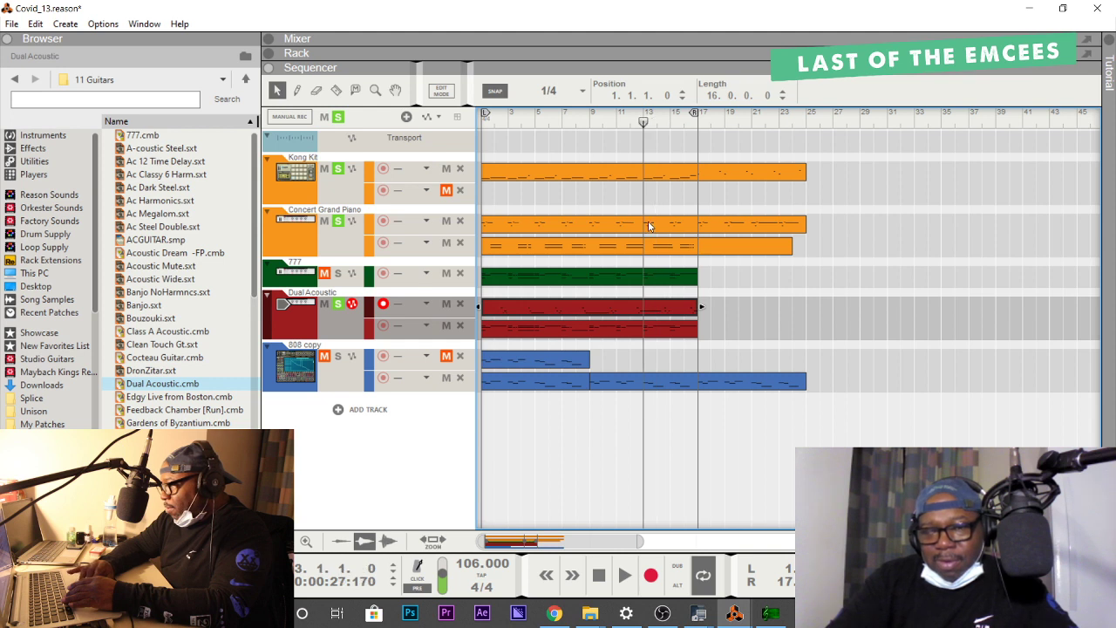
pyautogui.doubleClick(648, 226)
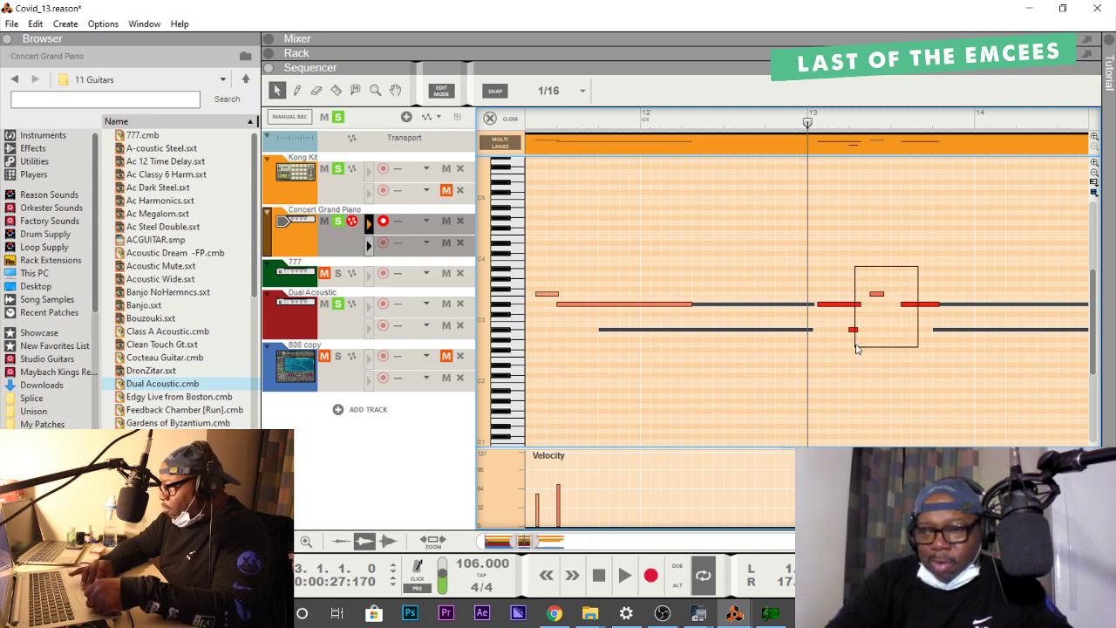
# Try moving the group of four piano notes in bar 13 one sixteenth earlier and play the result.
pyautogui.moveTo(857, 348); pyautogui.dragTo(854, 351)
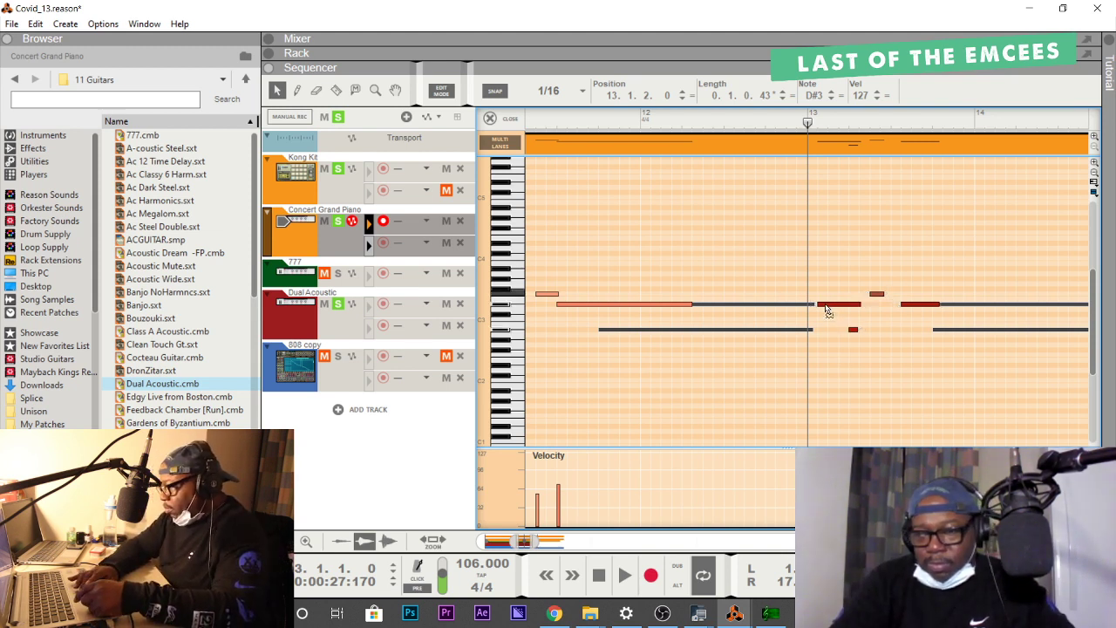
pyautogui.press('space')
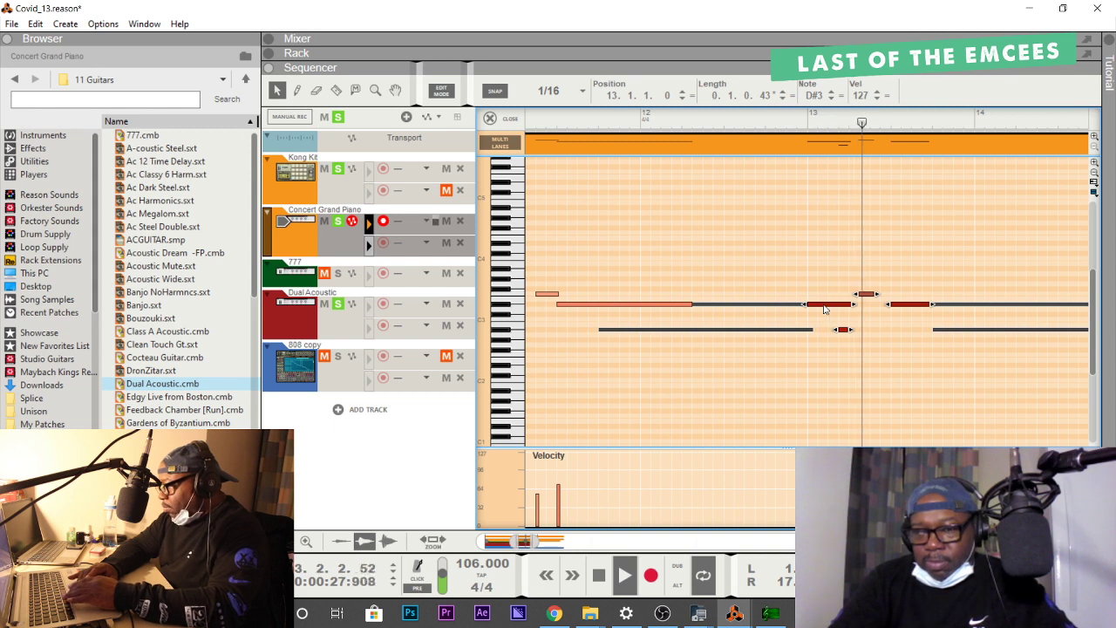
pyautogui.moveTo(825, 309); pyautogui.dragTo(840, 305)
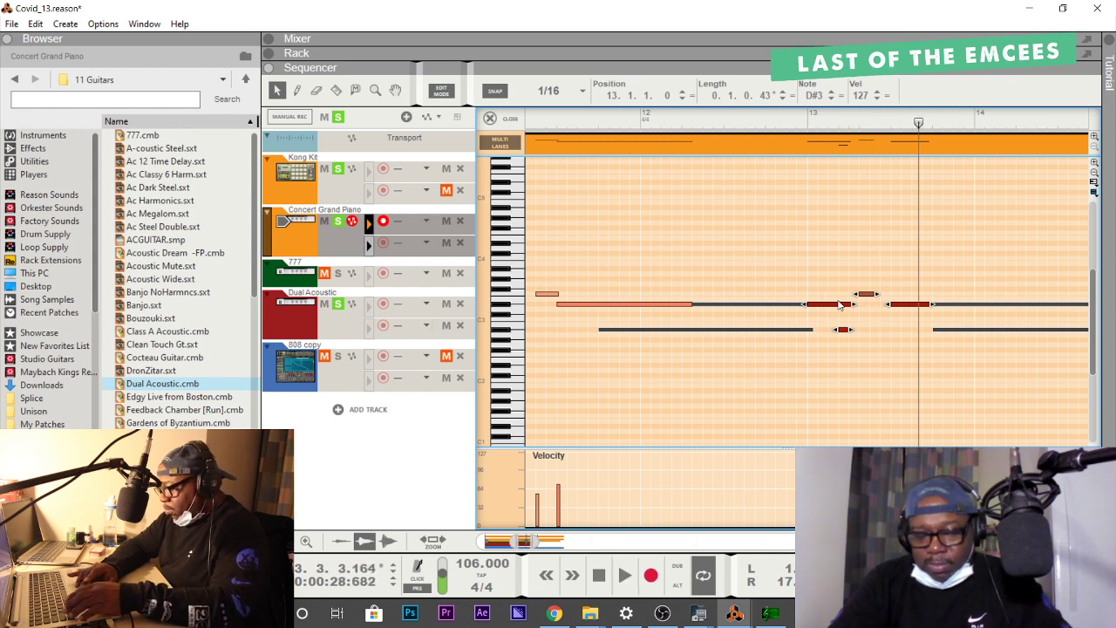
pyautogui.click(837, 315)
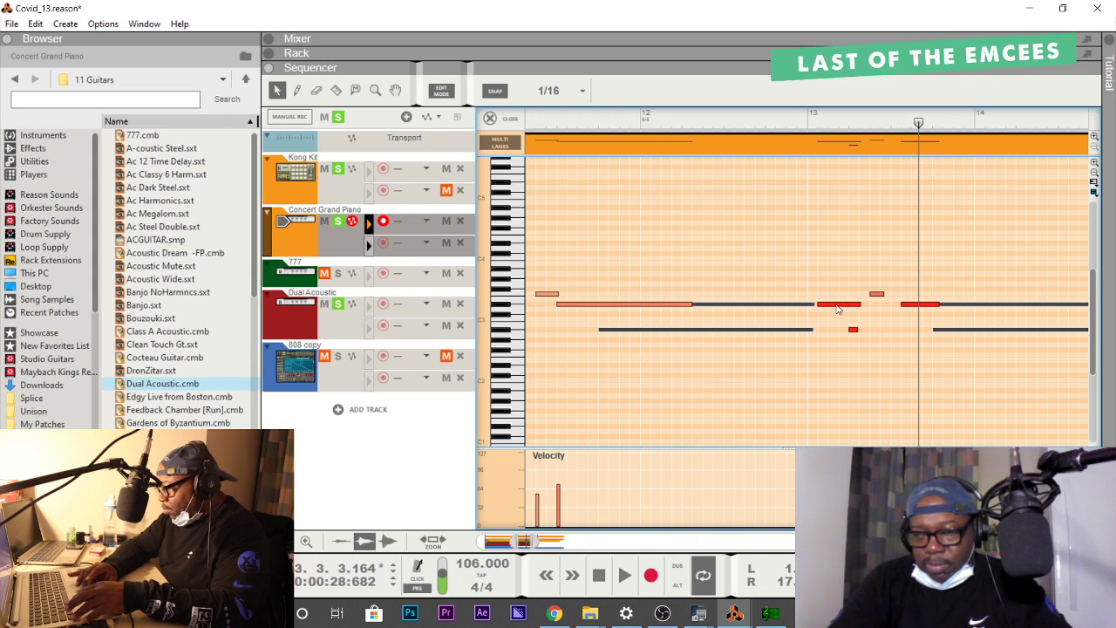
# Move bar 13's first piano D#3 note to 13.1.1.0 and the second D#3 to 13.3.1.0, replaying from bar 13.
pyautogui.click(838, 305)
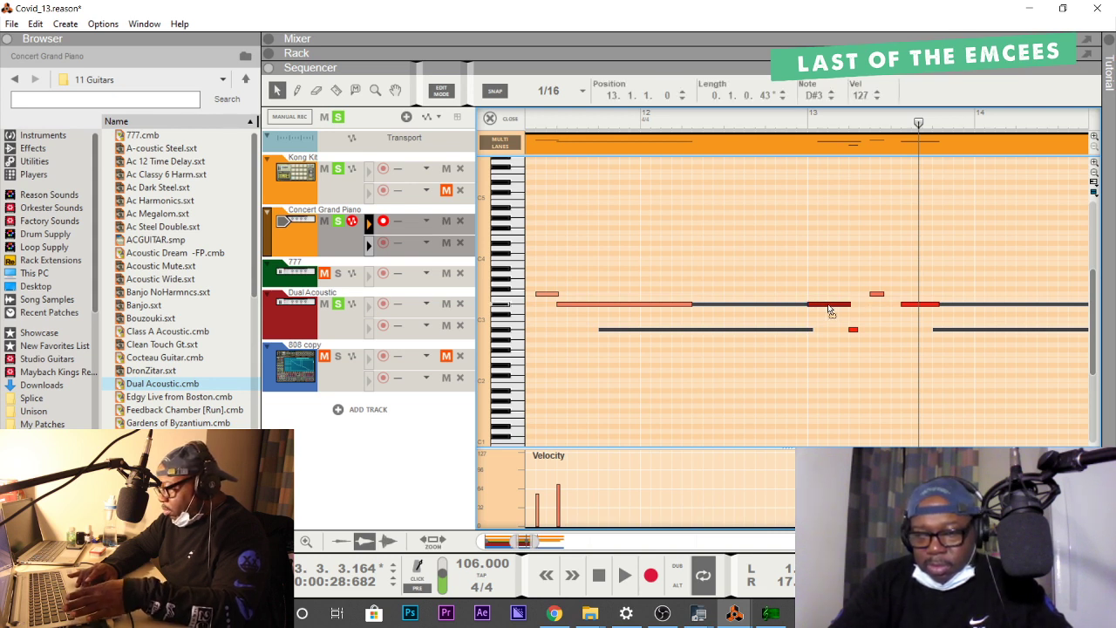
pyautogui.click(807, 124)
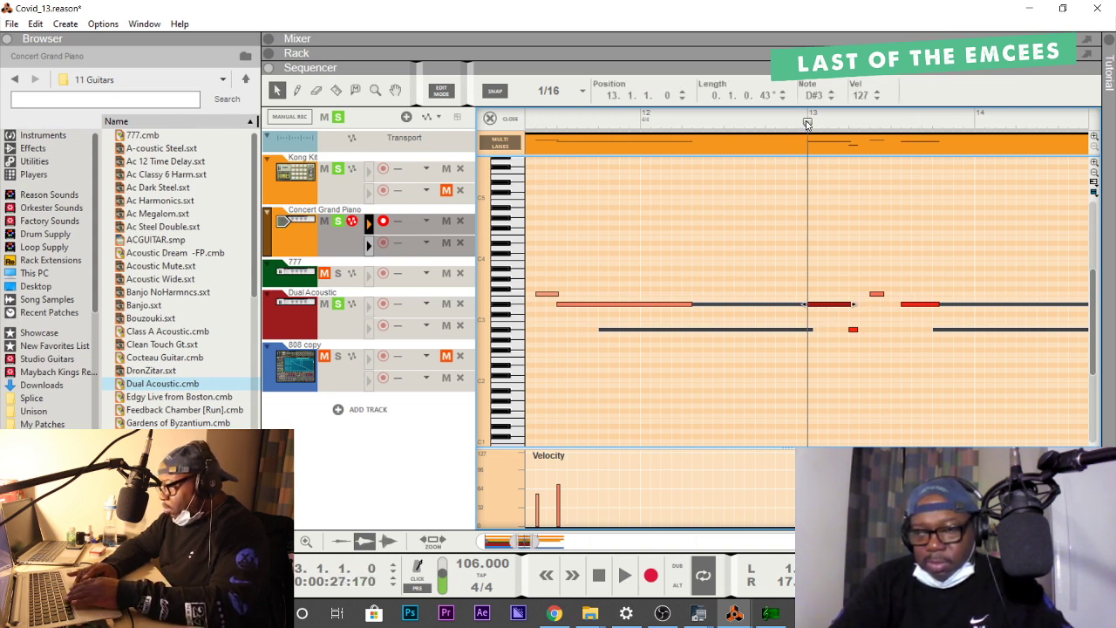
pyautogui.press('space')
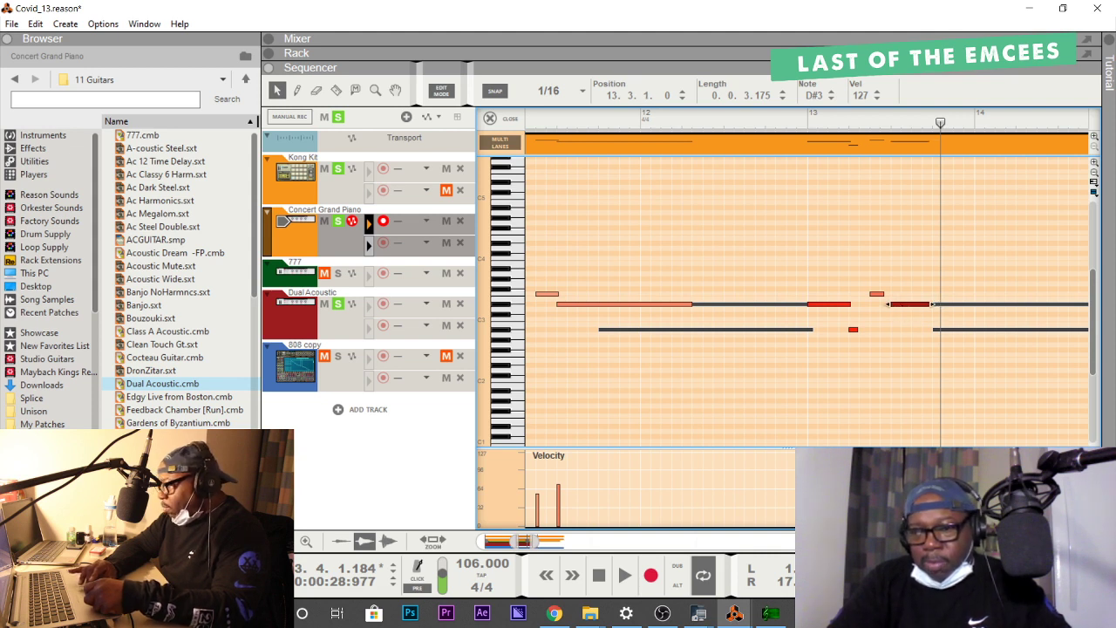
pyautogui.click(808, 127)
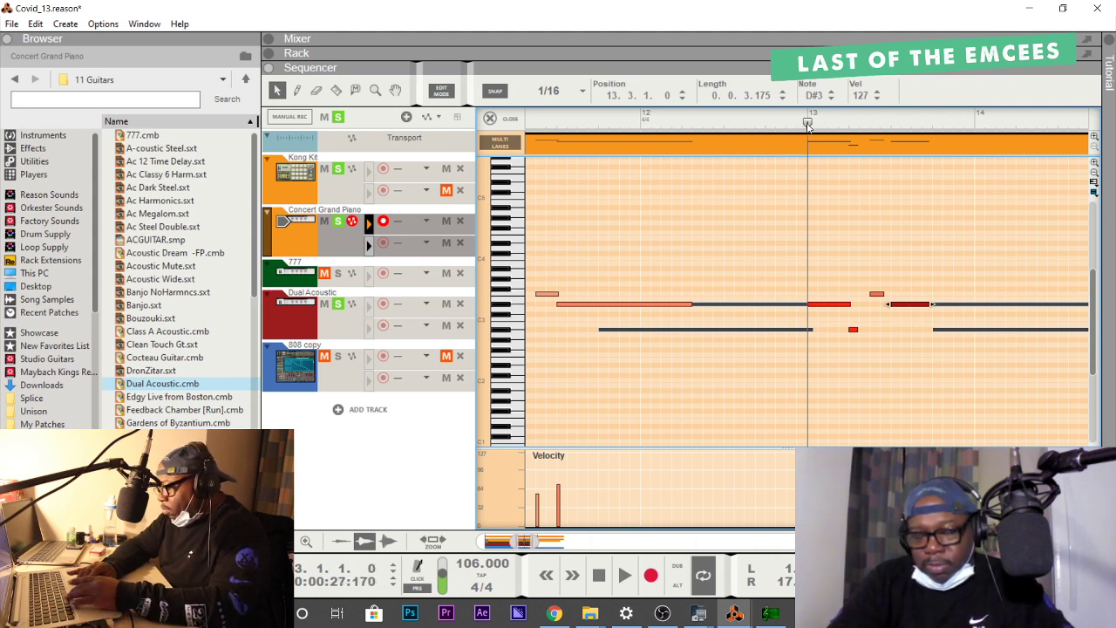
# Play back the arrangement to check the timing of the edited piano notes.
pyautogui.press('space')
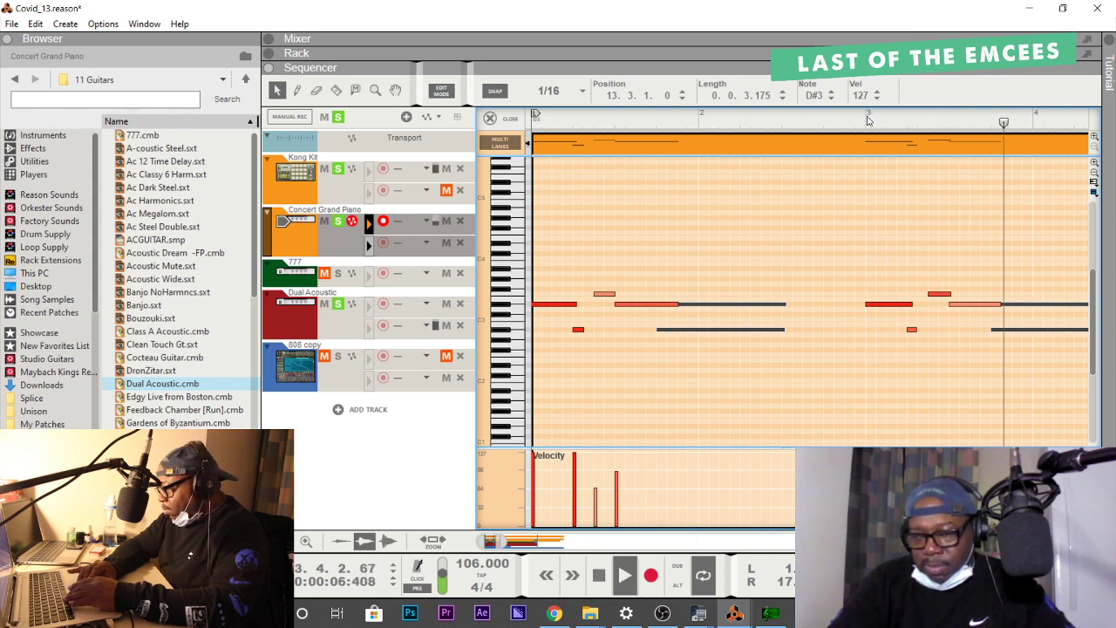
pyautogui.press('space')
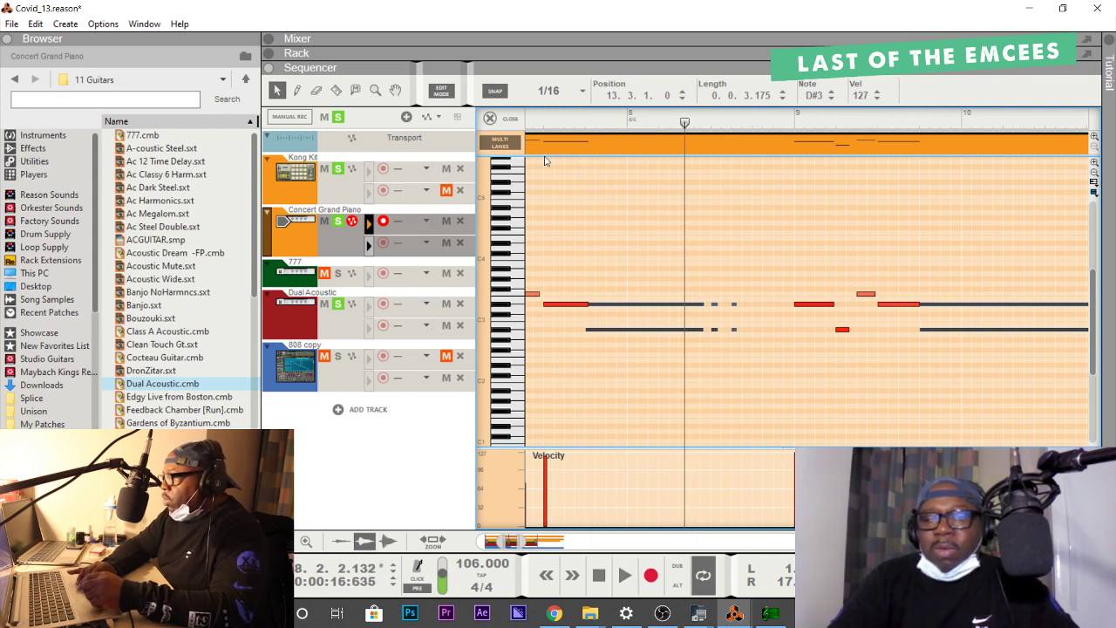
# Switch note editing to the lower Concert Grand Piano lane, level its note velocities at about 90, and play from the start.
pyautogui.click(368, 247)
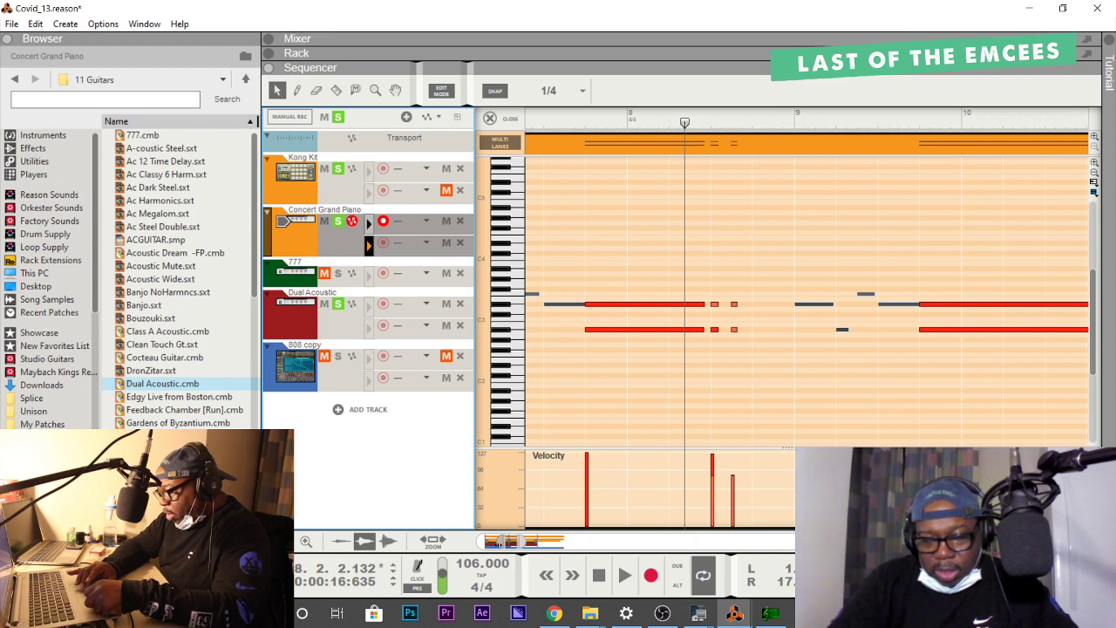
pyautogui.moveTo(500, 542); pyautogui.dragTo(458, 540)
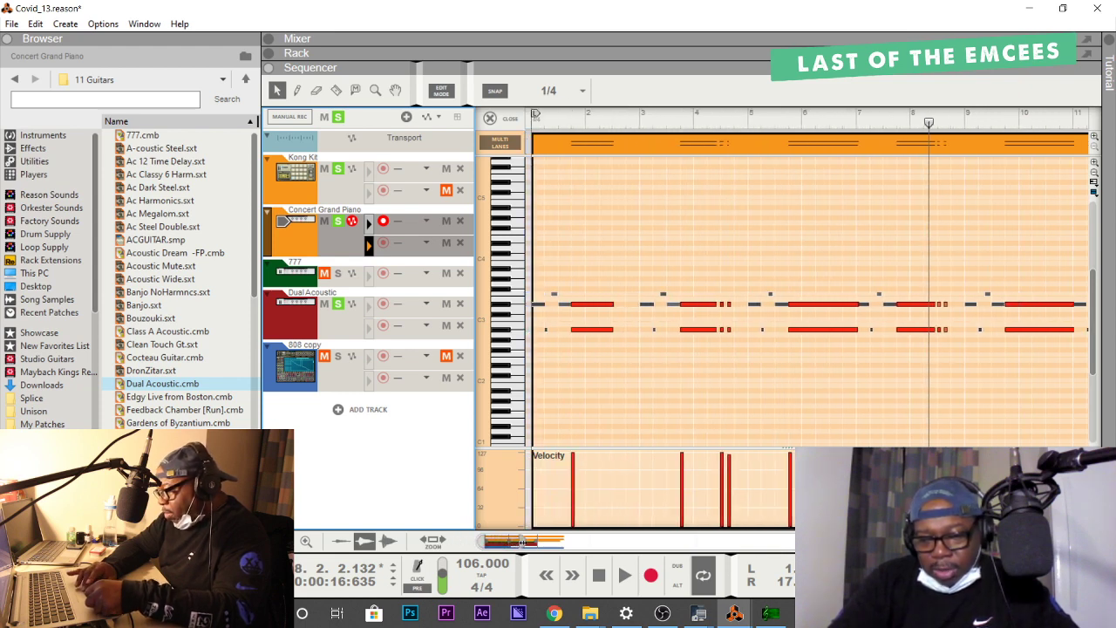
pyautogui.moveTo(563, 541); pyautogui.dragTo(585, 541)
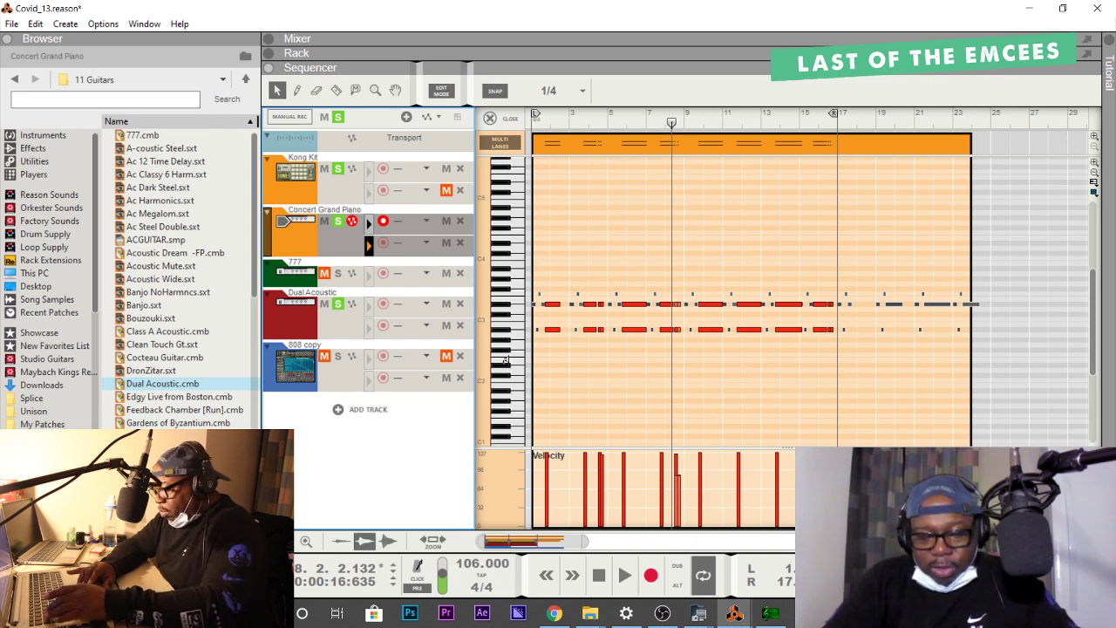
pyautogui.press('w')
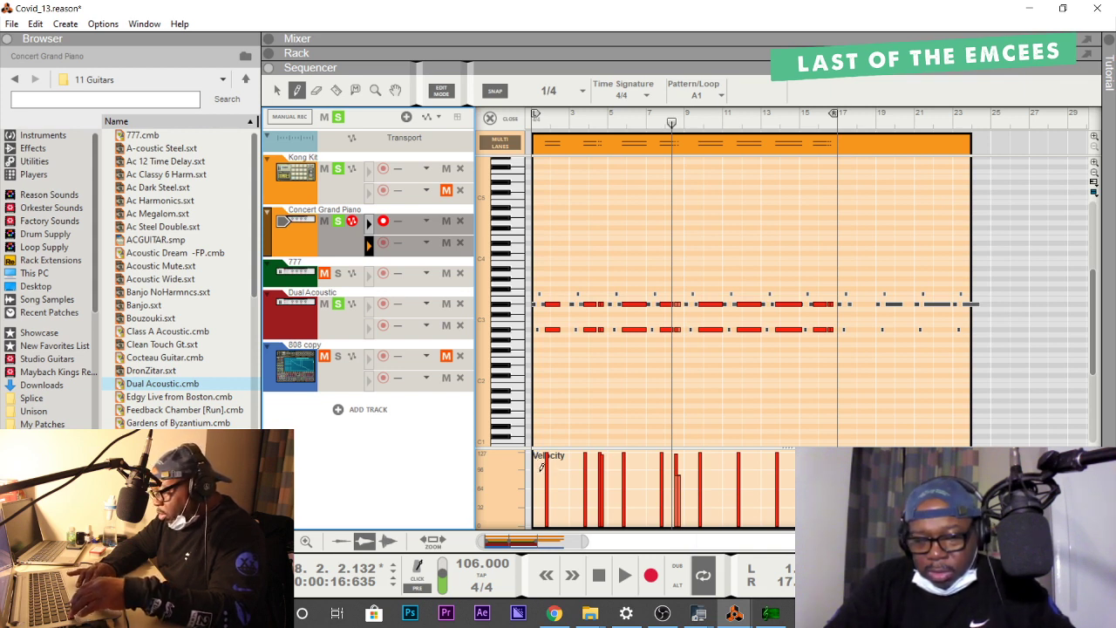
pyautogui.moveTo(536, 472); pyautogui.dragTo(608, 472)
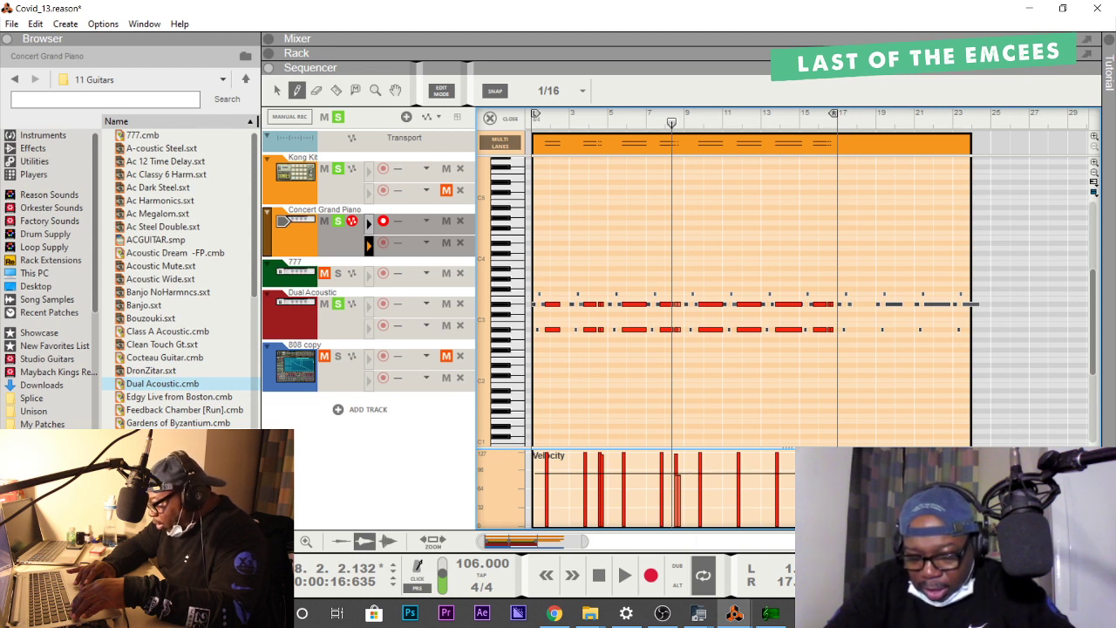
pyautogui.moveTo(679, 473); pyautogui.dragTo(681, 474)
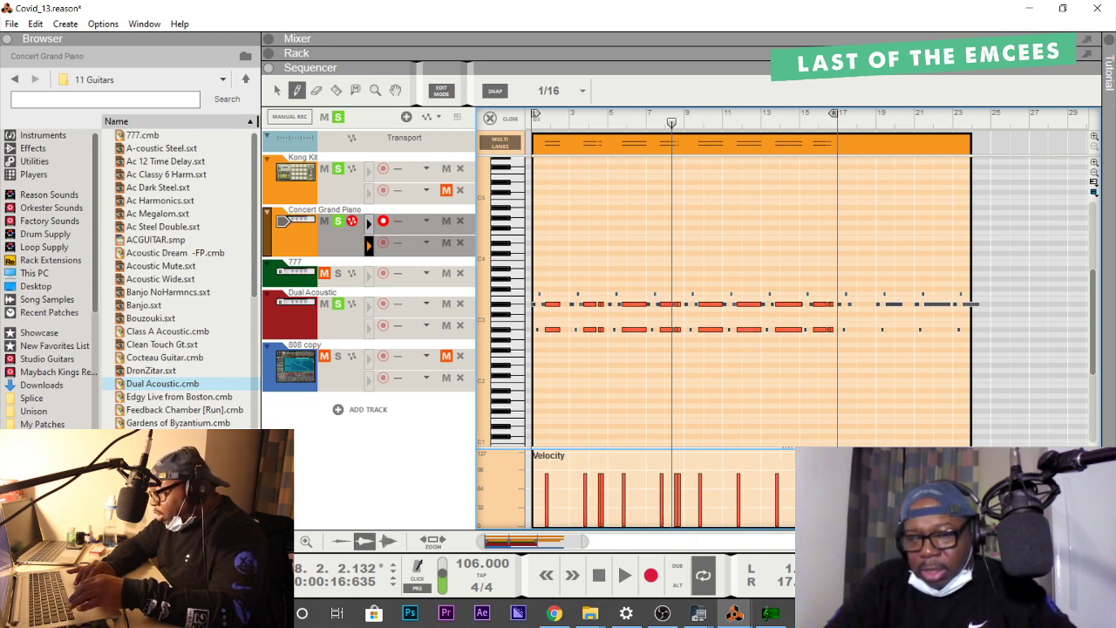
pyautogui.press('Home')
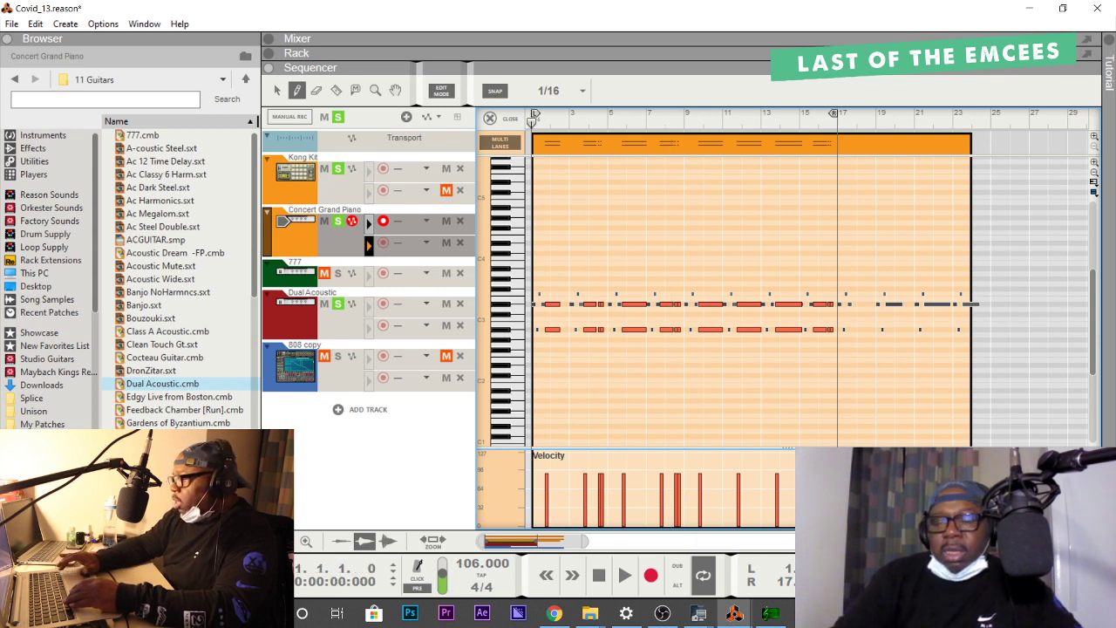
pyautogui.press('space')
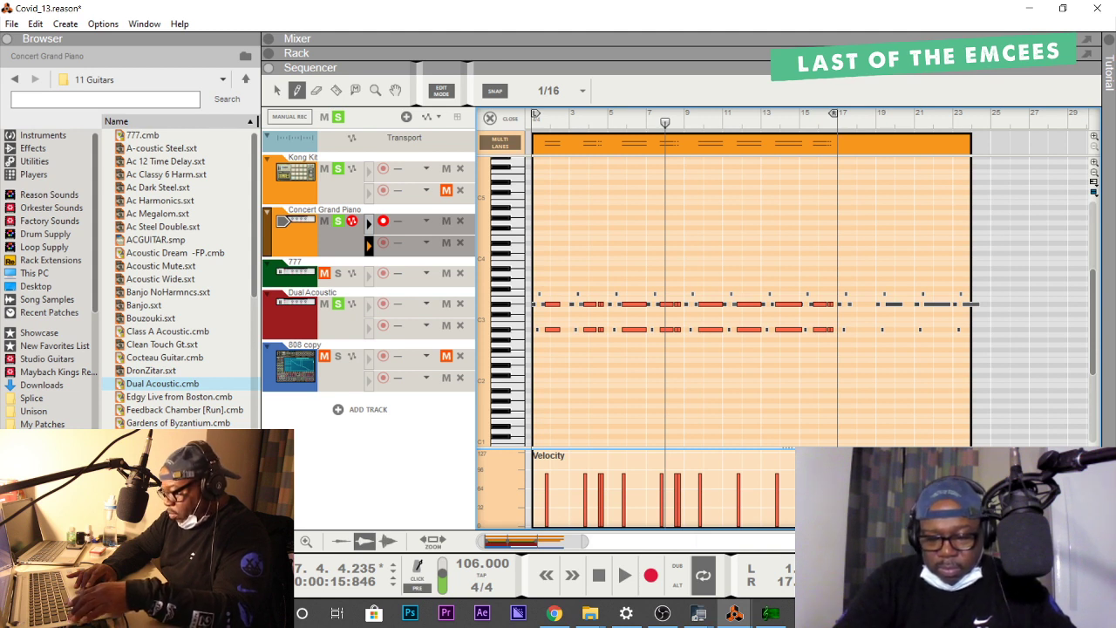
# Raise the lower piano lane's note velocities evenly to about 115, replay from the start, and close note editing.
pyautogui.moveTo(794, 463); pyautogui.dragTo(531, 460)
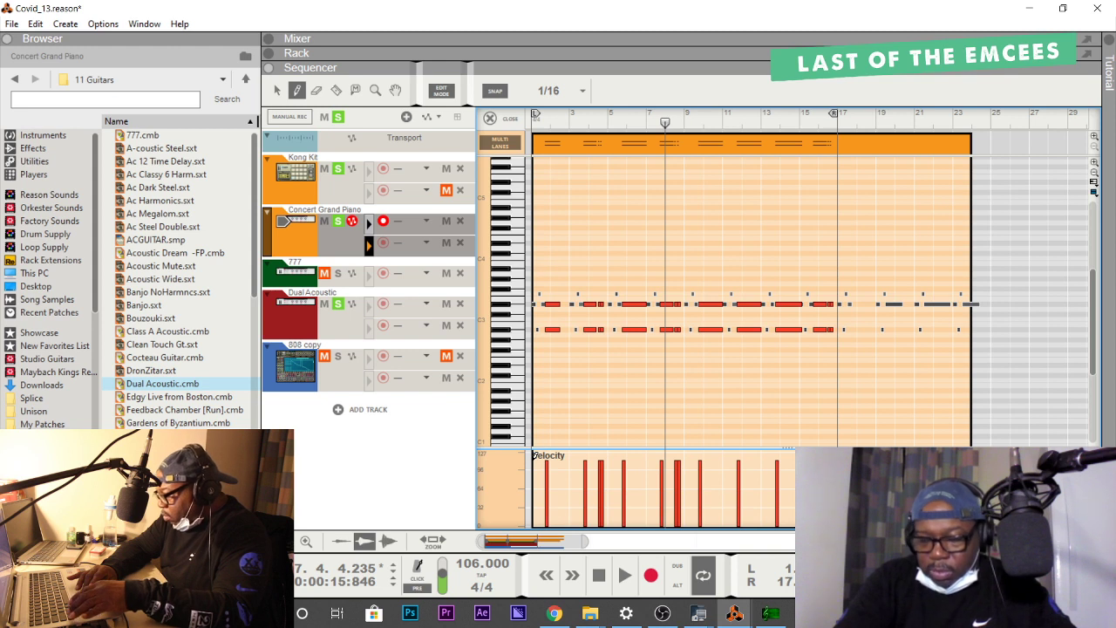
pyautogui.press('Home')
pyautogui.press('space')
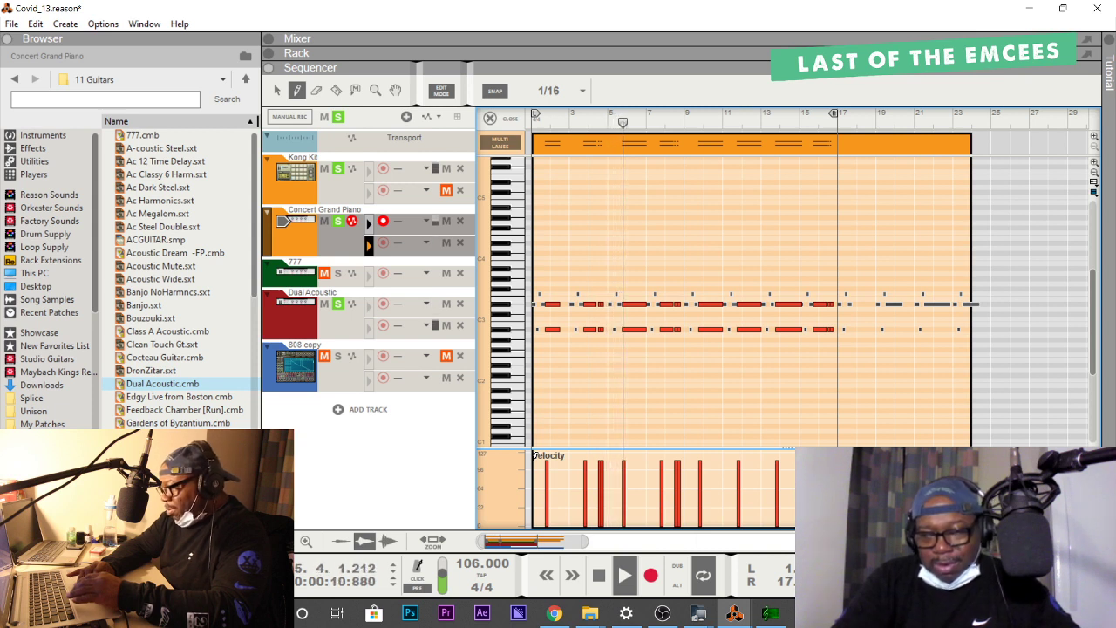
pyautogui.click(490, 119)
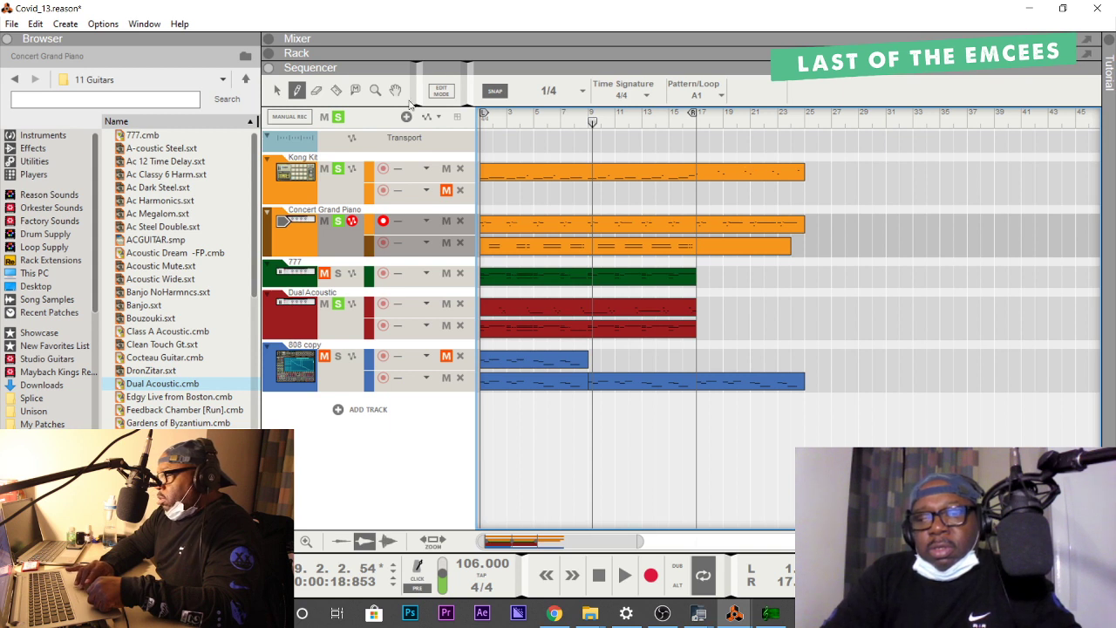
pyautogui.click(277, 90)
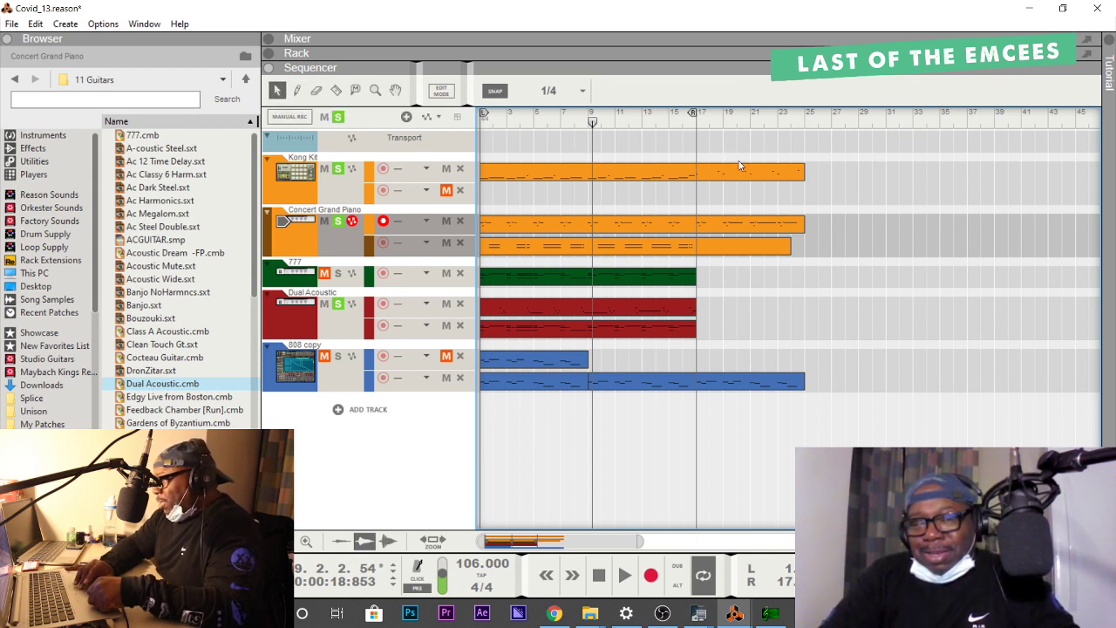
# Add a Kong Drum Designer to the rack below the 808 copy NN-XT.
pyautogui.doubleClick(493, 53)
pyautogui.scroll(-10, 500, 266)
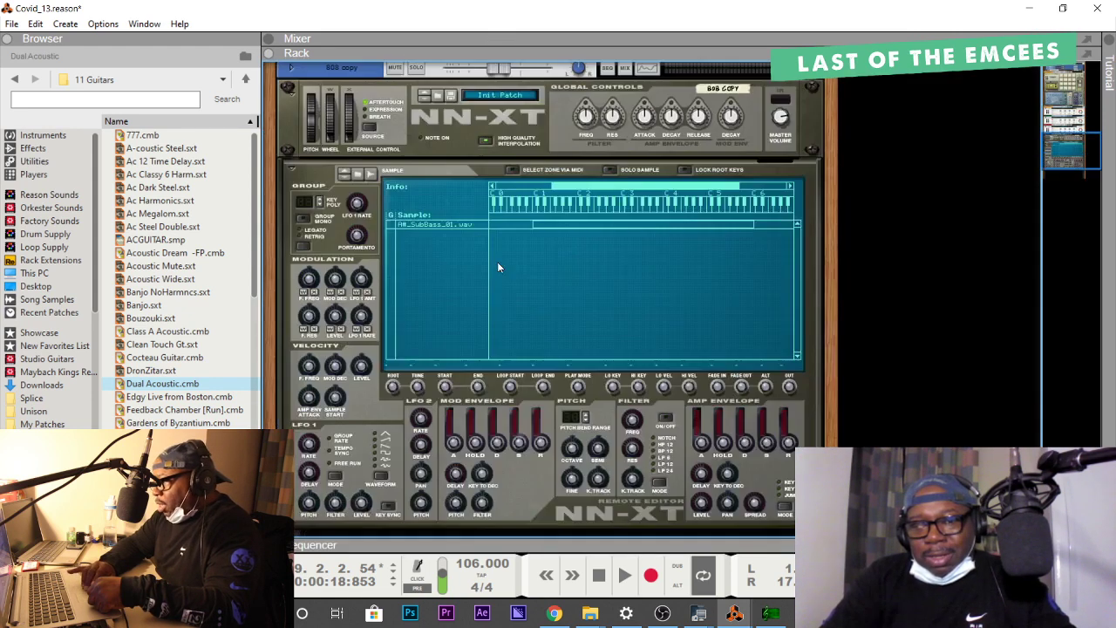
pyautogui.click(509, 345)
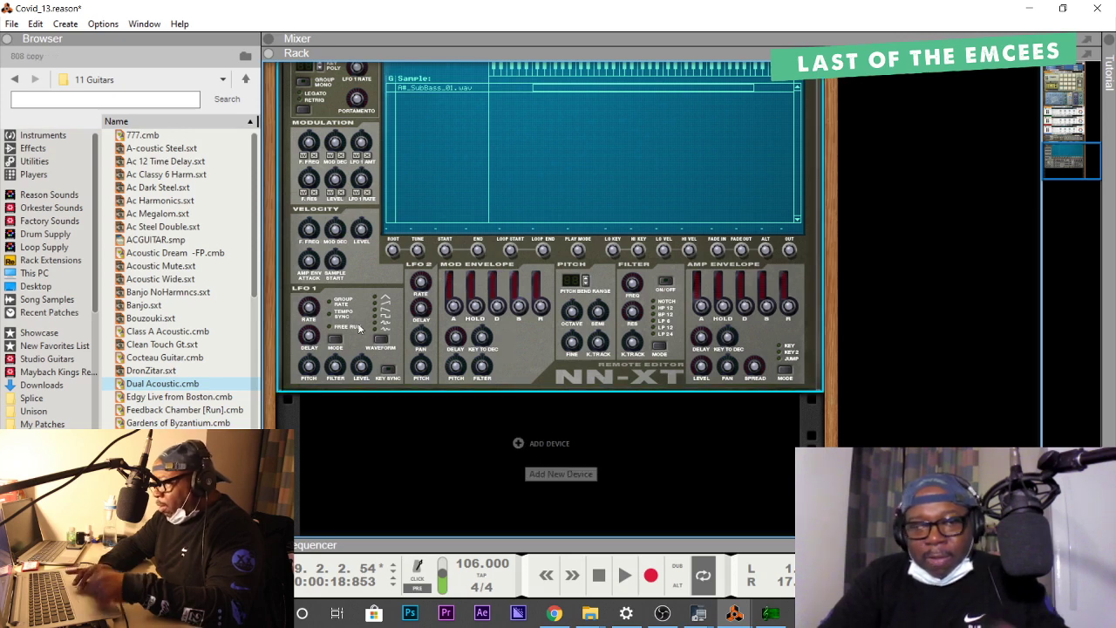
pyautogui.click(64, 24)
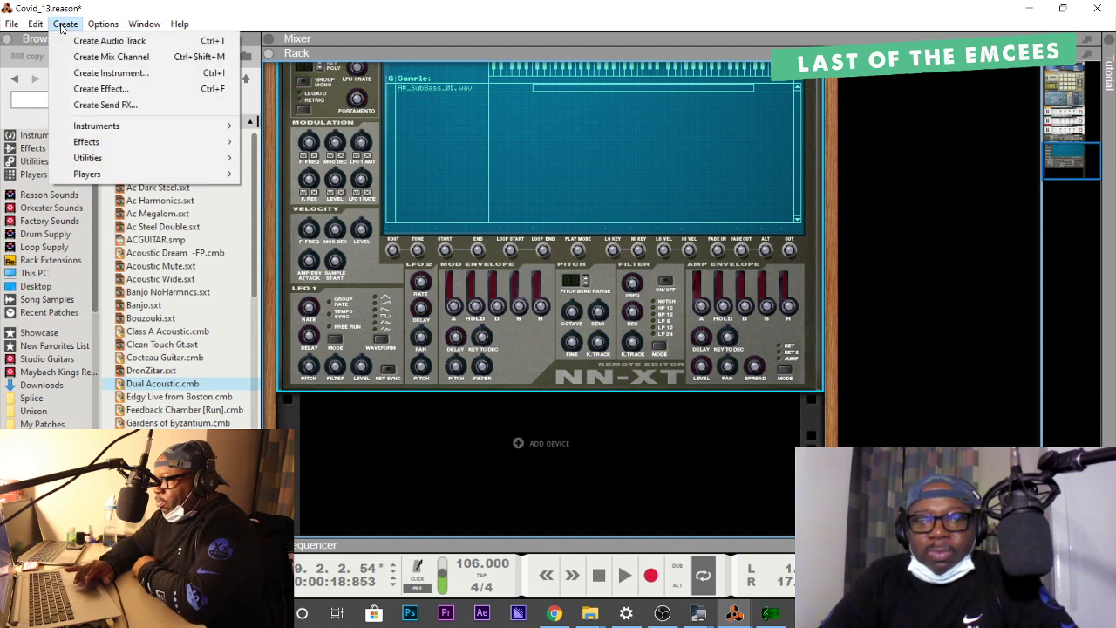
pyautogui.click(101, 73)
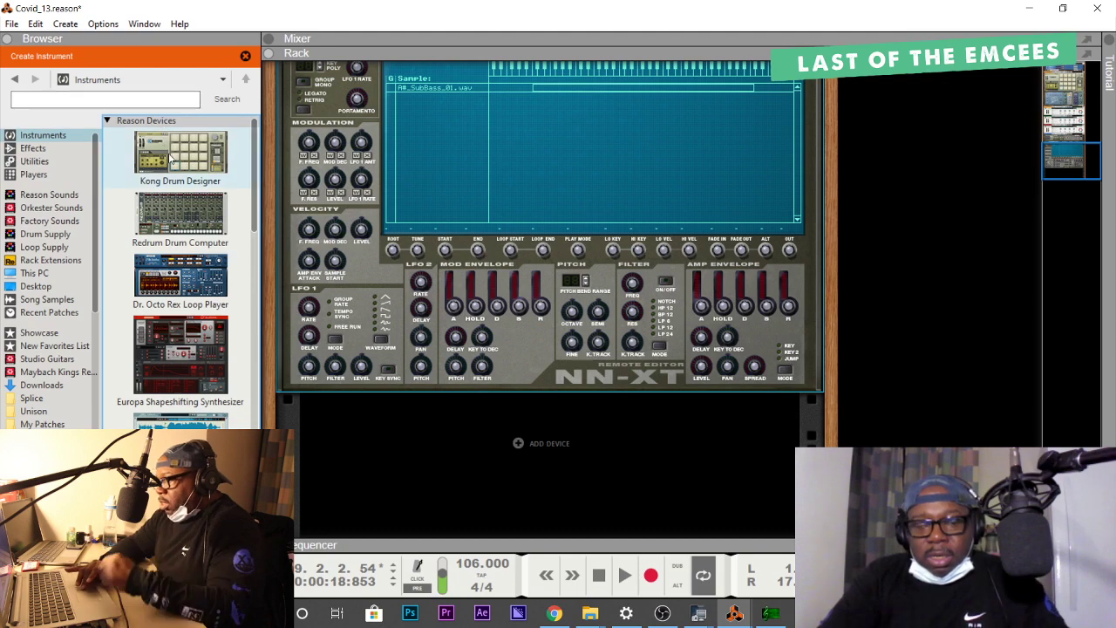
pyautogui.moveTo(172, 158)
pyautogui.mouseDown()
pyautogui.moveTo(296, 224)
pyautogui.moveTo(445, 443)
pyautogui.mouseUp()
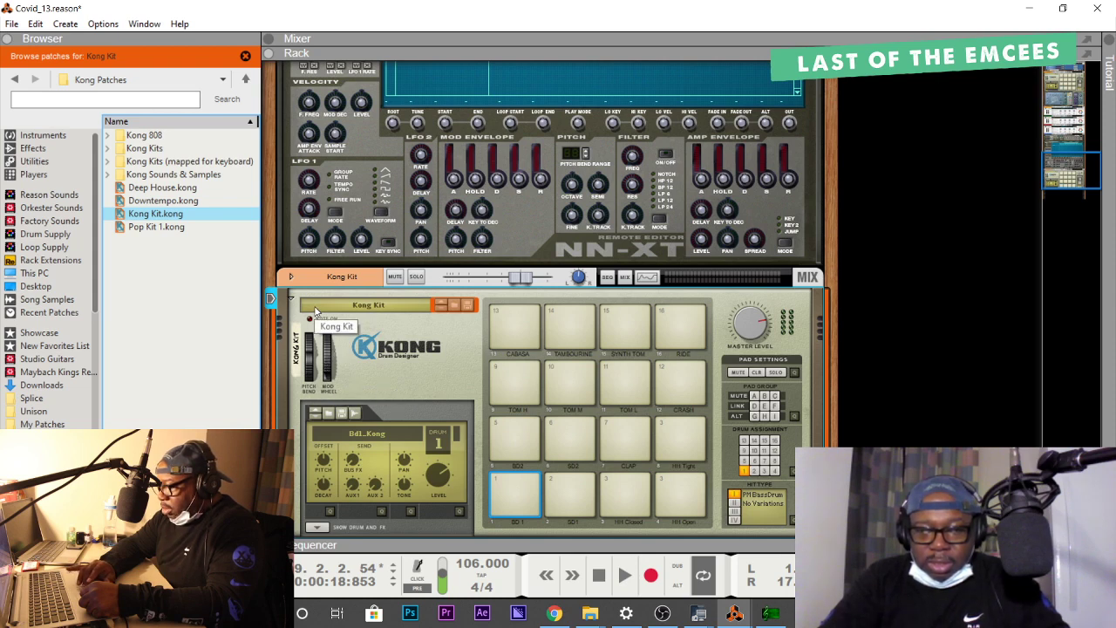
# Load the Modelled Acoustic.kong patch from the Acoustic Kits folder in Kong Kits and audition it against the song from the start.
pyautogui.click(108, 148)
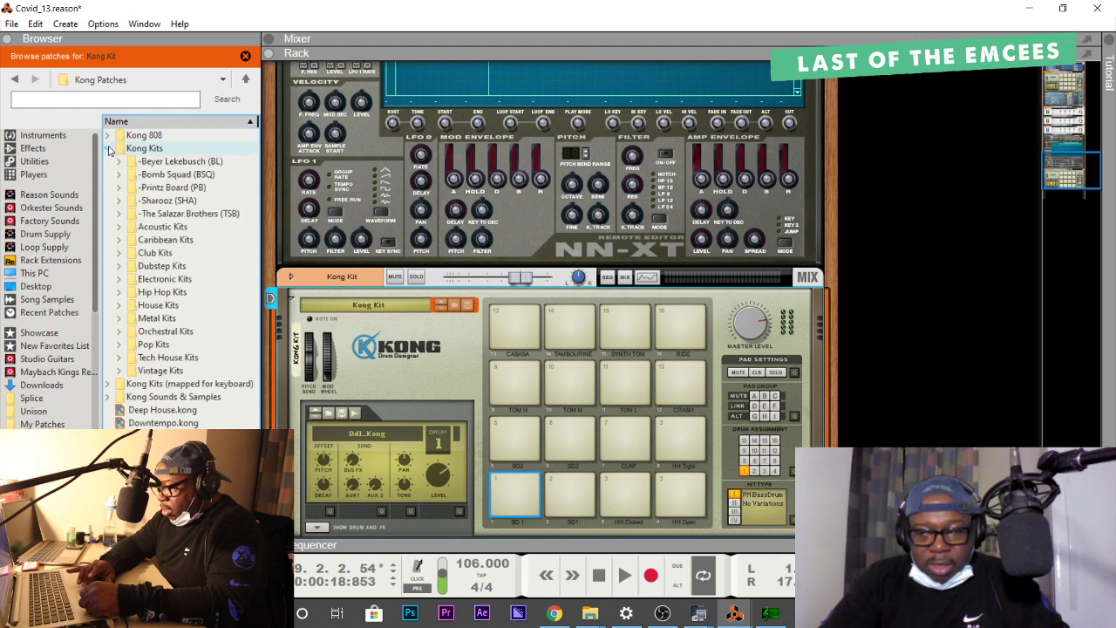
pyautogui.doubleClick(147, 228)
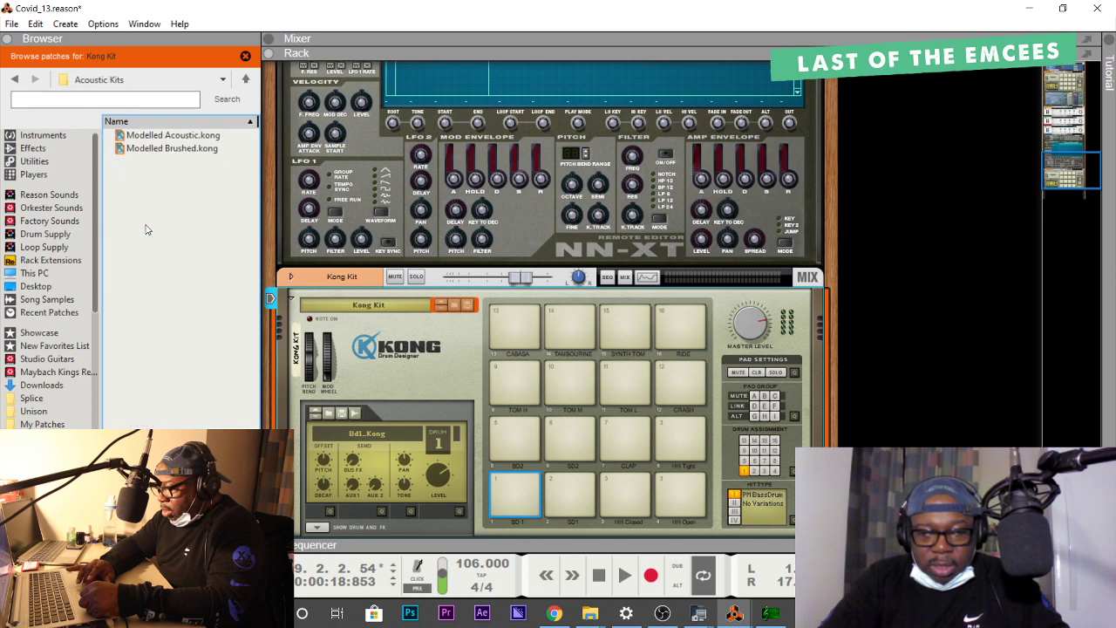
pyautogui.click(154, 138)
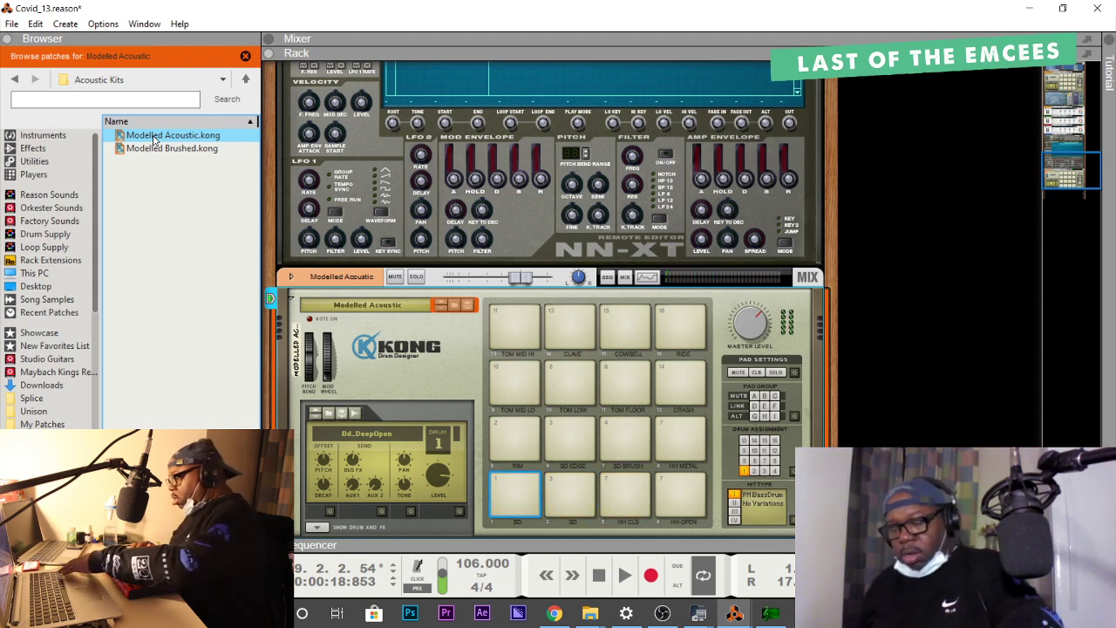
pyautogui.press('Home')
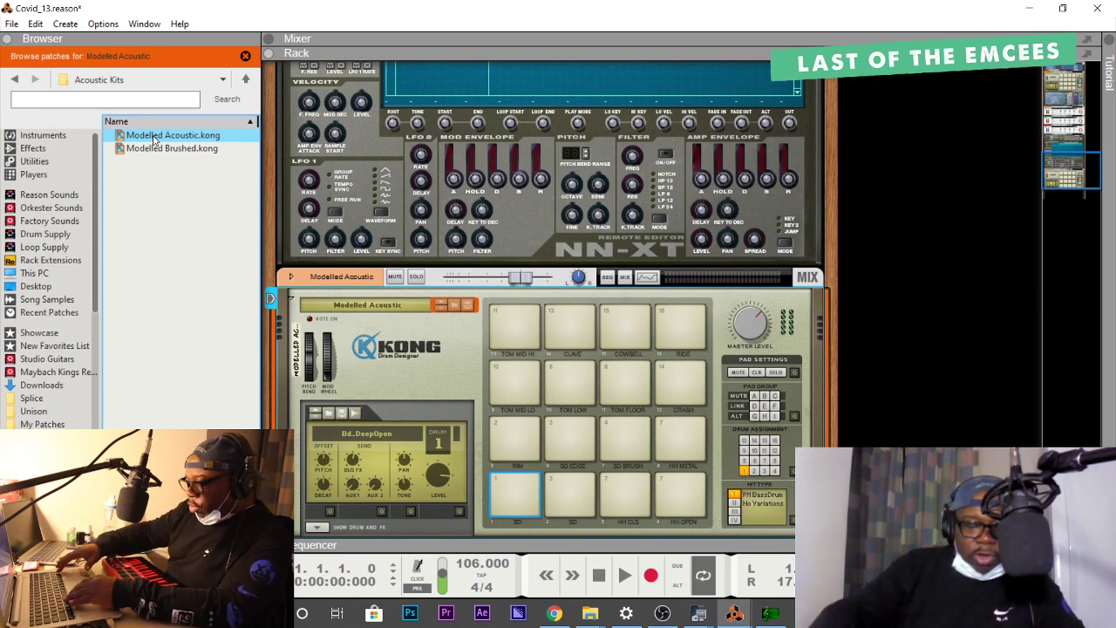
pyautogui.press('space')
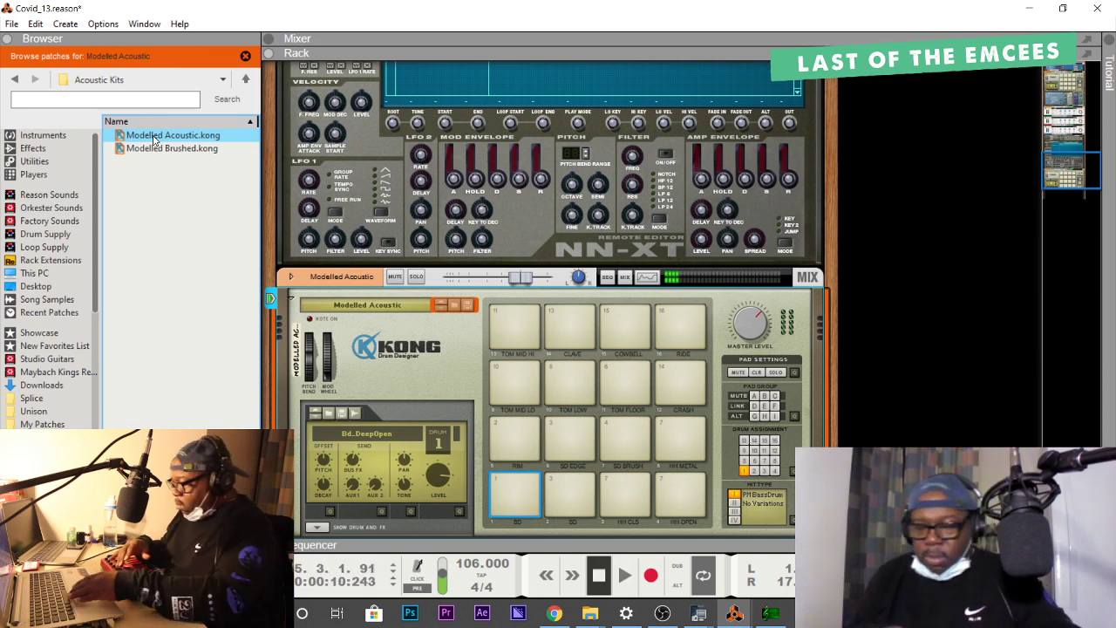
pyautogui.press('space')
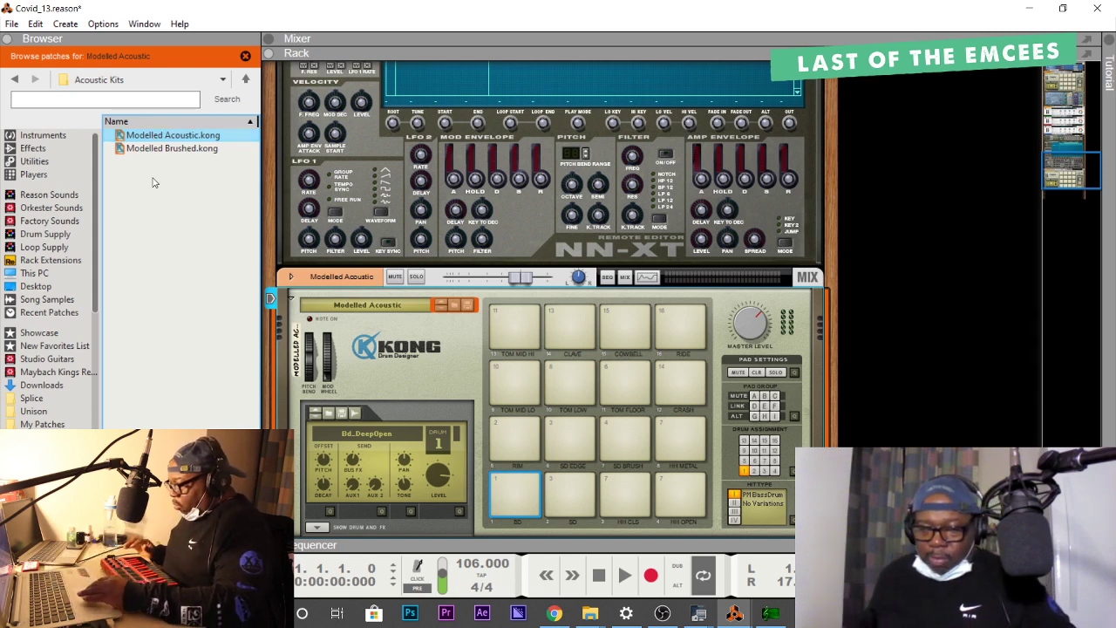
# Extend the sequencer loop end to bar 25, clearing all track solos and muting the 808 copy track.
pyautogui.doubleClick(356, 542)
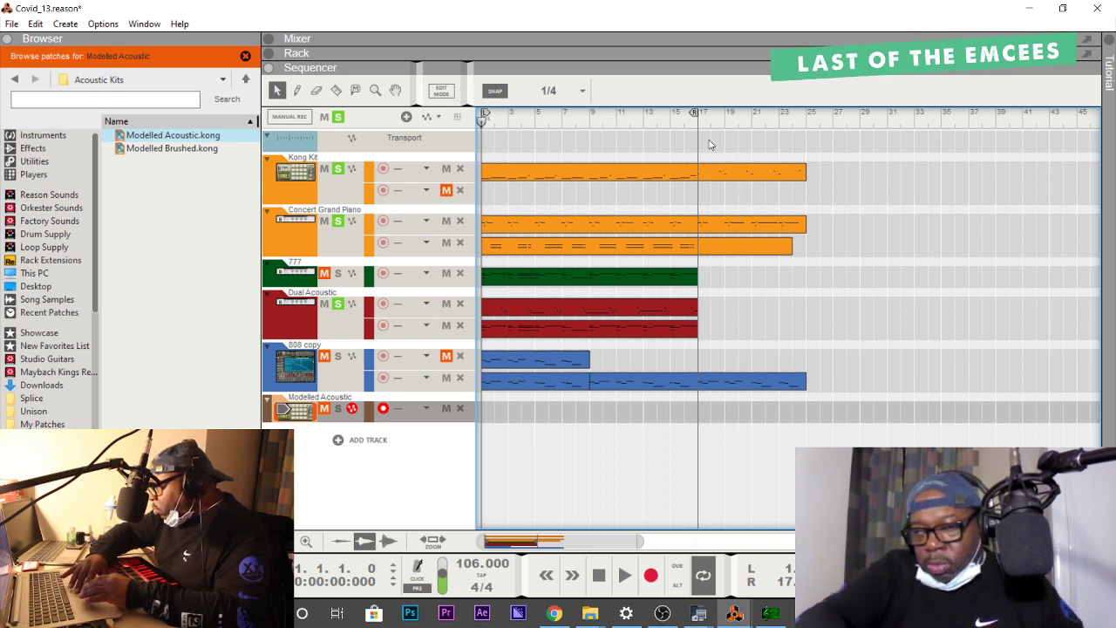
pyautogui.moveTo(696, 116)
pyautogui.mouseDown()
pyautogui.moveTo(789, 117)
pyautogui.moveTo(802, 137)
pyautogui.mouseUp()
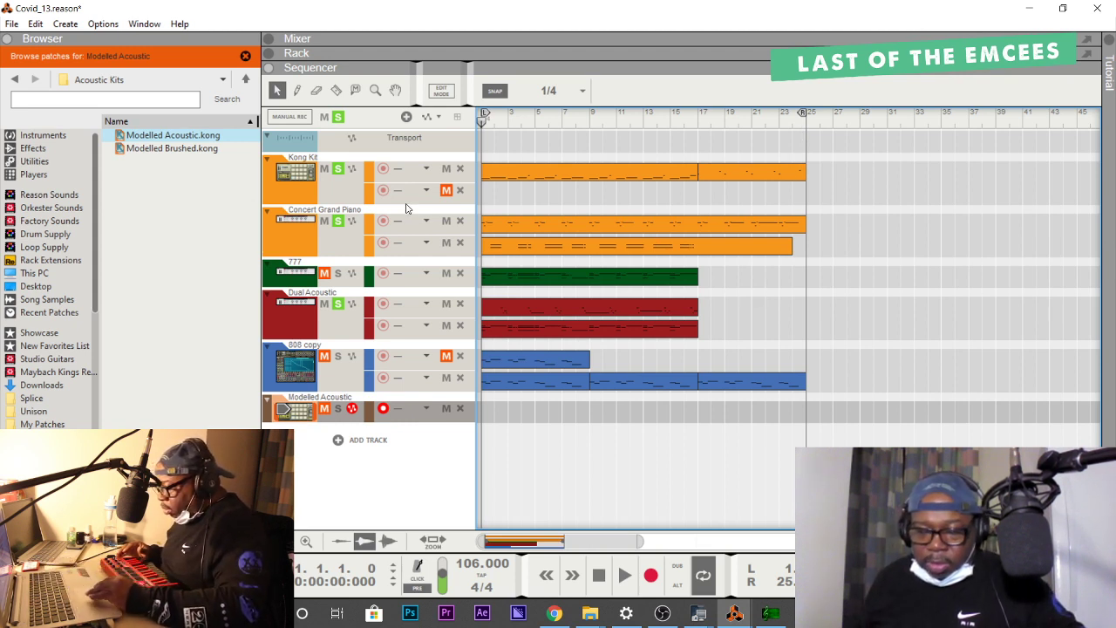
pyautogui.click(337, 117)
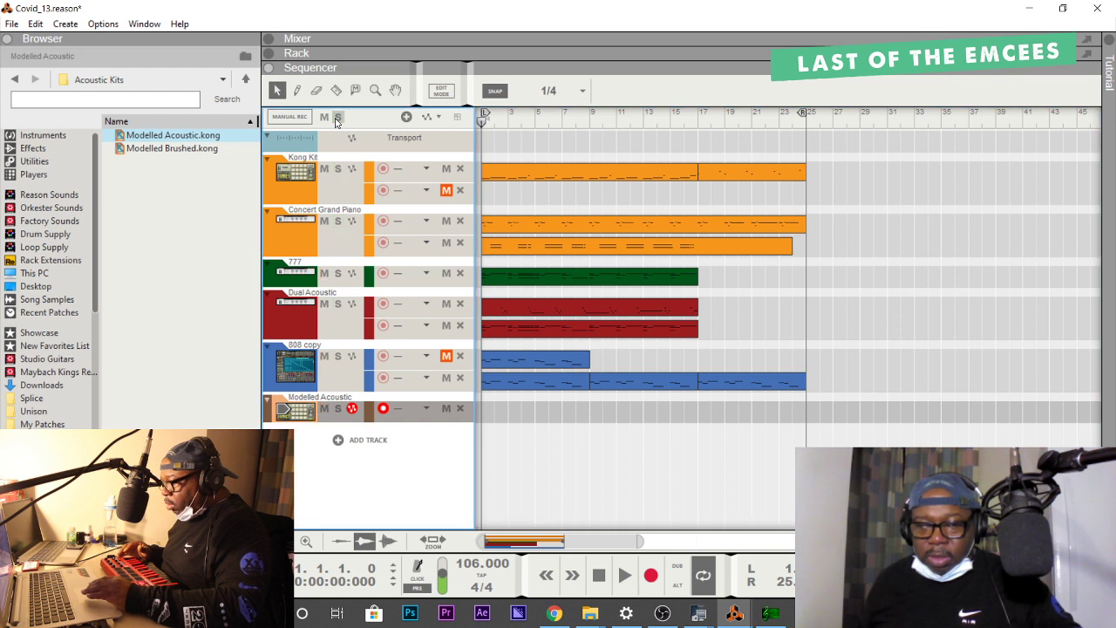
pyautogui.click(325, 358)
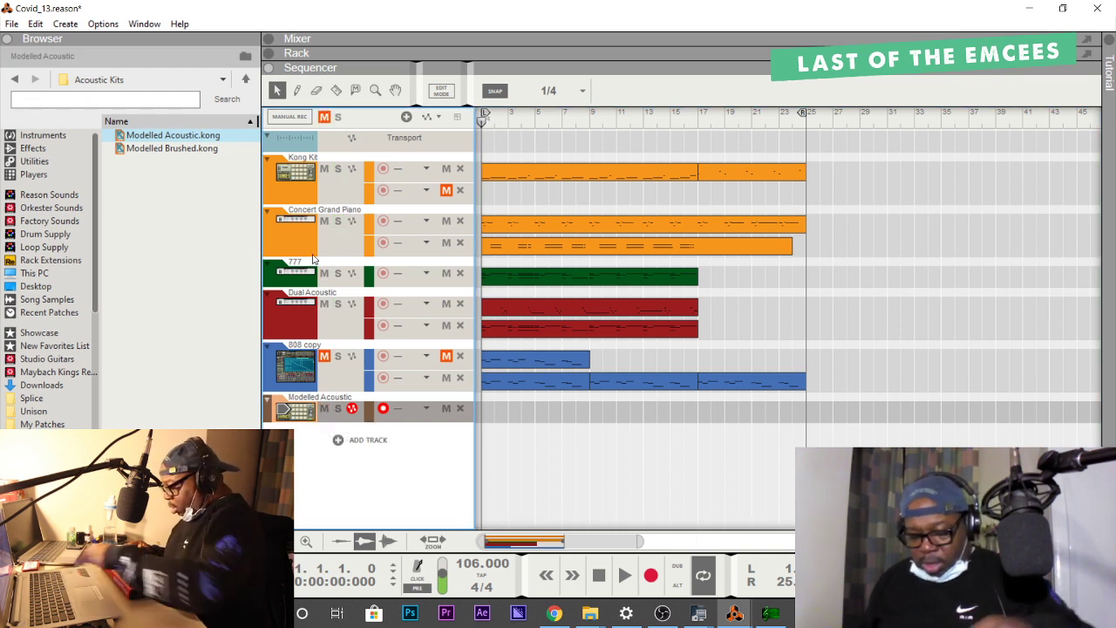
# Record a 24-bar drum part on the Modelled Acoustic track from bar 1.
pyautogui.hotkey('ctrl', 'Return')
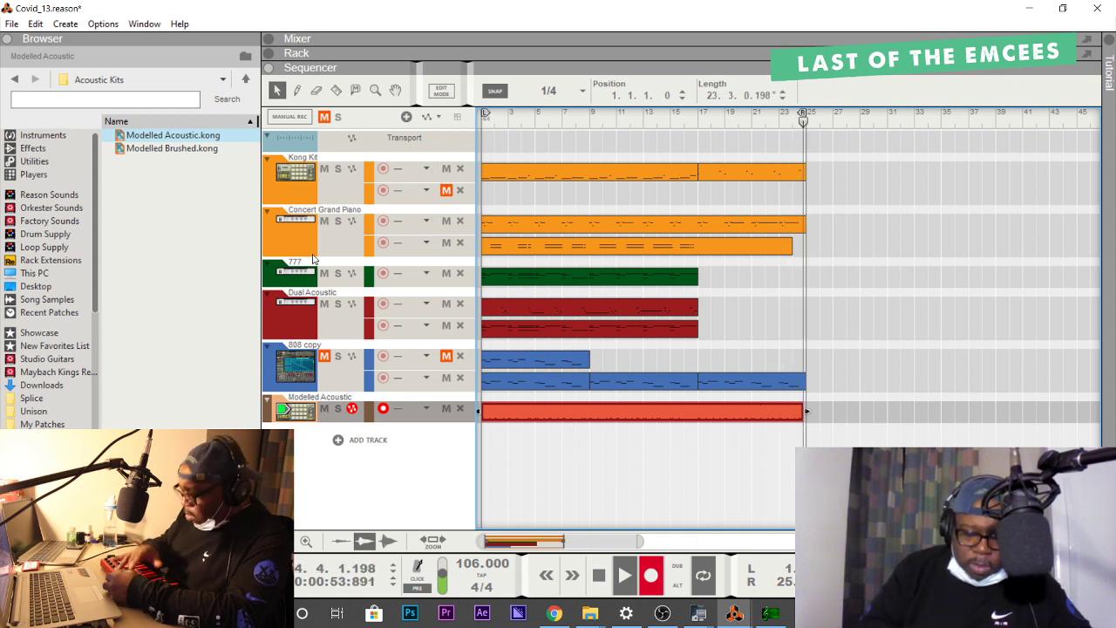
pyautogui.press('space')
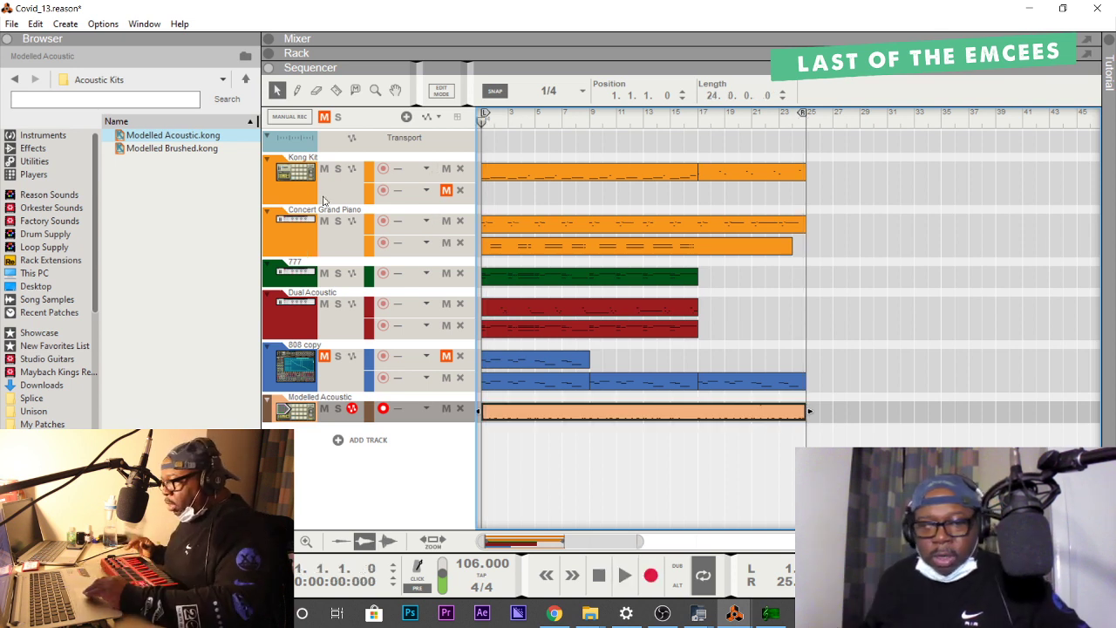
# Add a new note lane to the Modelled Acoustic track and record a 13-bar drum part on it from bar 1.
pyautogui.rightClick(358, 417)
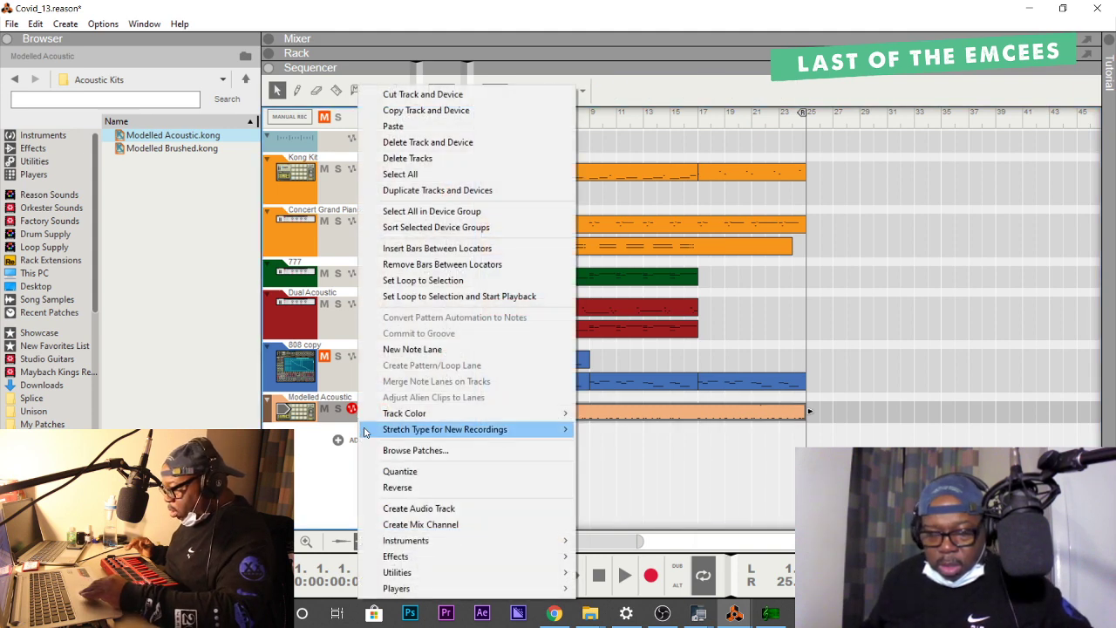
pyautogui.click(387, 354)
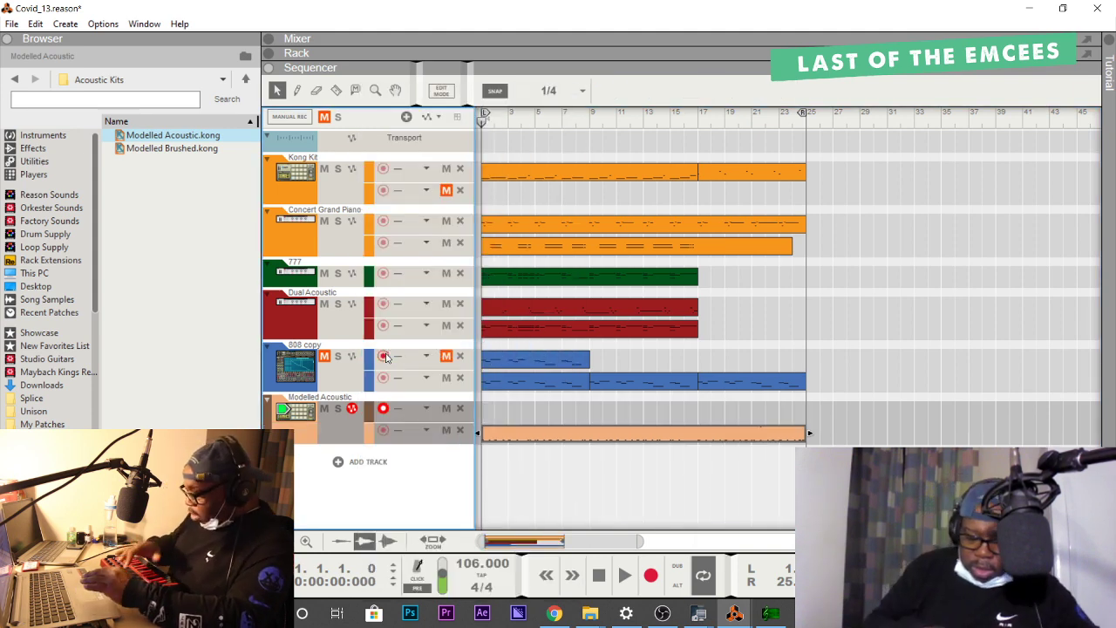
pyautogui.press('space')
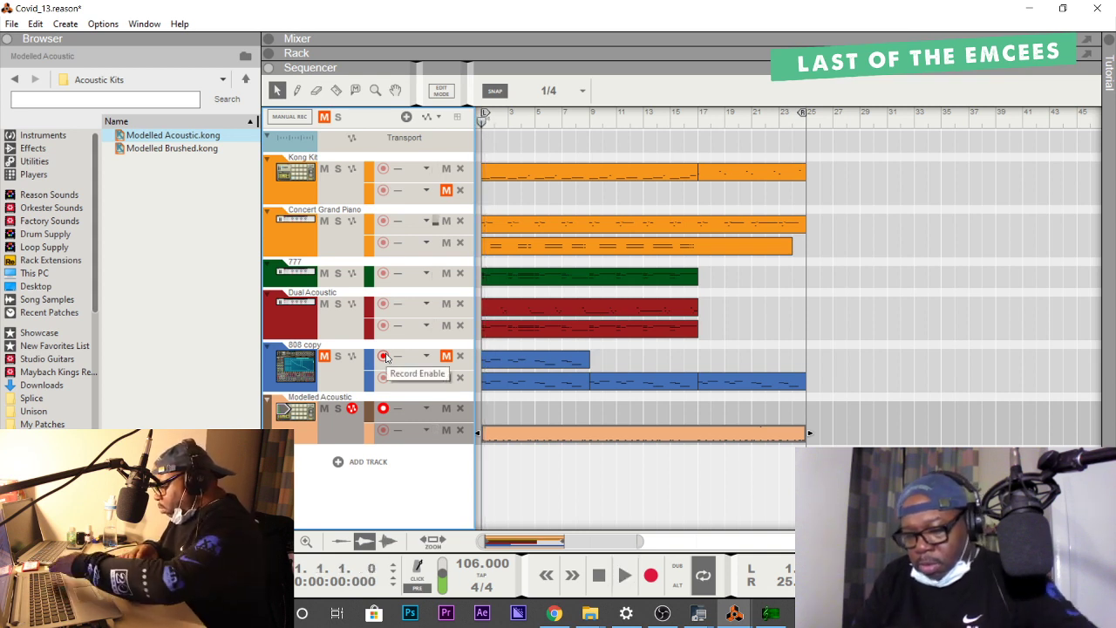
pyautogui.hotkey('ctrl', 'Return')
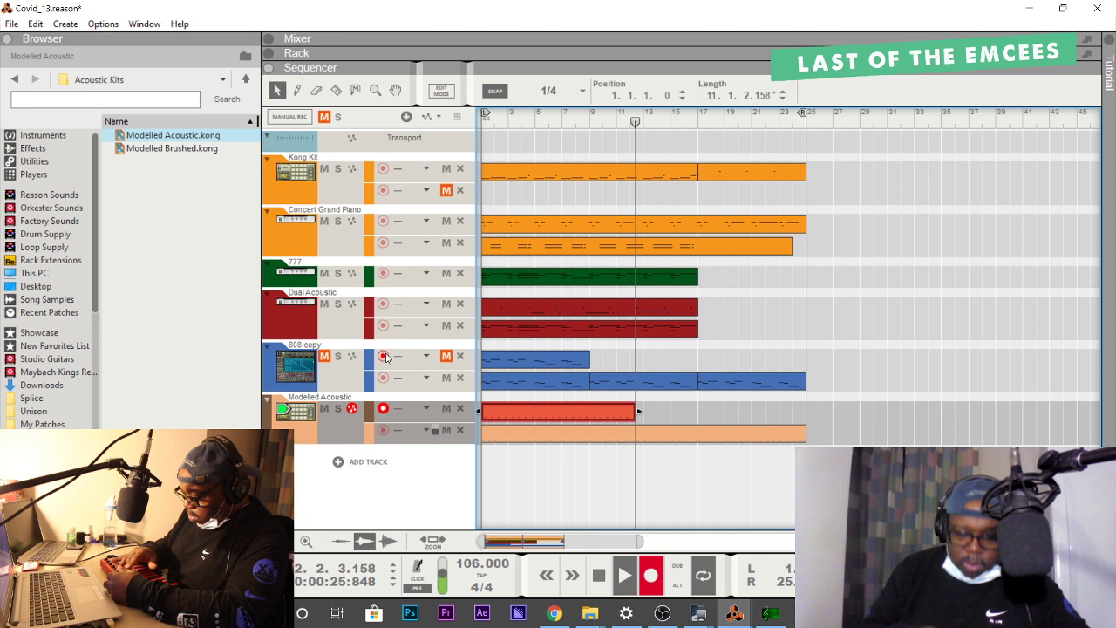
pyautogui.press('space')
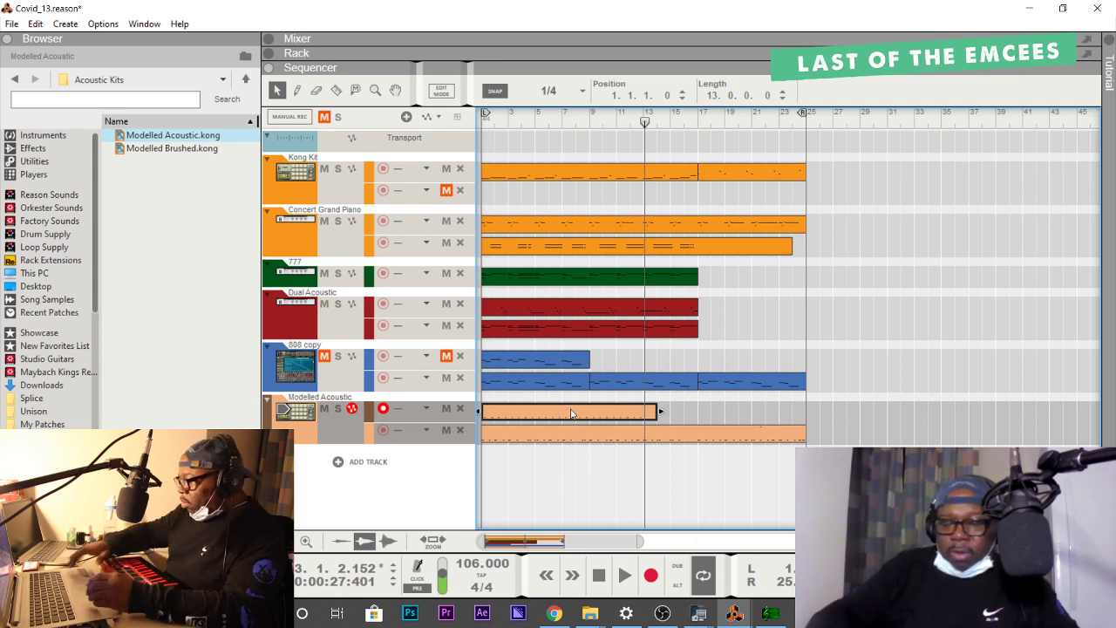
pyautogui.press('Home')
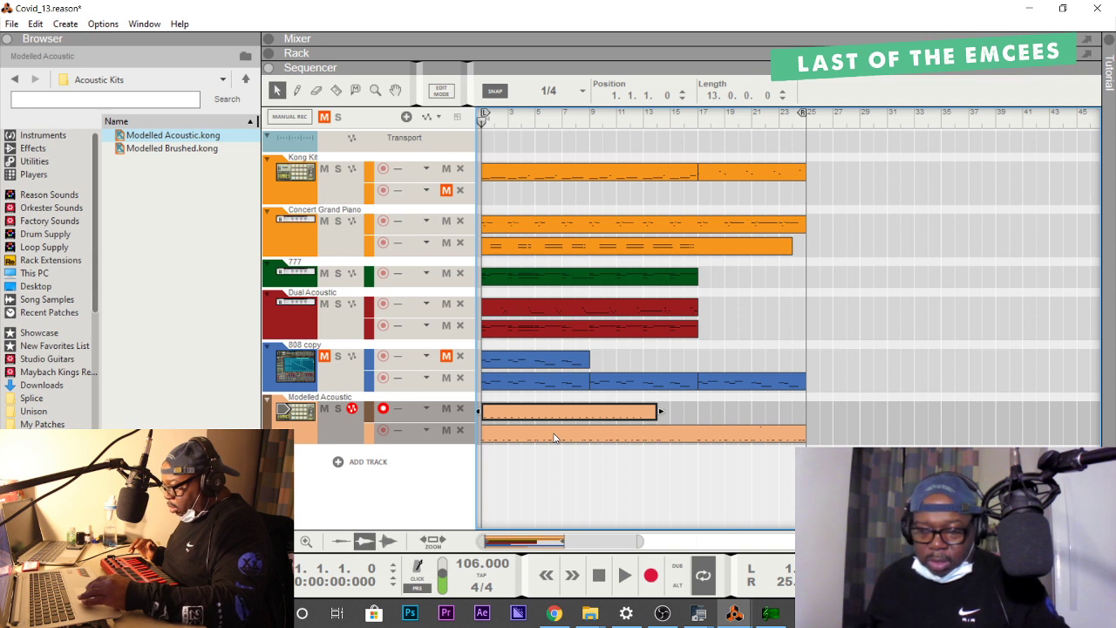
# Create a third note lane on the Modelled Acoustic track and record a 9-bar drum layer from bar 1.
pyautogui.click(554, 437)
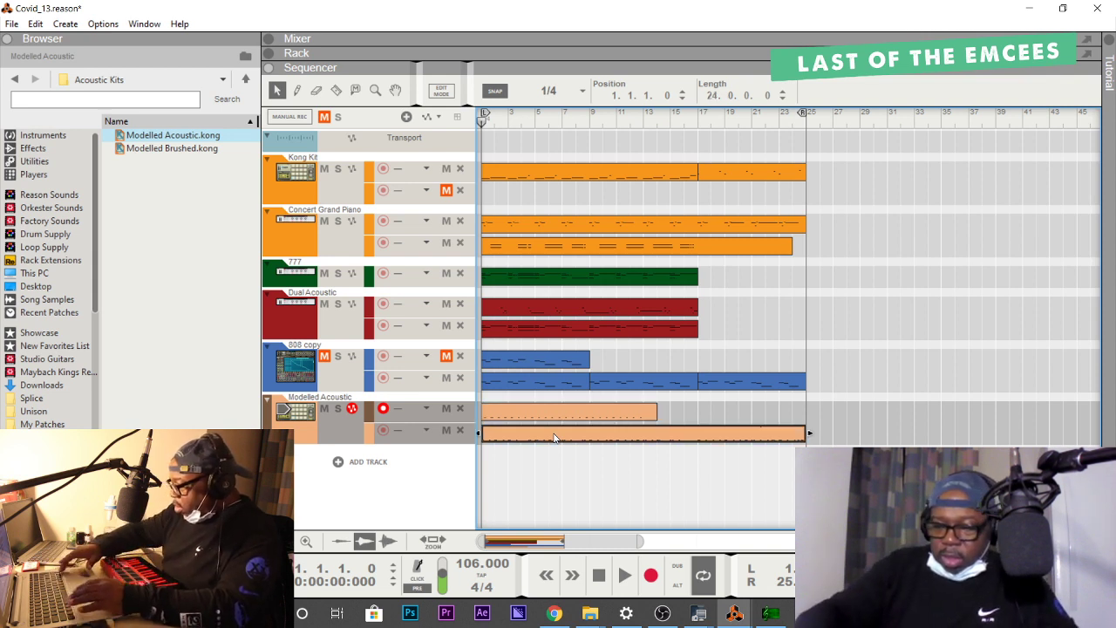
pyautogui.rightClick(338, 432)
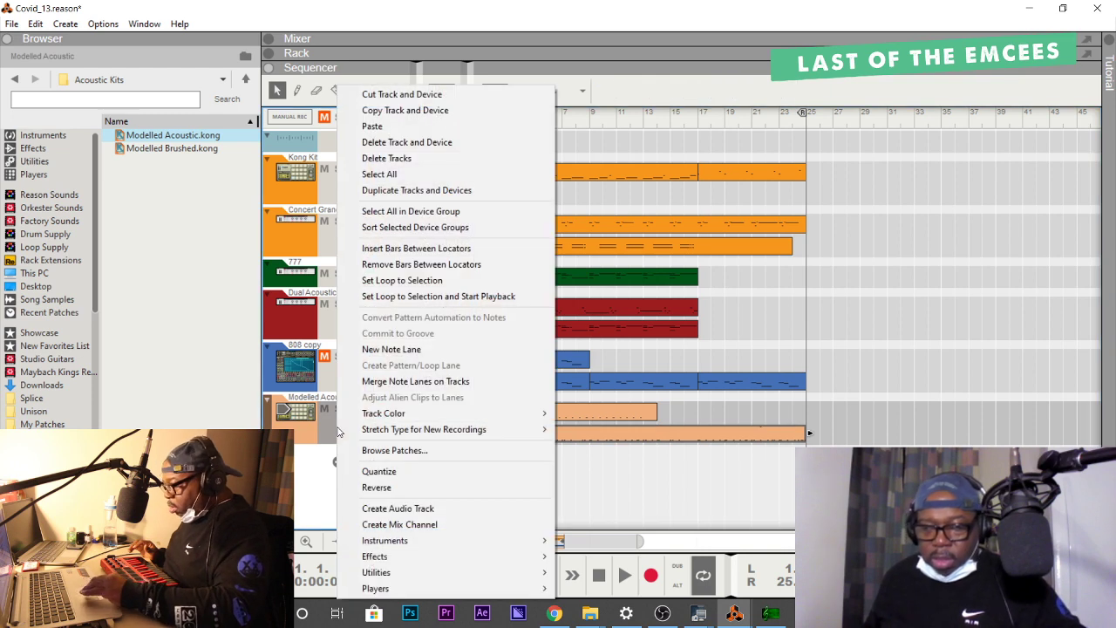
pyautogui.click(408, 350)
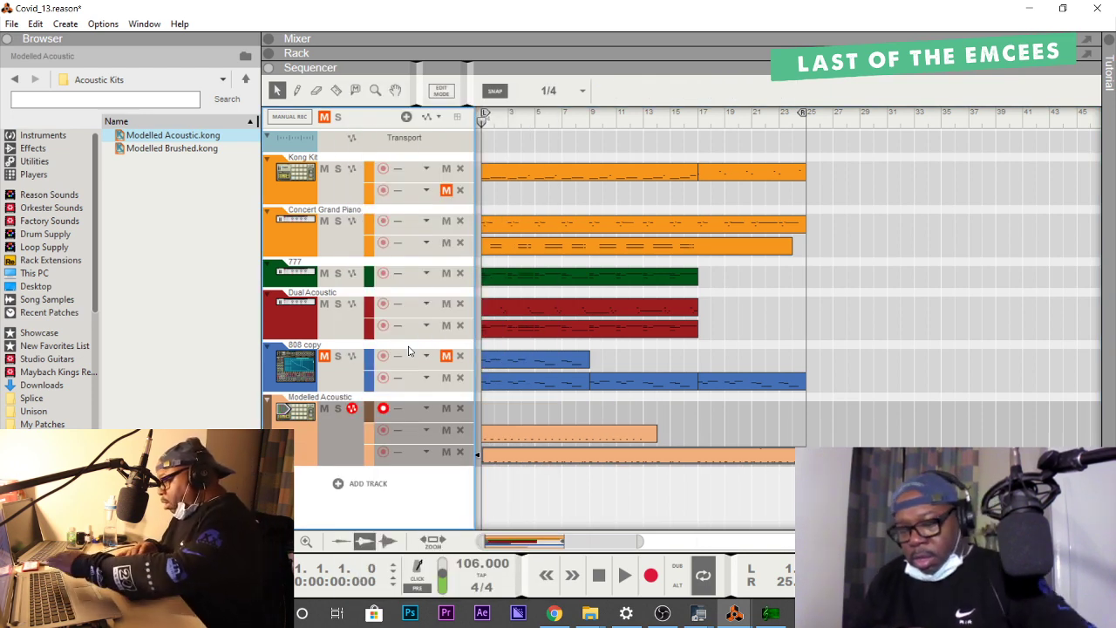
pyautogui.hotkey('ctrl', 'Return')
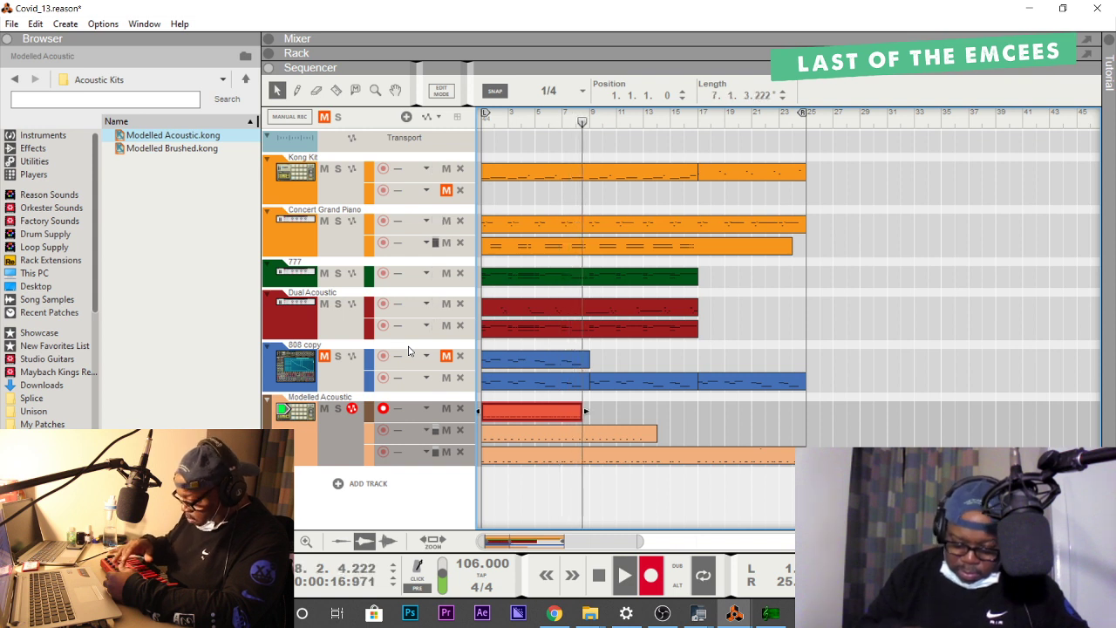
pyautogui.press('space')
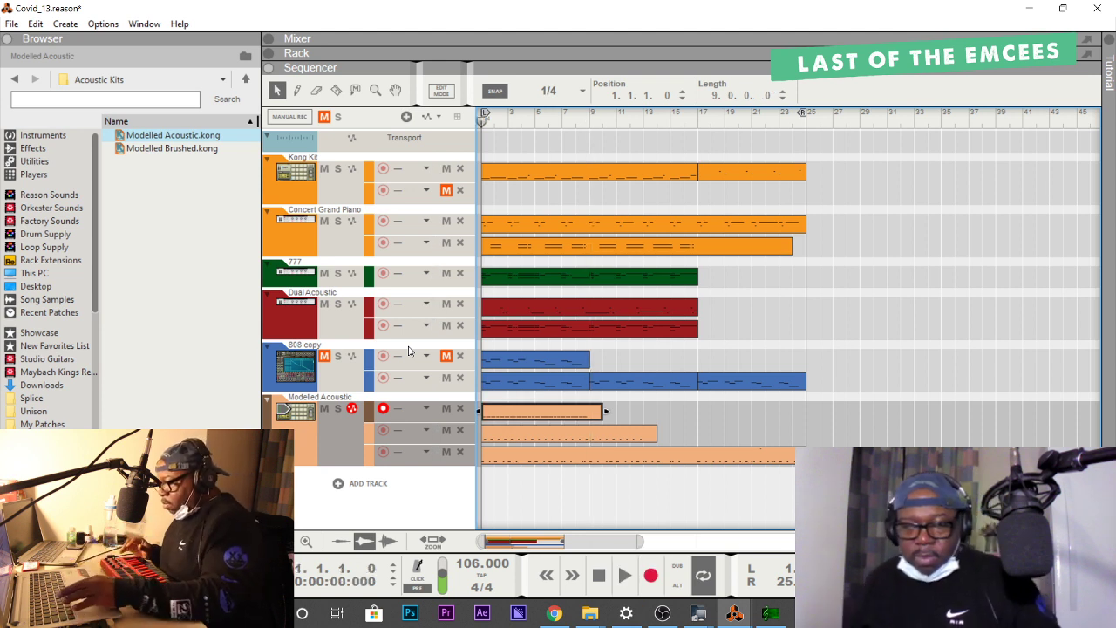
# Mute the 777 track and audition the newest Modelled Acoustic clip with the song from bar 1.
pyautogui.click(324, 274)
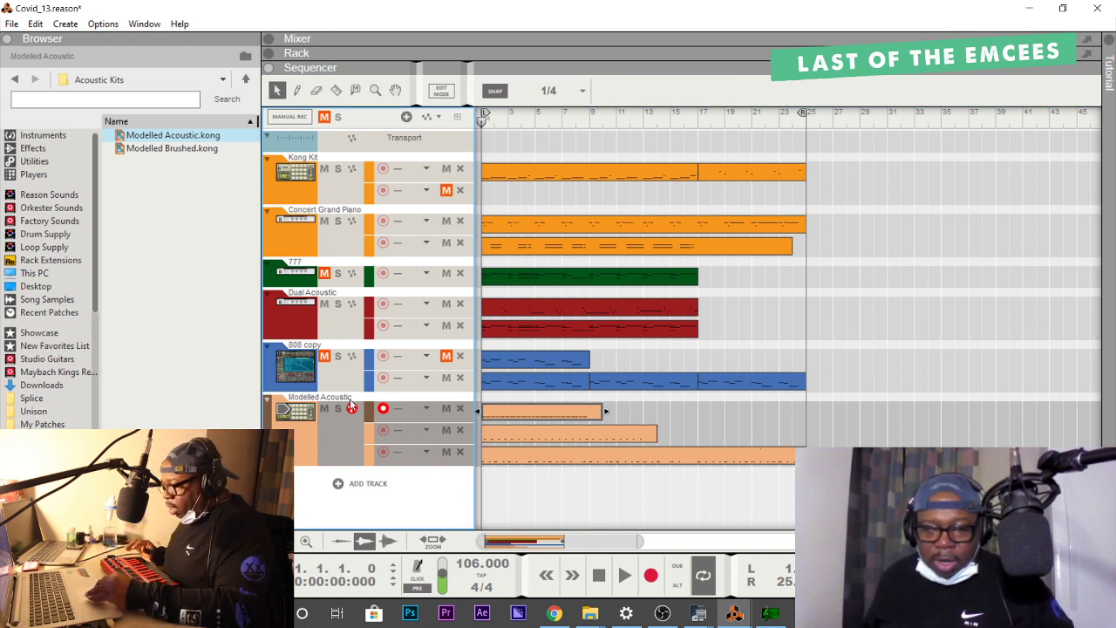
pyautogui.click(493, 416)
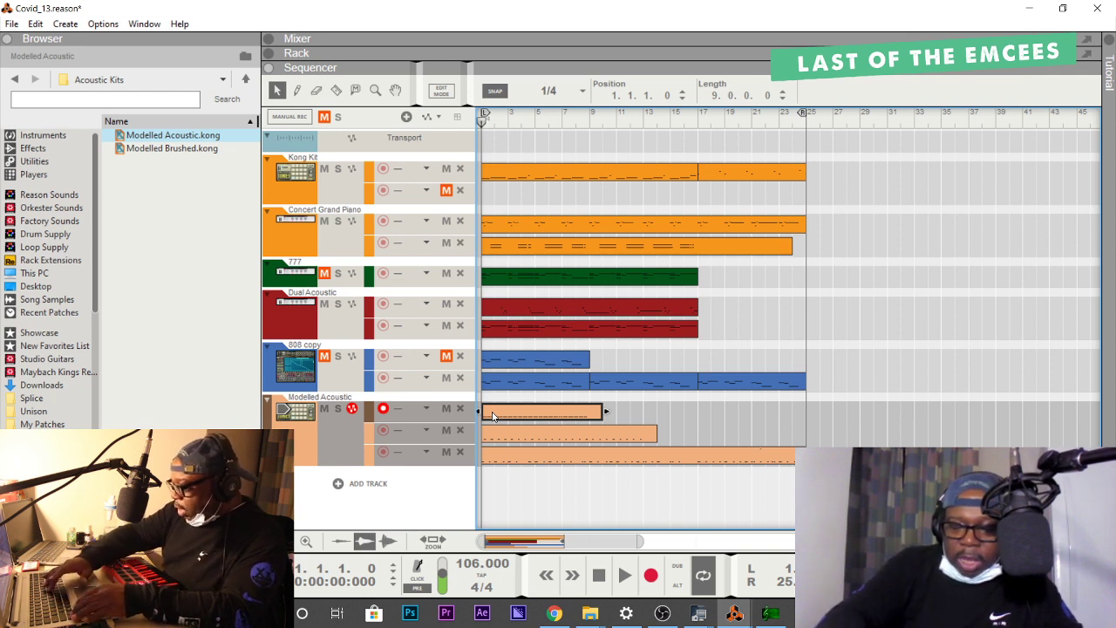
pyautogui.press('space')
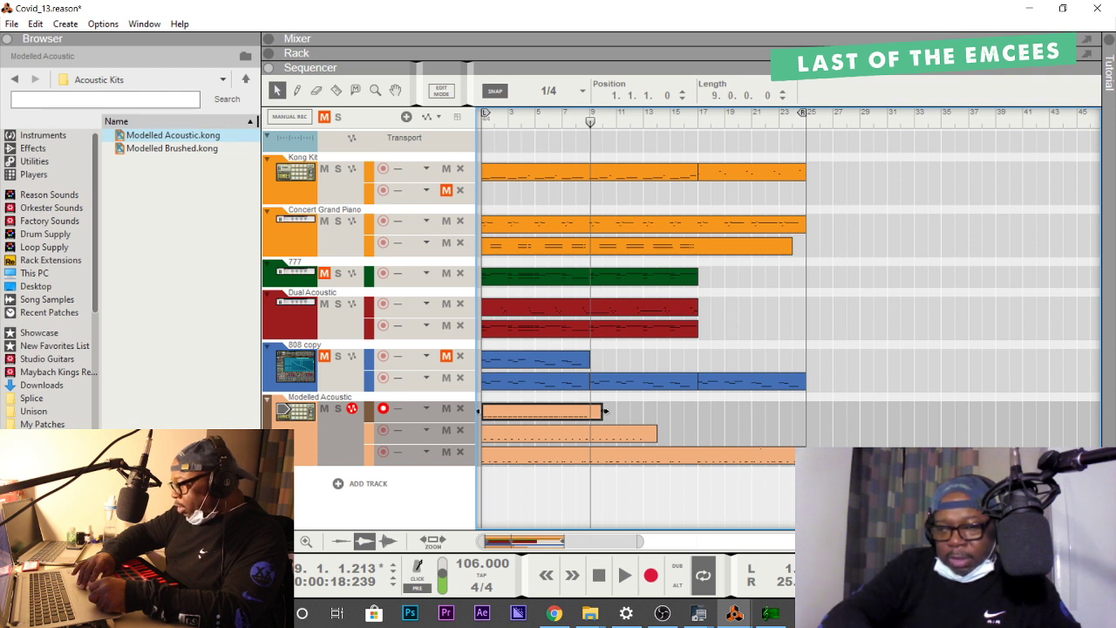
# Set the snap value to Bar and shorten the two upper Modelled Acoustic clips to 8 bars each.
pyautogui.click(552, 91)
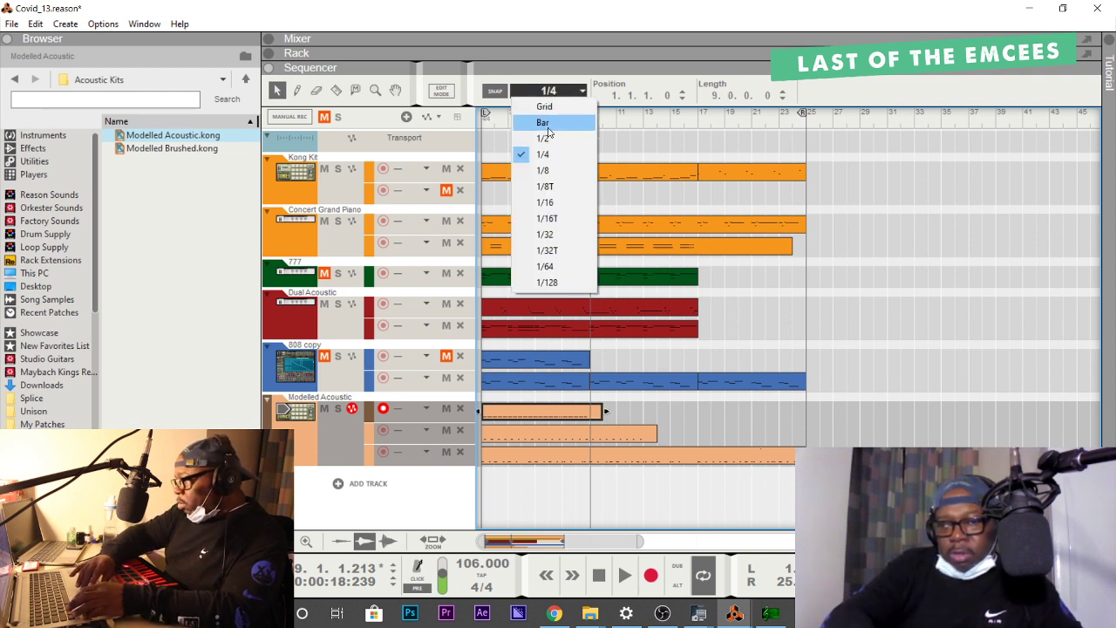
pyautogui.click(546, 122)
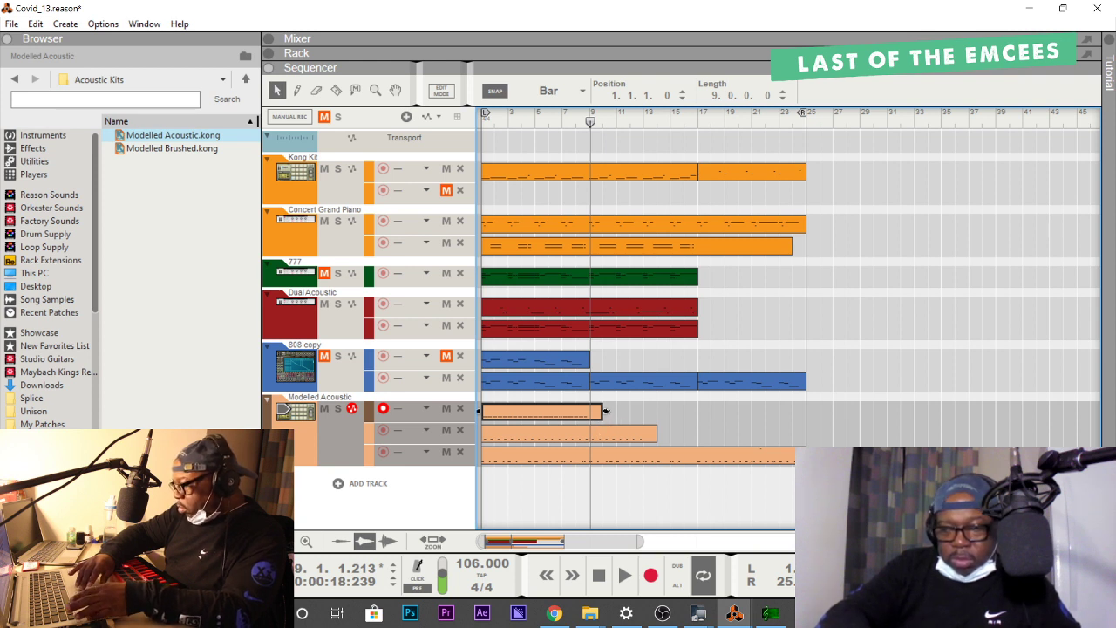
pyautogui.moveTo(606, 410); pyautogui.dragTo(591, 411)
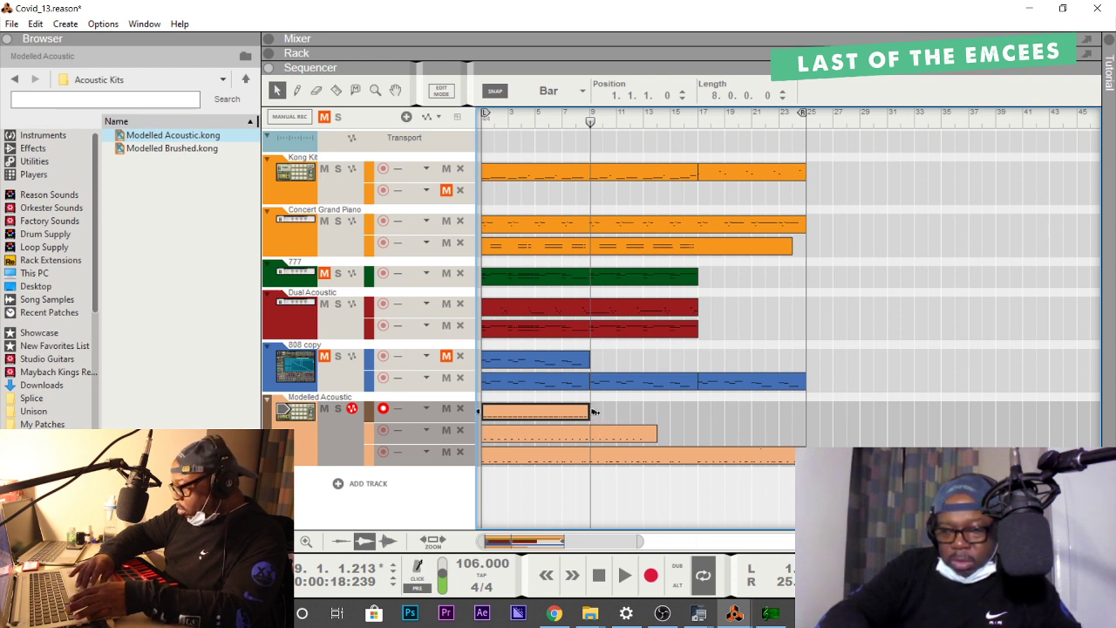
pyautogui.click(650, 436)
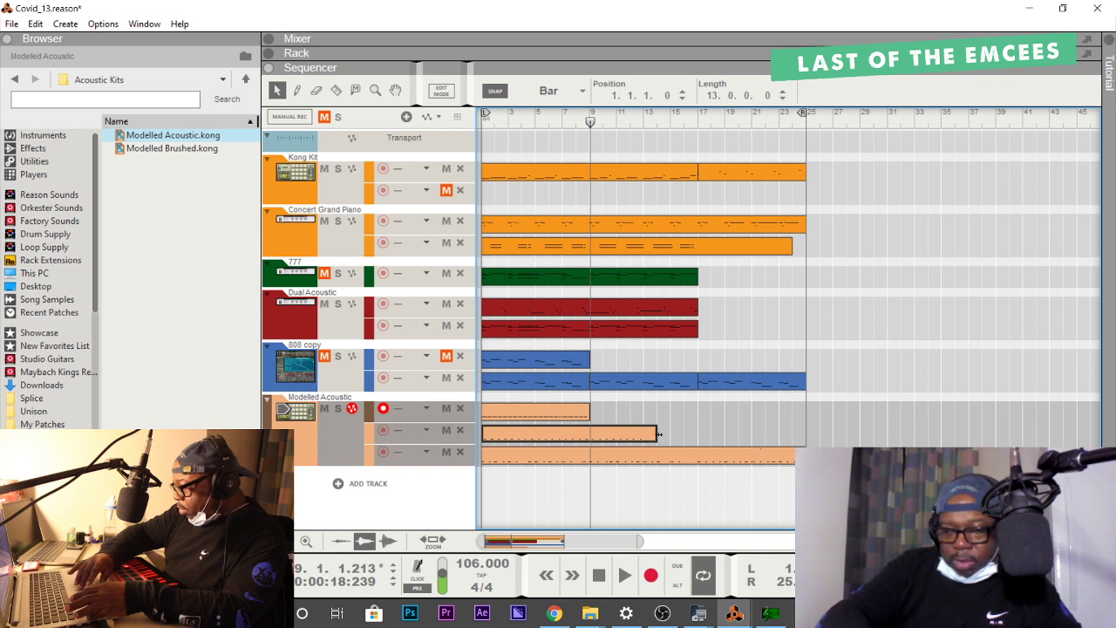
pyautogui.moveTo(659, 434); pyautogui.dragTo(560, 432)
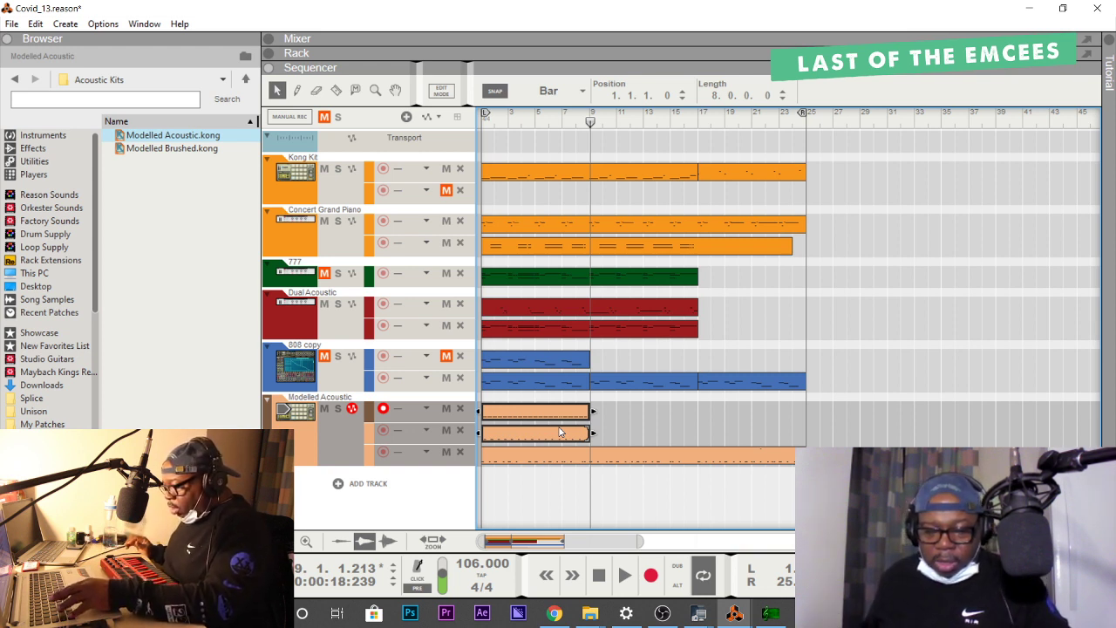
# Duplicate both 8-bar Modelled Acoustic clips twice so they run to bar 25, and return to the song start.
pyautogui.hotkey('ctrl', 'd')
pyautogui.hotkey('ctrl', 'd')
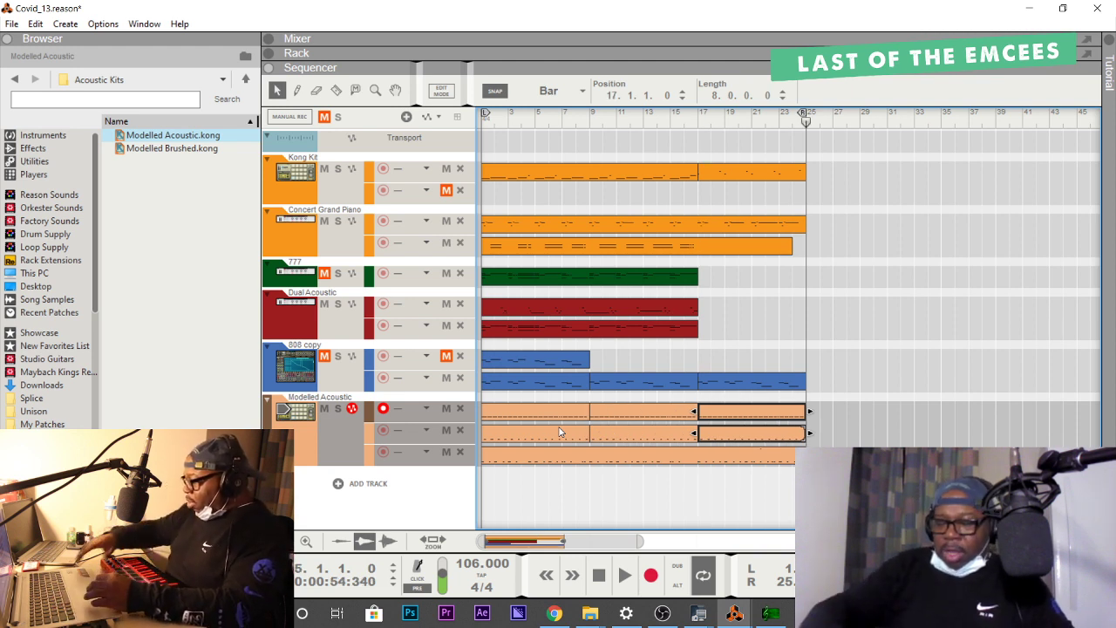
pyautogui.press('Return')
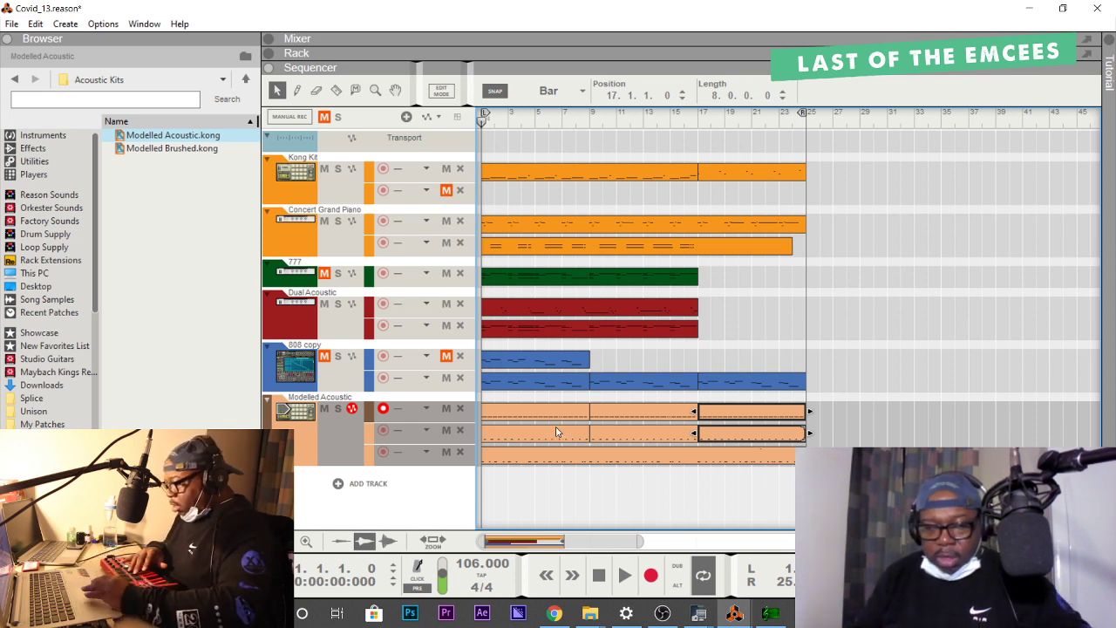
# Add a fourth note lane to the Modelled Acoustic track and record a 24-bar drum part from bar 1.
pyautogui.rightClick(318, 444)
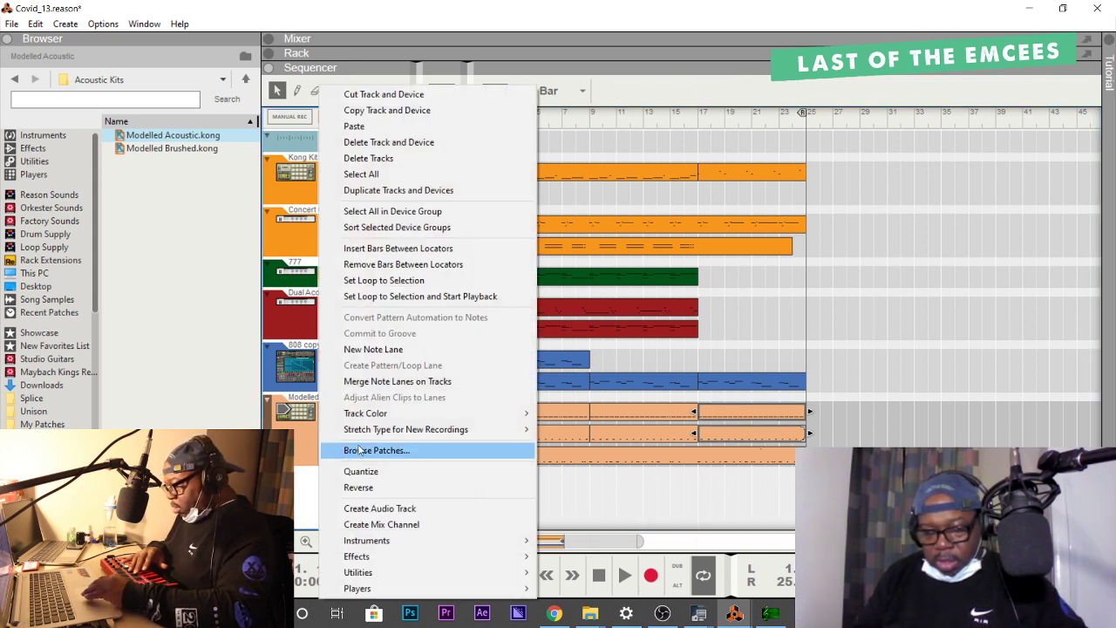
pyautogui.click(364, 350)
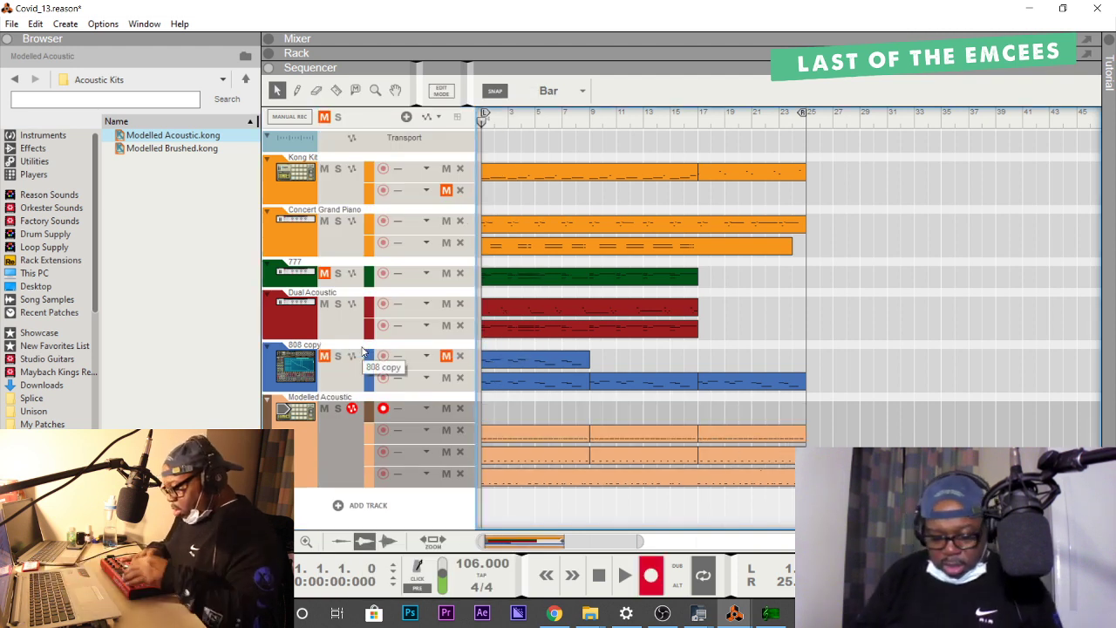
pyautogui.hotkey('ctrl', 'Return')
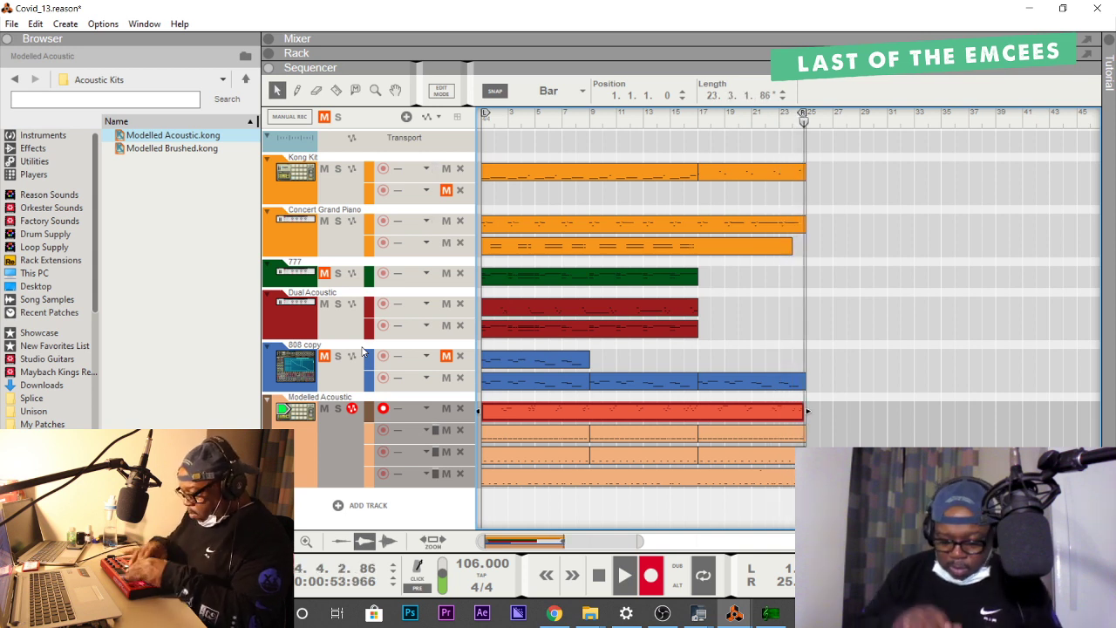
pyautogui.press('space')
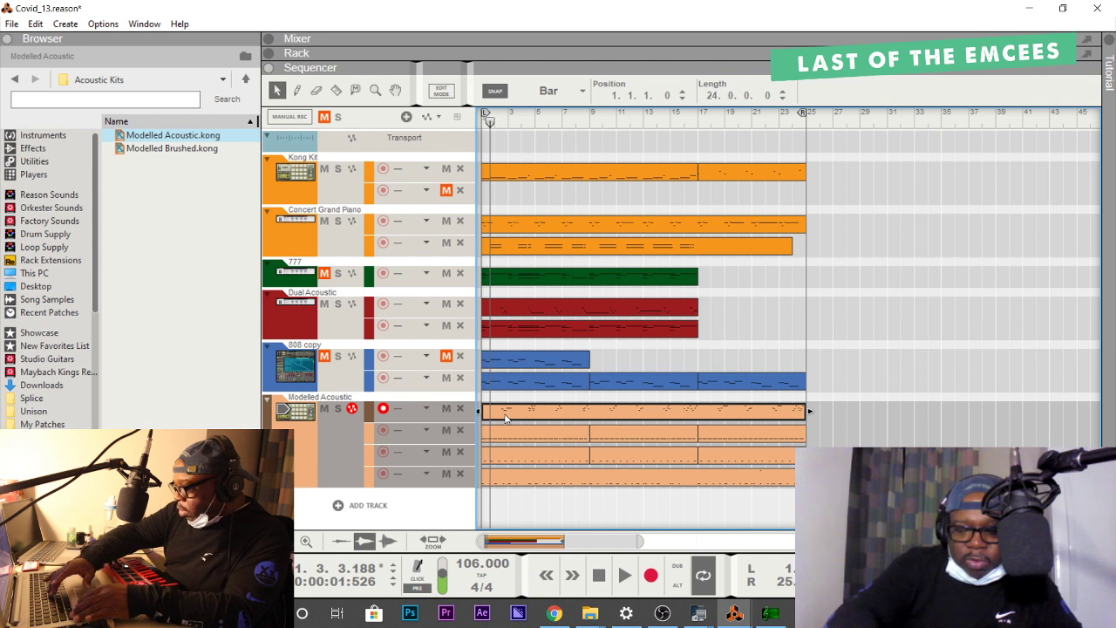
# Play the new 24-bar Modelled Acoustic take back with the other tracks from the start of the song.
pyautogui.press('Home')
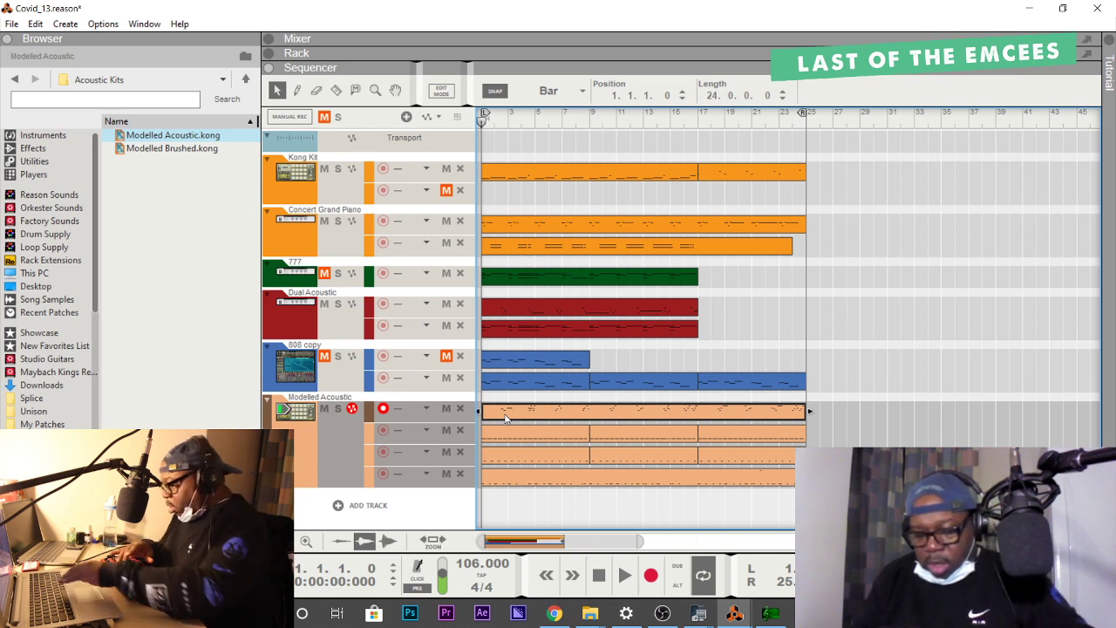
pyautogui.press('space')
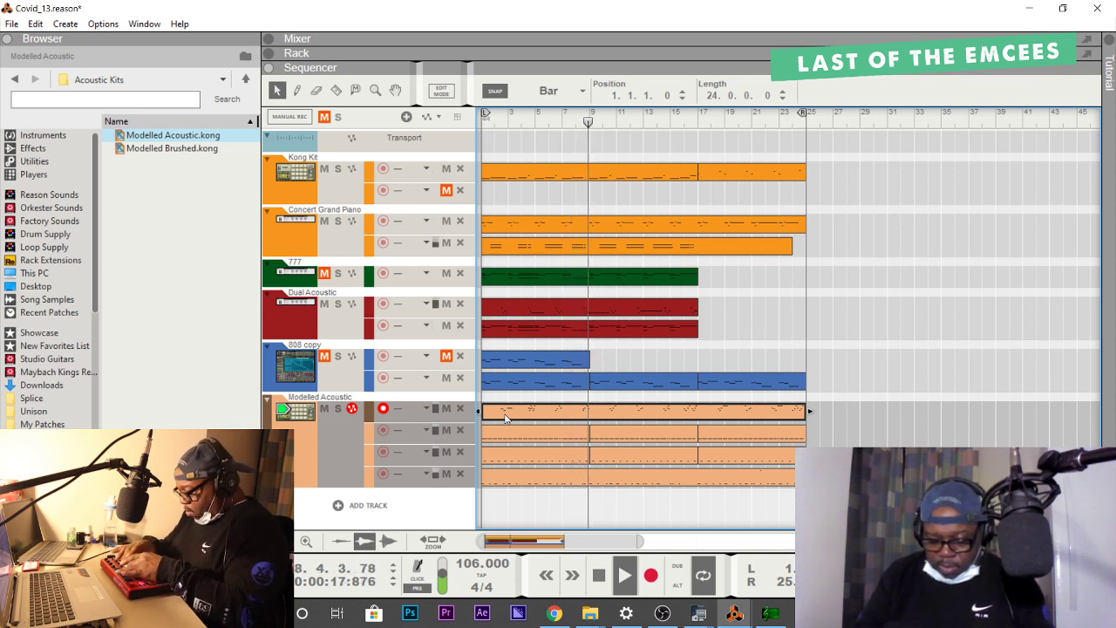
pyautogui.press('space')
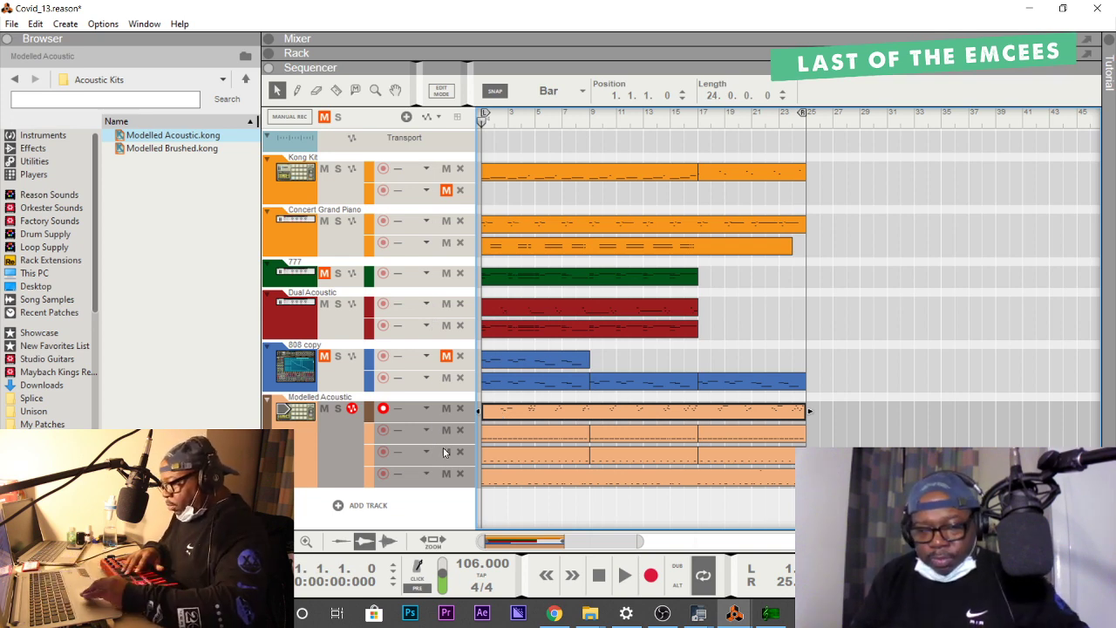
# Add a fifth note lane to the Modelled Acoustic track and record a 17-bar drum part from bar 1.
pyautogui.rightClick(317, 452)
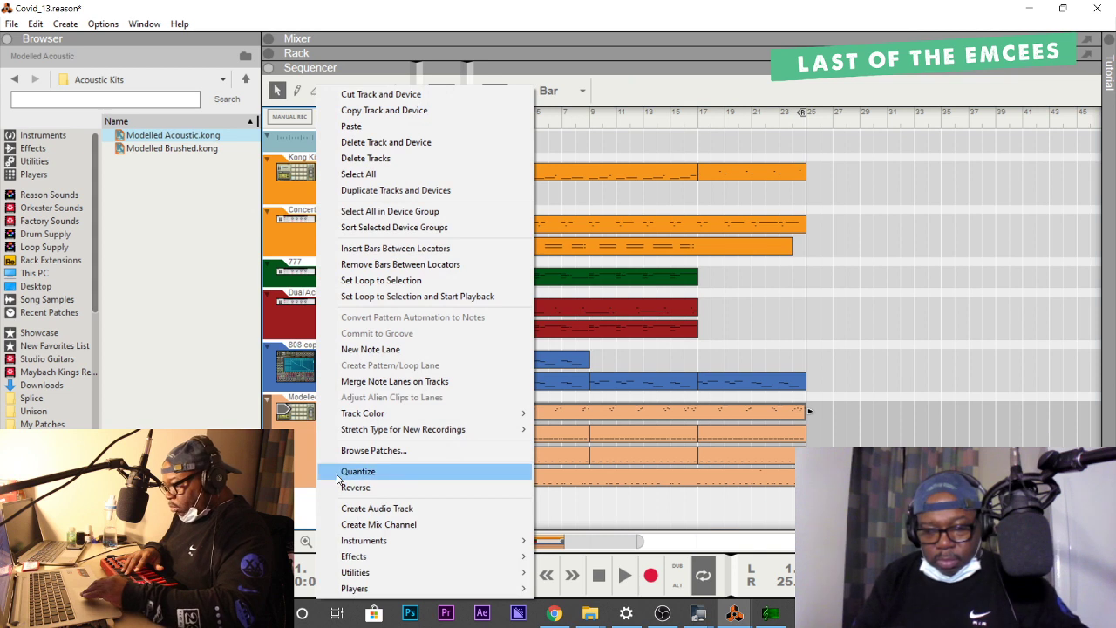
pyautogui.click(363, 351)
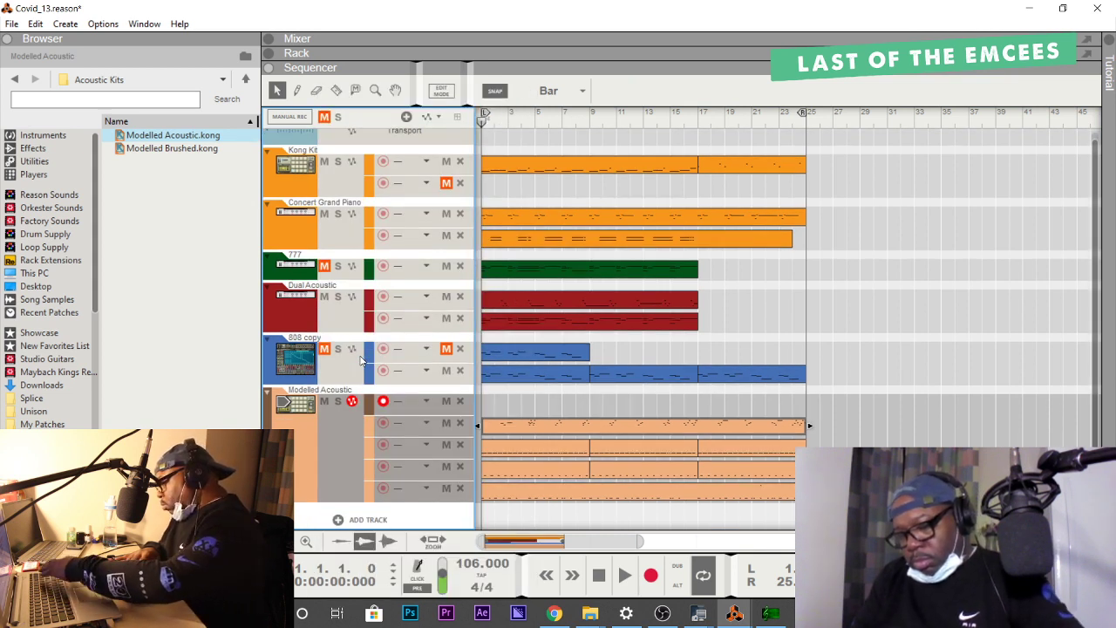
pyautogui.hotkey('ctrl', 'Return')
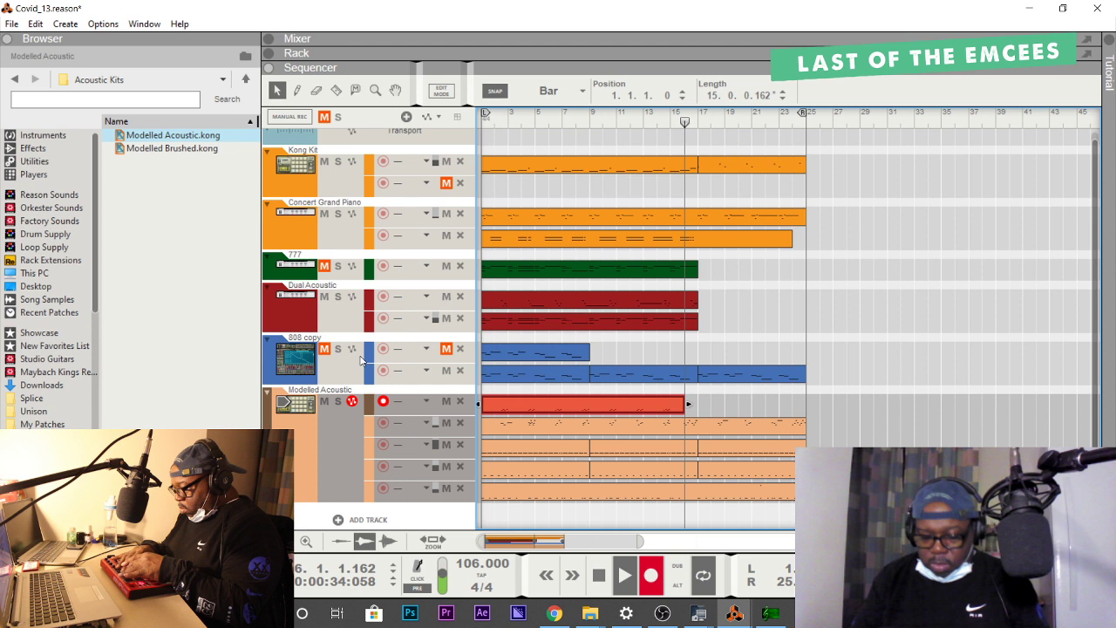
pyautogui.press('space')
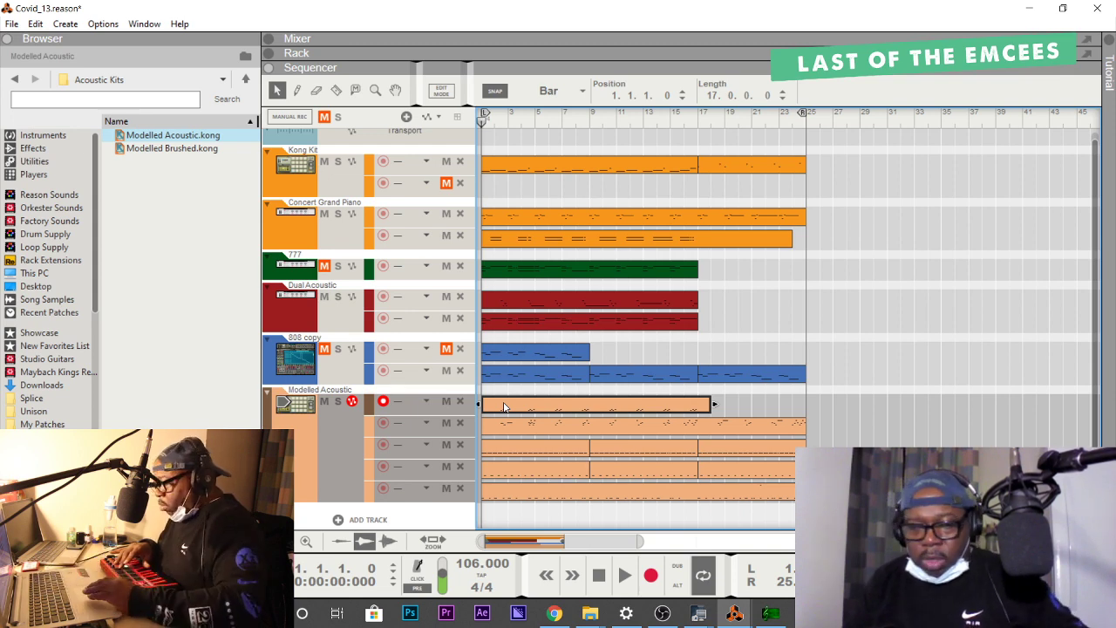
# Add a sixth note lane to the Modelled Acoustic track and record a 10-bar drum part from bar 1.
pyautogui.rightClick(343, 457)
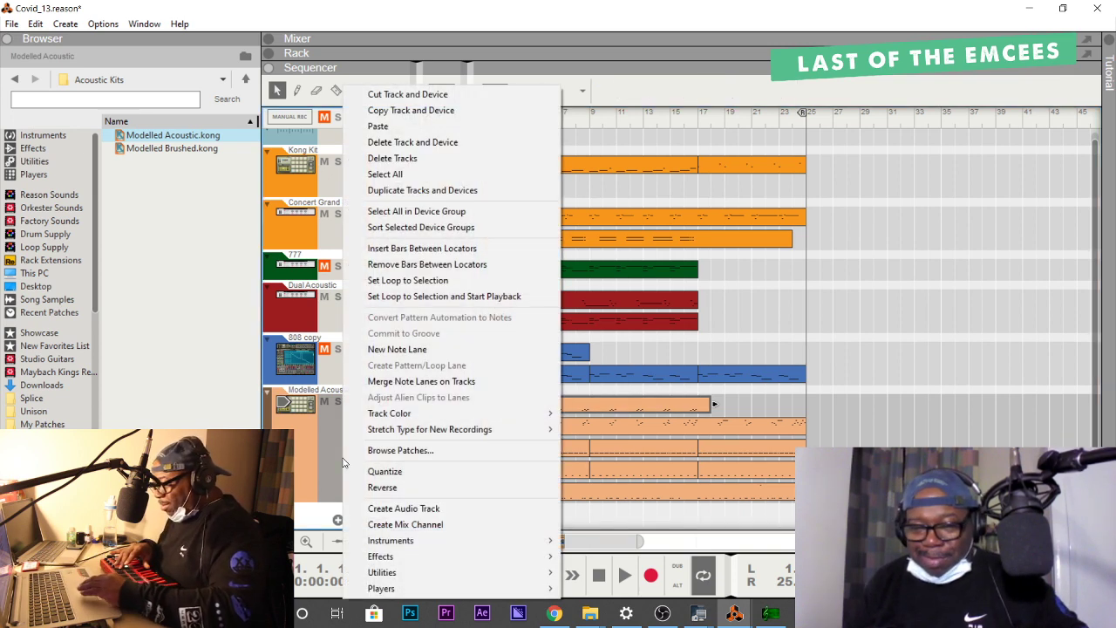
pyautogui.click(389, 349)
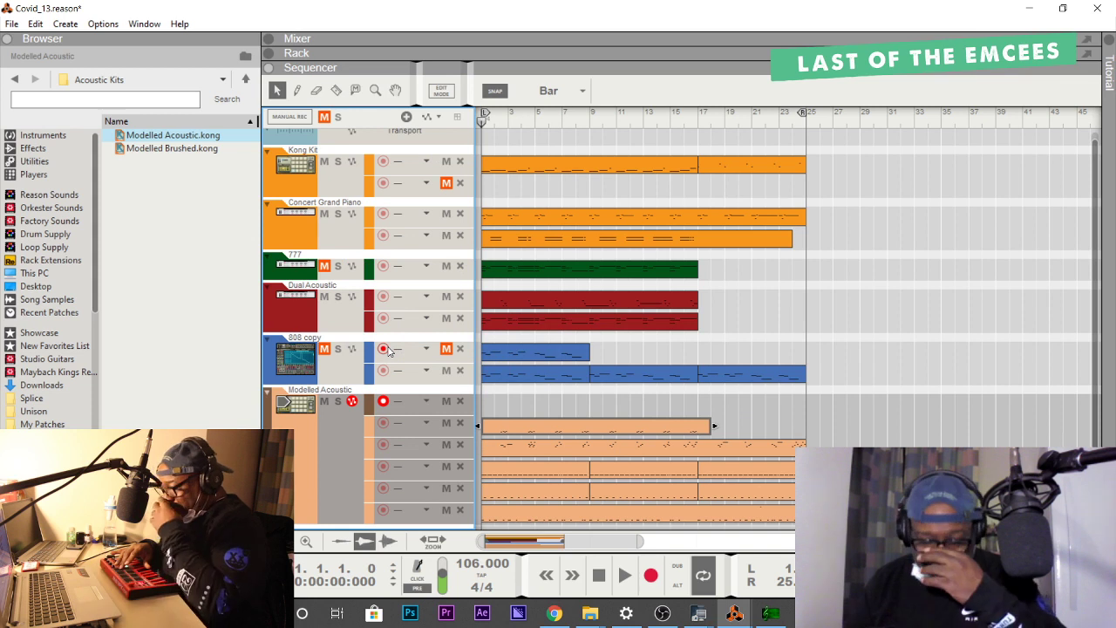
pyautogui.hotkey('ctrl', 'Return')
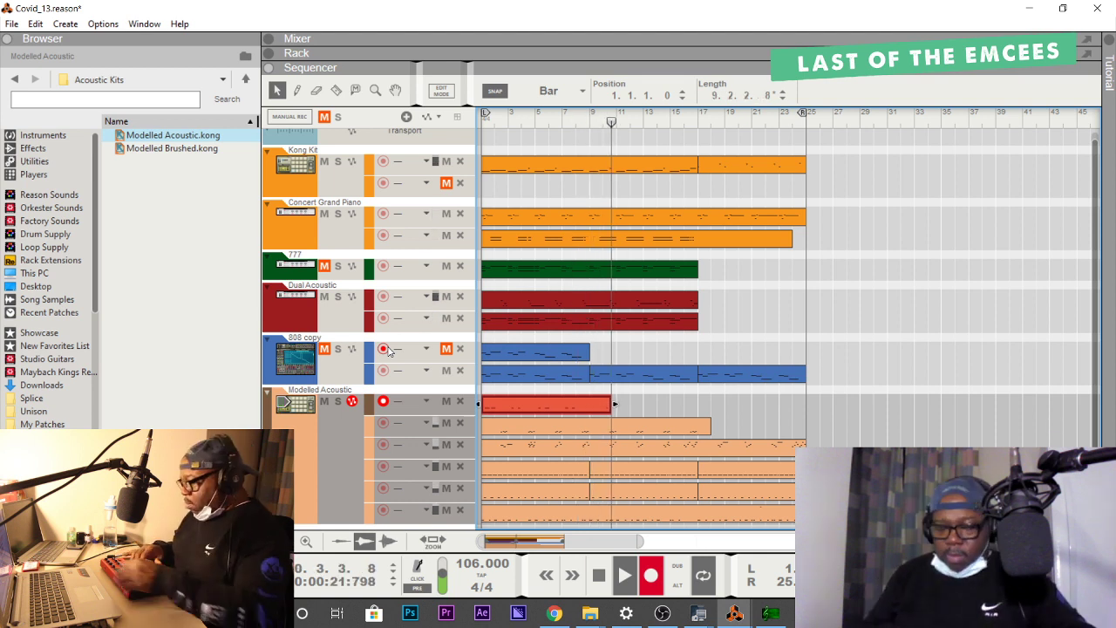
pyautogui.press('space')
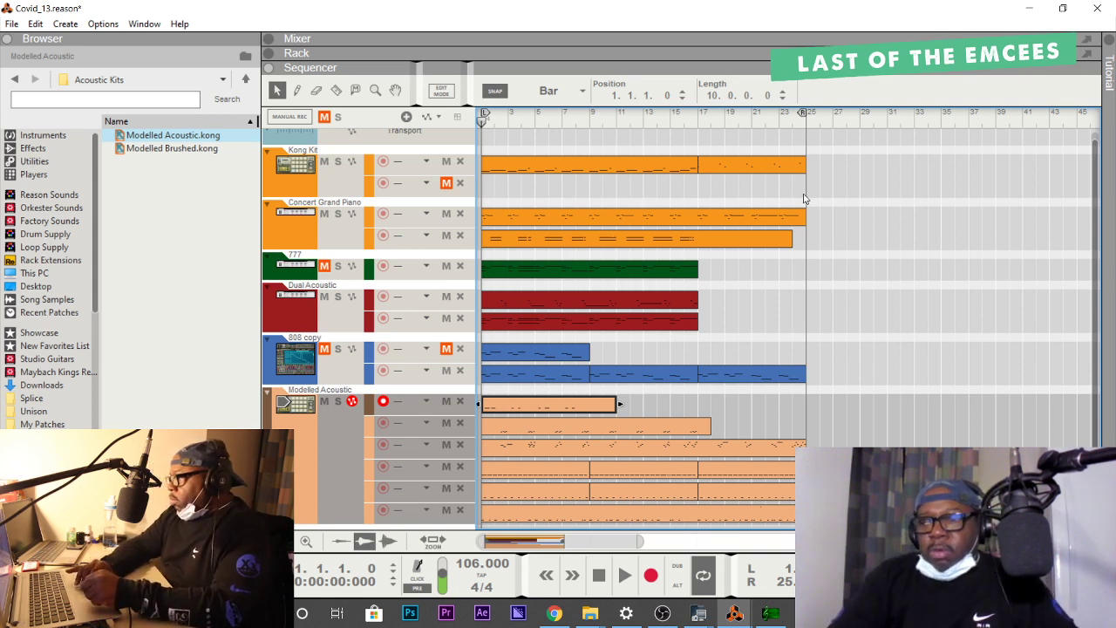
# Duplicate the Modelled Acoustic track together with its device twice.
pyautogui.scroll(-1, 848, 381)
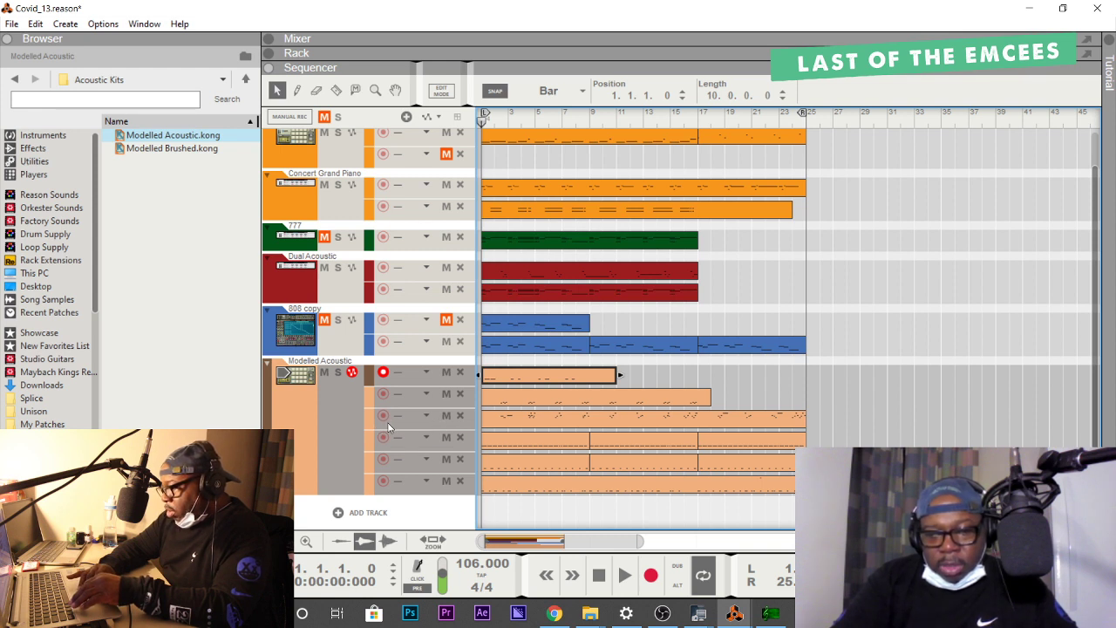
pyautogui.rightClick(318, 426)
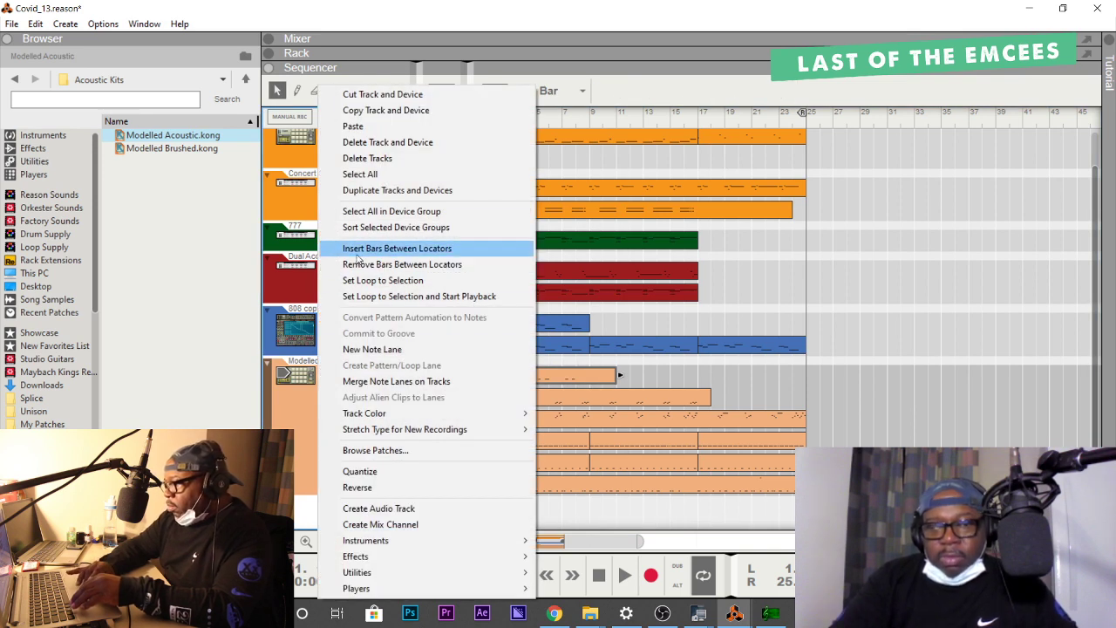
pyautogui.click(375, 190)
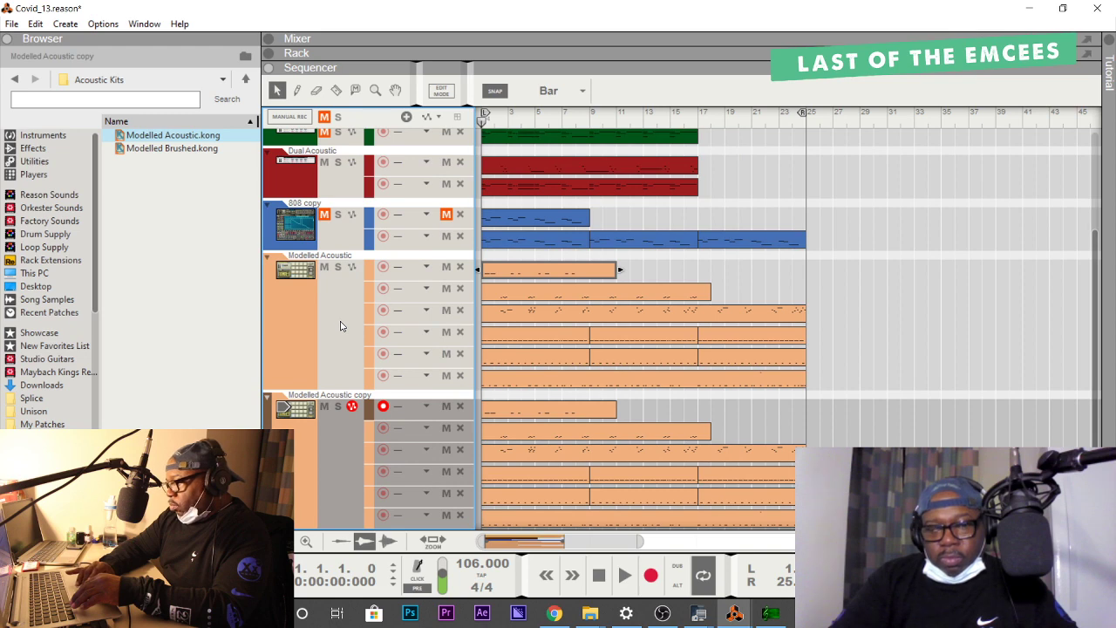
pyautogui.rightClick(340, 325)
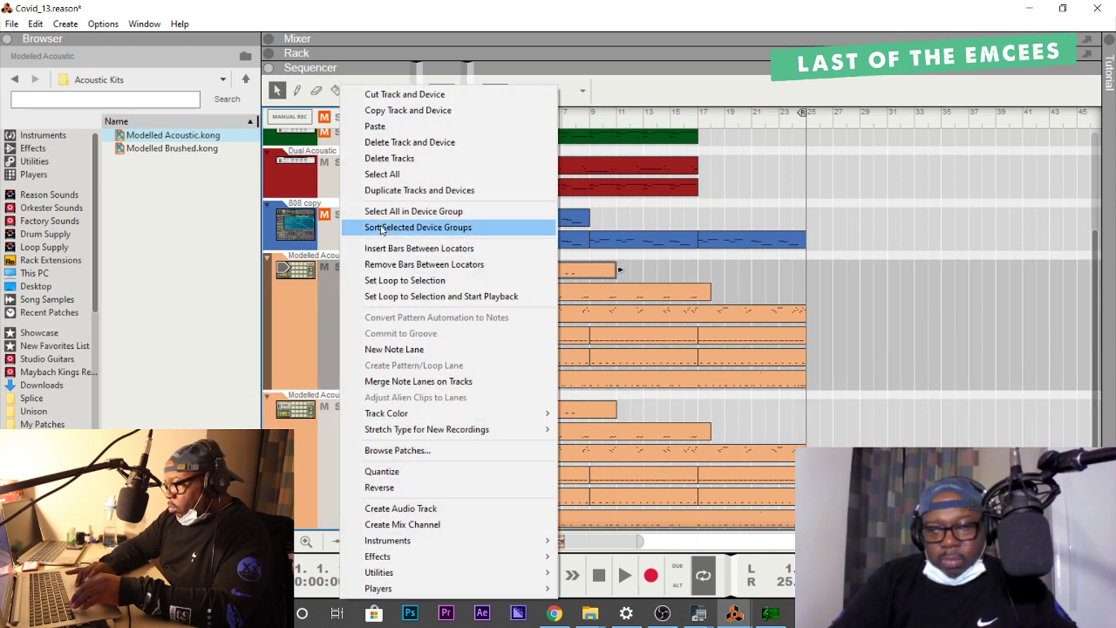
pyautogui.click(387, 191)
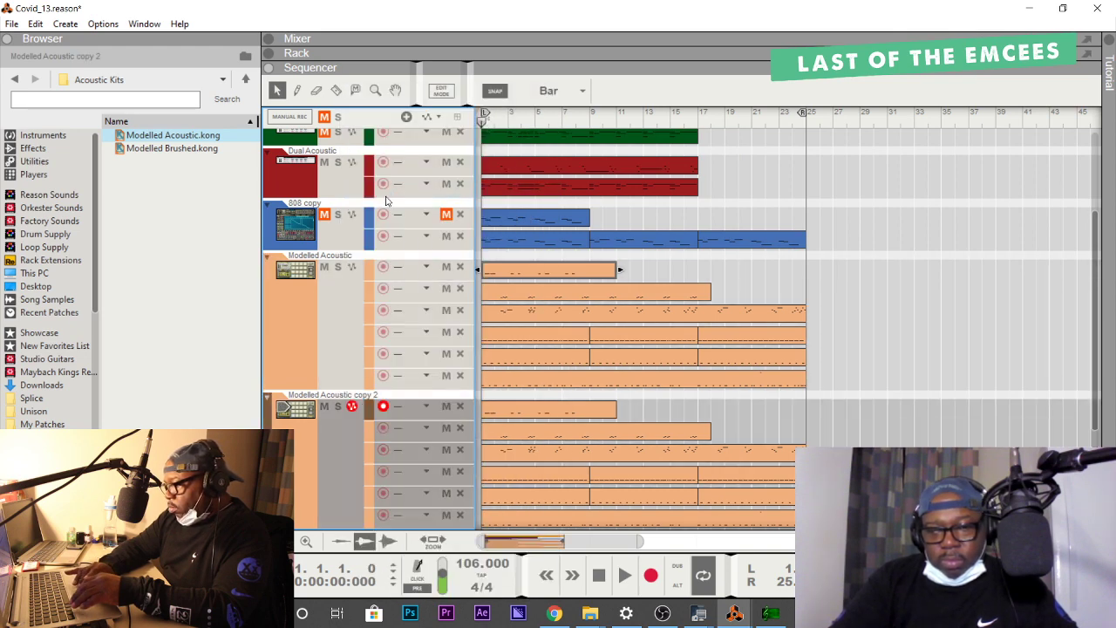
pyautogui.rightClick(320, 343)
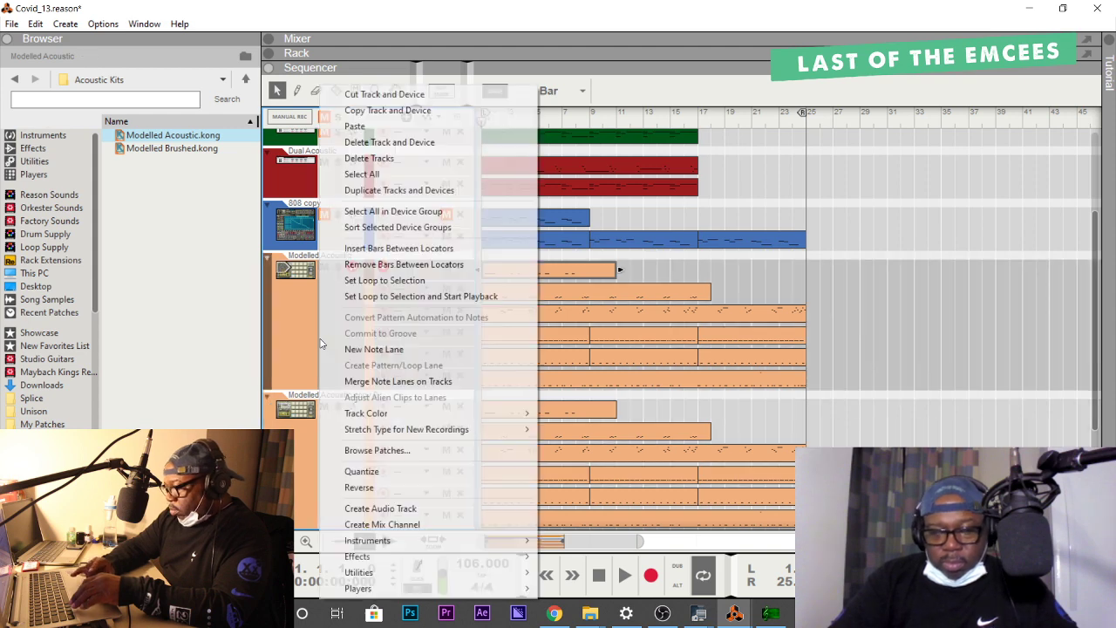
pyautogui.click(371, 143)
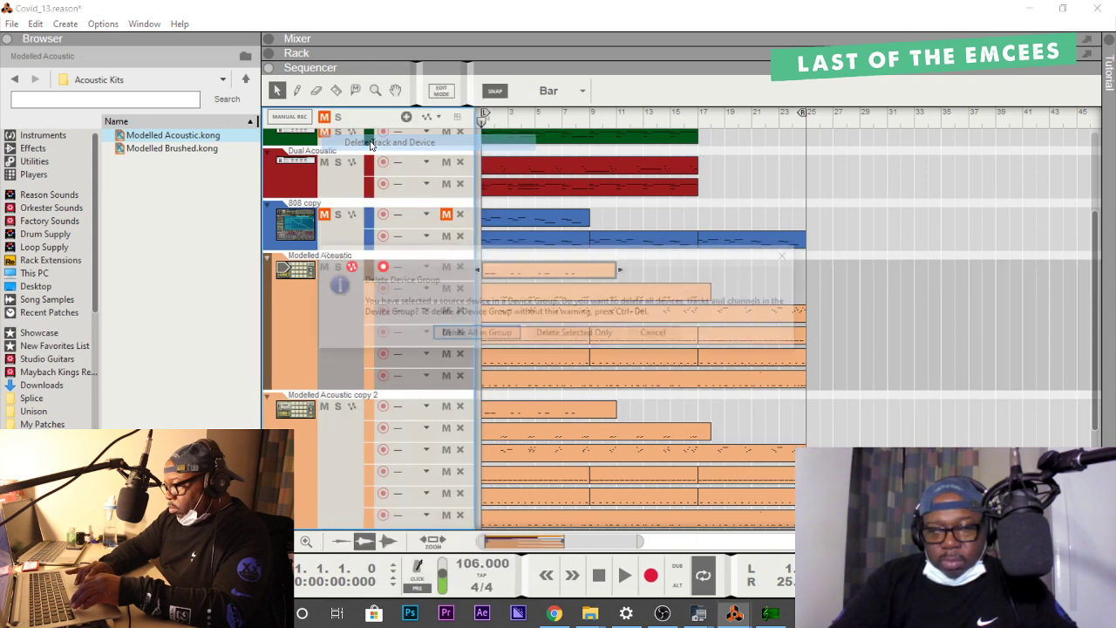
pyautogui.click(659, 334)
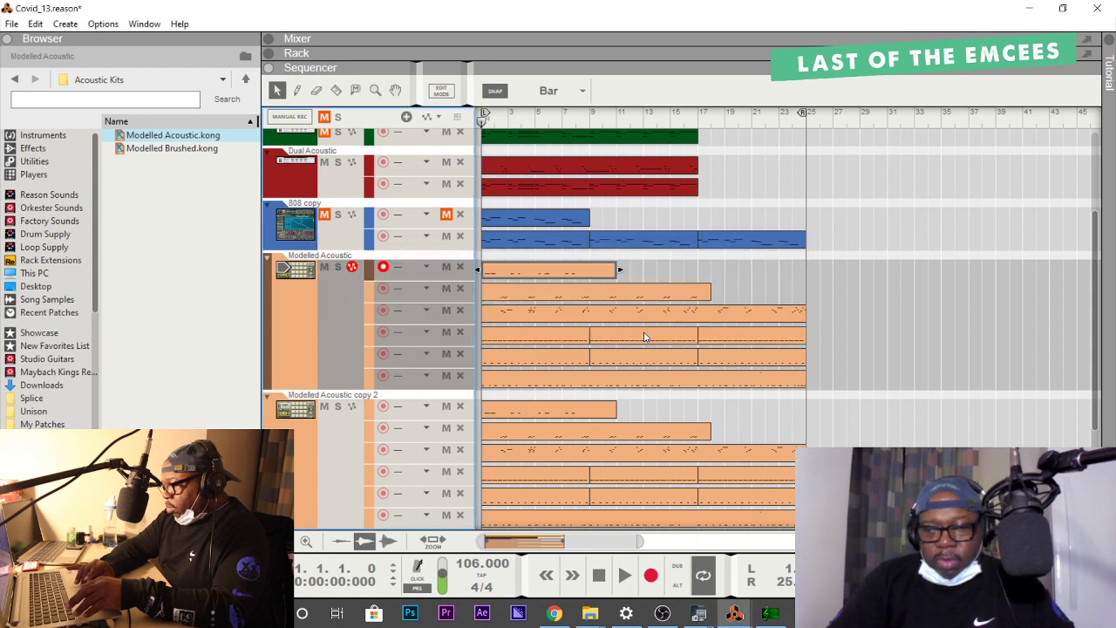
# Duplicate the original Modelled Acoustic track and its device three more times, making five copies in all.
pyautogui.rightClick(308, 341)
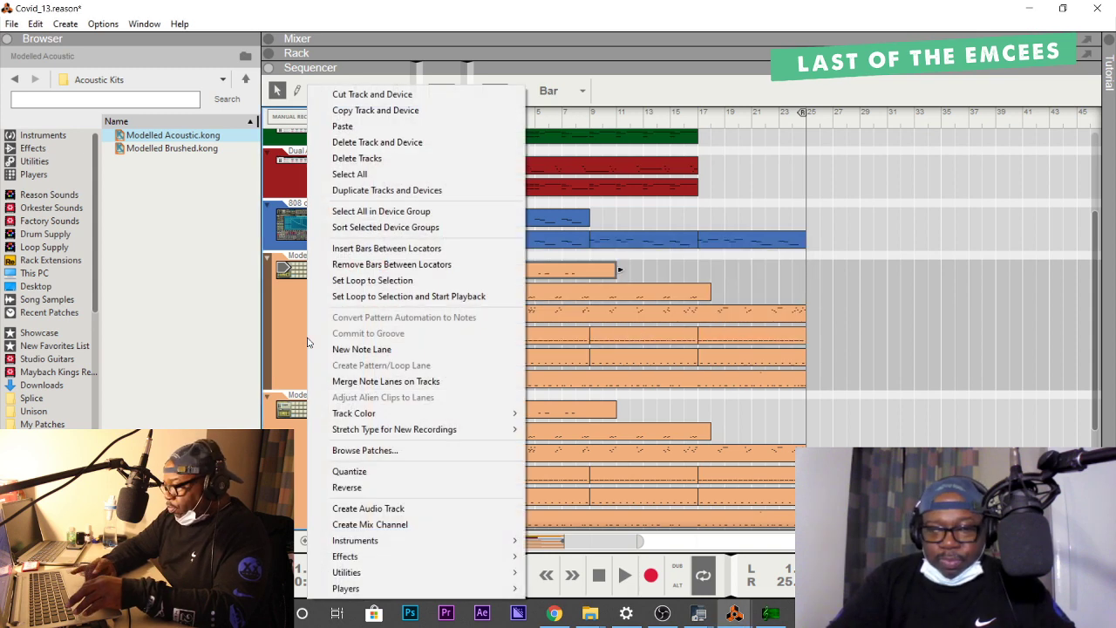
pyautogui.click(383, 191)
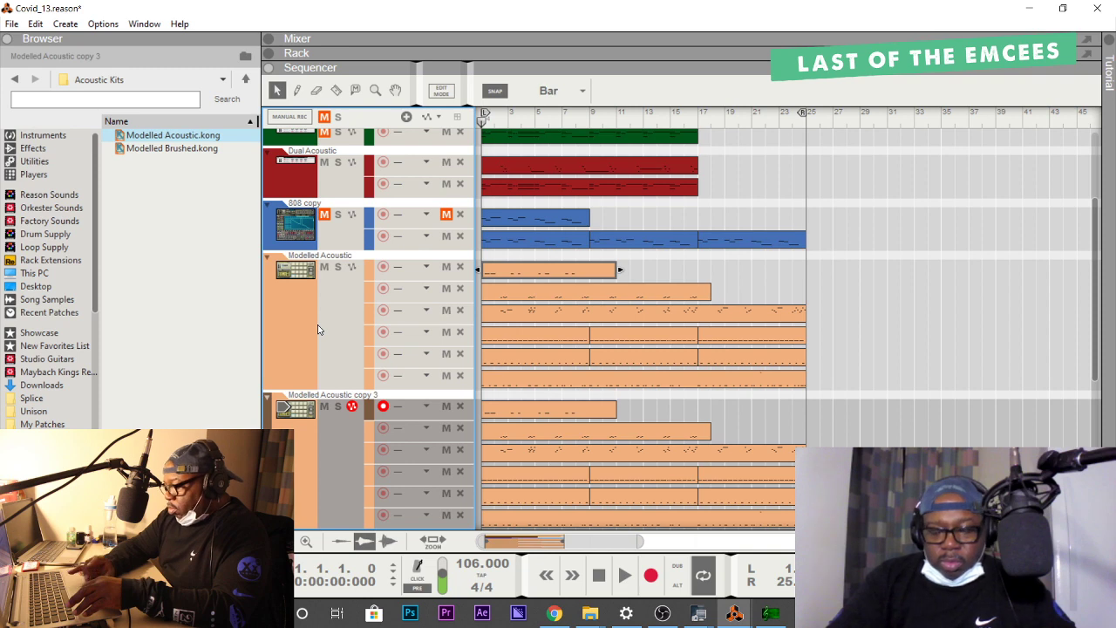
pyautogui.rightClick(318, 330)
pyautogui.click(384, 190)
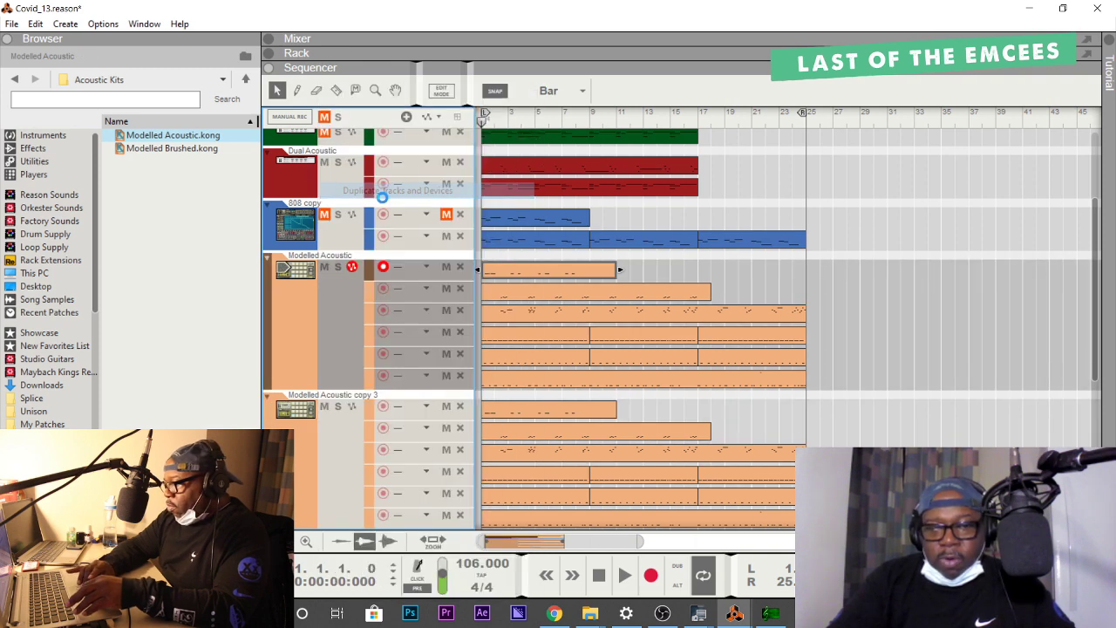
pyautogui.rightClick(329, 361)
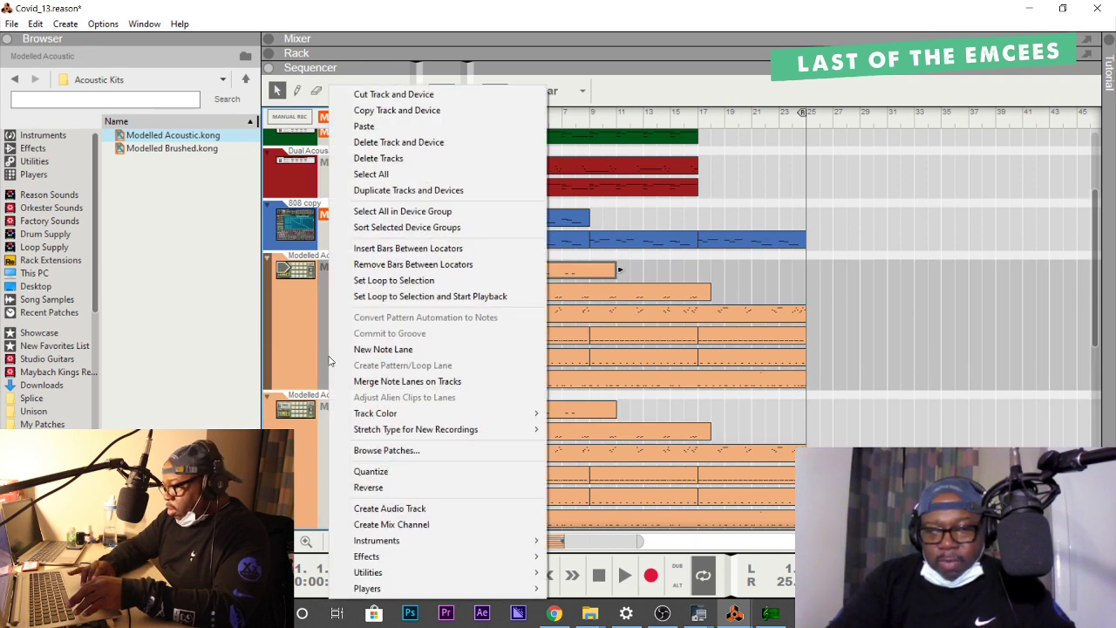
pyautogui.click(403, 191)
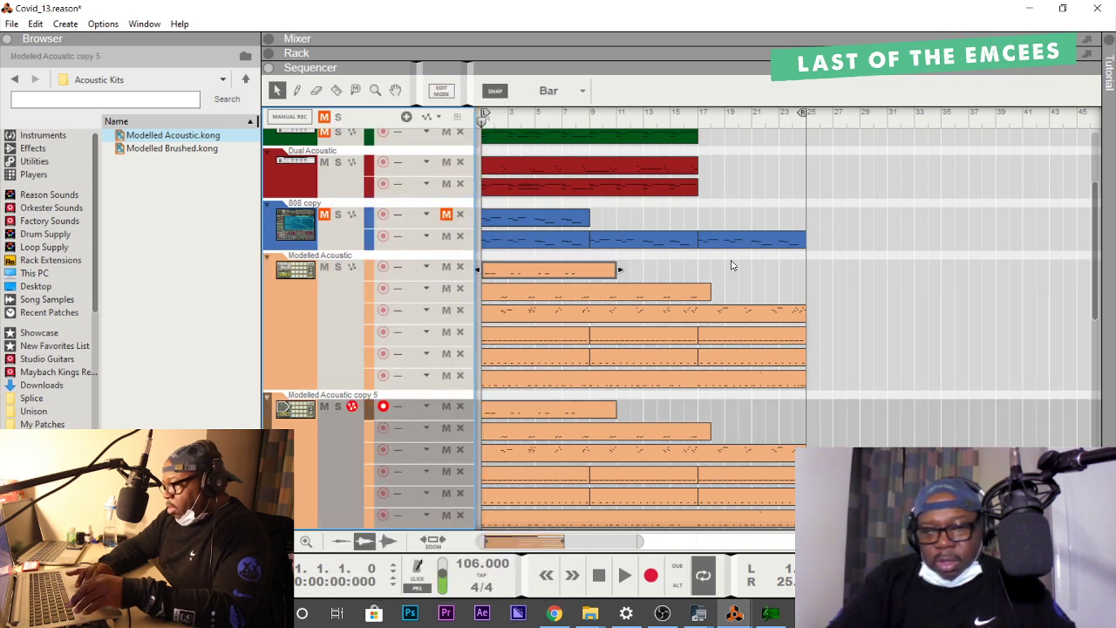
# Delete clips so the original Modelled Acoustic track keeps only its first-lane clip and Modelled Acoustic copy 5 only its second-lane clip.
pyautogui.moveTo(843, 280); pyautogui.dragTo(533, 386)
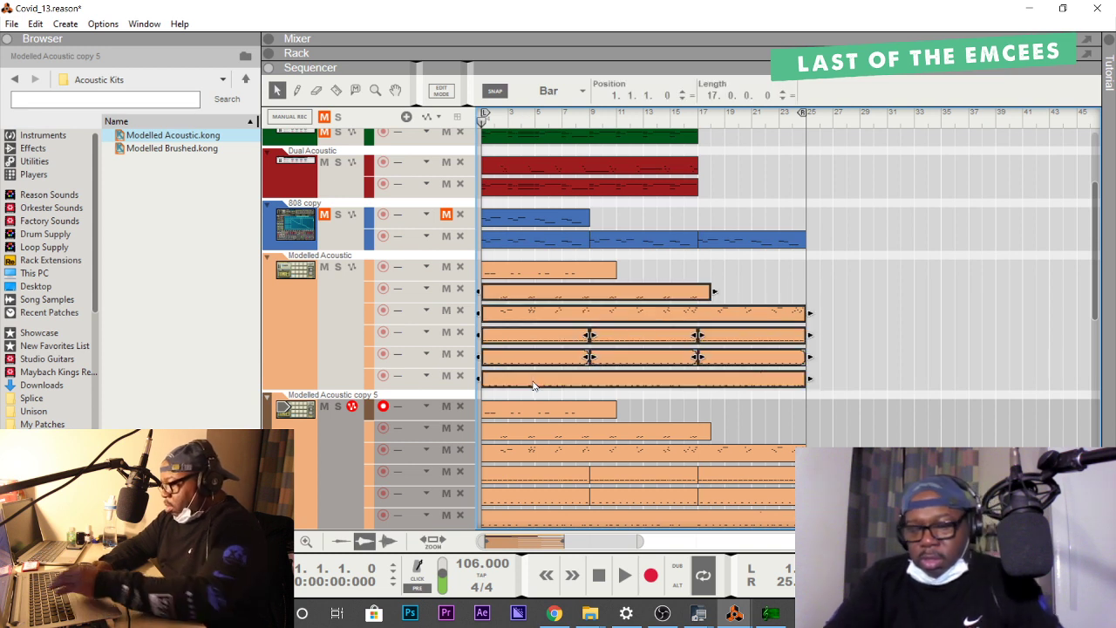
pyautogui.press('Delete')
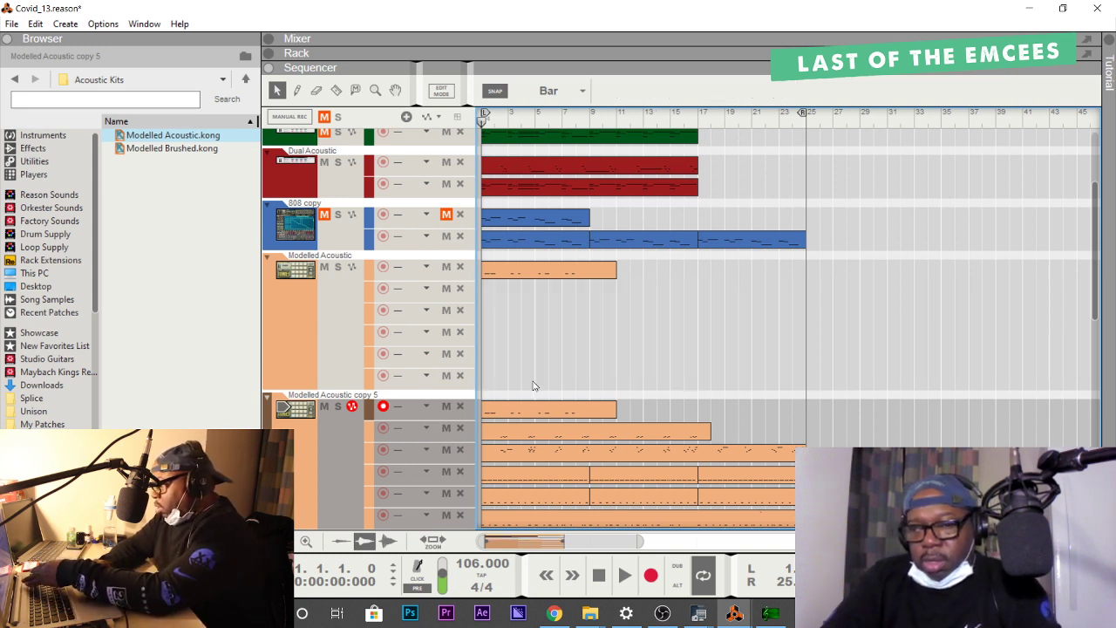
pyautogui.click(571, 410)
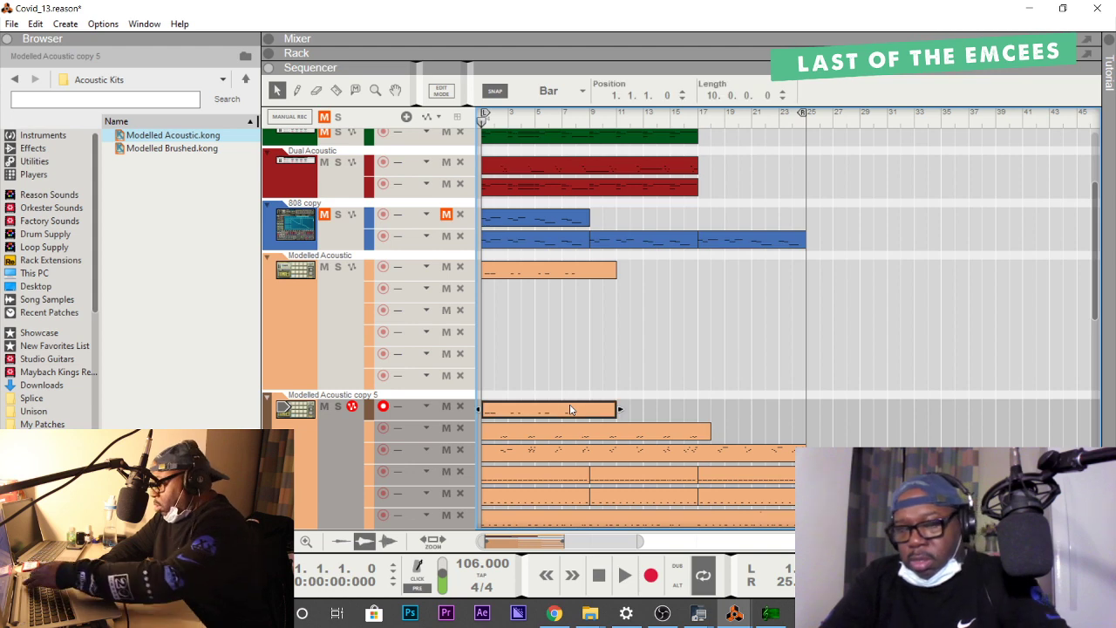
pyautogui.press('Delete')
pyautogui.scroll(-5, 649, 420)
pyautogui.scroll(3, 649, 419)
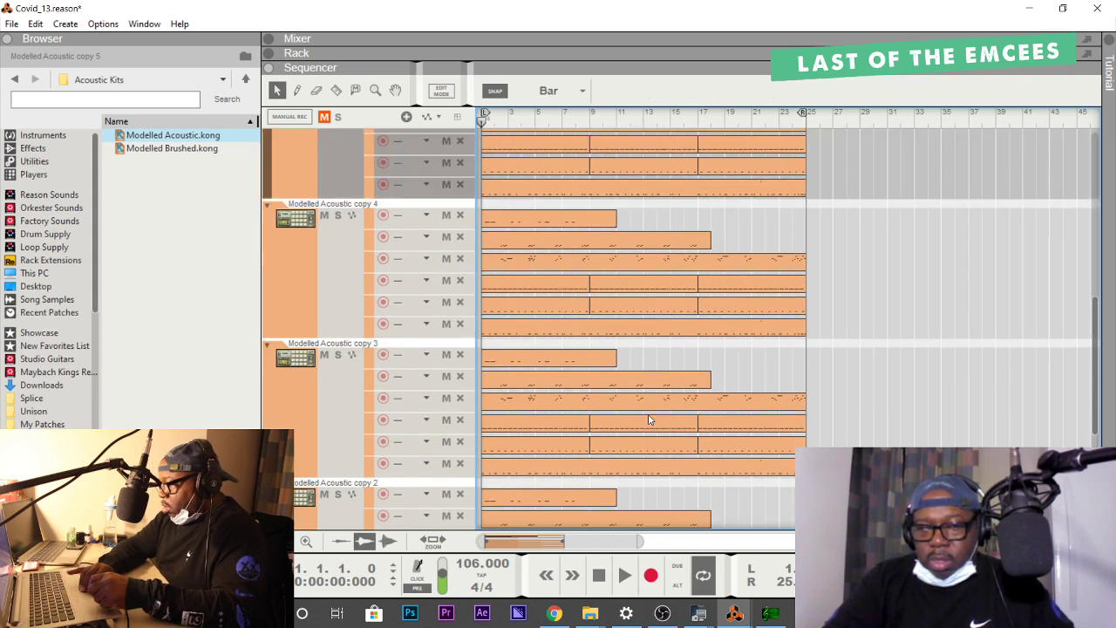
pyautogui.scroll(-1, 649, 419)
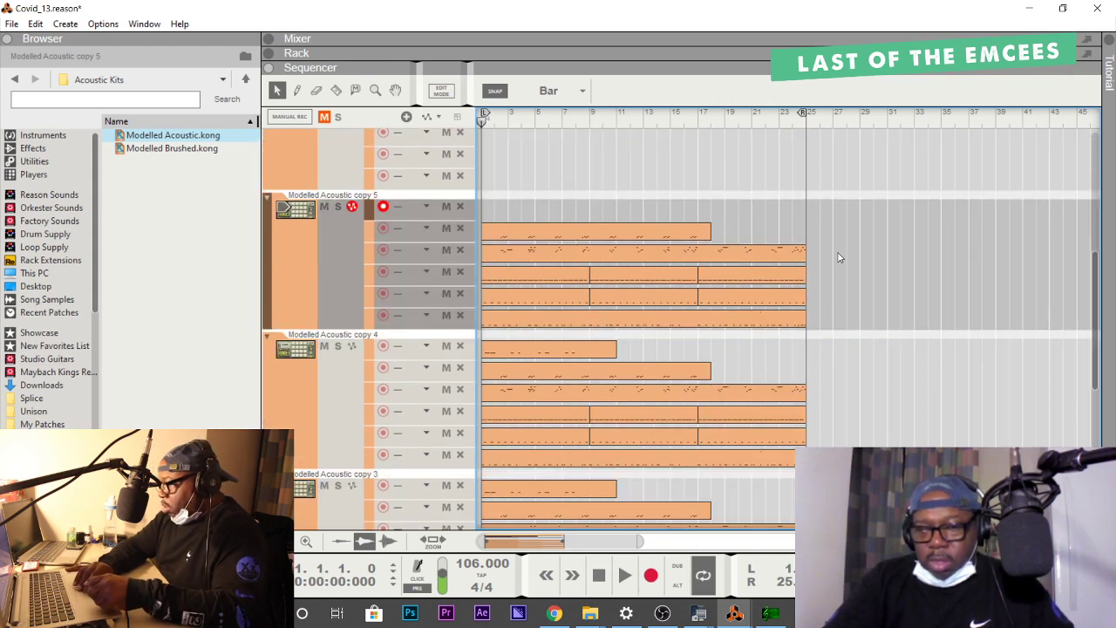
pyautogui.moveTo(838, 257); pyautogui.dragTo(483, 325)
pyautogui.press('Delete')
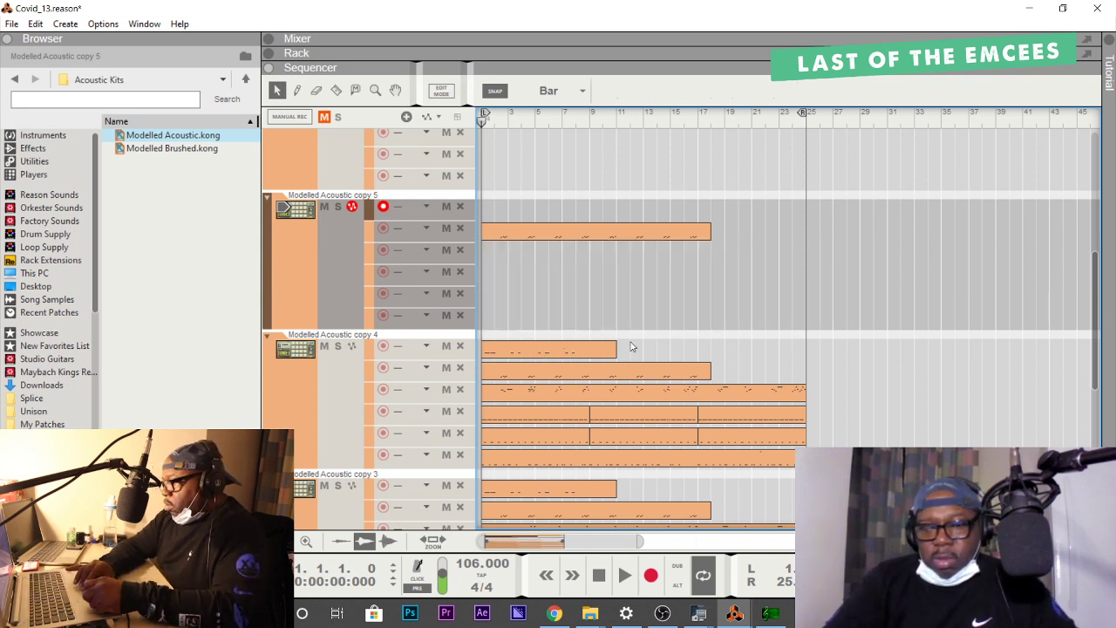
# Delete every clip on Modelled Acoustic copy 4 except the 24-bar clip in the third lane.
pyautogui.moveTo(644, 341); pyautogui.dragTo(567, 373)
pyautogui.press('Delete')
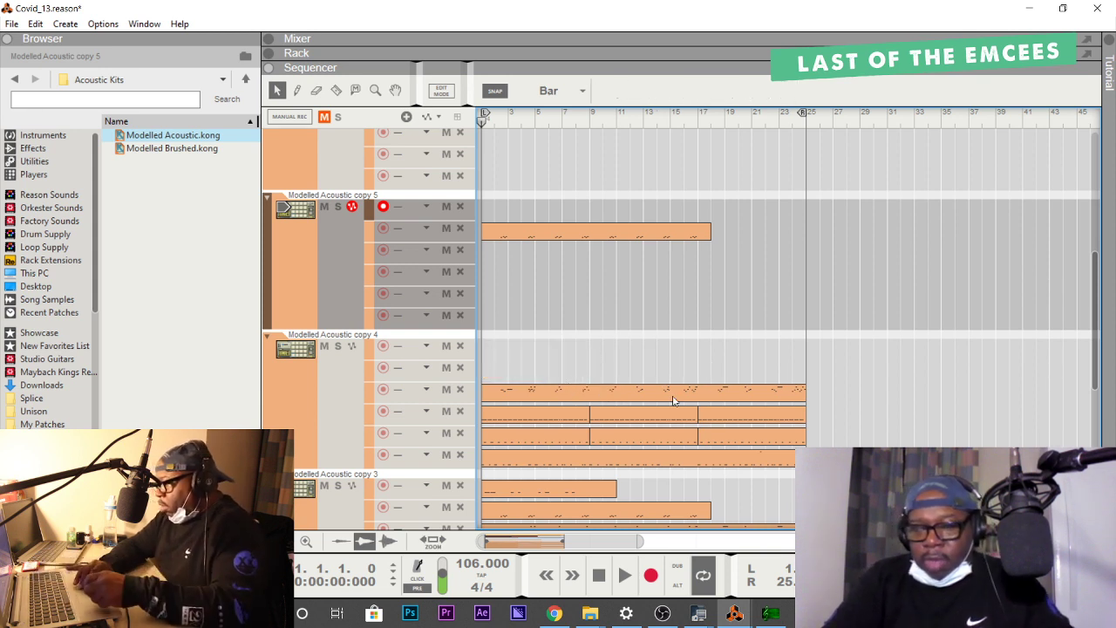
pyautogui.moveTo(827, 422); pyautogui.dragTo(518, 471)
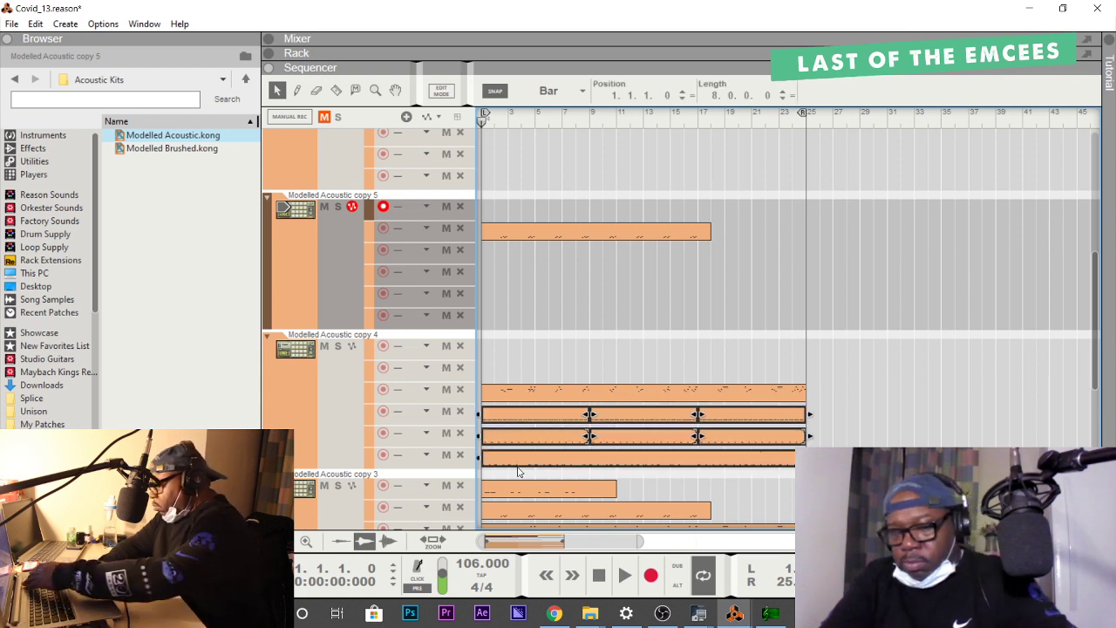
pyautogui.press('Delete')
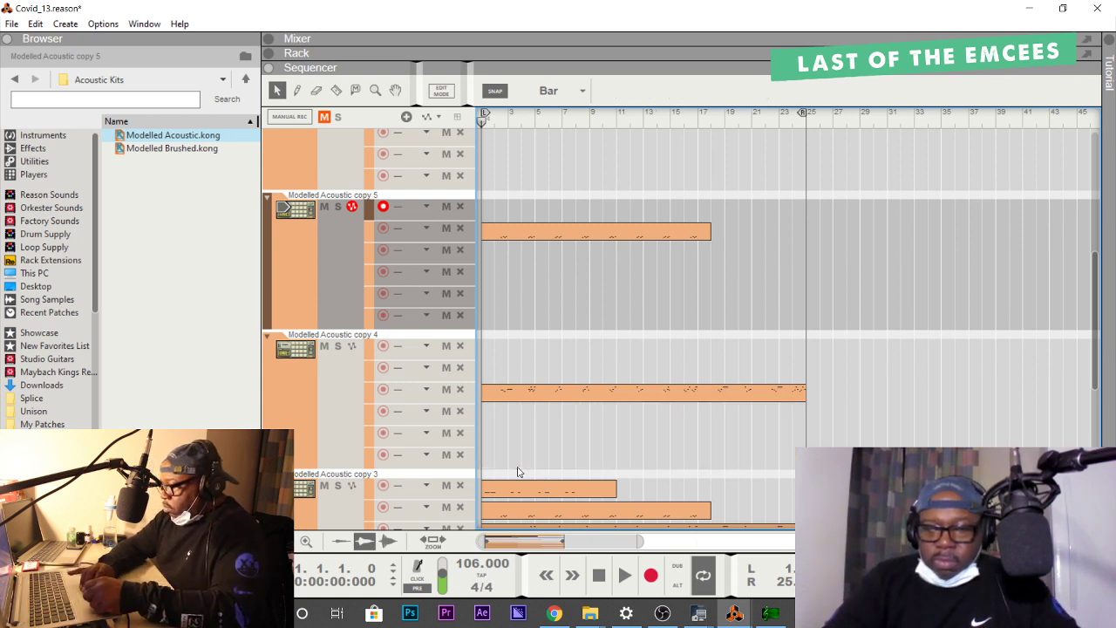
# Delete every clip on Modelled Acoustic copy 3 except the three 8-bar clips in the fourth lane.
pyautogui.scroll(-9, 518, 471)
pyautogui.scroll(5, 517, 472)
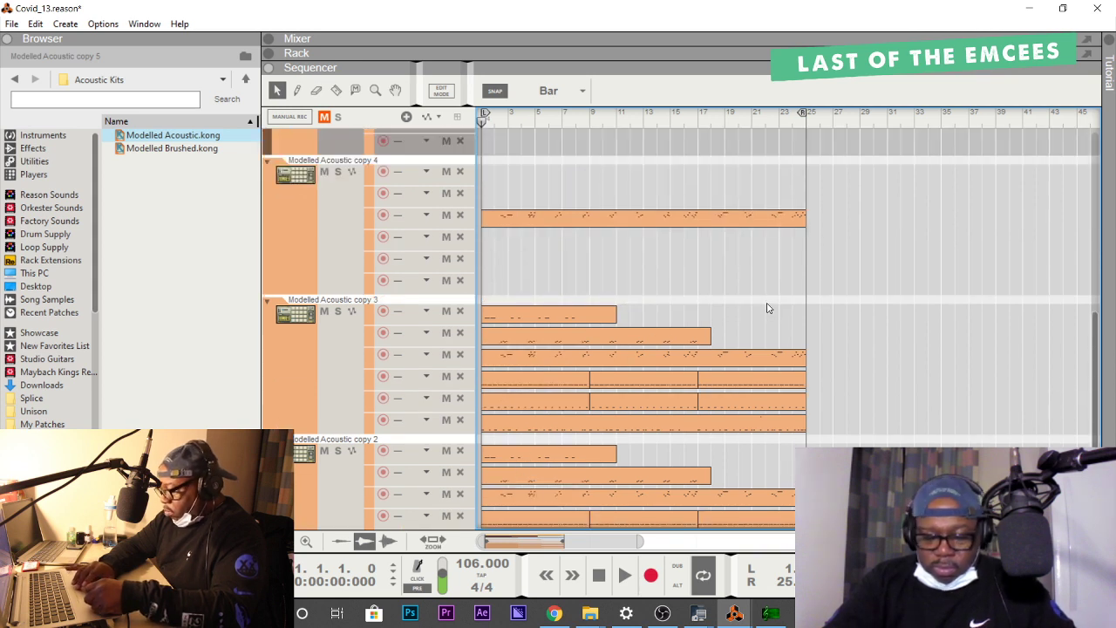
pyautogui.moveTo(768, 307); pyautogui.dragTo(550, 358)
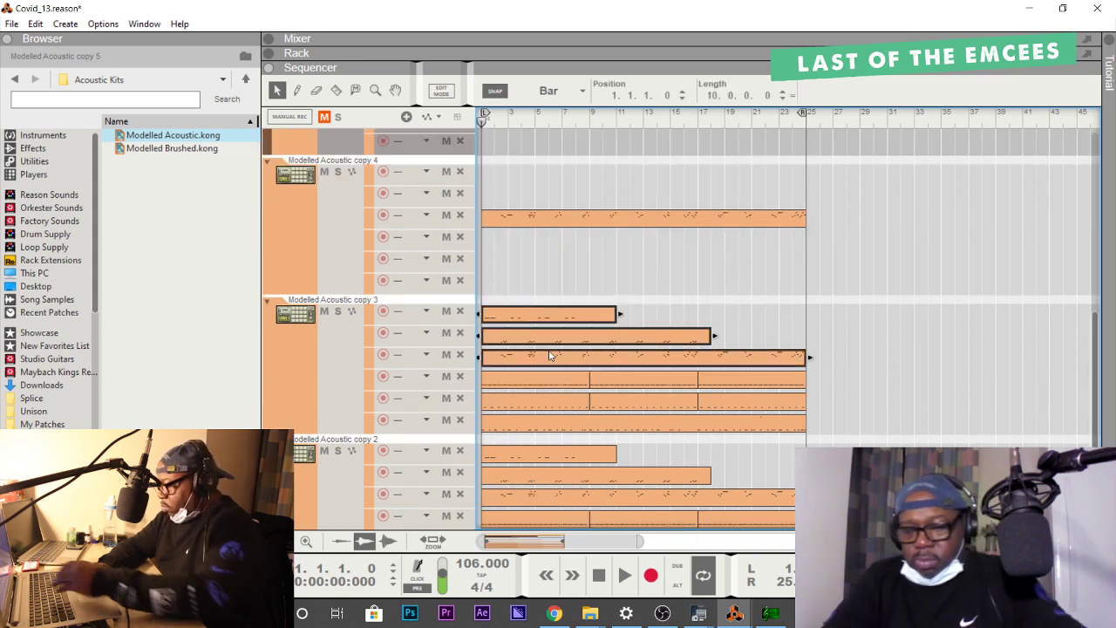
pyautogui.press('Delete')
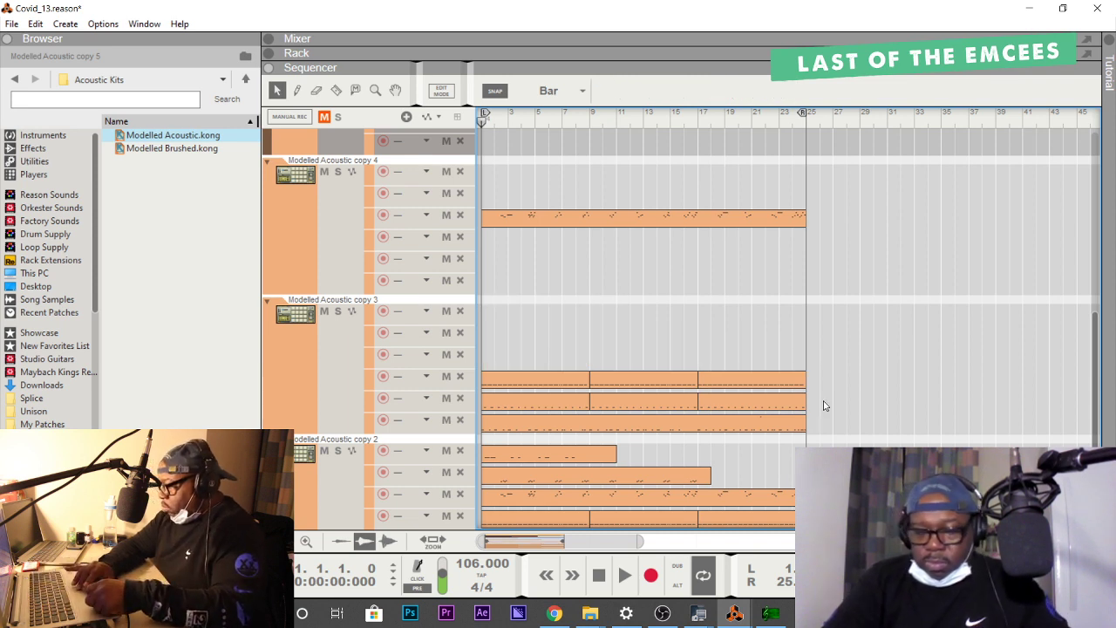
pyautogui.moveTo(822, 391); pyautogui.dragTo(481, 431)
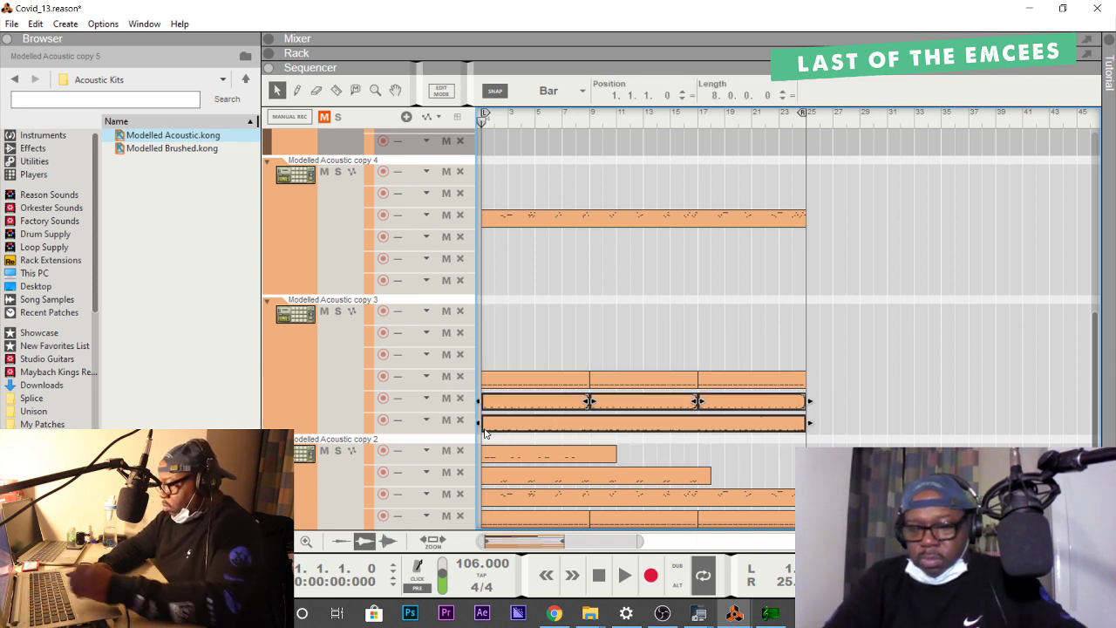
pyautogui.press('Delete')
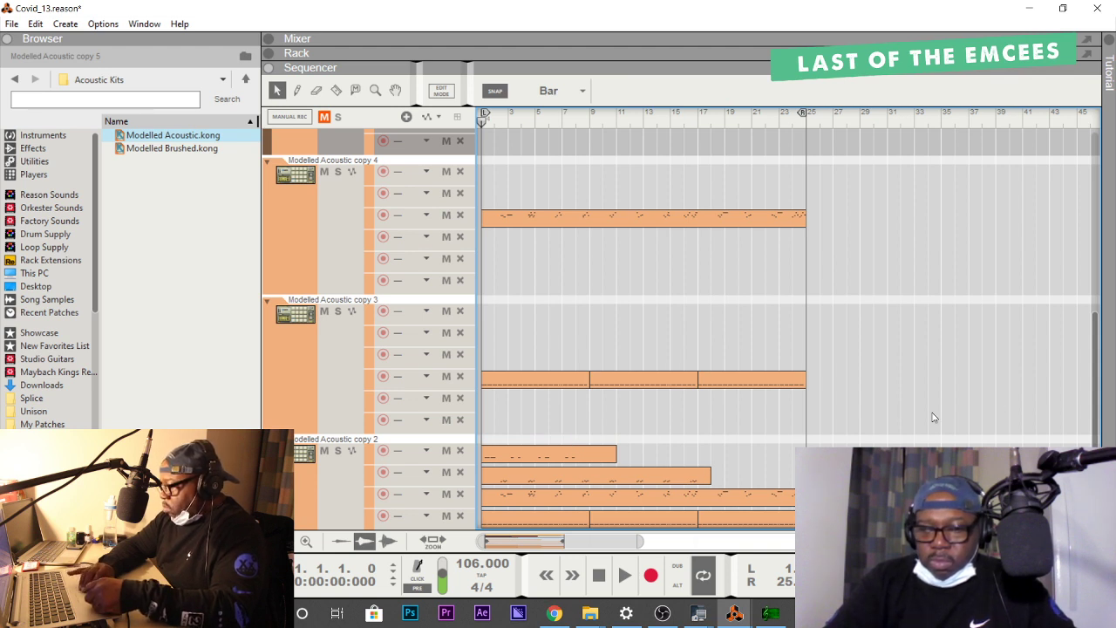
# Delete every clip on Modelled Acoustic copy 2 except the three 8-bar clips in the fifth lane.
pyautogui.scroll(-5, 933, 417)
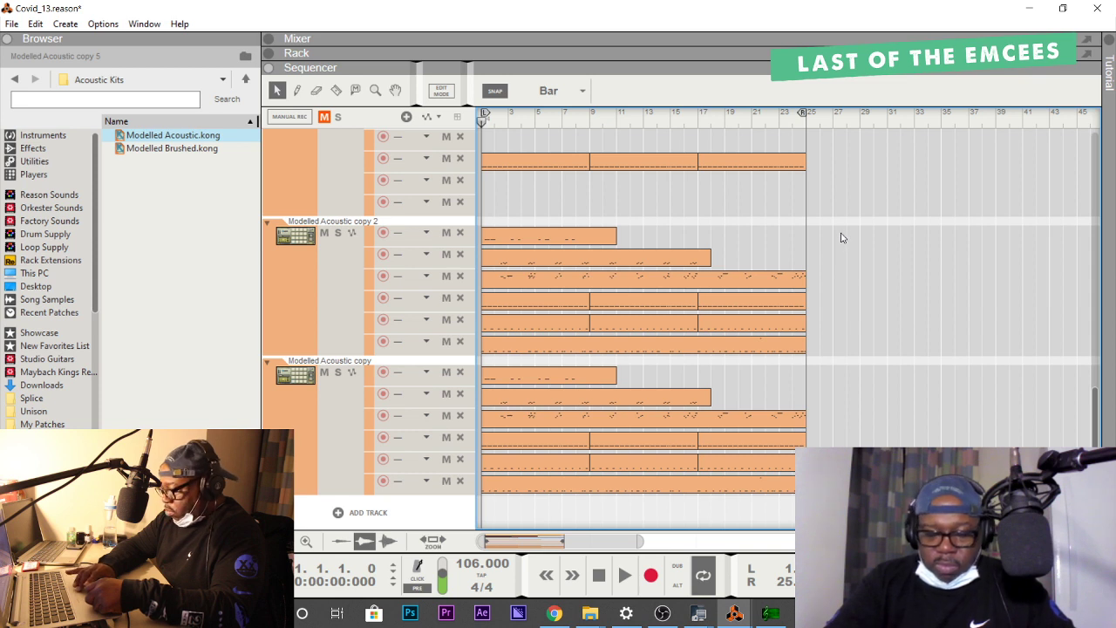
pyautogui.moveTo(841, 237); pyautogui.dragTo(482, 301)
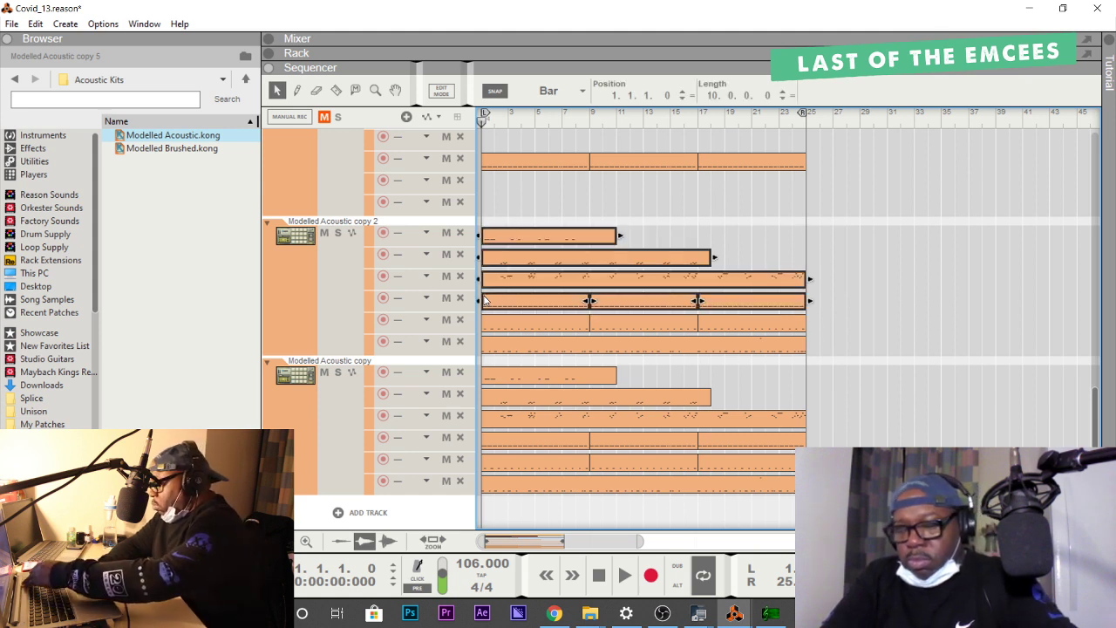
pyautogui.press('Delete')
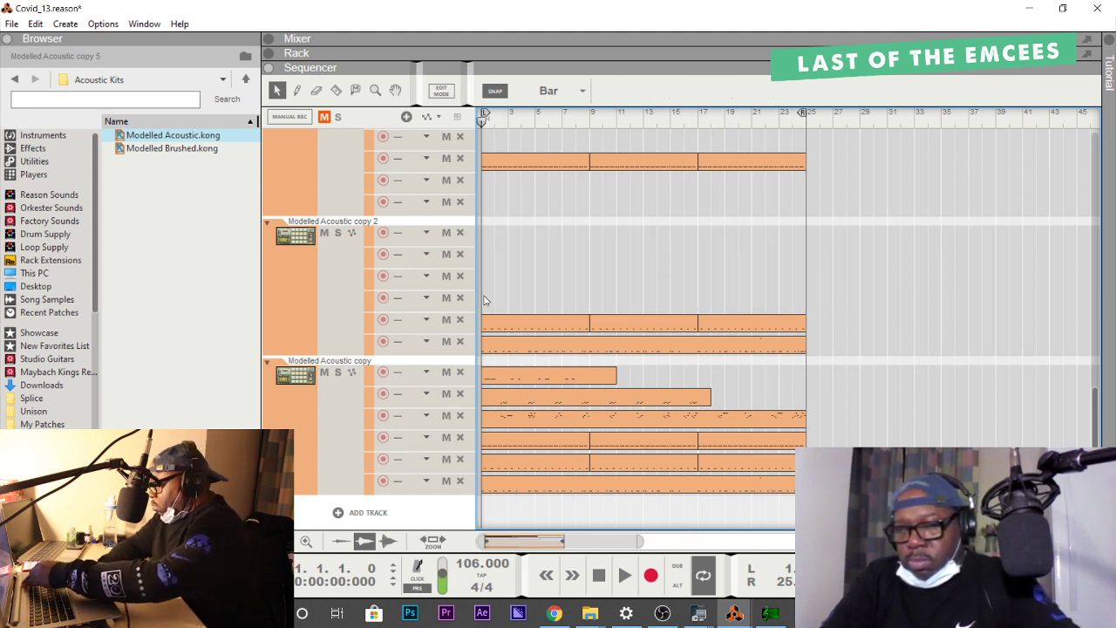
pyautogui.click(778, 351)
pyautogui.press('Delete')
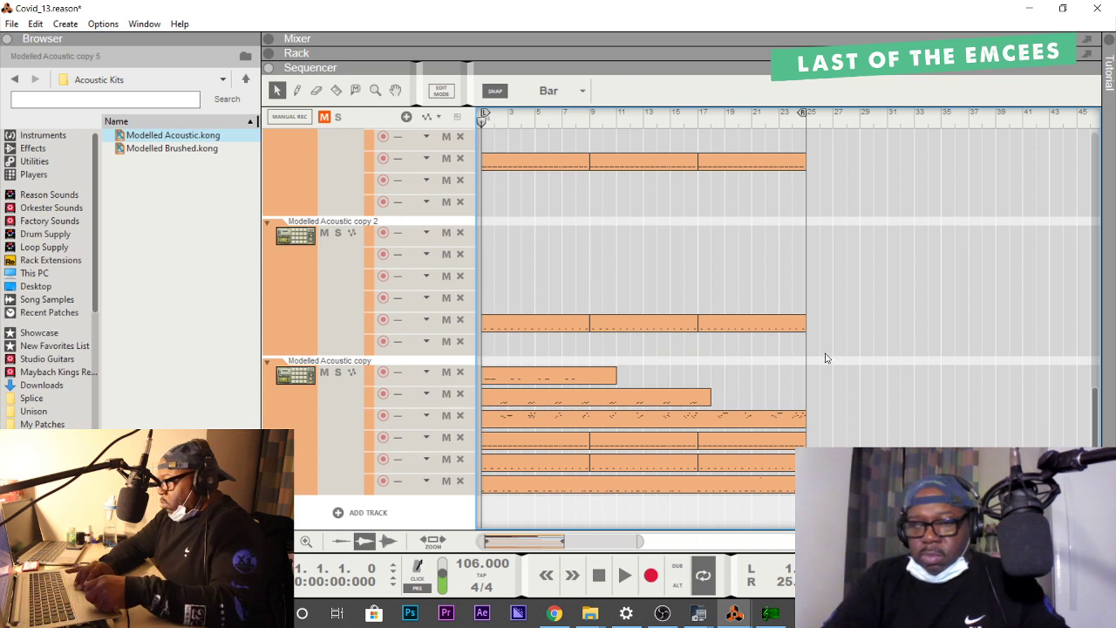
# Delete the clips in the first five lanes of Modelled Acoustic copy, then remove those five empty note lanes.
pyautogui.moveTo(827, 366); pyautogui.dragTo(465, 465)
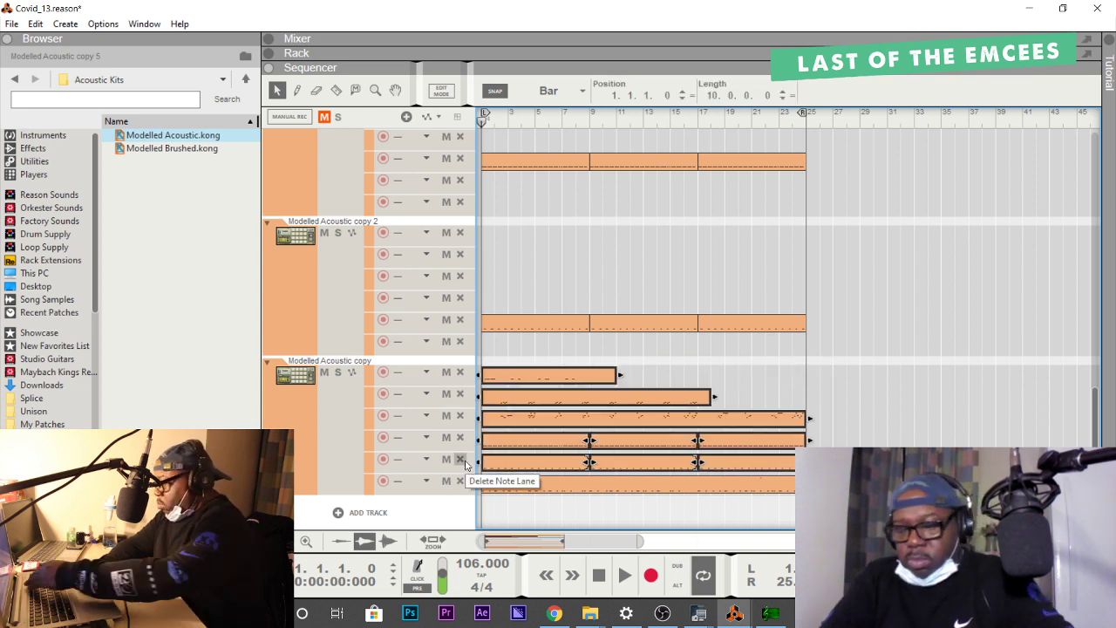
pyautogui.press('Delete')
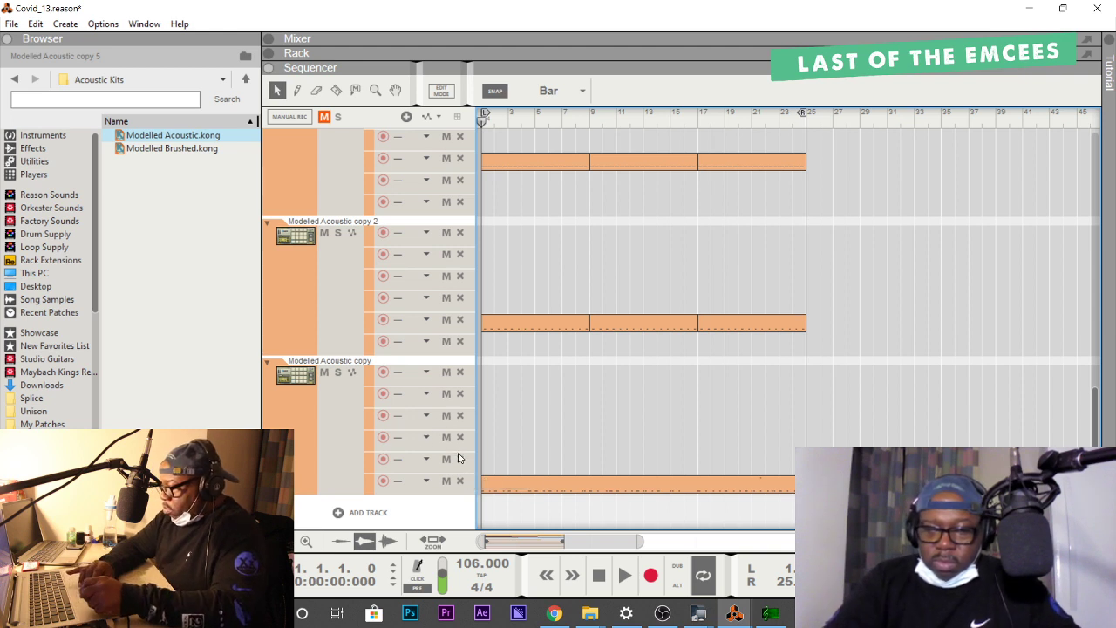
pyautogui.click(461, 460)
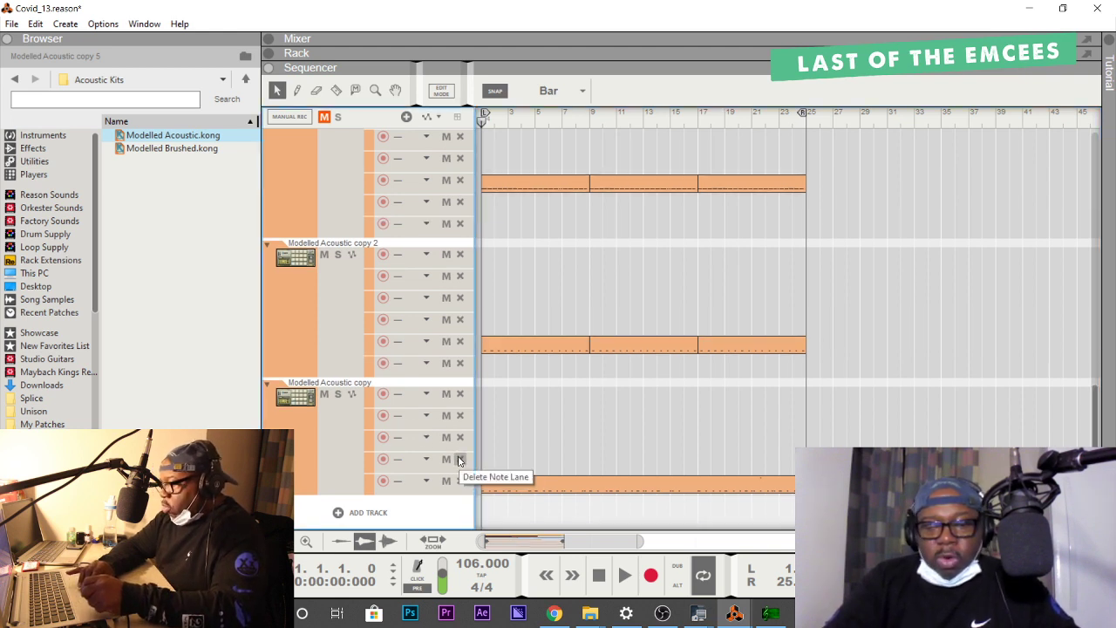
pyautogui.click(460, 460)
pyautogui.click(460, 460)
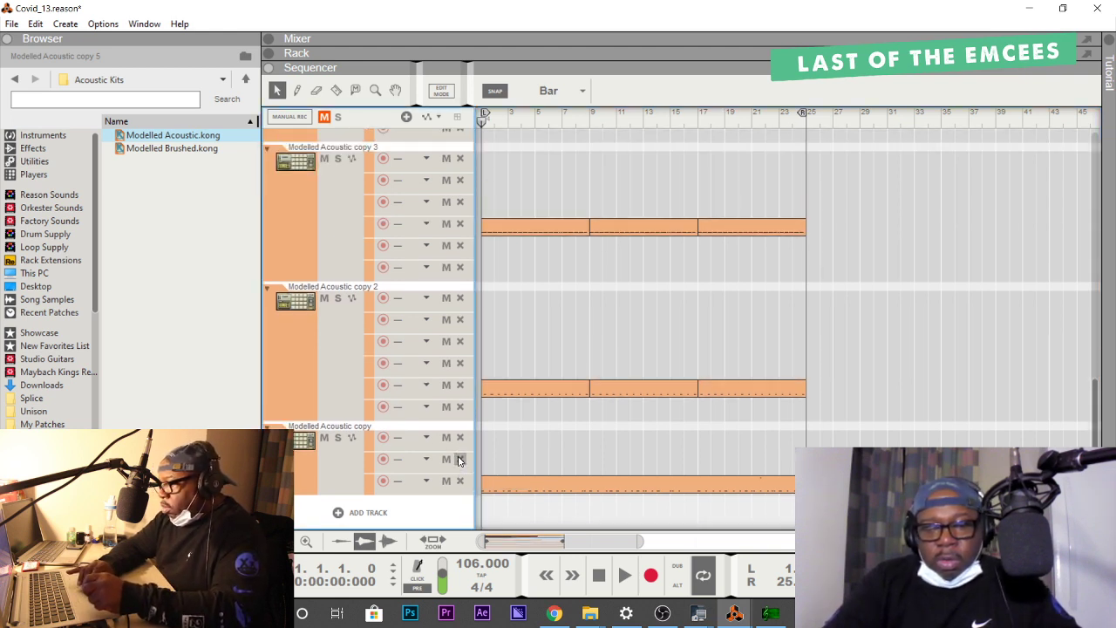
pyautogui.click(461, 460)
pyautogui.click(461, 460)
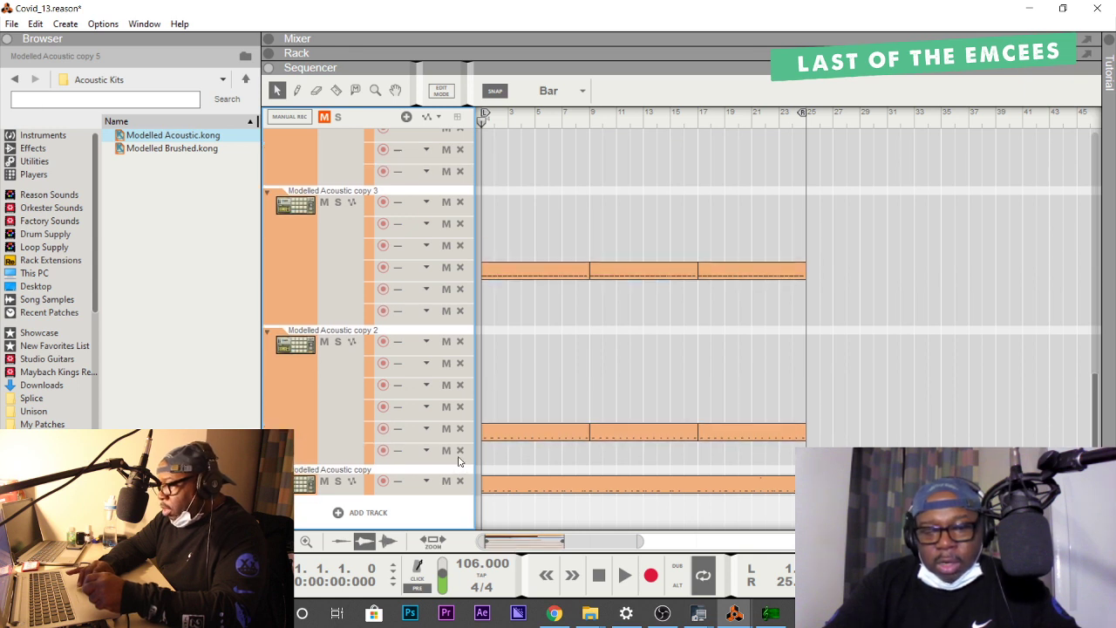
# Remove all empty note lanes from Modelled Acoustic copy 2, keeping only the lane with its three clips.
pyautogui.click(461, 452)
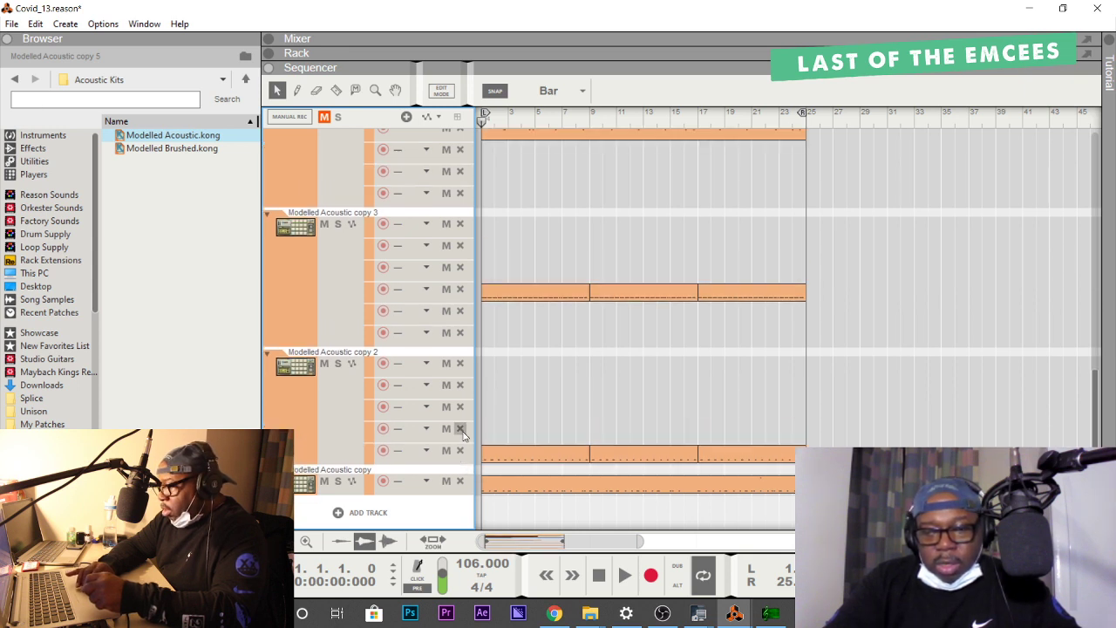
pyautogui.click(461, 430)
pyautogui.click(462, 430)
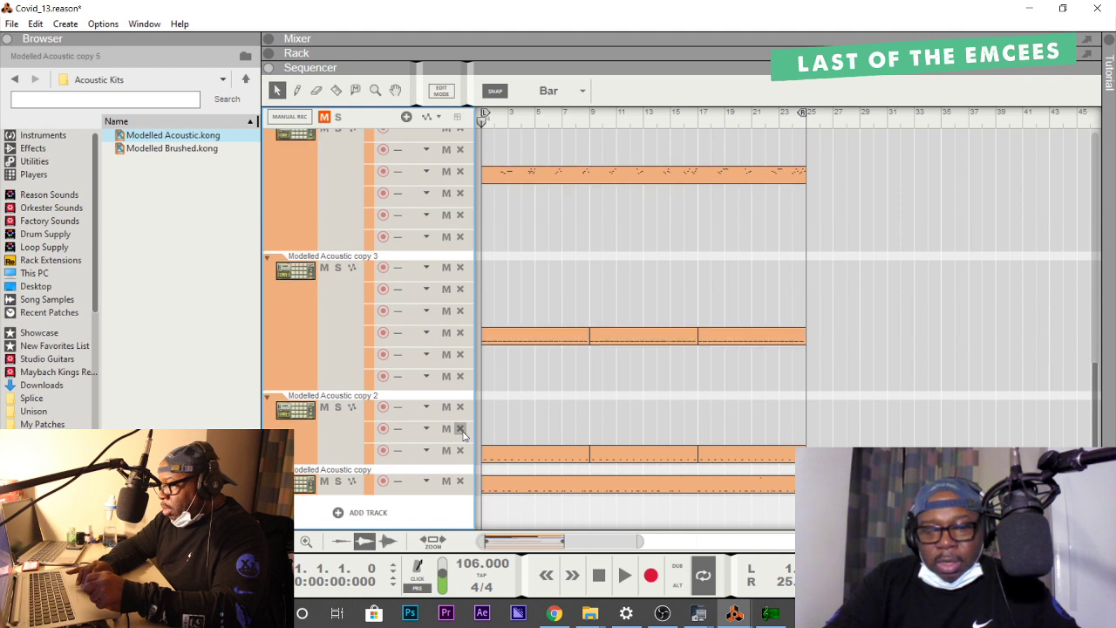
pyautogui.click(462, 430)
pyautogui.click(462, 431)
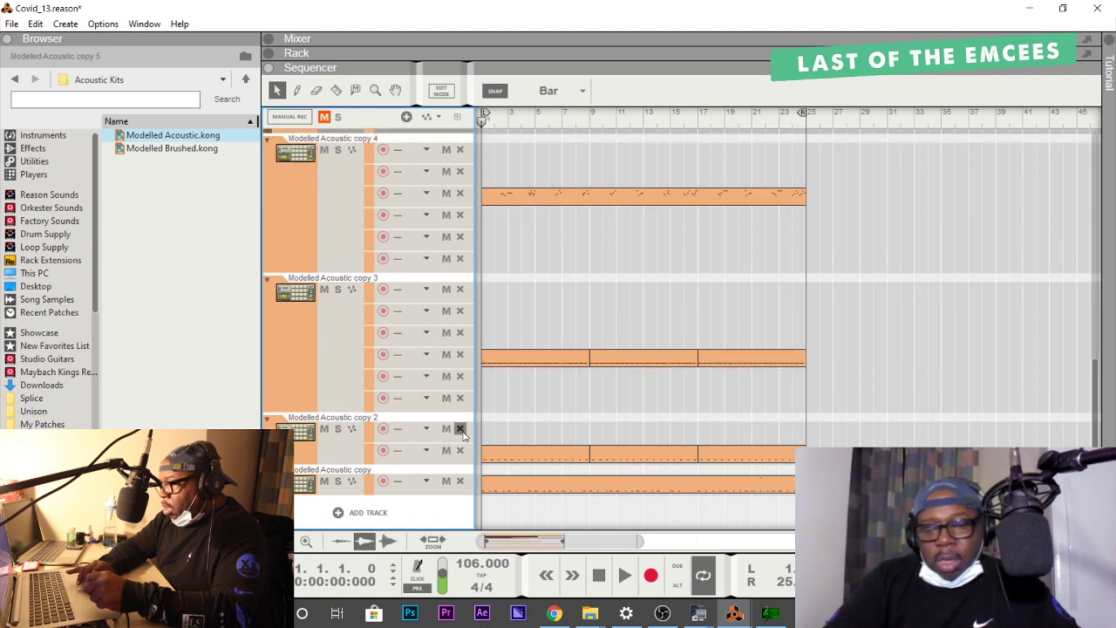
# Remove the empty note lanes from Modelled Acoustic copy 3, keeping only the lane that holds its three clips.
pyautogui.click(461, 420)
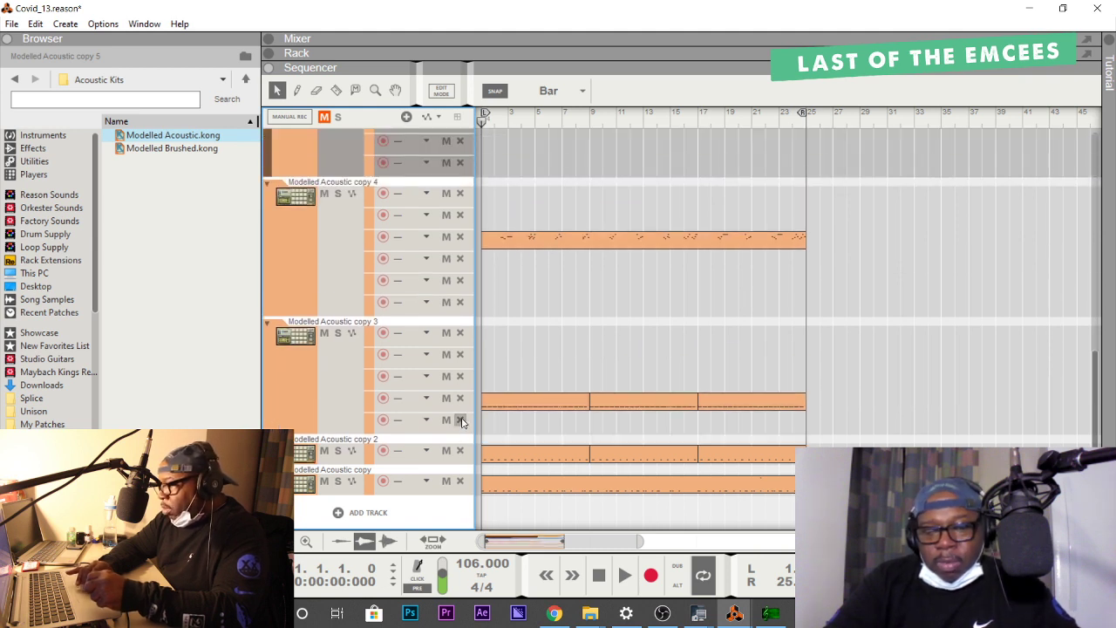
pyautogui.click(461, 421)
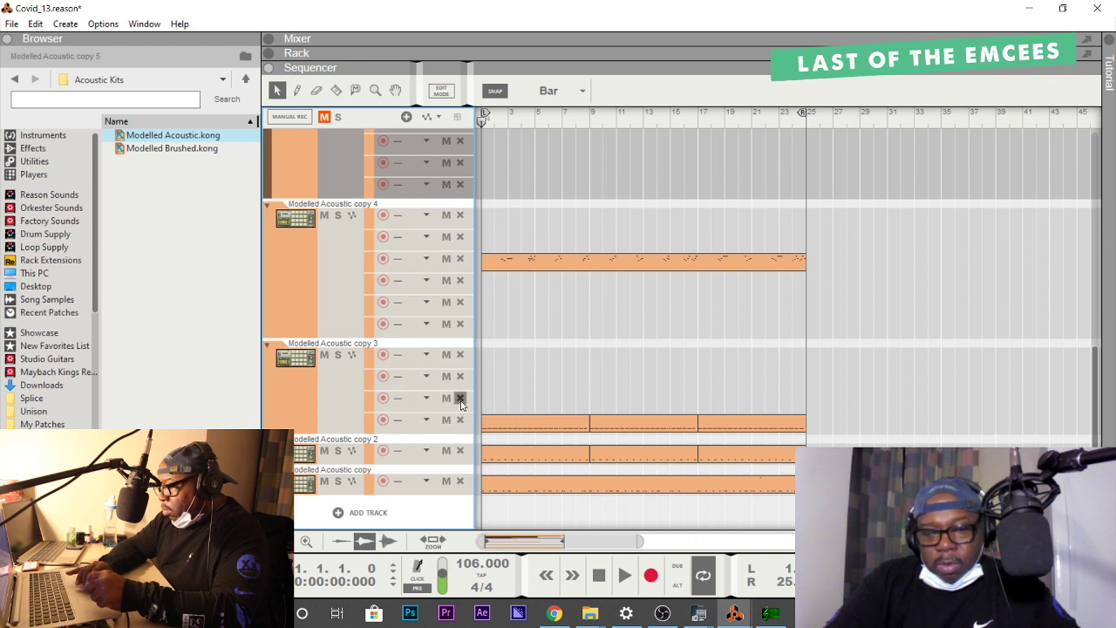
pyautogui.click(461, 397)
pyautogui.click(458, 395)
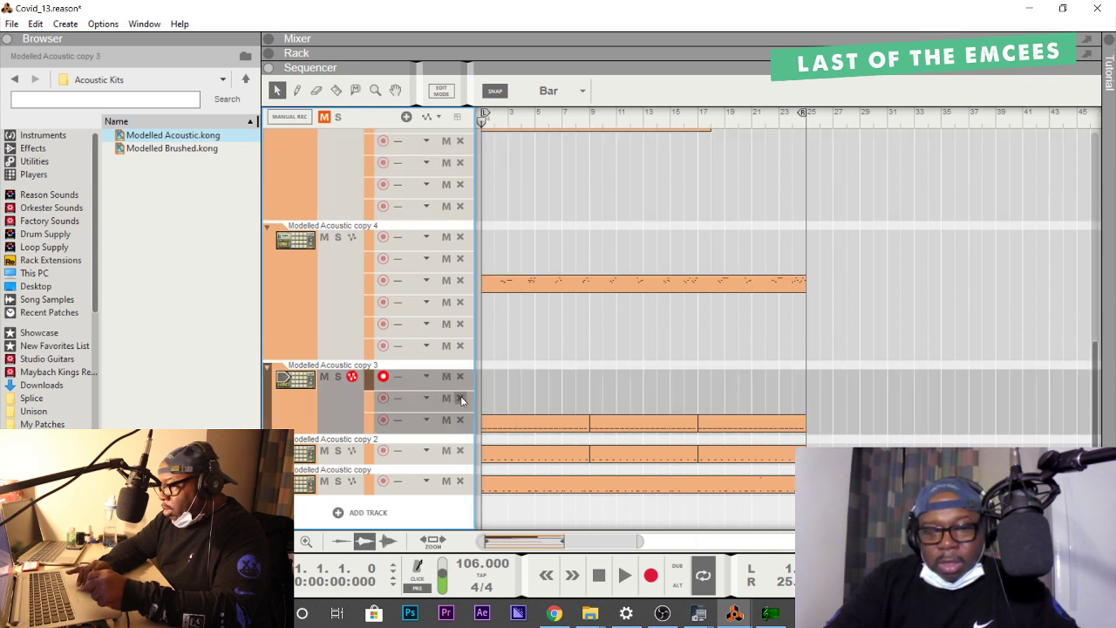
pyautogui.click(461, 397)
pyautogui.click(461, 398)
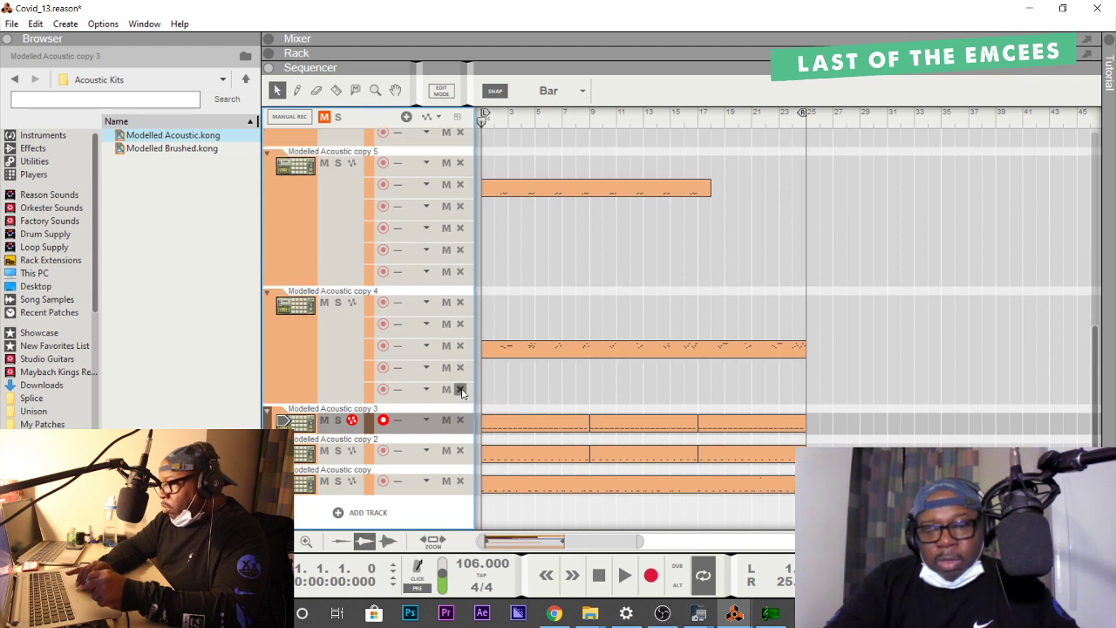
# Strip Modelled Acoustic copy 4 of its empty note lanes, keeping only the lane with the 24-bar clip.
pyautogui.click(460, 390)
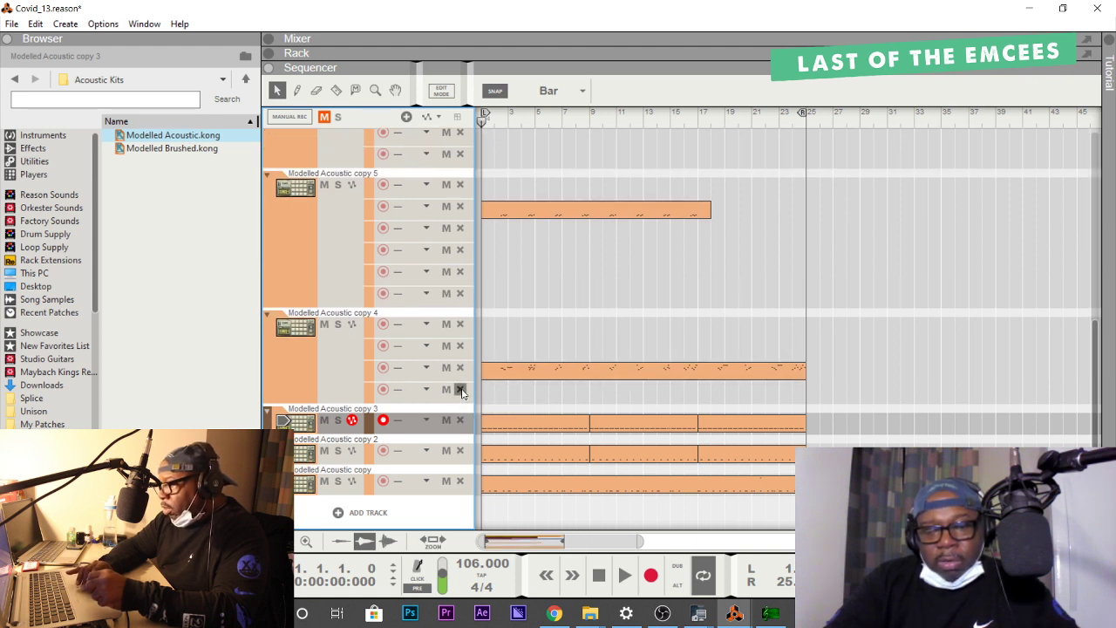
pyautogui.click(461, 390)
pyautogui.click(461, 369)
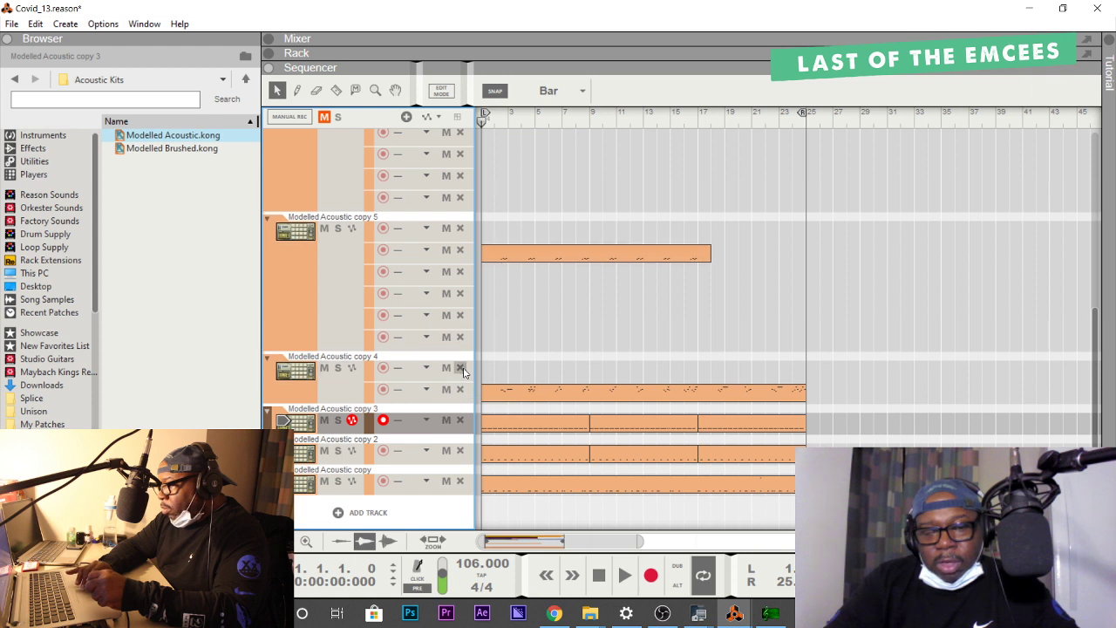
pyautogui.click(461, 368)
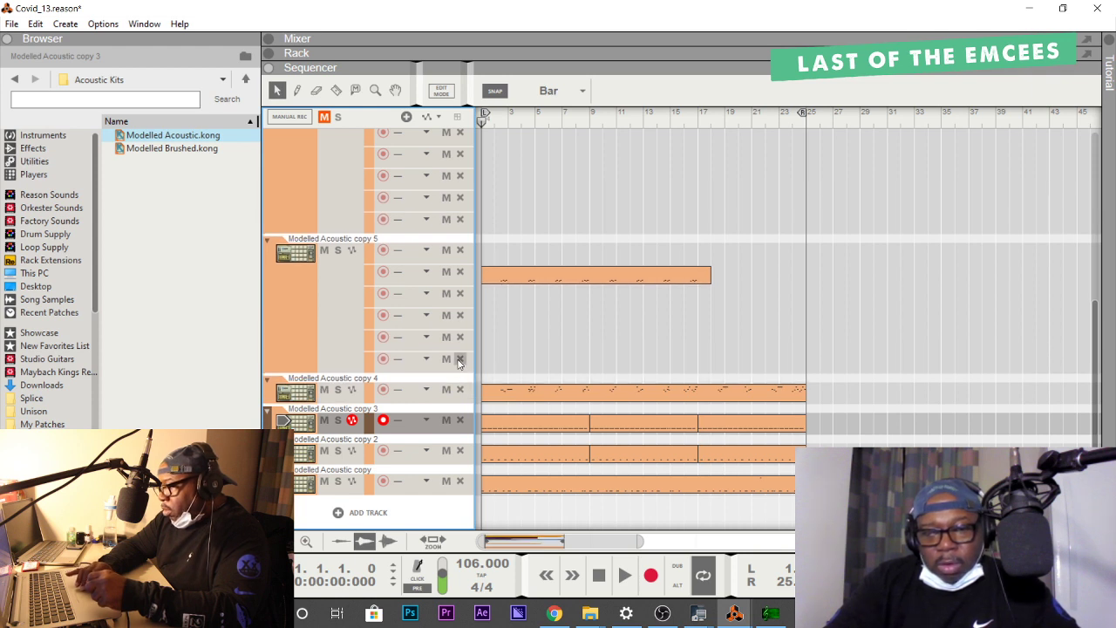
# Remove the empty note lanes from Modelled Acoustic copy 5, leaving only the lane with its single clip.
pyautogui.click(461, 360)
pyautogui.click(460, 360)
pyautogui.click(461, 361)
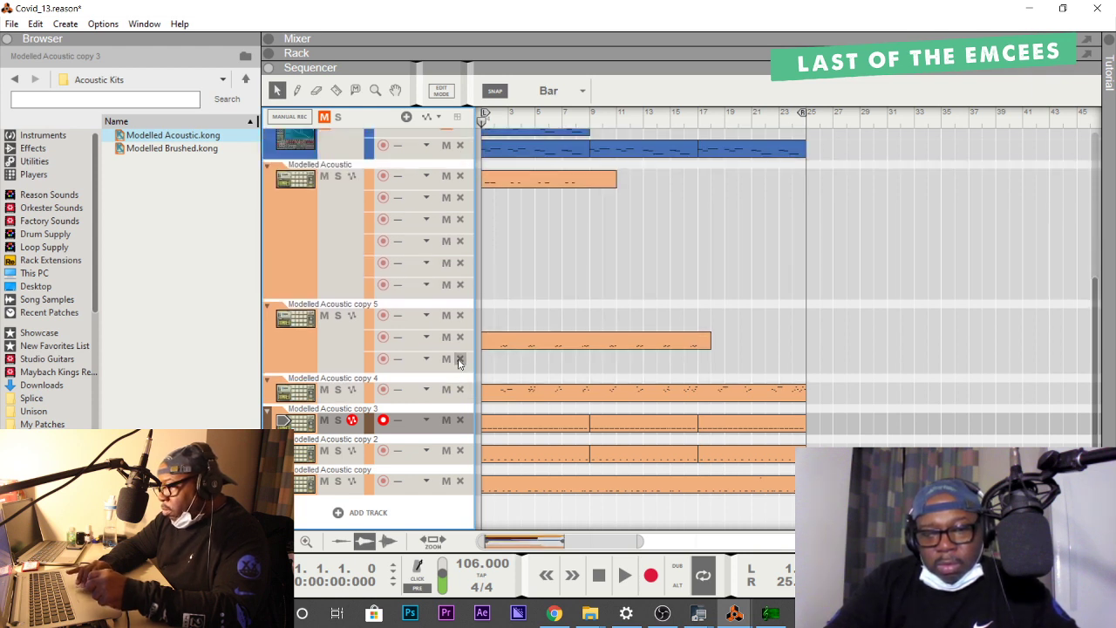
pyautogui.click(461, 360)
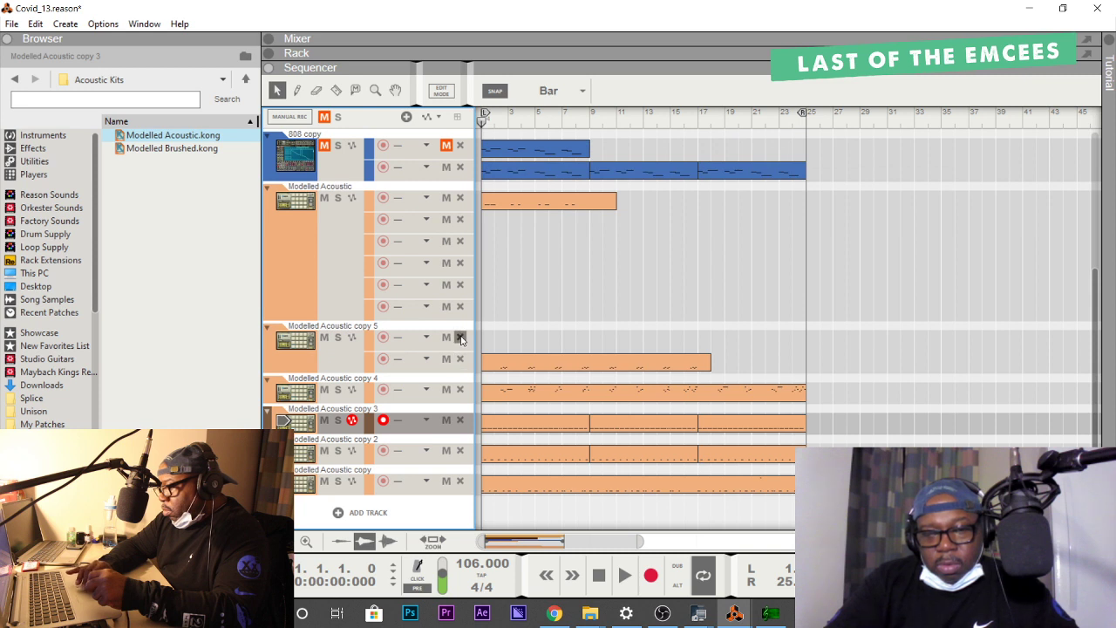
pyautogui.click(460, 338)
# Delete the five empty note lanes below the clip on the original Modelled Acoustic track.
pyautogui.click(461, 329)
pyautogui.click(460, 329)
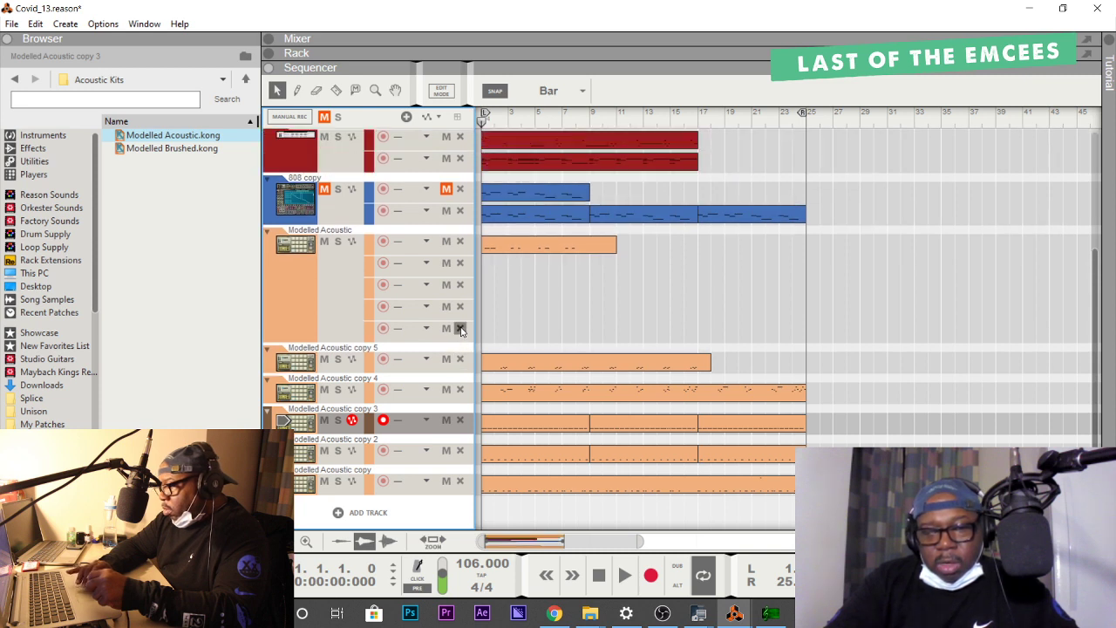
pyautogui.click(460, 329)
pyautogui.click(461, 329)
pyautogui.click(461, 329)
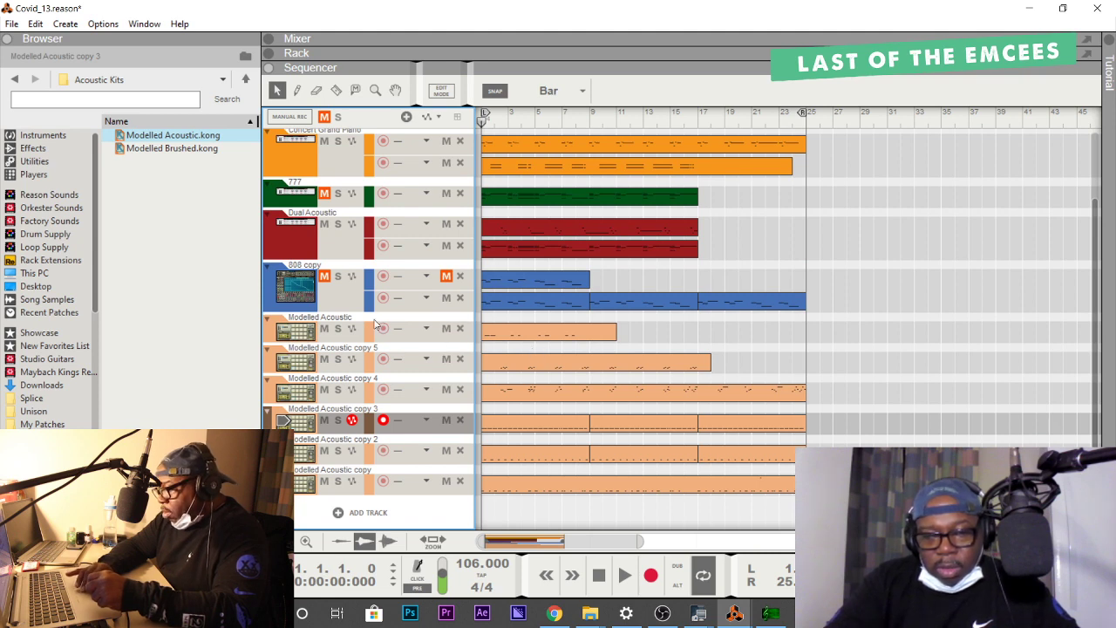
# Solo the Modelled Acoustic copy track, start playback and rename the track as kick.
pyautogui.click(337, 481)
pyautogui.press('space')
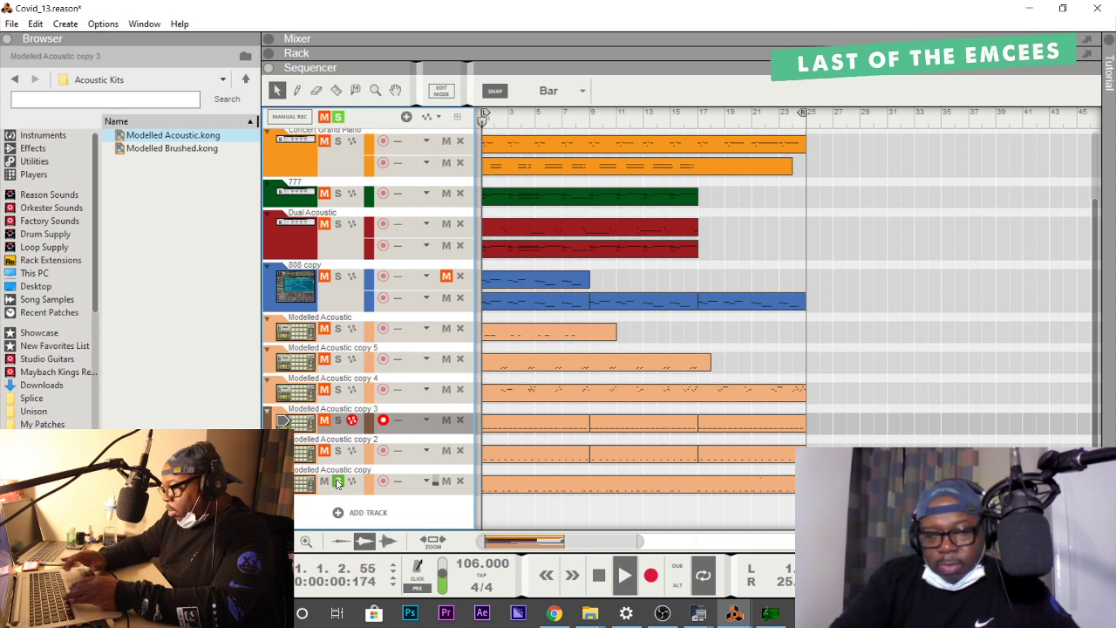
pyautogui.click(306, 476)
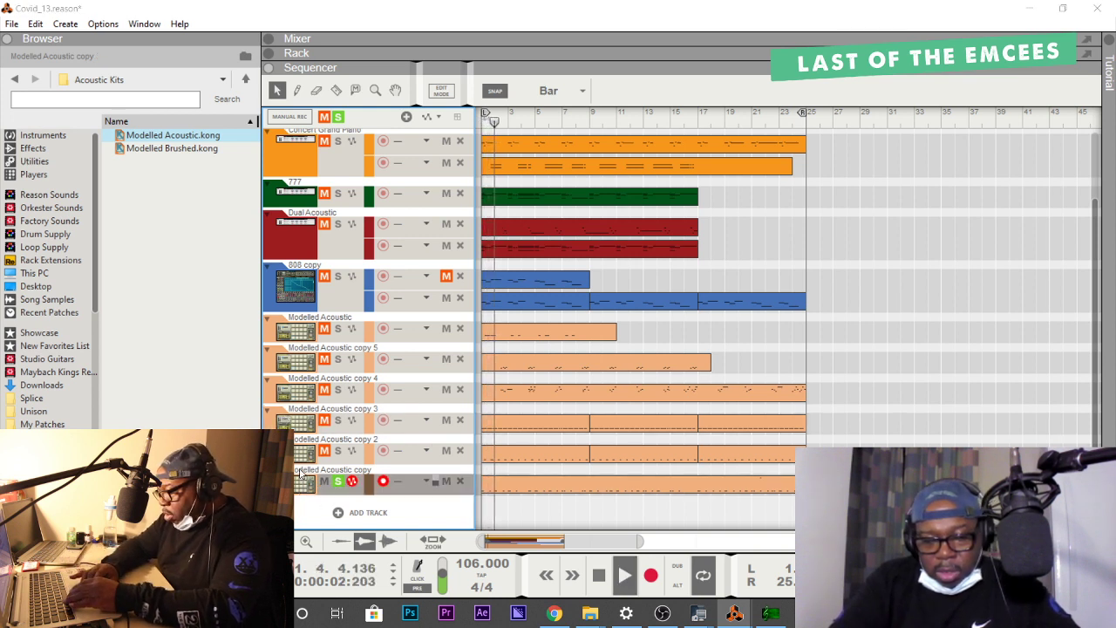
pyautogui.doubleClick(300, 472)
pyautogui.write('kick')
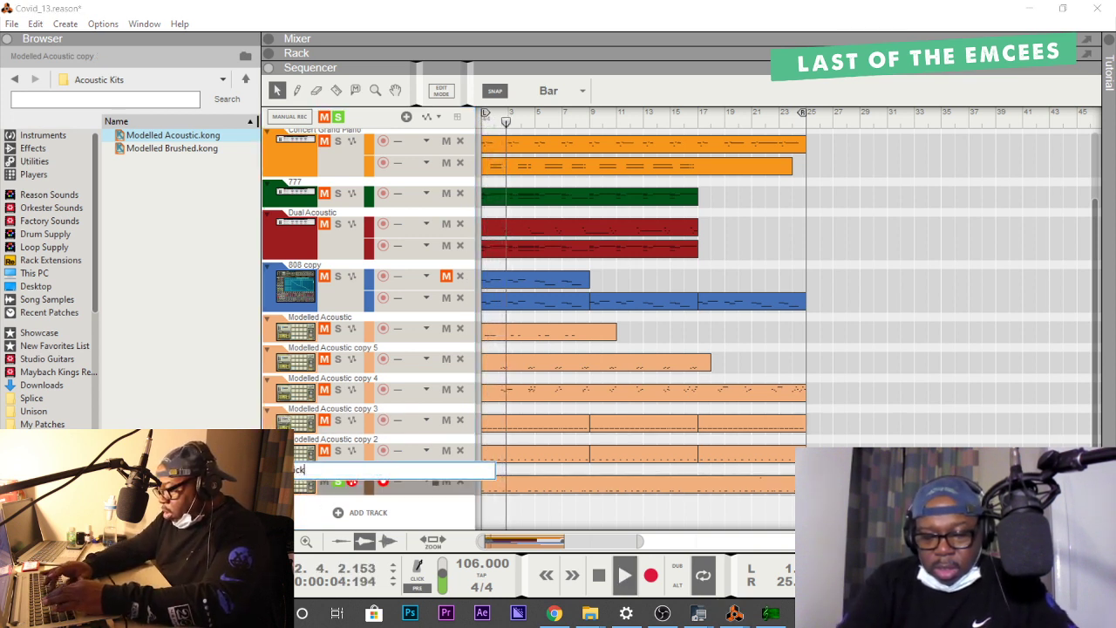
pyautogui.press('Return')
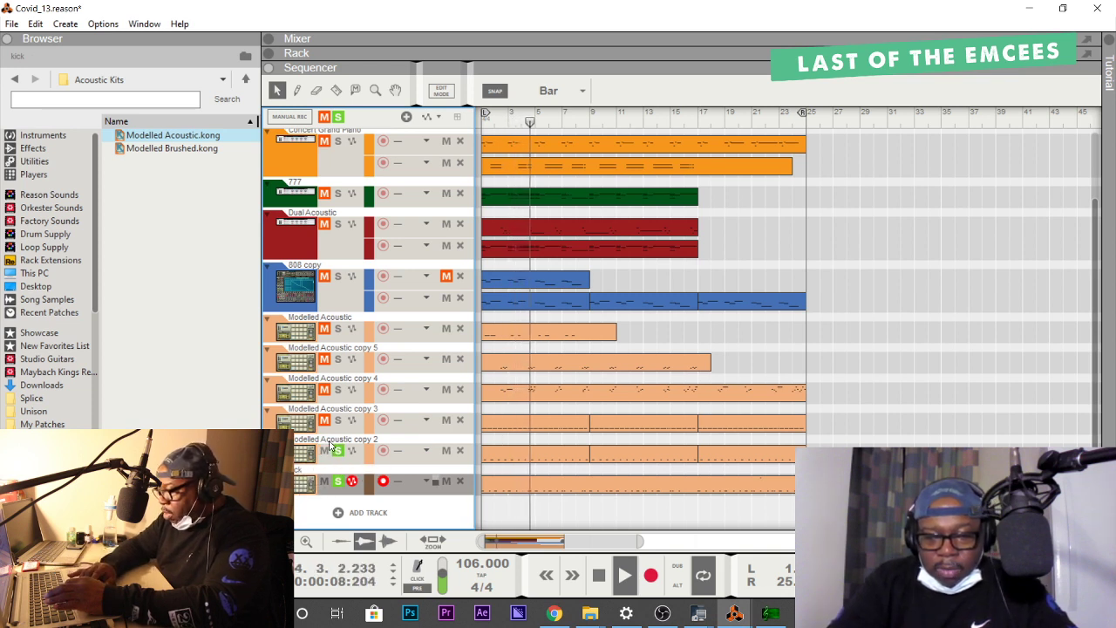
# Rename the Modelled Acoustic copy 2 track as snare.
pyautogui.click(329, 444)
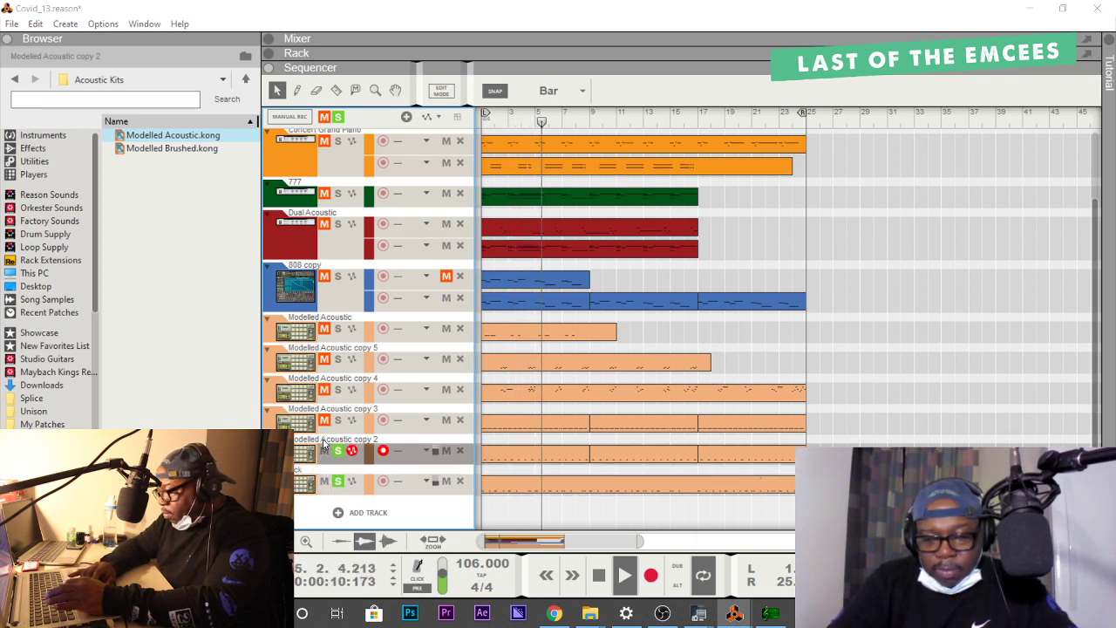
pyautogui.doubleClick(325, 440)
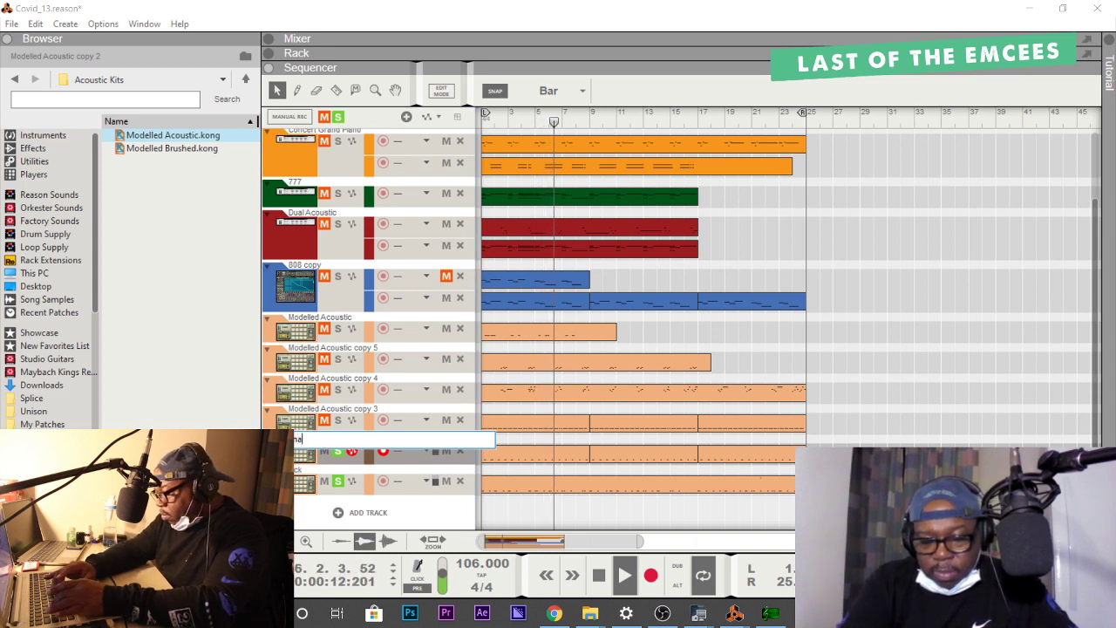
pyautogui.press('Escape')
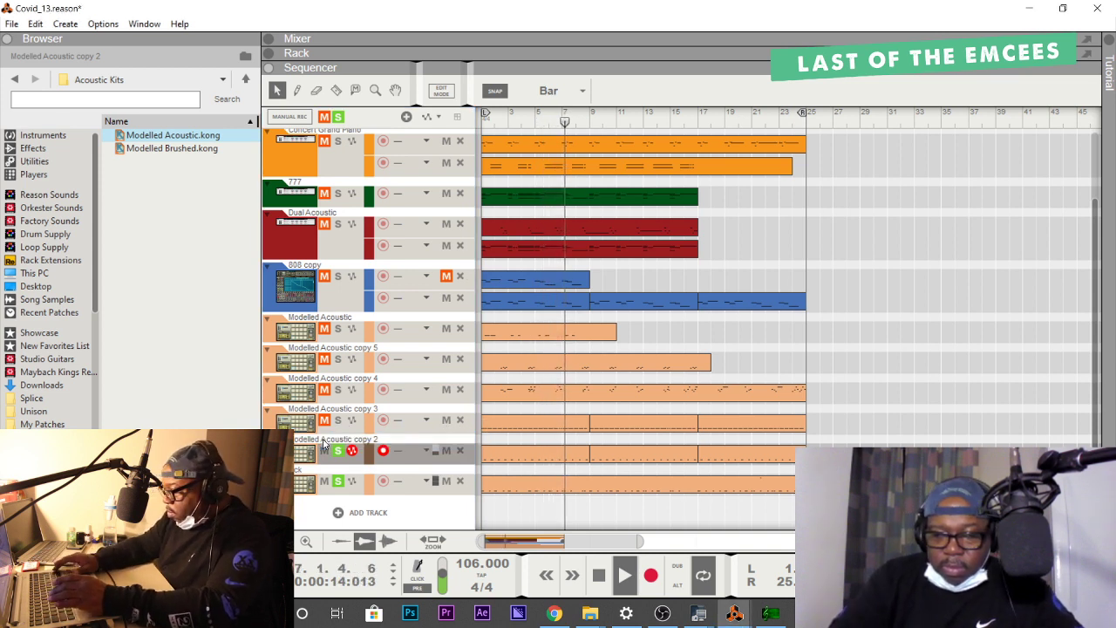
pyautogui.doubleClick(325, 441)
pyautogui.write('snare')
pyautogui.press('Return')
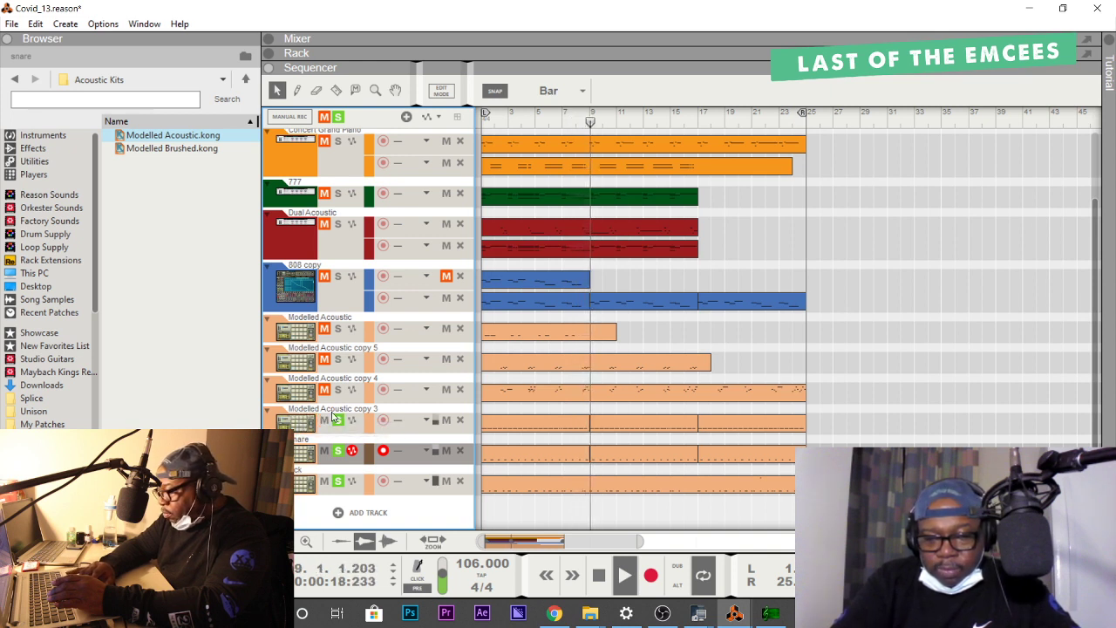
# Rename the Modelled Acoustic copy 3 track as hihat.
pyautogui.doubleClick(330, 412)
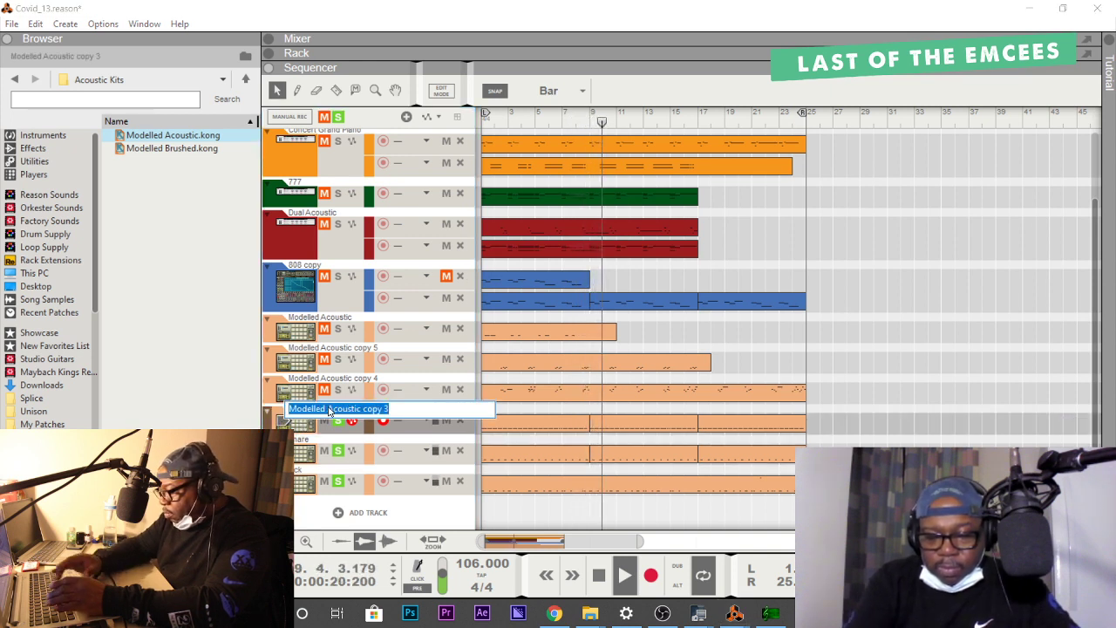
pyautogui.write('hiha')
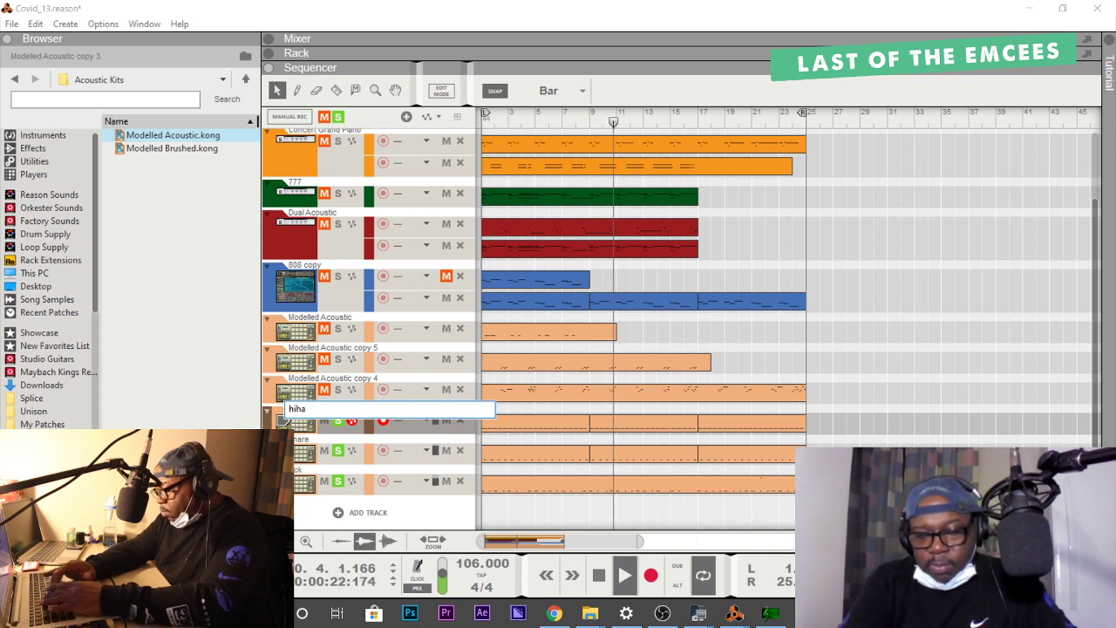
pyautogui.write('t')
pyautogui.press('Return')
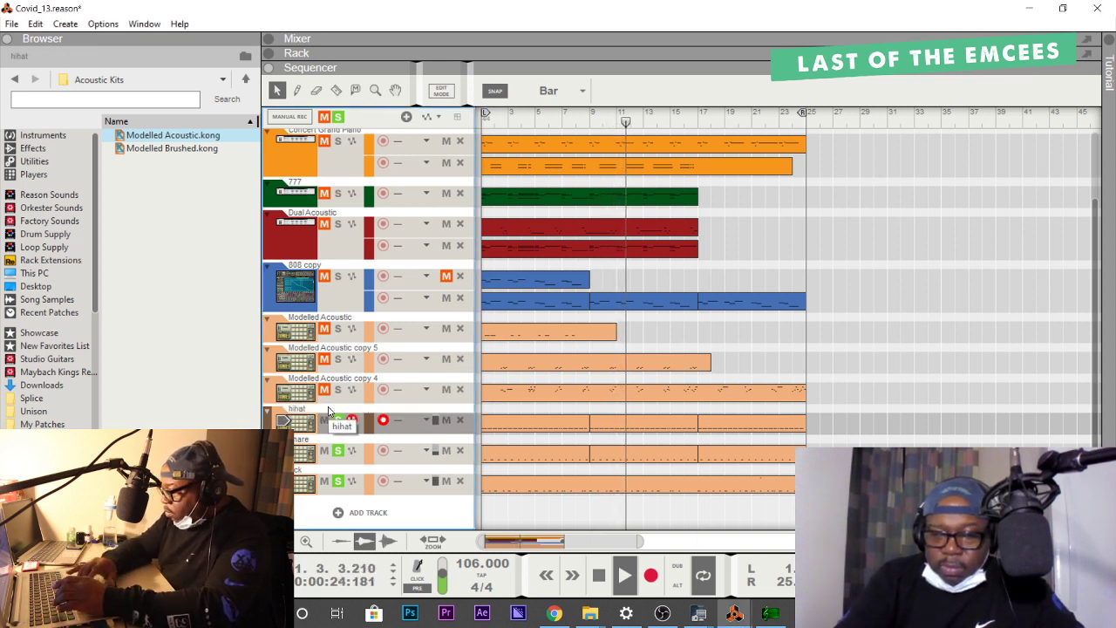
# Add the Modelled Acoustic copy 4 track to the solo and rename it as tom.
pyautogui.click(338, 390)
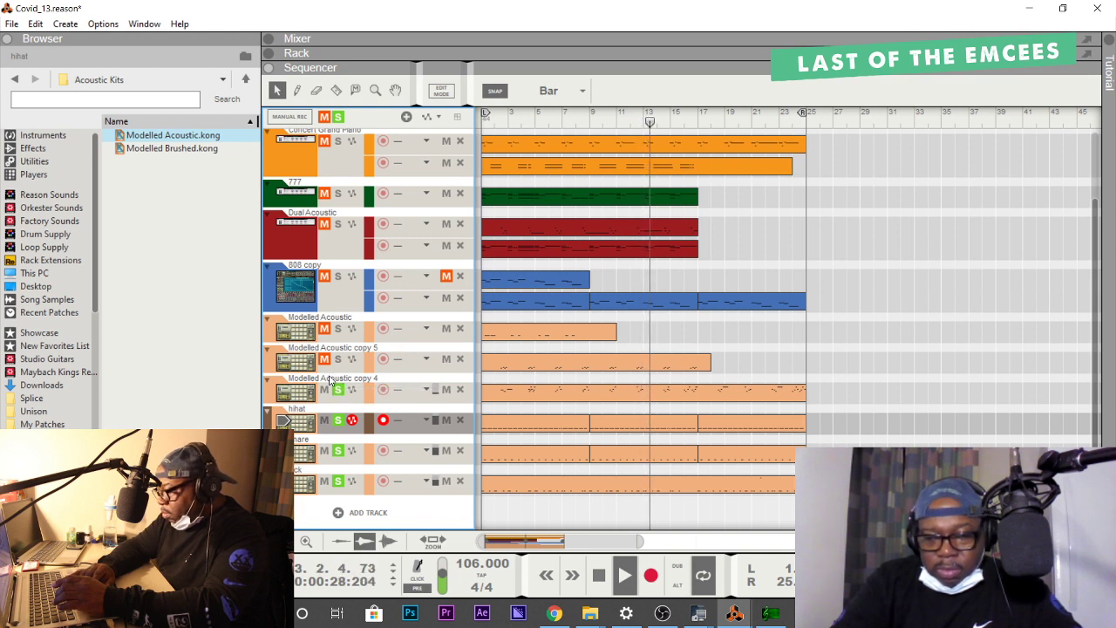
pyautogui.doubleClick(330, 380)
pyautogui.write('h')
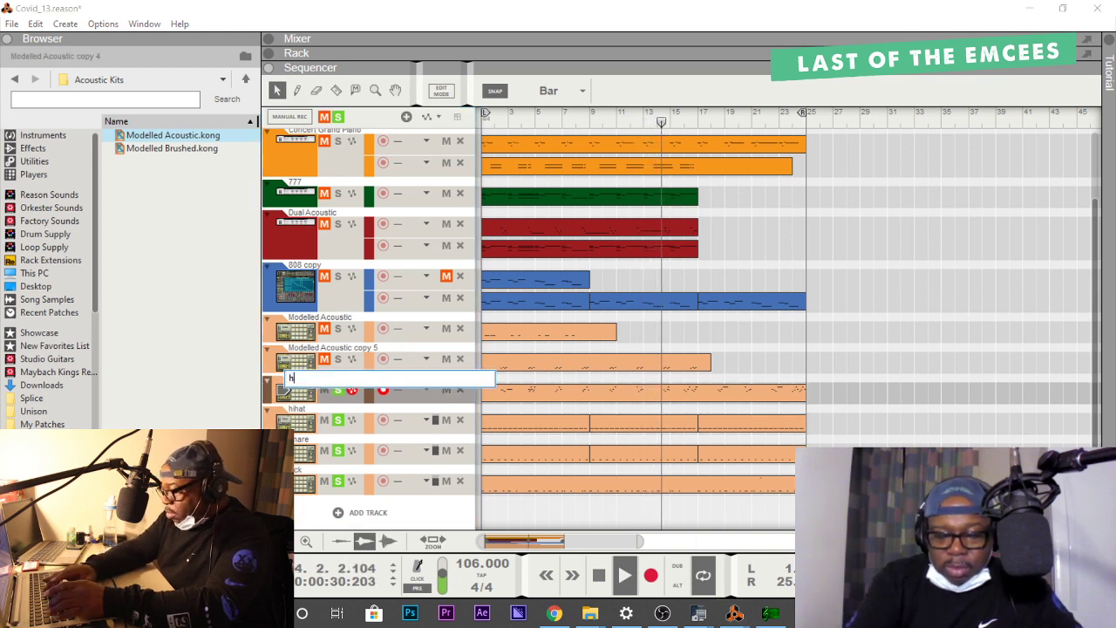
pyautogui.write('om')
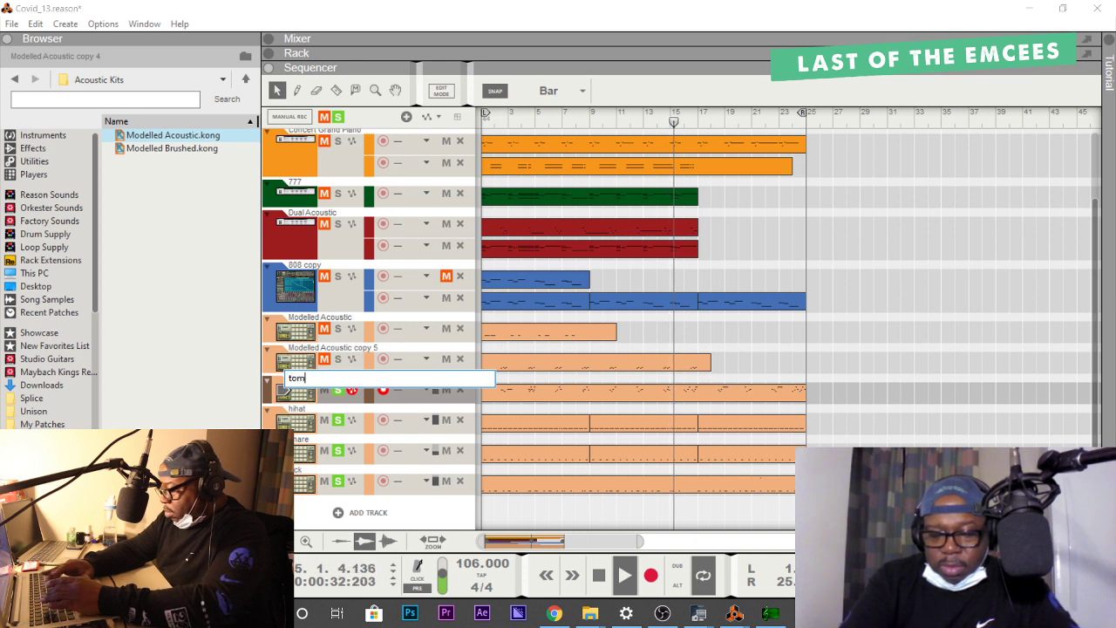
pyautogui.press('Return')
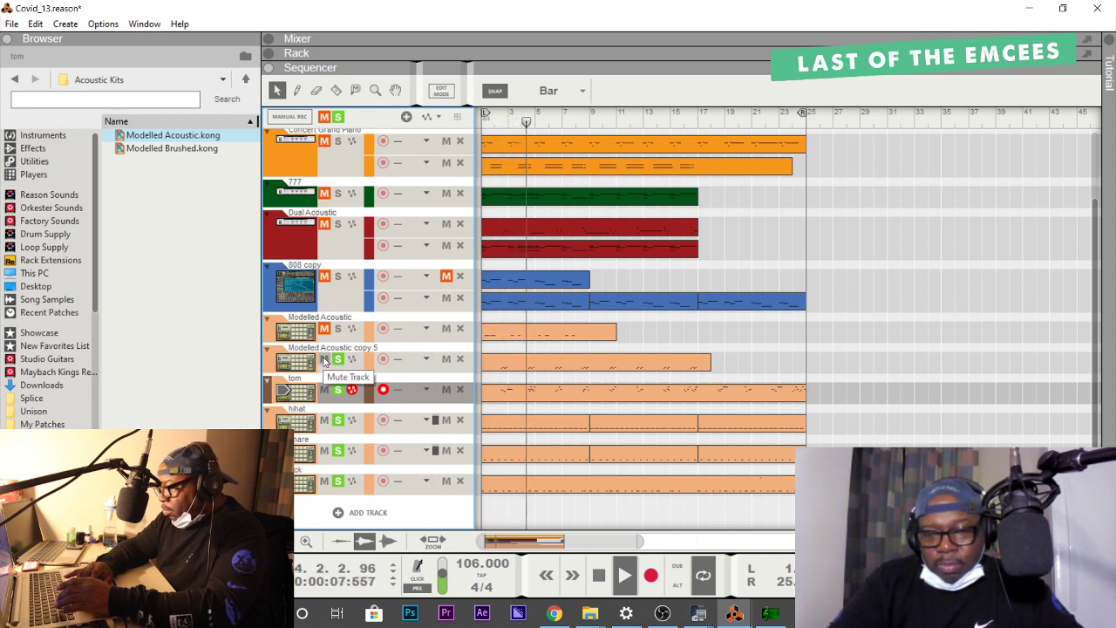
# Rename the Modelled Acoustic copy 5 track as wood block.
pyautogui.click(324, 360)
pyautogui.doubleClick(321, 349)
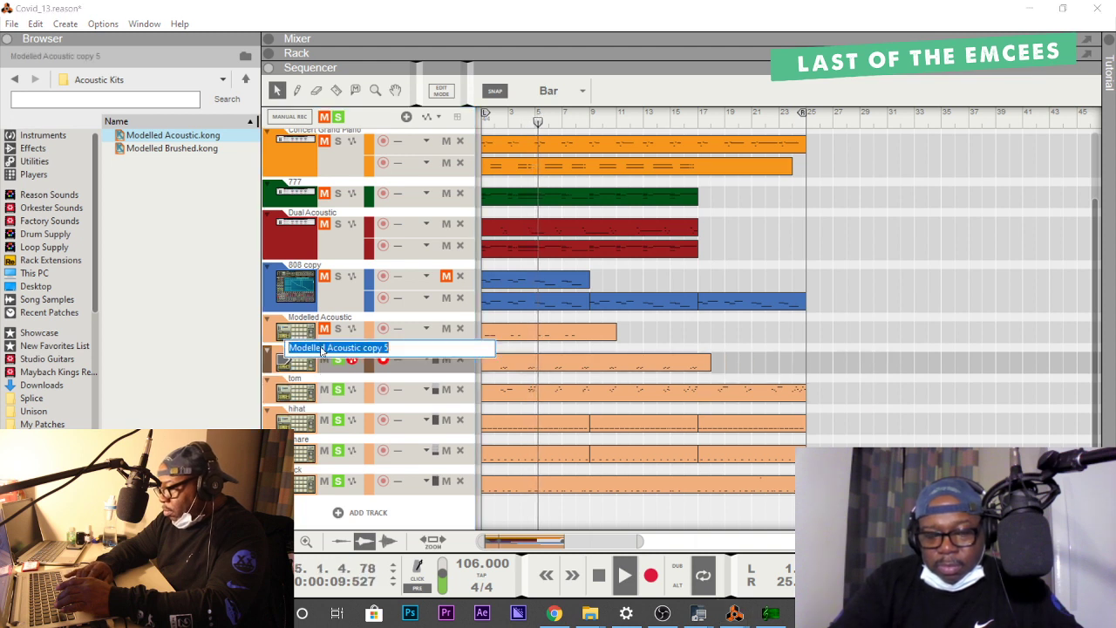
pyautogui.write('wood blo')
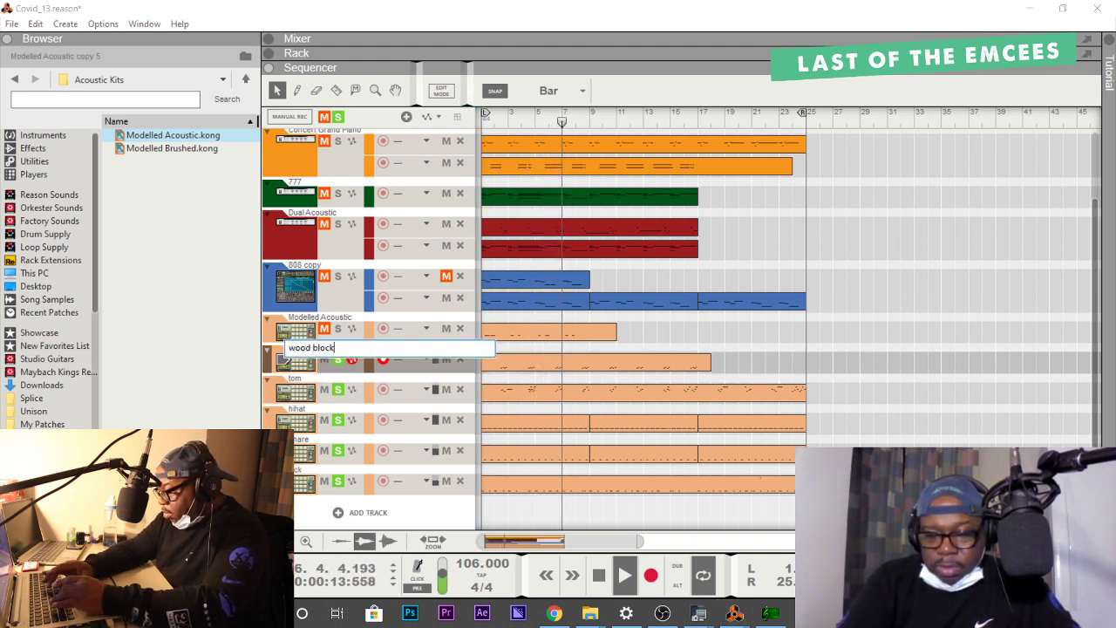
pyautogui.write('ck')
pyautogui.press('Return')
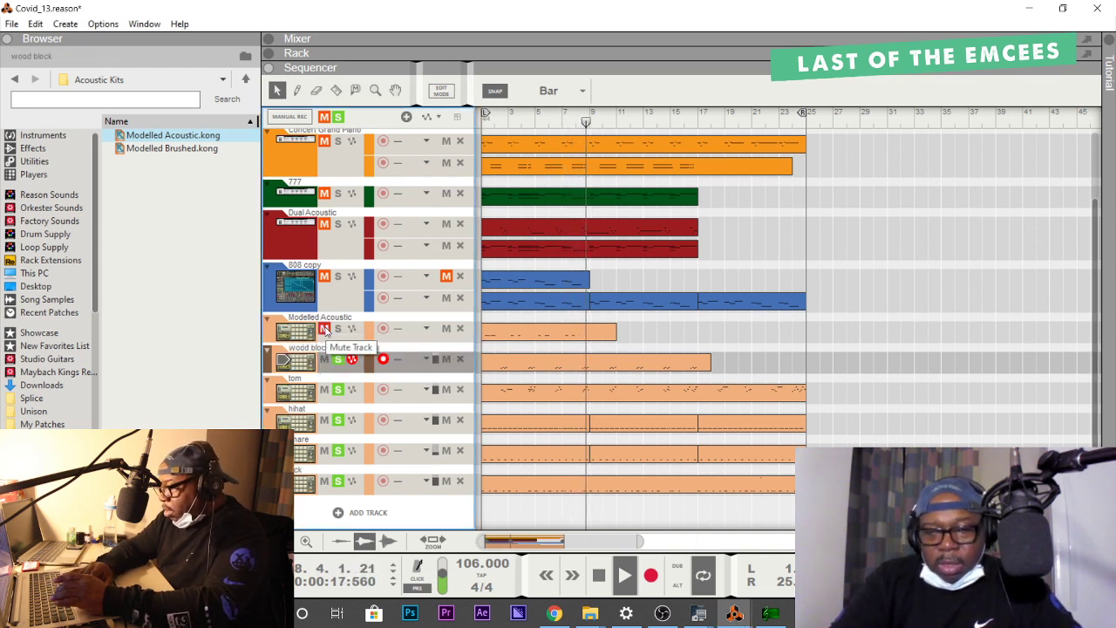
# Add the original Modelled Acoustic track to the solo and rename it as open hihat.
pyautogui.click(338, 329)
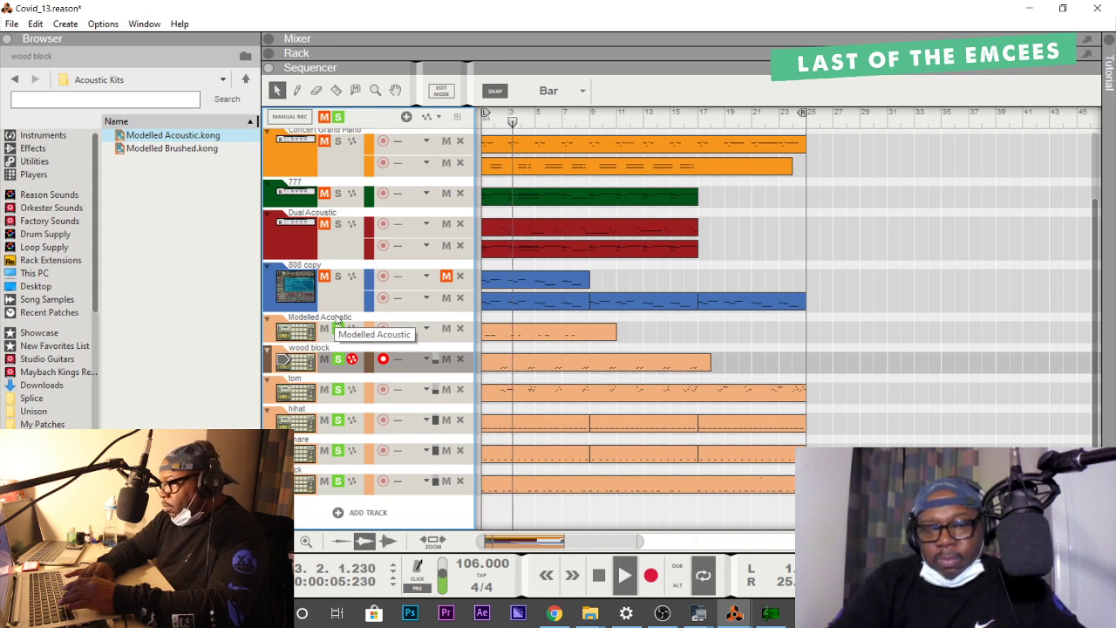
pyautogui.doubleClick(335, 319)
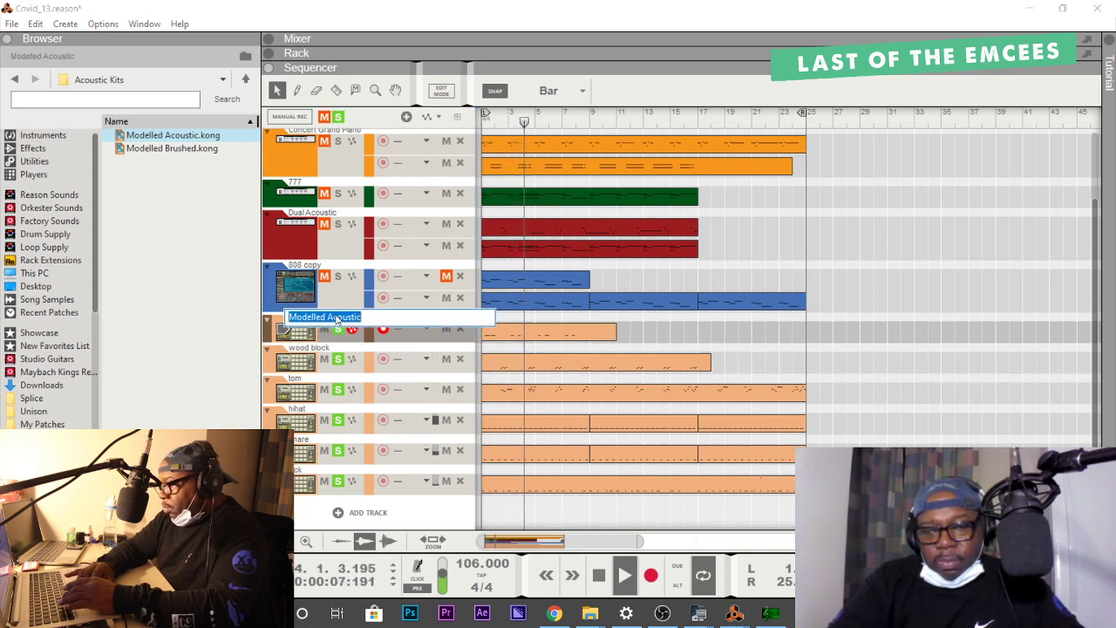
pyautogui.write('open')
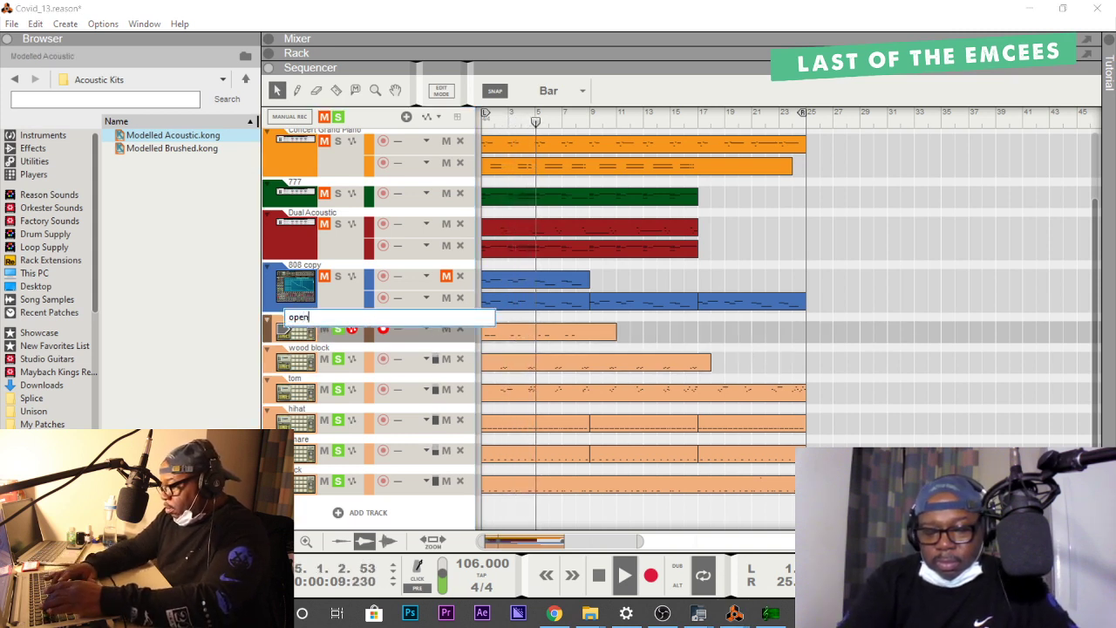
pyautogui.write(' hihat')
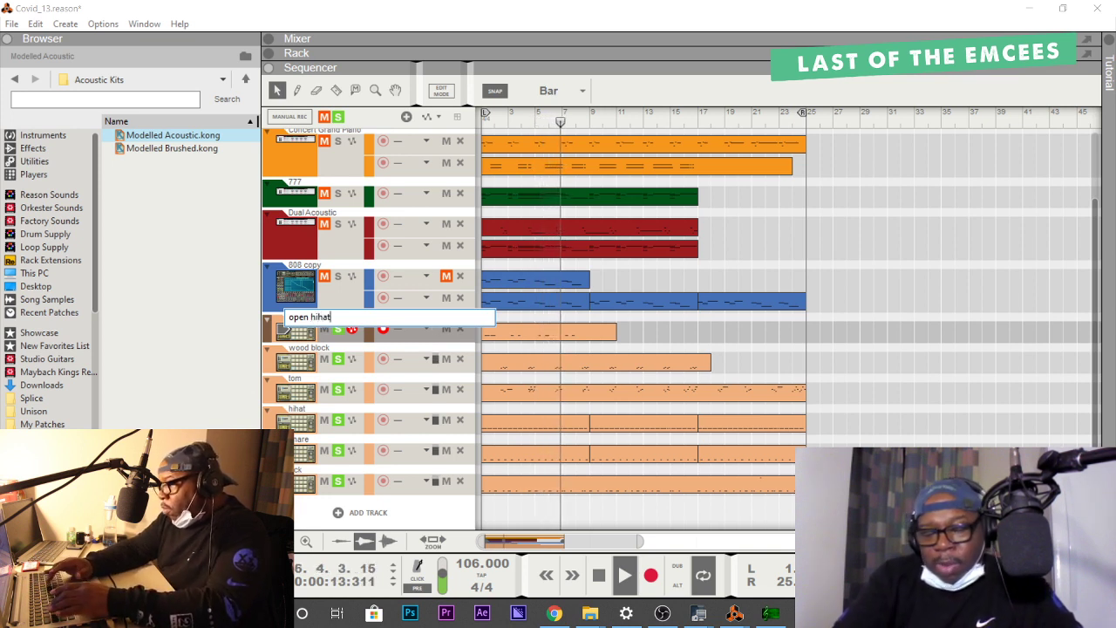
pyautogui.press('Return')
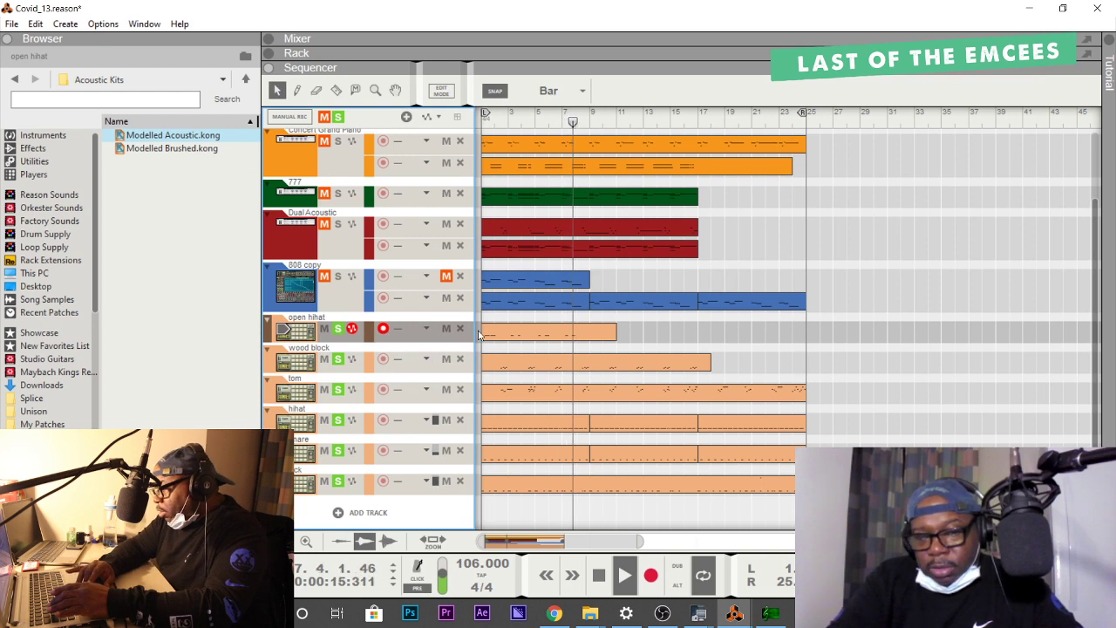
# Move the first ride note in the open hihat clip earlier to position 1.2.1.0, play it back and close the clip.
pyautogui.click(516, 335)
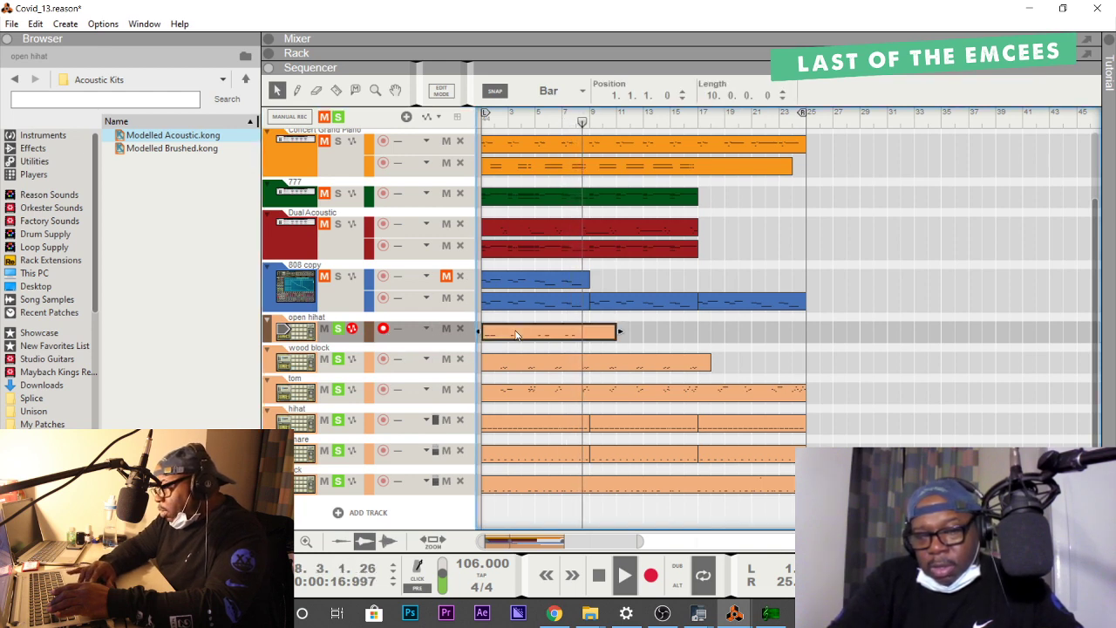
pyautogui.doubleClick(515, 334)
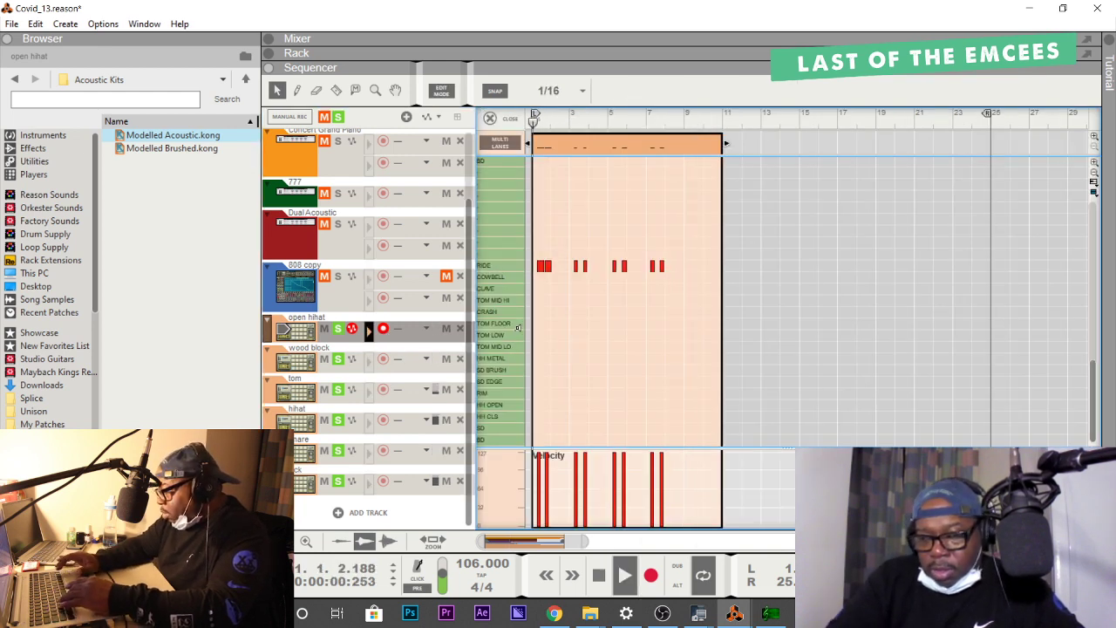
pyautogui.press('space')
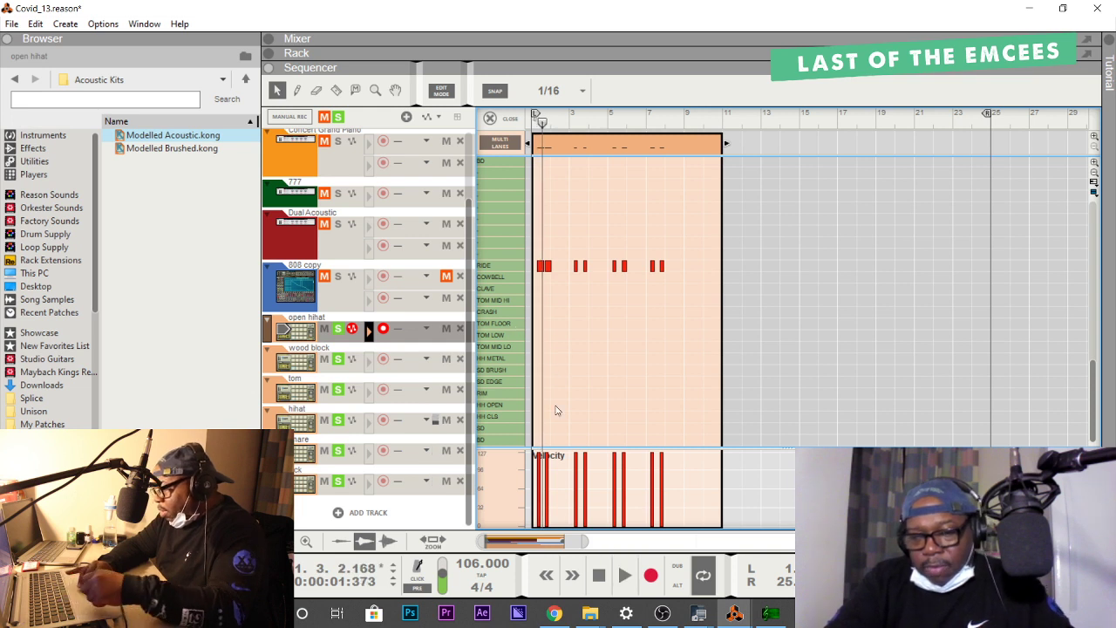
pyautogui.moveTo(585, 543); pyautogui.dragTo(484, 527)
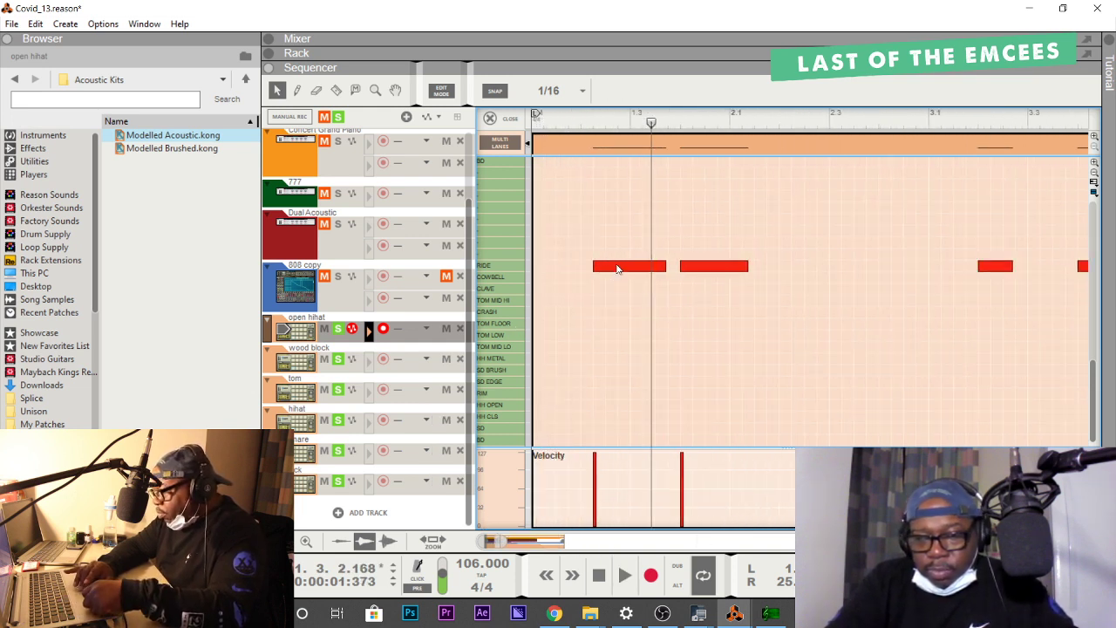
pyautogui.moveTo(616, 265); pyautogui.dragTo(601, 270)
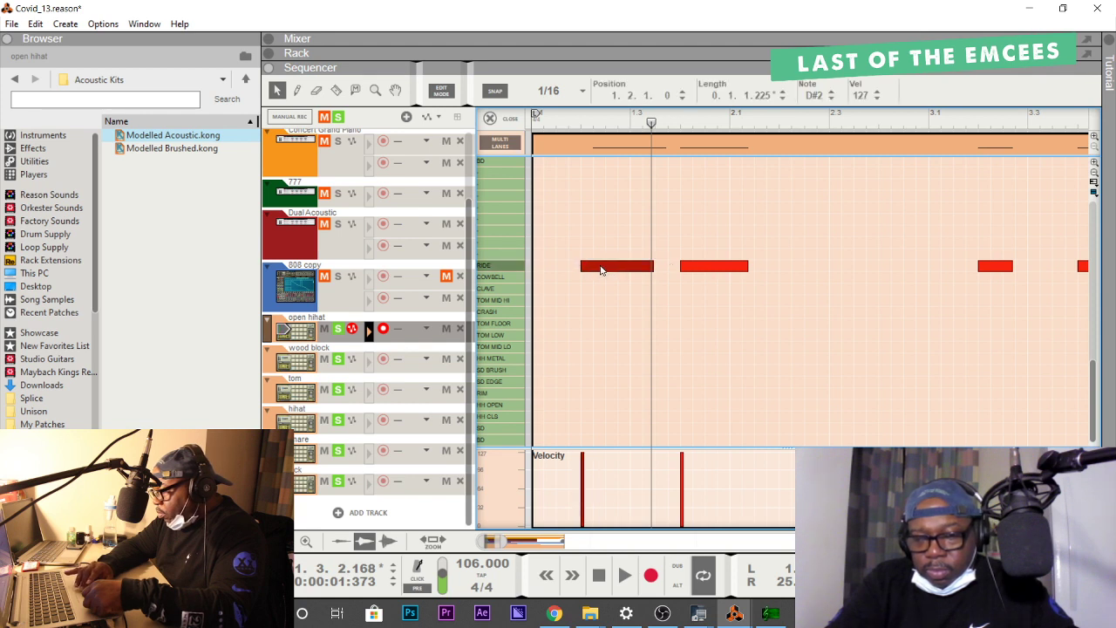
pyautogui.press('space')
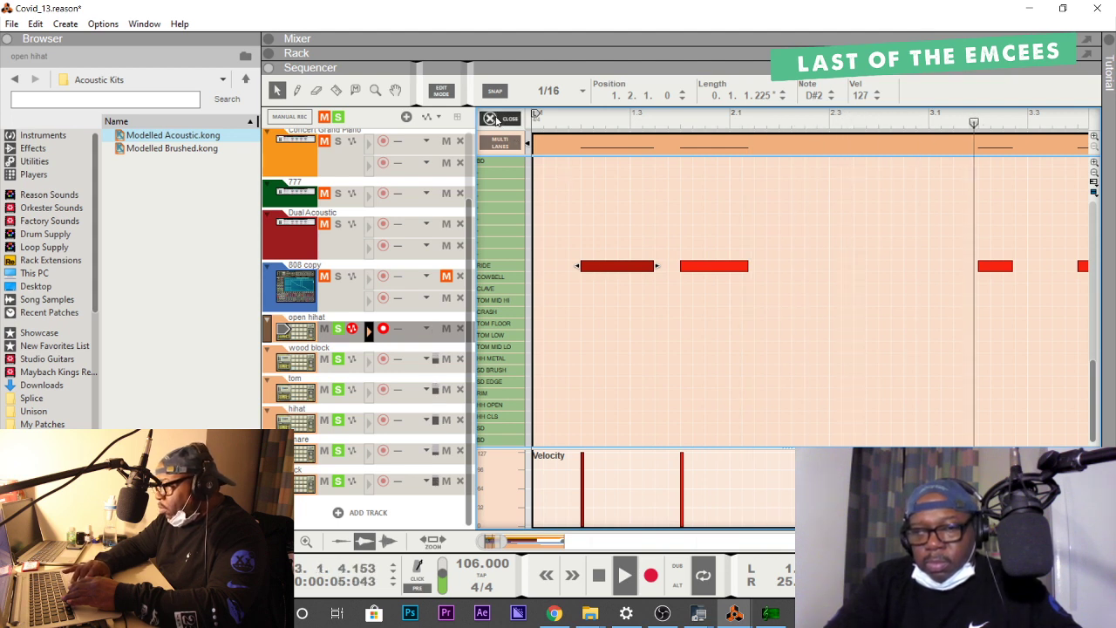
pyautogui.click(493, 118)
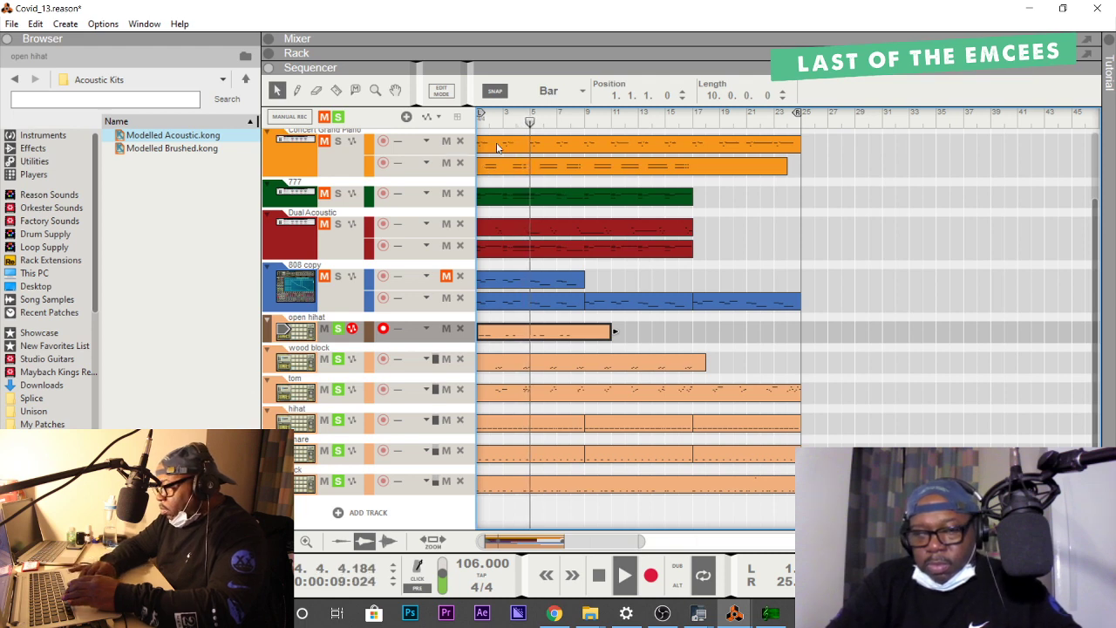
# Delete the Kong Kit track's muted second lane, add the track to the solo and restart playback from the beginning.
pyautogui.scroll(3, 503, 231)
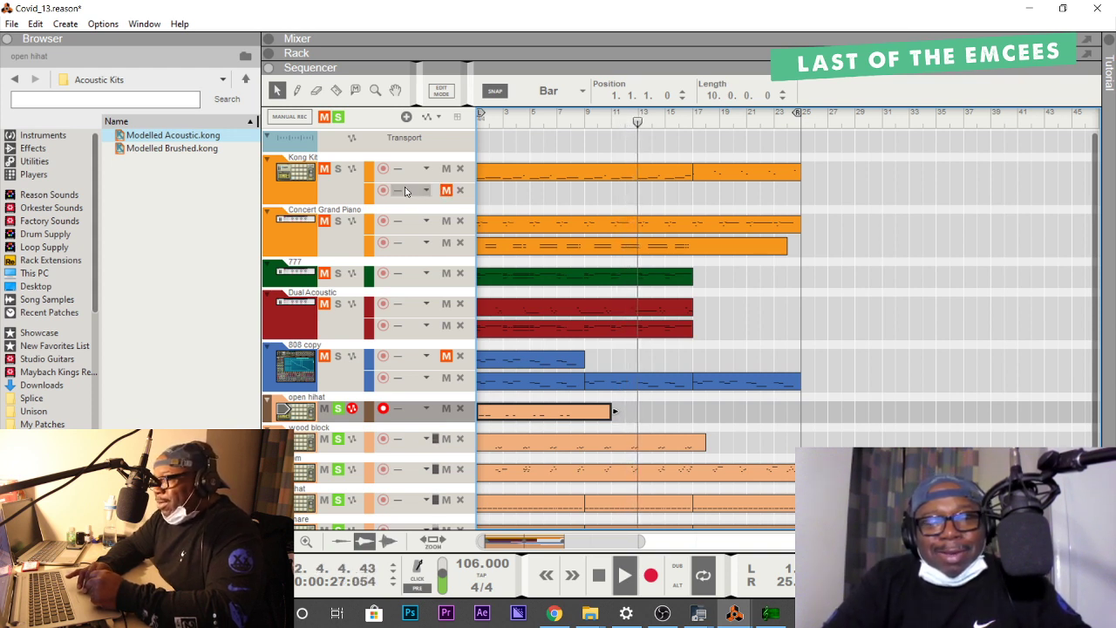
pyautogui.click(461, 190)
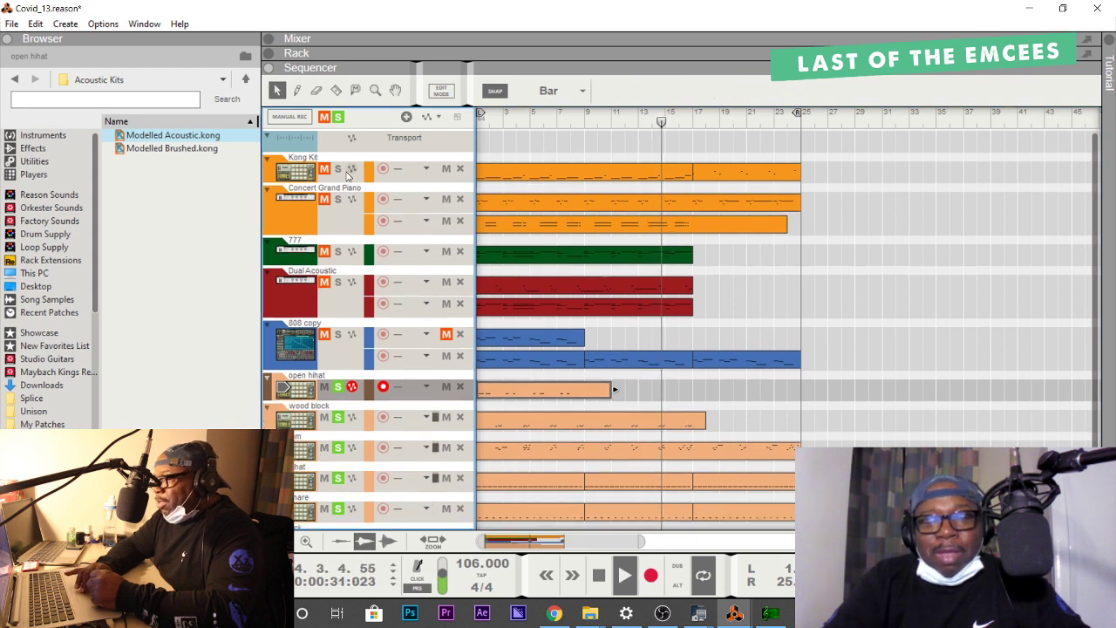
pyautogui.click(339, 170)
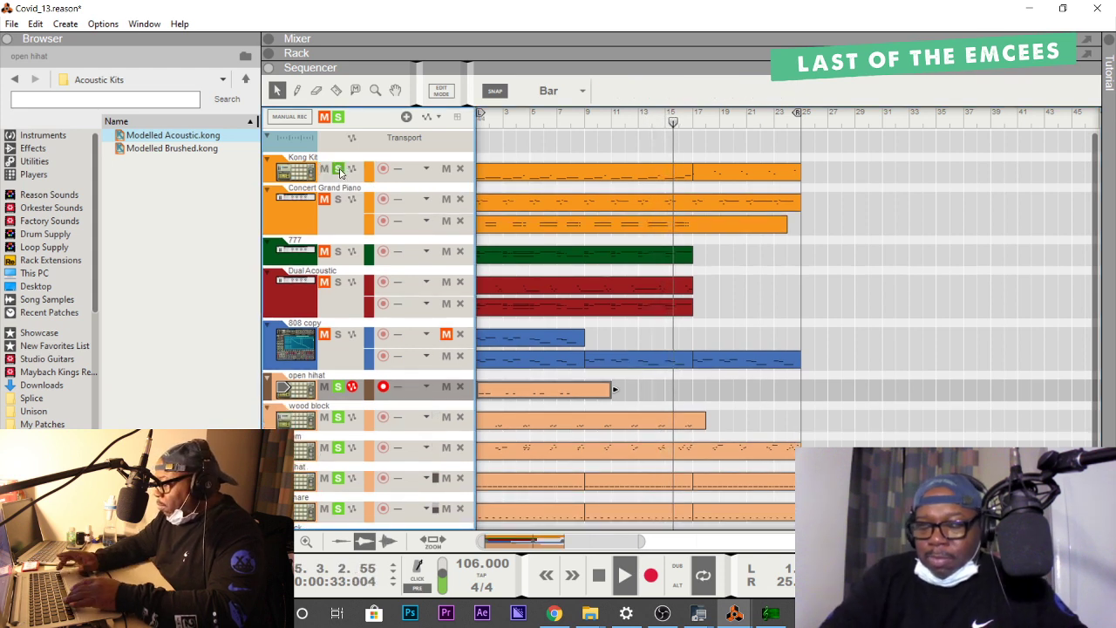
pyautogui.press('space')
pyautogui.press('space')
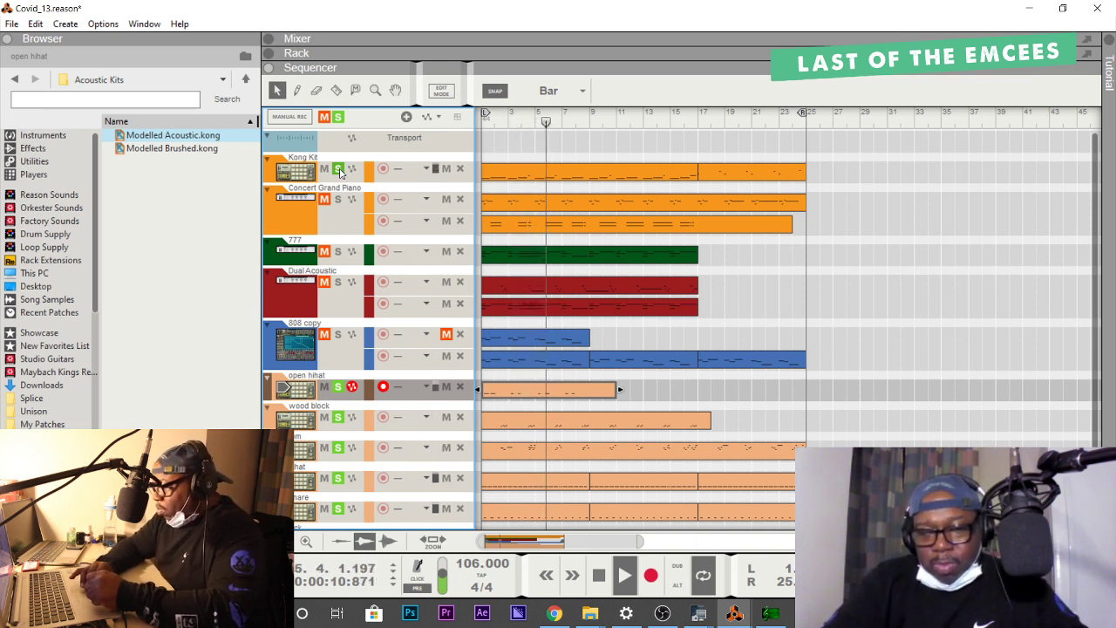
pyautogui.click(339, 169)
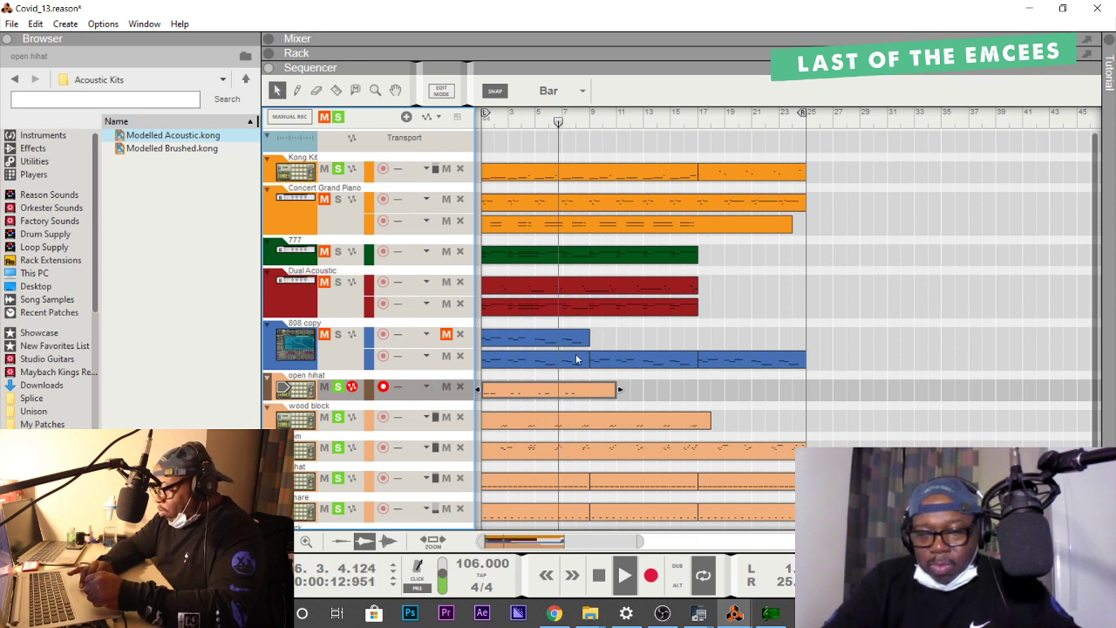
# Shorten the open hihat clip to 8 bars and the wood block clip to 16 bars.
pyautogui.moveTo(616, 389); pyautogui.dragTo(589, 389)
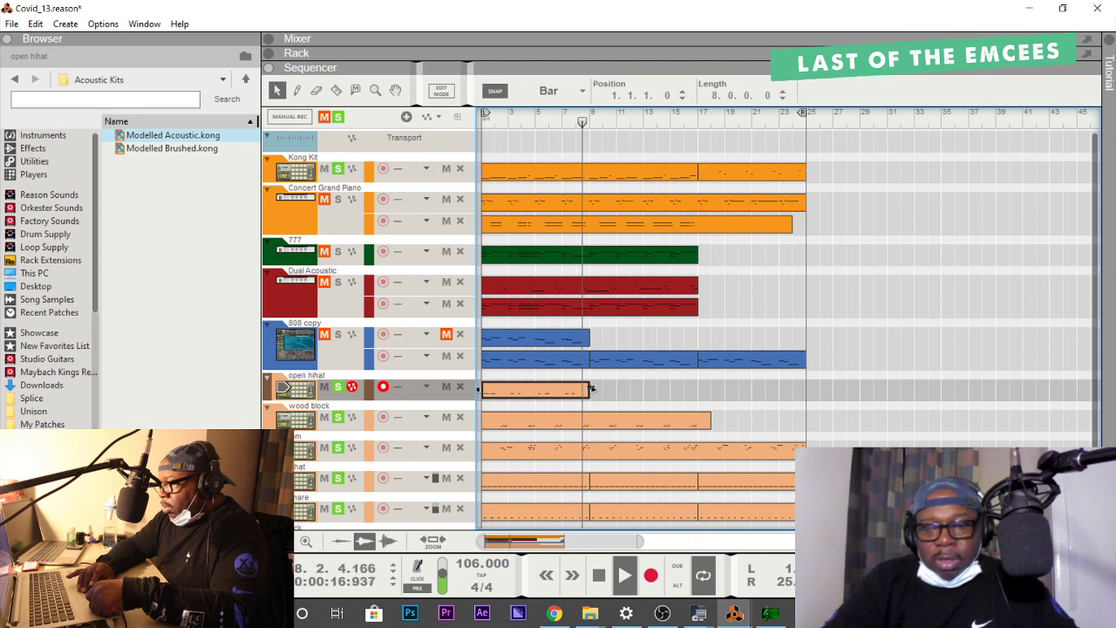
pyautogui.click(711, 422)
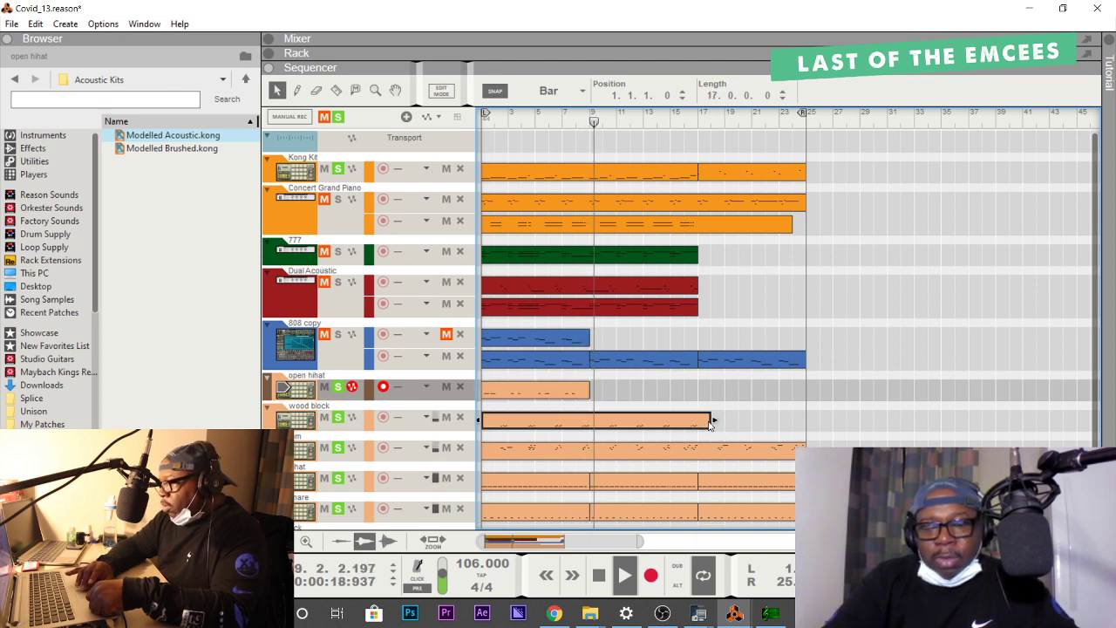
pyautogui.moveTo(714, 420); pyautogui.dragTo(699, 420)
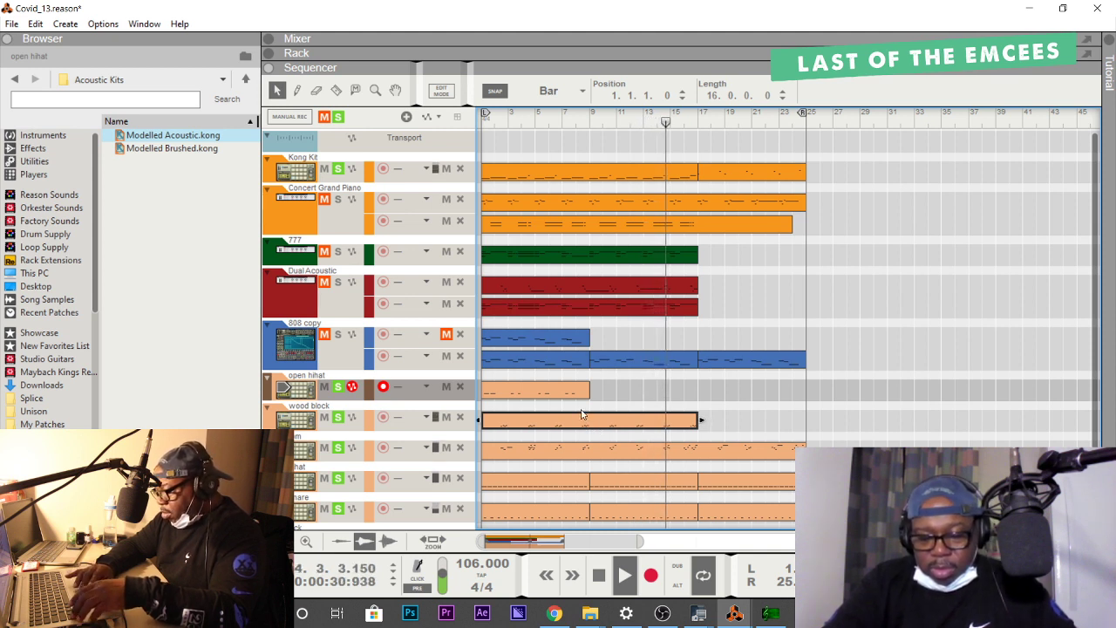
# Add an 8-bar wood block clip at bar 17 and shorten the Concert Grand Piano's second-lane clip to 16 bars.
pyautogui.moveTo(723, 414); pyautogui.dragTo(809, 422)
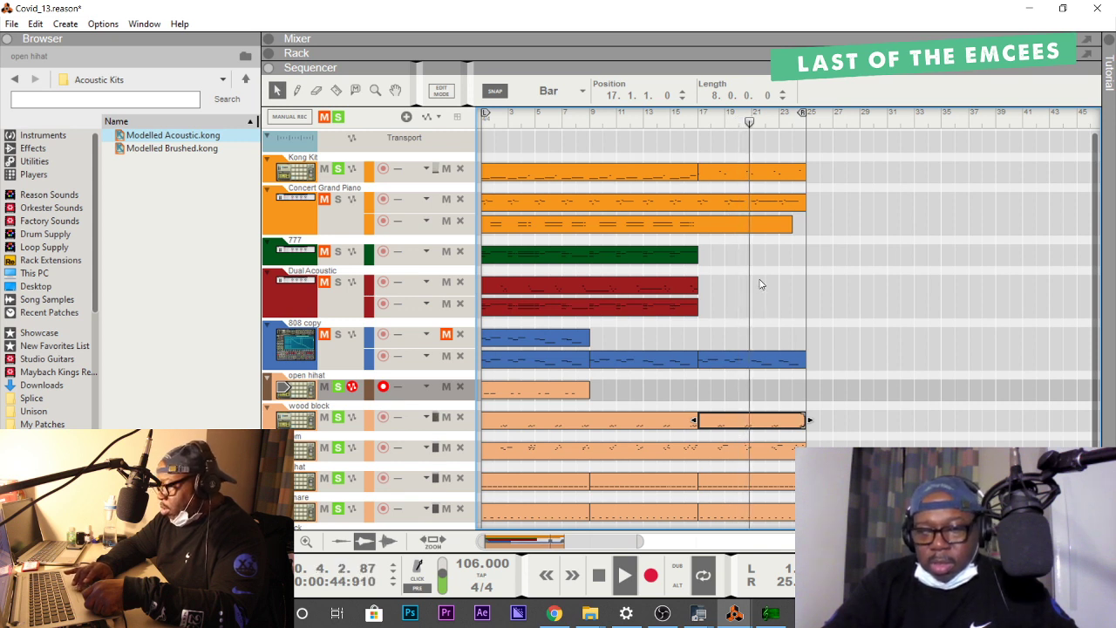
pyautogui.click(743, 226)
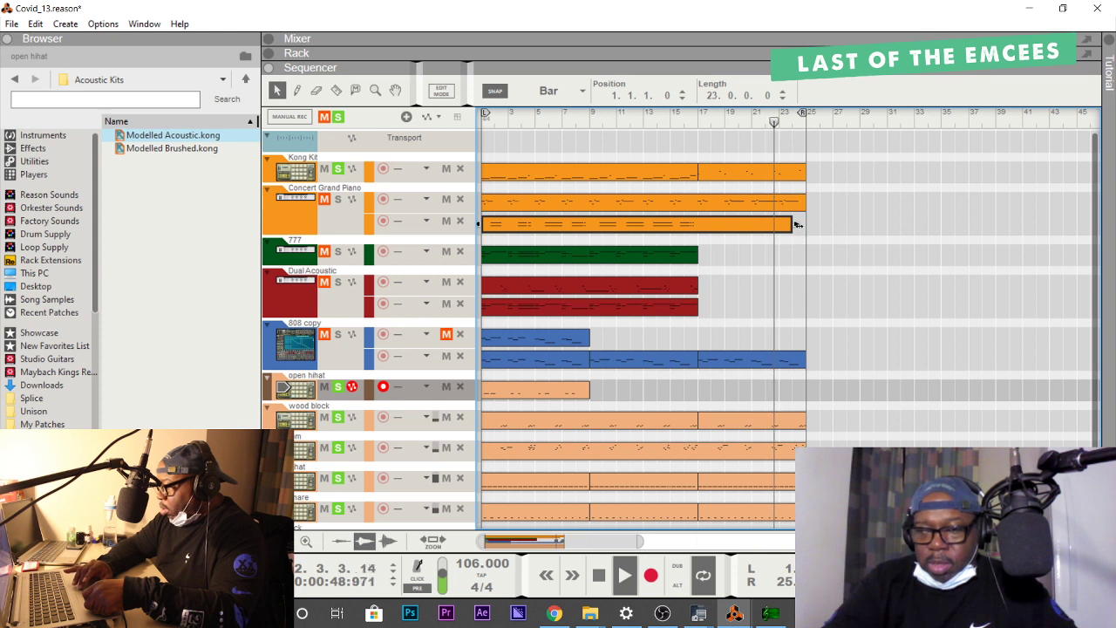
pyautogui.moveTo(796, 225); pyautogui.dragTo(701, 224)
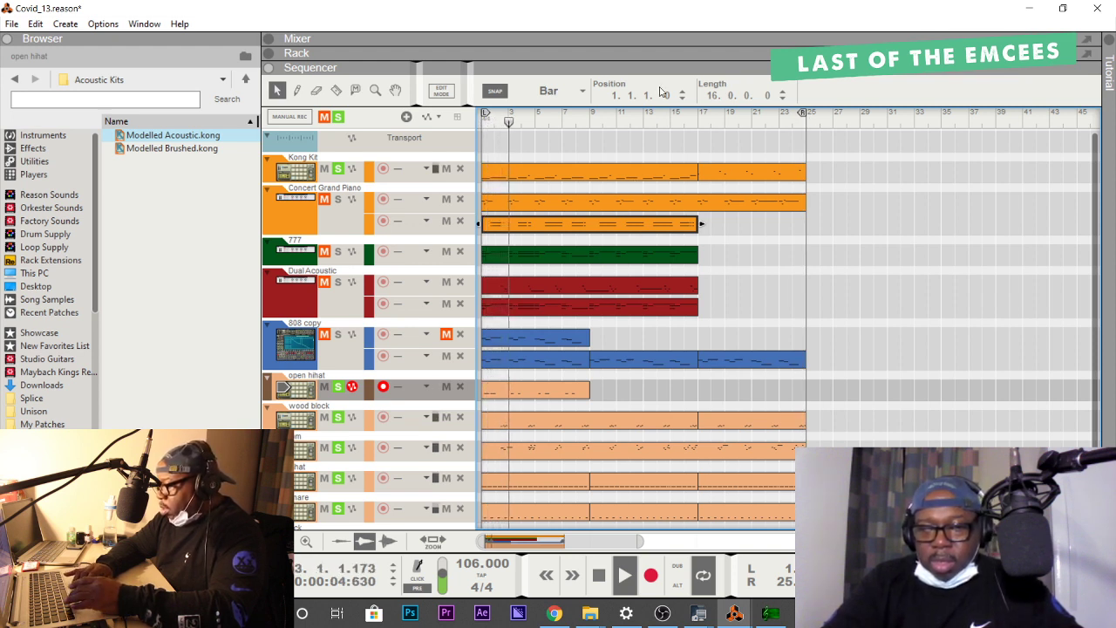
# Enable the mixer equalizer on the kick, snare, hihat, tom, wood block and open hihat channels.
pyautogui.doubleClick(617, 38)
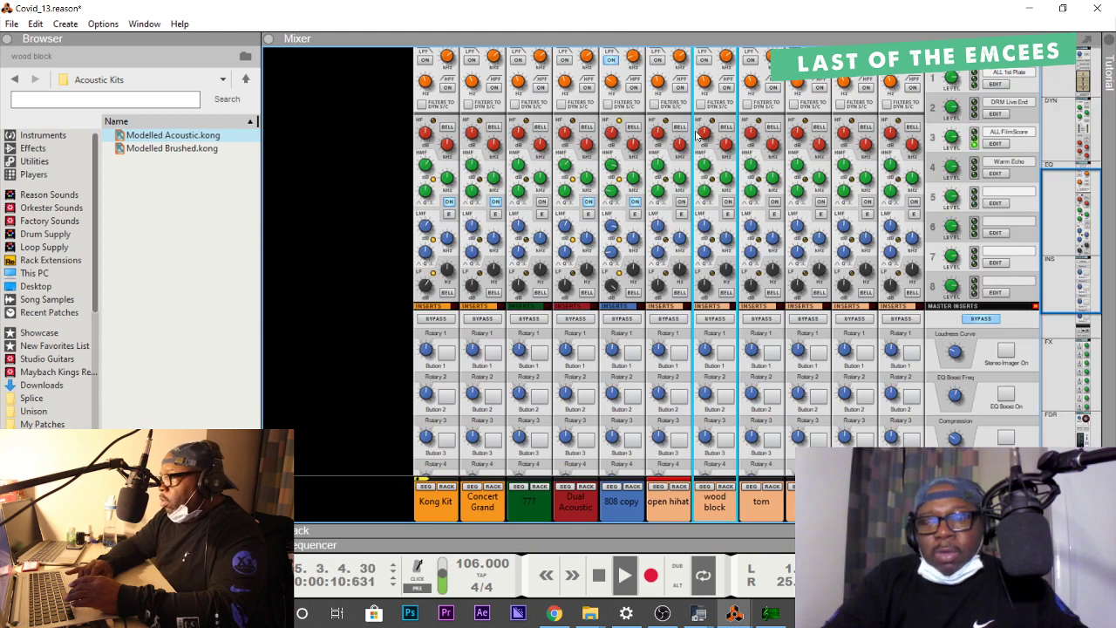
pyautogui.scroll(-5, 717, 258)
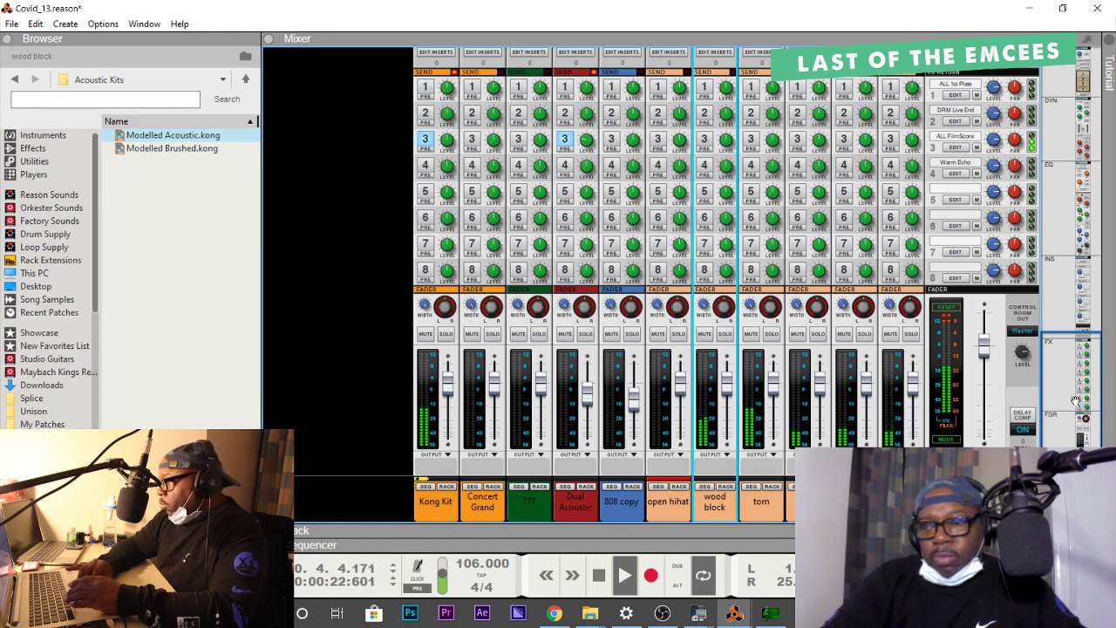
pyautogui.click(1068, 312)
pyautogui.moveTo(1068, 312); pyautogui.dragTo(1067, 196)
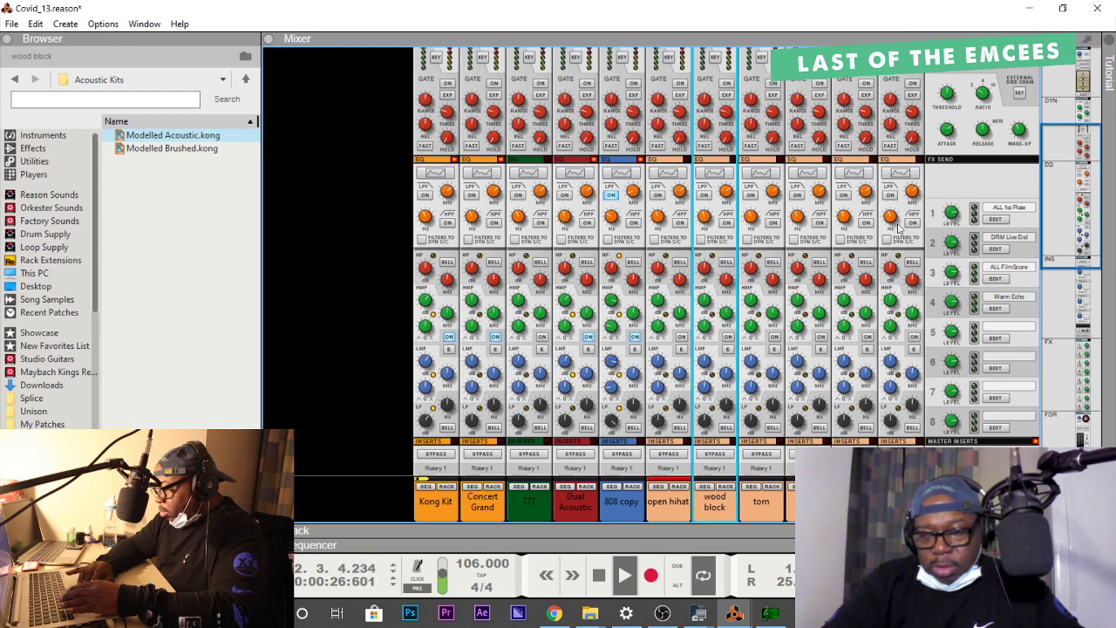
pyautogui.click(914, 337)
pyautogui.click(868, 336)
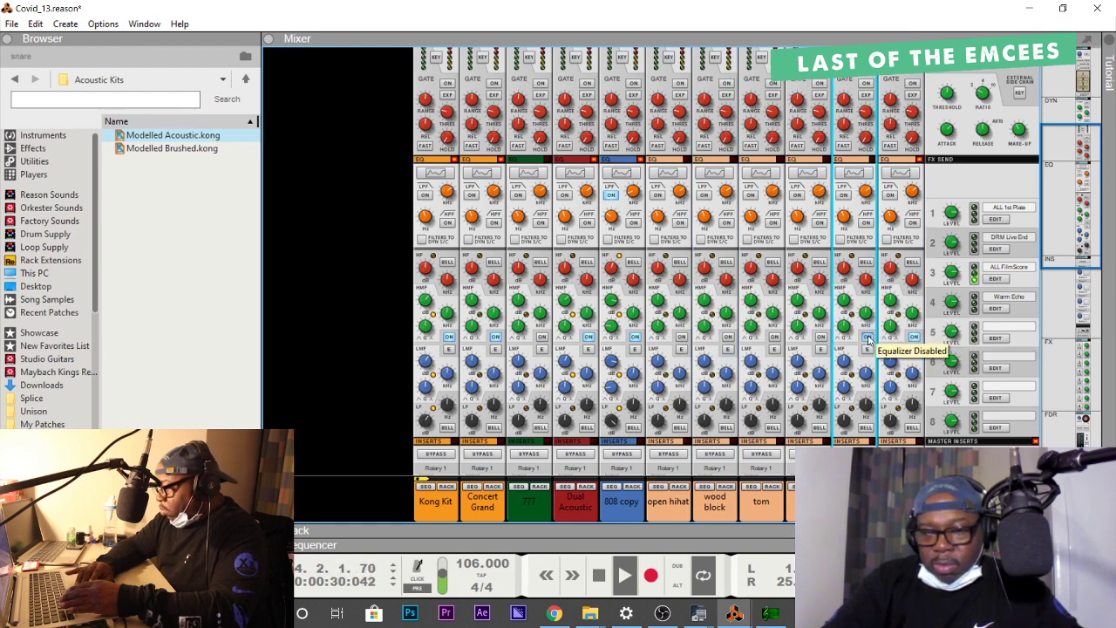
pyautogui.click(821, 337)
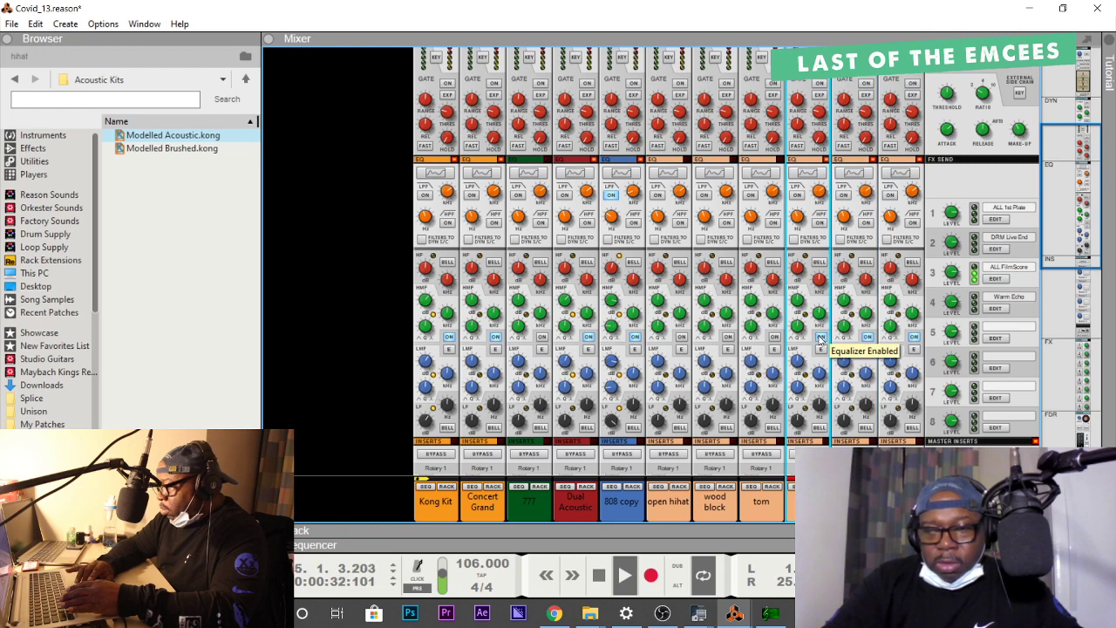
pyautogui.click(775, 337)
pyautogui.click(729, 336)
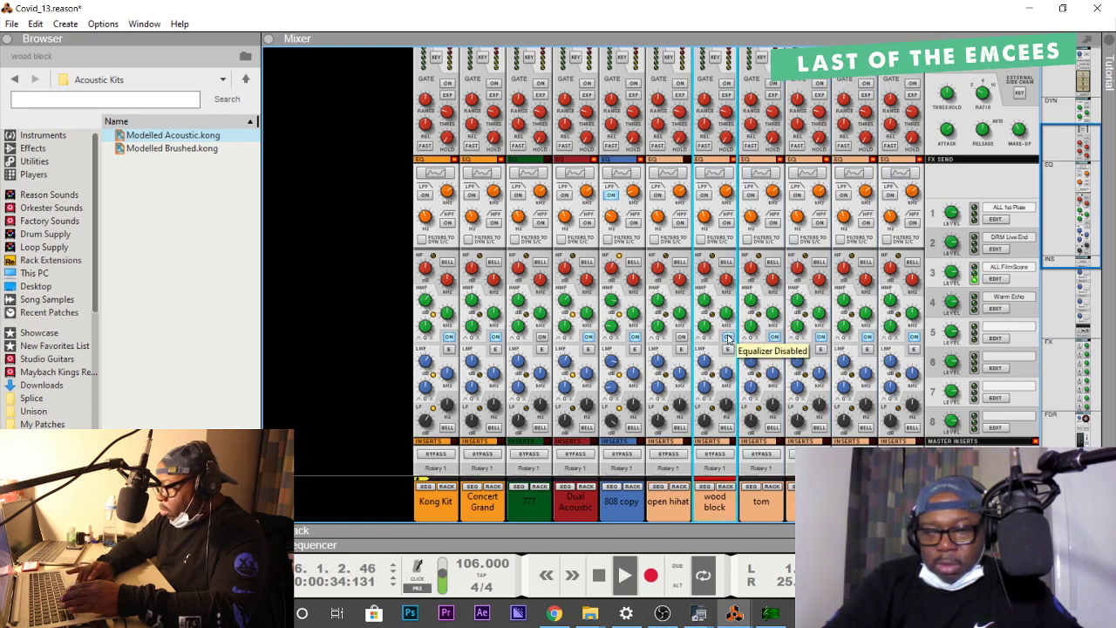
pyautogui.click(682, 337)
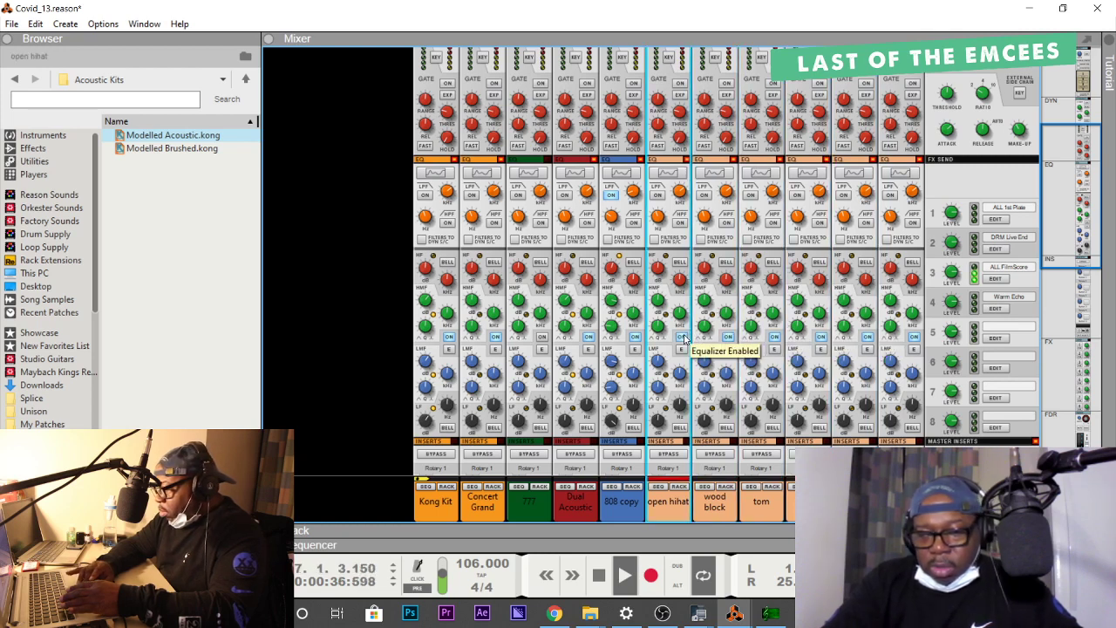
# Boost the kick channel's EQ, raising the low frequency gain to about 7.6 dB and the low mid gain to about 5 dB.
pyautogui.click(891, 422)
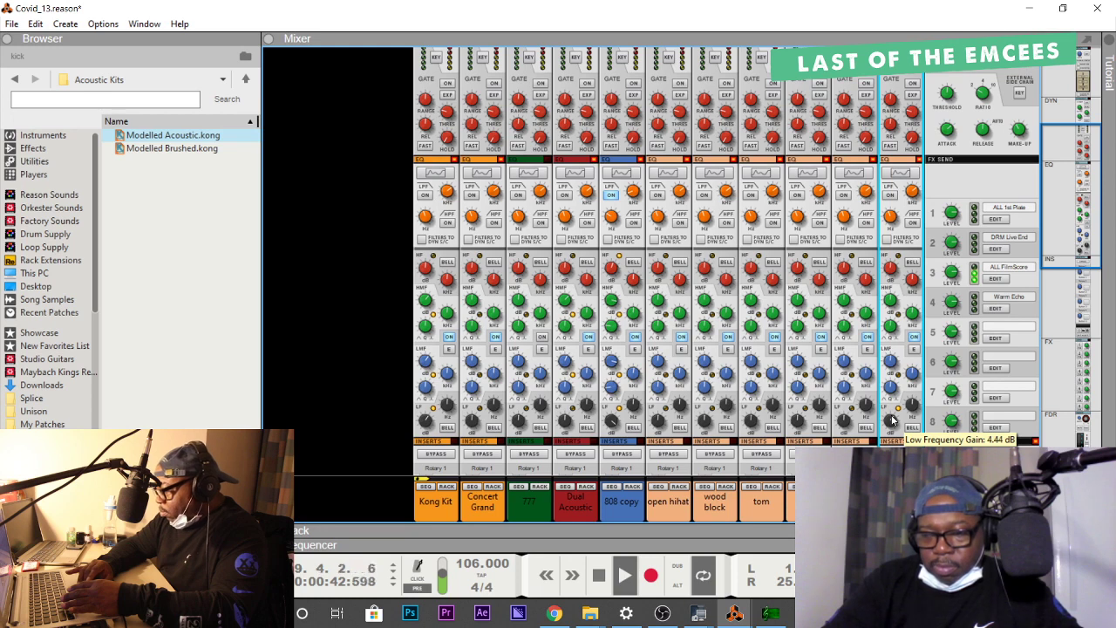
pyautogui.scroll(3, 892, 422)
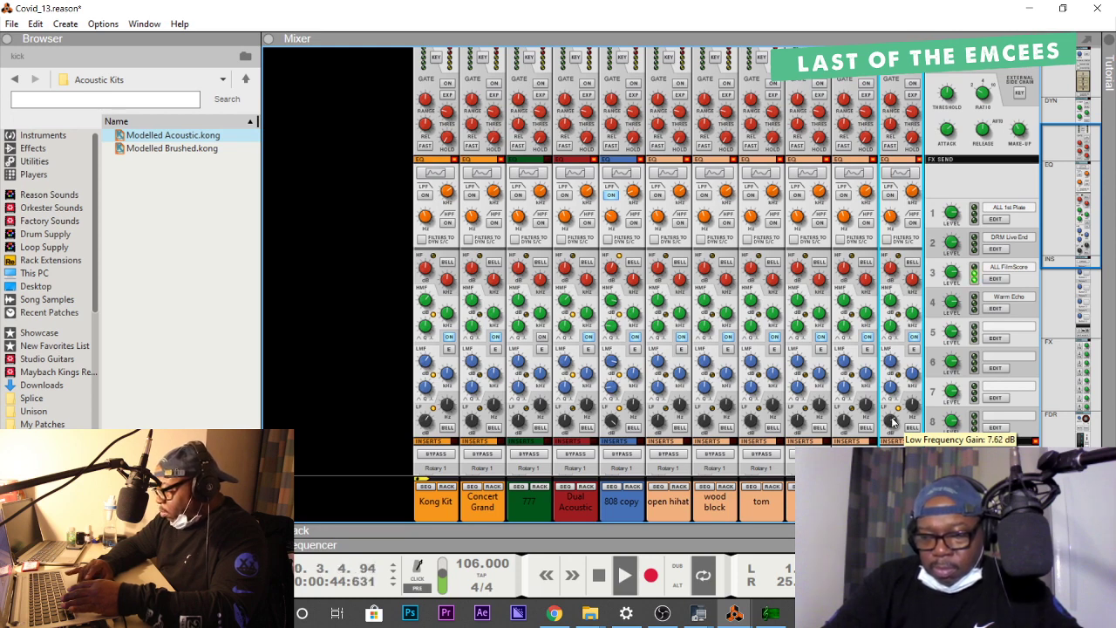
pyautogui.moveTo(893, 368); pyautogui.dragTo(893, 363)
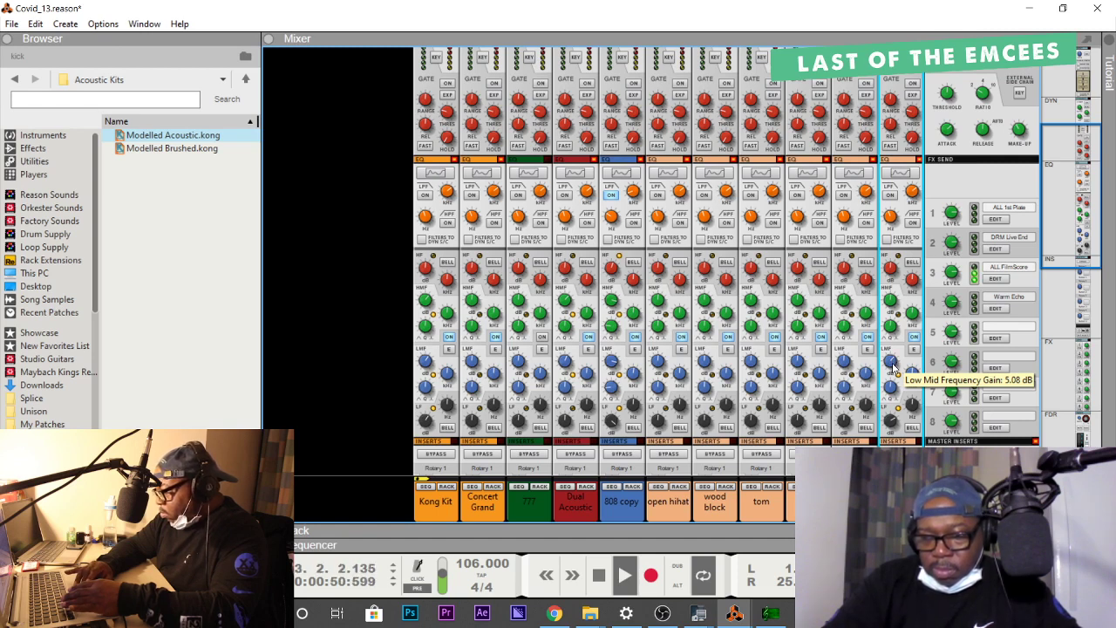
pyautogui.moveTo(893, 366); pyautogui.dragTo(893, 364)
pyautogui.moveTo(892, 427); pyautogui.dragTo(891, 424)
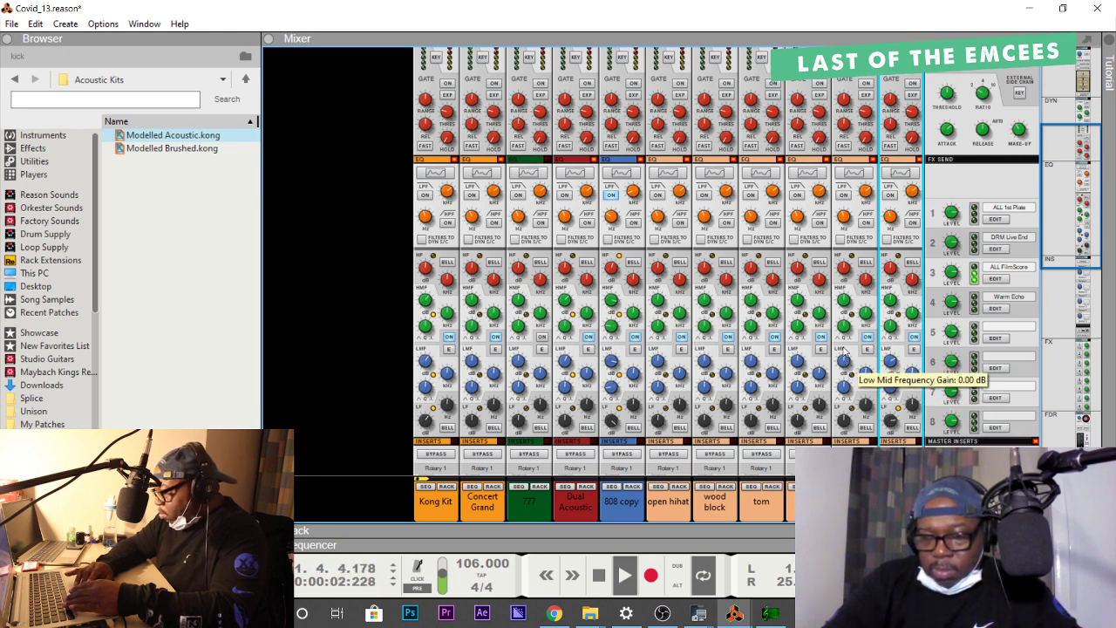
# Raise the snare channel's high mid frequency gain to about 8.9 dB and boost the hihat channel's high frequency gain.
pyautogui.moveTo(846, 304); pyautogui.dragTo(847, 302)
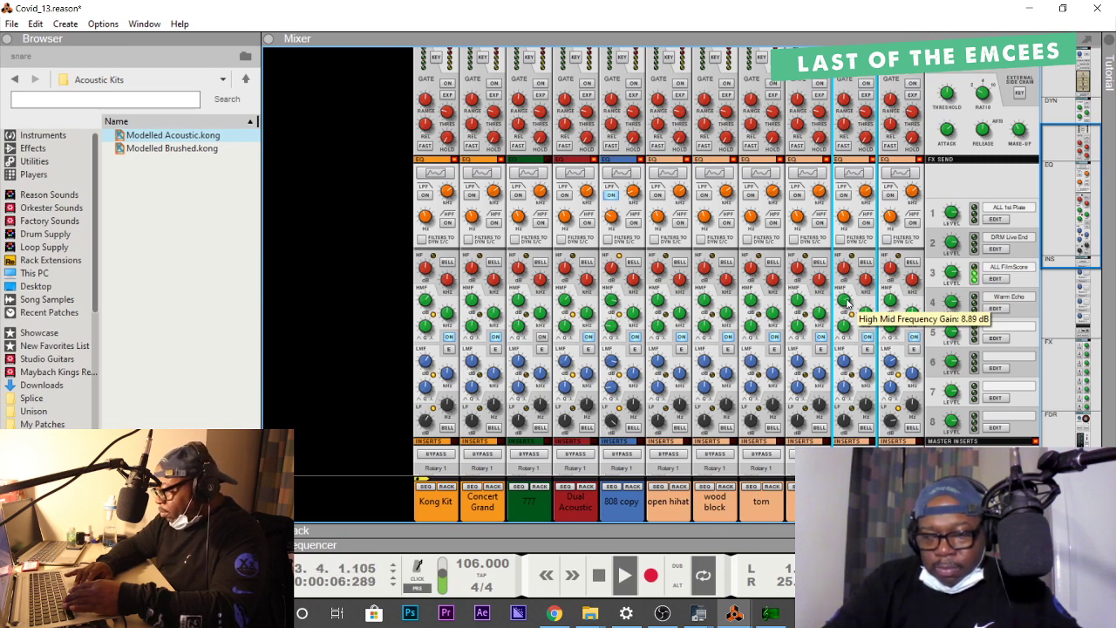
pyautogui.moveTo(848, 365)
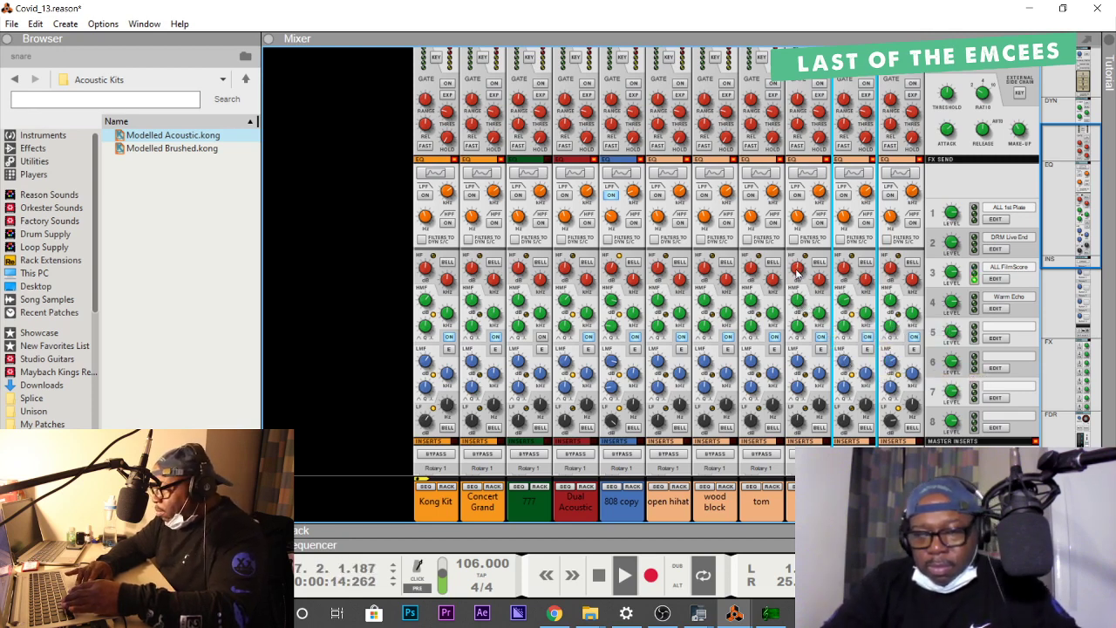
pyautogui.moveTo(796, 273); pyautogui.dragTo(800, 273)
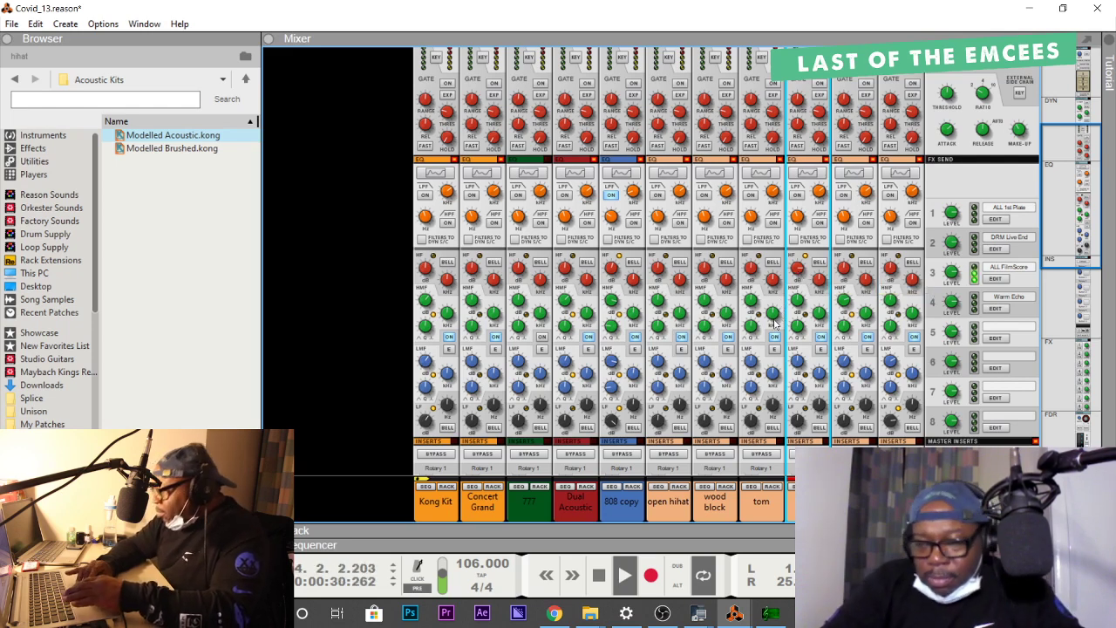
# Boost the tom channel's low mid and low frequency gains to about 8.25 dB each.
pyautogui.click(750, 362)
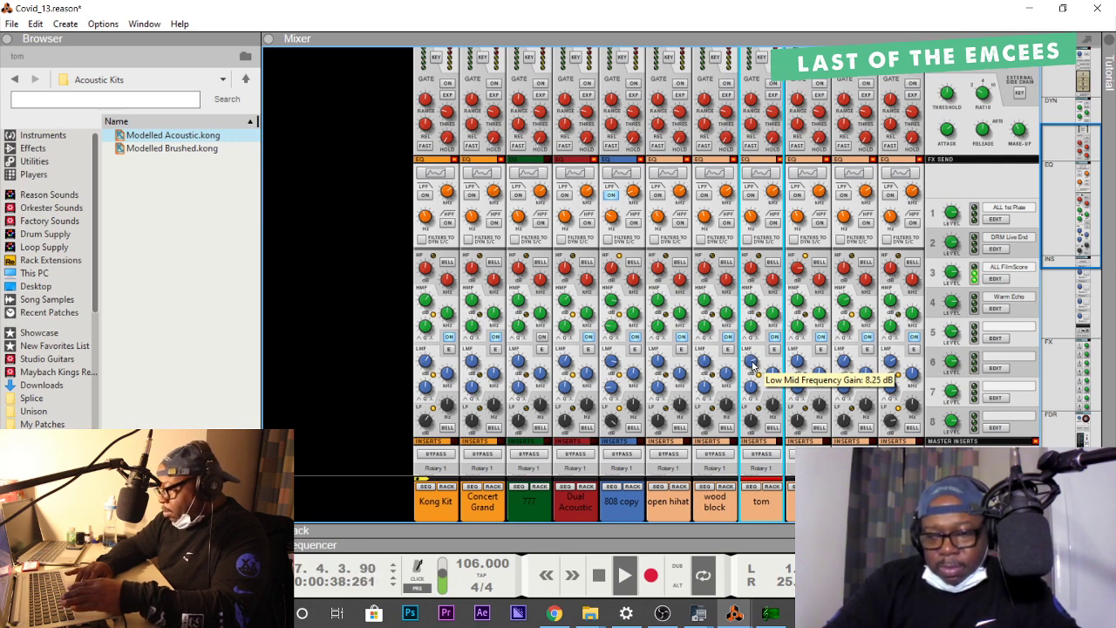
pyautogui.moveTo(753, 365); pyautogui.dragTo(753, 361)
pyautogui.moveTo(750, 419); pyautogui.dragTo(750, 417)
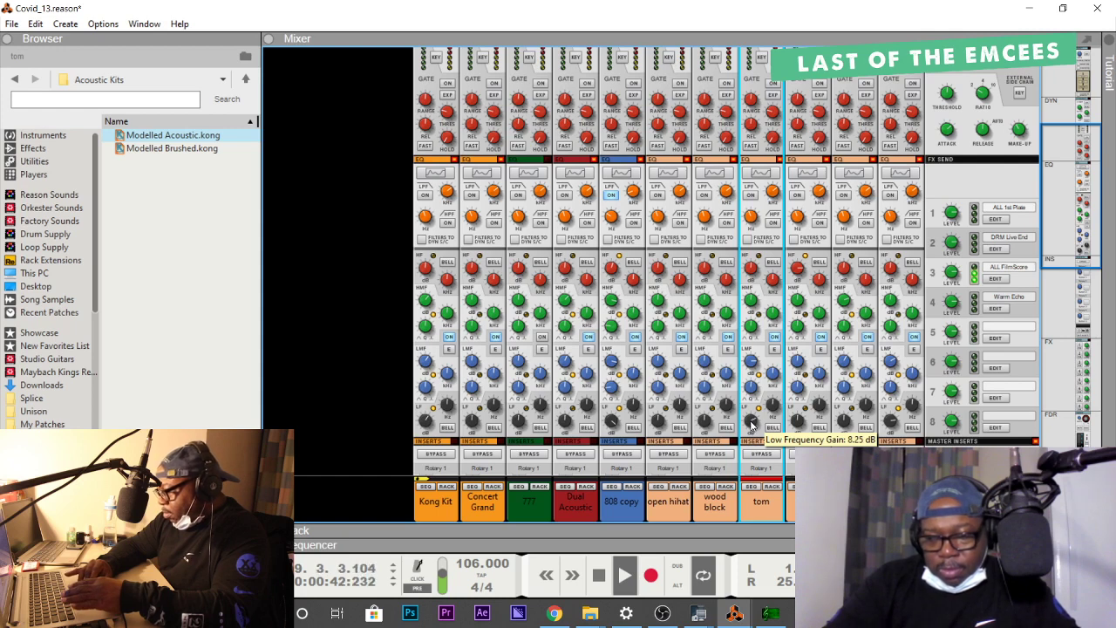
pyautogui.moveTo(752, 424); pyautogui.dragTo(752, 422)
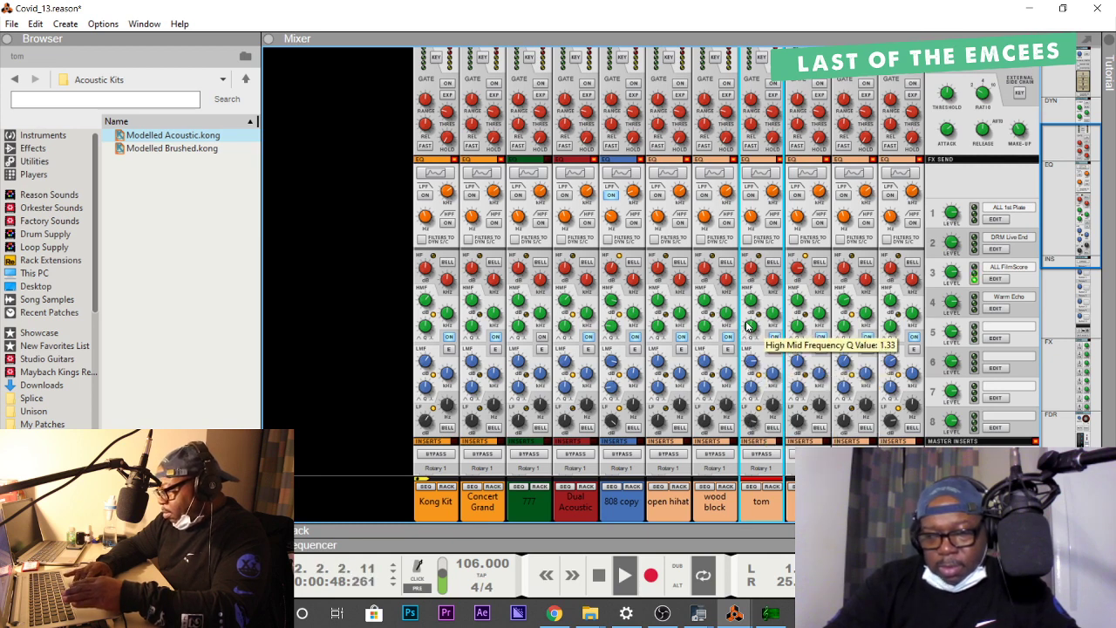
# Adjust the tom channel's high-mid gain and boost the wood block's EQ, with low-mid gain at 3.81 dB and high-mid gain at 6.35 dB.
pyautogui.moveTo(752, 302); pyautogui.dragTo(752, 302)
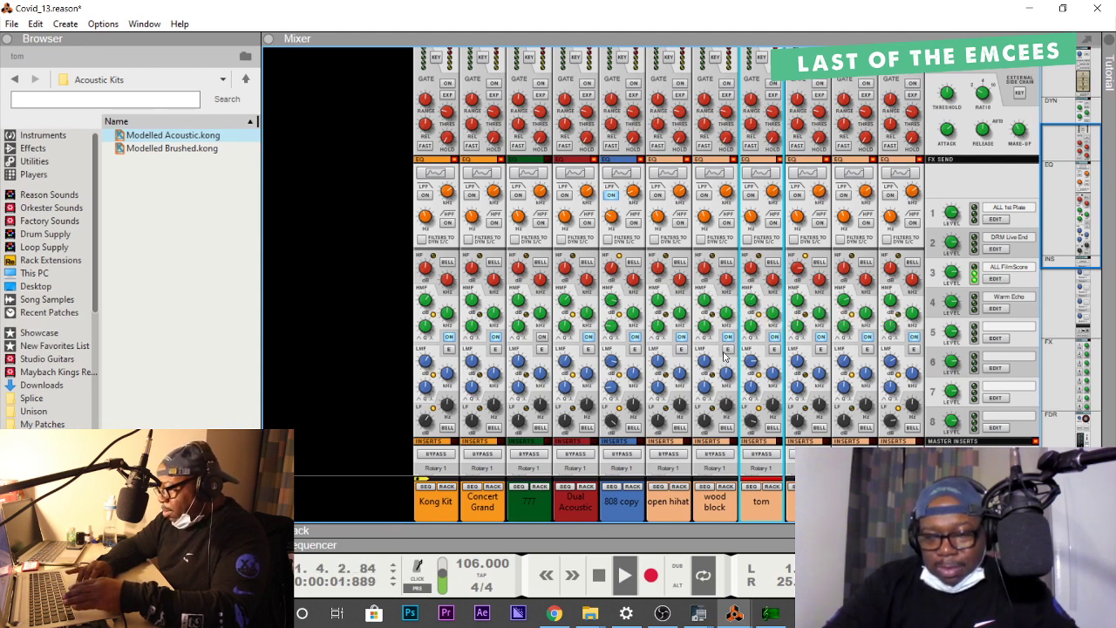
pyautogui.click(706, 302)
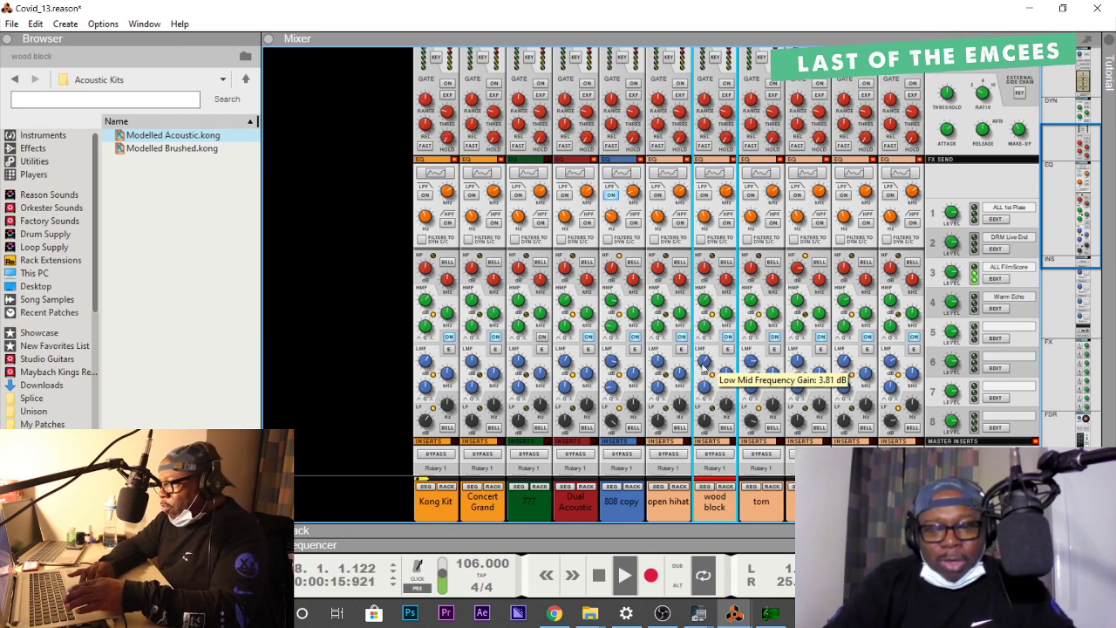
pyautogui.moveTo(707, 370); pyautogui.dragTo(704, 364)
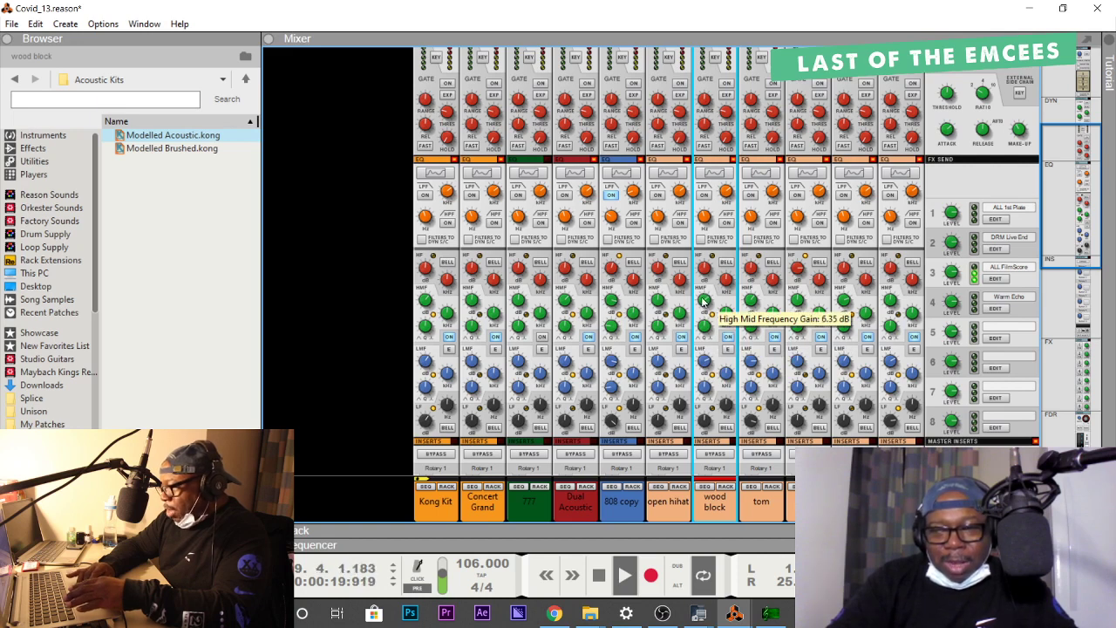
pyautogui.moveTo(705, 308); pyautogui.dragTo(707, 270)
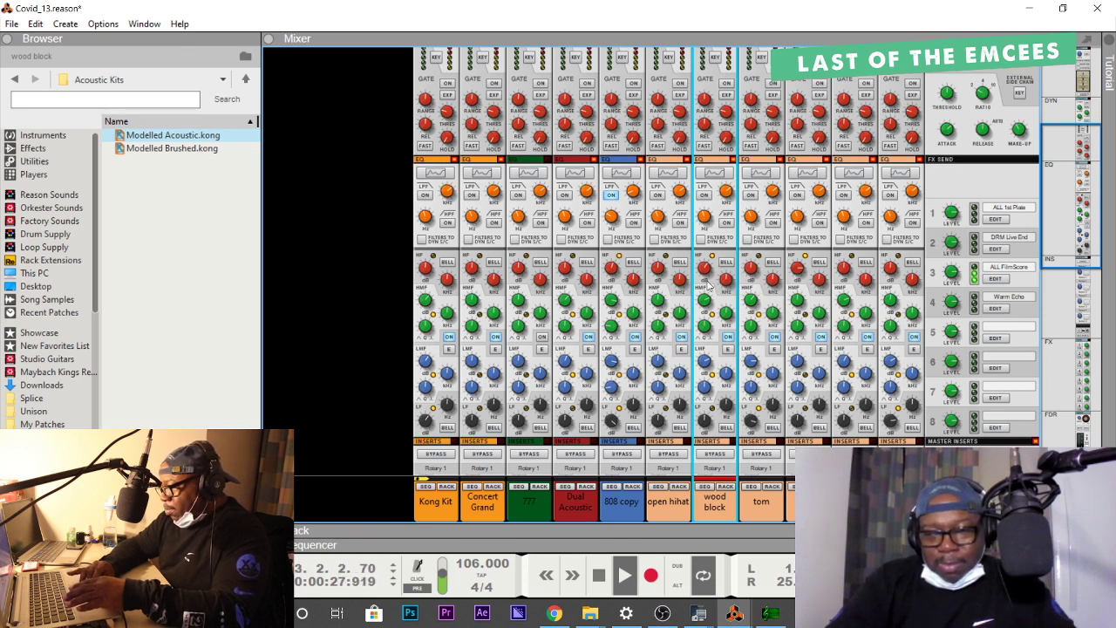
pyautogui.scroll(3, 706, 273)
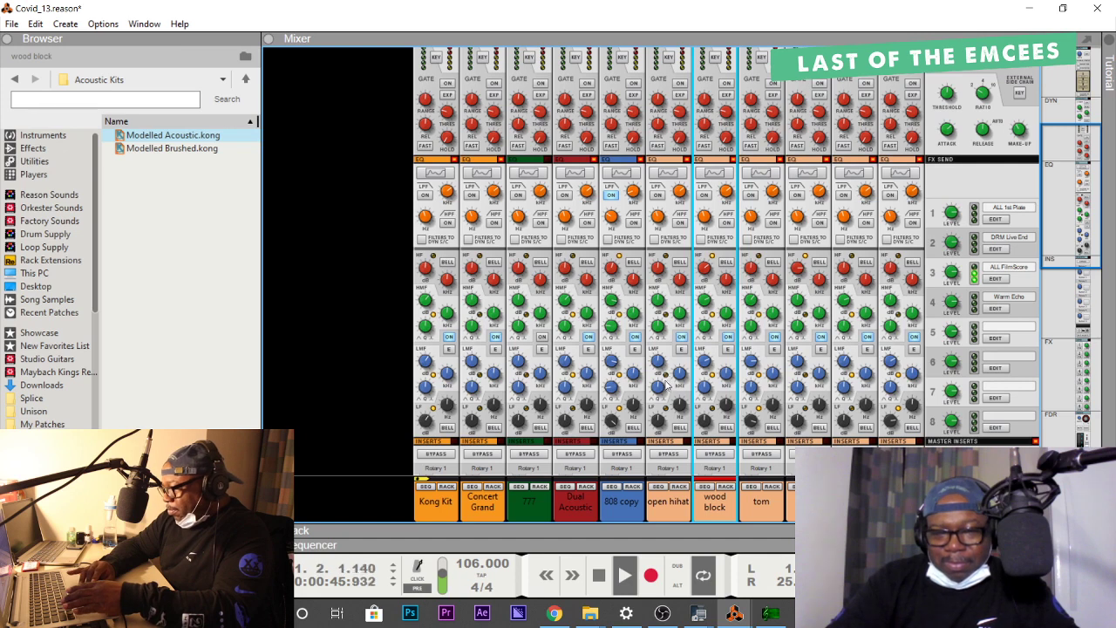
# Restart playback and boost the open hihat's EQ: high-mid gain 5.08 dB, high-frequency gain 3.17 dB and low-mid gain 3.81 dB.
pyautogui.press('space')
pyautogui.hotkey('shift', 'Return')
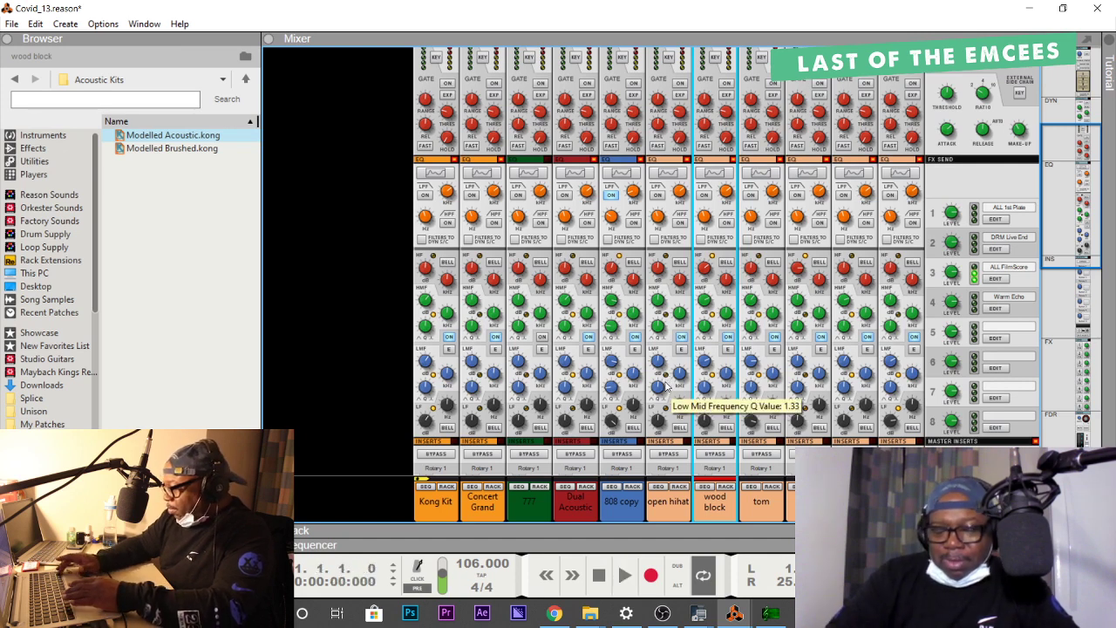
pyautogui.press('space')
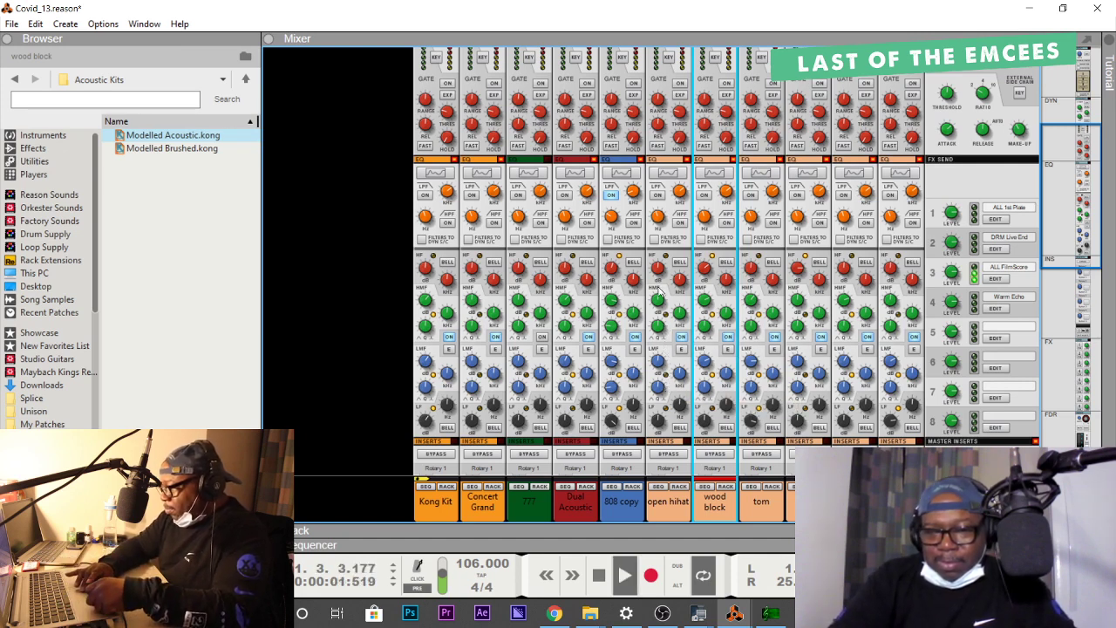
pyautogui.click(658, 302)
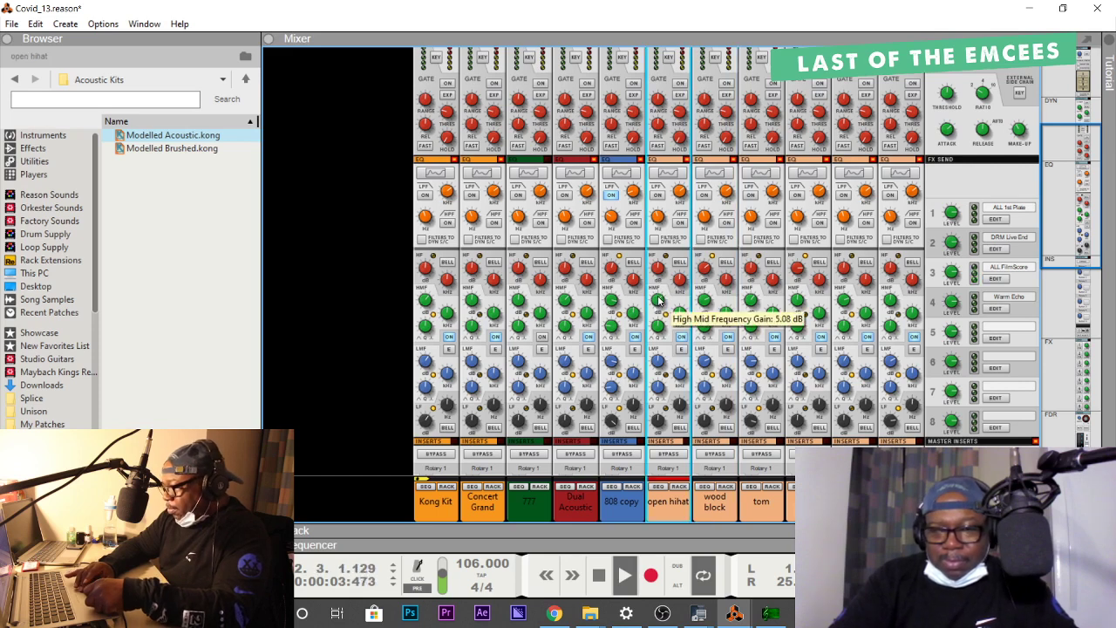
pyautogui.moveTo(659, 310); pyautogui.dragTo(658, 305)
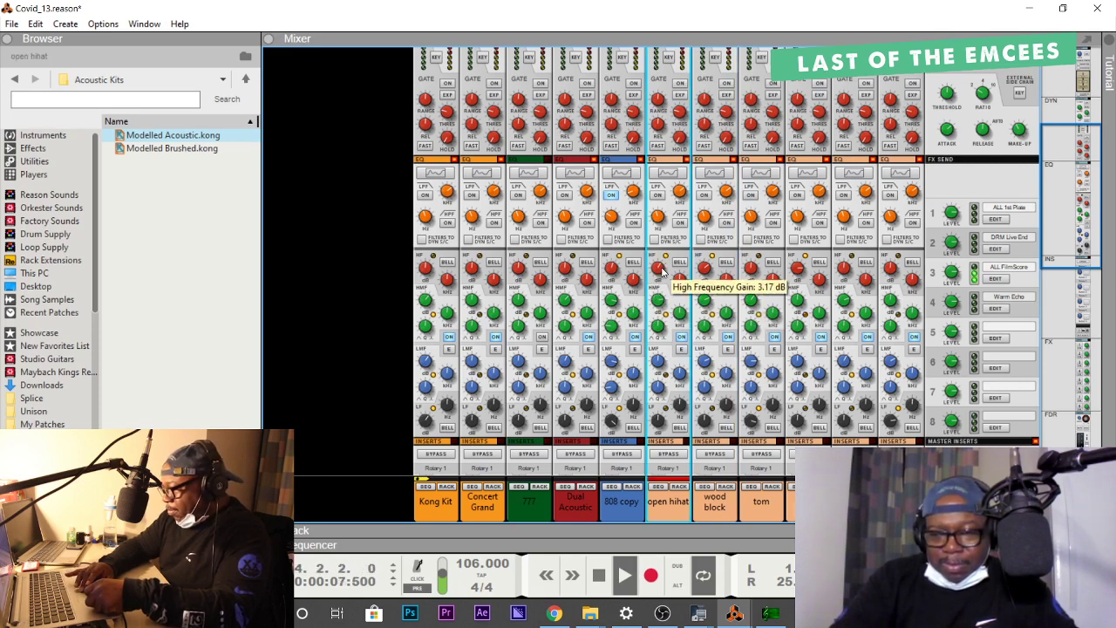
pyautogui.moveTo(658, 368); pyautogui.dragTo(657, 360)
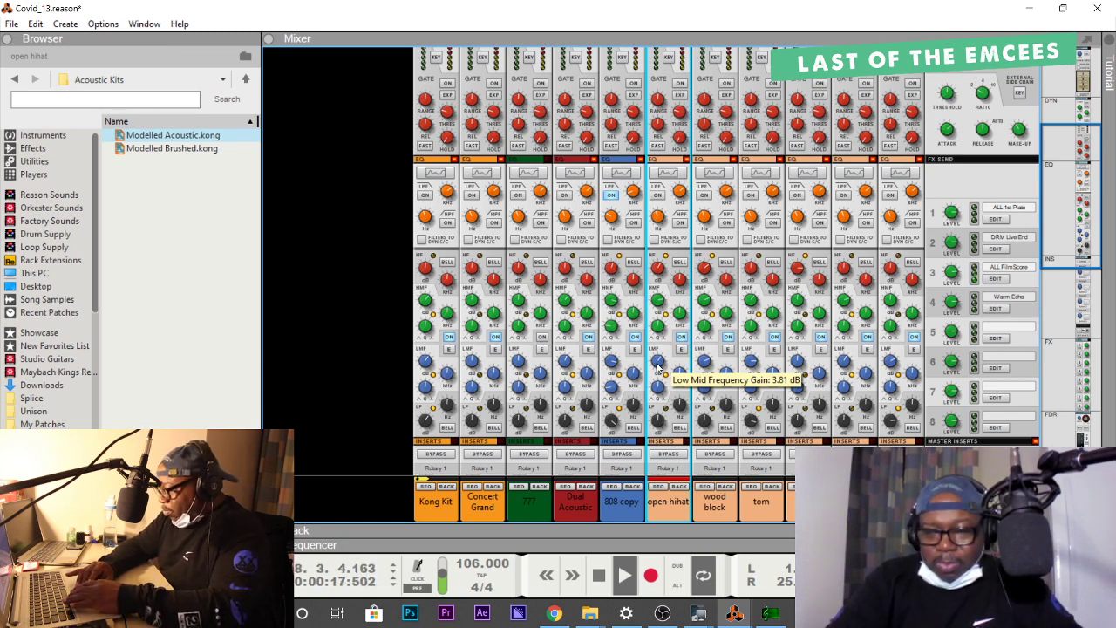
# Open the sequencer, solo the Concert Grand Piano track and audition it with the drums from the song start.
pyautogui.click(694, 547)
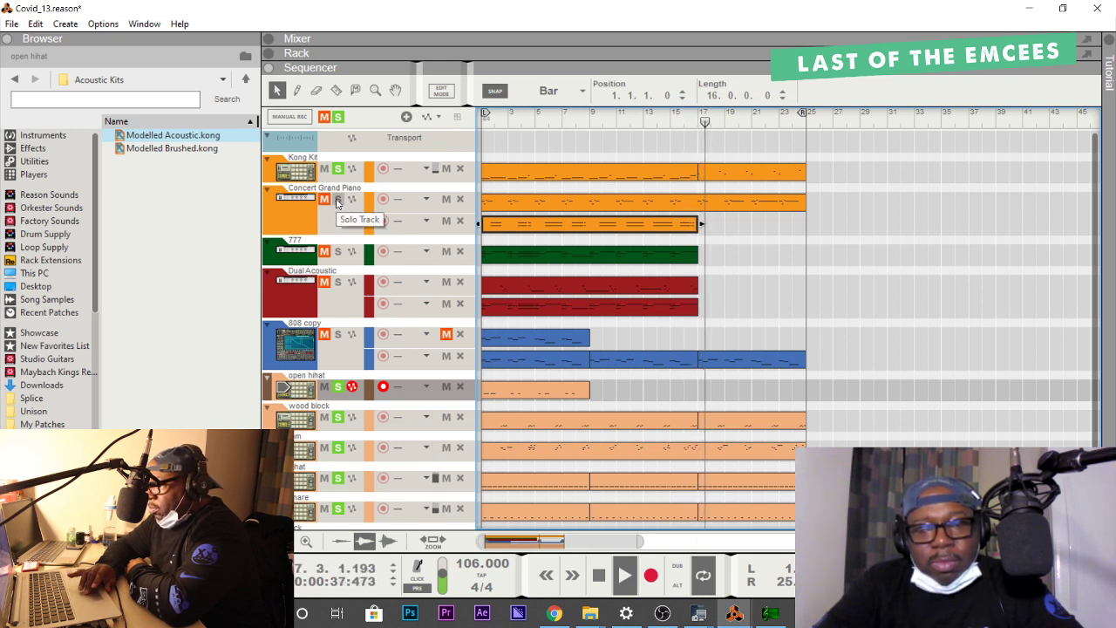
pyautogui.press('space')
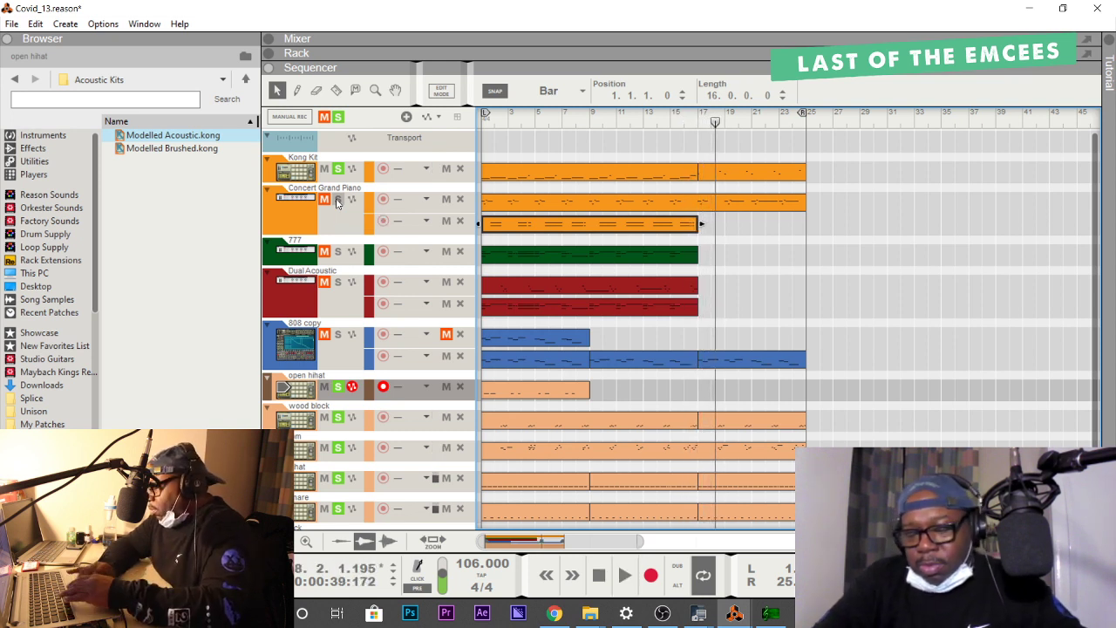
pyautogui.click(338, 200)
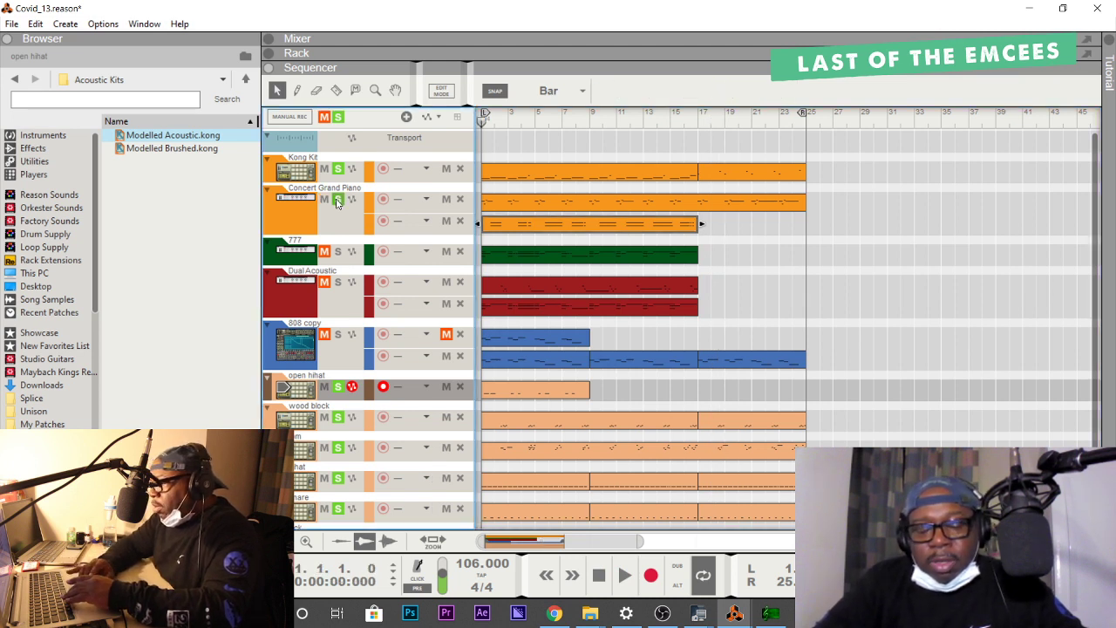
pyautogui.press('space')
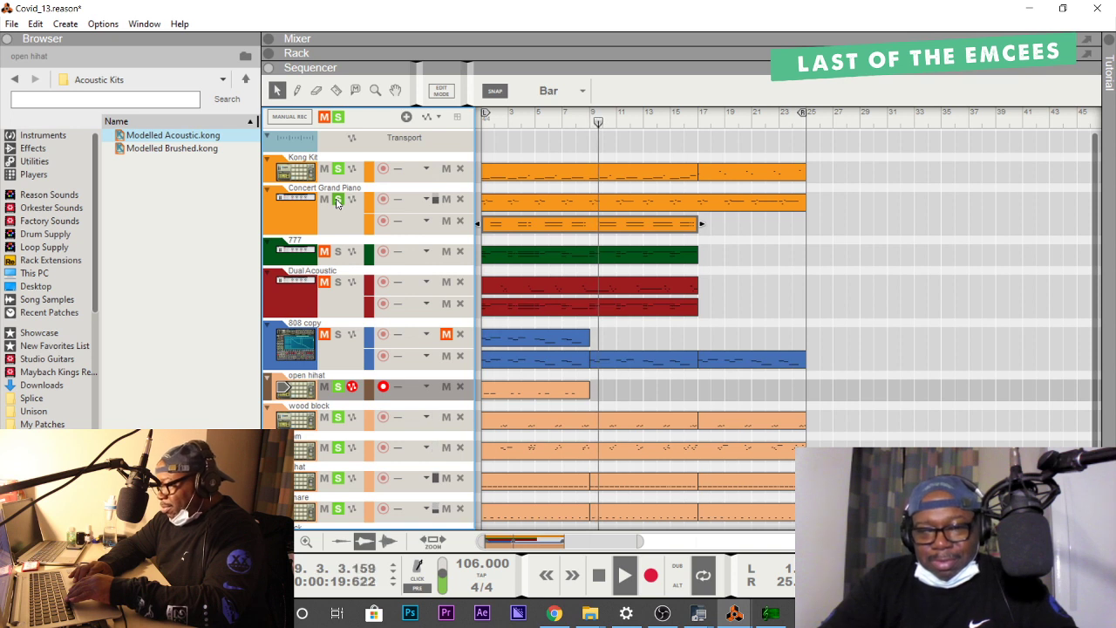
pyautogui.press('space')
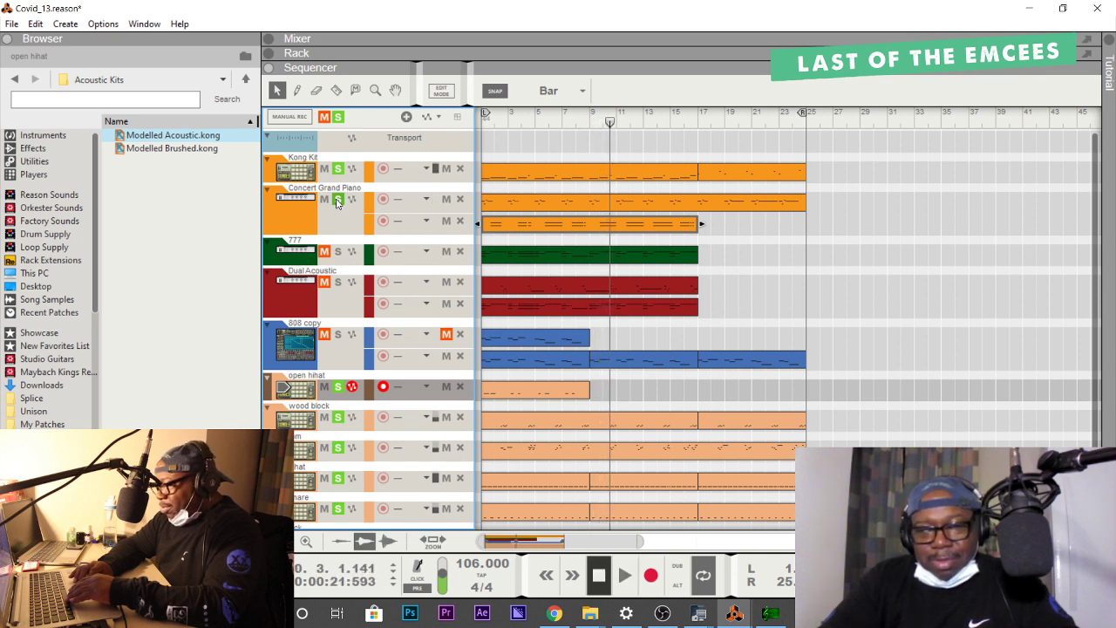
# Return to the song start and split the clips on both Concert Grand Piano lanes at bar 9.
pyautogui.press('Home')
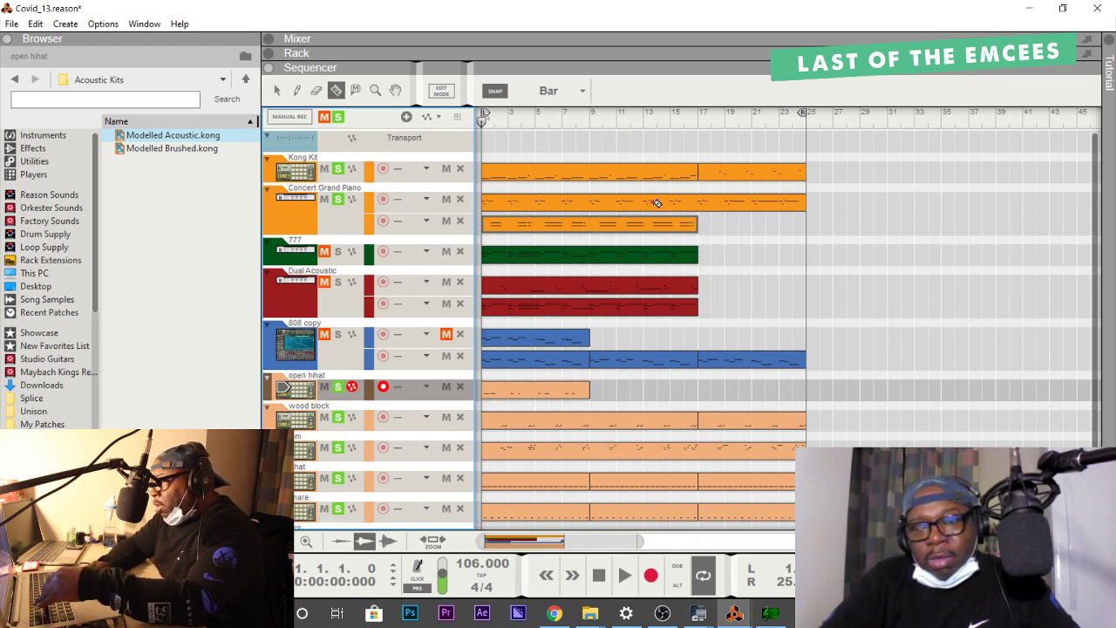
pyautogui.click(592, 203)
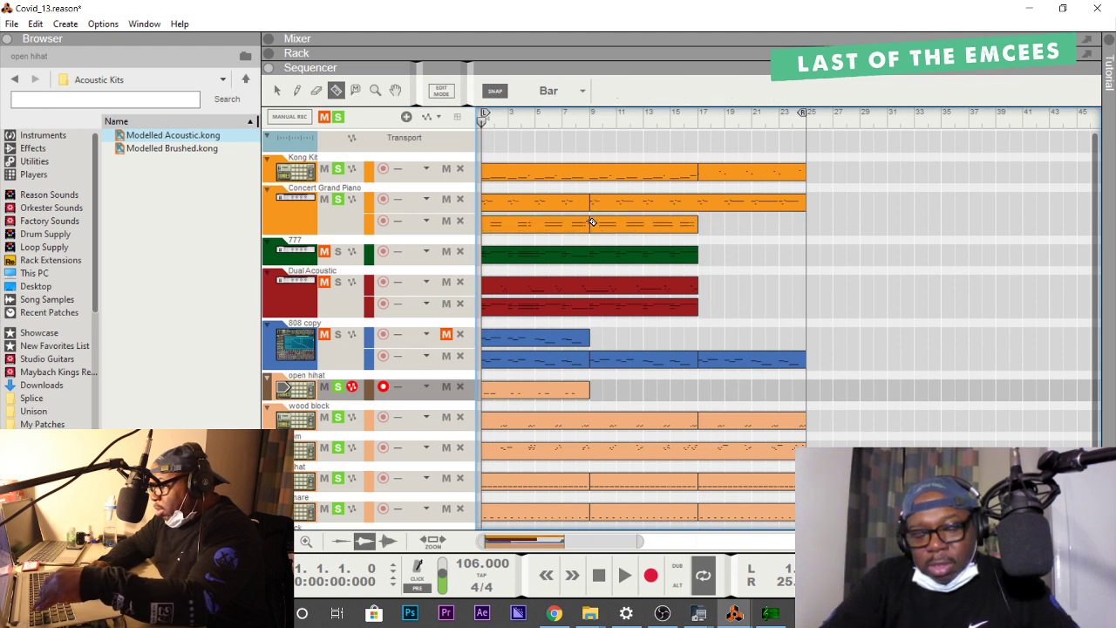
pyautogui.press('q')
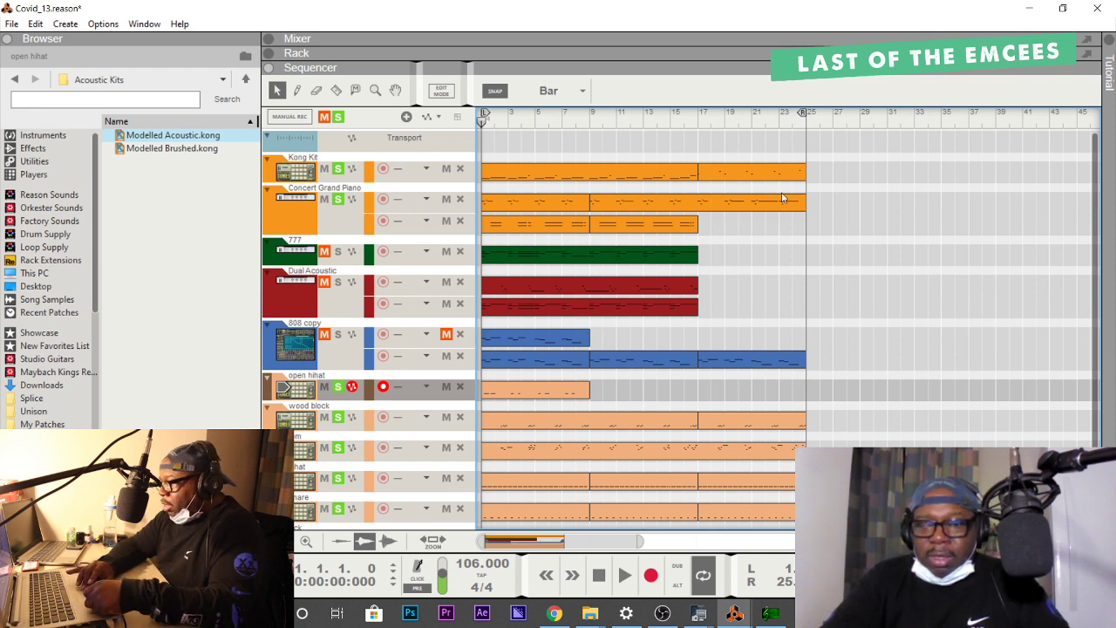
# Mute the lower piano lane's clip at bar 9 and trim the upper lane's second clip to start at bar 17.
pyautogui.rightClick(638, 229)
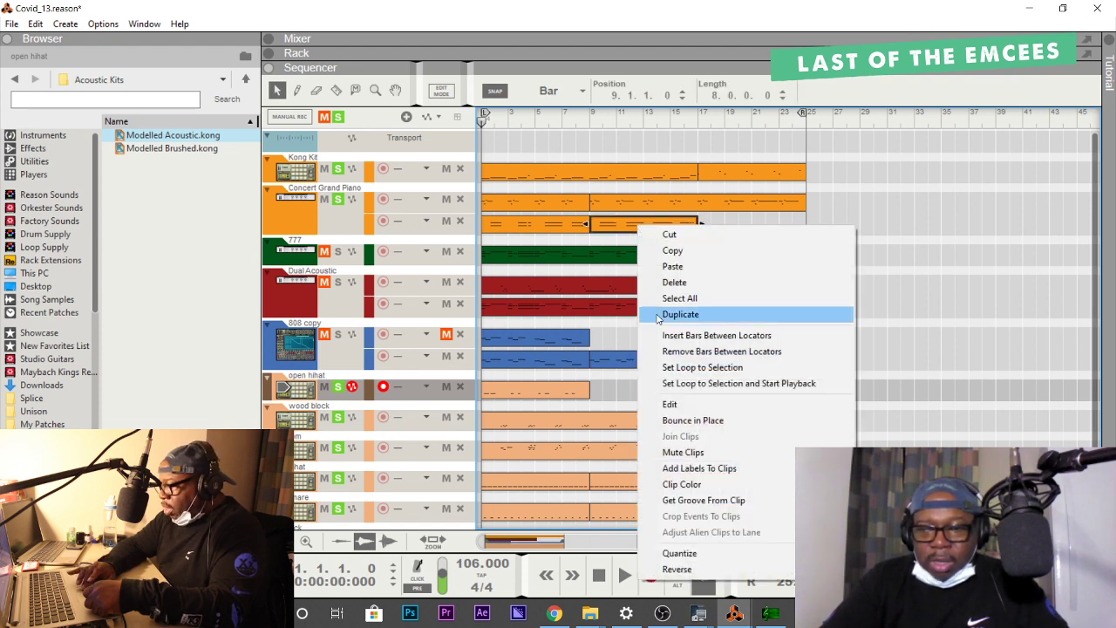
pyautogui.click(683, 453)
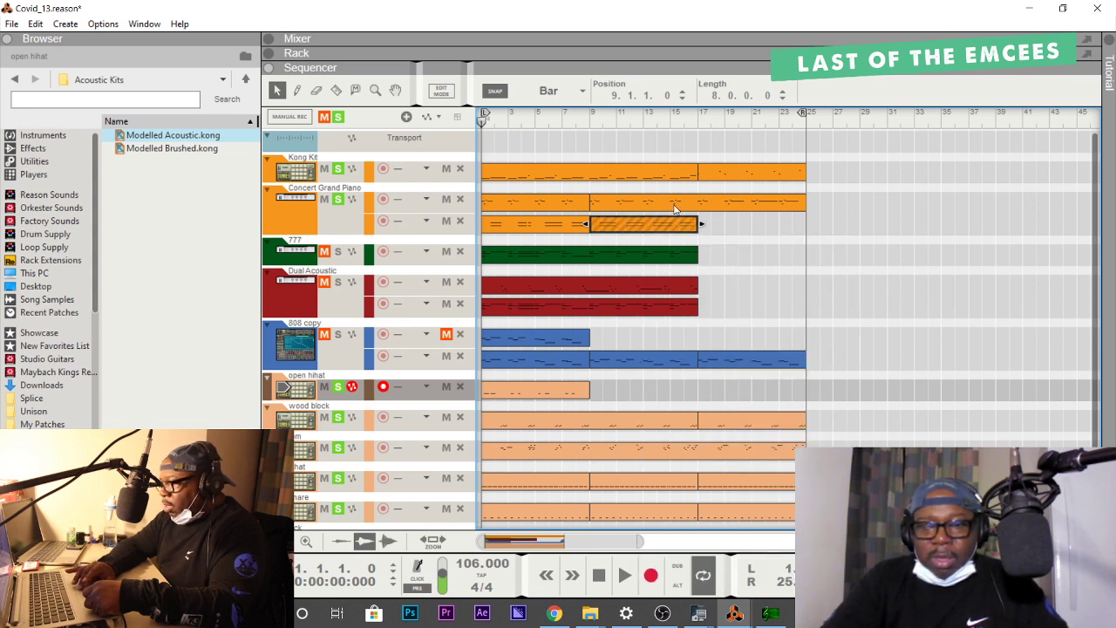
pyautogui.click(602, 204)
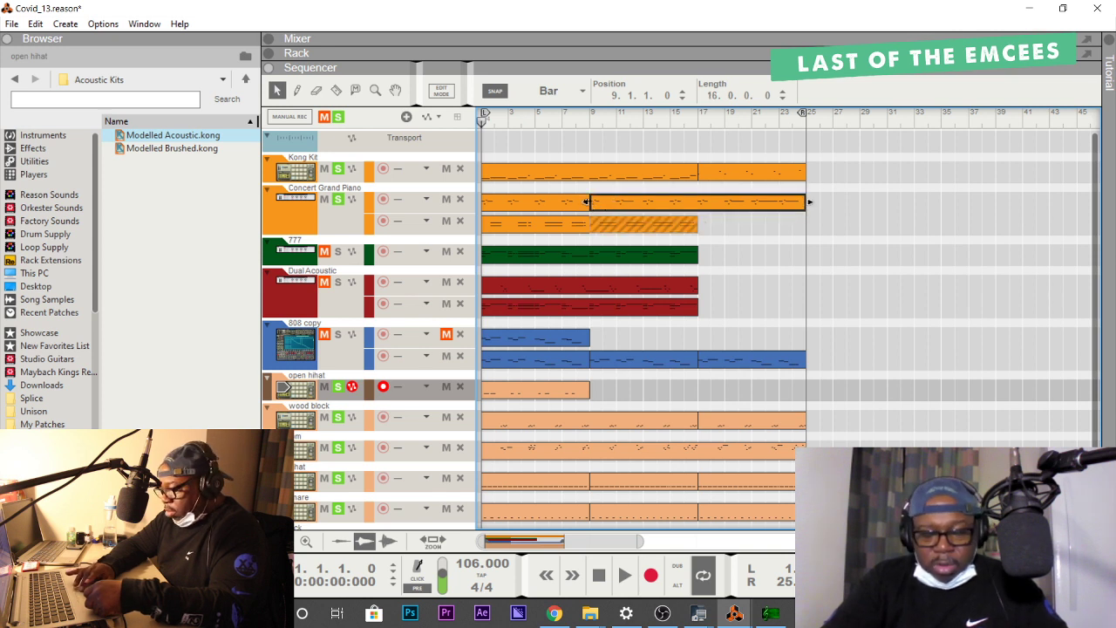
pyautogui.moveTo(587, 202); pyautogui.dragTo(647, 202)
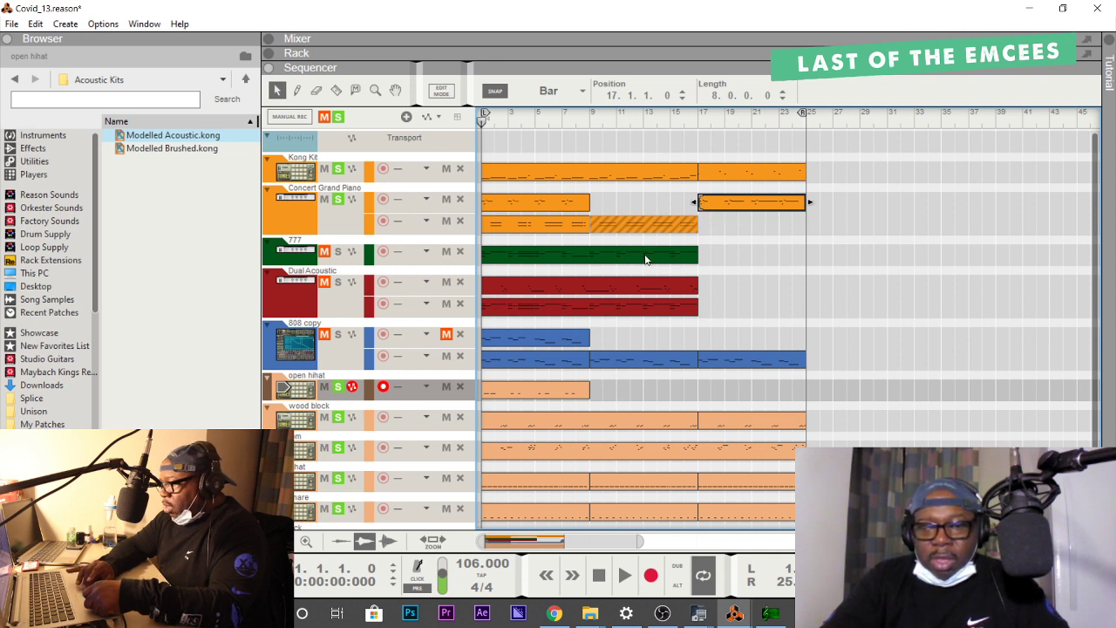
# Solo and audition the 777 track, and shorten its clip to 4 bars.
pyautogui.click(339, 252)
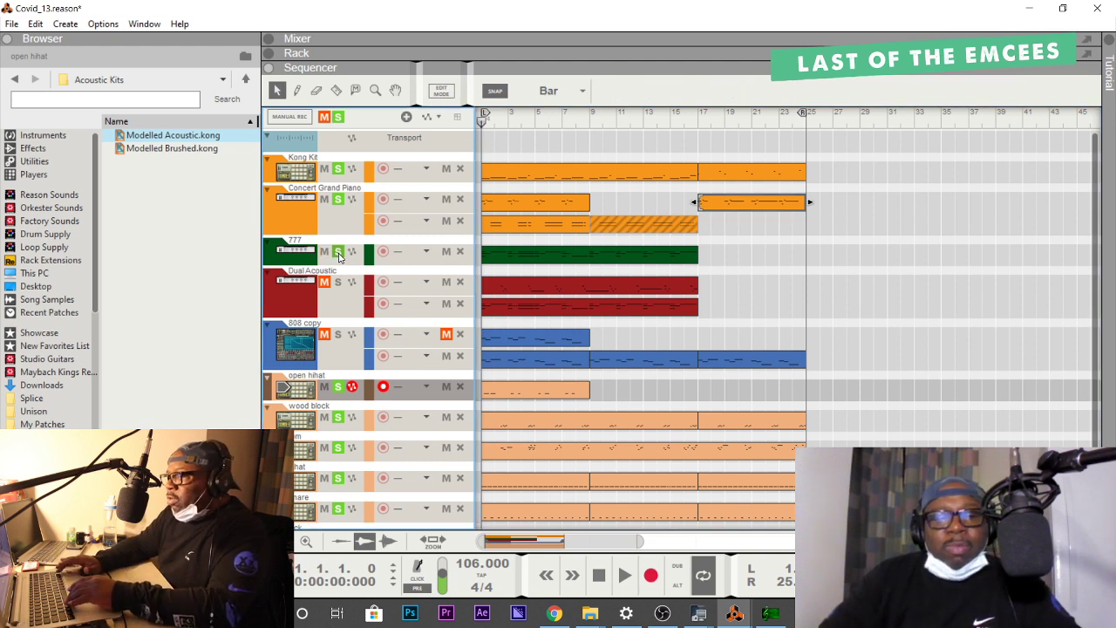
pyautogui.press('space')
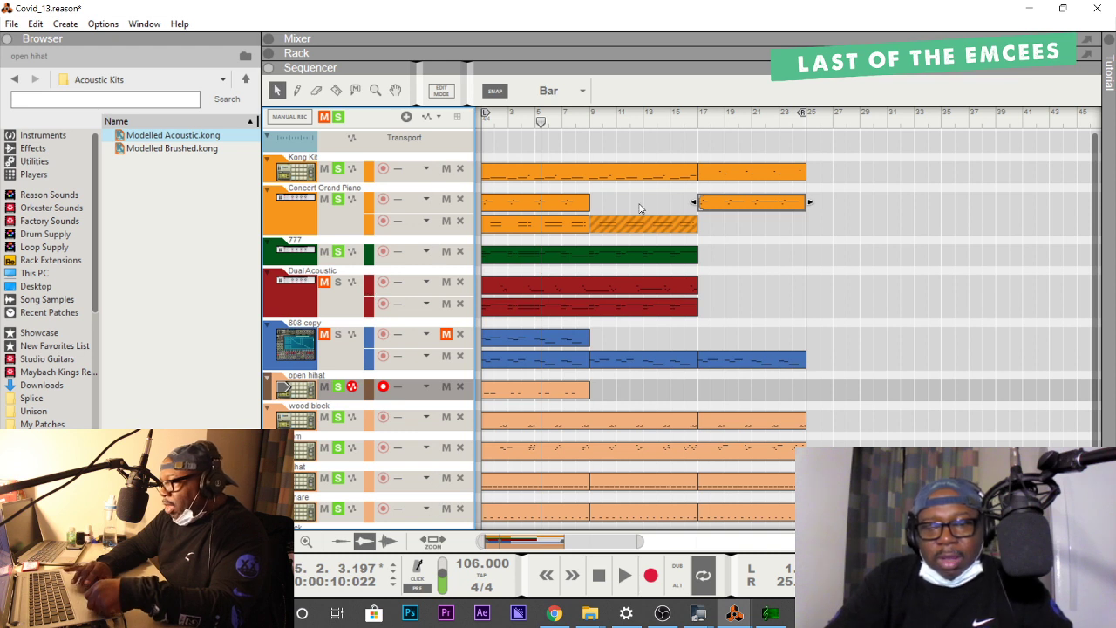
pyautogui.click(655, 253)
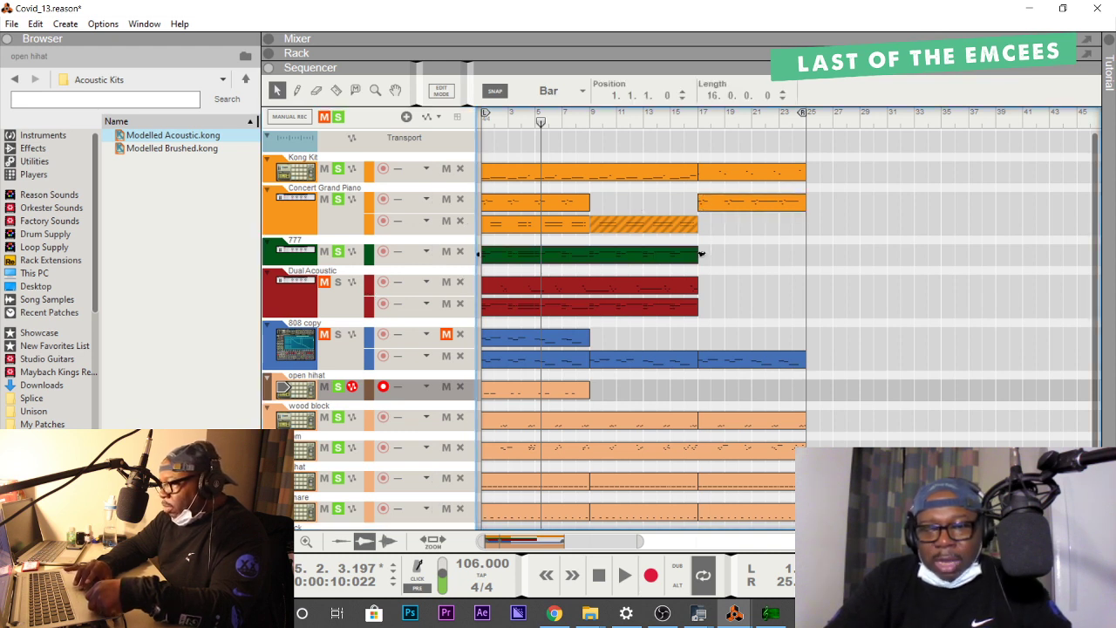
pyautogui.moveTo(701, 253); pyautogui.dragTo(564, 241)
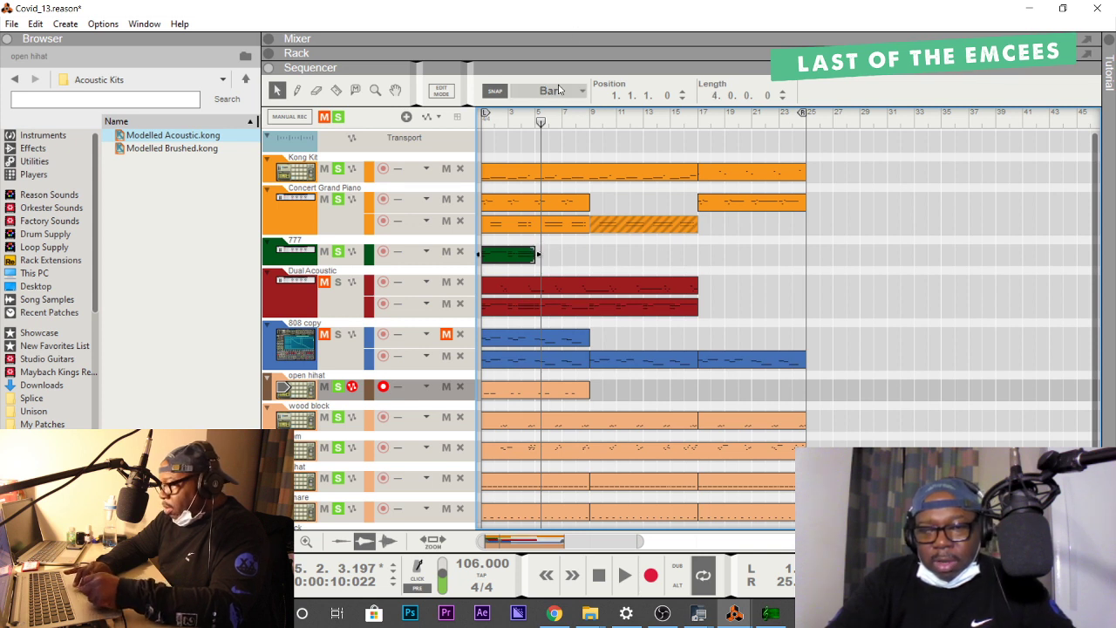
# Duplicate the 4-bar 777 clip five times, starting at bar 5, to fill the track up to bar 25.
pyautogui.click(536, 114)
pyautogui.hotkey('ctrl', 'd')
pyautogui.hotkey('ctrl', 'd')
pyautogui.hotkey('ctrl', 'd')
pyautogui.hotkey('ctrl', 'd')
pyautogui.hotkey('ctrl', 'd')
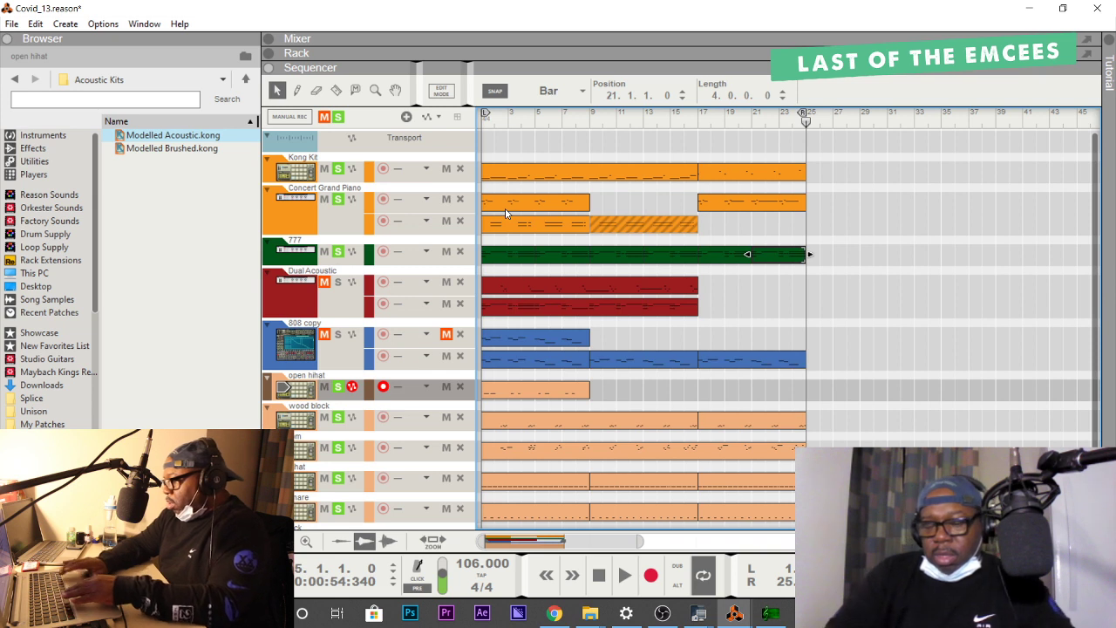
# Play the arrangement from the start to hear the piano and 777 parts together, and return to the beginning.
pyautogui.press('Home')
pyautogui.press('space')
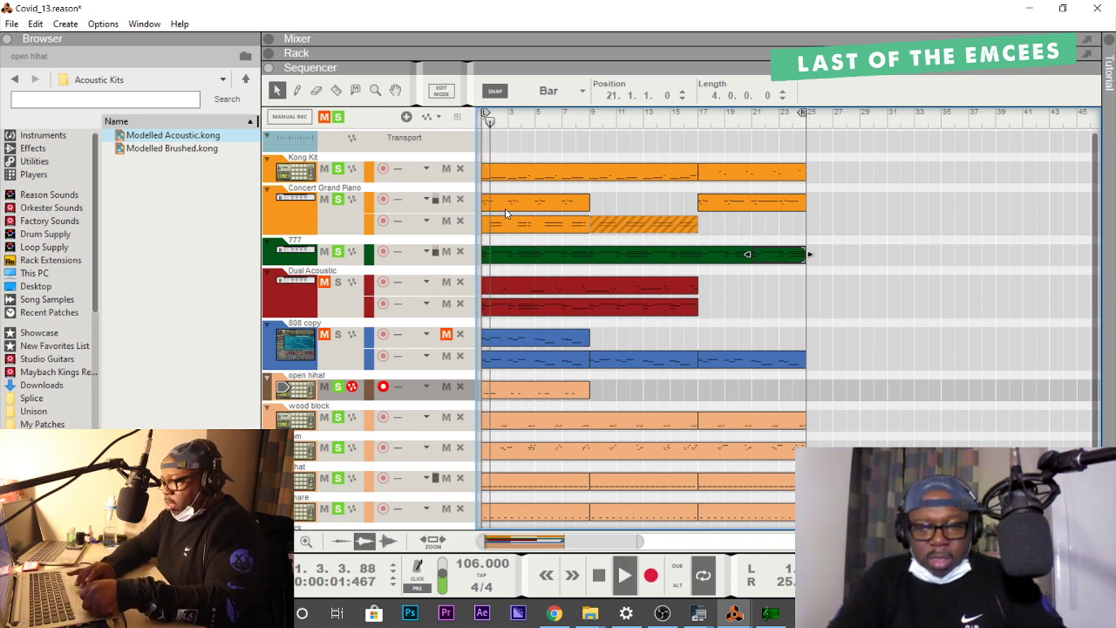
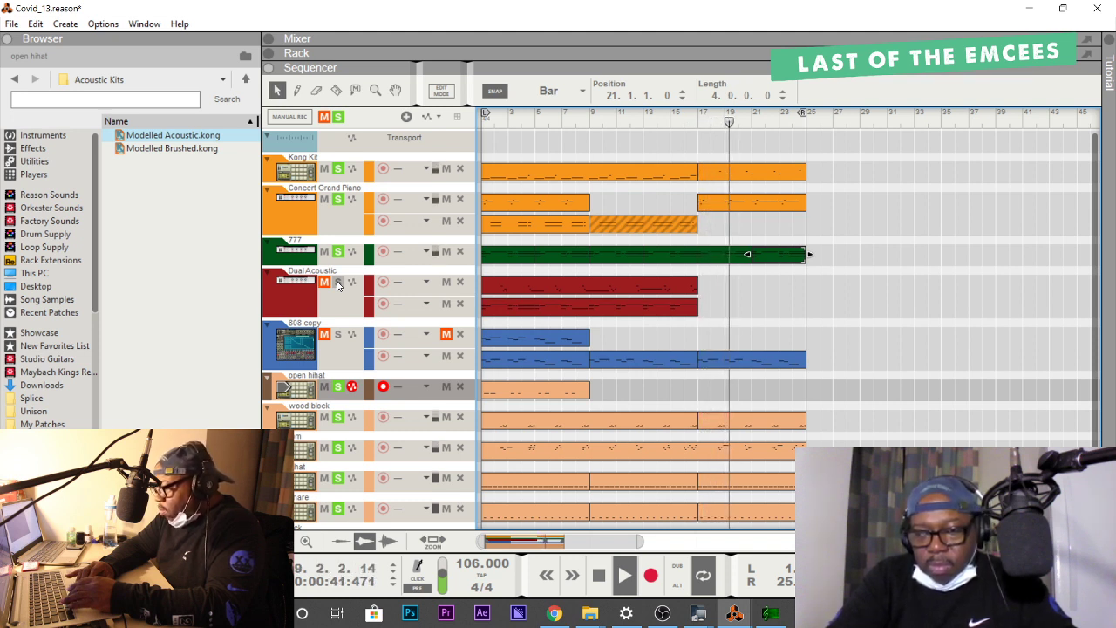
pyautogui.press('space')
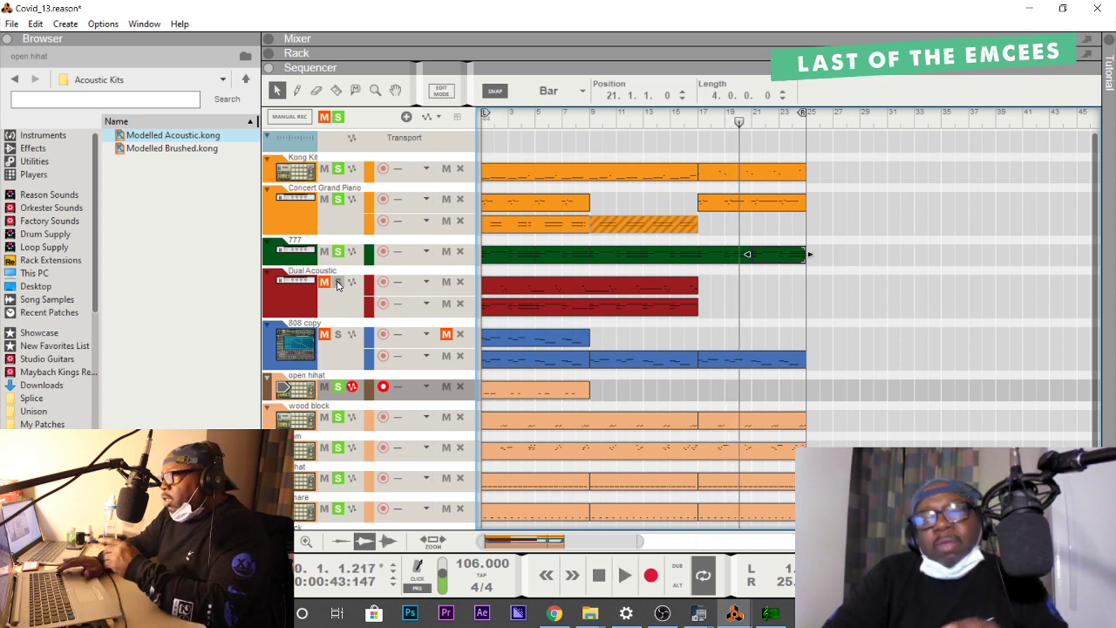
pyautogui.press('Home')
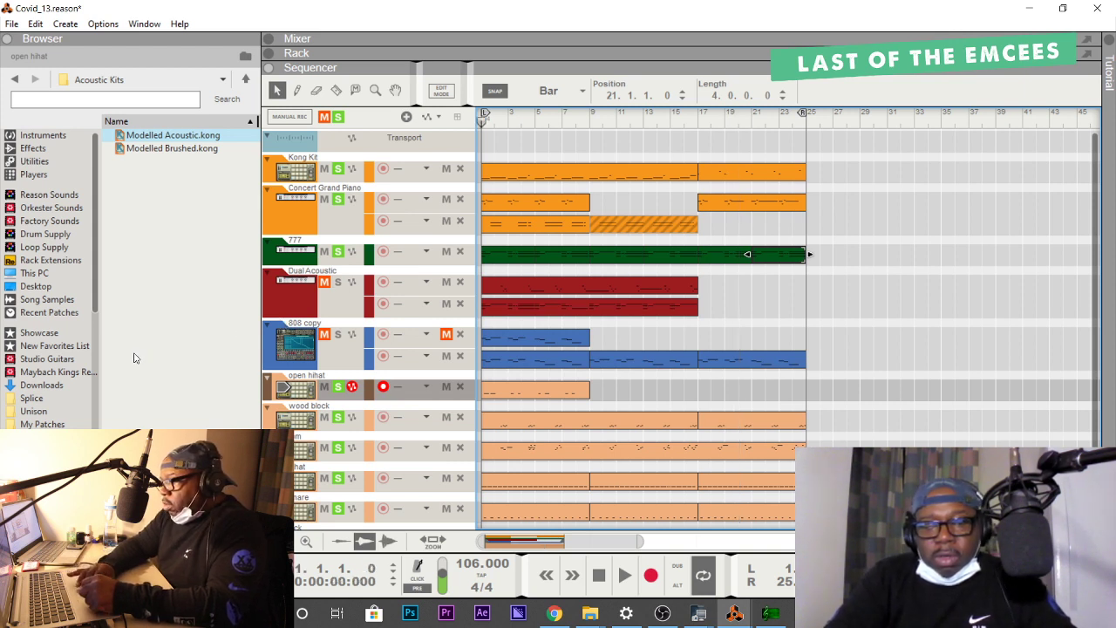
# Solo the Dual Acoustic track and play the song from the start with the mixer open.
pyautogui.click(326, 283)
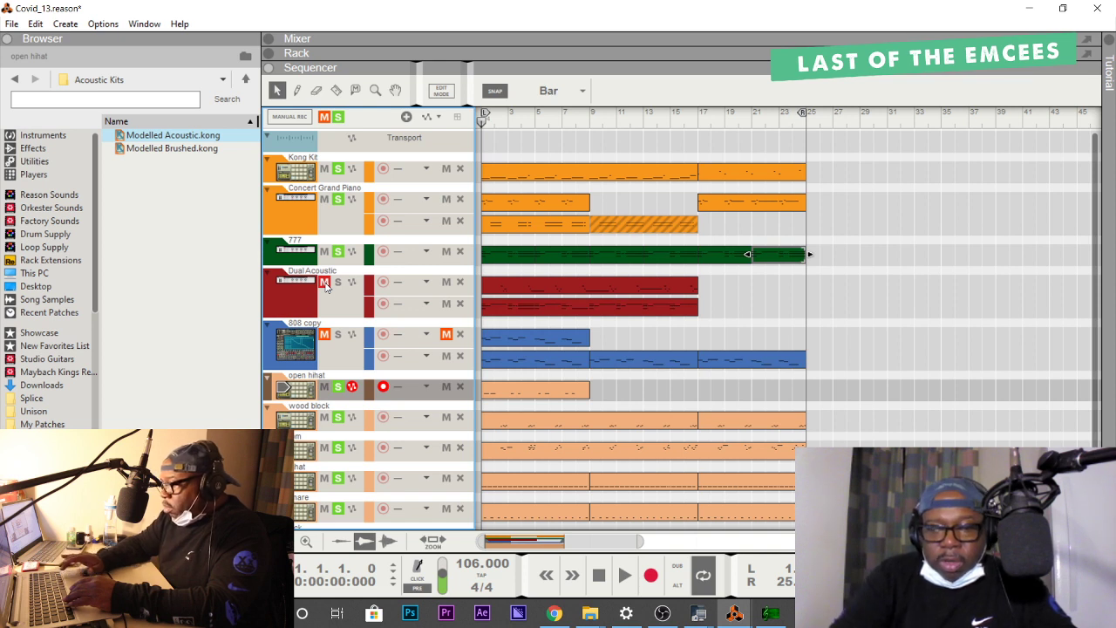
pyautogui.click(338, 284)
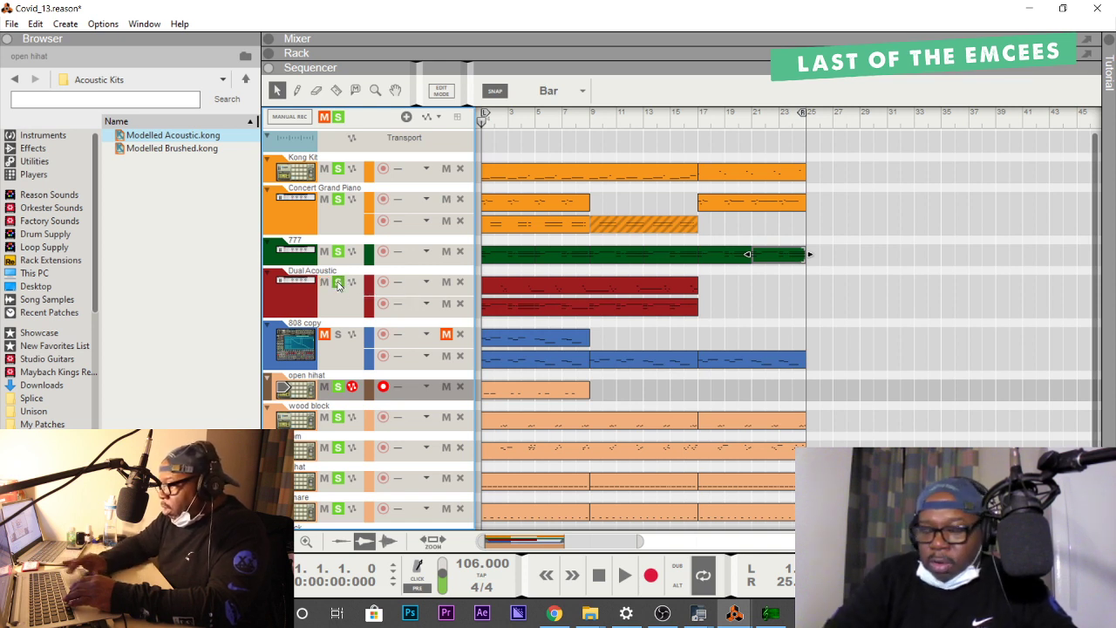
pyautogui.press('space')
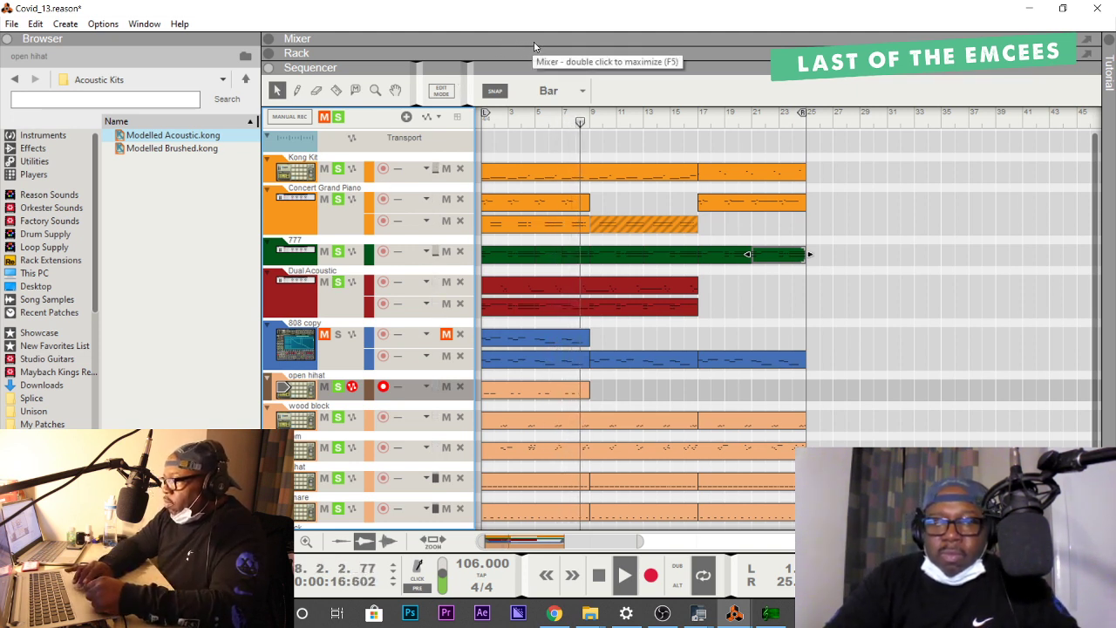
pyautogui.doubleClick(578, 47)
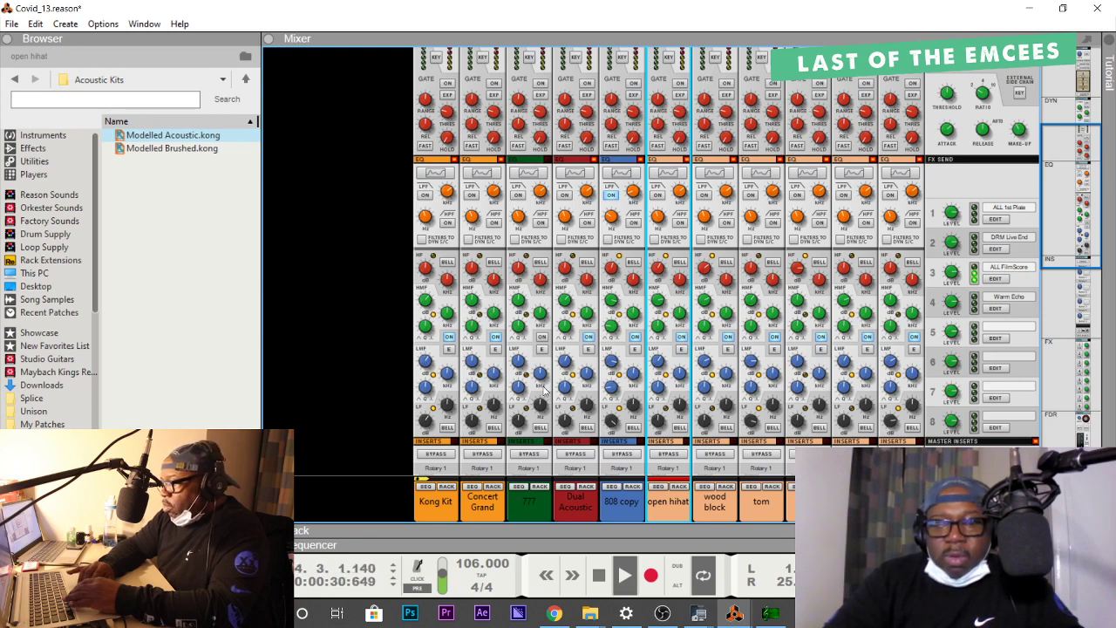
# Raise the low mid frequency gain on the Dual Acoustic channel to 8.25 dB, and play the song from the start.
pyautogui.click(566, 302)
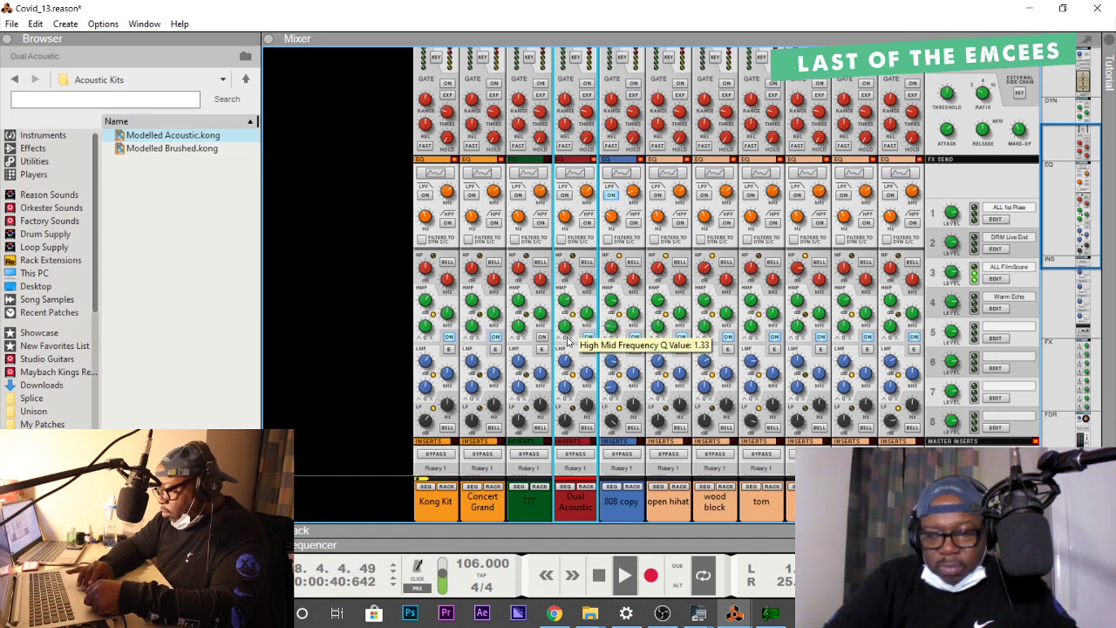
pyautogui.press('space')
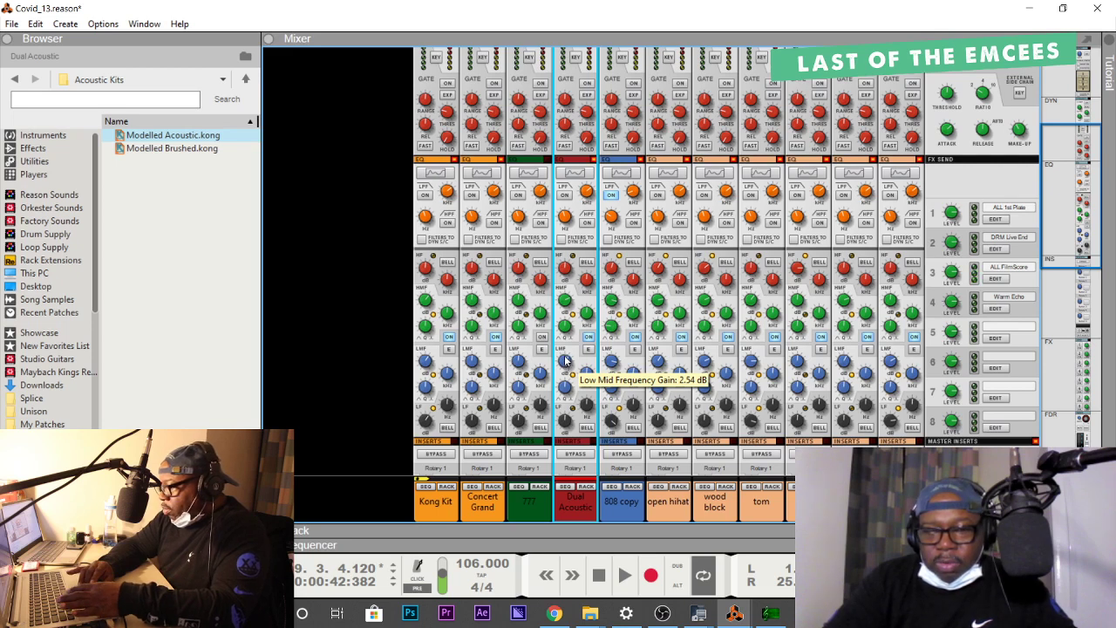
pyautogui.scroll(2, 566, 359)
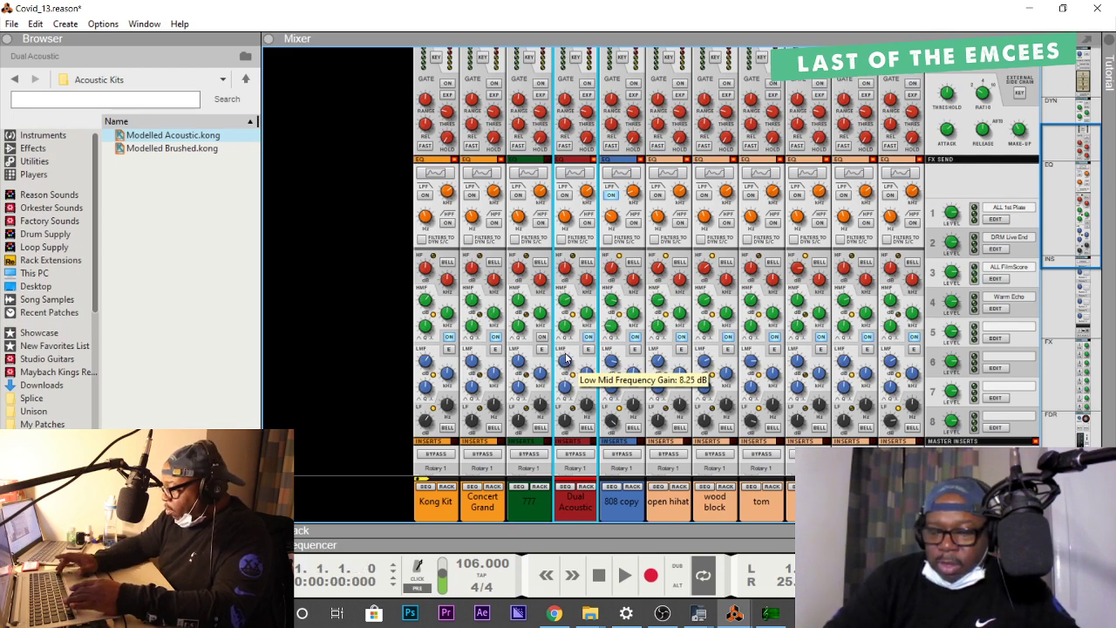
pyautogui.press('space')
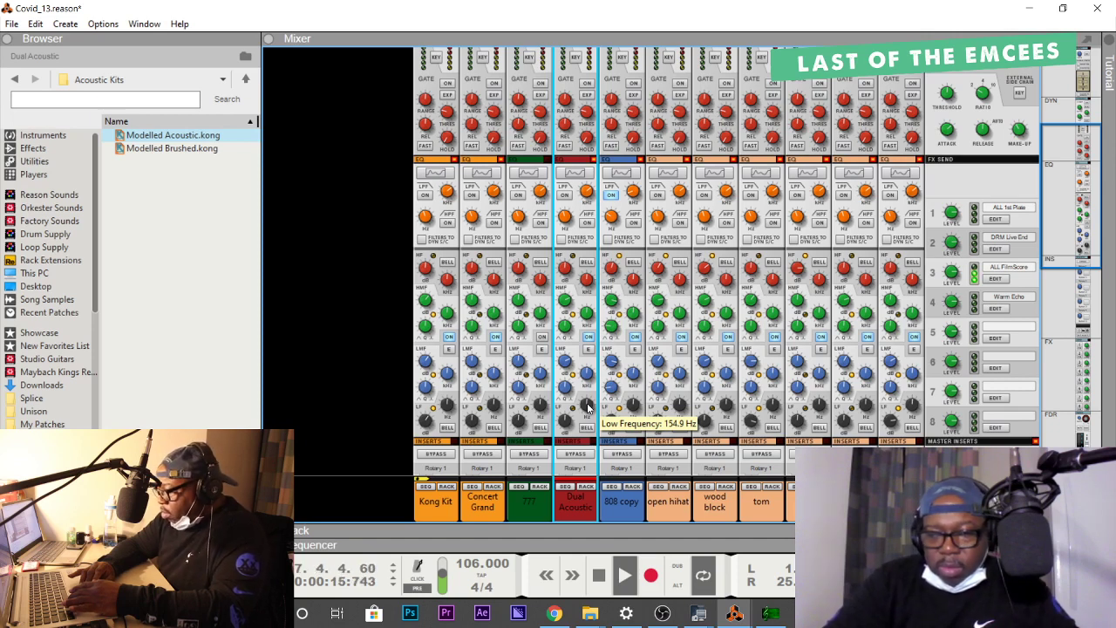
# Find the Dual Acoustic device in the rack and add a Softube Amp effect to it.
pyautogui.doubleClick(598, 527)
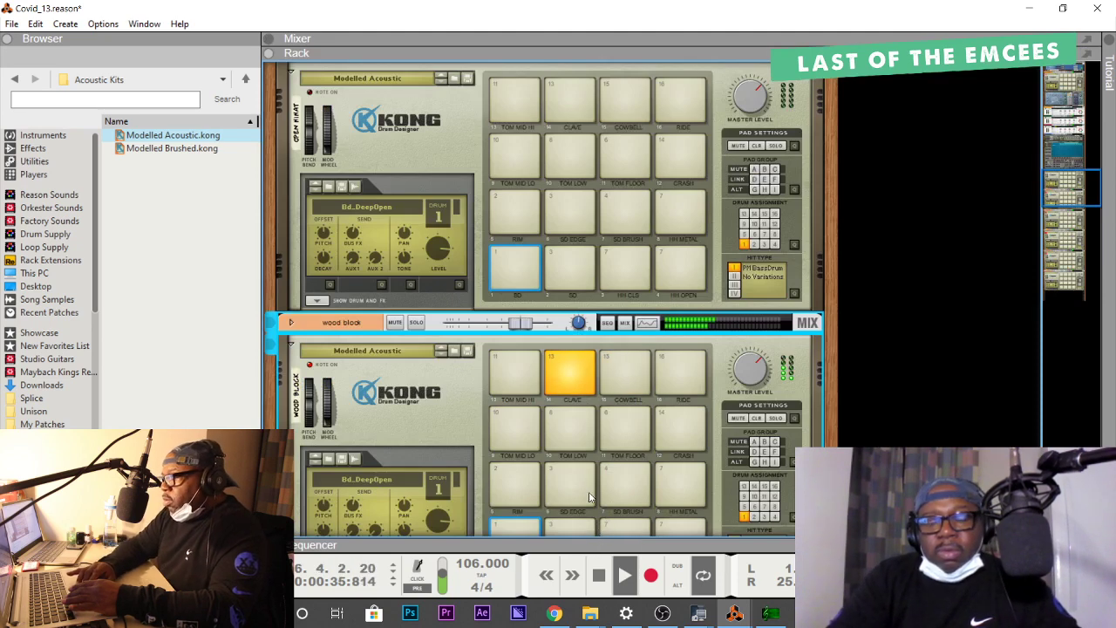
pyautogui.scroll(-5, 585, 494)
pyautogui.scroll(-5, 586, 490)
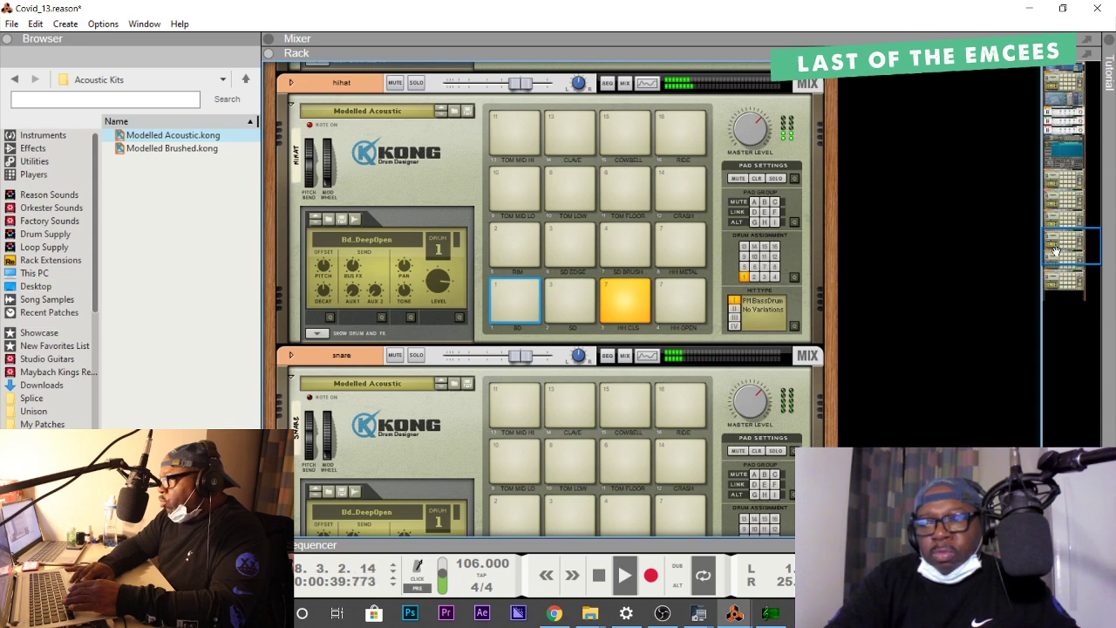
pyautogui.moveTo(1062, 249); pyautogui.dragTo(1061, 130)
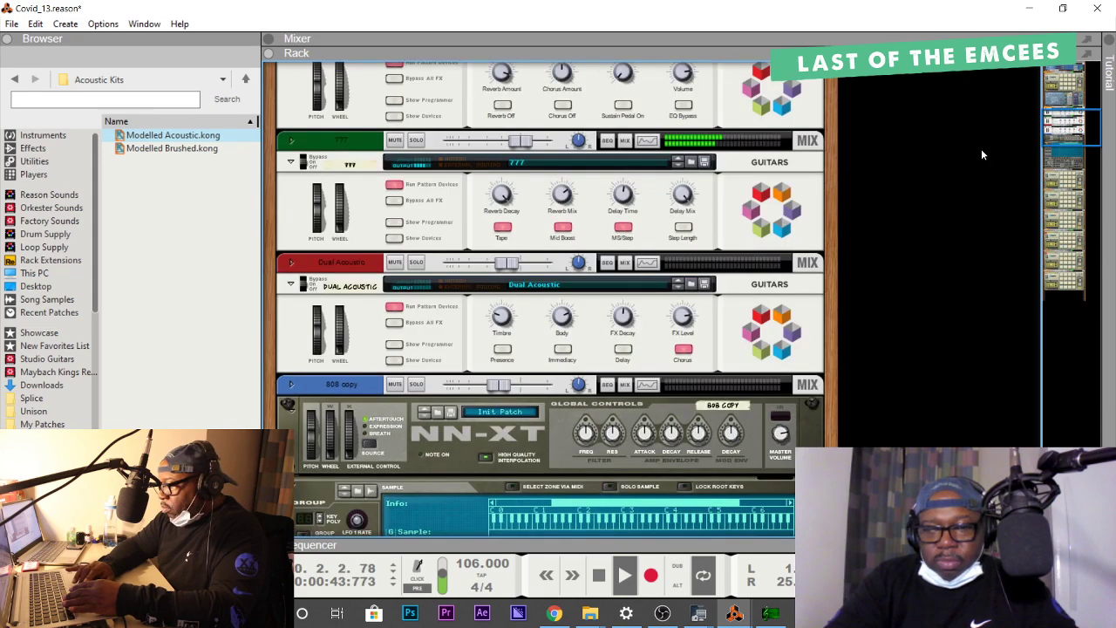
pyautogui.click(455, 341)
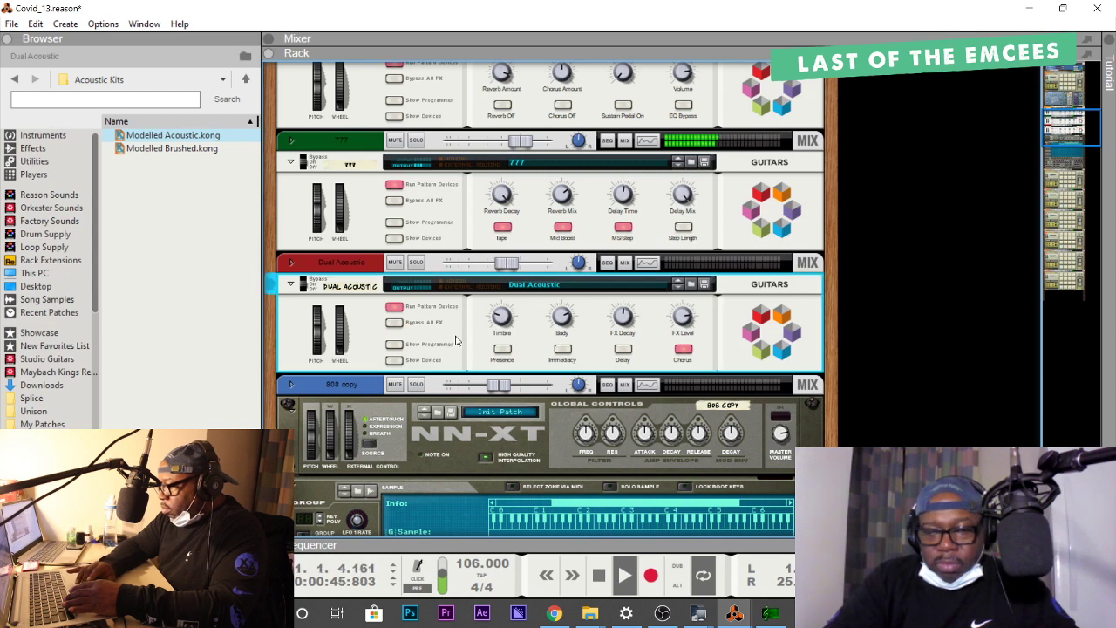
pyautogui.rightClick(456, 340)
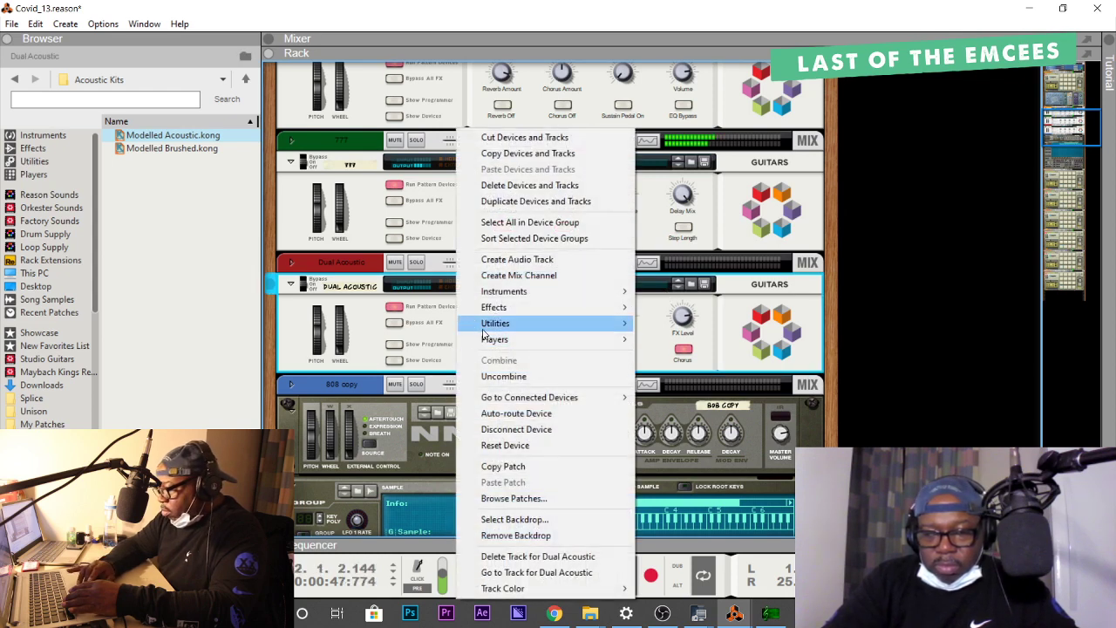
pyautogui.moveTo(485, 330)
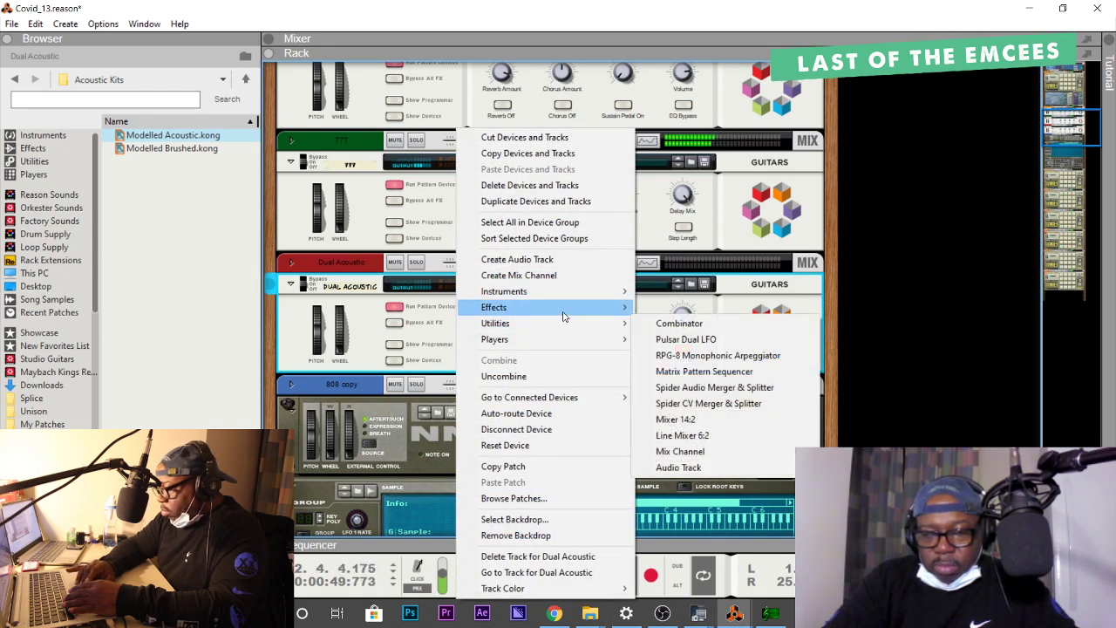
pyautogui.moveTo(565, 313)
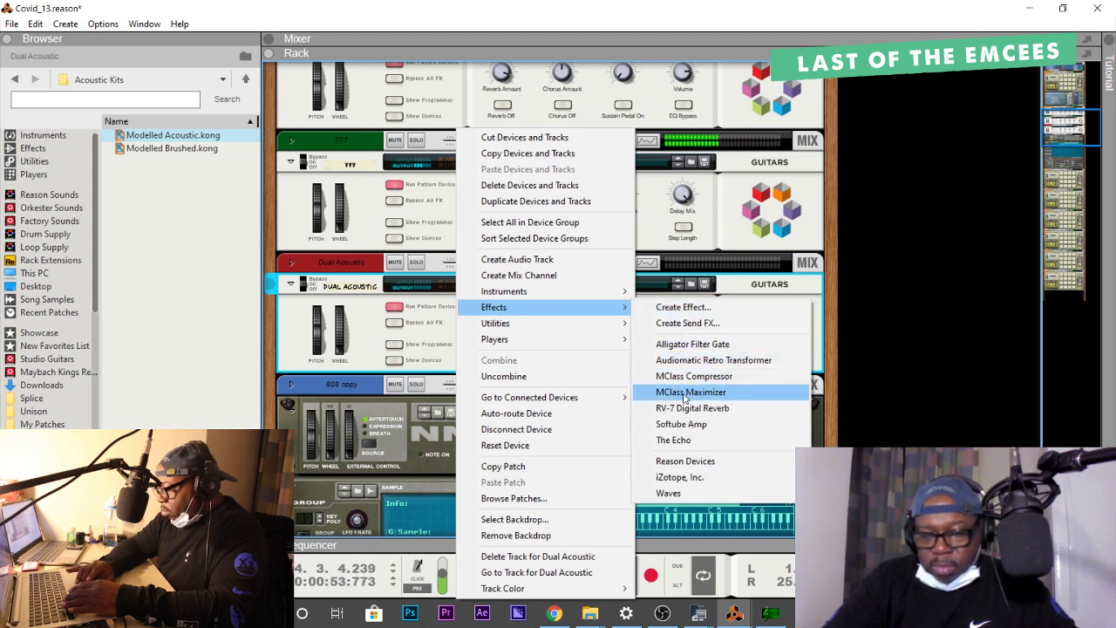
pyautogui.click(686, 423)
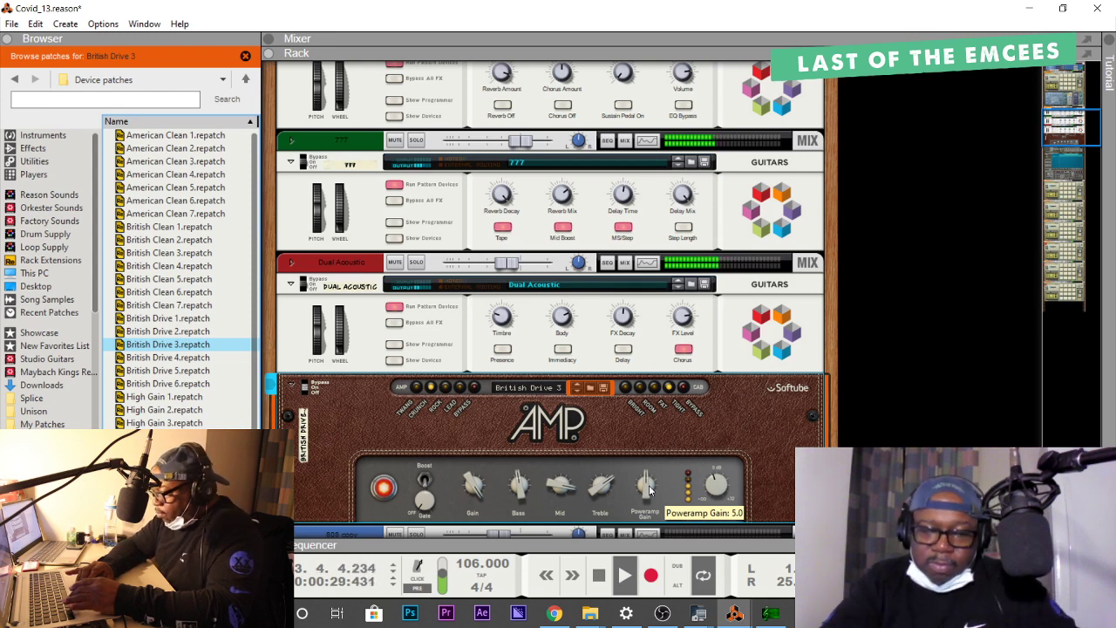
# Stop playback and split the upper Dual Acoustic clip in the sequencer at bar 16.
pyautogui.doubleClick(634, 547)
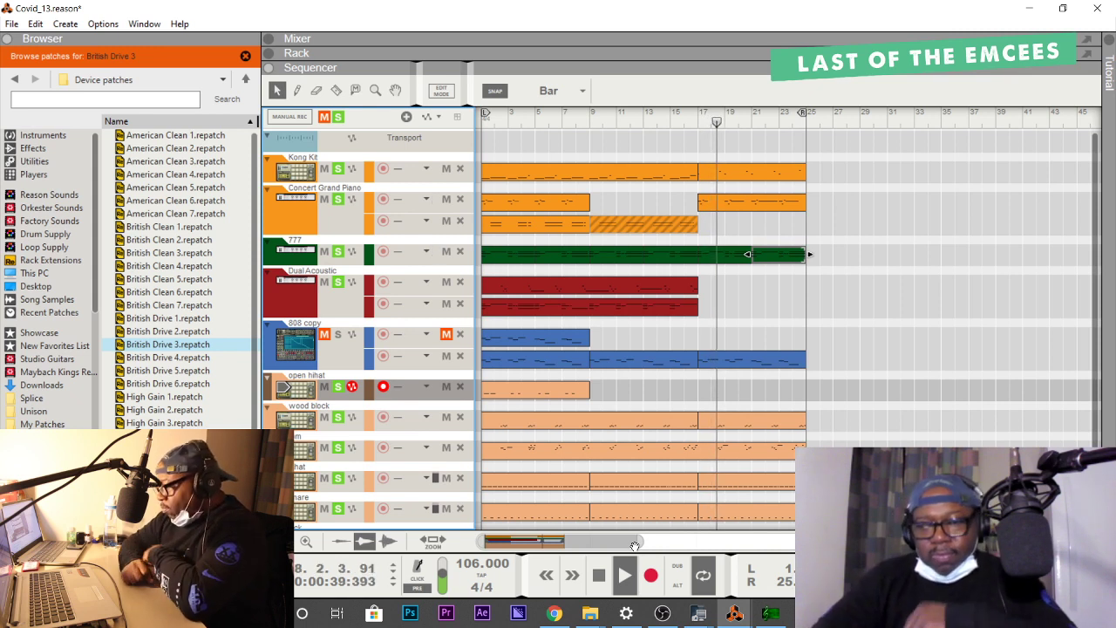
pyautogui.press('space')
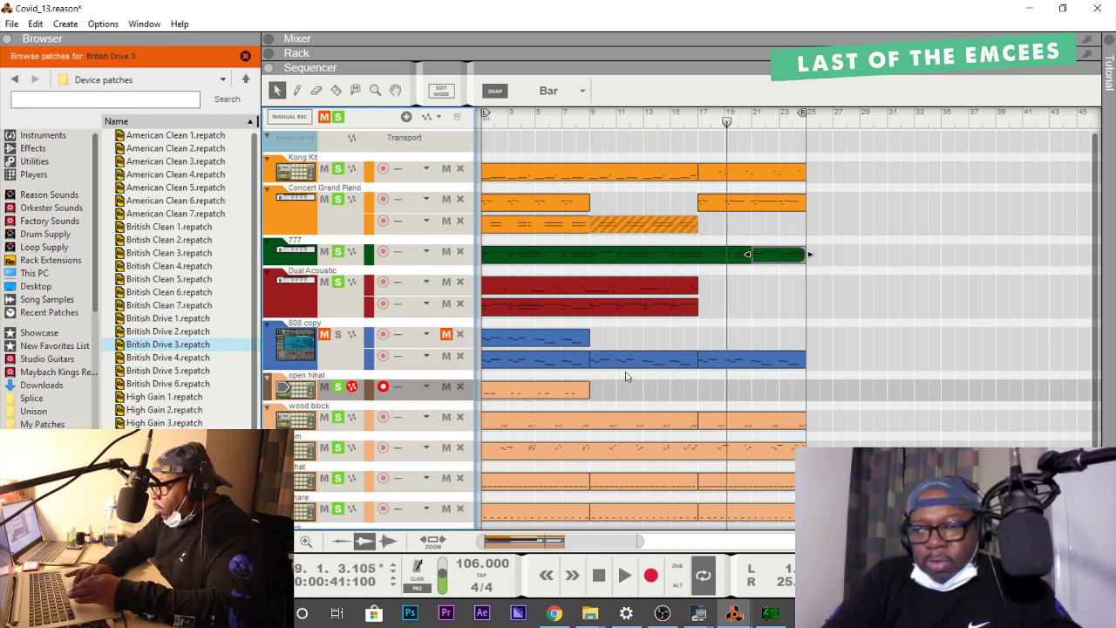
pyautogui.click(685, 131)
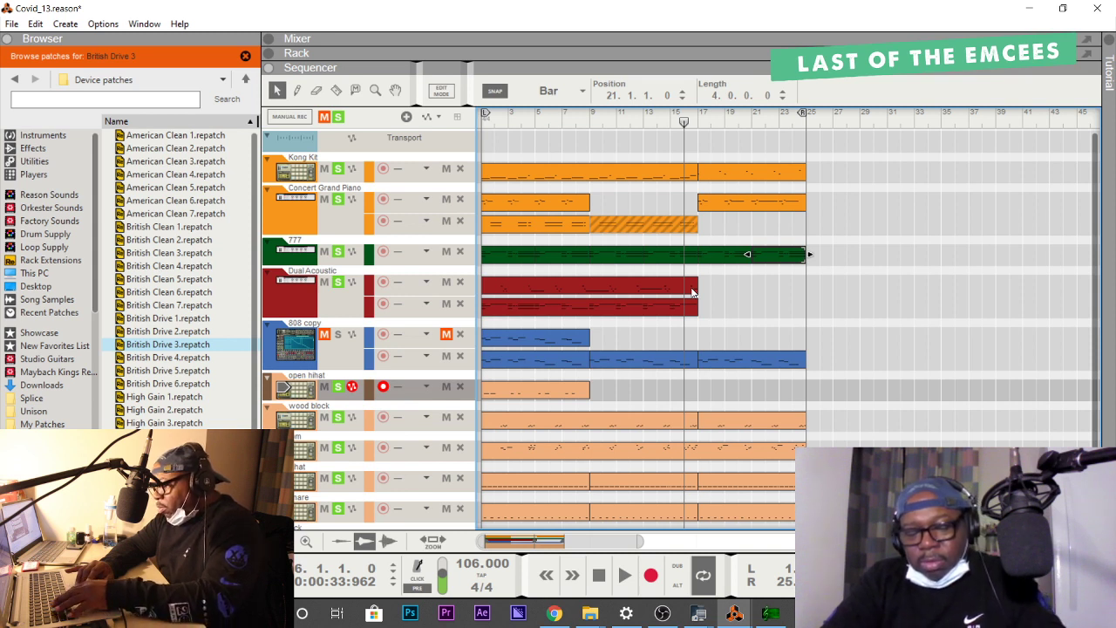
pyautogui.press('r')
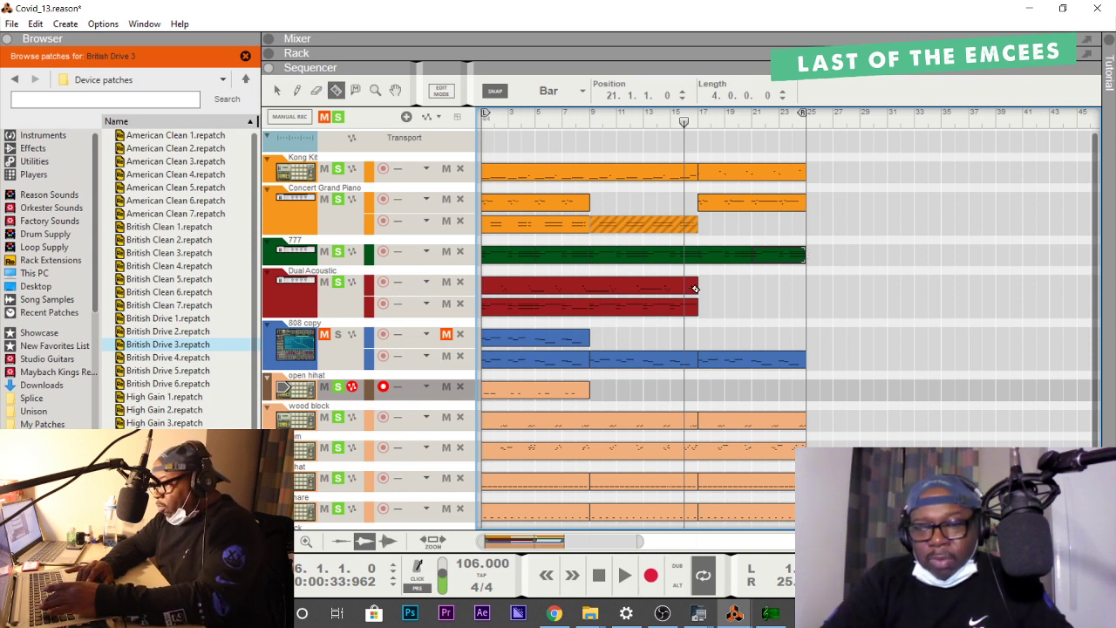
pyautogui.click(689, 289)
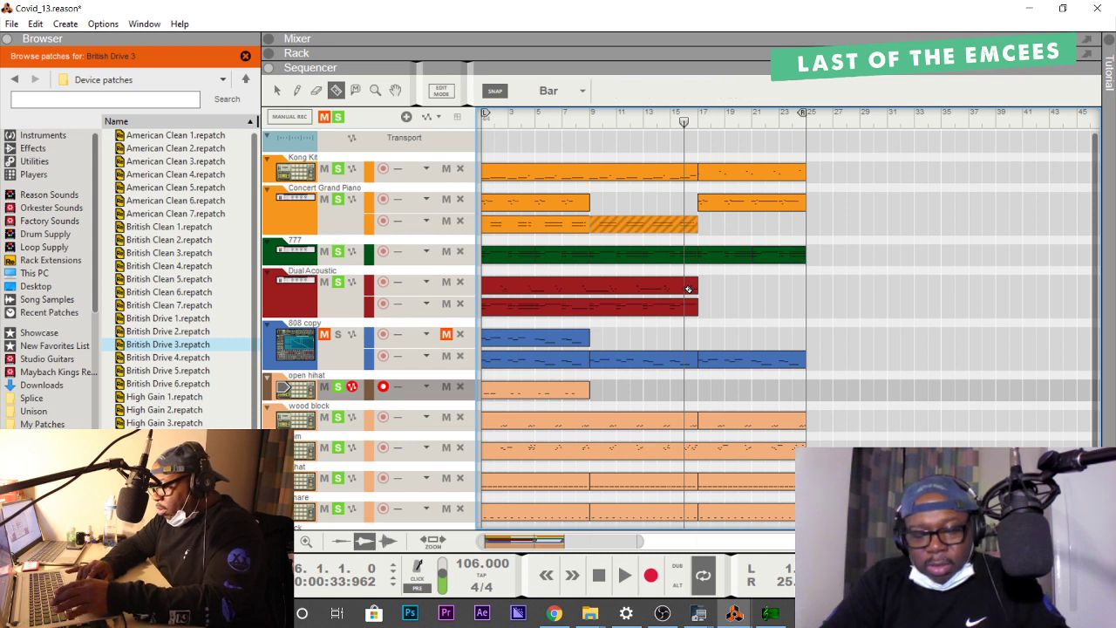
pyautogui.press('q')
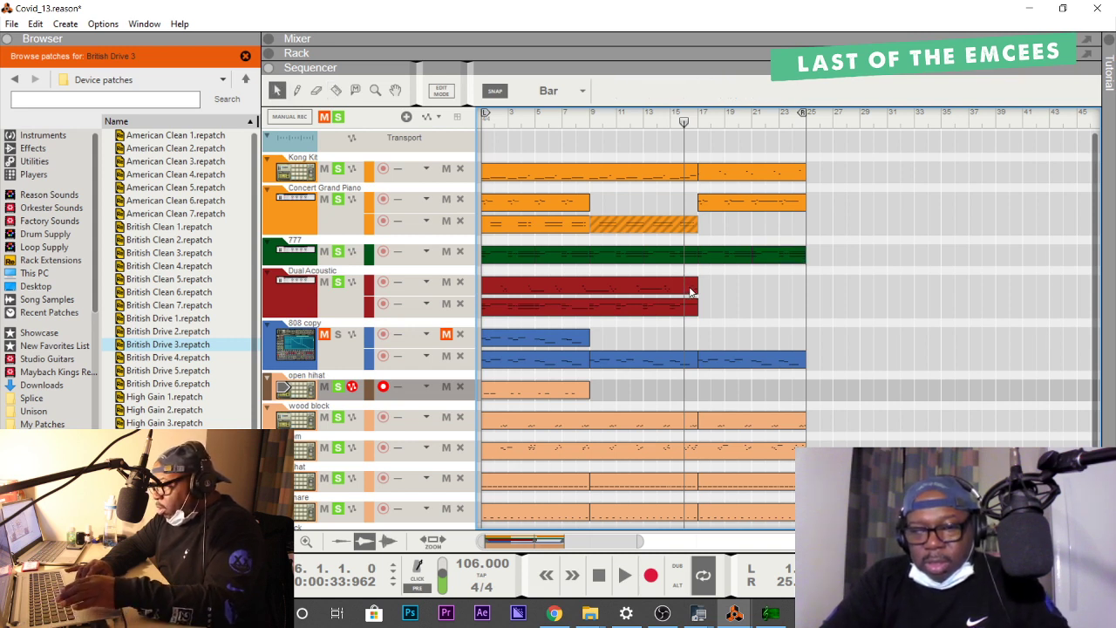
# Duplicate the one-bar Dual Acoustic clip at bar 16 twice, filling bars 17 and 18.
pyautogui.click(691, 291)
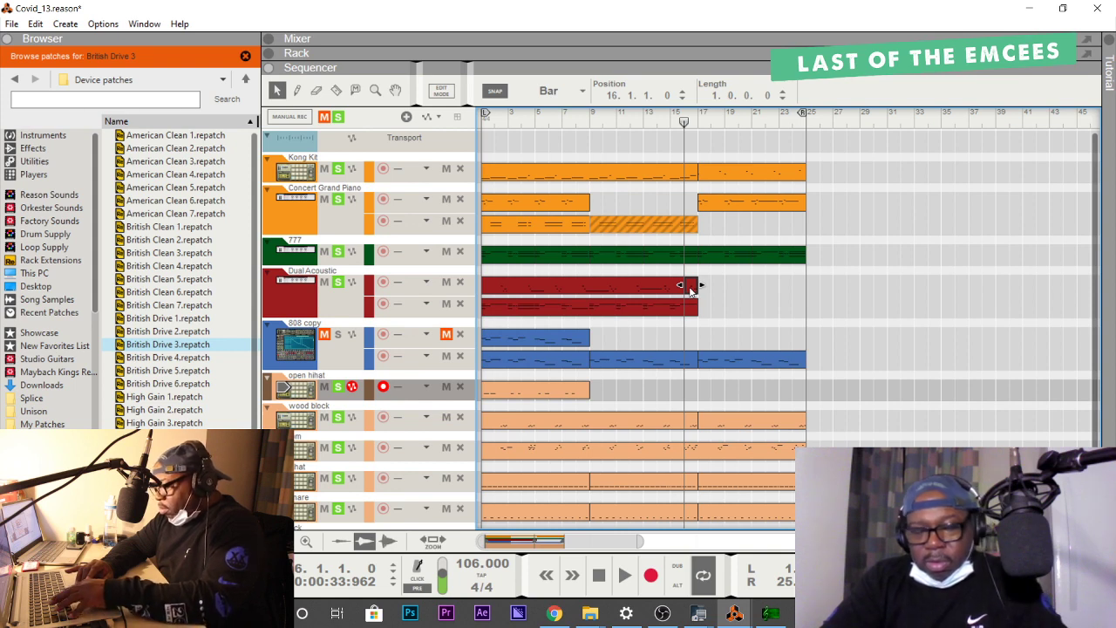
pyautogui.hotkey('ctrl', 'd')
pyautogui.hotkey('ctrl', 'd')
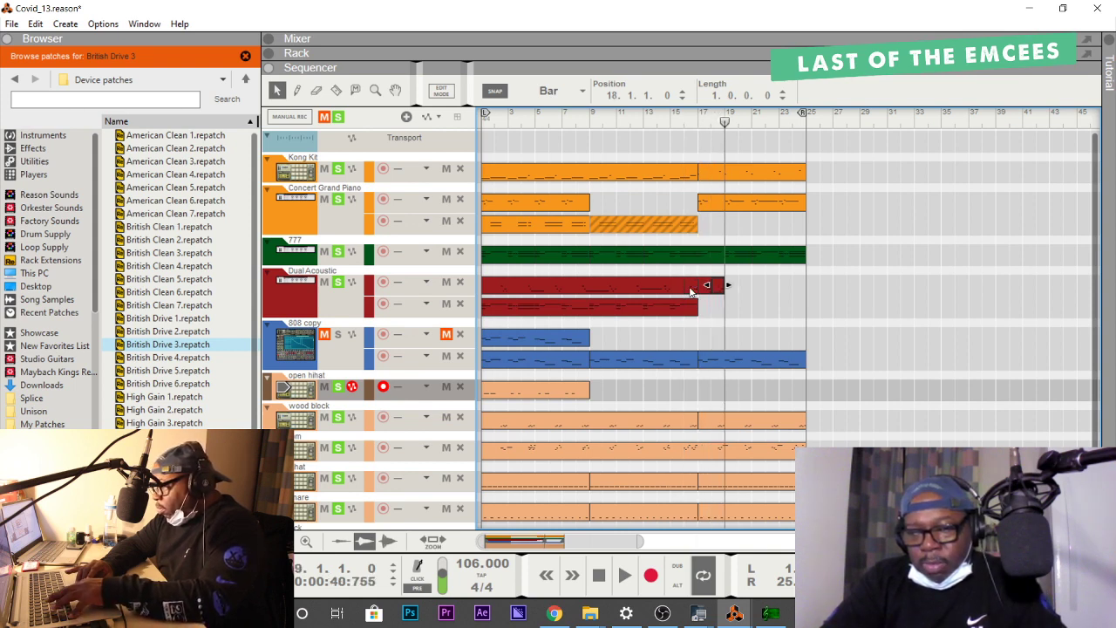
# Play from bar 16 to check the guitar repeats, and paste another copy of the one-bar clip at bar 20.
pyautogui.click(686, 128)
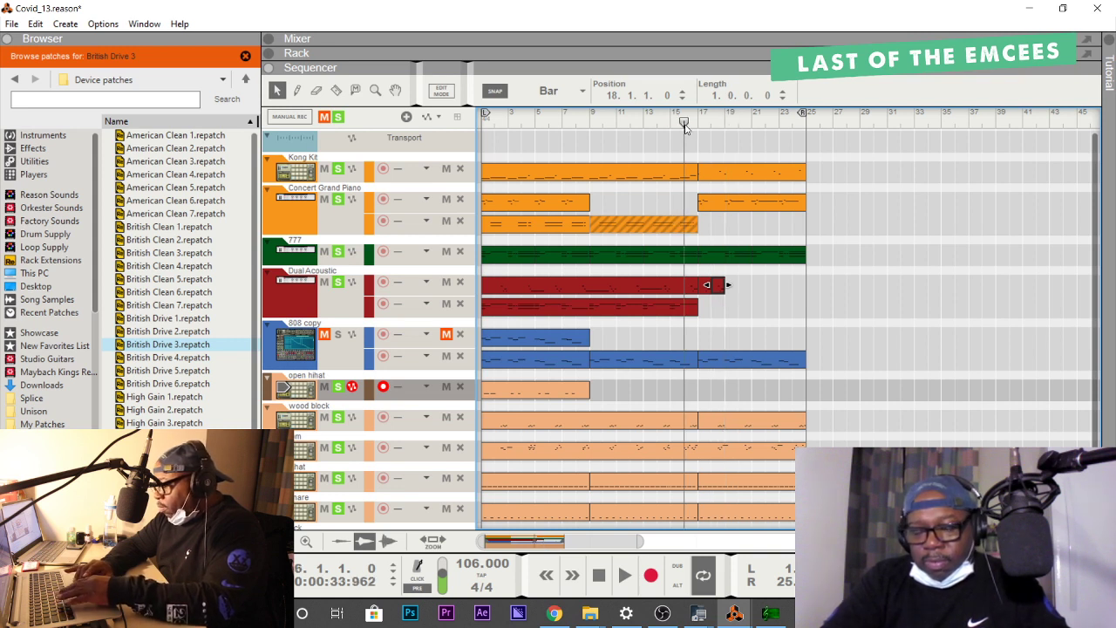
pyautogui.press('space')
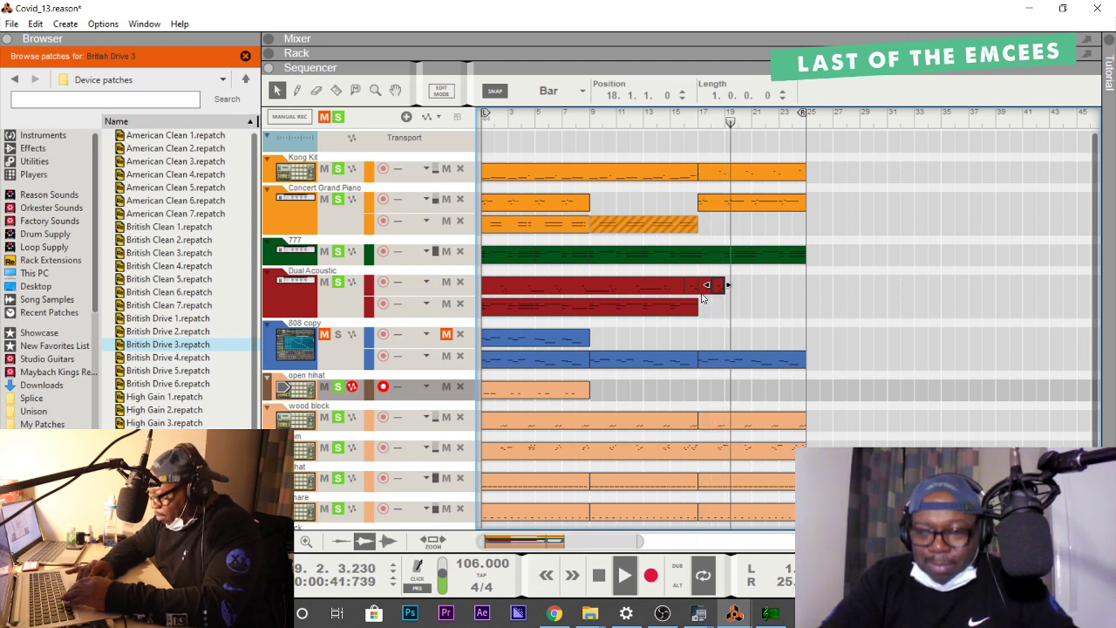
pyautogui.press('space')
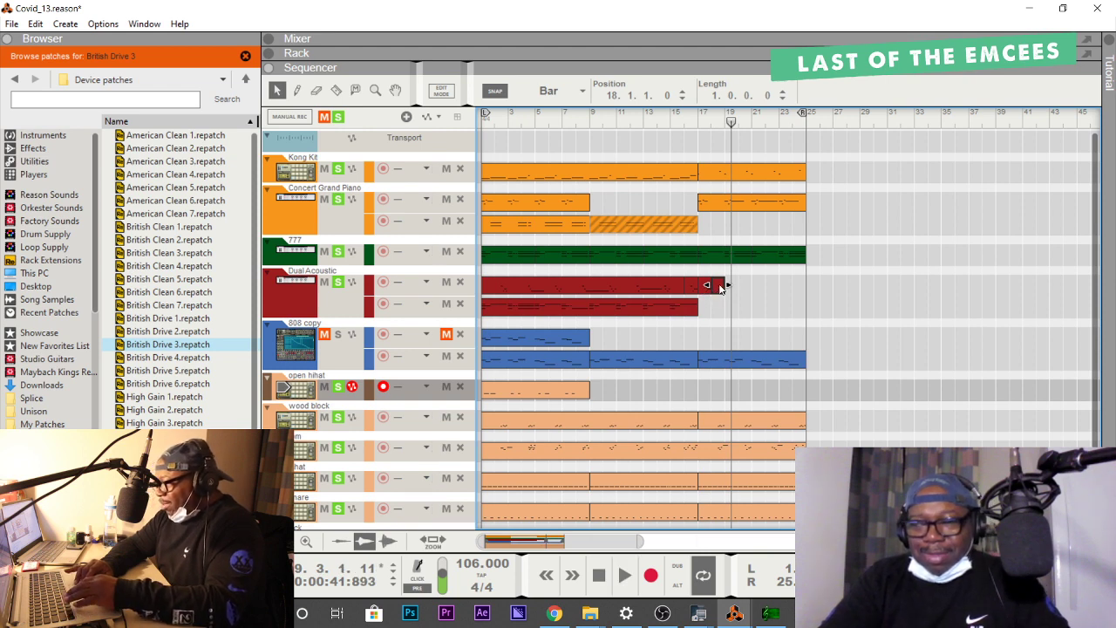
pyautogui.click(740, 125)
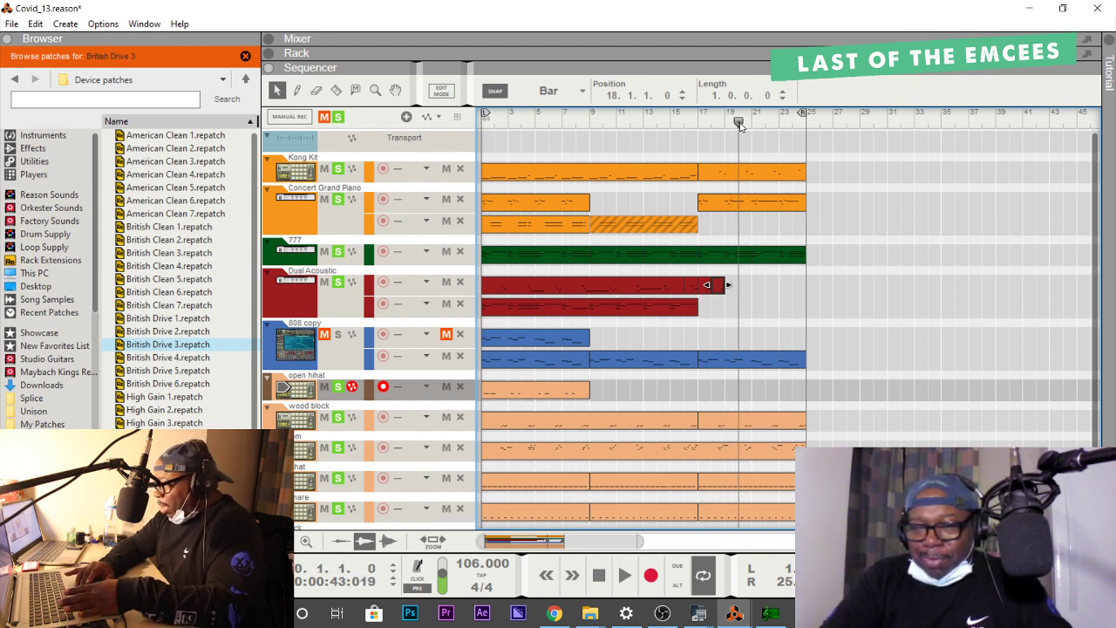
pyautogui.hotkey('ctrl', 'v')
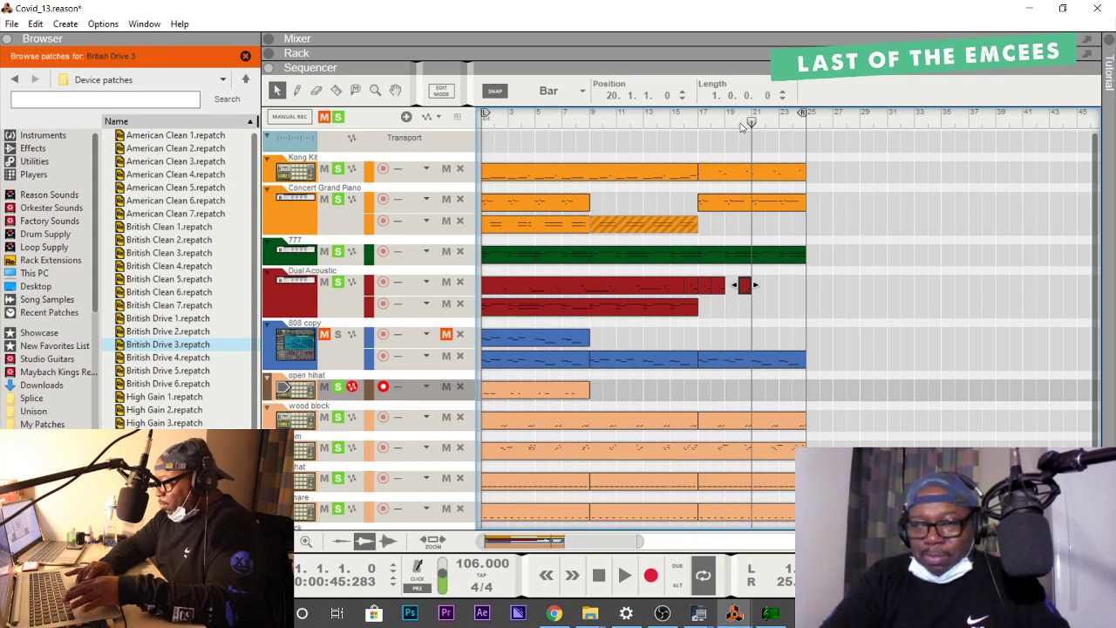
# Play from bar 17, and copy the one-bar Dual Acoustic clip at bar 20 to bars 22, 23 and 24.
pyautogui.click(698, 120)
pyautogui.press('space')
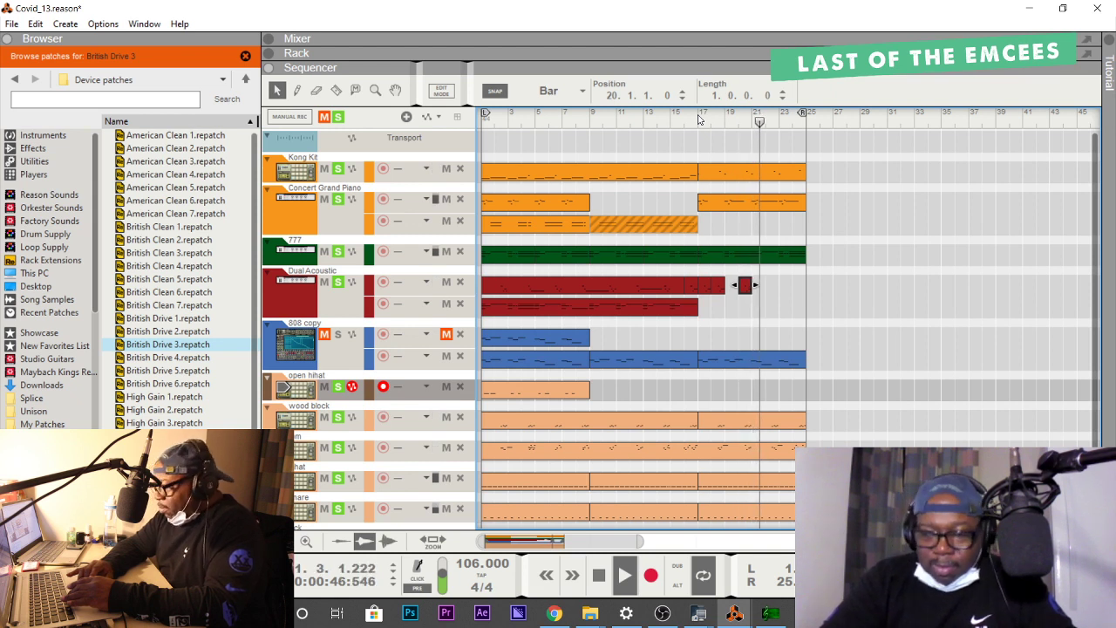
pyautogui.press('space')
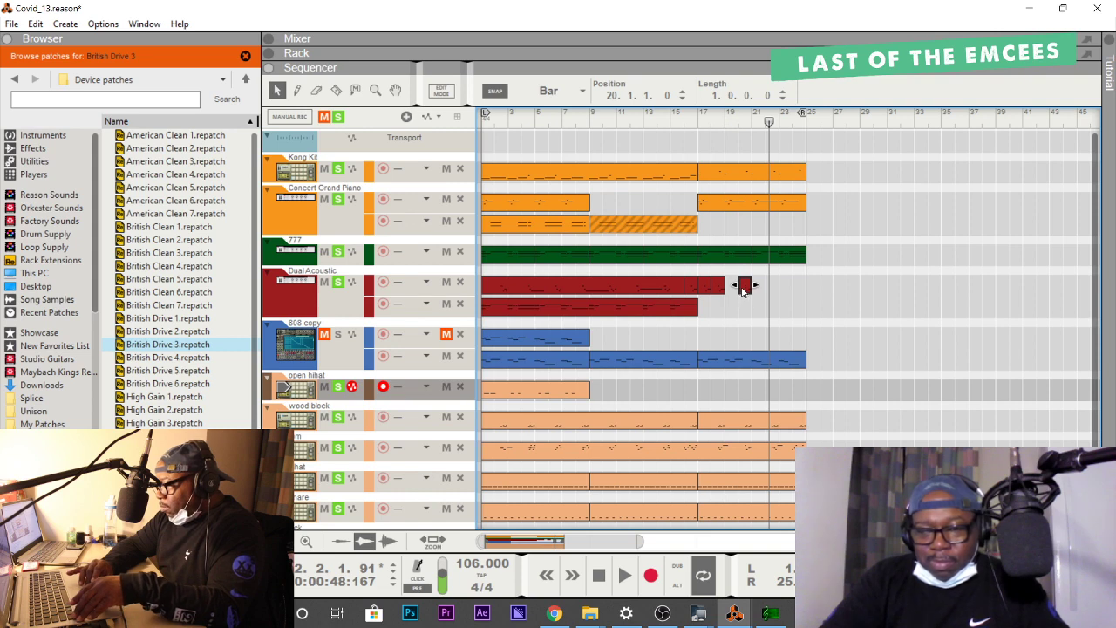
pyautogui.moveTo(743, 290); pyautogui.dragTo(782, 289)
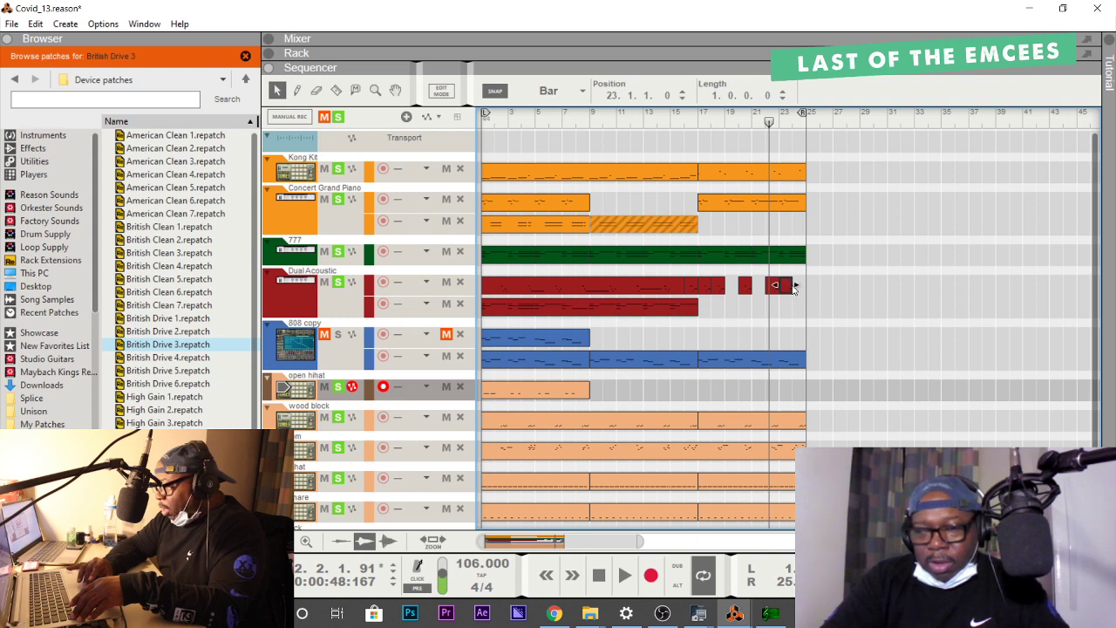
pyautogui.moveTo(788, 289); pyautogui.dragTo(795, 290)
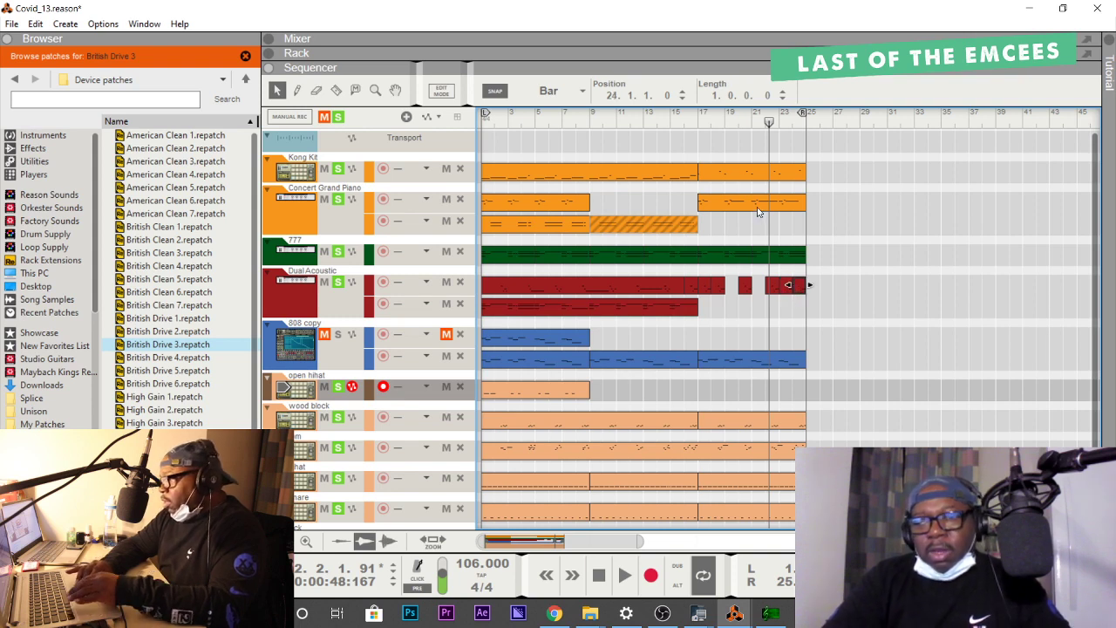
# Play the arrangement from bar 16 to hear the extended guitar part, and return to the beginning.
pyautogui.click(700, 123)
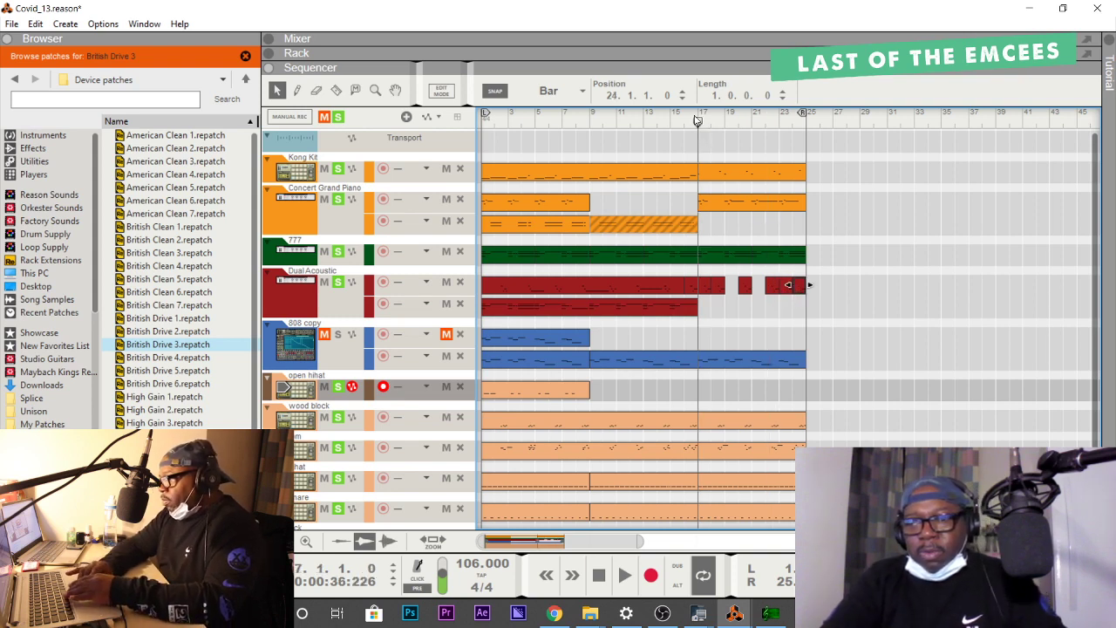
pyautogui.click(685, 119)
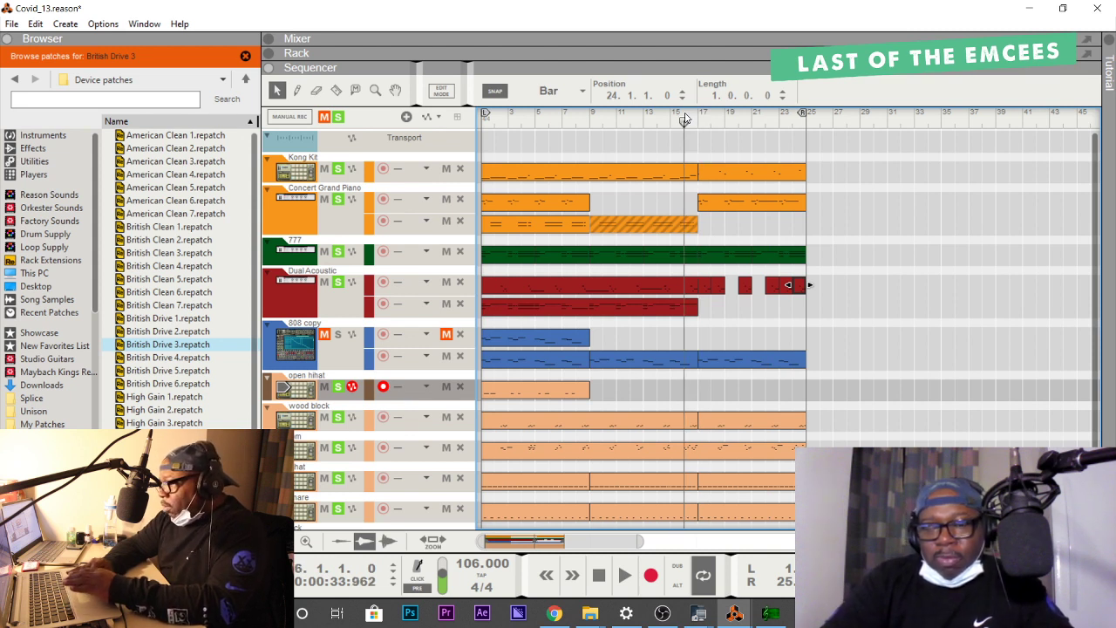
pyautogui.press('space')
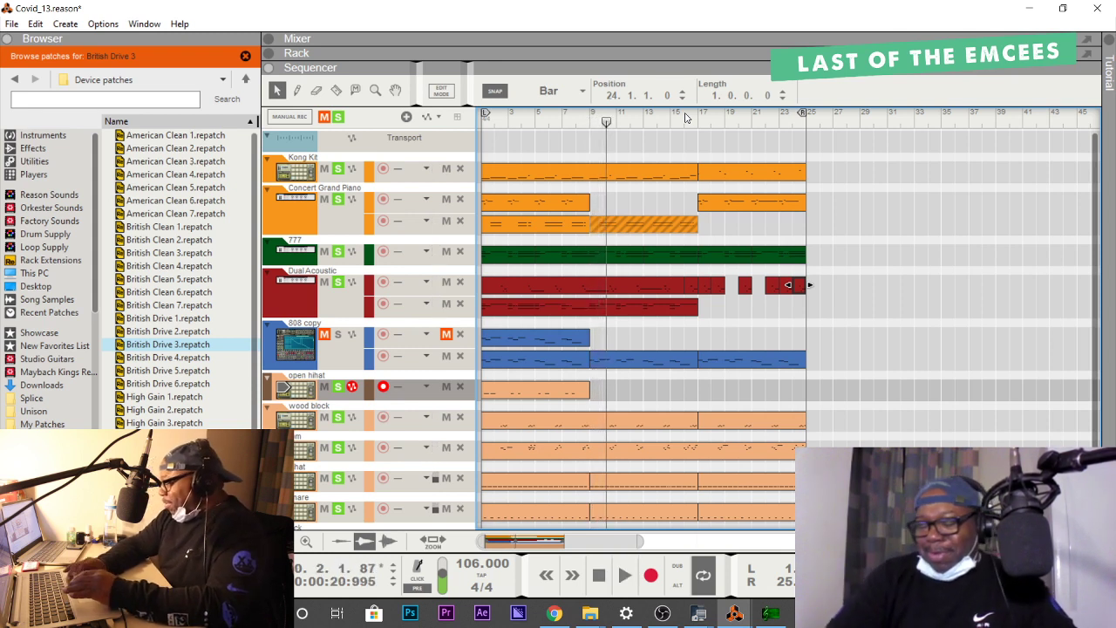
pyautogui.press('Home')
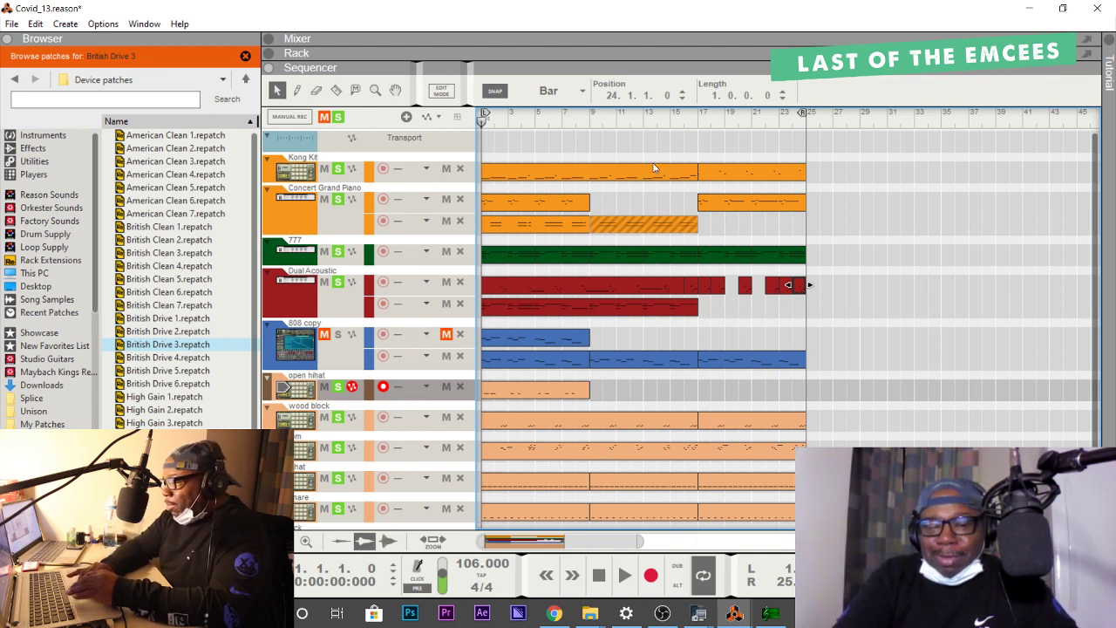
# Unmute the 808 copy track.
pyautogui.click(384, 335)
pyautogui.click(385, 336)
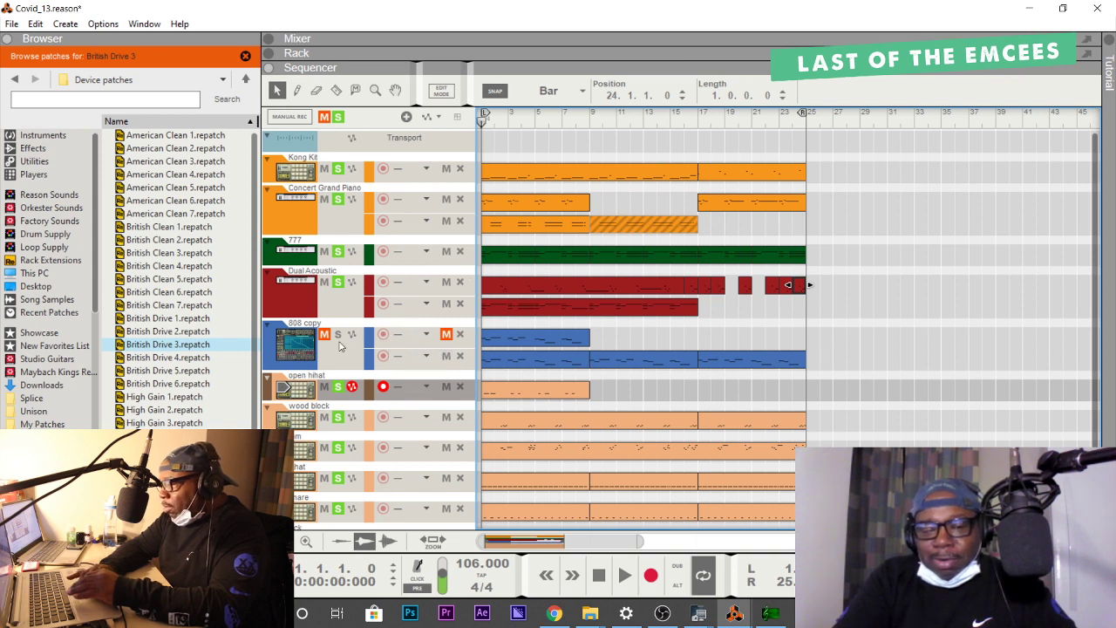
pyautogui.click(327, 336)
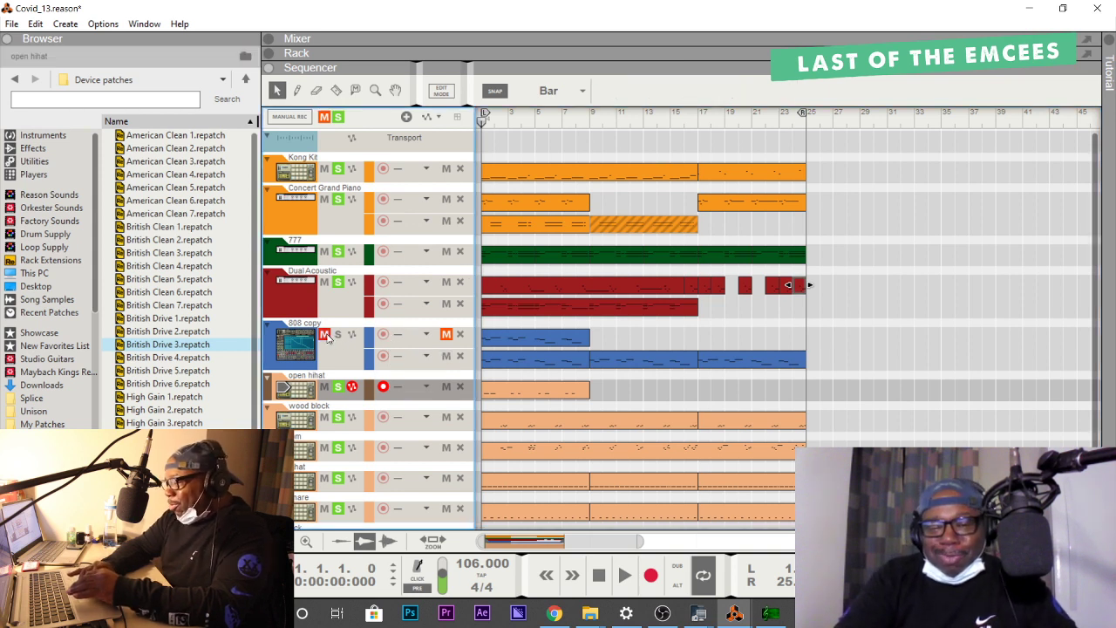
# Unmute the 808 copy track, lower its mixer fader to -13.87 dB during playback, and return to the start of the song.
pyautogui.click(326, 335)
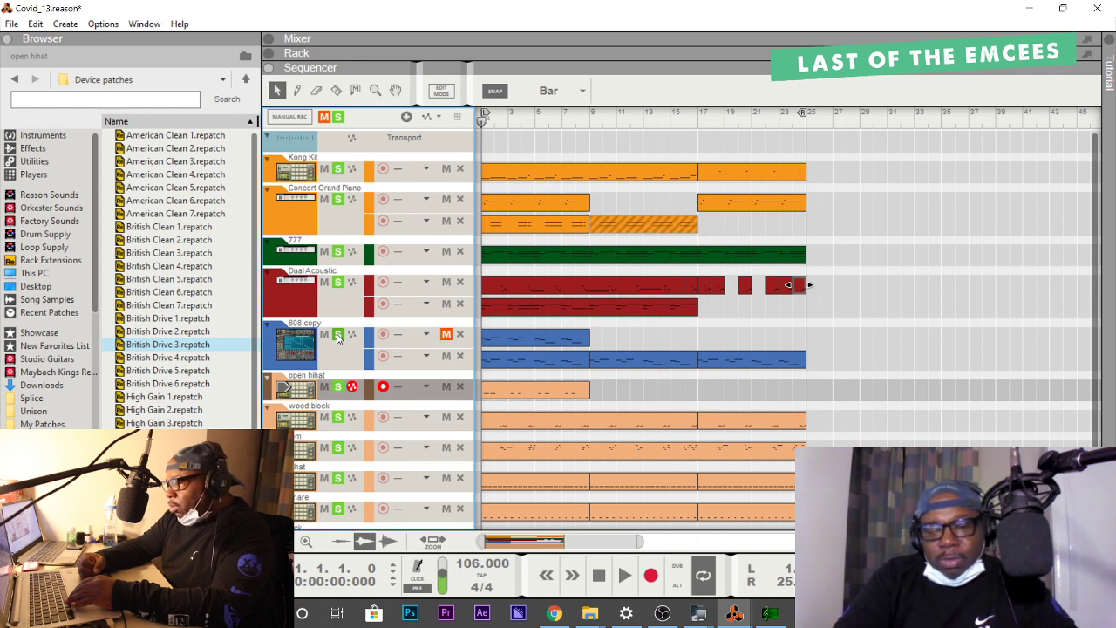
pyautogui.press('space')
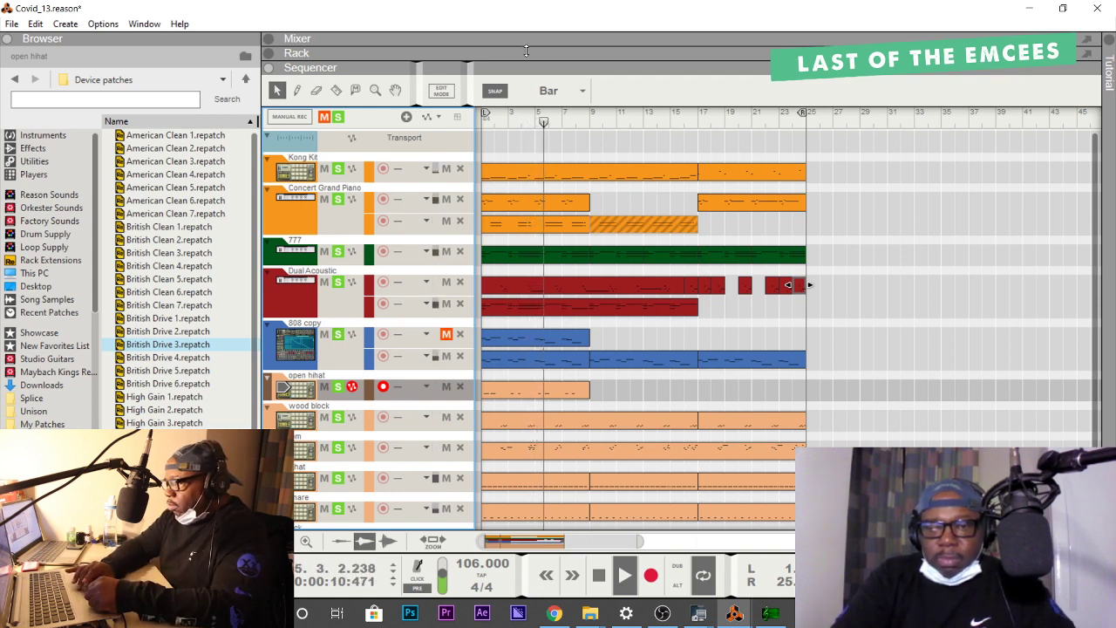
pyautogui.doubleClick(558, 37)
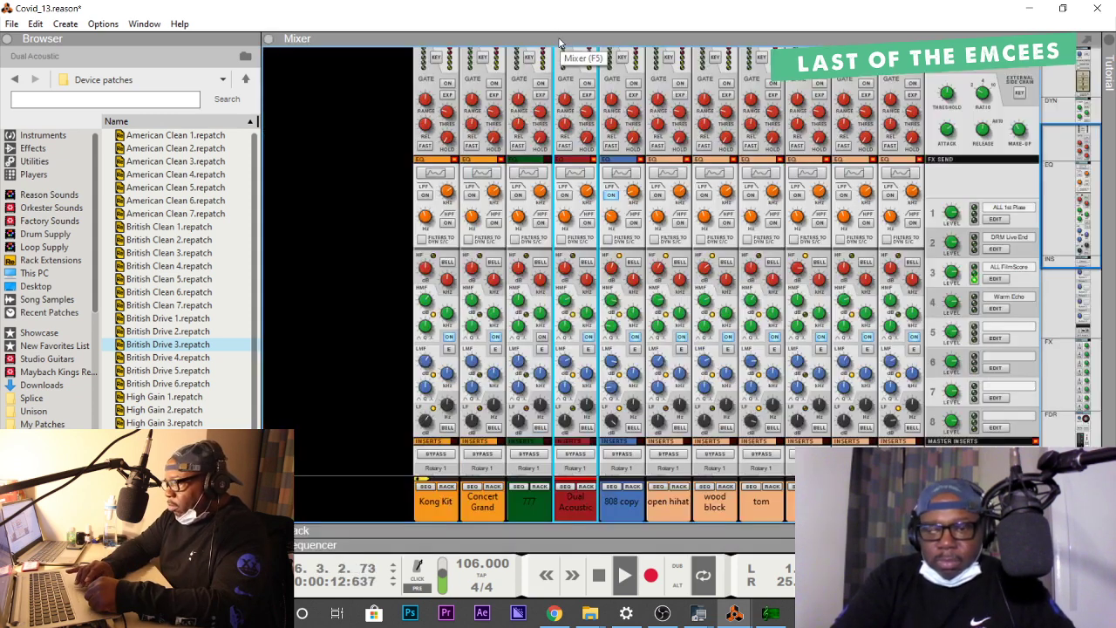
pyautogui.scroll(-10, 571, 225)
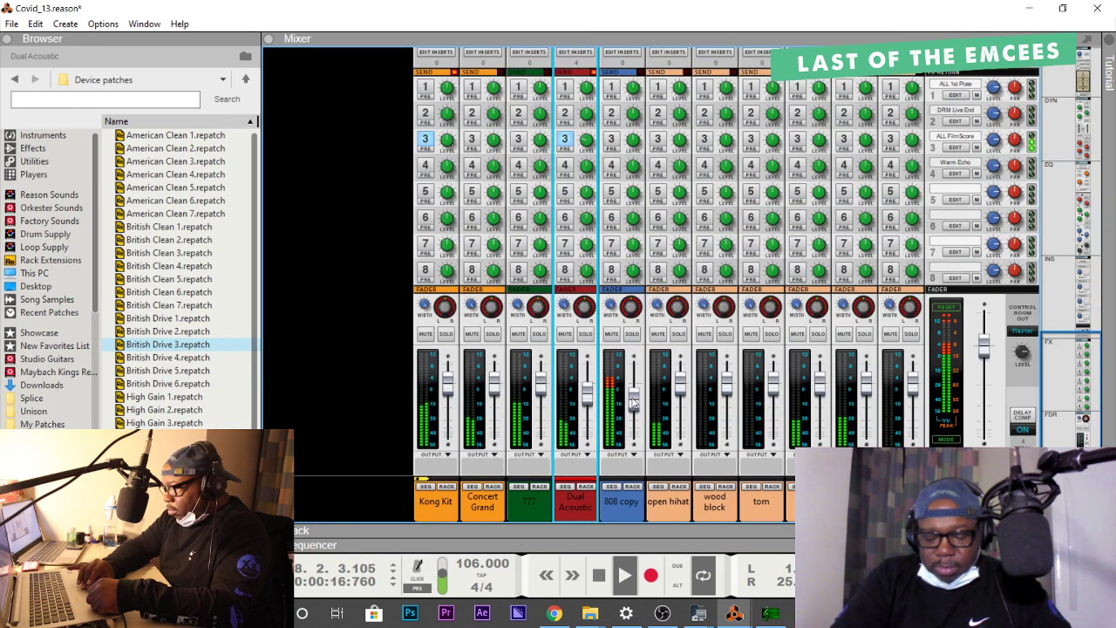
pyautogui.moveTo(634, 395); pyautogui.dragTo(634, 407)
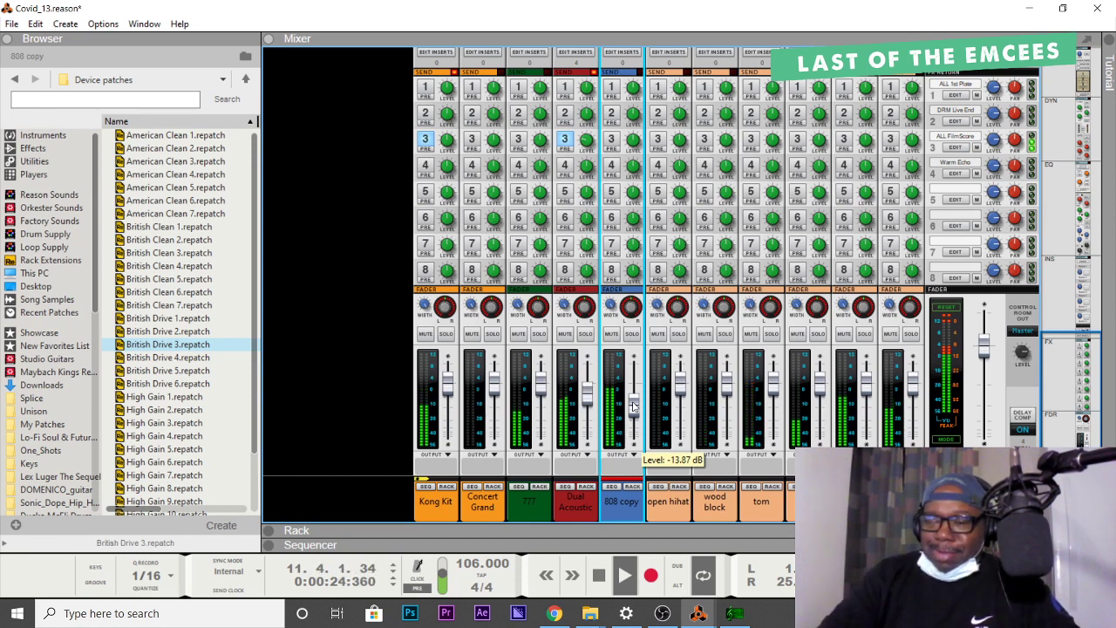
pyautogui.press('space')
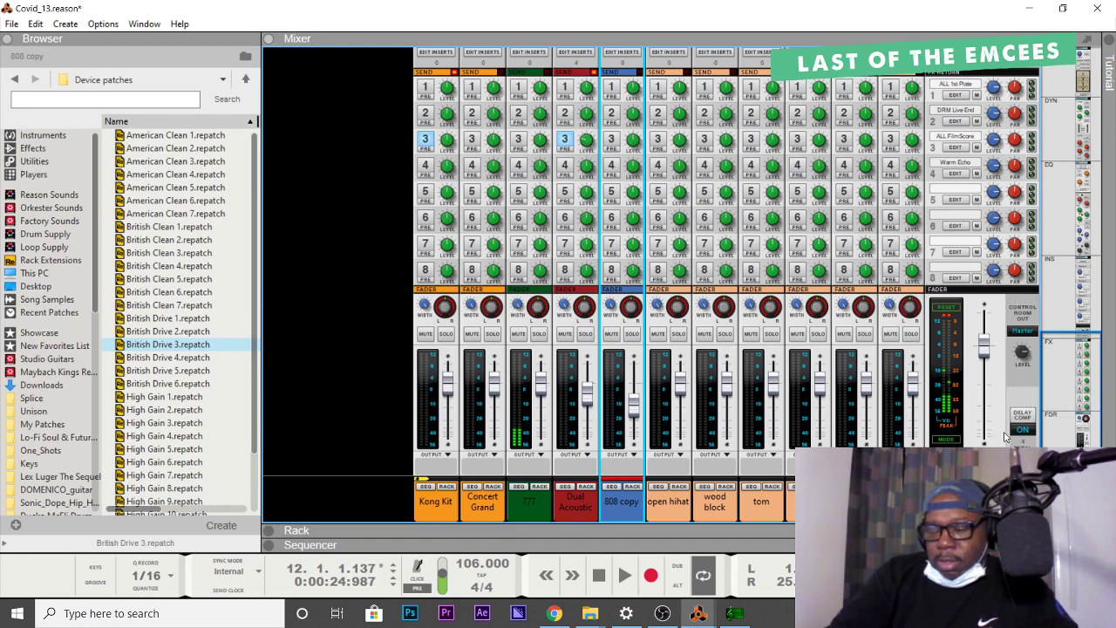
pyautogui.press('Home')
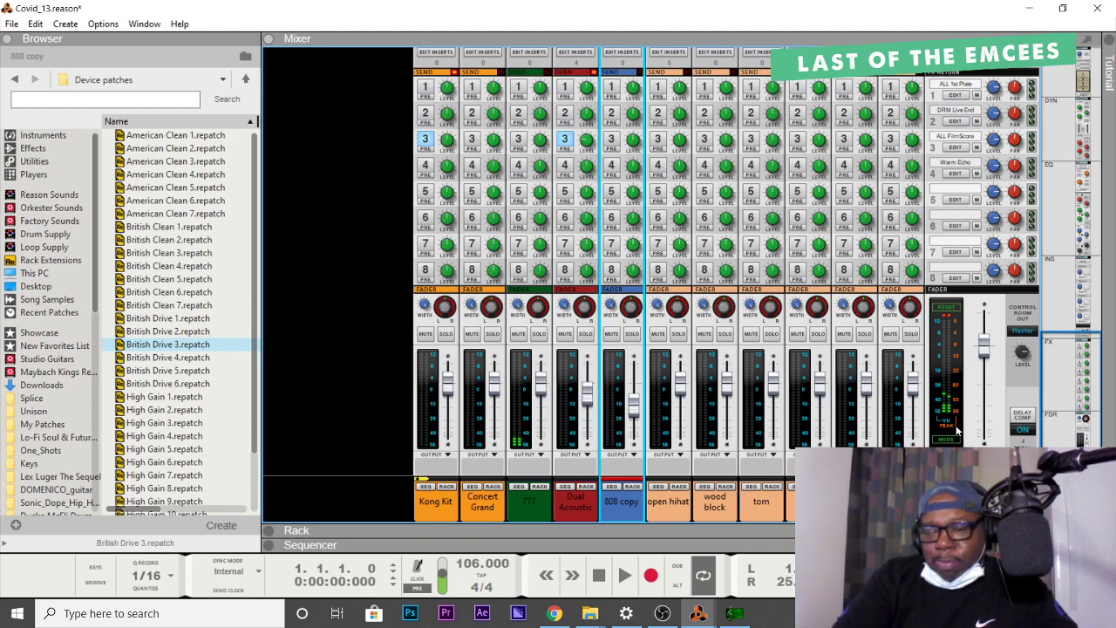
# Show the Master Section's insert effects programmer in the rack and enable its Punch, Compressor, EQ Boost and Stereo Imager switches.
pyautogui.press('F6')
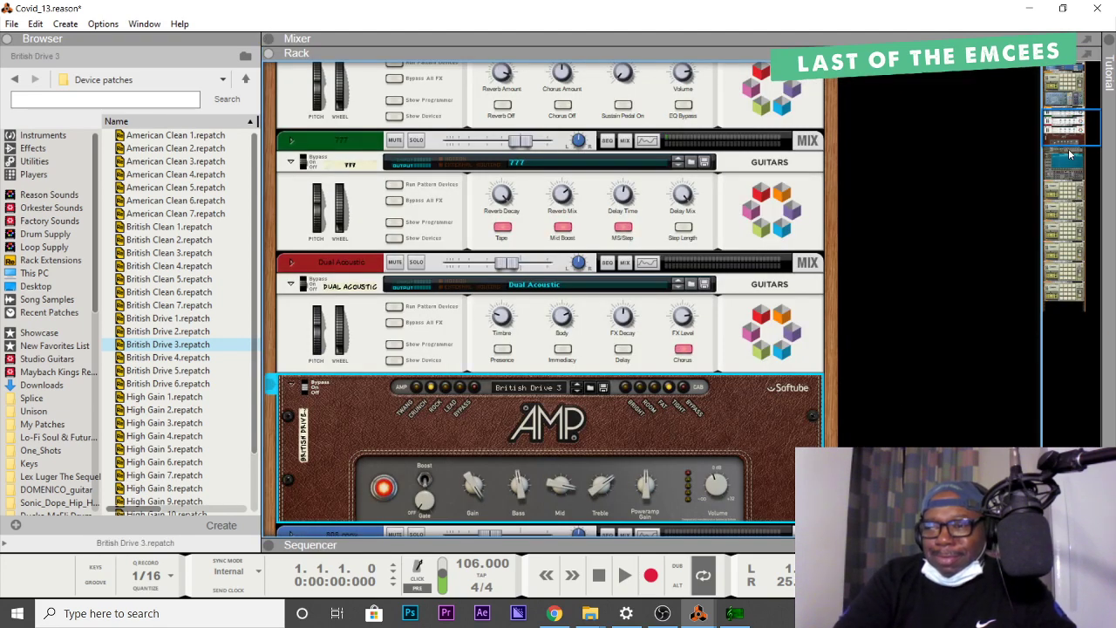
pyautogui.moveTo(1068, 135); pyautogui.dragTo(1066, 80)
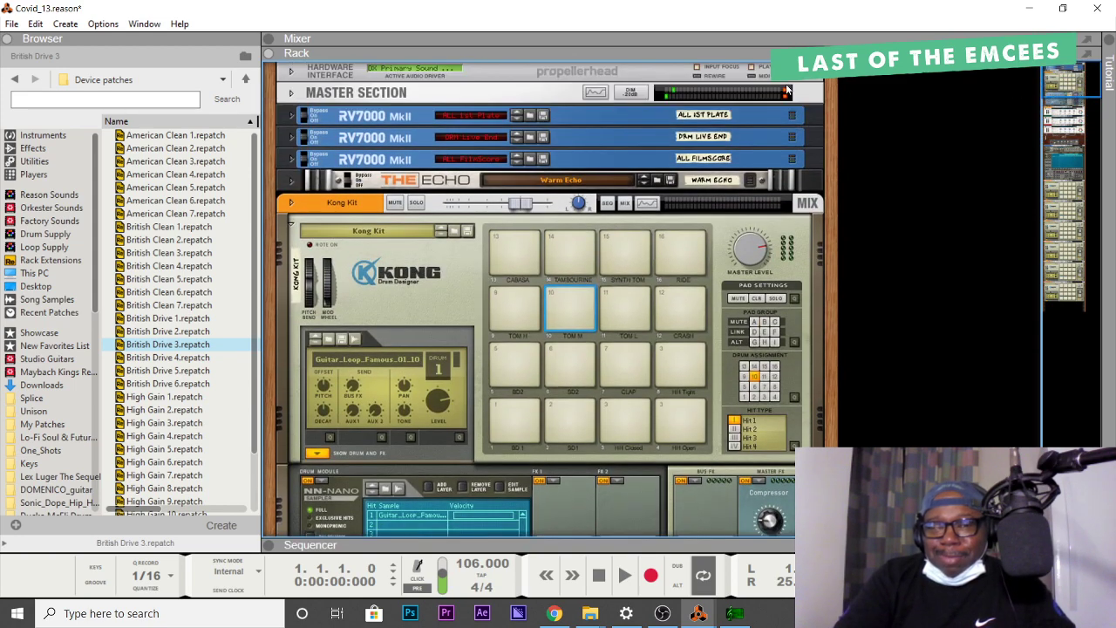
pyautogui.click(292, 94)
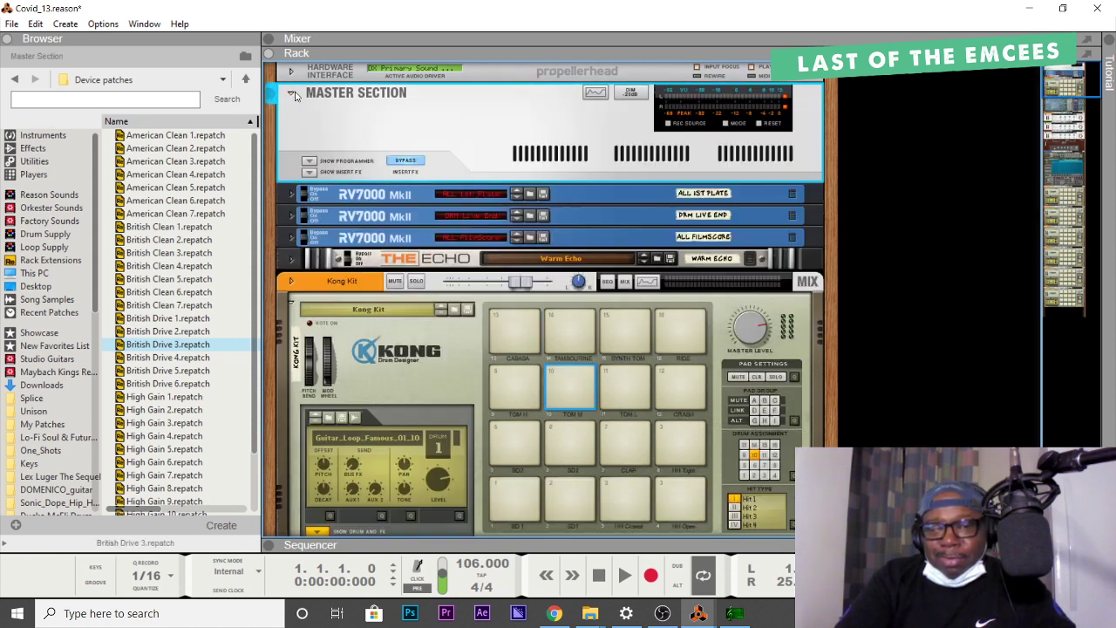
pyautogui.click(310, 163)
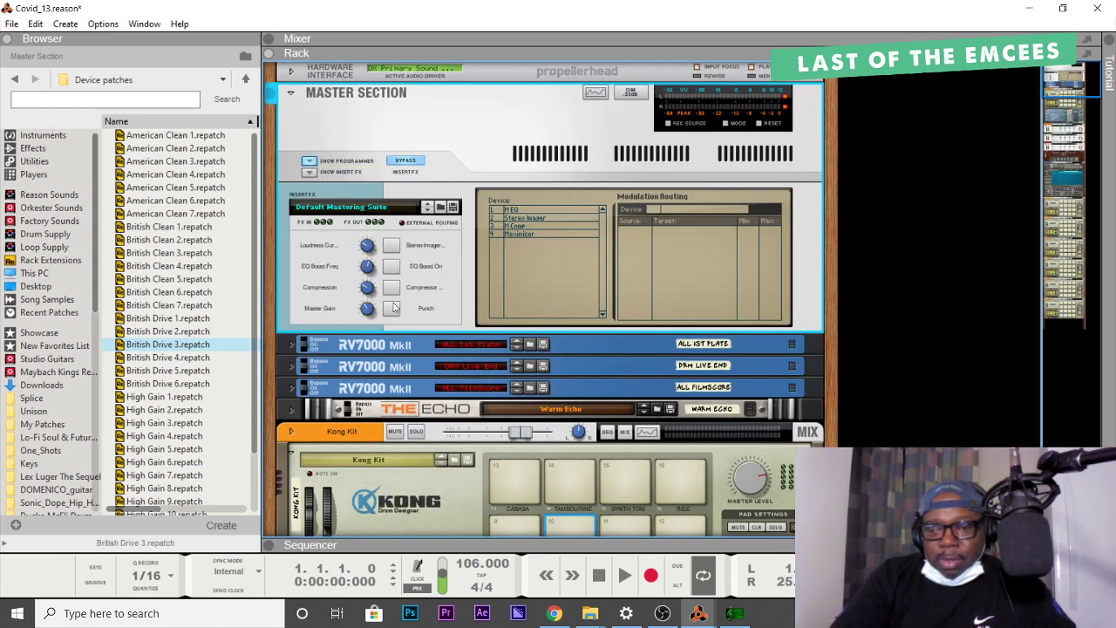
pyautogui.click(392, 310)
pyautogui.click(391, 287)
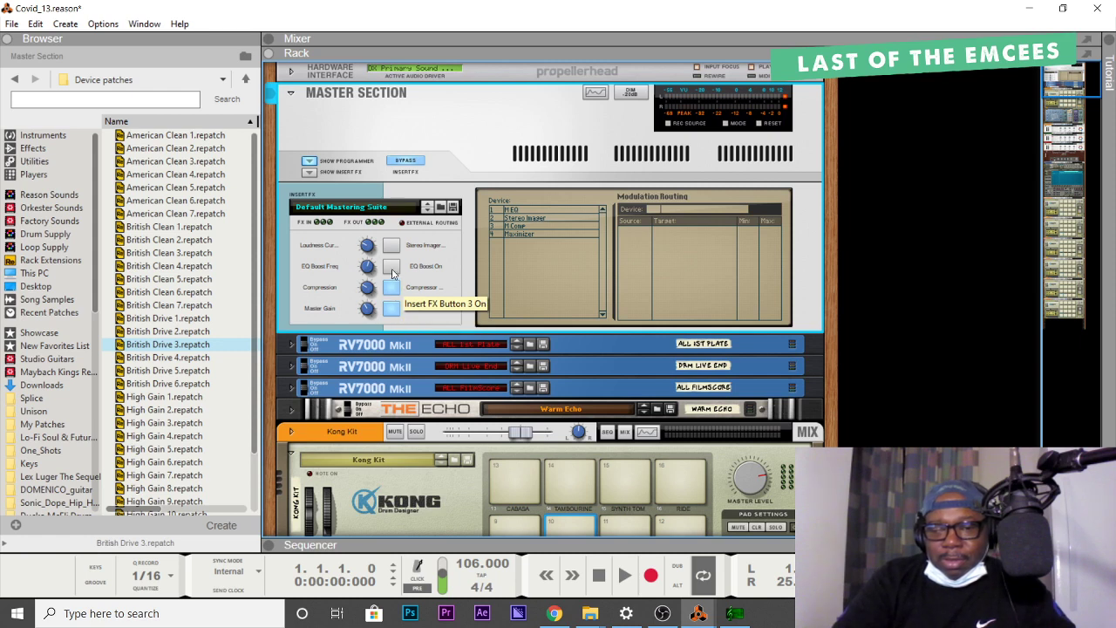
pyautogui.click(392, 267)
pyautogui.click(391, 248)
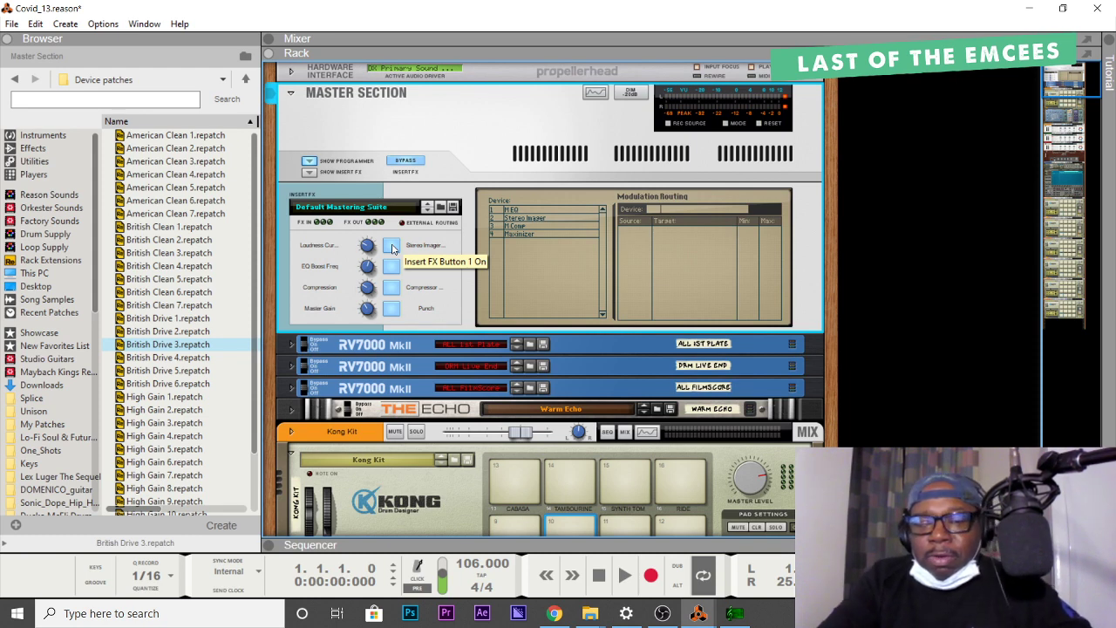
# Play the arrangement while comparing the master insert effects bypassed and active, and leave the bypass off.
pyautogui.press('space')
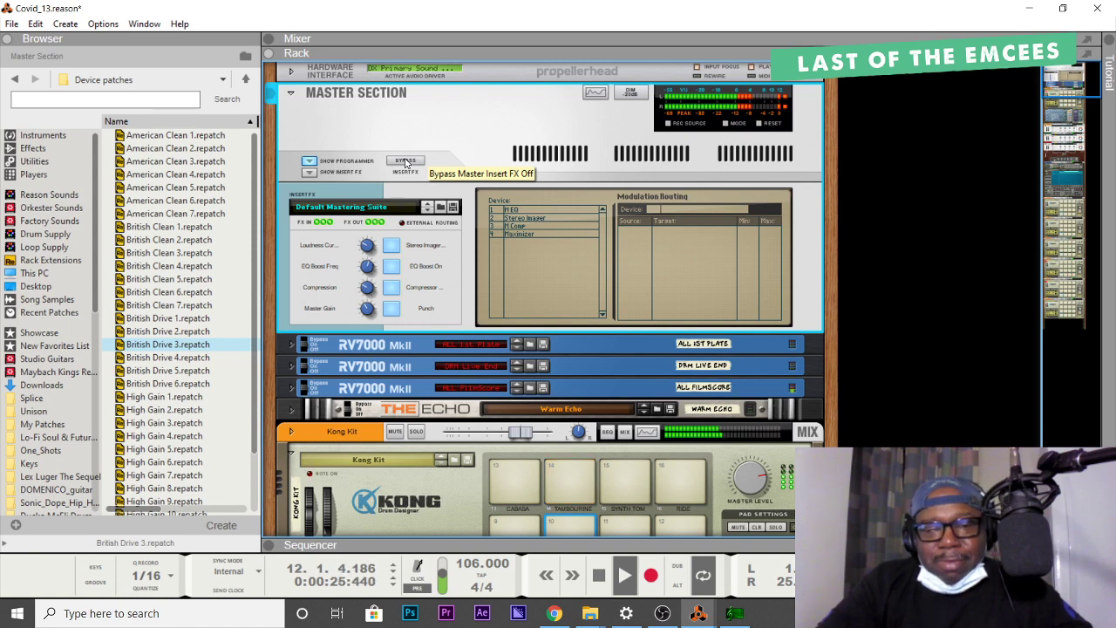
pyautogui.click(405, 162)
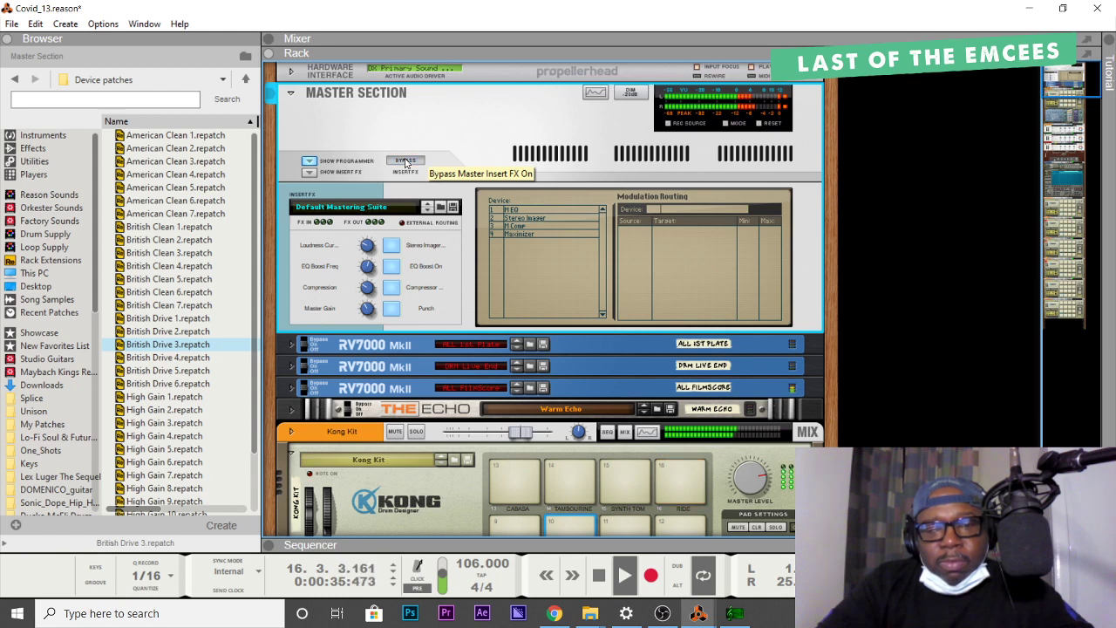
pyautogui.click(404, 162)
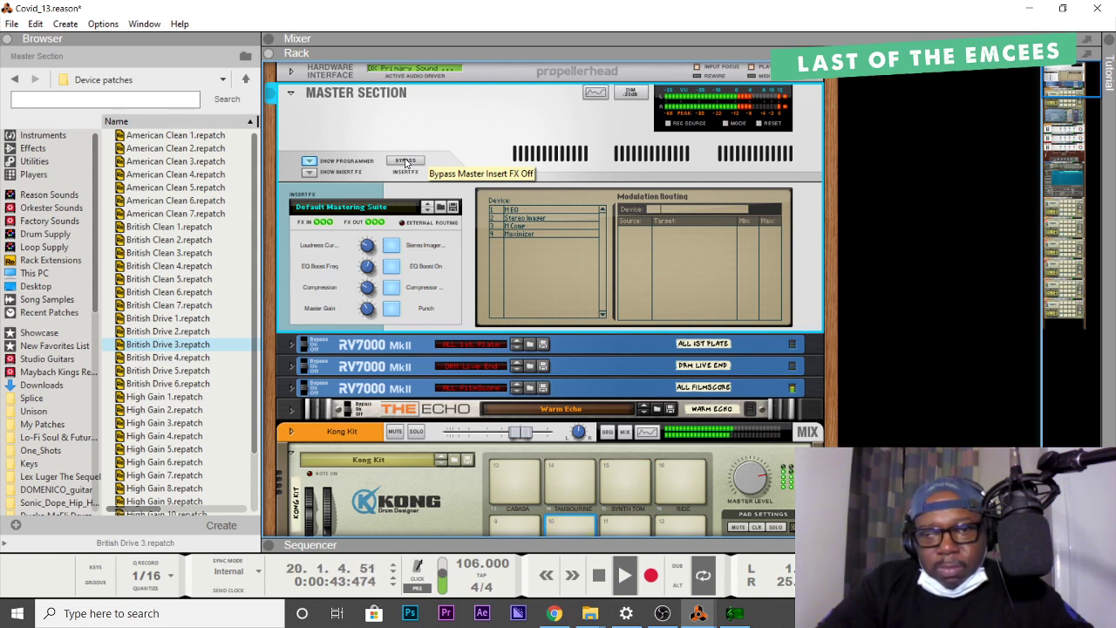
# Turn on the master compressor in the mixer.
pyautogui.click(512, 38)
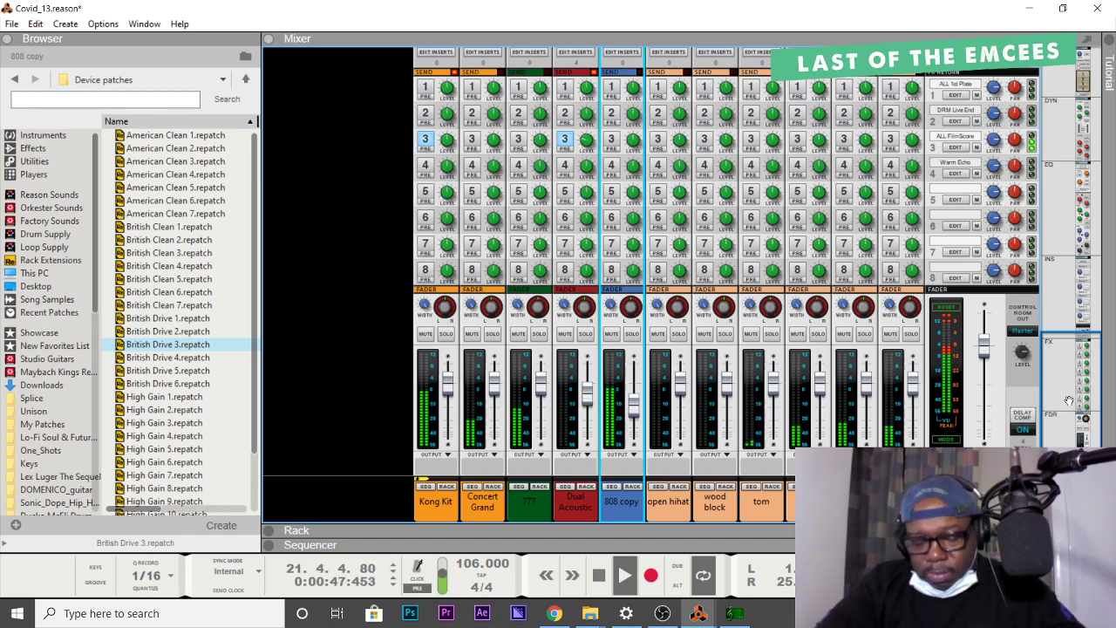
pyautogui.moveTo(1070, 400); pyautogui.dragTo(1064, 179)
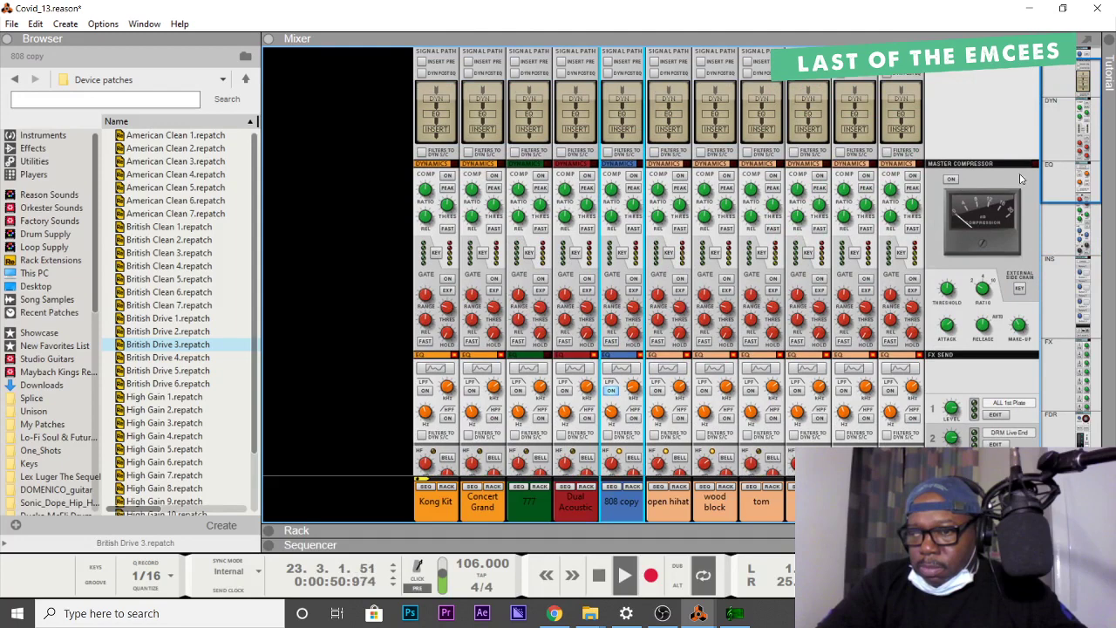
pyautogui.click(956, 179)
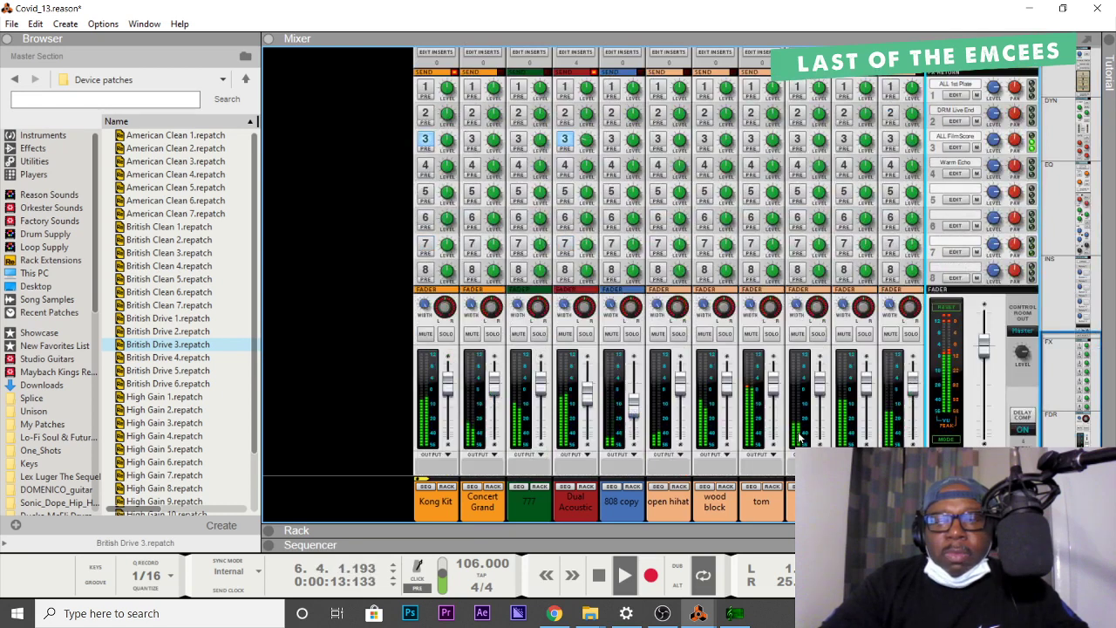
# Turn on FX send 3 for the wood block channel and set its send level to -9.67 dB.
pyautogui.click(707, 141)
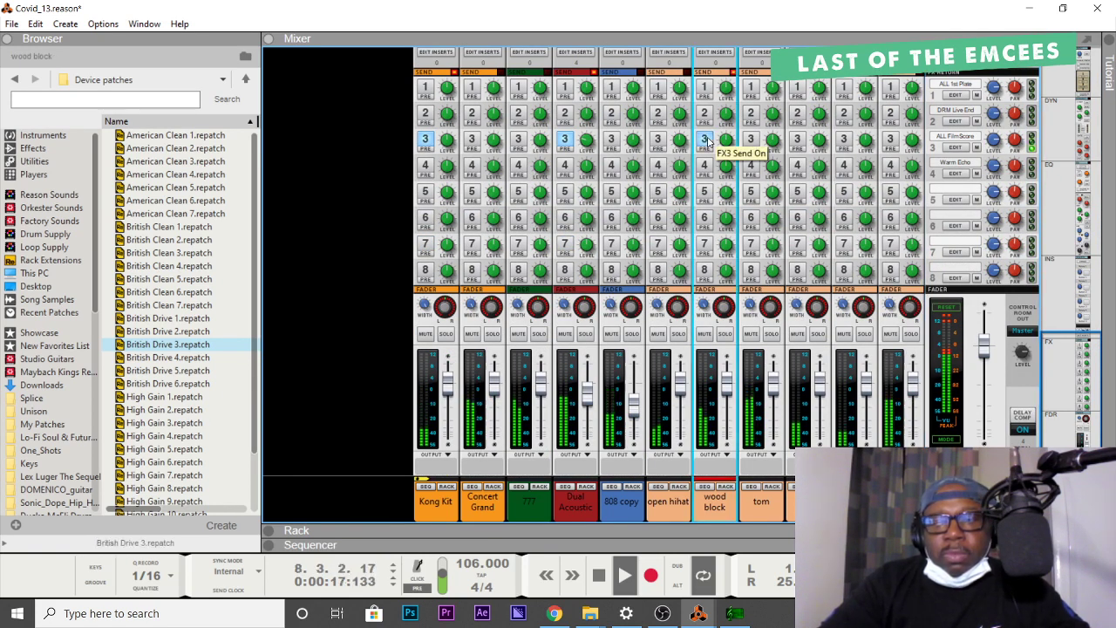
pyautogui.moveTo(724, 144)
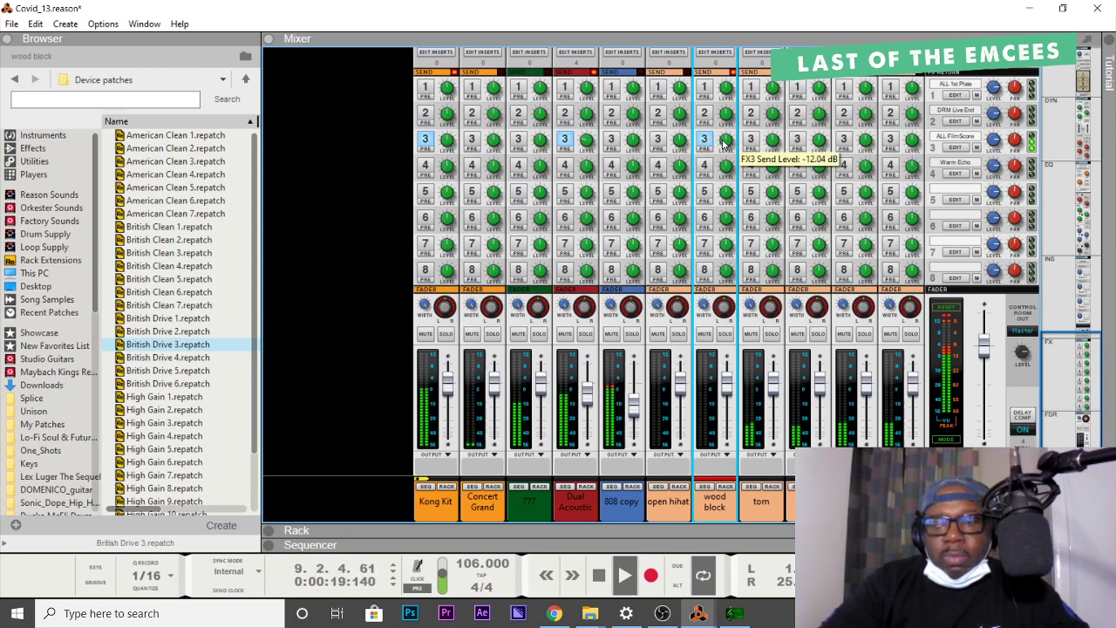
pyautogui.moveTo(729, 144); pyautogui.dragTo(731, 142)
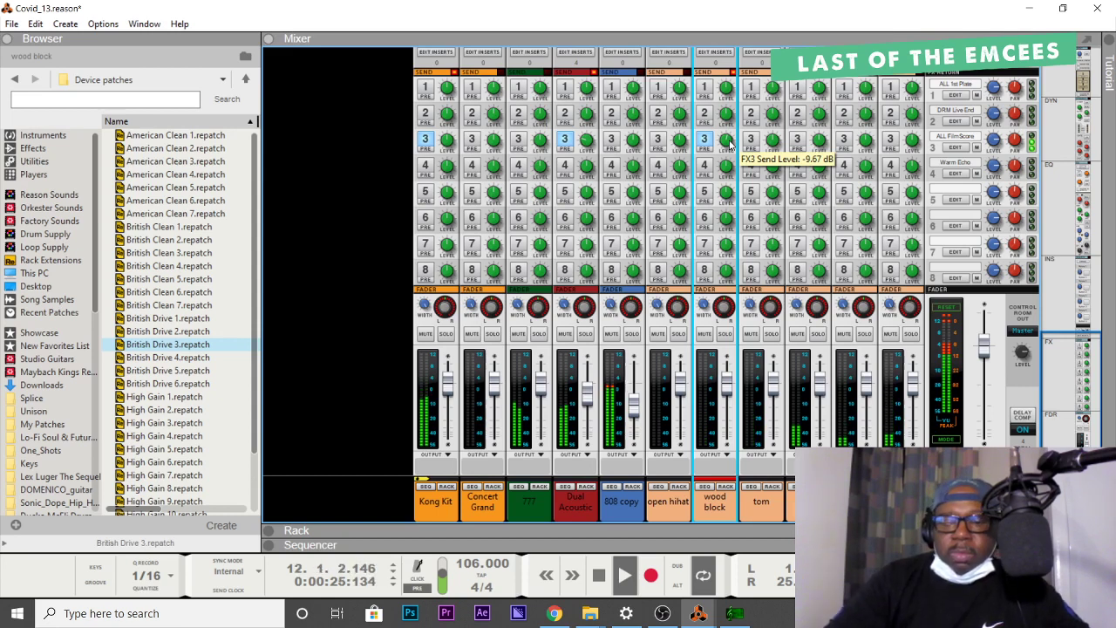
# Select every clip in the sequencer and move the whole arrangement eight bars later so it starts at bar 9.
pyautogui.click(635, 547)
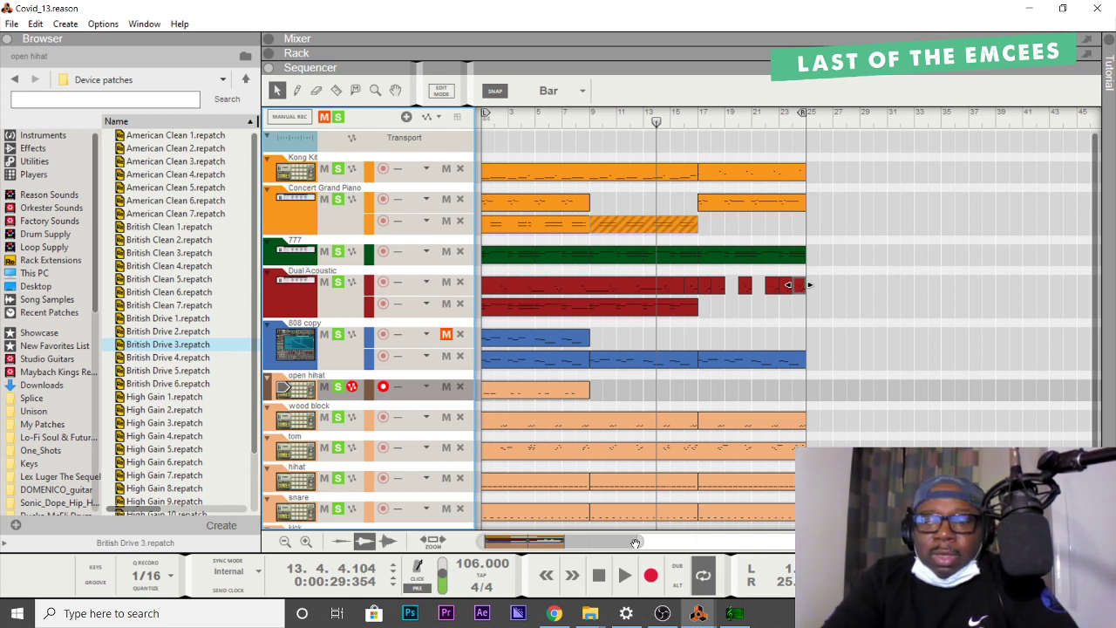
pyautogui.press('Home')
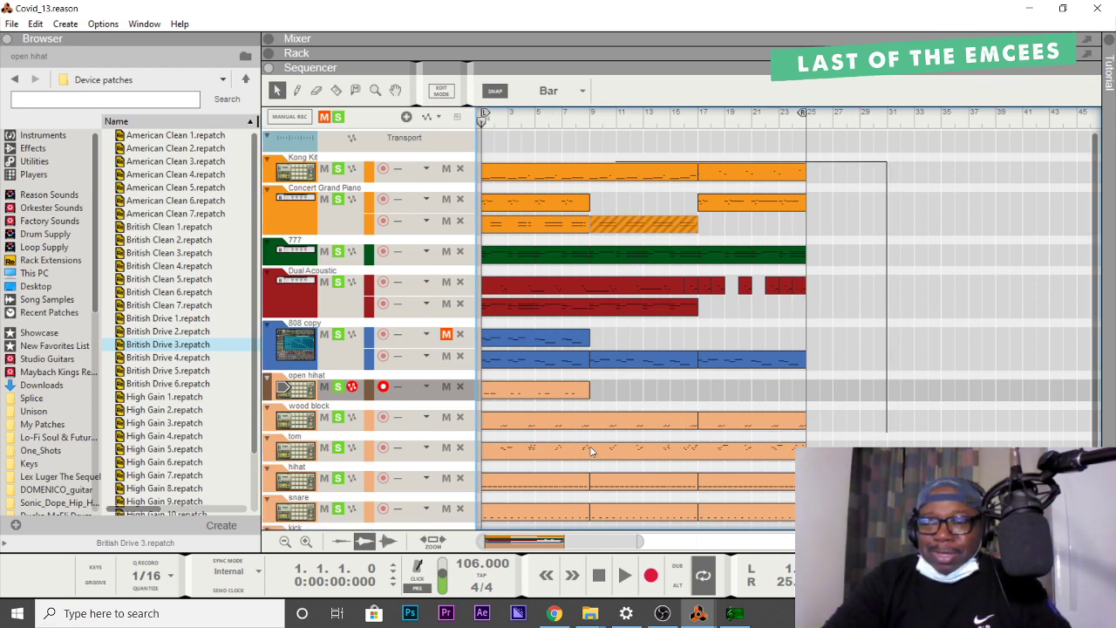
pyautogui.scroll(-2, 489, 534)
pyautogui.hotkey('ctrl', 'a')
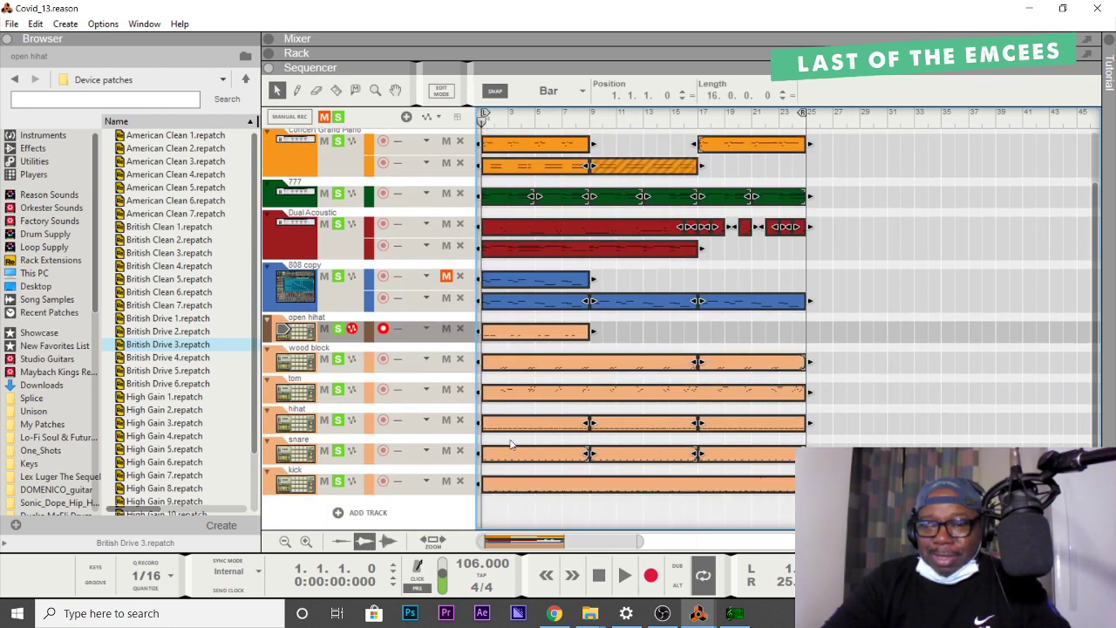
pyautogui.scroll(2, 555, 377)
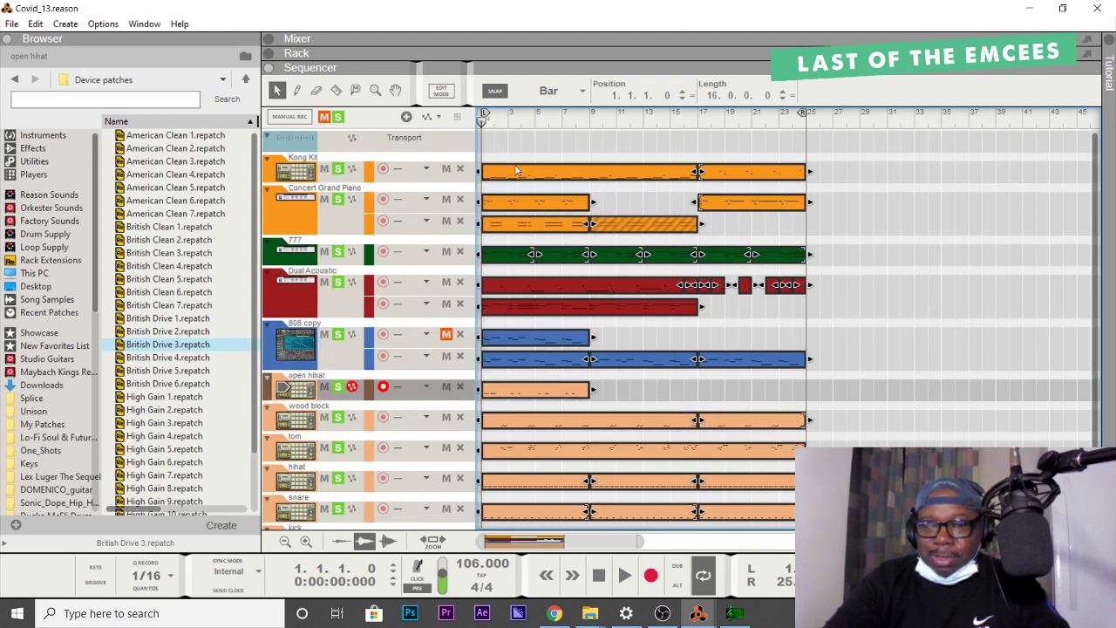
pyautogui.moveTo(515, 173); pyautogui.dragTo(622, 180)
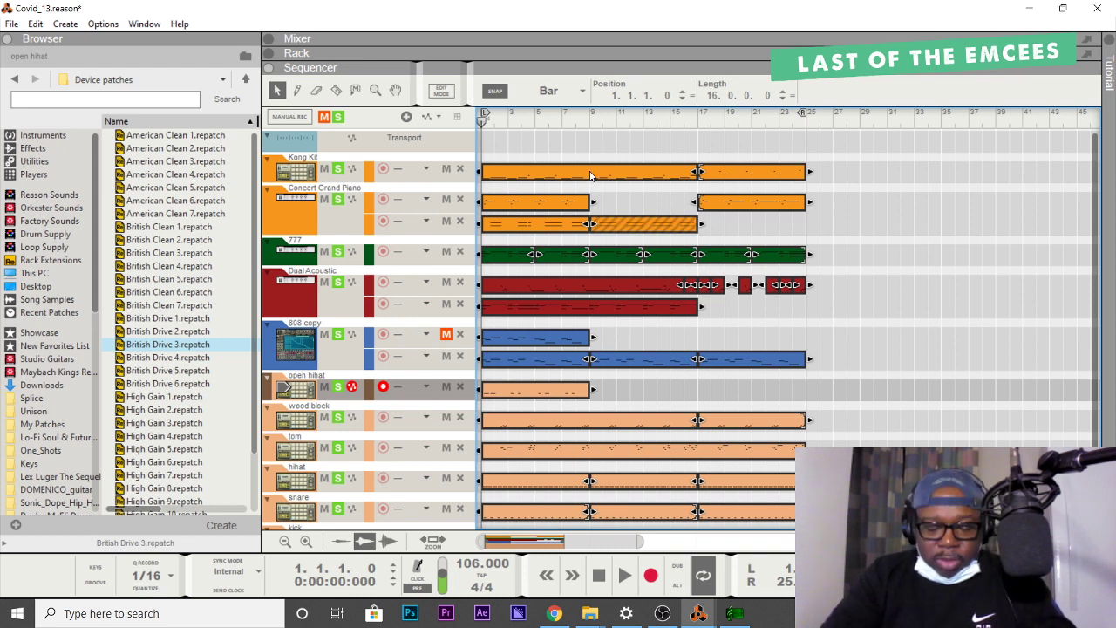
pyautogui.moveTo(591, 175); pyautogui.dragTo(698, 172)
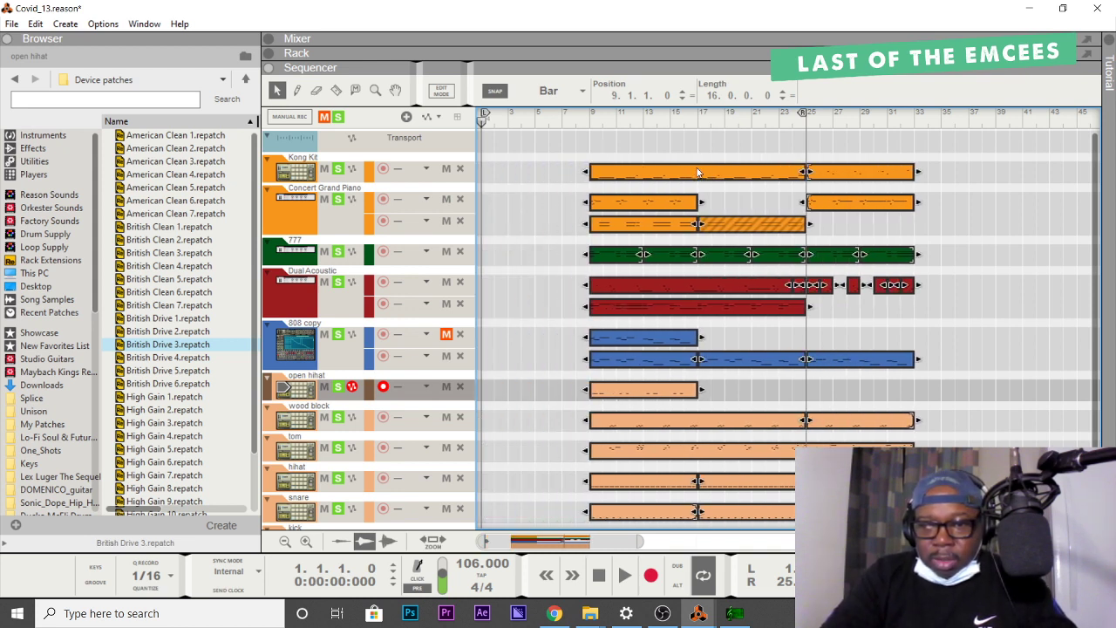
pyautogui.click(558, 172)
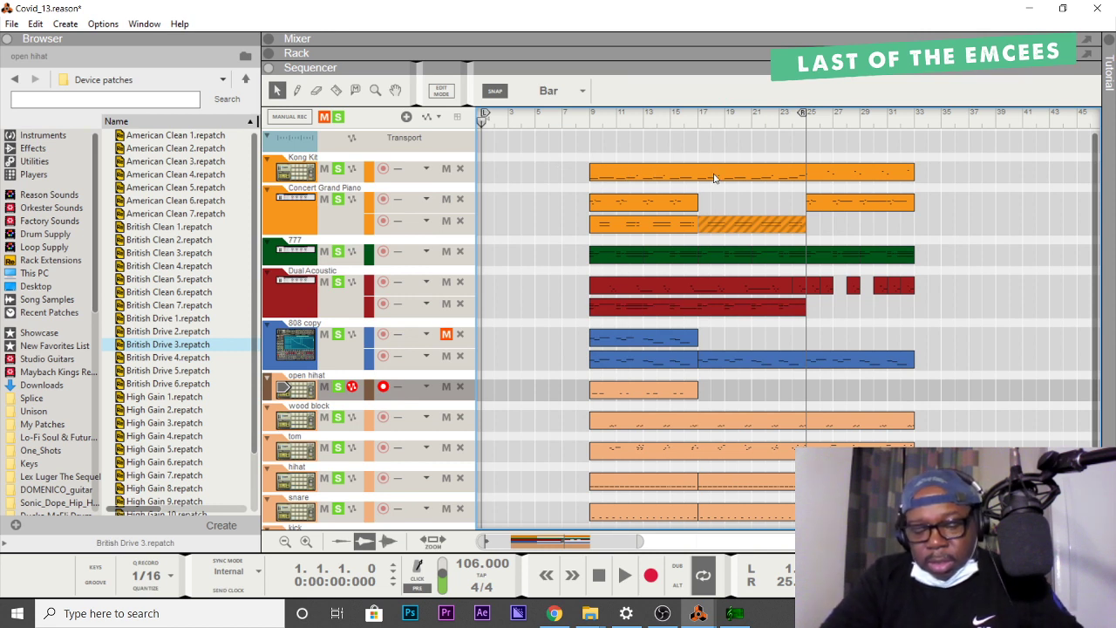
# Split the Kong Kit clip at bar 17 and copy its first eight-bar section to bar 1.
pyautogui.press('r')
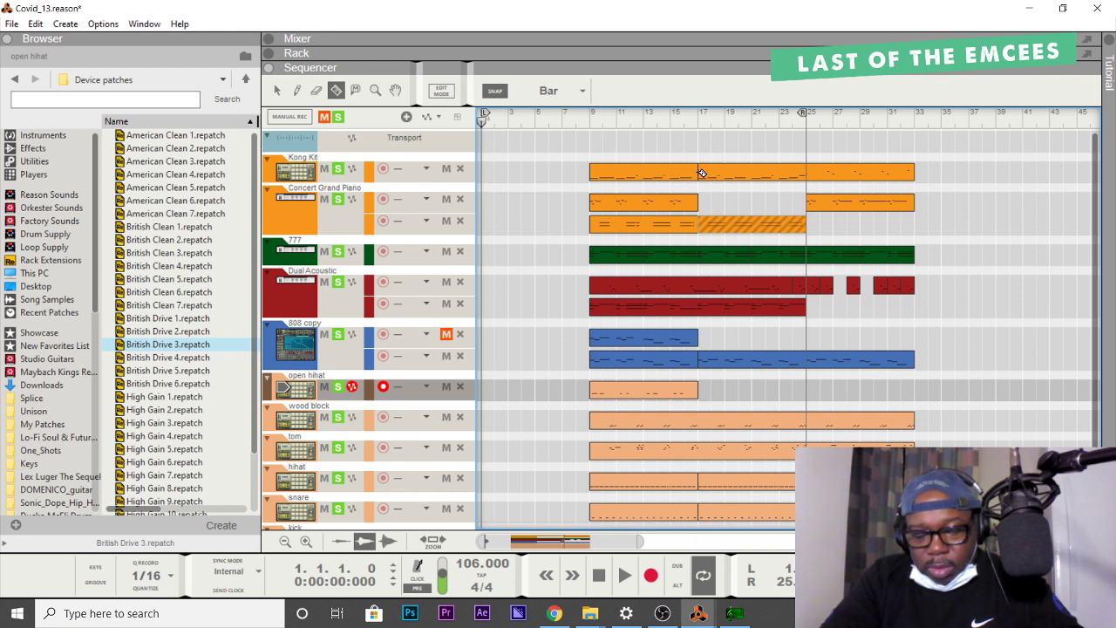
pyautogui.press('q')
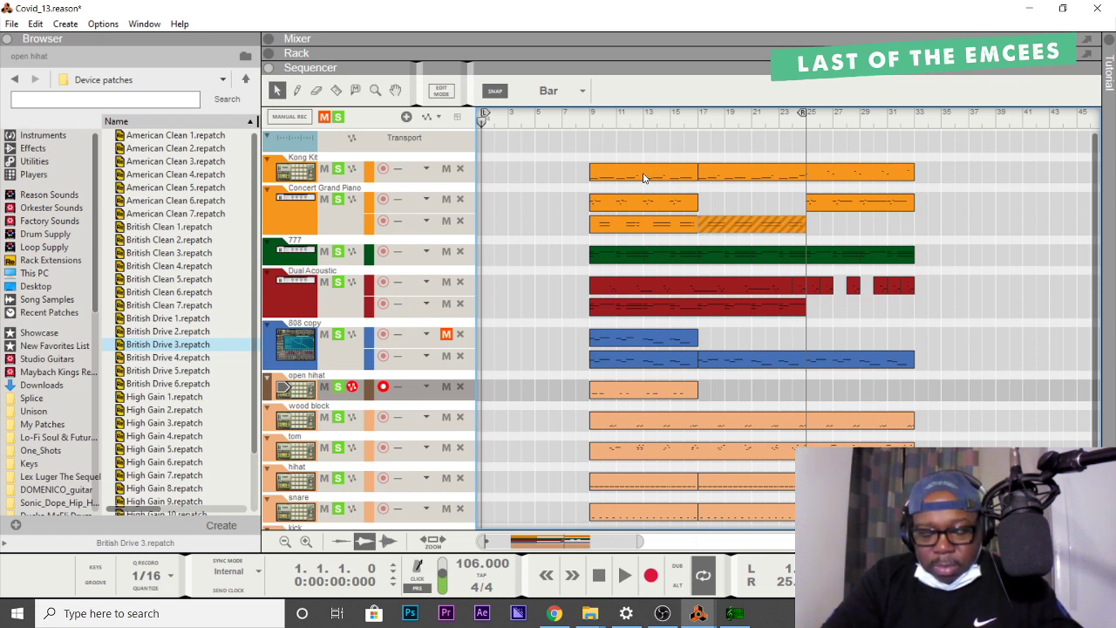
pyautogui.moveTo(628, 180); pyautogui.dragTo(520, 174)
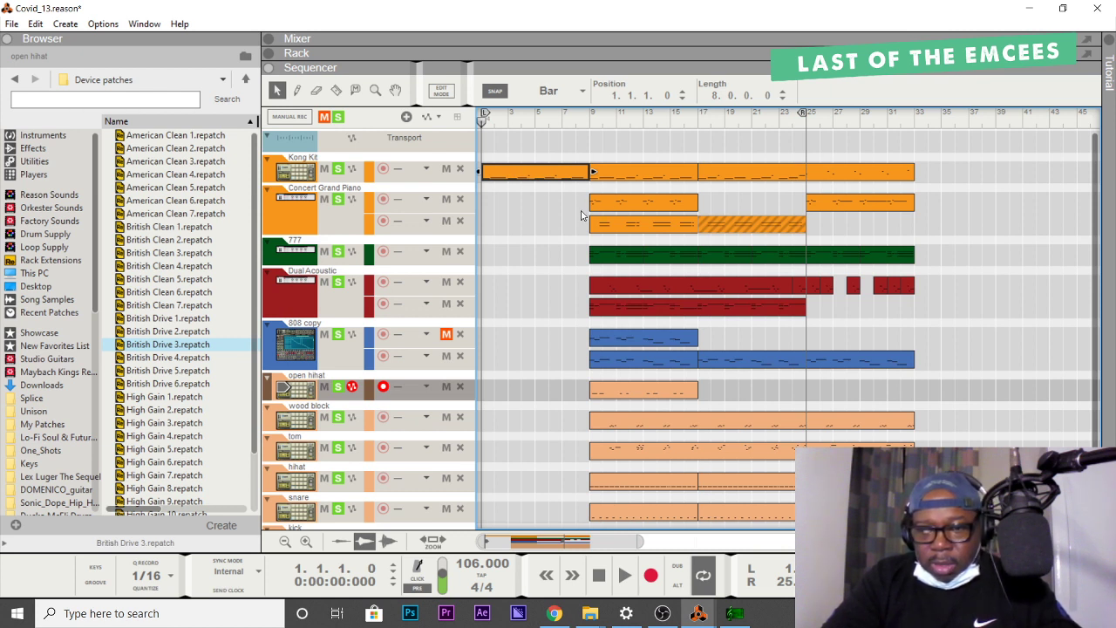
# Copy the two eight-bar Concert Grand Piano clips and the first four-bar 777 clip from bar 9 to bar 1.
pyautogui.moveTo(581, 191); pyautogui.dragTo(503, 231)
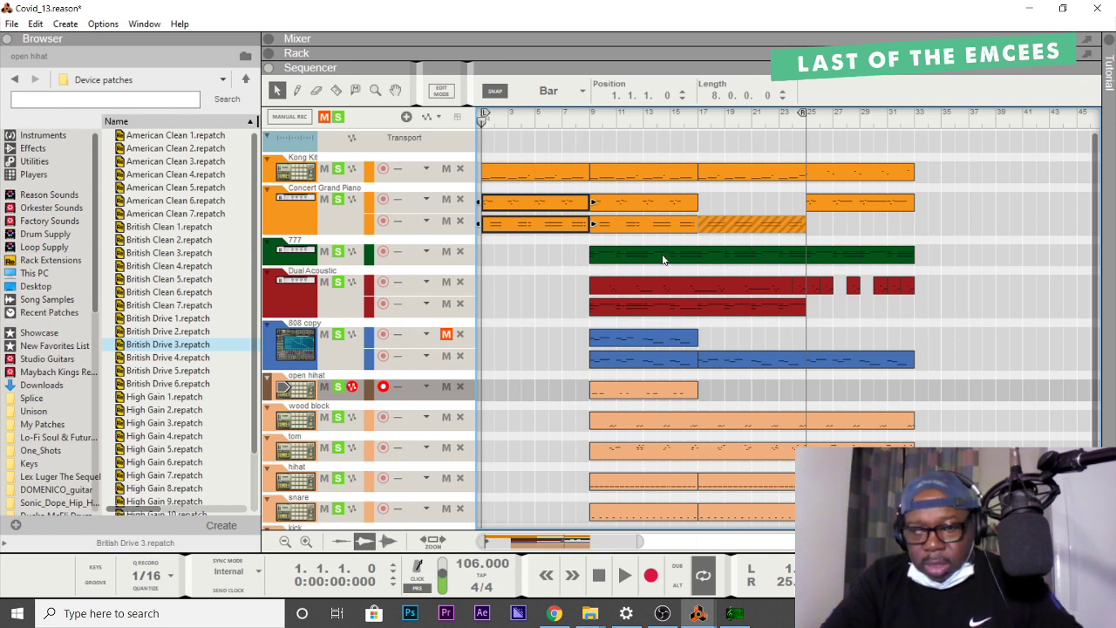
pyautogui.click(622, 256)
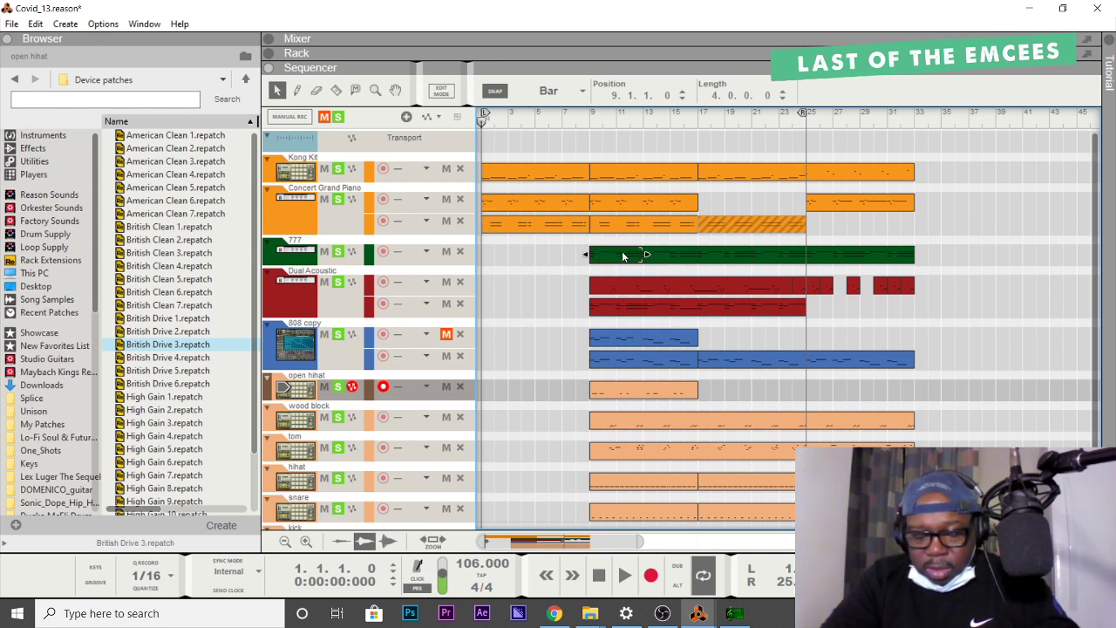
pyautogui.moveTo(623, 256); pyautogui.dragTo(489, 252)
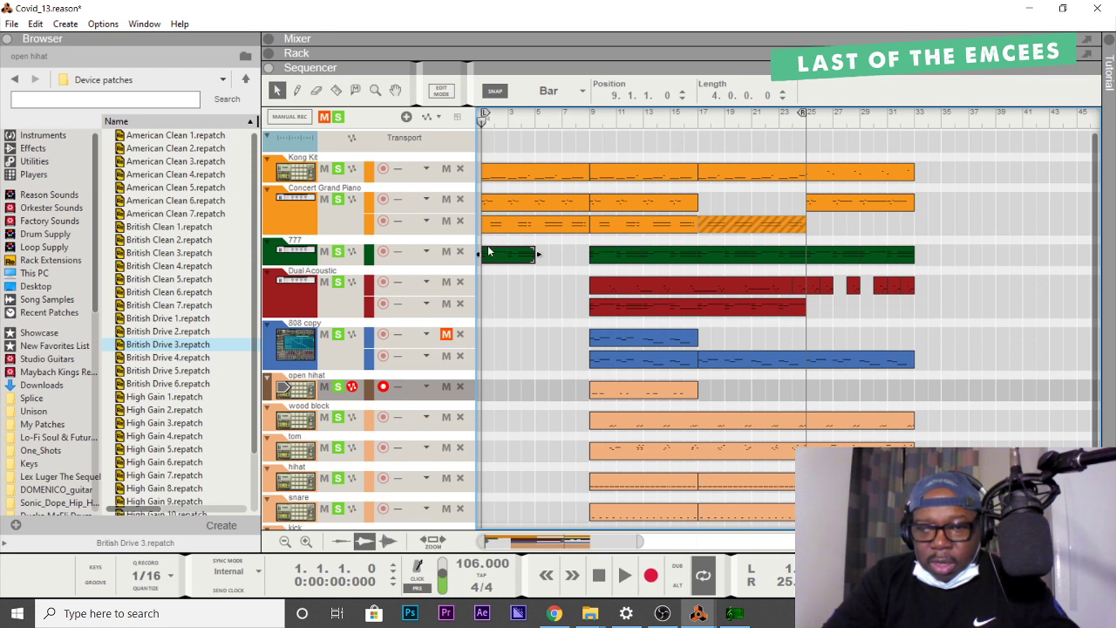
# Duplicate the intro's four-bar 777 clip to bar 5, extend the loop end to bar 33 and play the arrangement.
pyautogui.hotkey('ctrl', 'd')
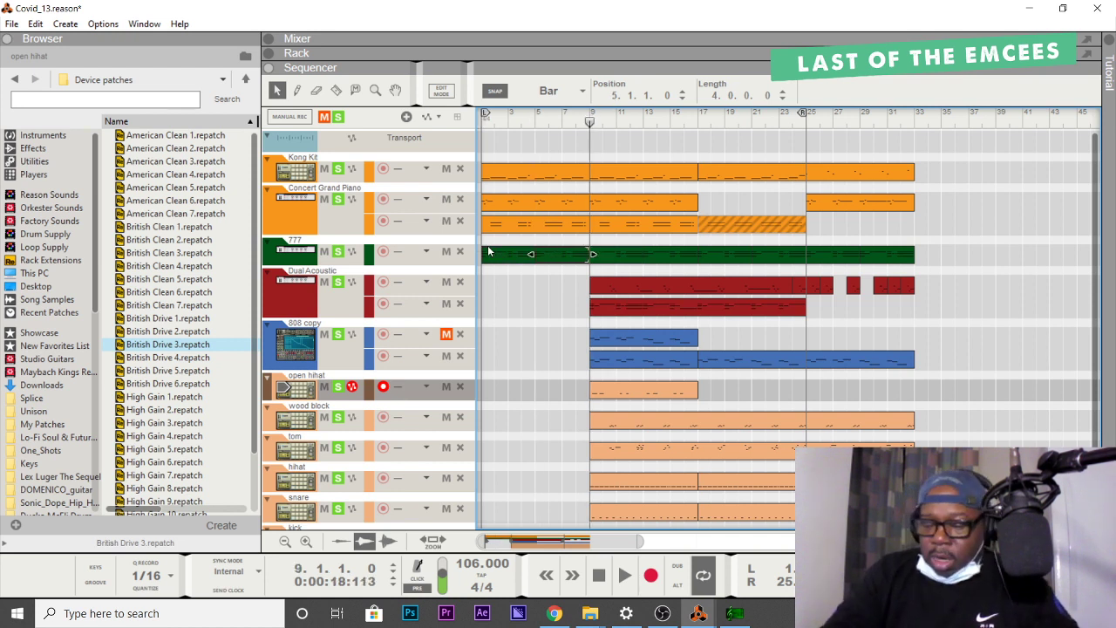
pyautogui.press('space')
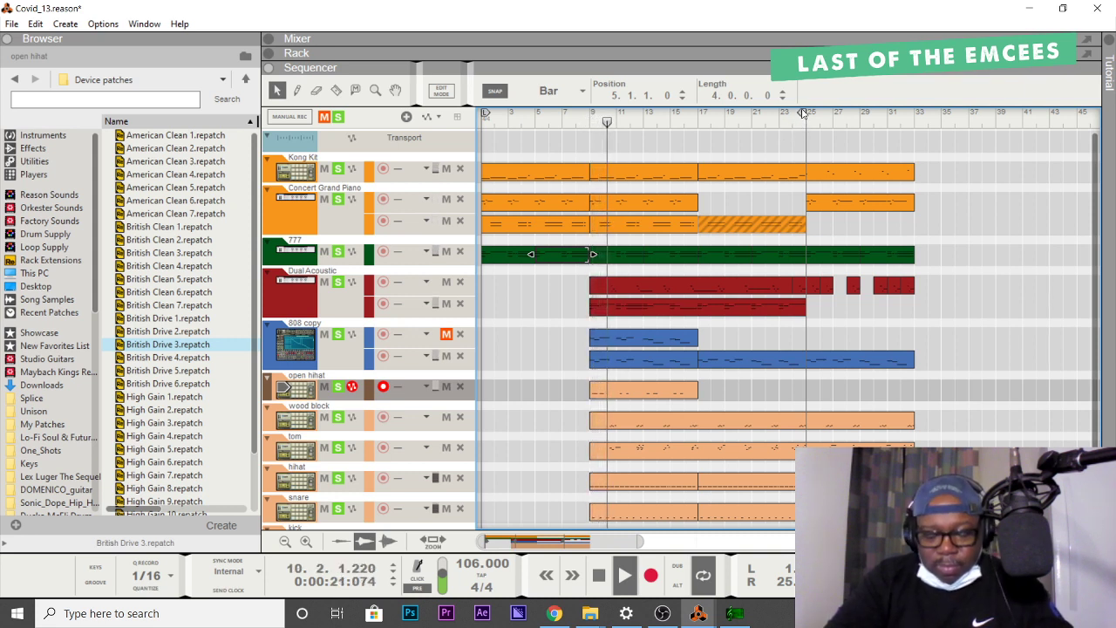
pyautogui.moveTo(803, 114); pyautogui.dragTo(907, 120)
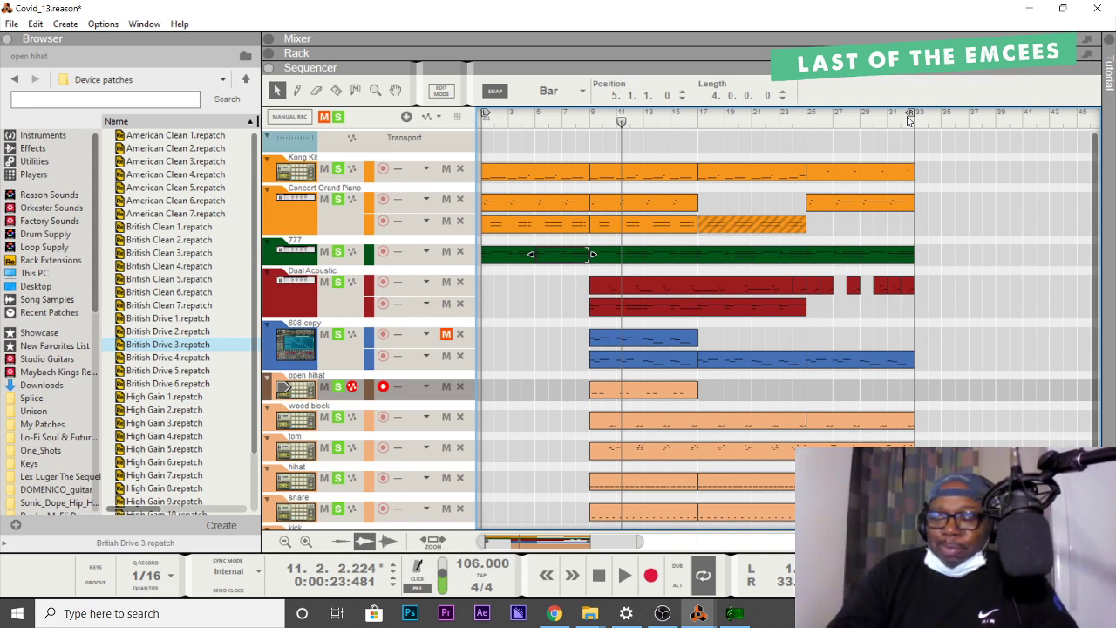
pyautogui.press('Home')
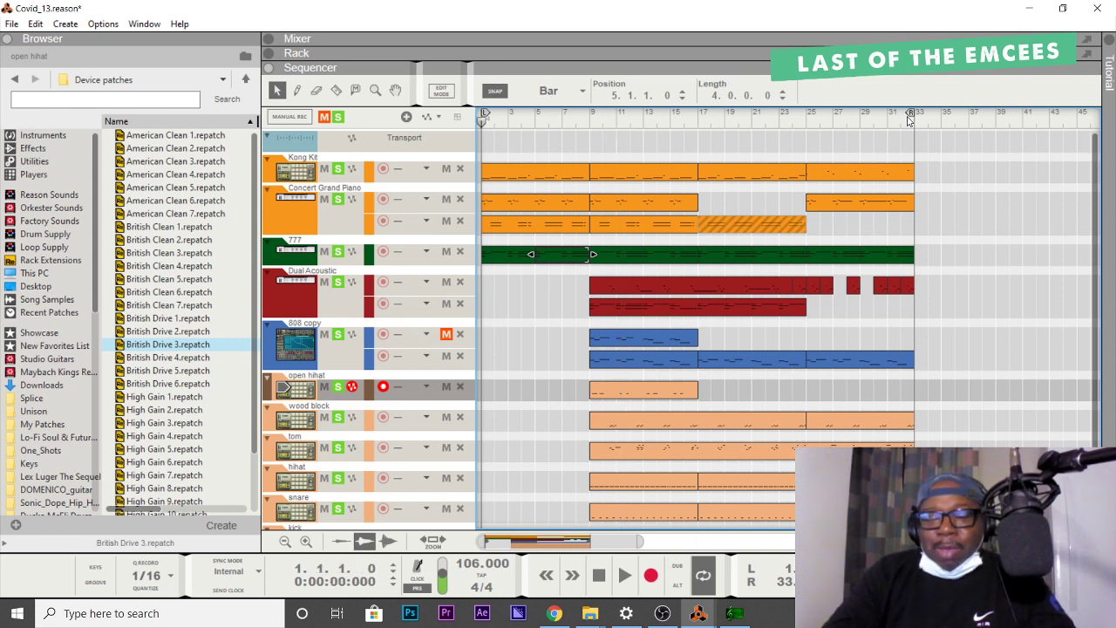
pyautogui.press('space')
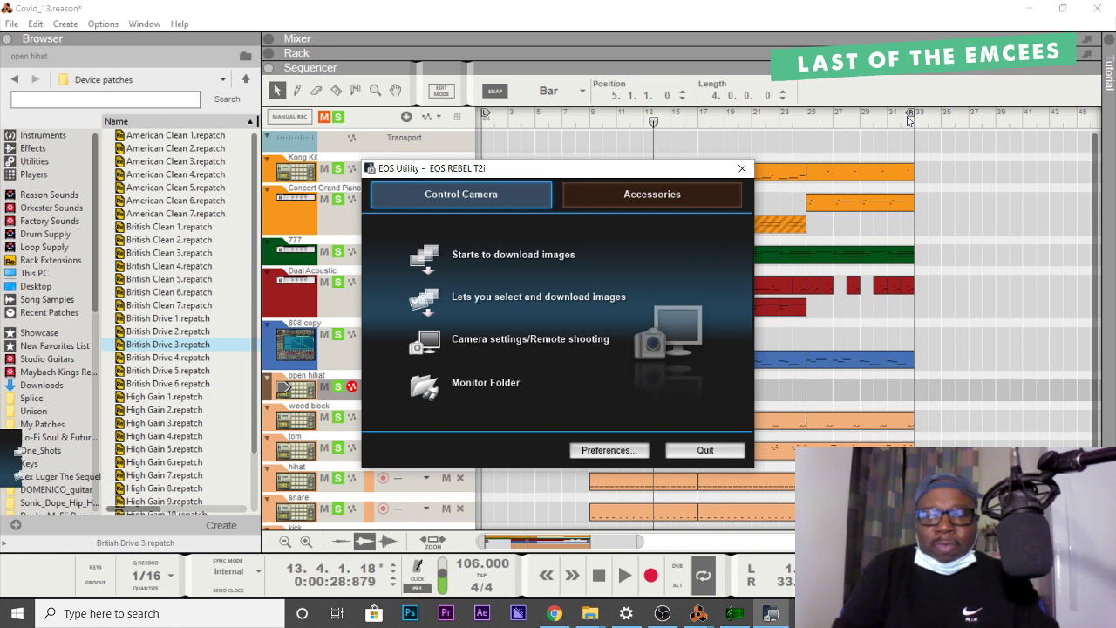
# Open the camera settings and remote shooting controls in EOS Utility and start the remote live view.
pyautogui.click(542, 352)
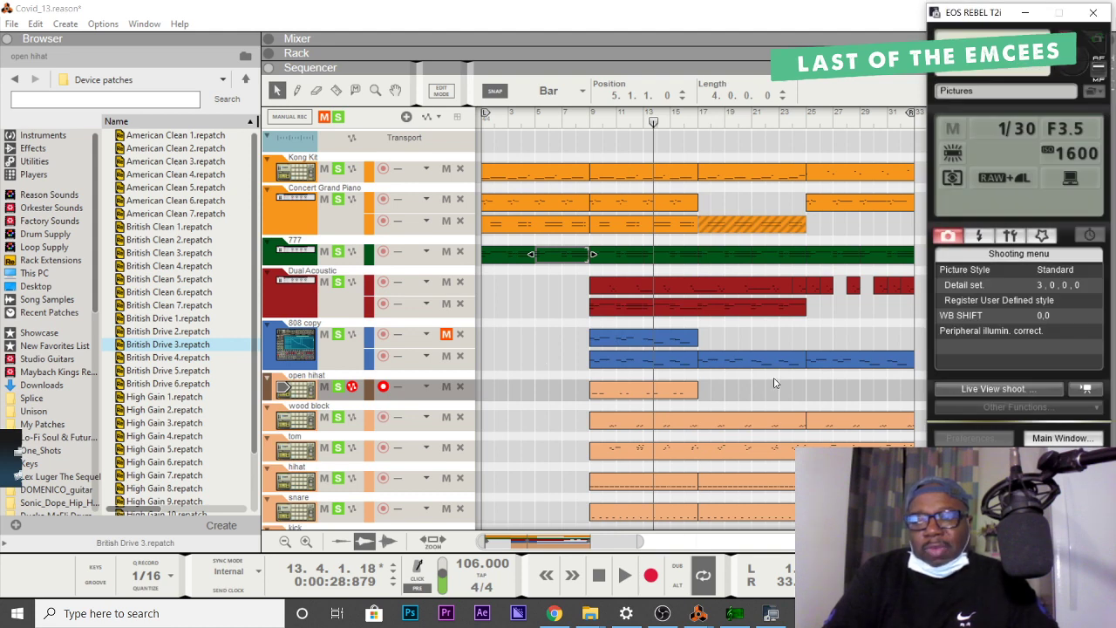
pyautogui.click(978, 388)
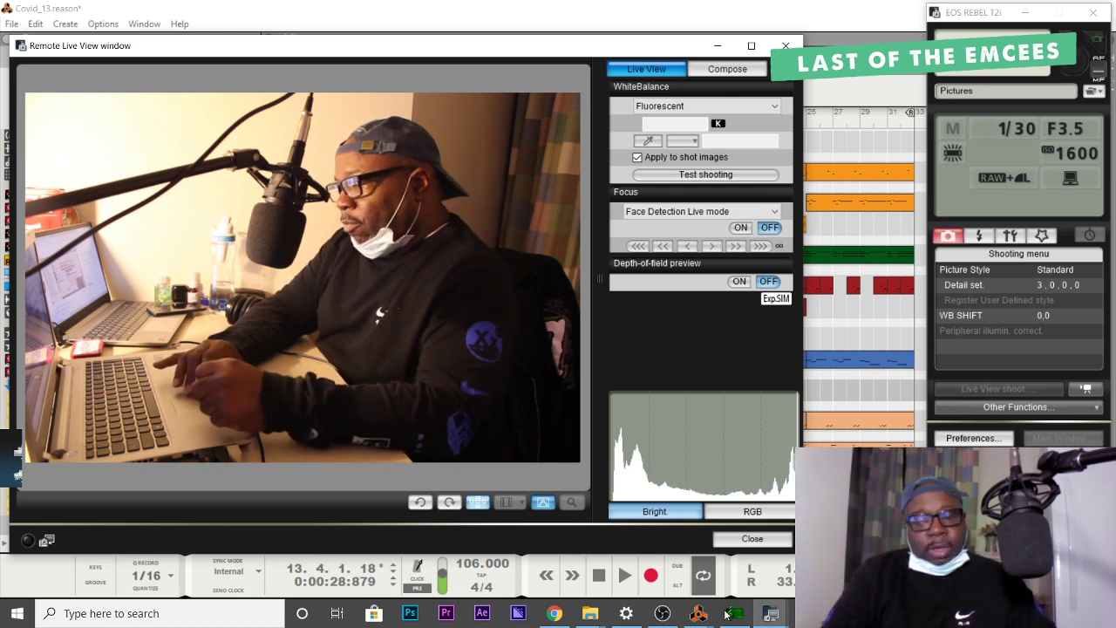
# Switch to OBS and remove the Cannon source from the scene.
pyautogui.moveTo(699, 615)
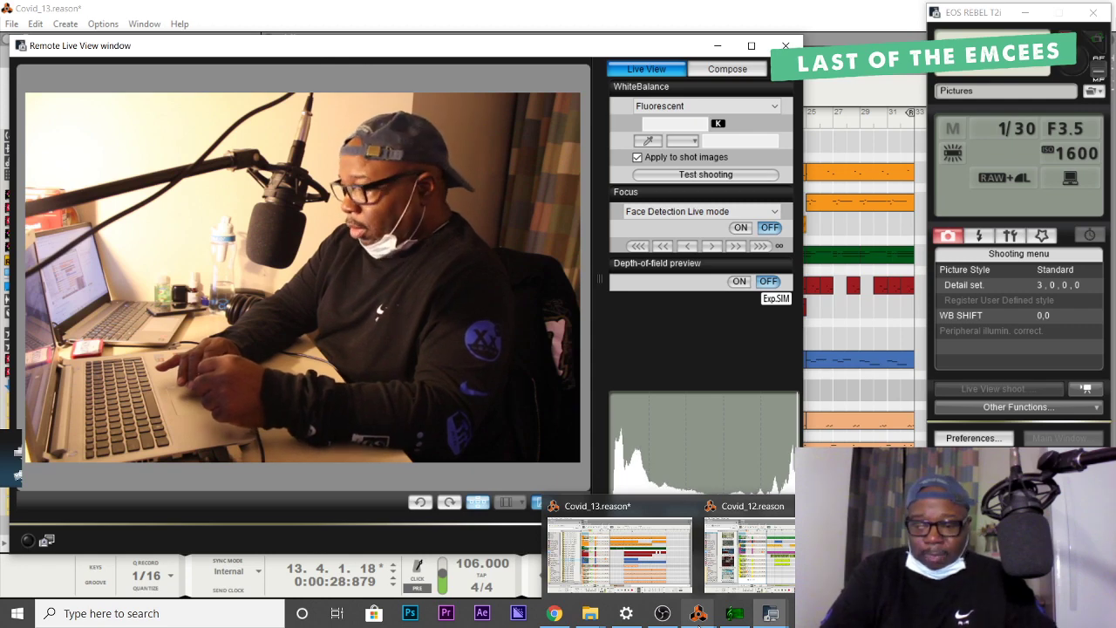
pyautogui.moveTo(661, 616)
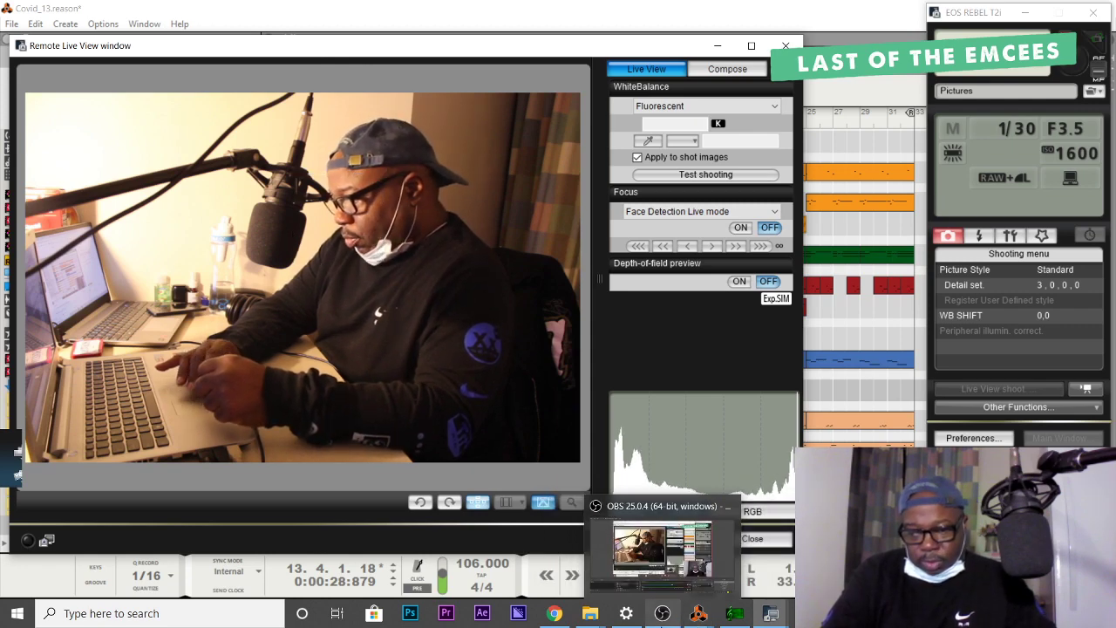
pyautogui.click(661, 616)
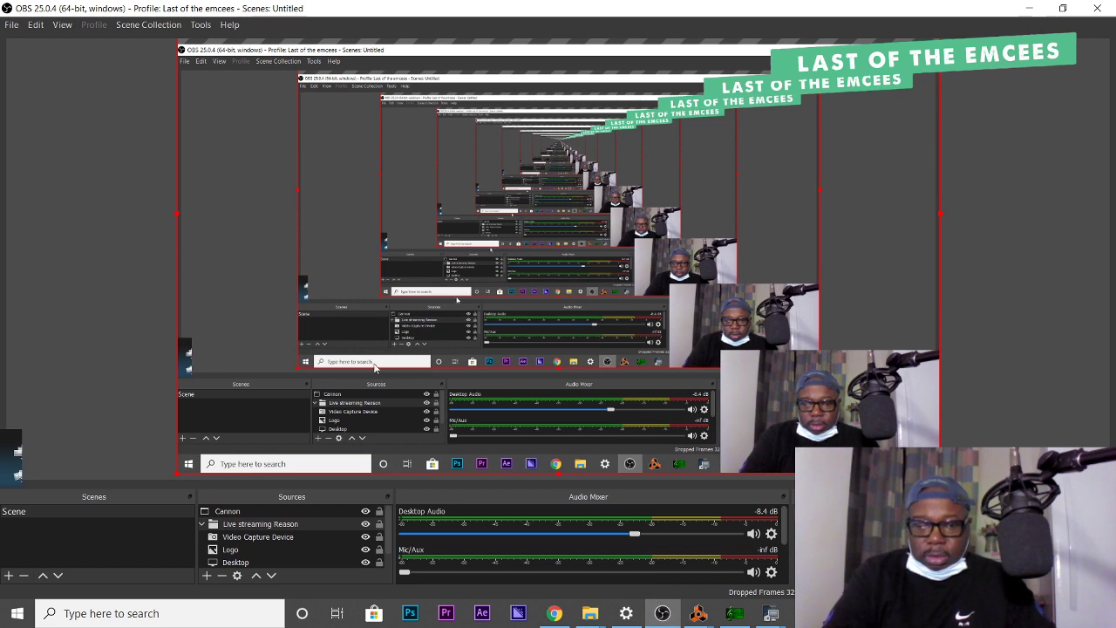
pyautogui.click(184, 356)
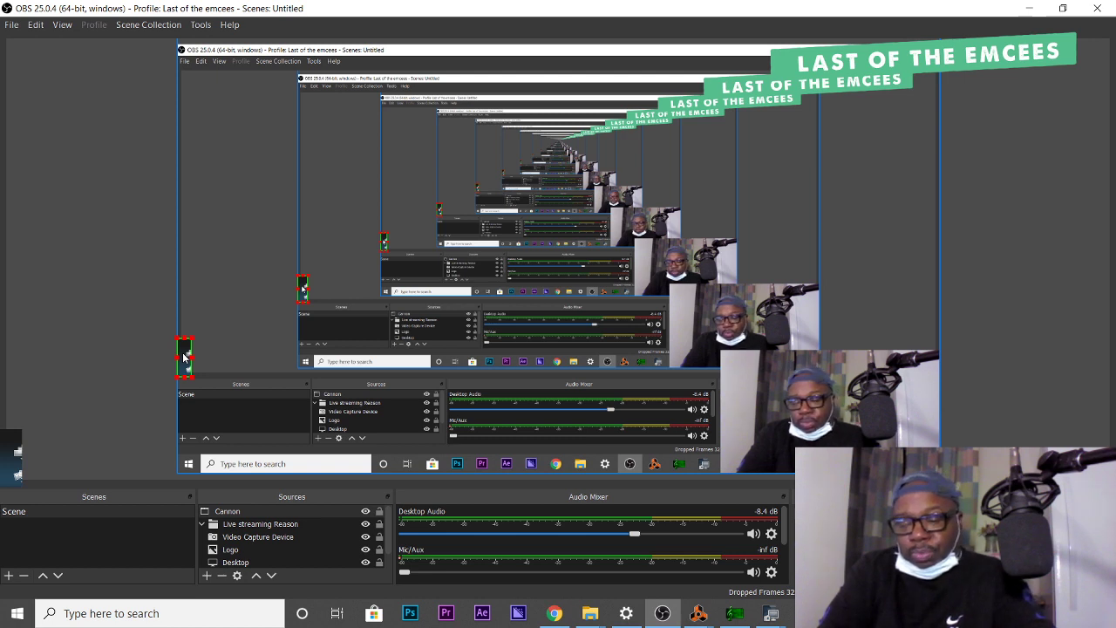
pyautogui.press('Delete')
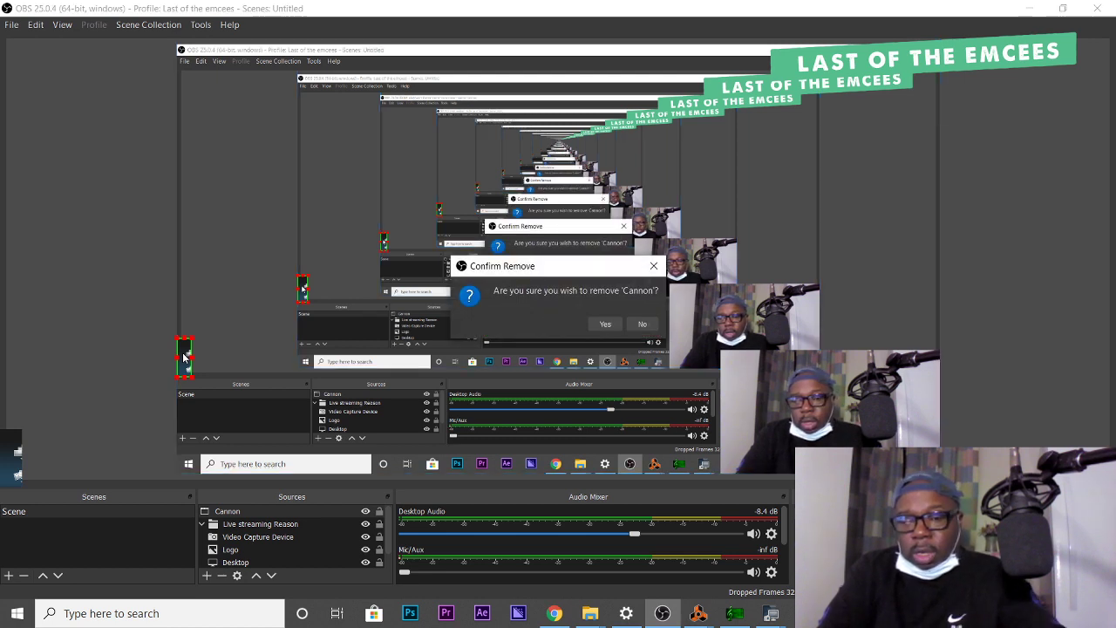
pyautogui.click(602, 323)
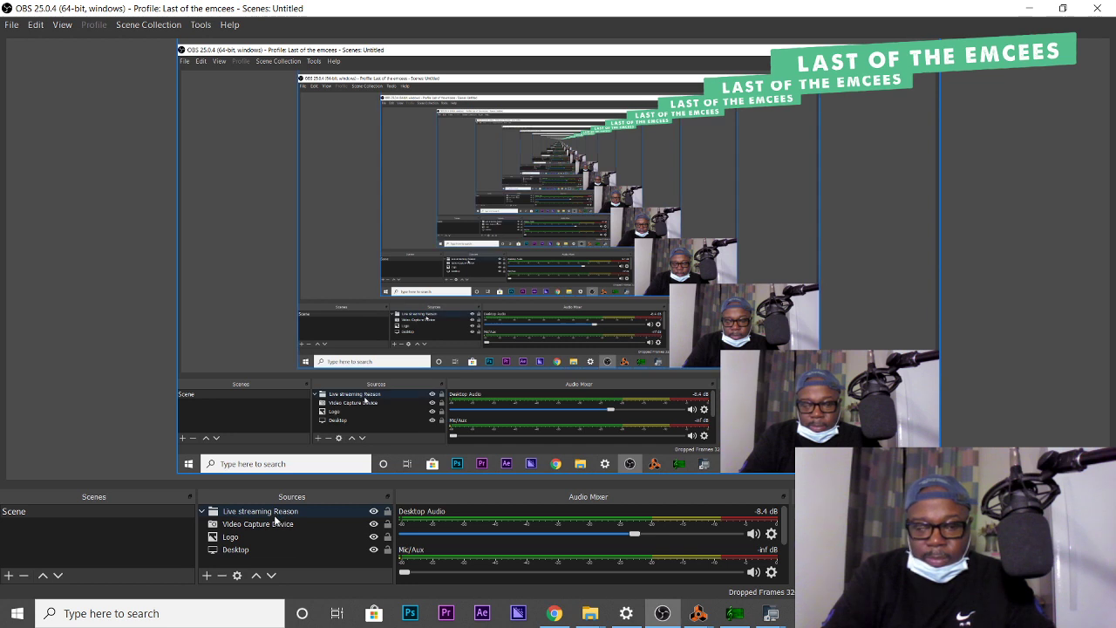
# Add a new Window Capture source of the camera's live view, cropped to the picture and scaled into the canvas's lower-left corner.
pyautogui.click(207, 576)
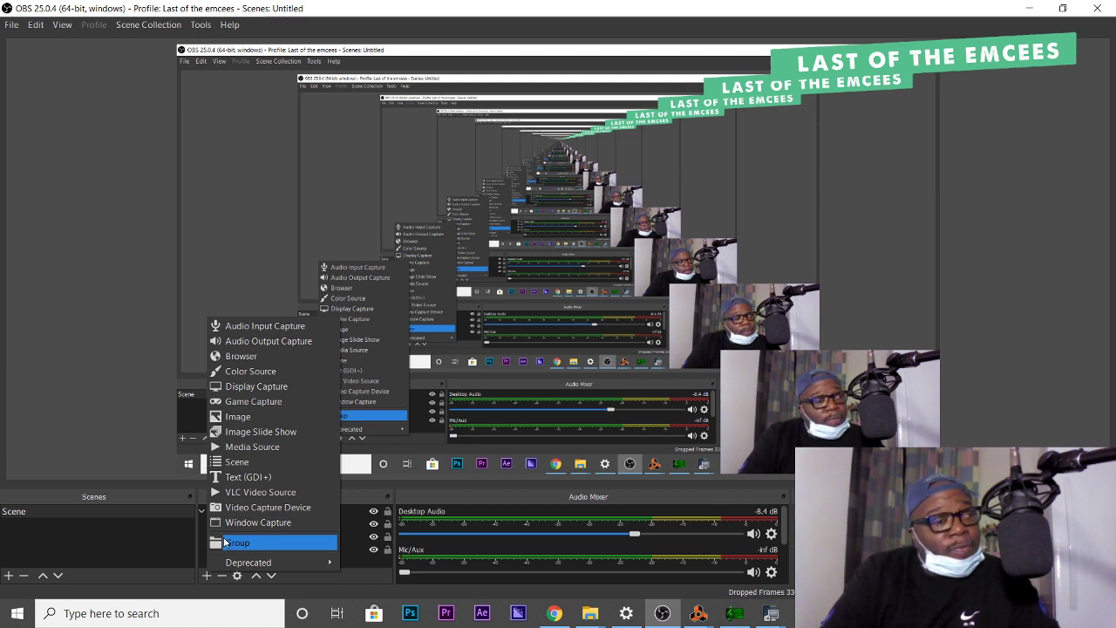
pyautogui.click(238, 530)
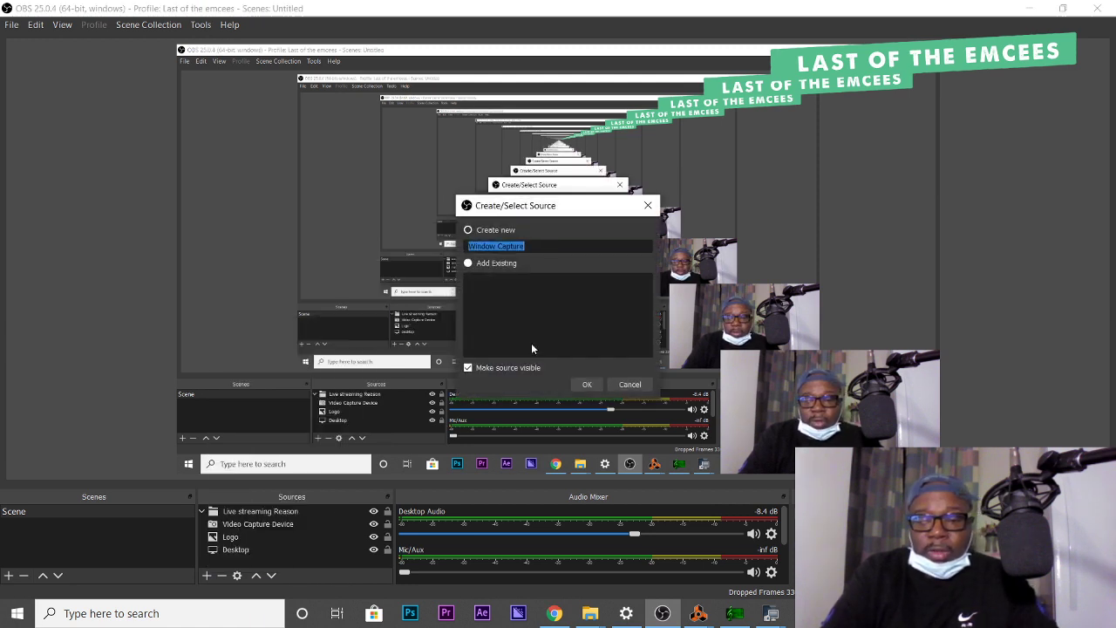
pyautogui.click(587, 383)
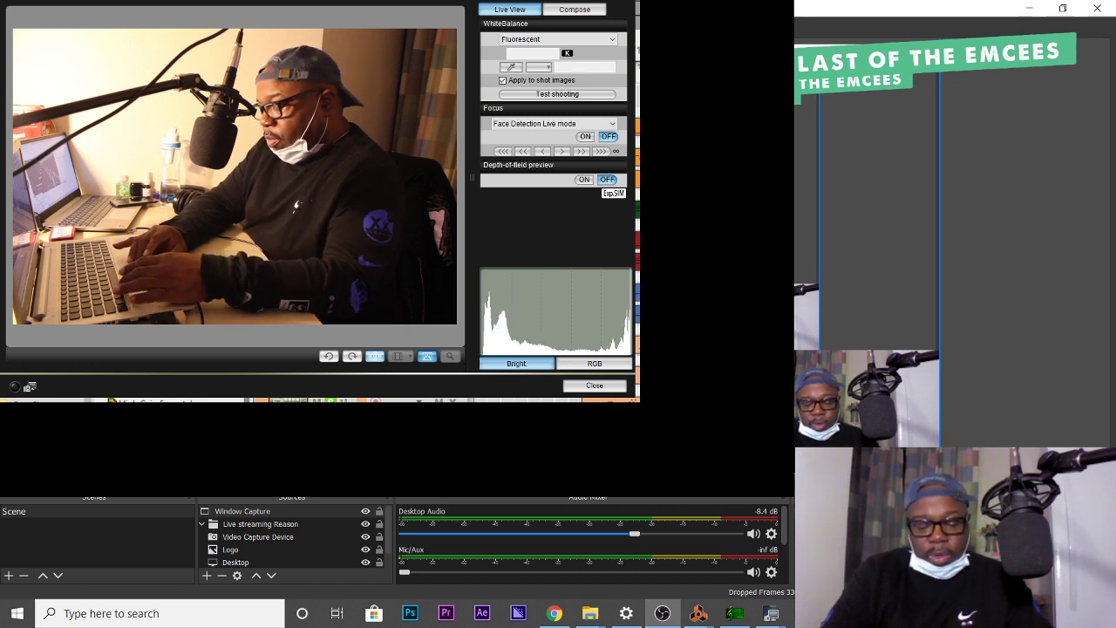
pyautogui.moveTo(720, 384); pyautogui.dragTo(492, 270)
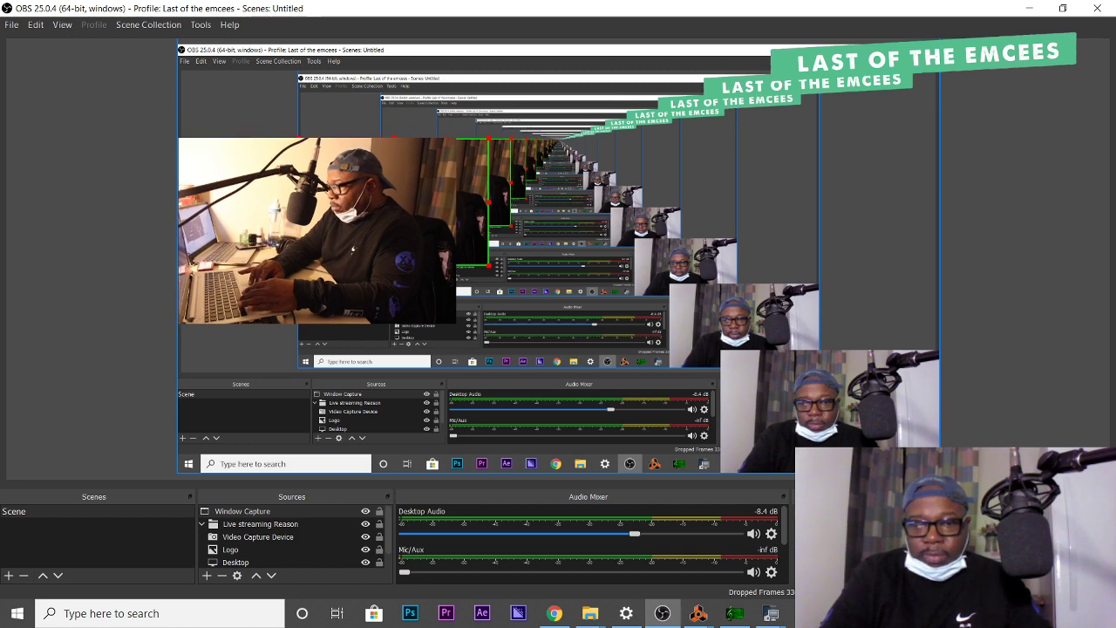
pyautogui.moveTo(349, 212); pyautogui.dragTo(225, 403)
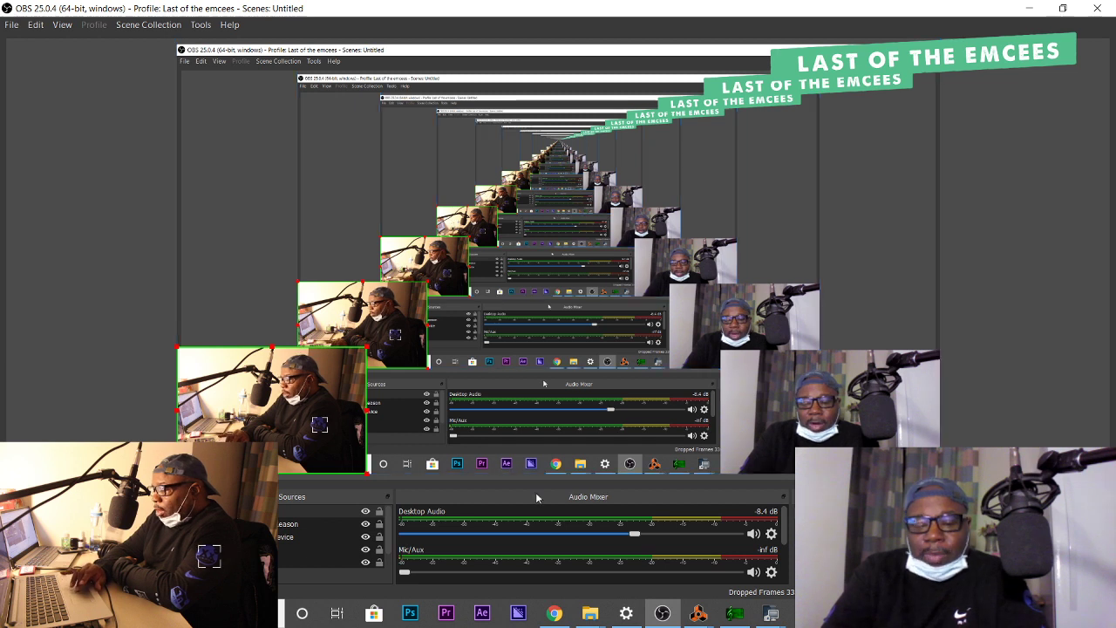
# Switch back to the Covid_13 song in Reason and play the intro from bar 1.
pyautogui.moveTo(571, 613)
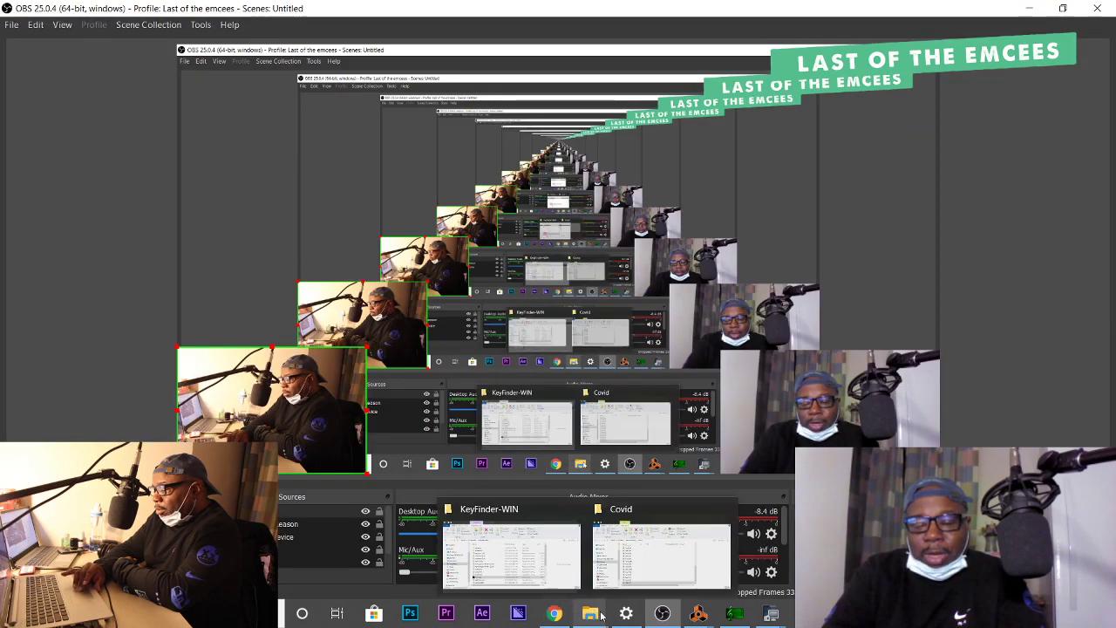
pyautogui.moveTo(695, 615)
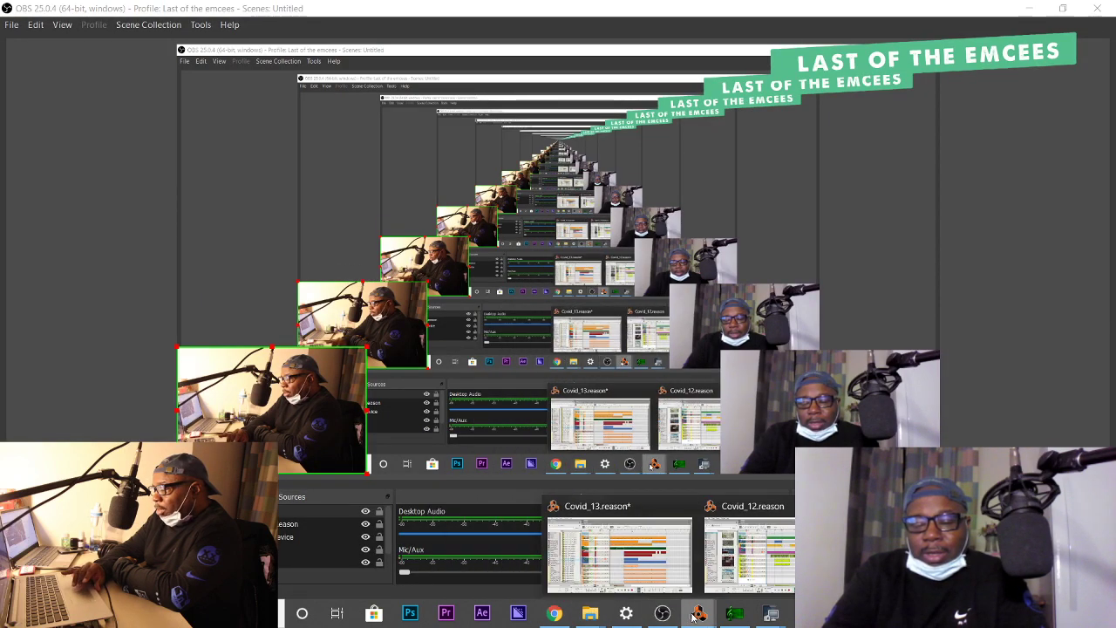
pyautogui.moveTo(724, 565)
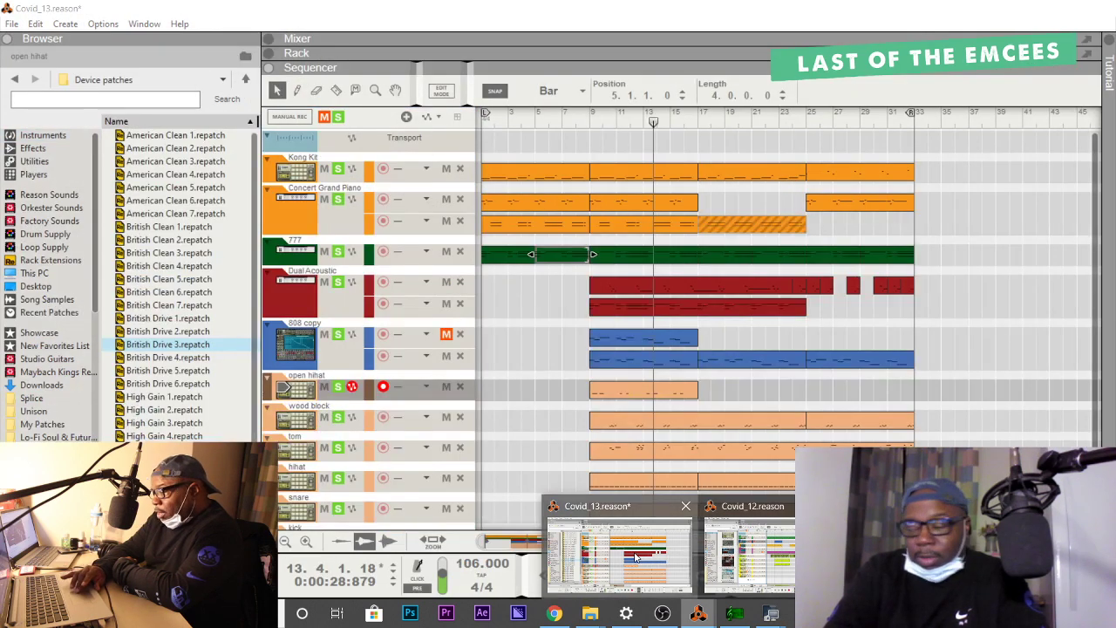
pyautogui.click(635, 558)
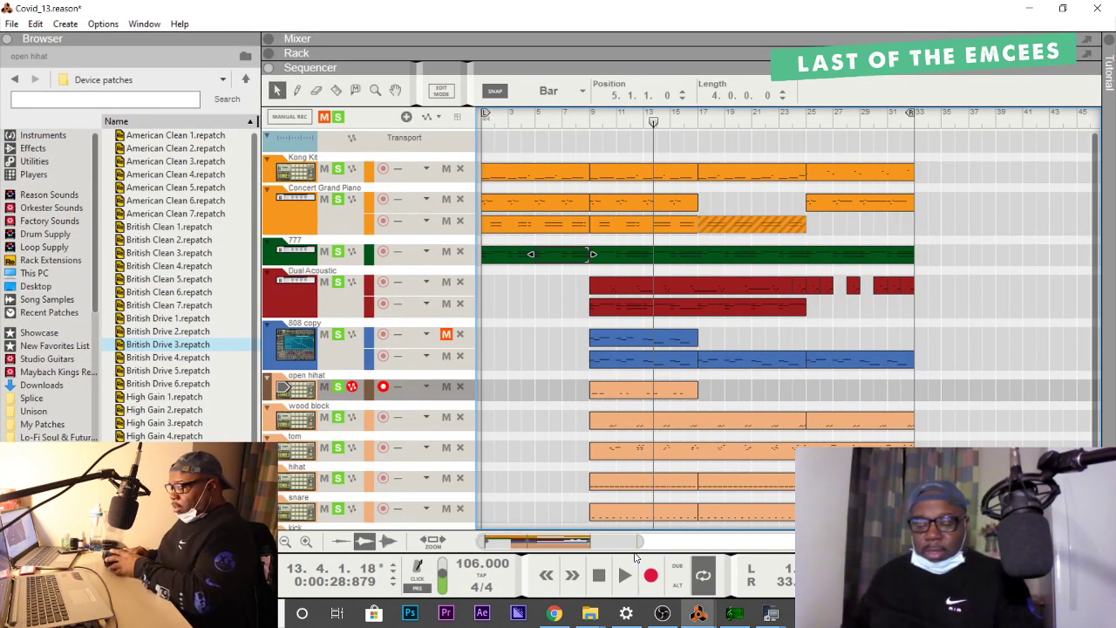
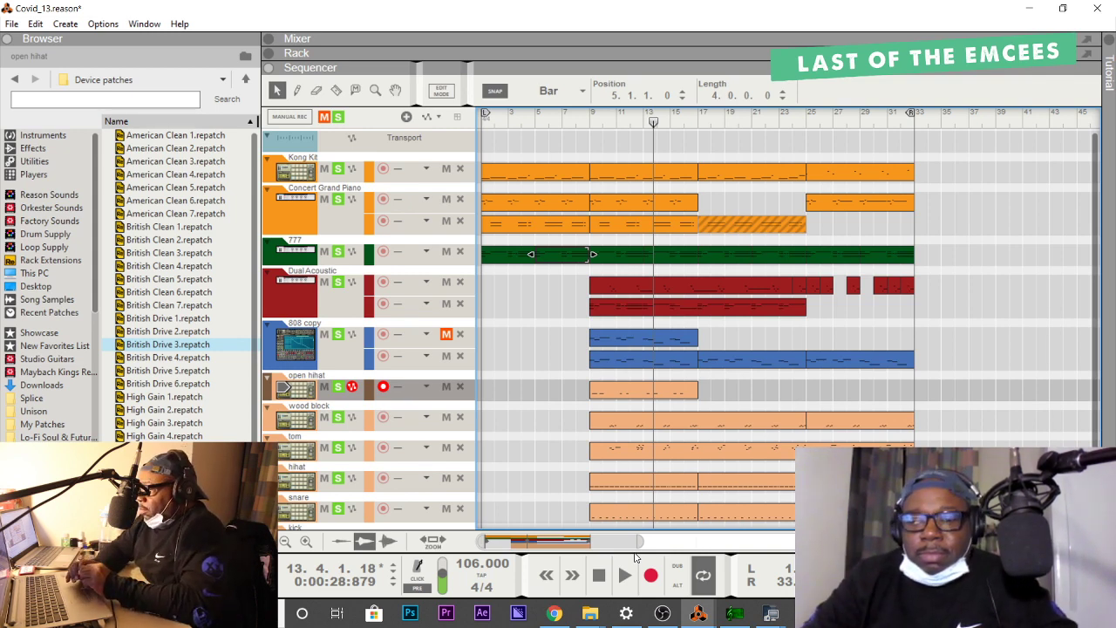
pyautogui.press('Home')
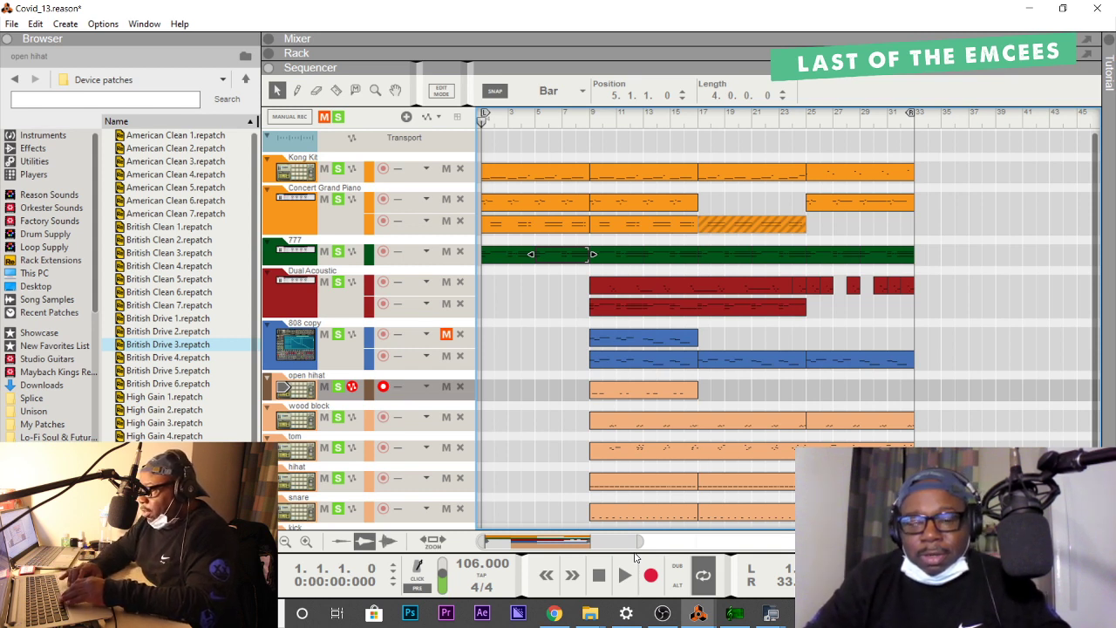
pyautogui.press('space')
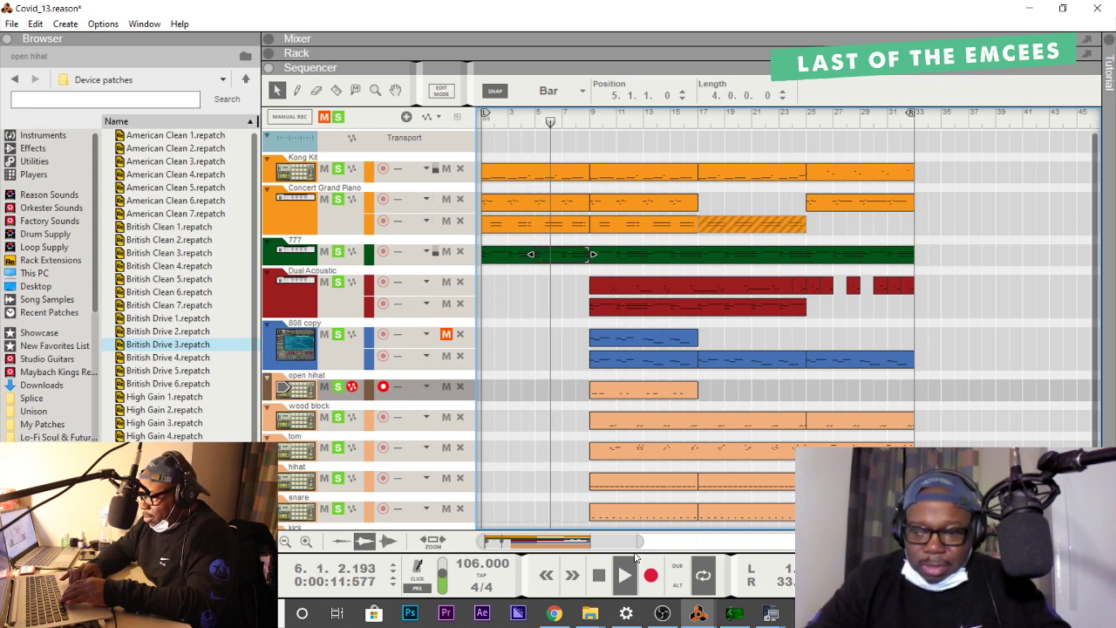
pyautogui.press('space')
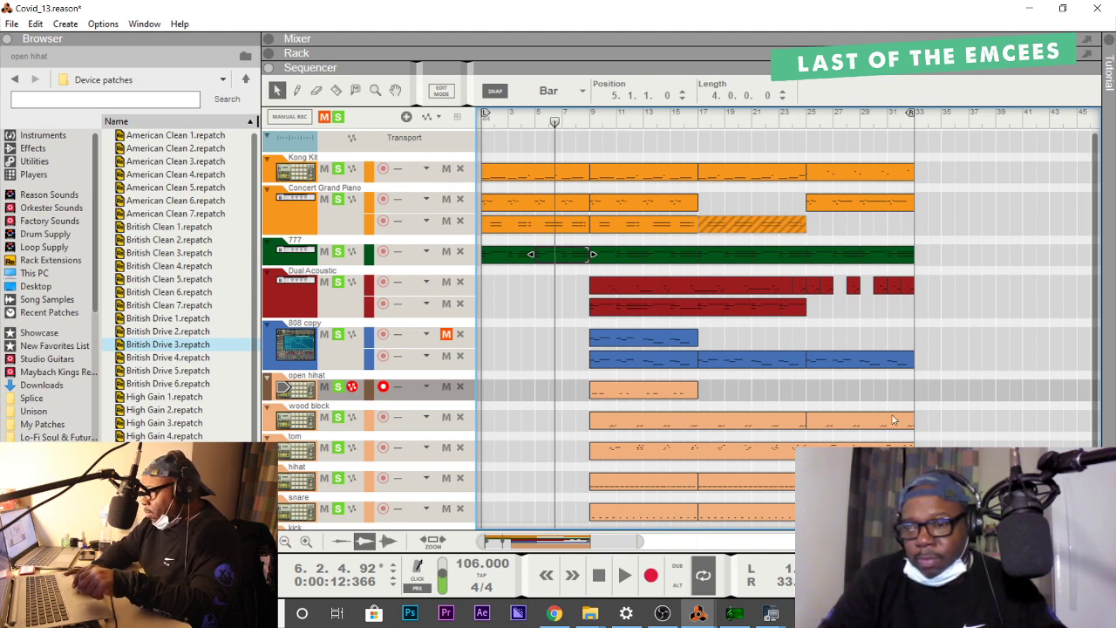
# Copy the one-bar Dual Acoustic clip from bar 28 to bar 1 and play it with the intro.
pyautogui.click(855, 286)
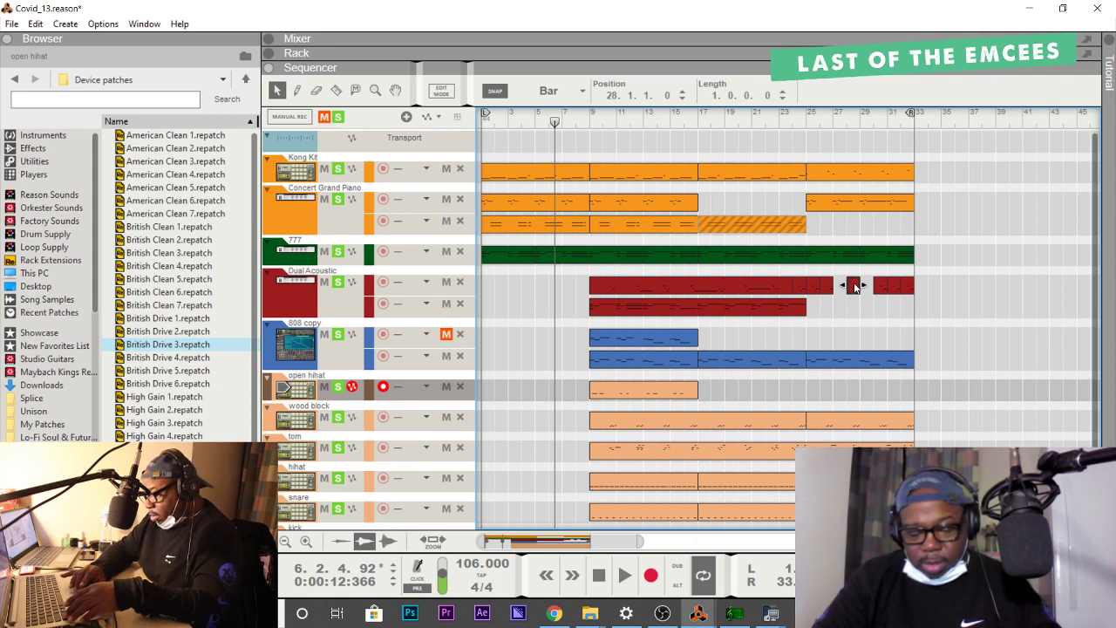
pyautogui.press('KP_0')
pyautogui.press('KP_0')
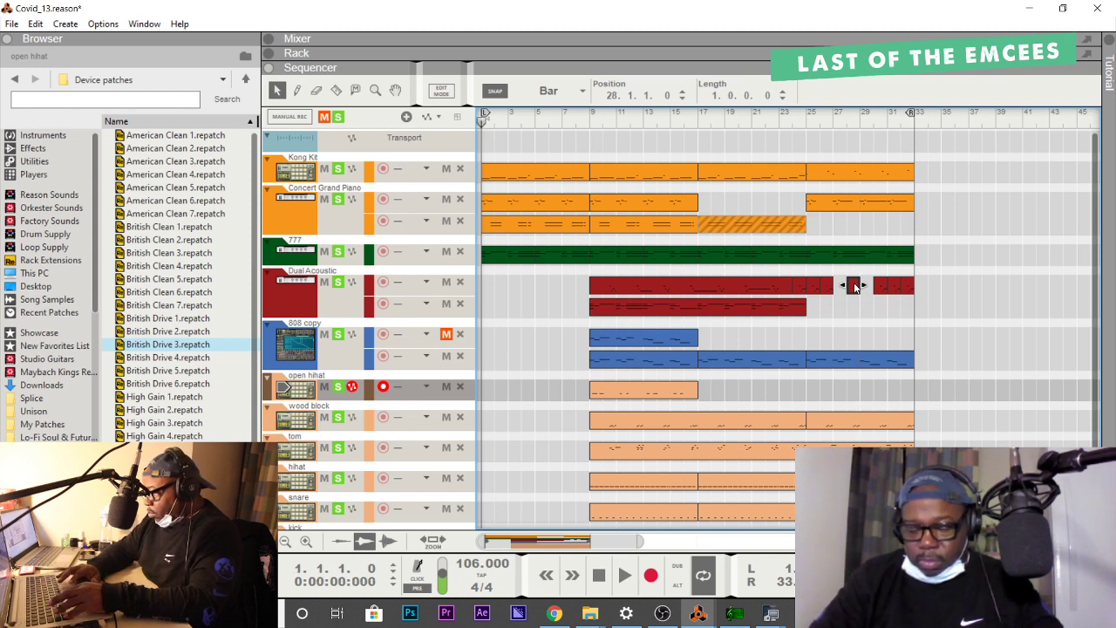
pyautogui.hotkey('ctrl', 'v')
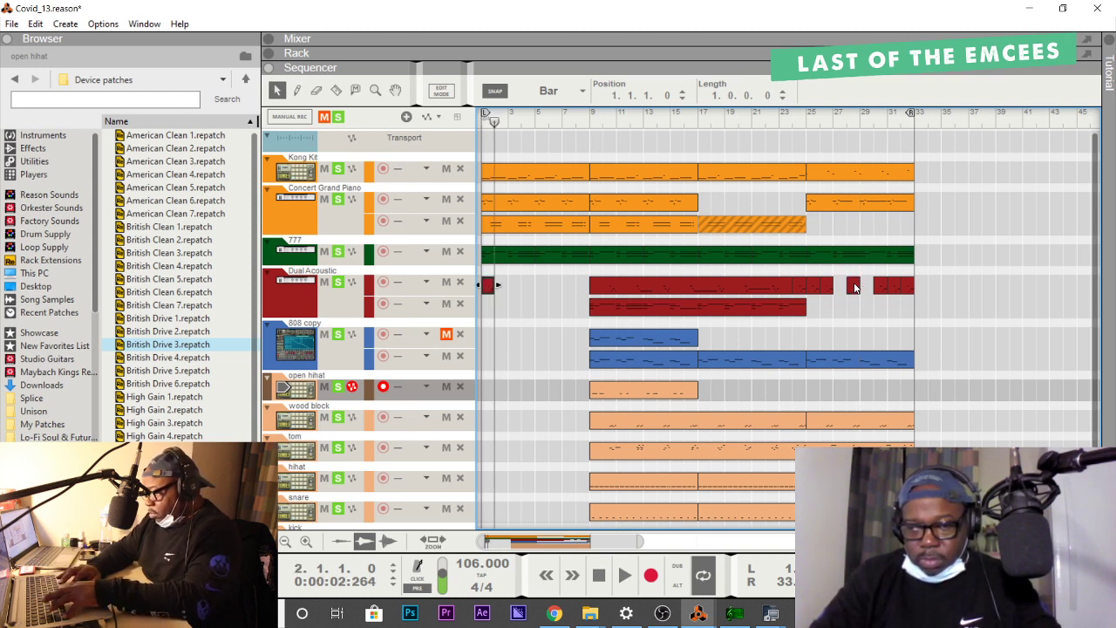
pyautogui.press('KP_0')
pyautogui.press('space')
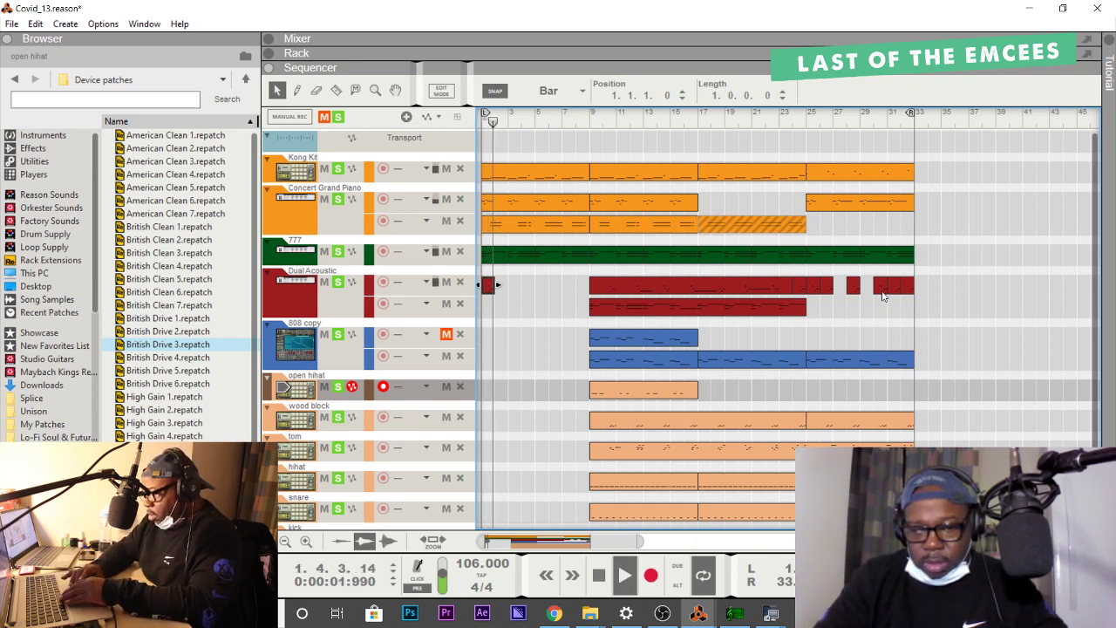
pyautogui.press('space')
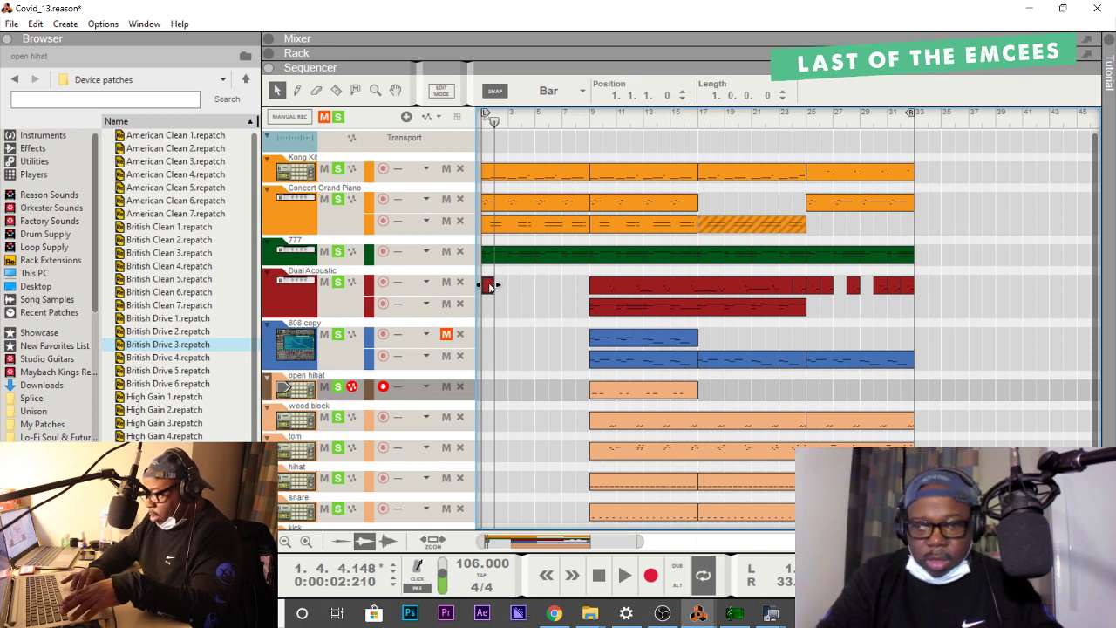
# Place the one-bar Dual Acoustic clip at bars 2, 4, 6 and 8 of the intro and play the arrangement.
pyautogui.moveTo(491, 288); pyautogui.dragTo(577, 290)
pyautogui.press('space')
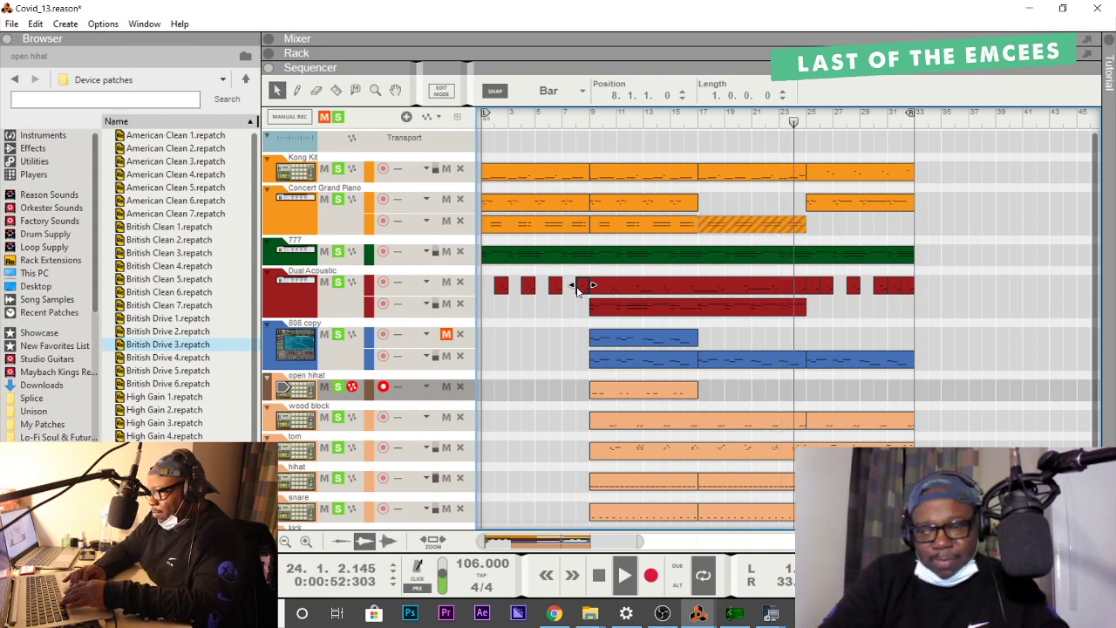
pyautogui.press('space')
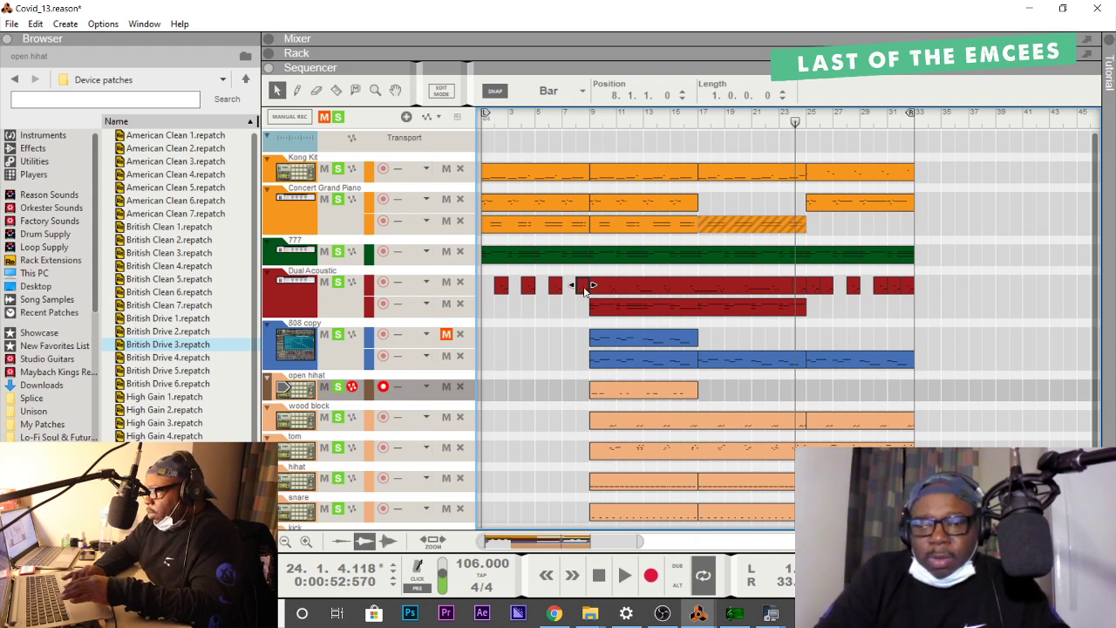
# Mute the eight-bar 808 copy clip that starts at bar 17.
pyautogui.click(739, 366)
pyautogui.rightClick(740, 366)
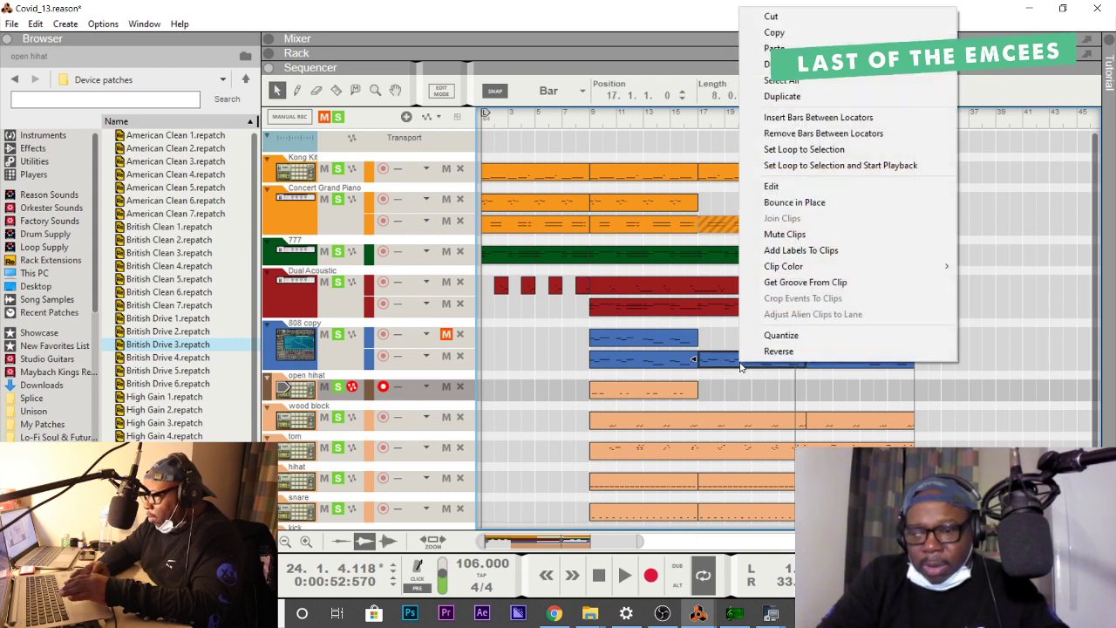
pyautogui.click(784, 235)
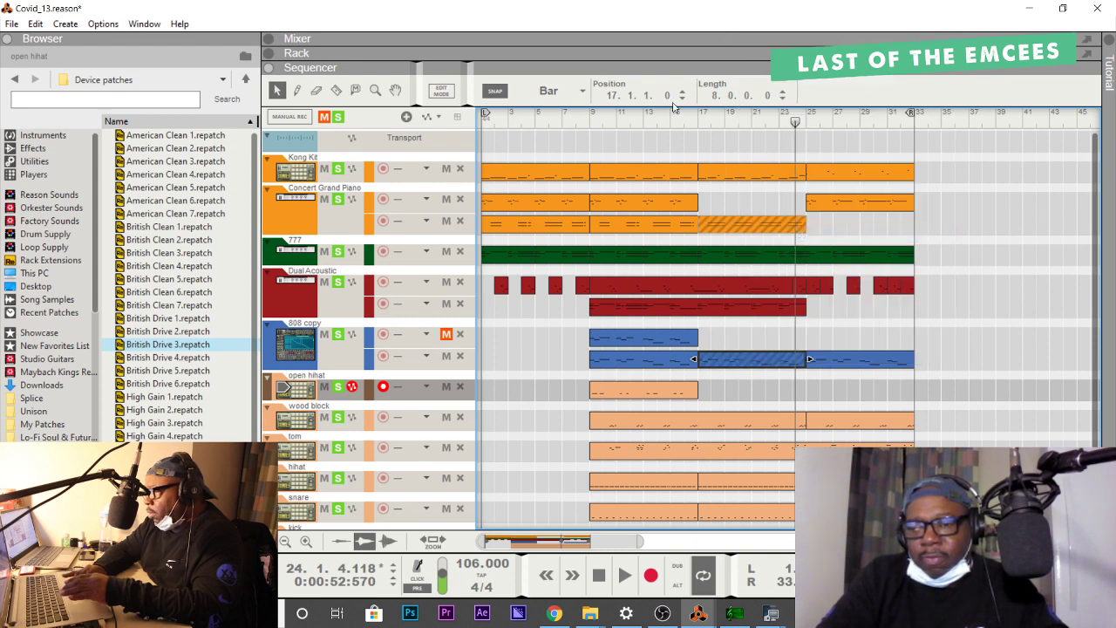
# Play the arrangement from bar 17 with the 808 copy clip muted.
pyautogui.click(703, 122)
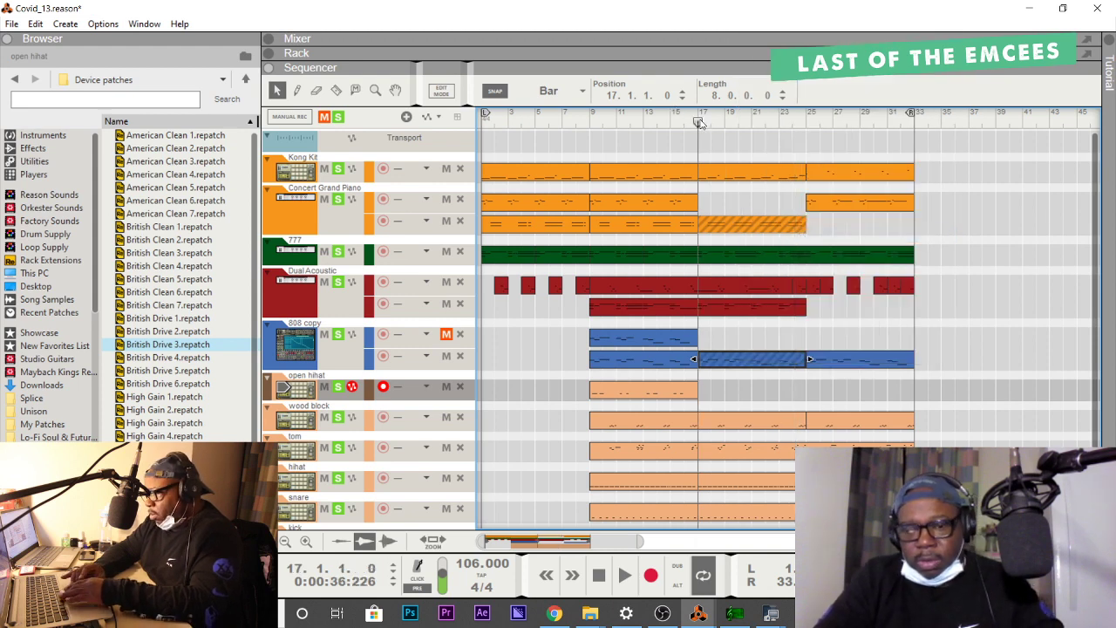
pyautogui.press('space')
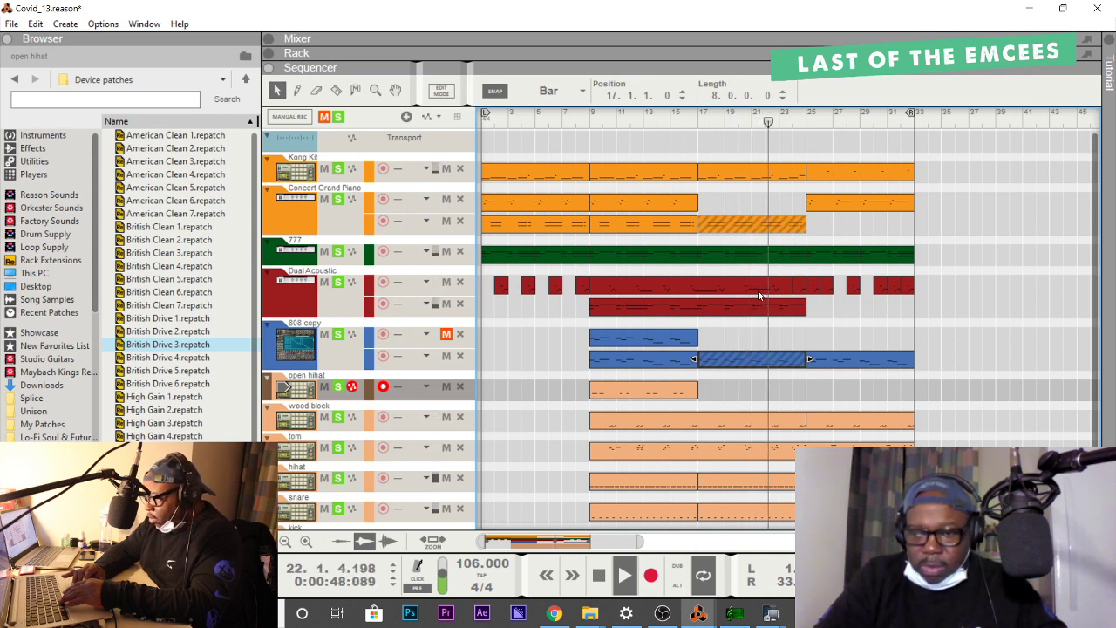
pyautogui.press('space')
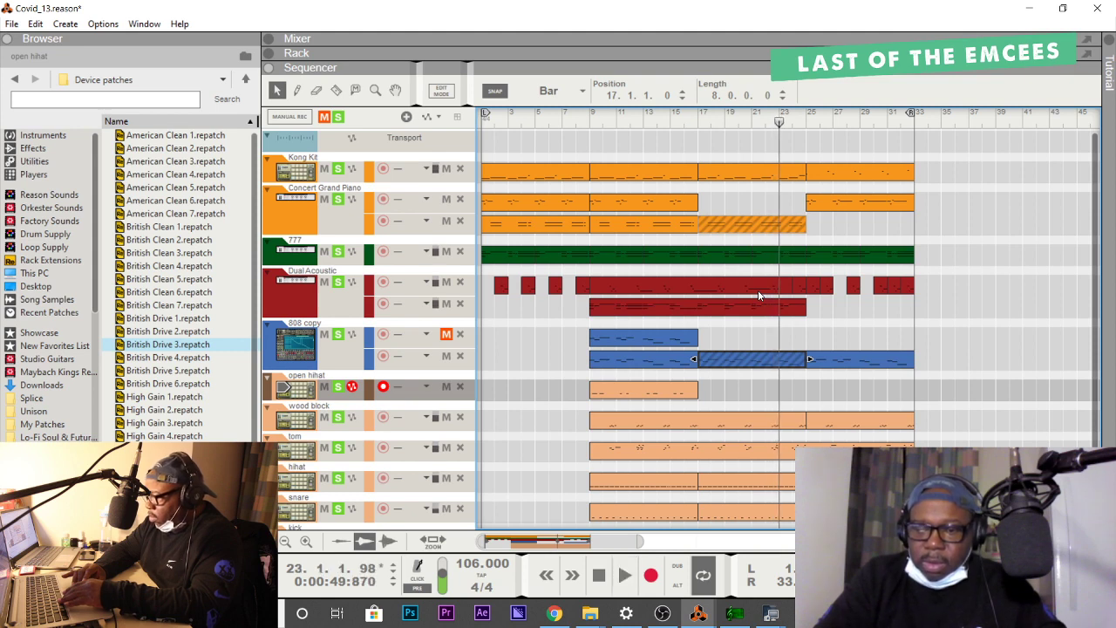
# Look at the notes inside the 16-bar Dual Acoustic clip on the second lane and return to the full arrangement.
pyautogui.click(792, 313)
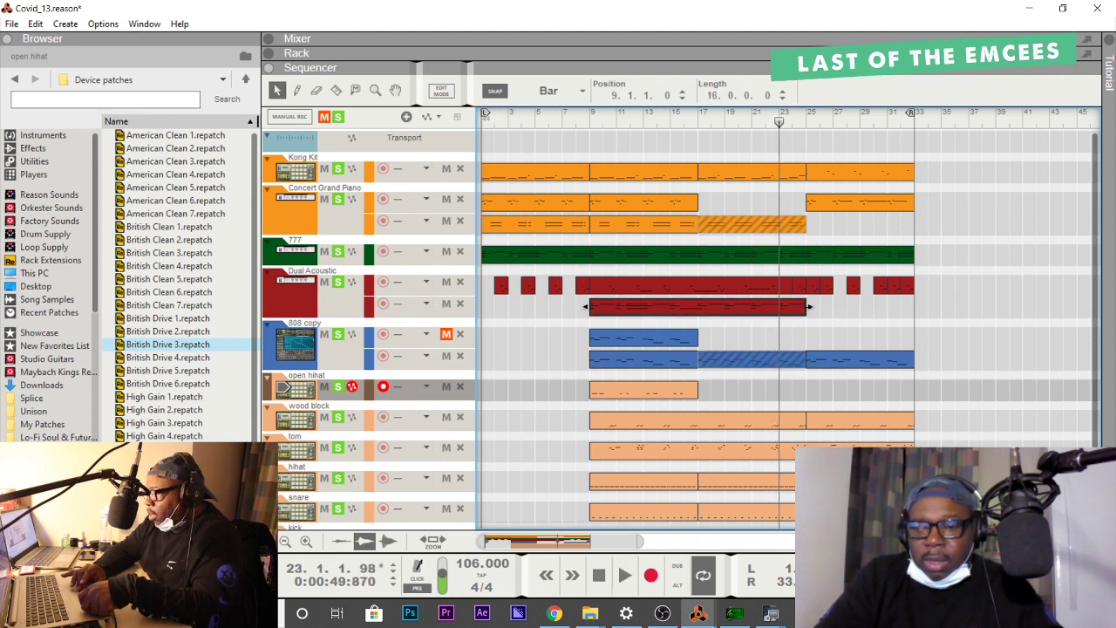
pyautogui.doubleClick(685, 314)
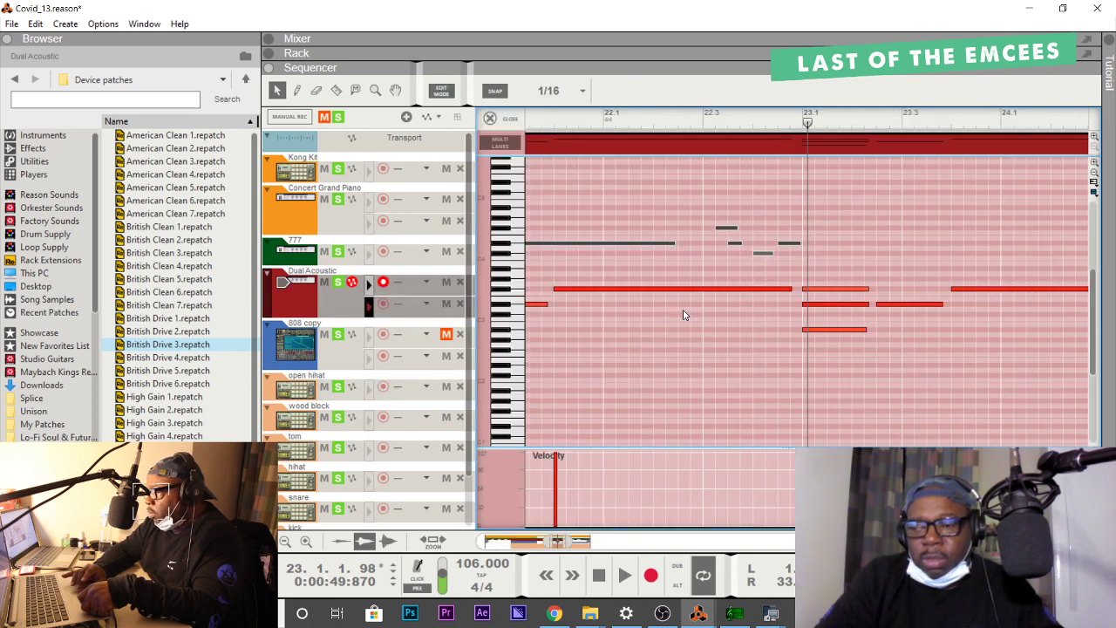
pyautogui.click(489, 121)
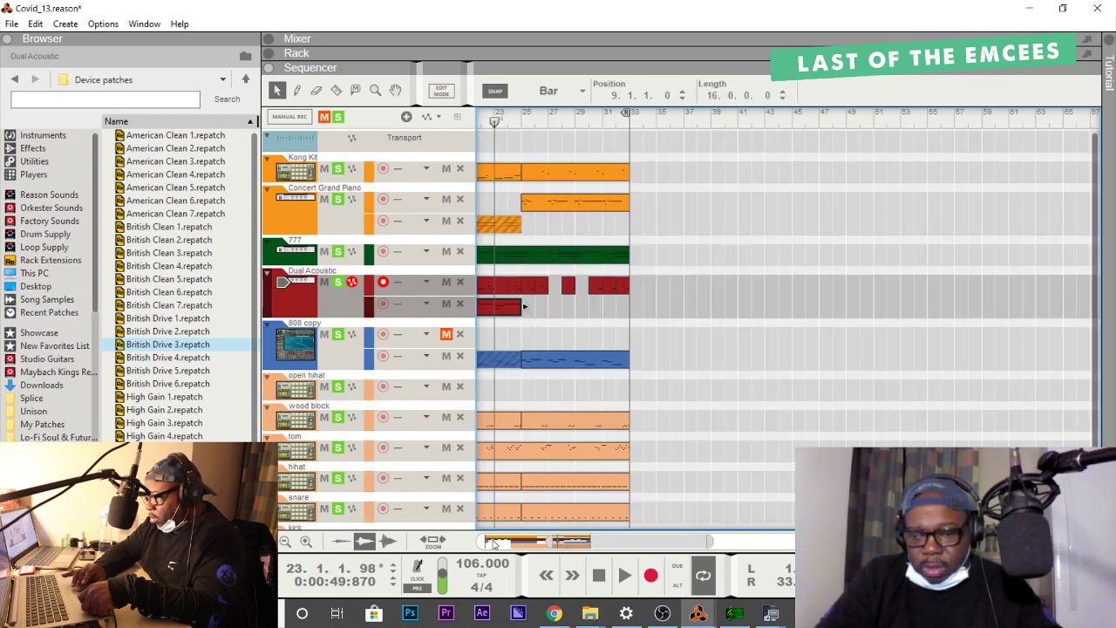
pyautogui.moveTo(579, 547); pyautogui.dragTo(471, 552)
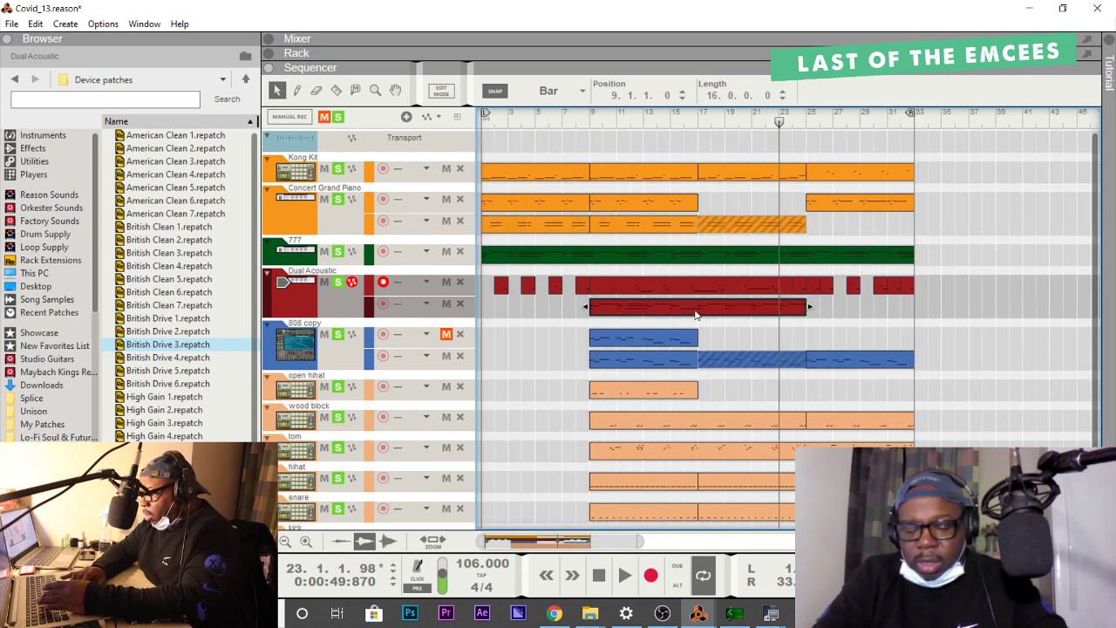
# Split the 16-bar Dual Acoustic clip at bar 17, moving its second half to bar 25 and duplicating its first half to bar 17.
pyautogui.press('e')
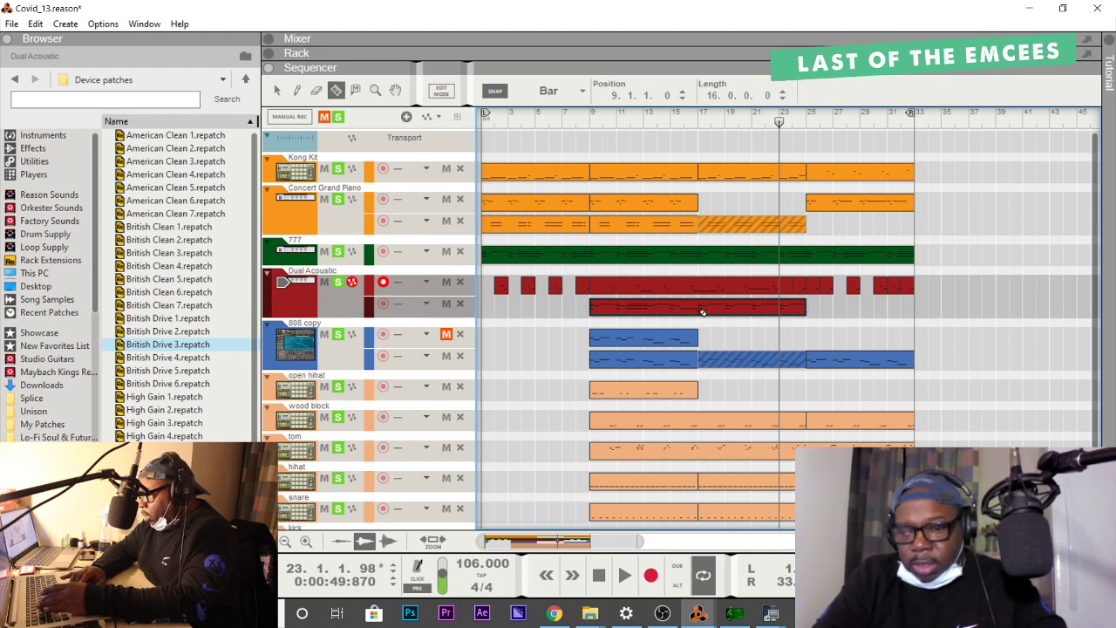
pyautogui.click(703, 312)
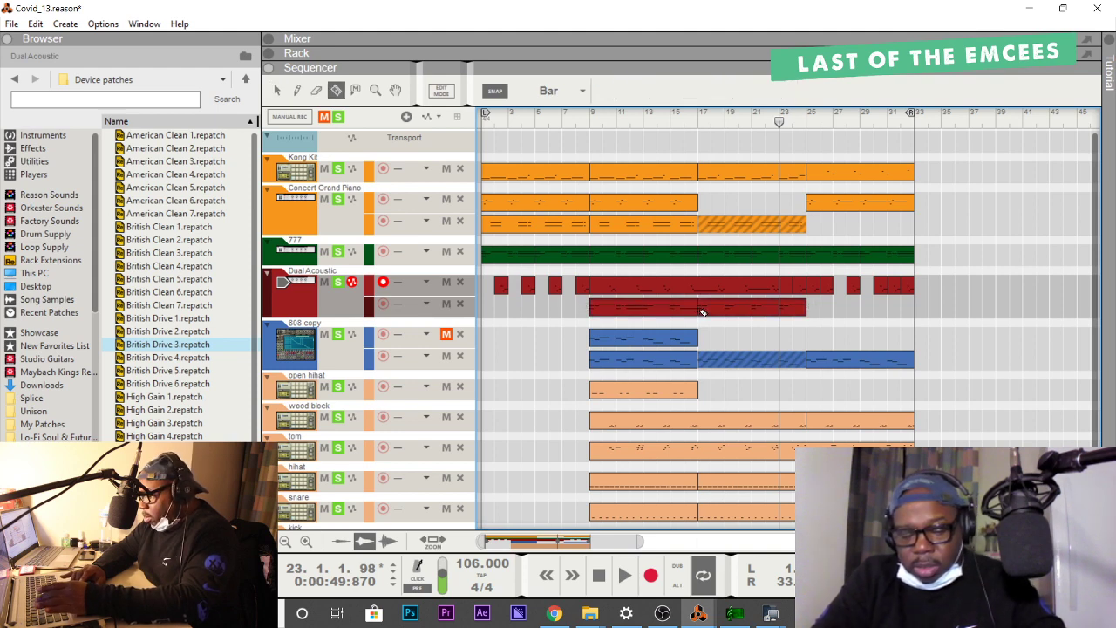
pyautogui.press('q')
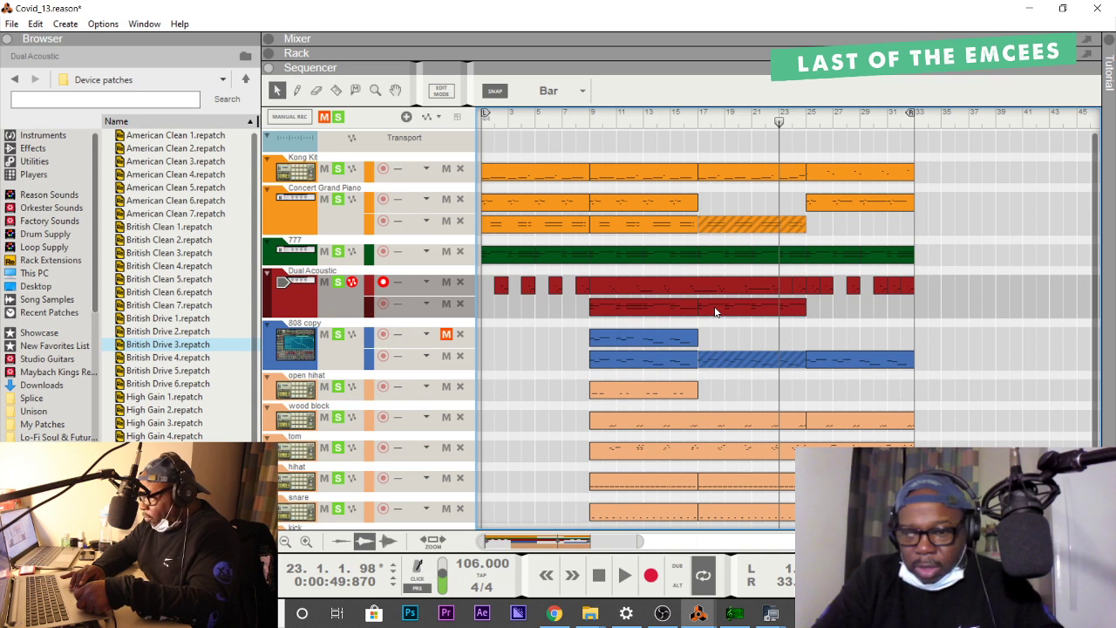
pyautogui.moveTo(715, 312); pyautogui.dragTo(666, 314)
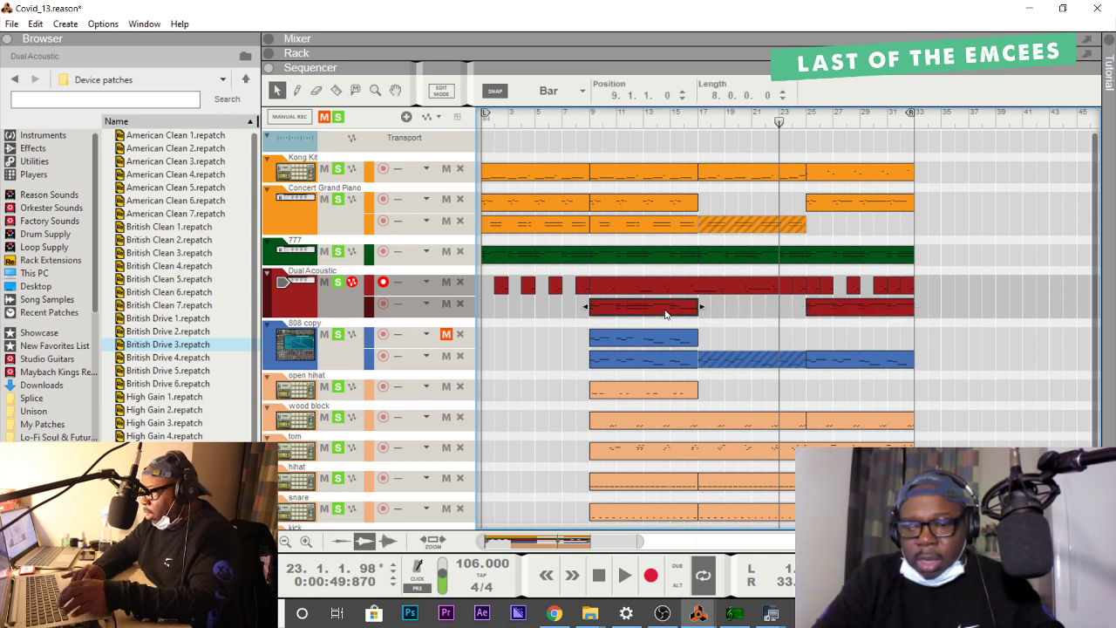
pyautogui.hotkey('ctrl', 'd')
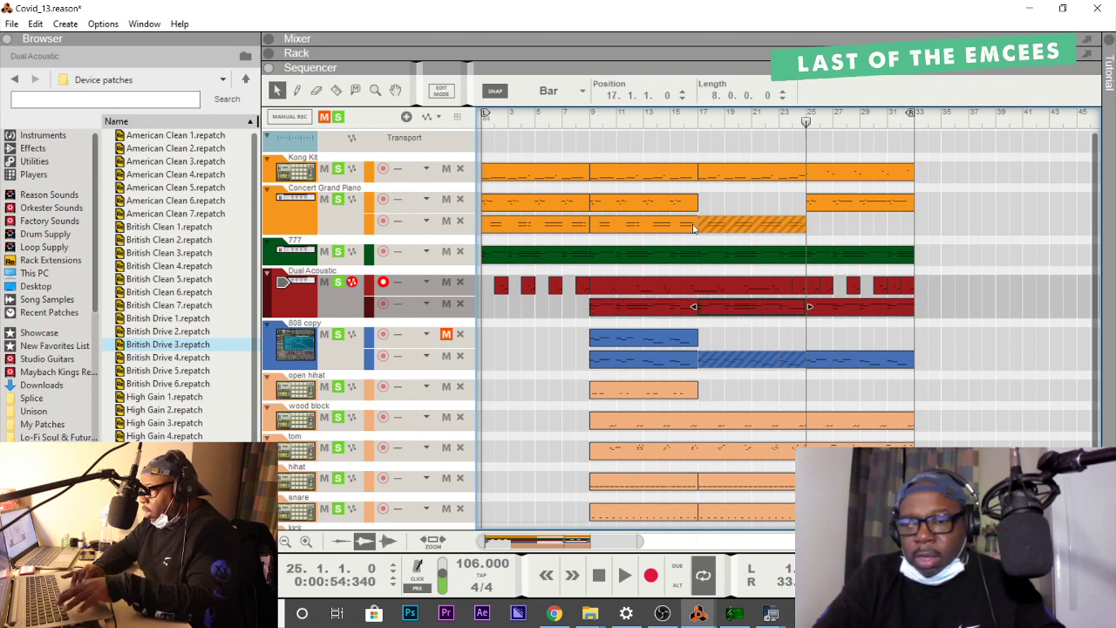
# Split the 15-bar Dual Acoustic clip on the first lane at bar 17, mute its seven-bar second part and play from bar 17.
pyautogui.click(701, 118)
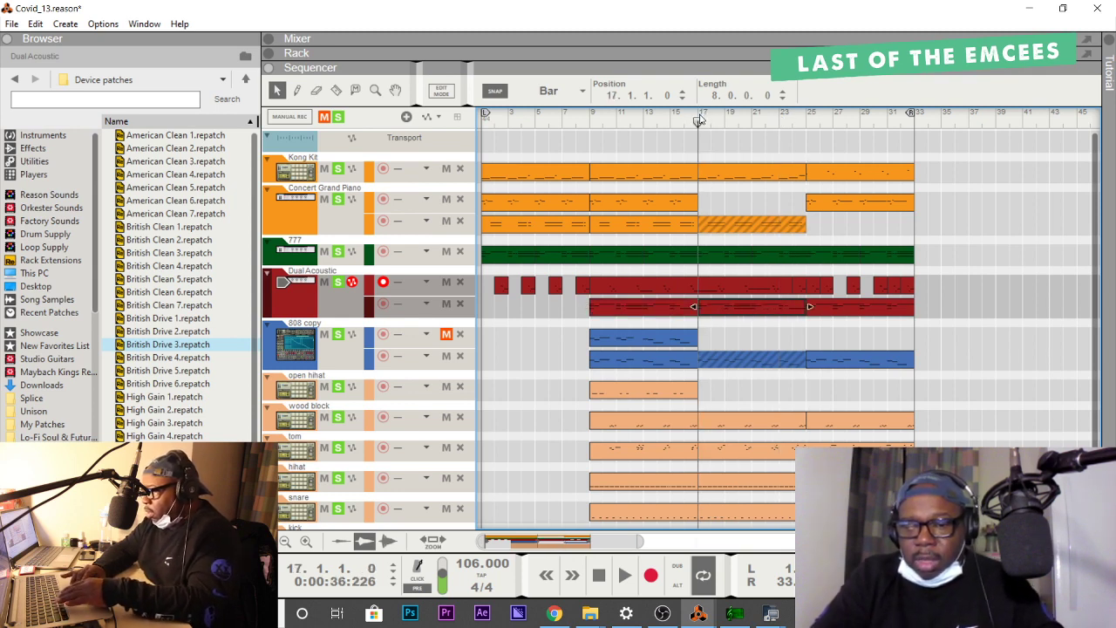
pyautogui.click(717, 286)
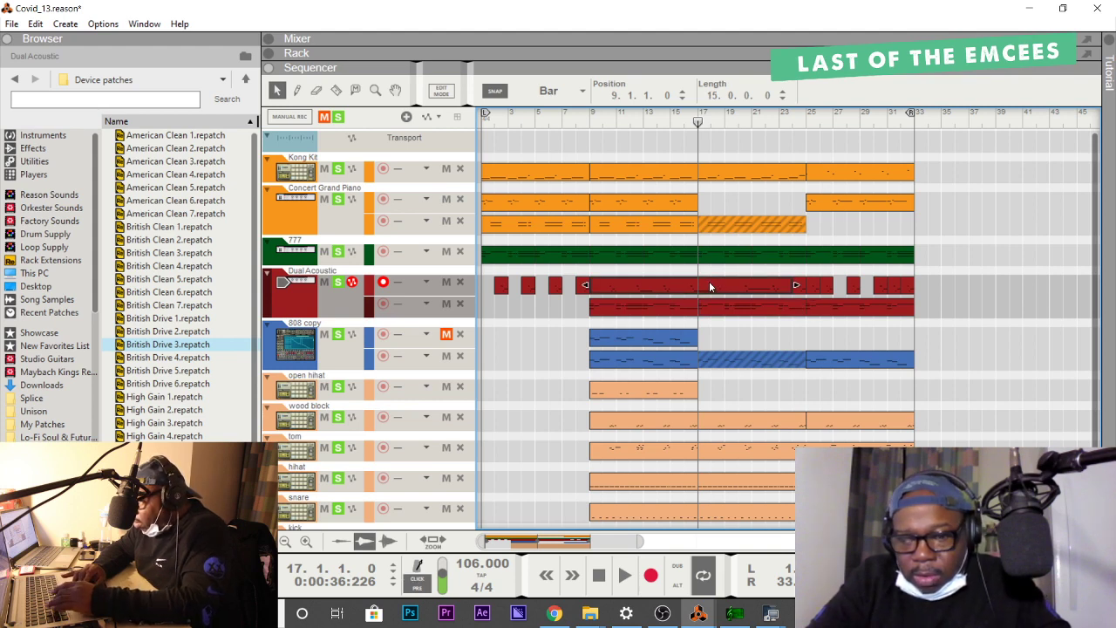
pyautogui.press('r')
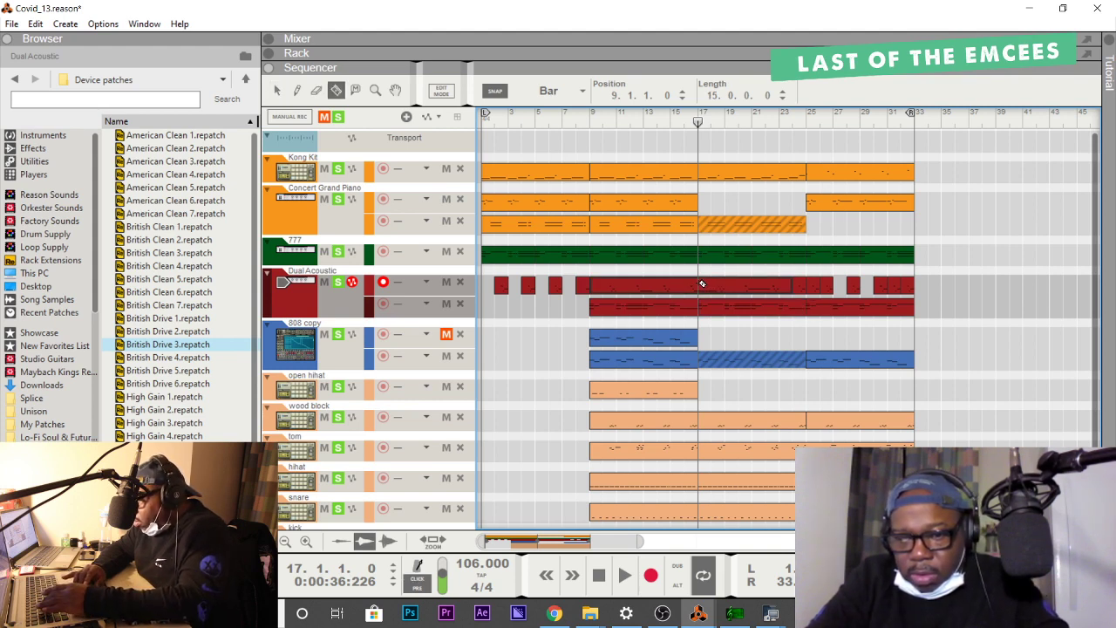
pyautogui.click(702, 284)
pyautogui.press('q')
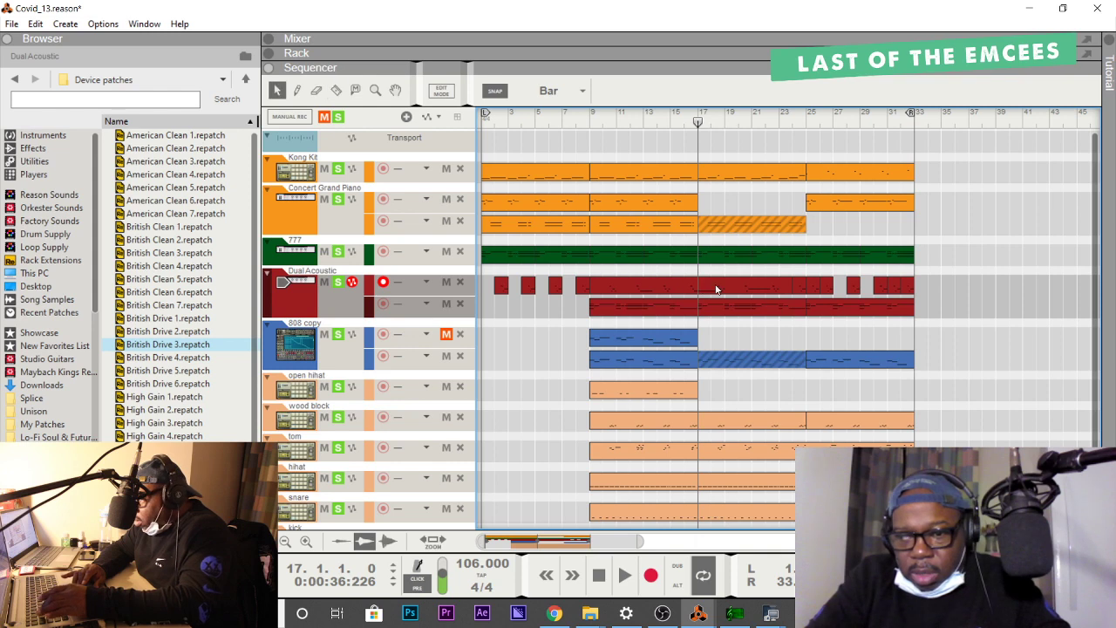
pyautogui.click(716, 289)
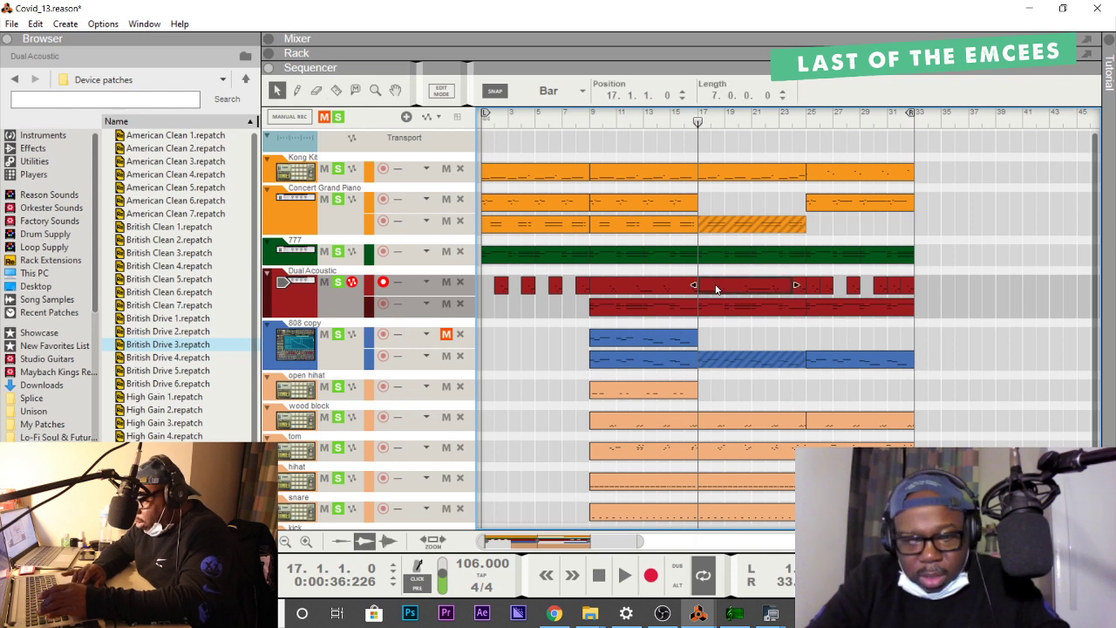
pyautogui.rightClick(716, 289)
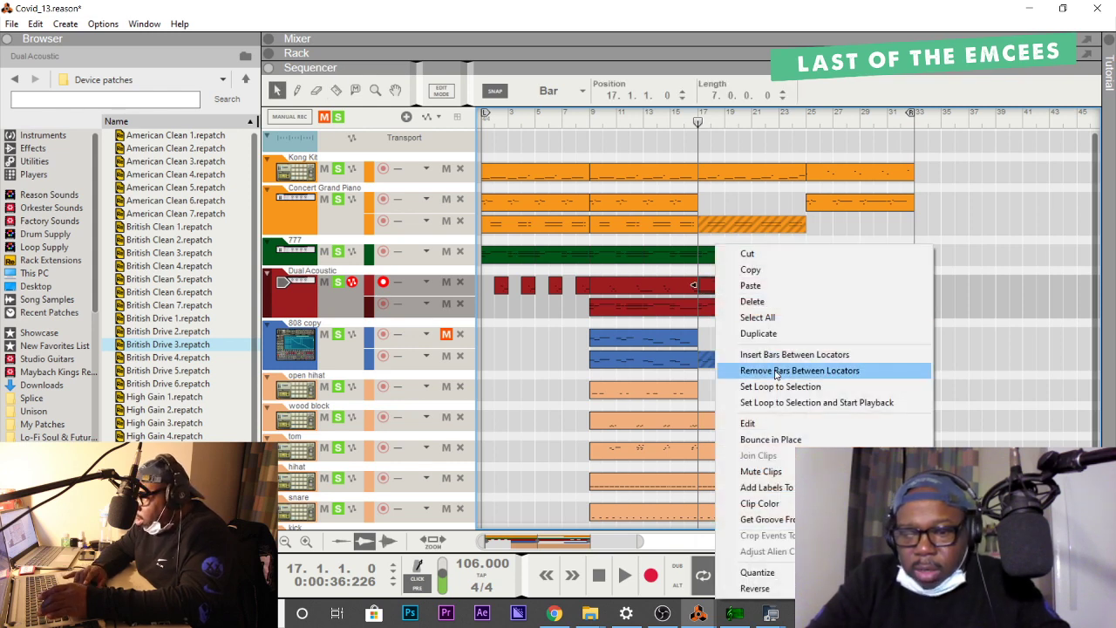
pyautogui.click(781, 471)
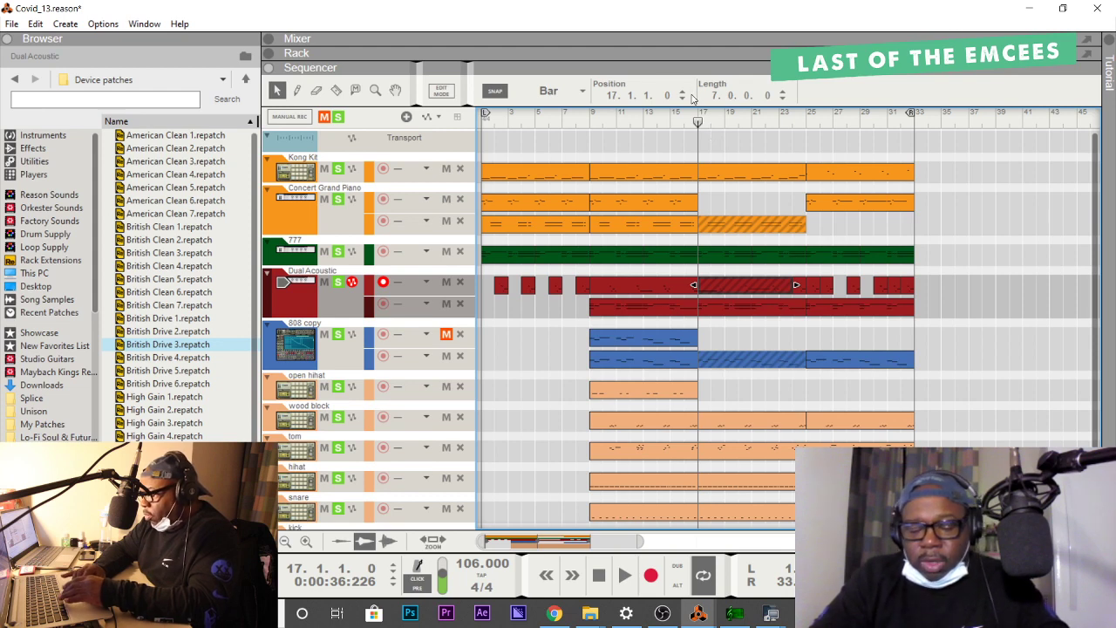
pyautogui.press('space')
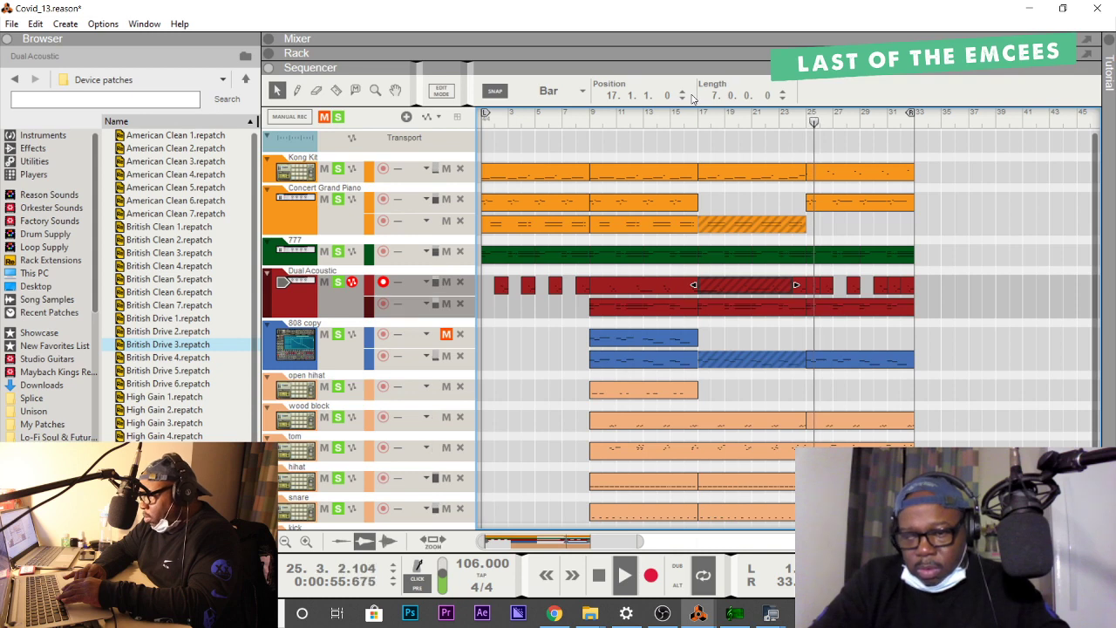
pyautogui.press('space')
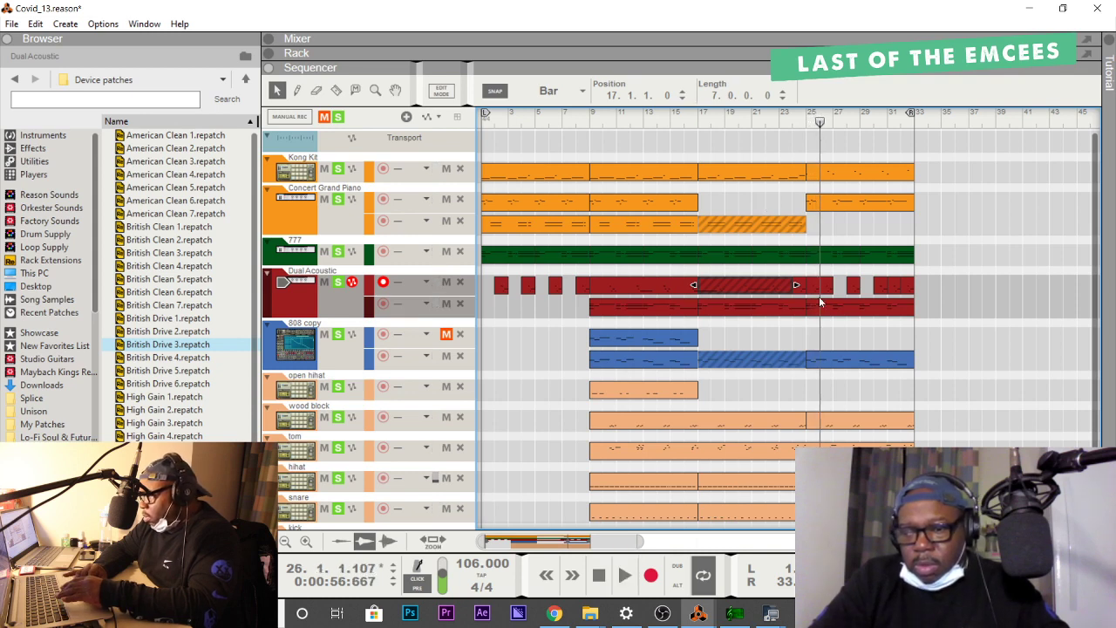
# Mute the eight-bar 808 copy clip that starts at bar 25 and play from there.
pyautogui.click(857, 359)
pyautogui.rightClick(858, 363)
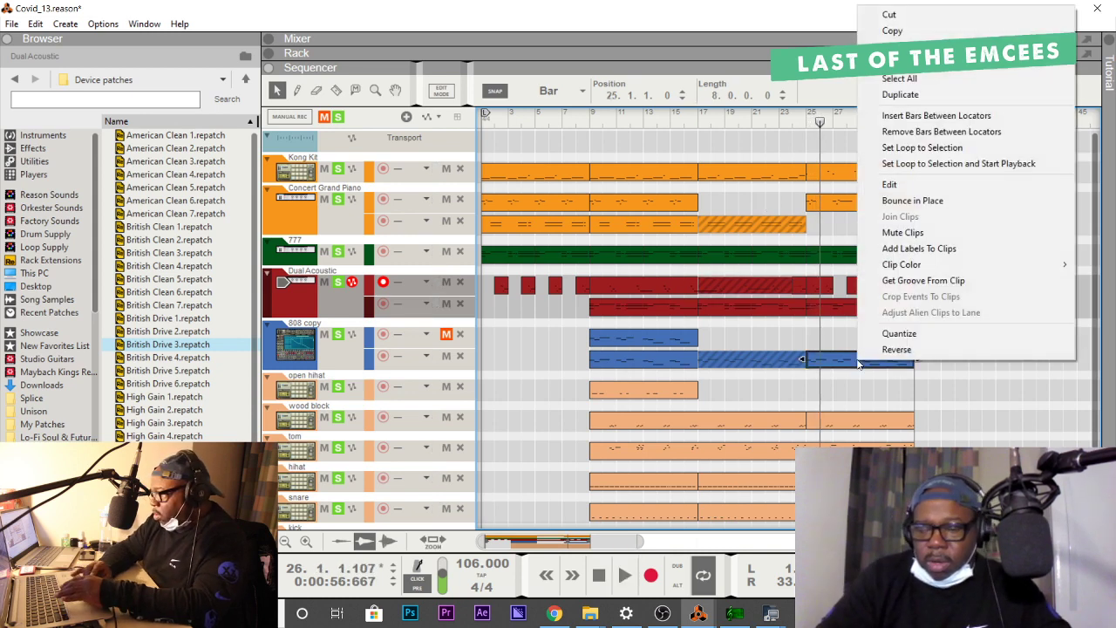
pyautogui.click(891, 233)
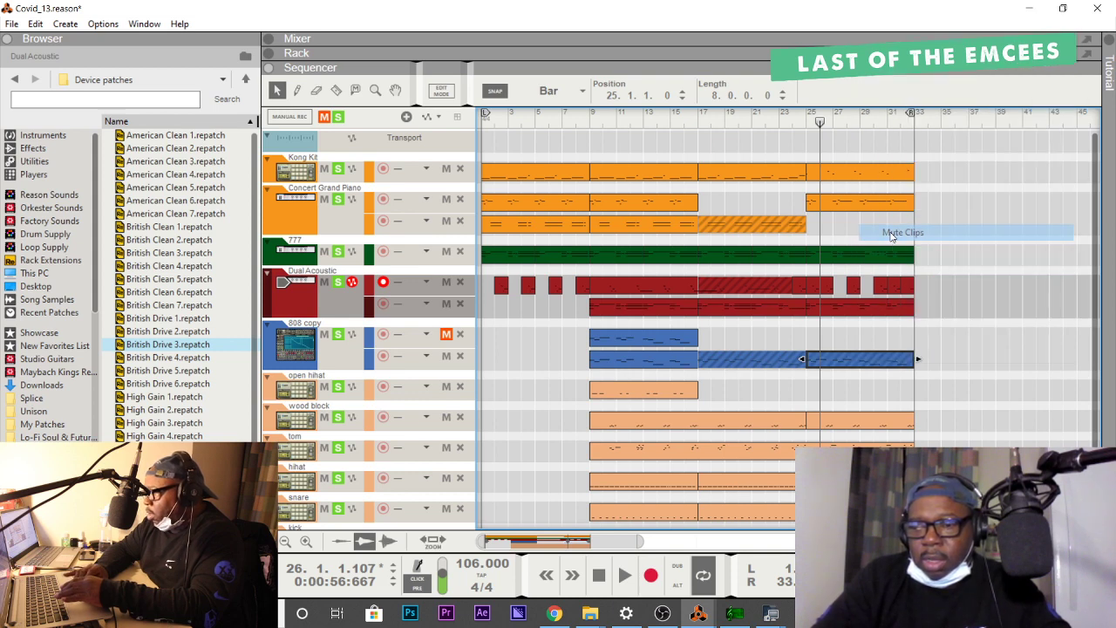
pyautogui.click(809, 122)
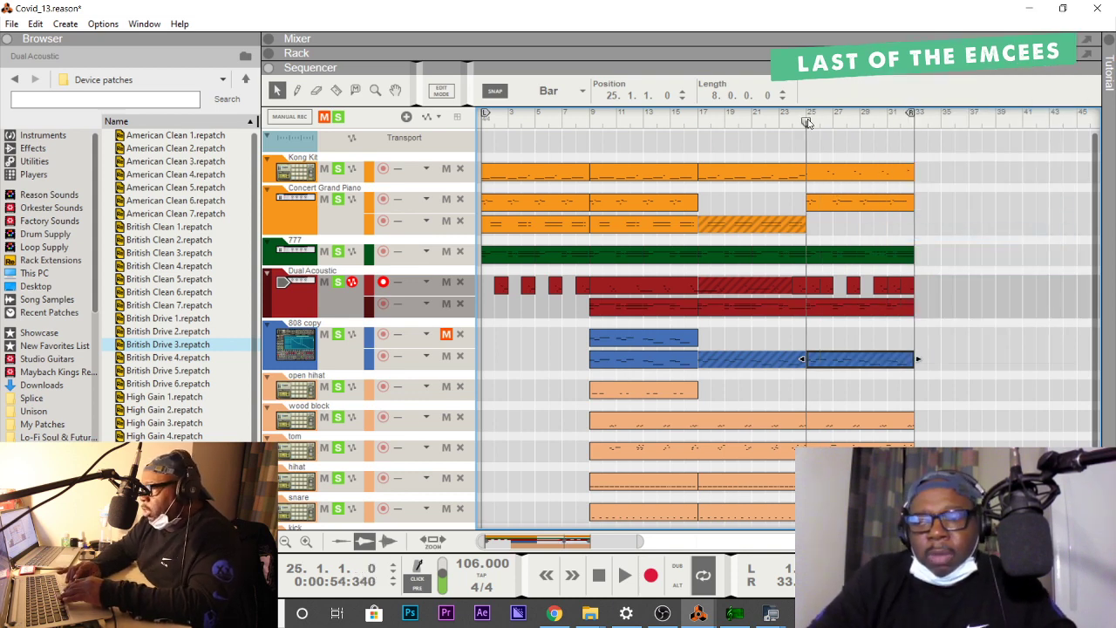
pyautogui.press('space')
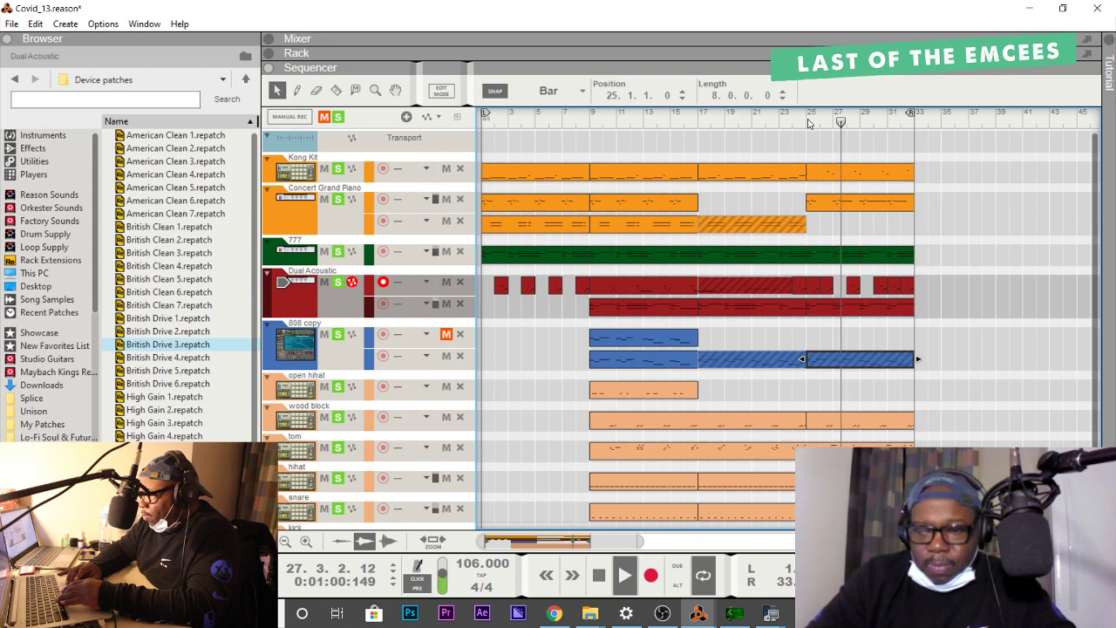
pyautogui.press('space')
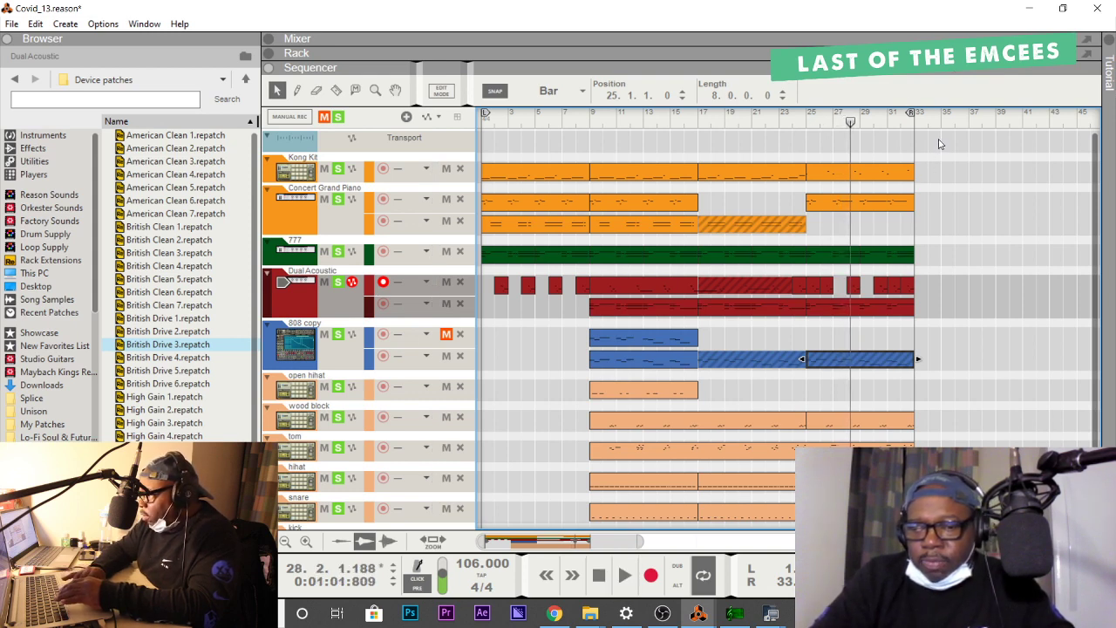
# Mute the eight-bar Dual Acoustic clip at bar 25 on the second lane and play the section from bar 25.
pyautogui.click(852, 312)
pyautogui.rightClick(853, 312)
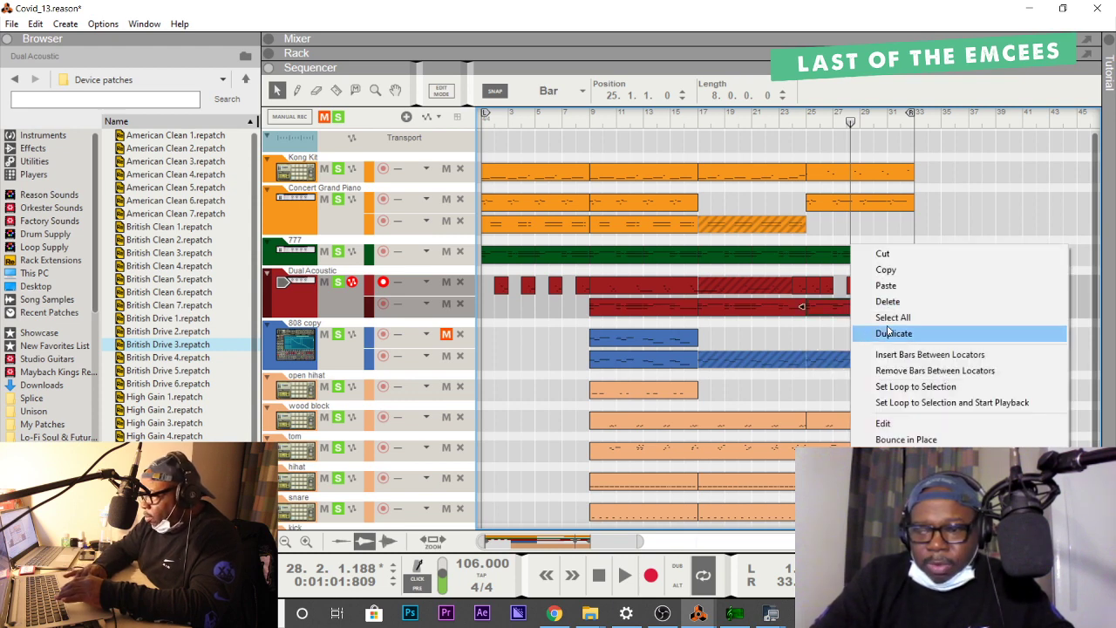
pyautogui.press('Escape')
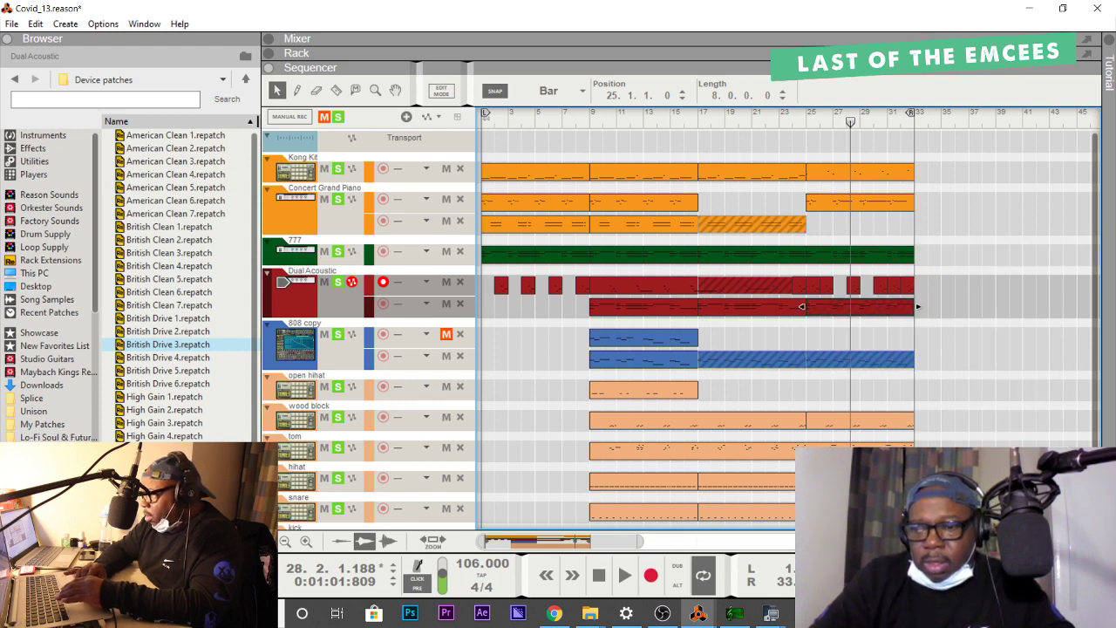
pyautogui.click(807, 119)
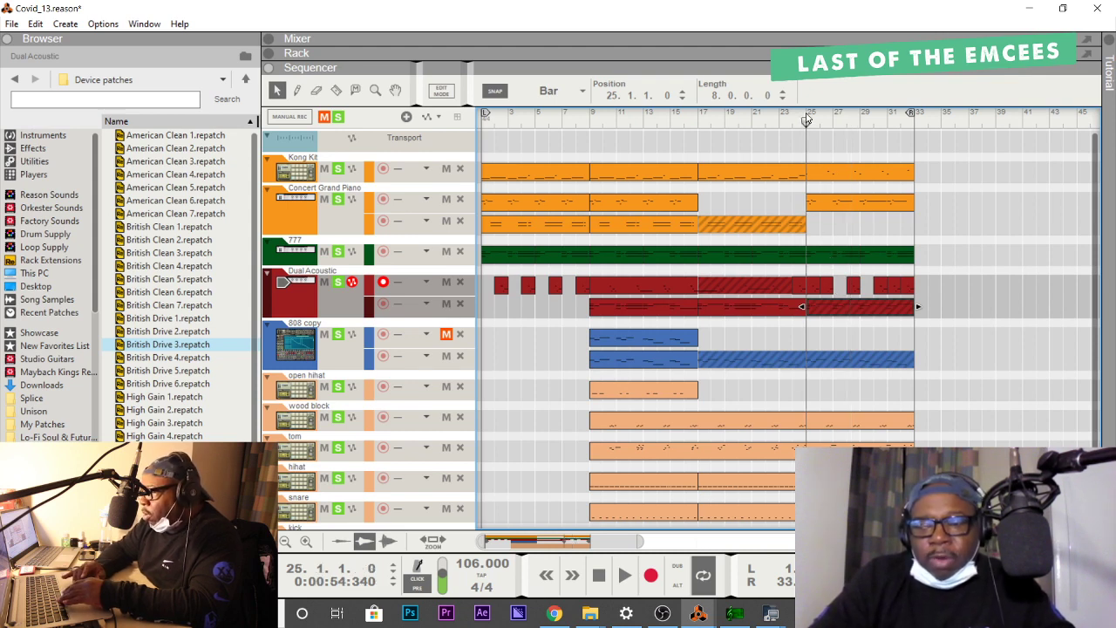
pyautogui.press('space')
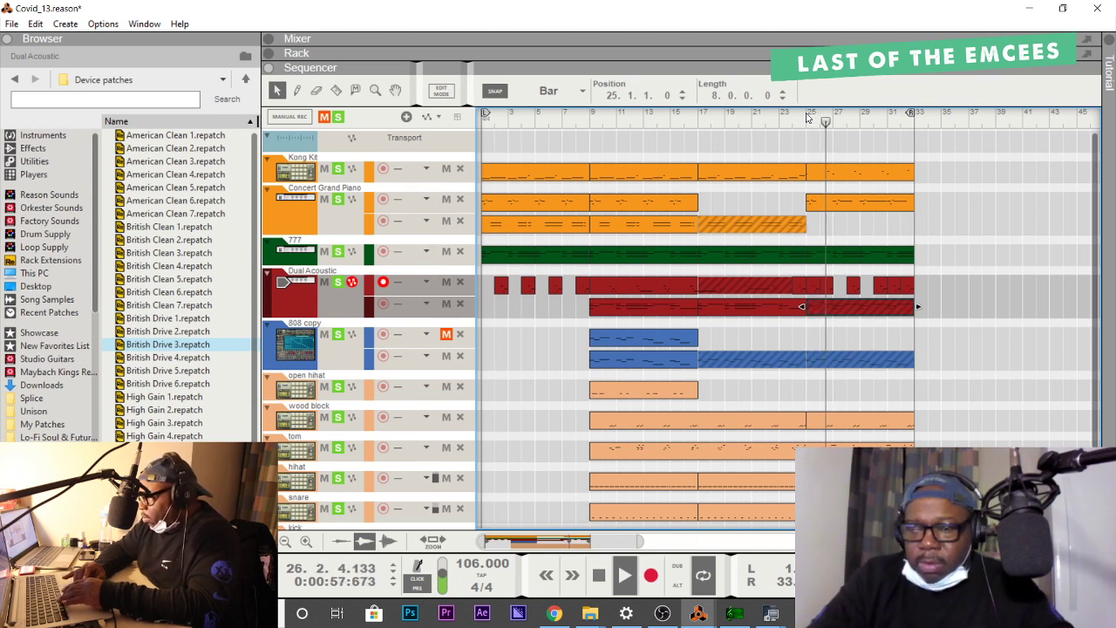
pyautogui.press('space')
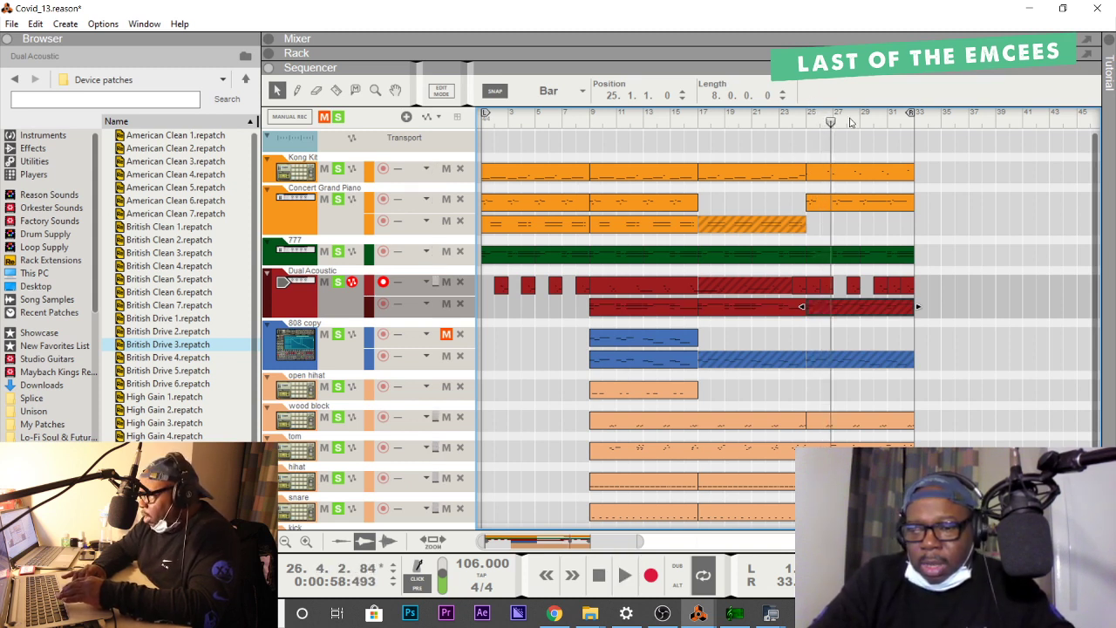
# Delete the one-bar Dual Acoustic clip at bar 25 on the first lane and play the last eight bars.
pyautogui.click(814, 288)
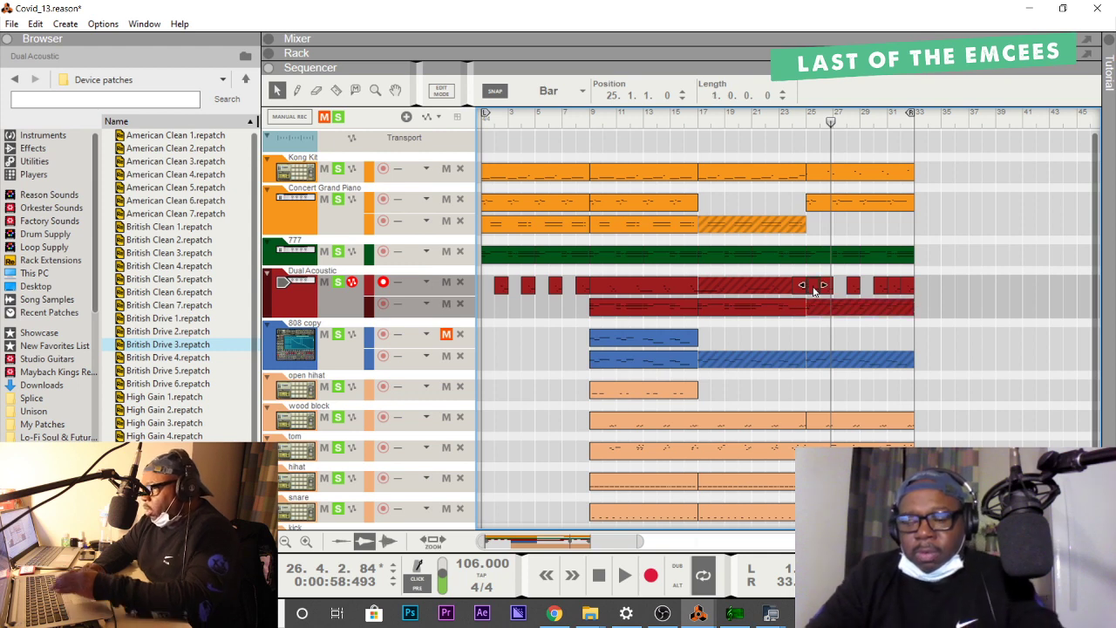
pyautogui.press('Delete')
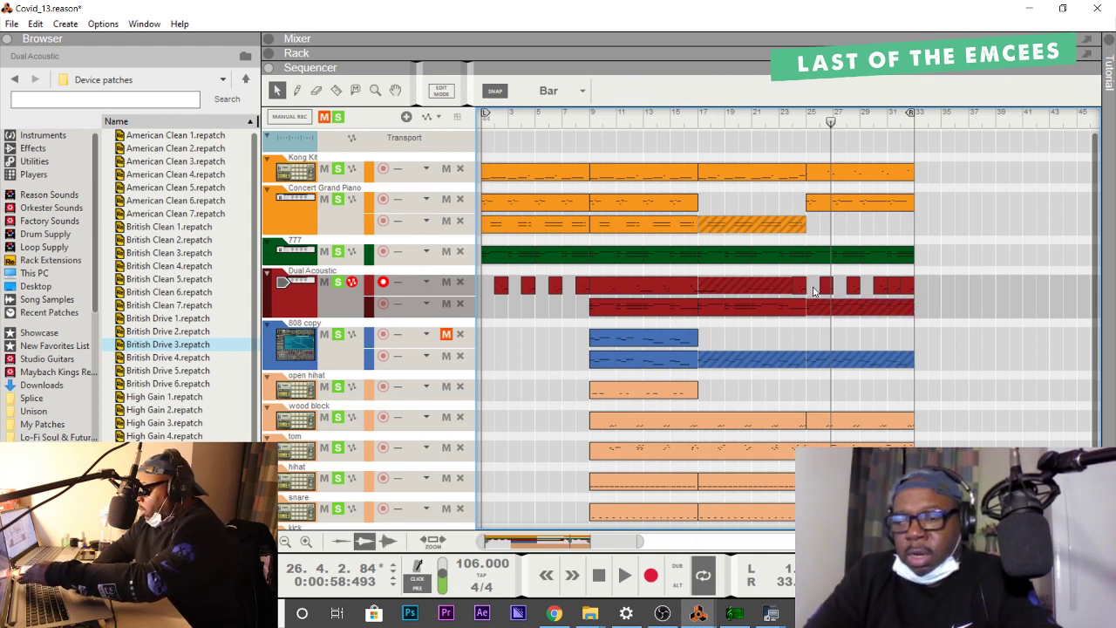
pyautogui.click(894, 289)
pyautogui.press('Delete')
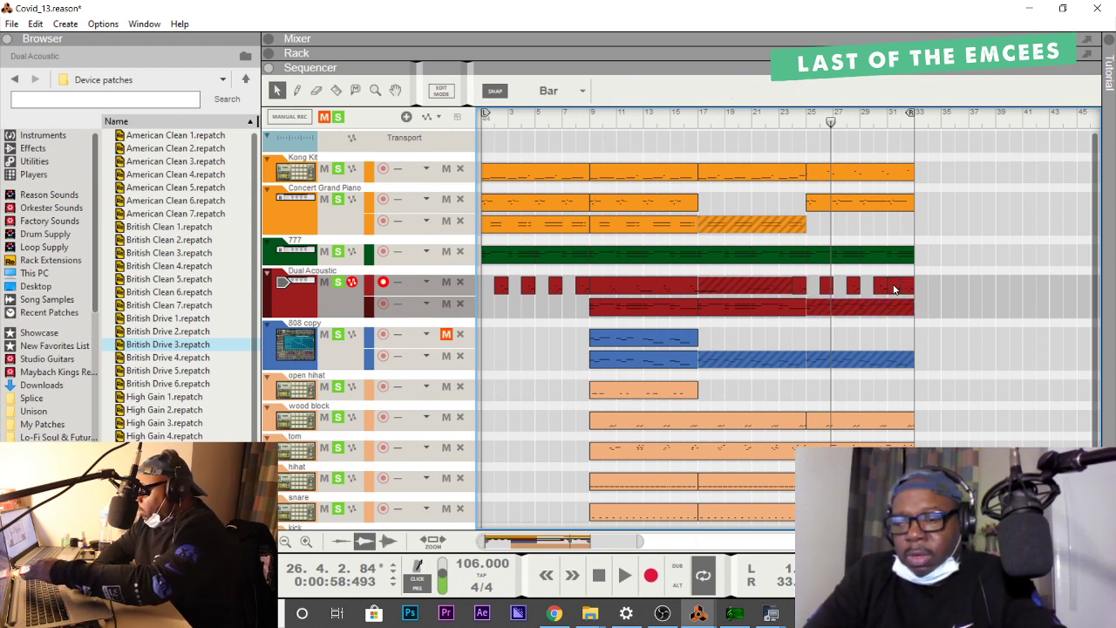
pyautogui.click(809, 123)
pyautogui.press('space')
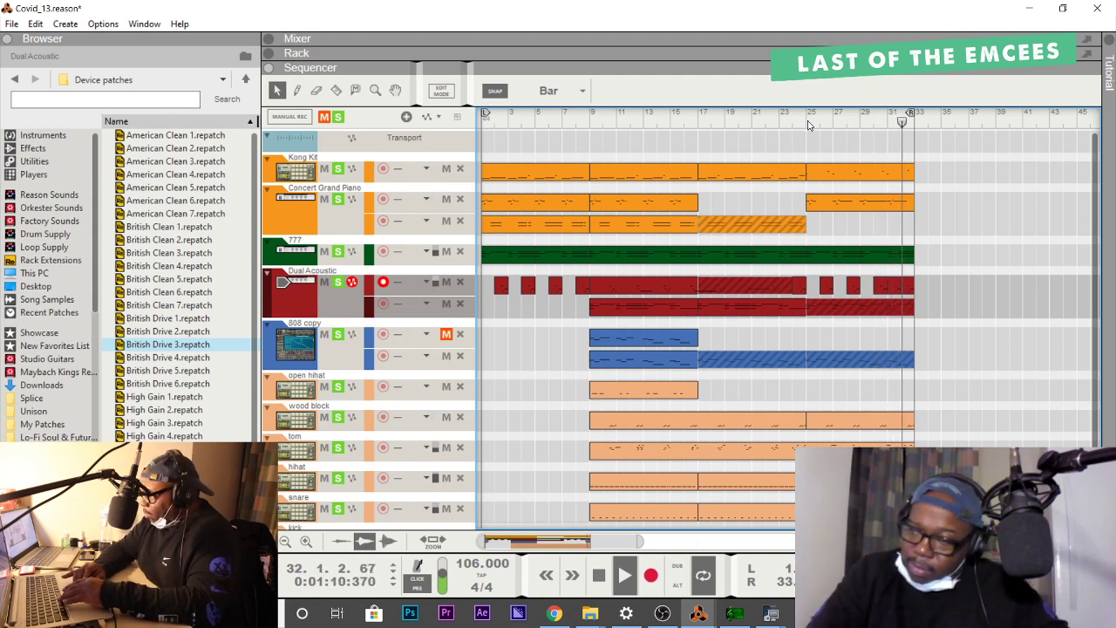
# Stop playback and copy the eight-bar section from bar 9 to bar 17 on all tracks to bar 33.
pyautogui.press('space')
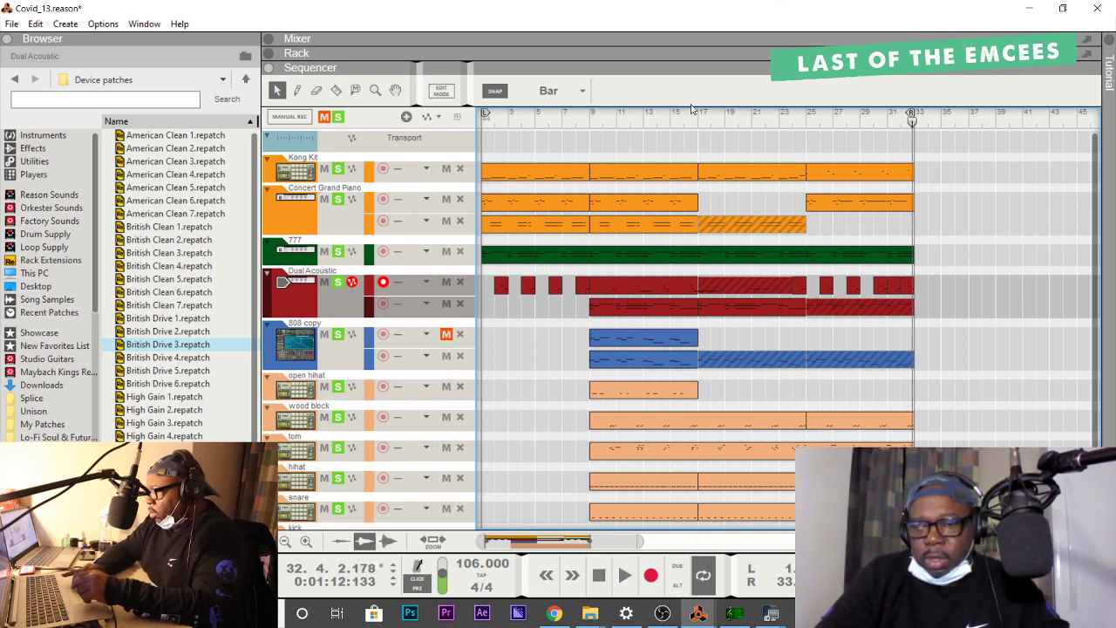
pyautogui.press('r')
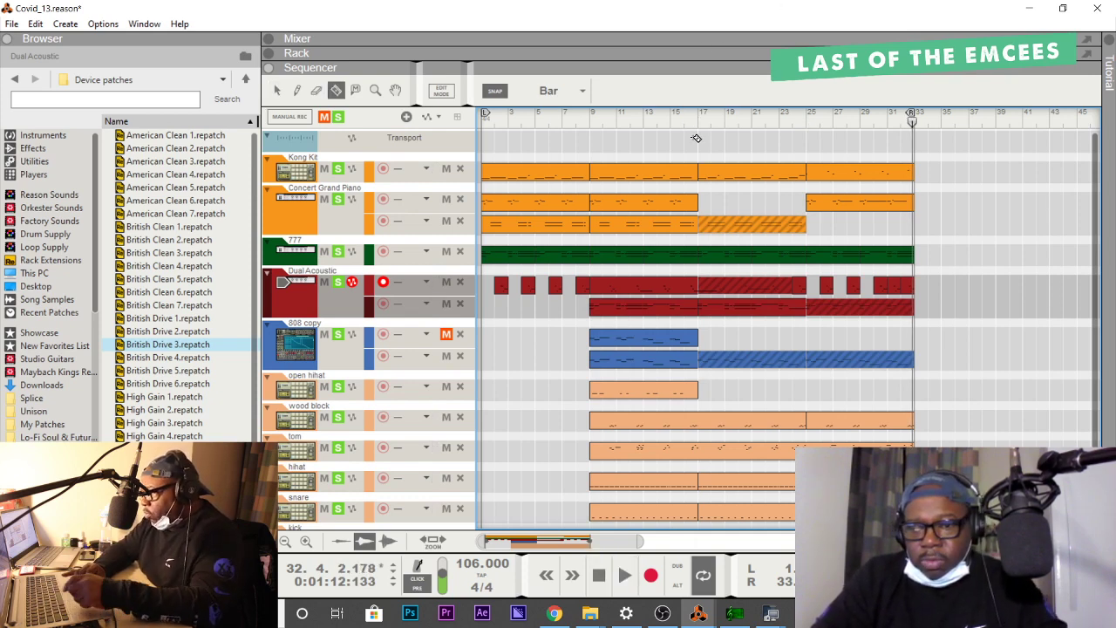
pyautogui.moveTo(700, 172); pyautogui.dragTo(589, 546)
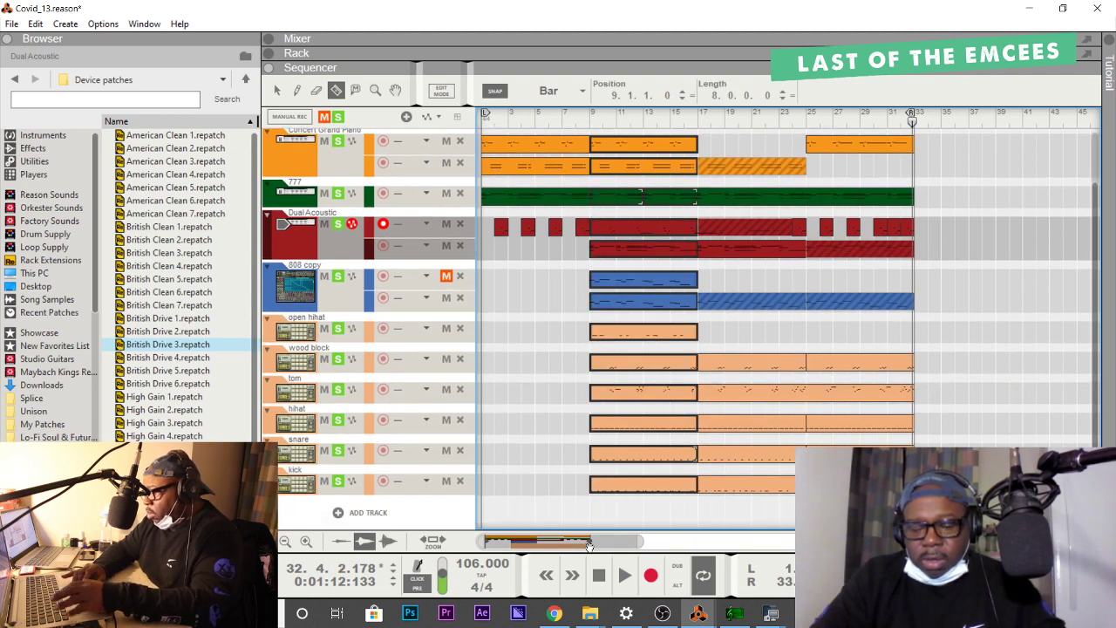
pyautogui.press('space')
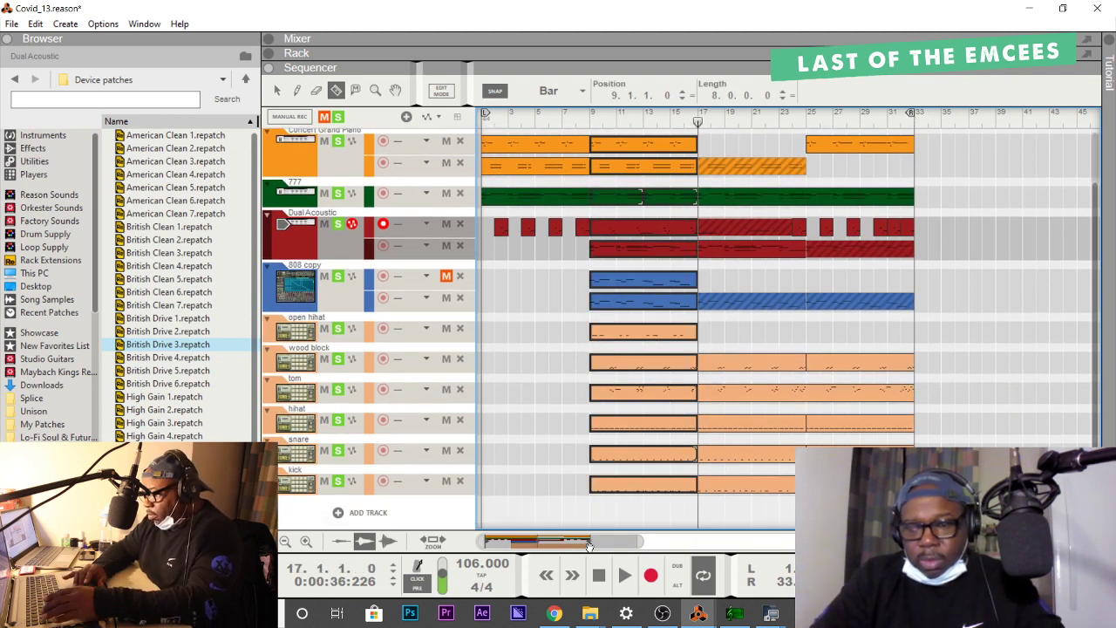
pyautogui.press('q')
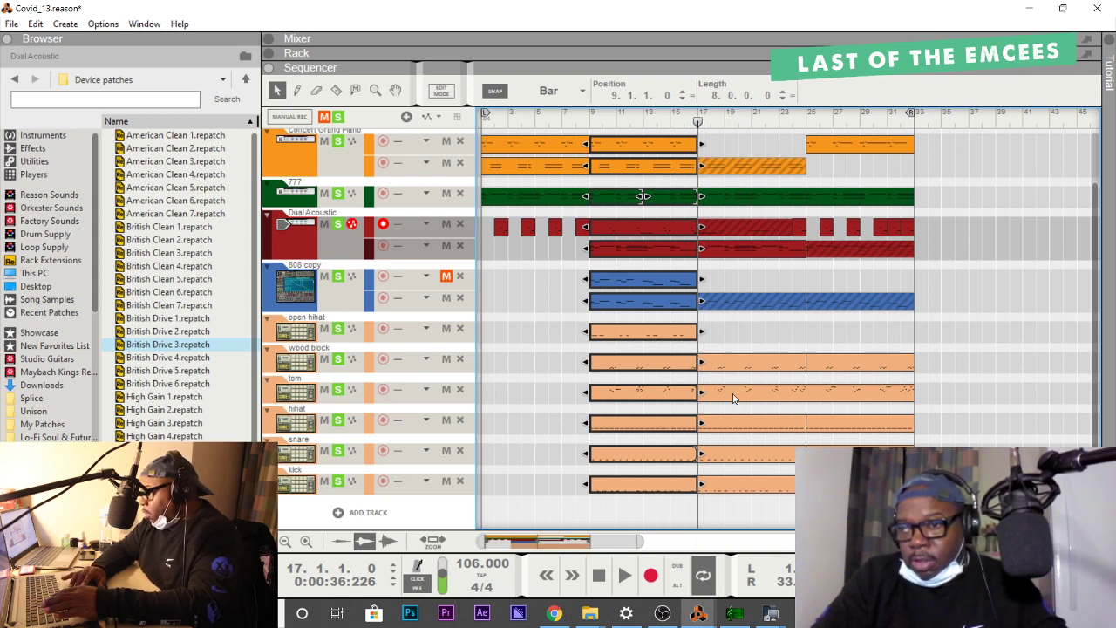
pyautogui.click(913, 122)
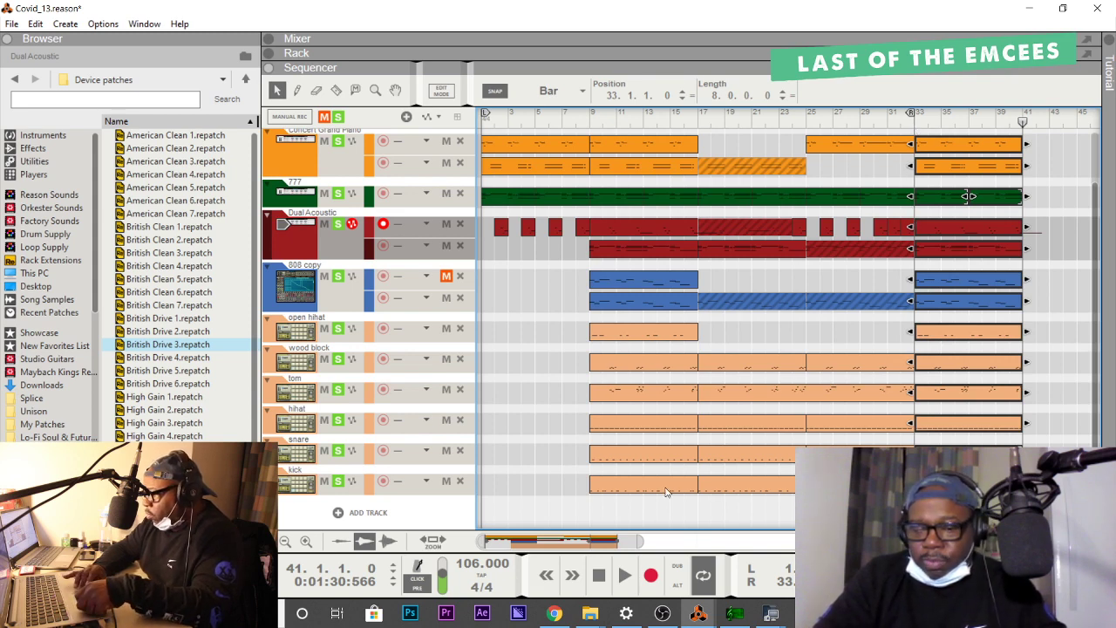
# Duplicate the 24-bar block from bar 17 to bar 41 twice, from Concert Grand Piano down to kick, extending the arrangement to bar 89.
pyautogui.moveTo(638, 541); pyautogui.dragTo(732, 535)
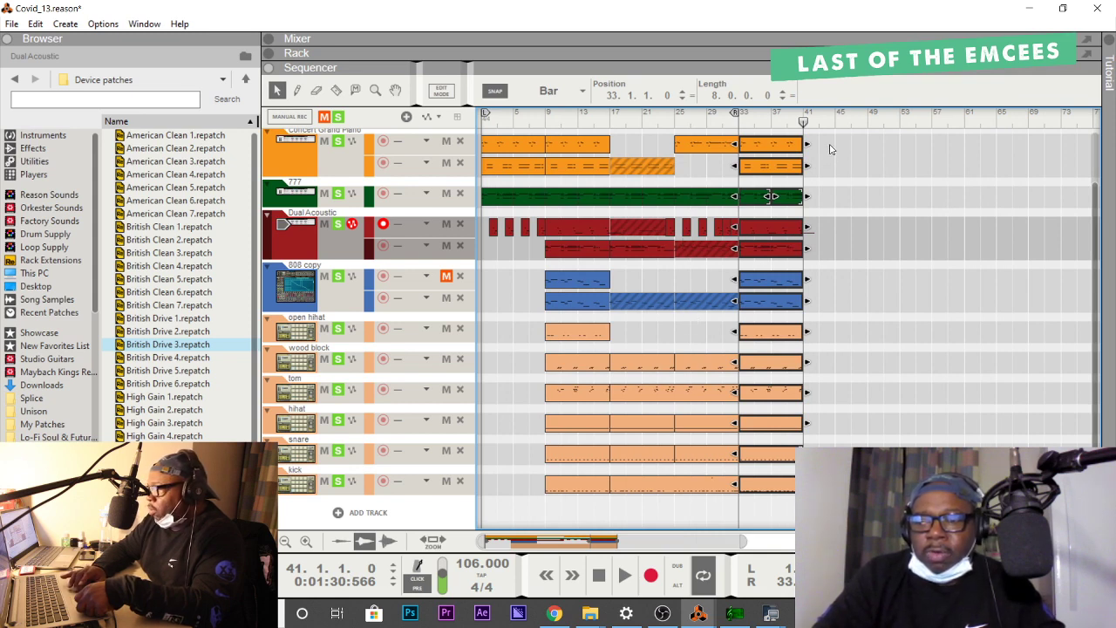
pyautogui.moveTo(830, 148); pyautogui.dragTo(616, 476)
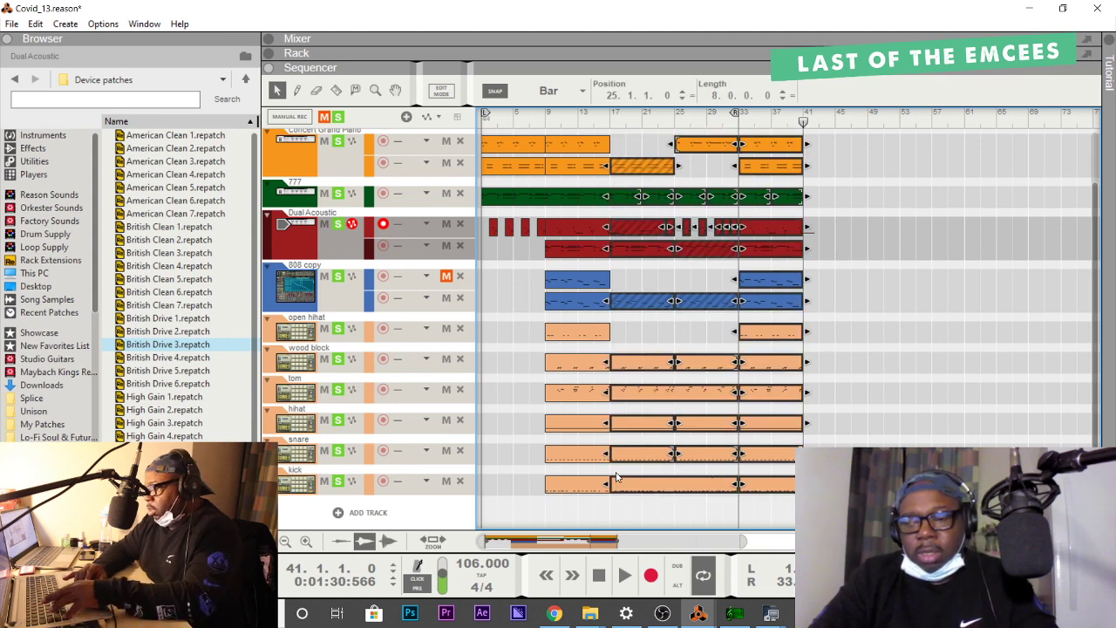
pyautogui.hotkey('ctrl', 'd')
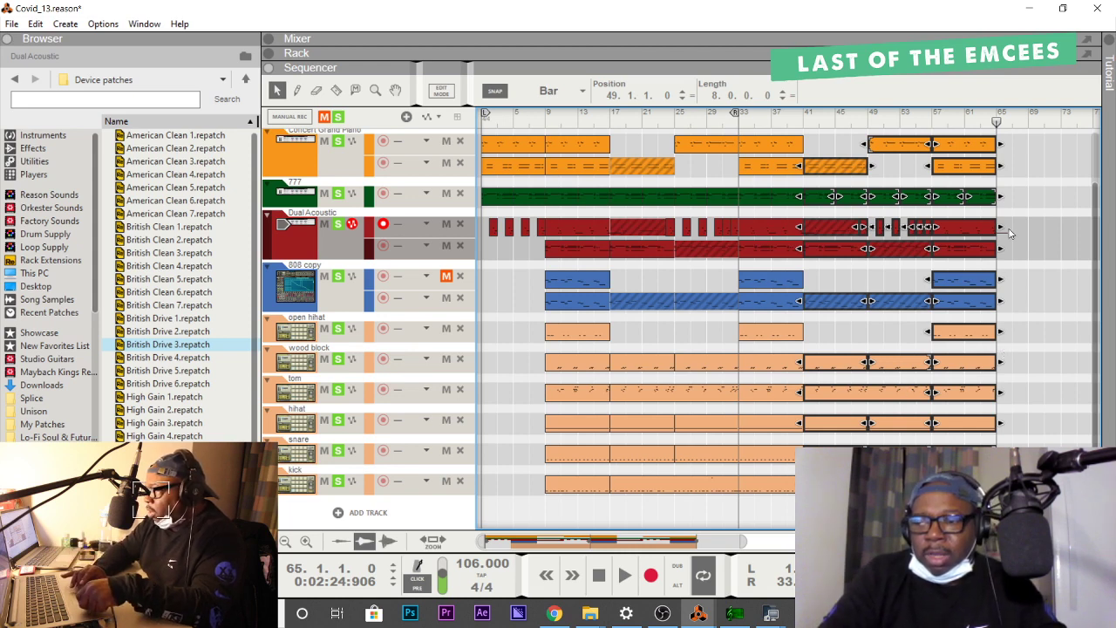
pyautogui.click(934, 121)
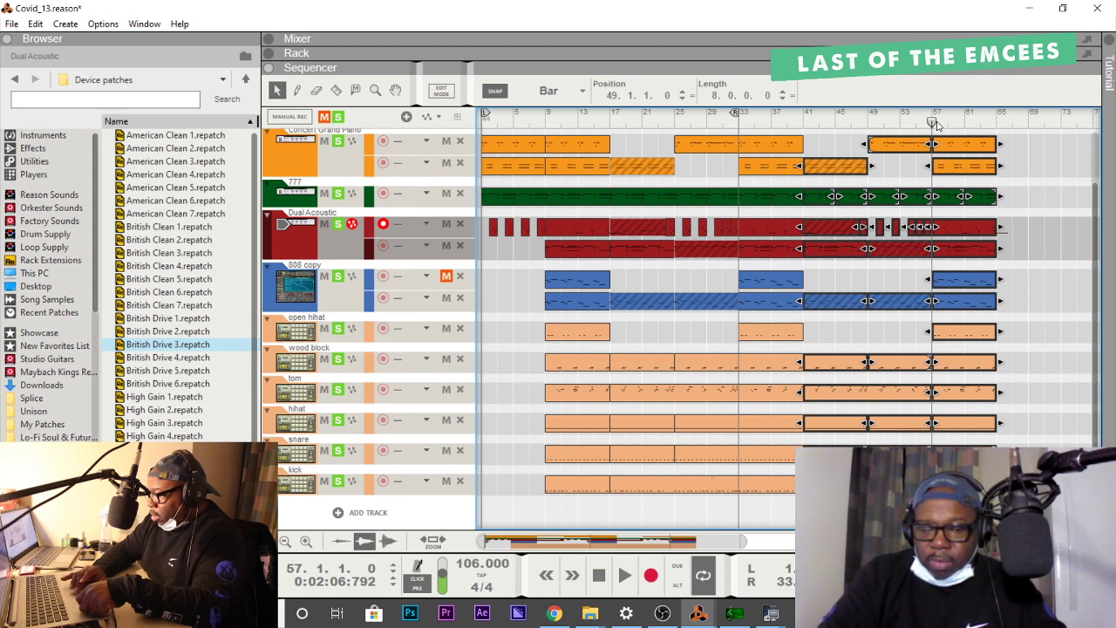
pyautogui.click(999, 121)
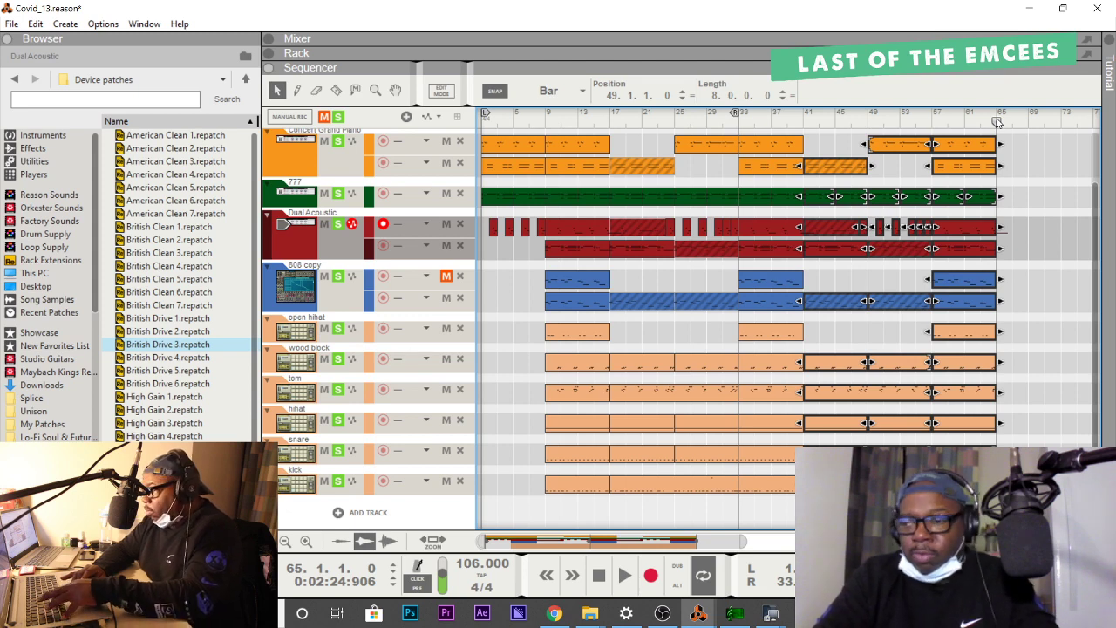
pyautogui.hotkey('ctrl', 'd')
pyautogui.hotkey('ctrl', 'd')
pyautogui.hotkey('ctrl', 'd')
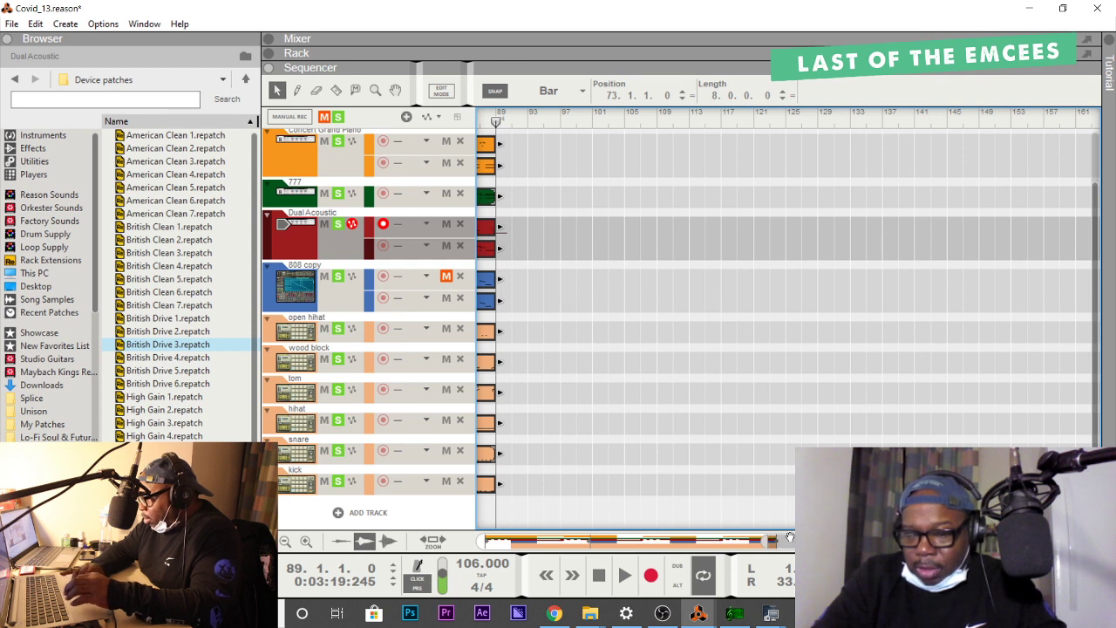
# Duplicate the last eight-bar section at bar 81, from Concert Grand Piano down to kick, so it repeats at bar 89.
pyautogui.moveTo(772, 541); pyautogui.dragTo(641, 542)
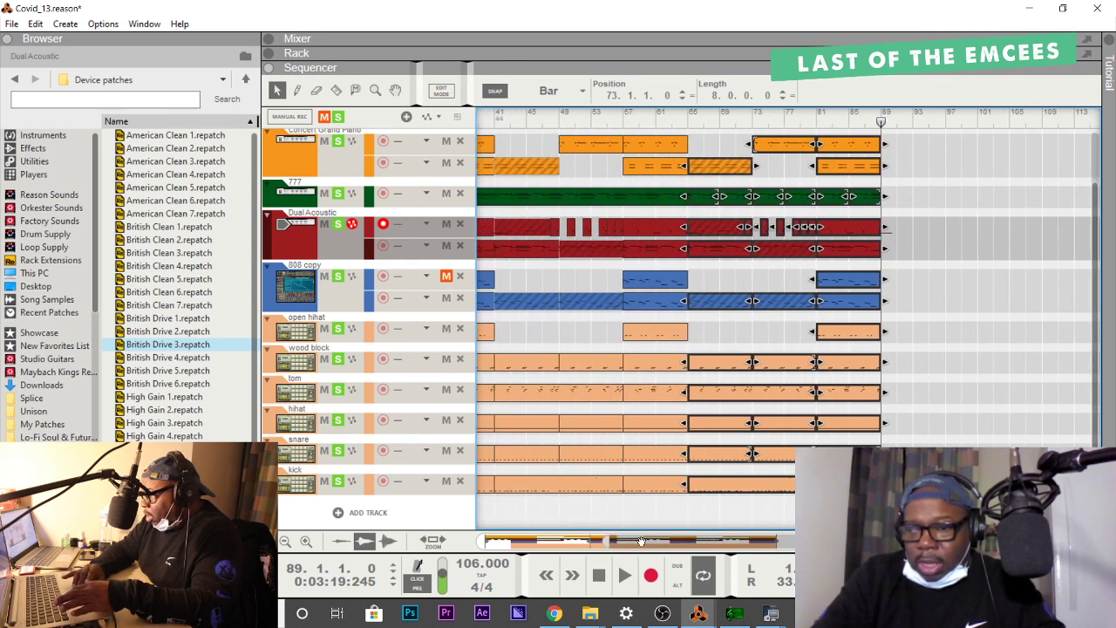
pyautogui.click(912, 154)
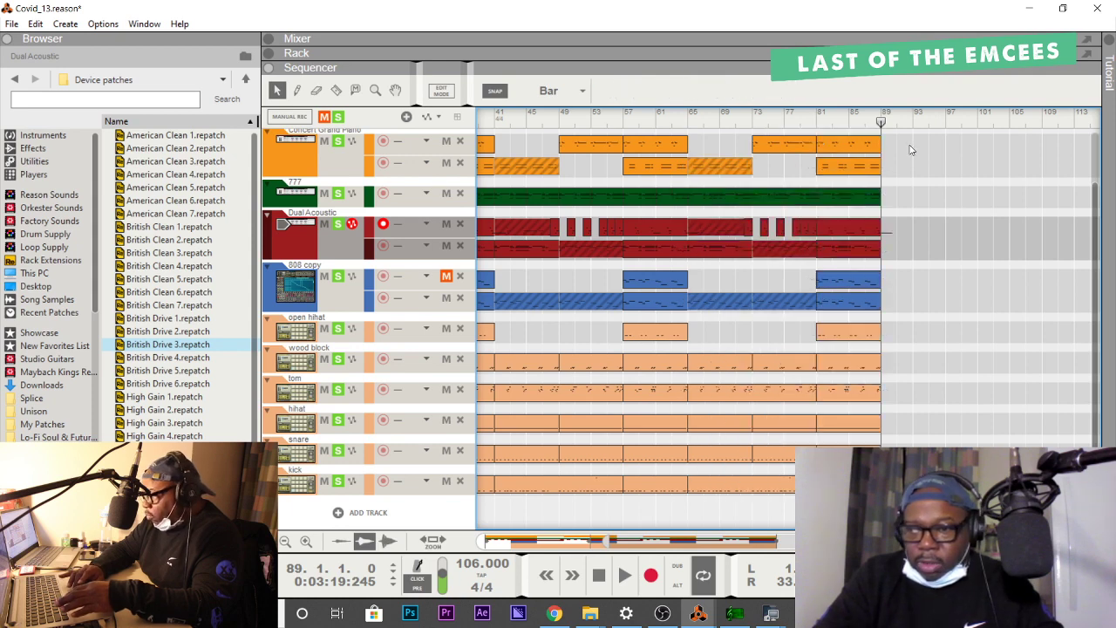
pyautogui.moveTo(908, 136); pyautogui.dragTo(824, 455)
pyautogui.hotkey('ctrl', 'd')
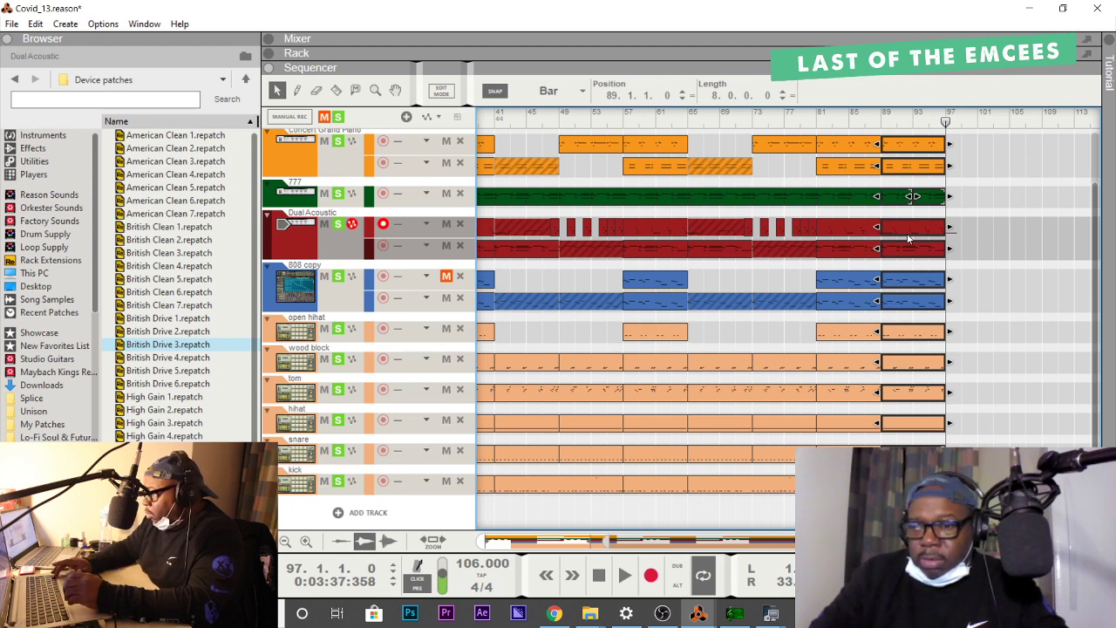
# Split the 16-bar tom and kick clips that start at bar 41 at bar 49.
pyautogui.press('Home')
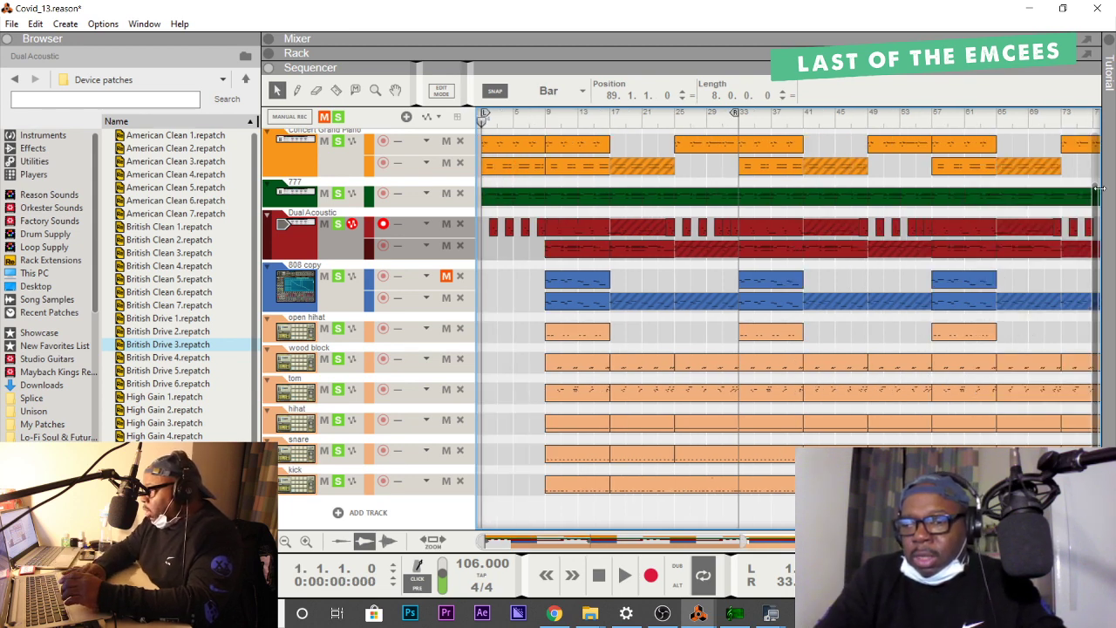
pyautogui.click(803, 119)
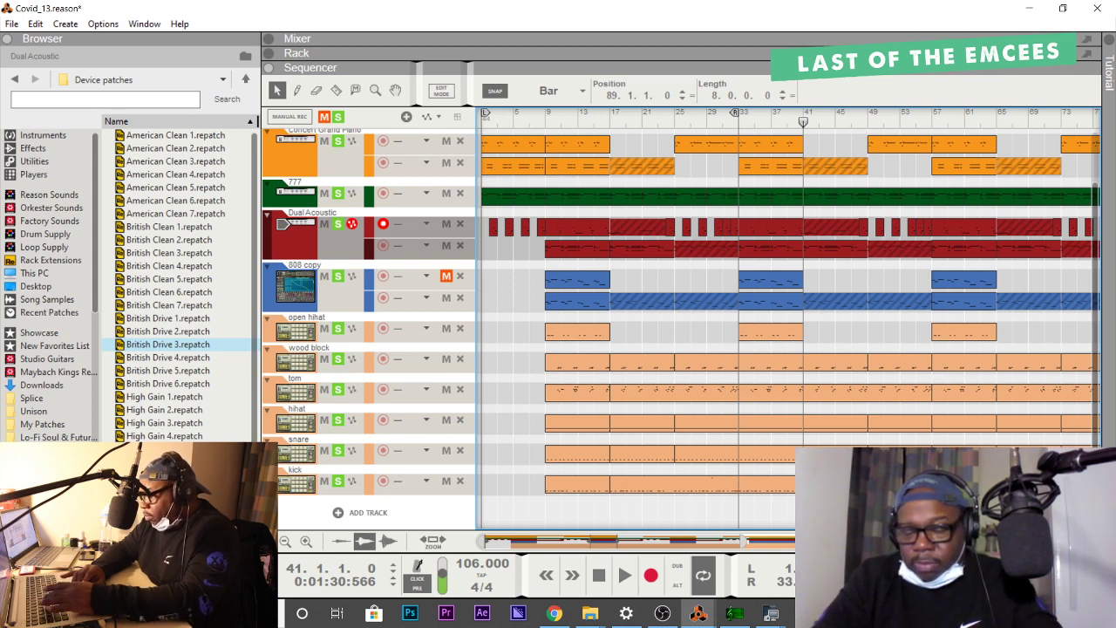
pyautogui.press('r')
pyautogui.press('Escape')
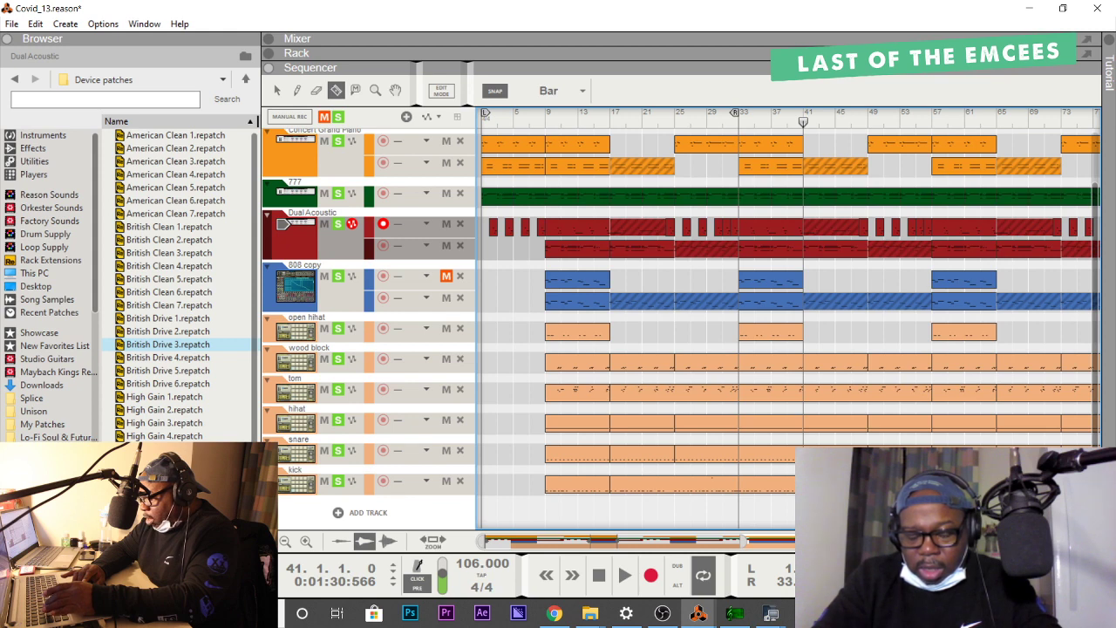
pyautogui.press('q')
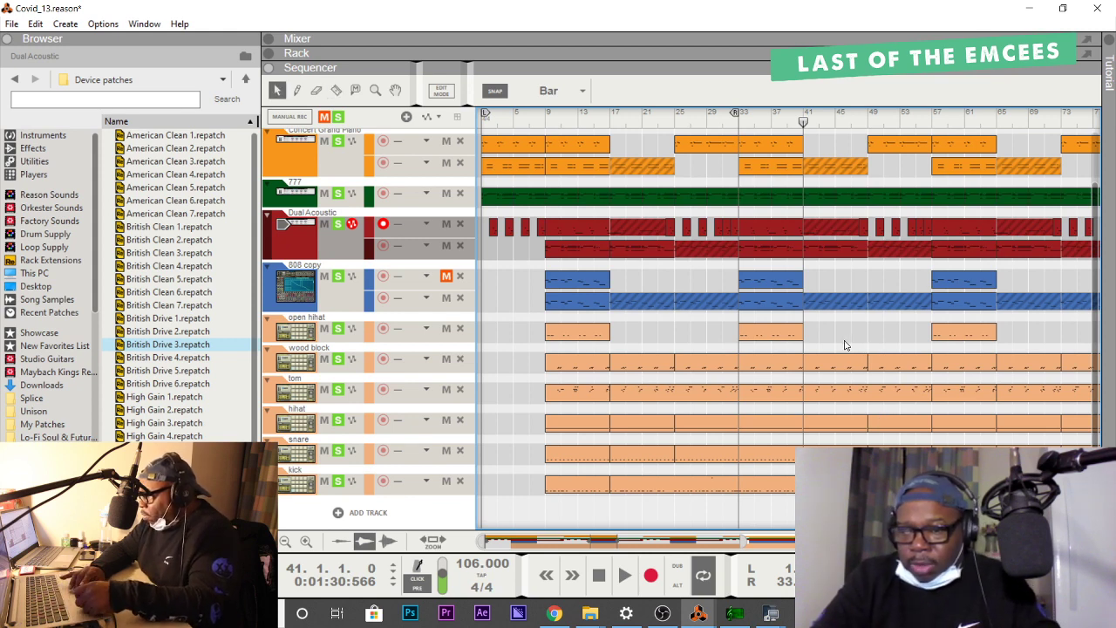
pyautogui.moveTo(846, 321); pyautogui.dragTo(832, 448)
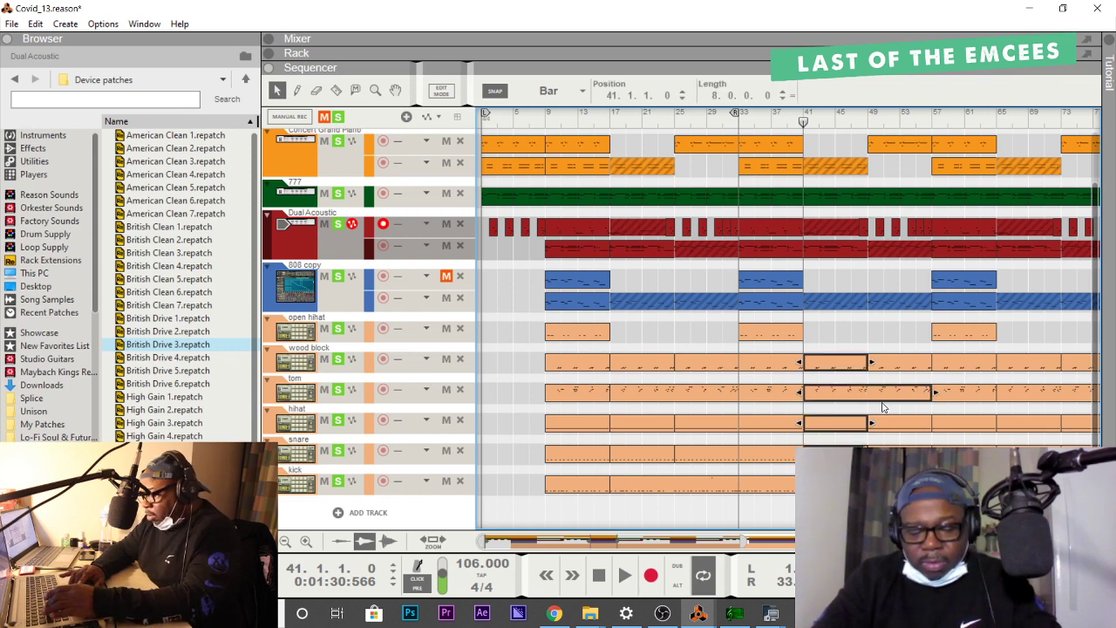
pyautogui.press('r')
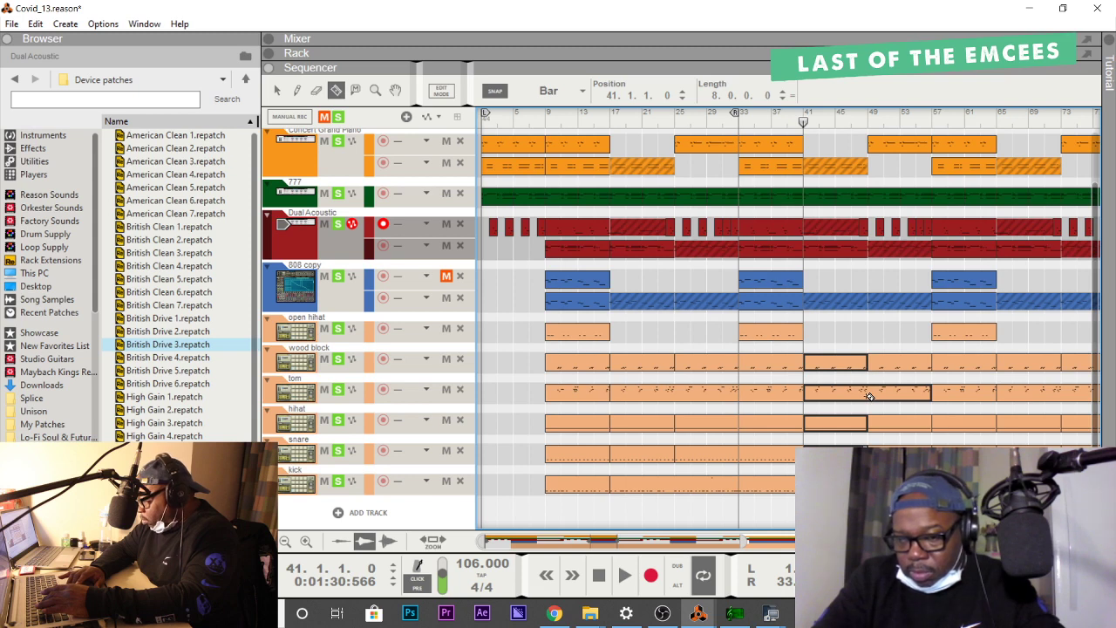
pyautogui.click(870, 396)
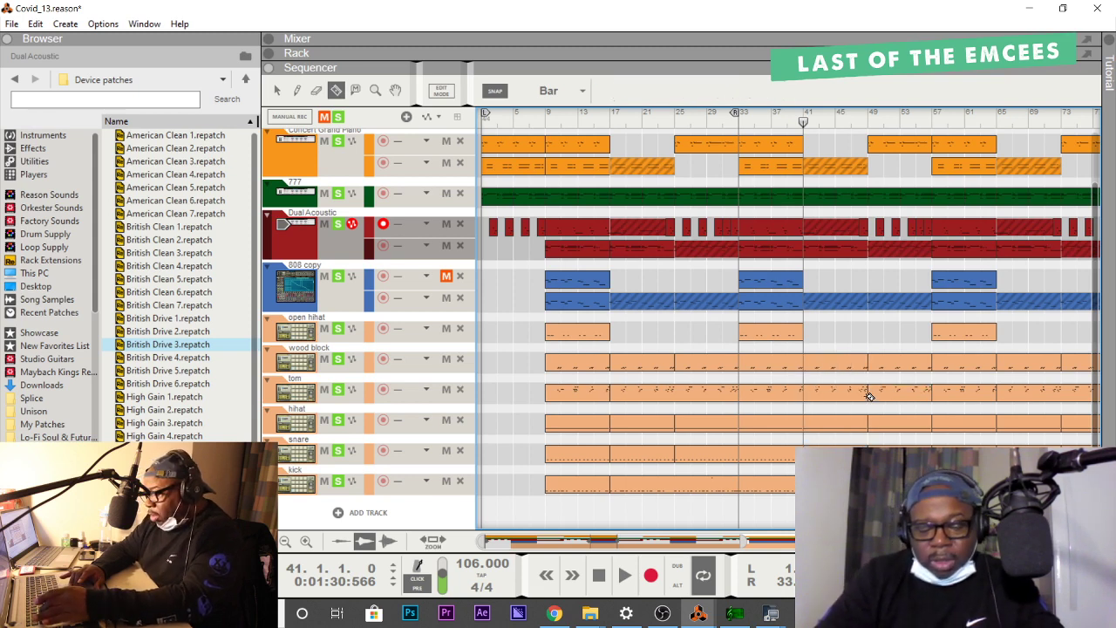
pyautogui.press('q')
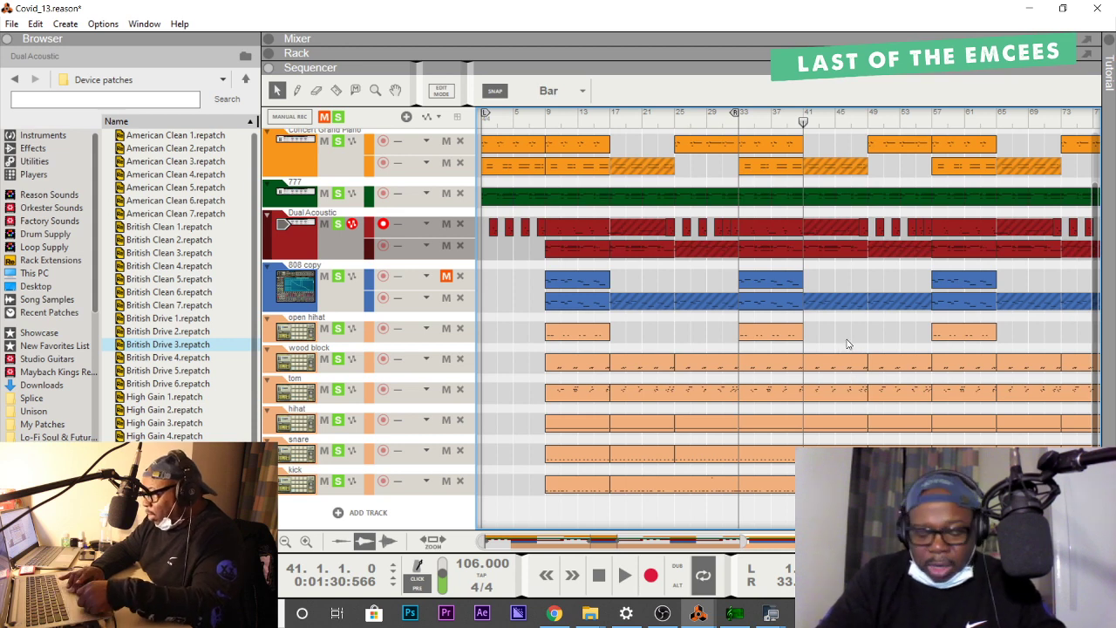
# Mute the eight-bar wood block, tom, hihat, snare and kick clips at bar 41 and play from there briefly.
pyautogui.moveTo(850, 323); pyautogui.dragTo(815, 441)
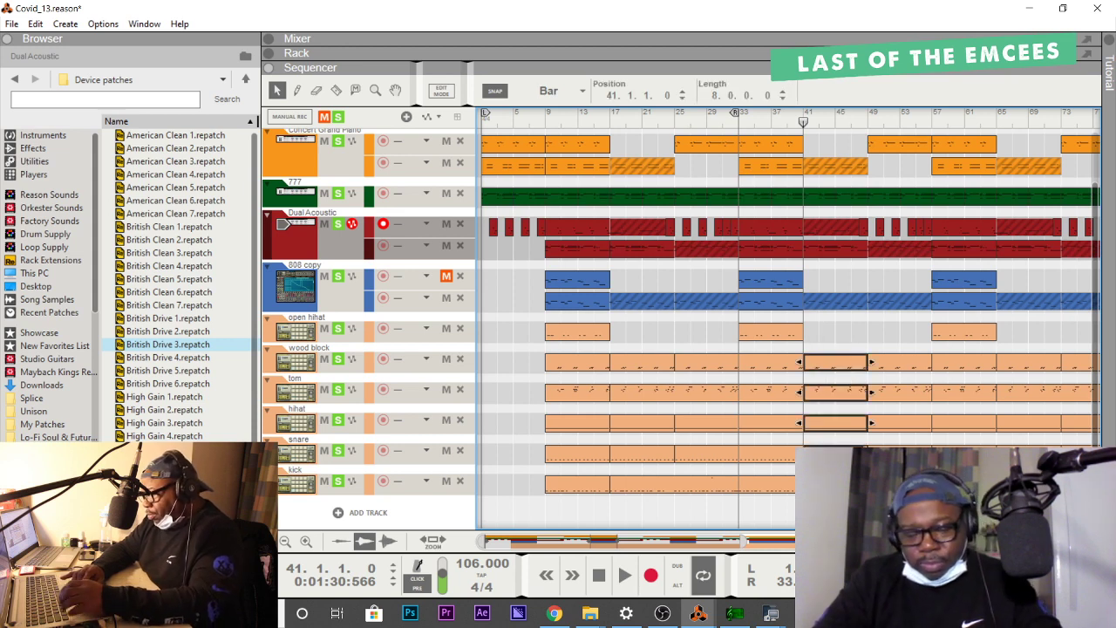
pyautogui.rightClick(833, 397)
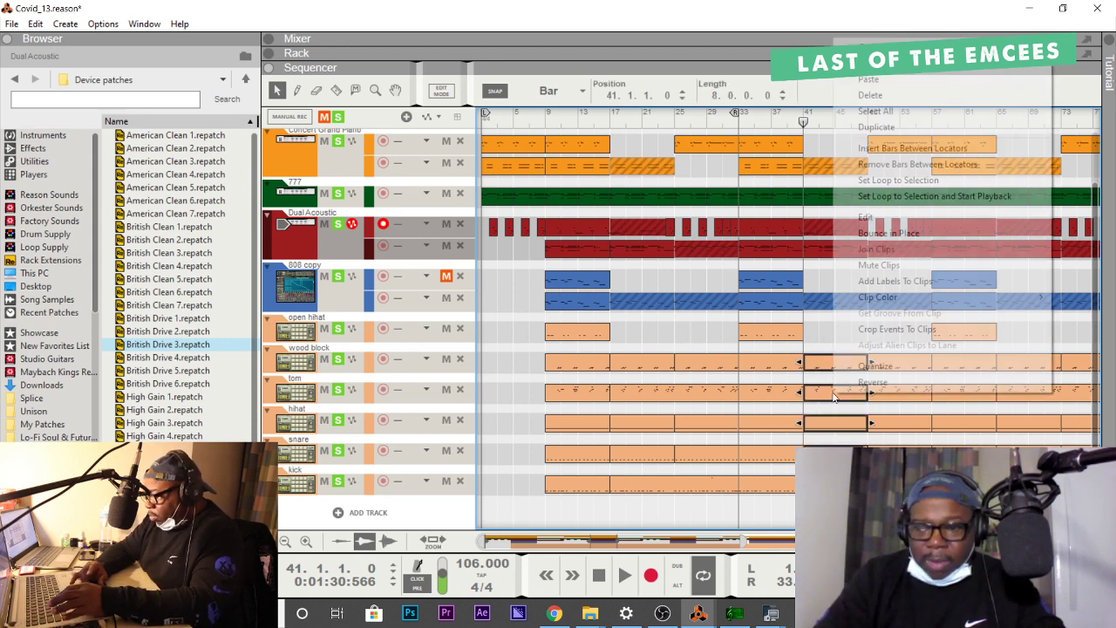
pyautogui.click(869, 266)
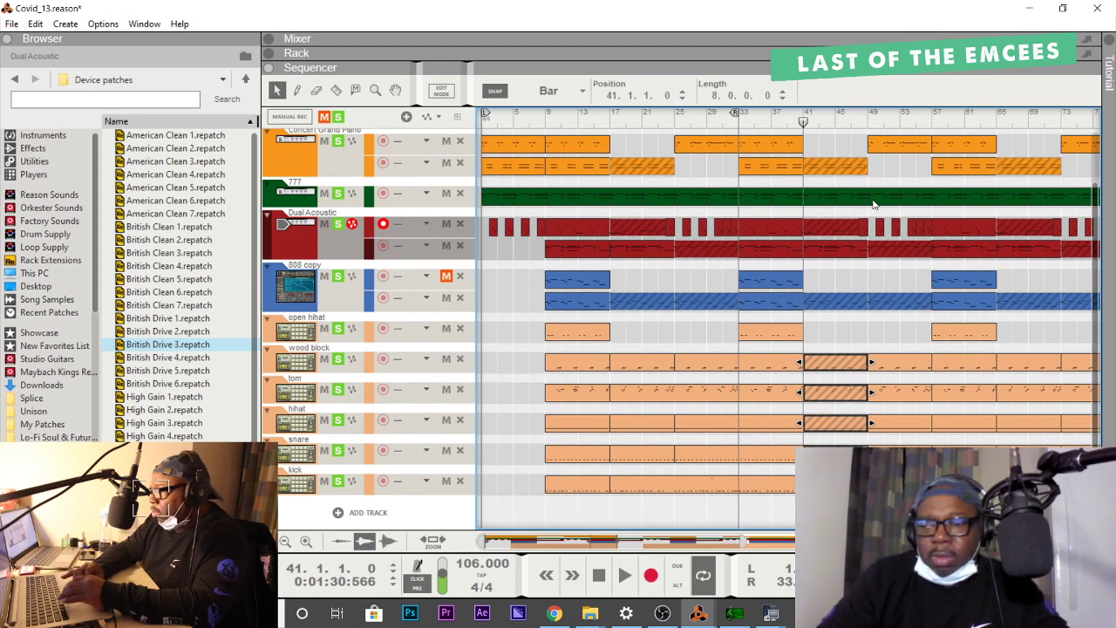
pyautogui.press('space')
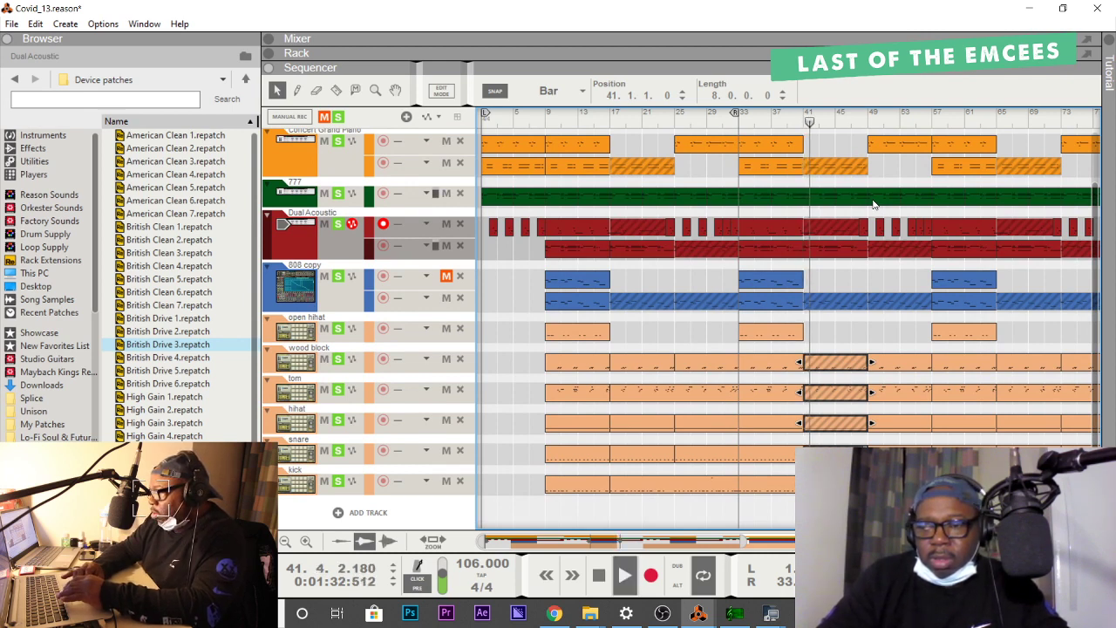
pyautogui.press('space')
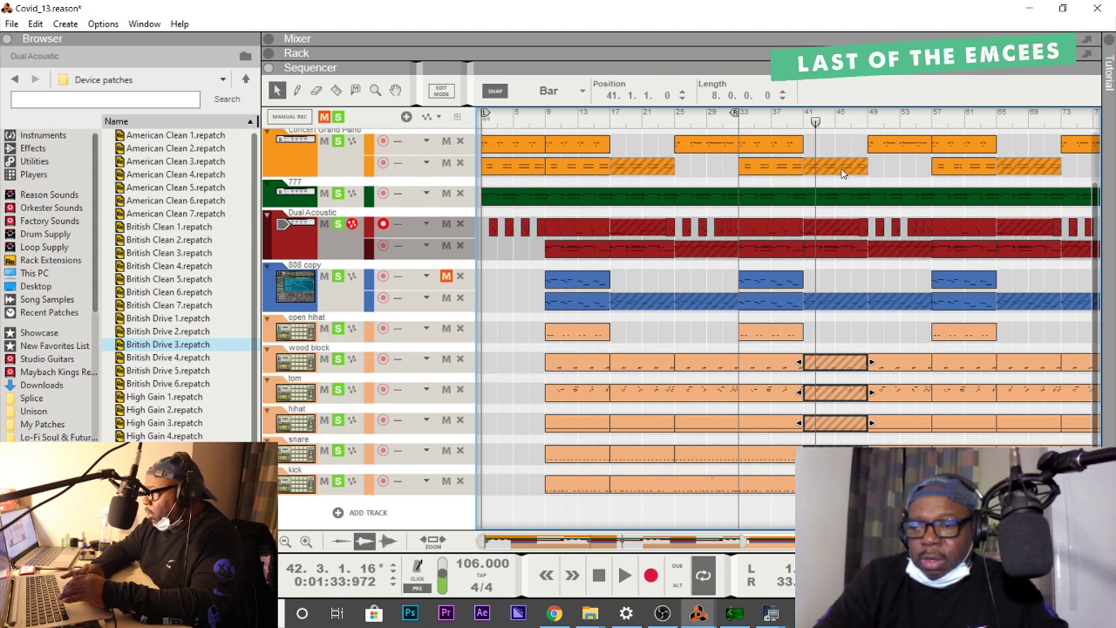
# Duplicate the three Kong Kit clips from bar 17 to bar 41 twice, extending the track to bar 89.
pyautogui.click(833, 231)
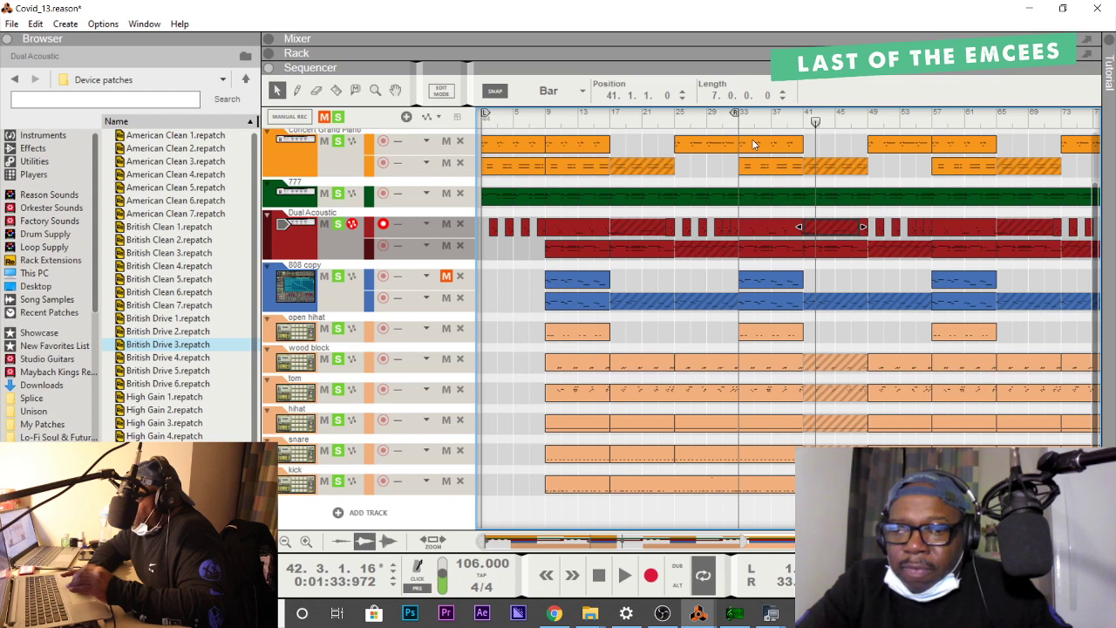
pyautogui.scroll(2, 755, 144)
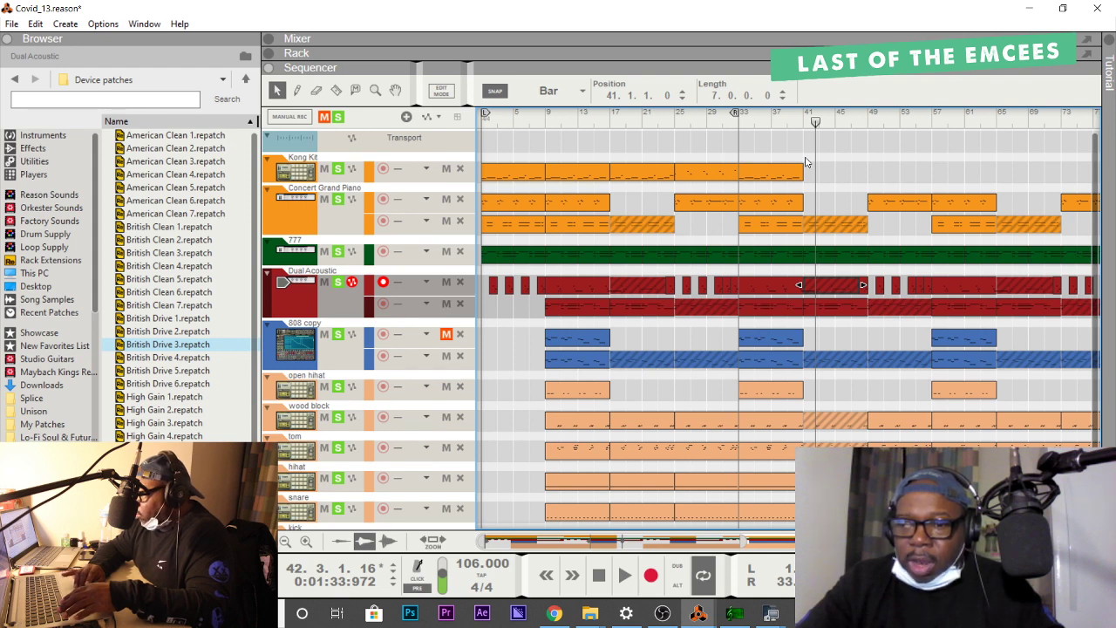
pyautogui.scroll(-1, 805, 162)
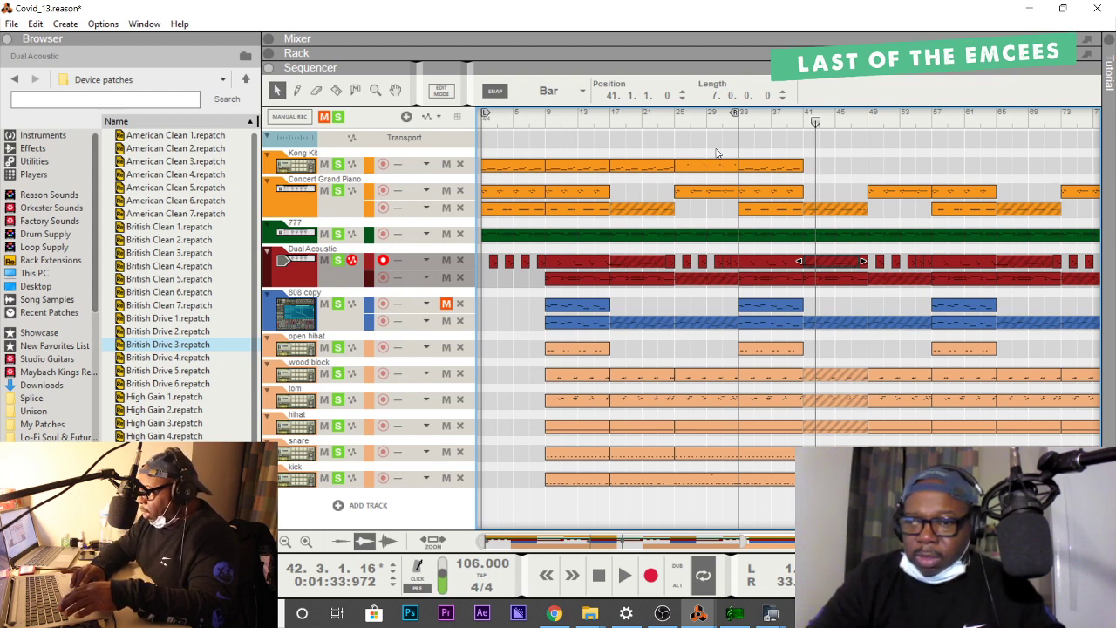
pyautogui.moveTo(715, 157); pyautogui.dragTo(960, 175)
pyautogui.click(767, 170)
pyautogui.moveTo(1009, 140); pyautogui.dragTo(835, 170)
pyautogui.hotkey('ctrl', 'd')
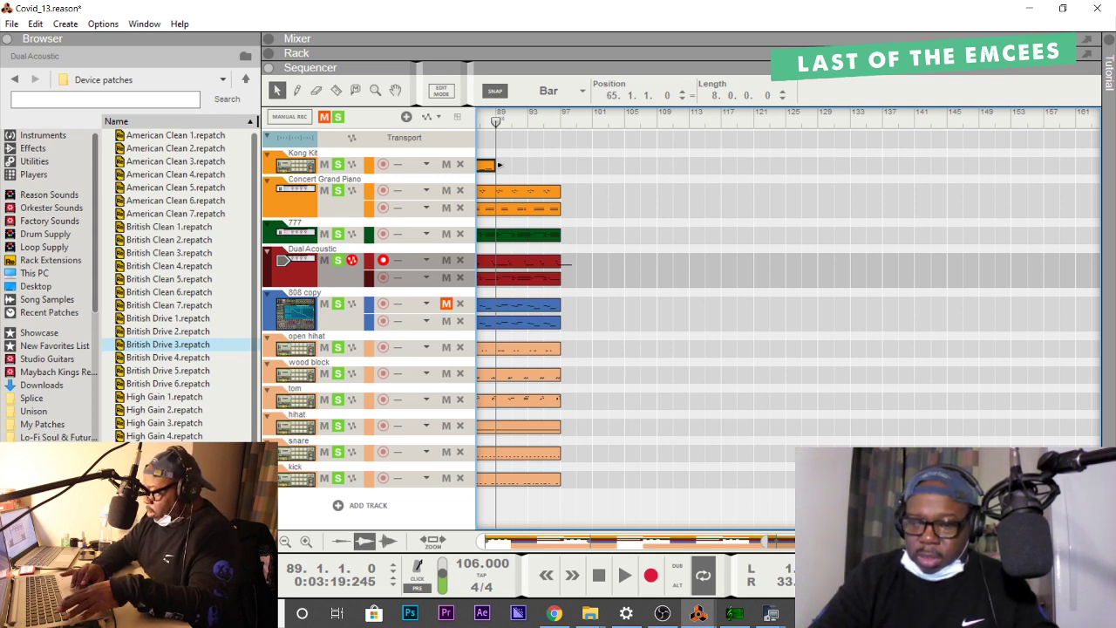
# Select only the last eight-bar Kong Kit clip, at bar 81.
pyautogui.moveTo(780, 541); pyautogui.dragTo(641, 542)
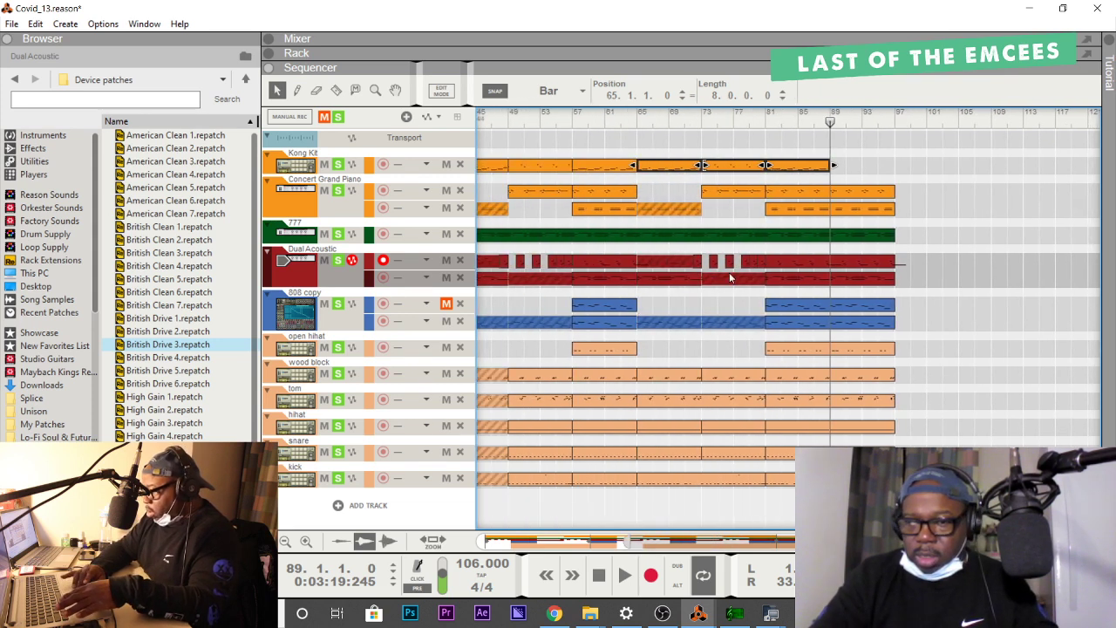
pyautogui.click(797, 174)
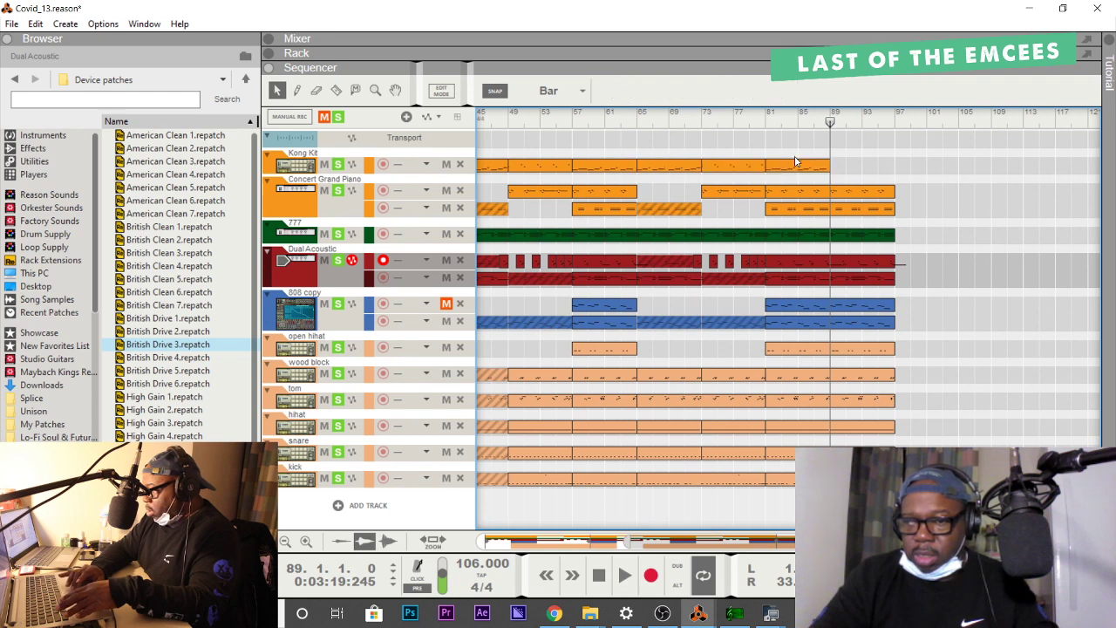
pyautogui.click(797, 167)
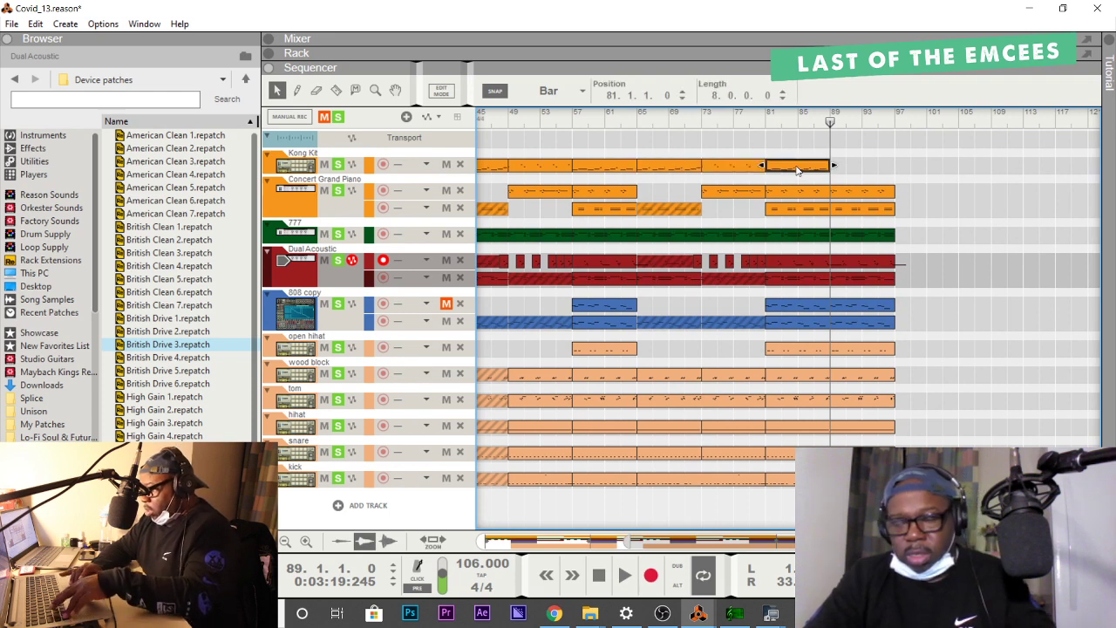
pyautogui.hotkey('ctrl', 'd')
pyautogui.hotkey('ctrl', 'd')
pyautogui.hotkey('ctrl', 'd')
pyautogui.hotkey('ctrl', 'z')
pyautogui.hotkey('ctrl', 'z')
pyautogui.hotkey('ctrl', 'z')
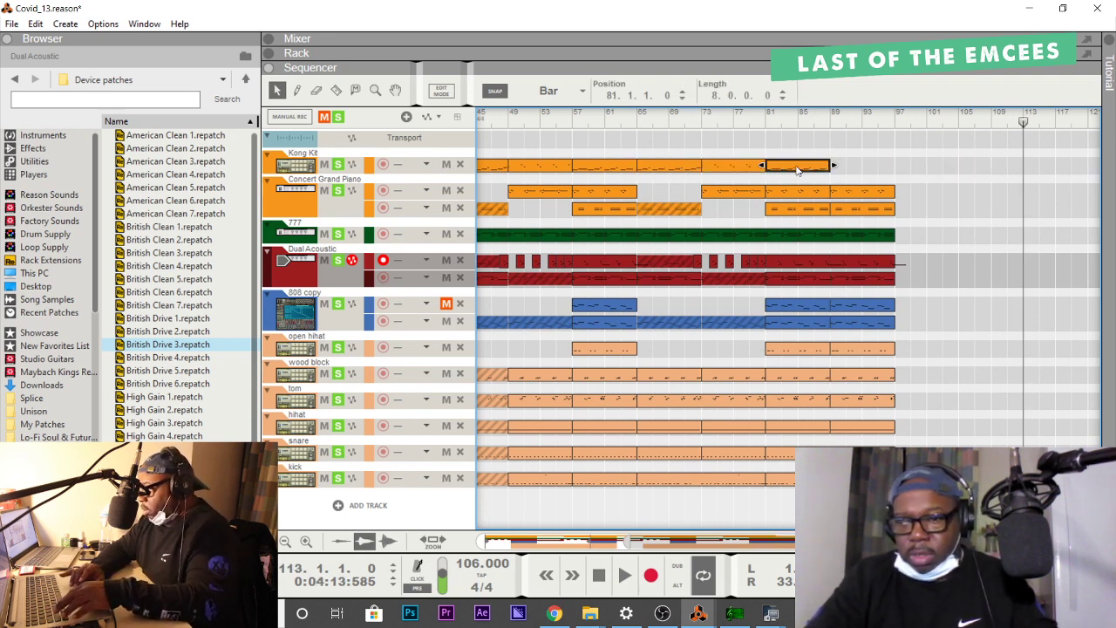
# Duplicate the selected Kong Kit clip once so it repeats at bar 89, and play briefly from bar 41.
pyautogui.hotkey('ctrl', 'd')
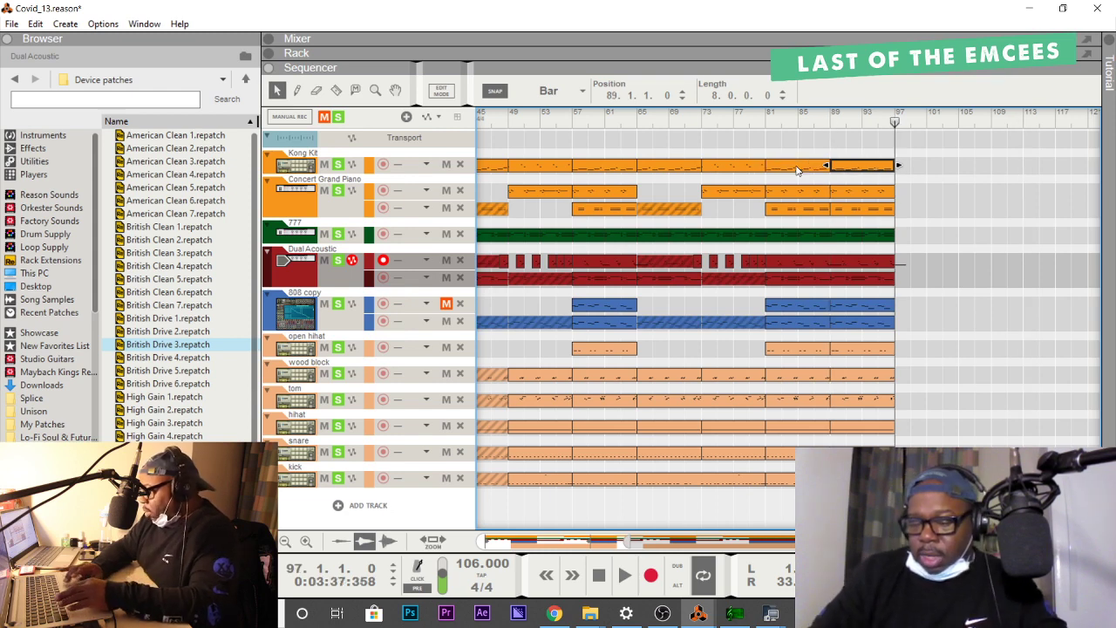
pyautogui.press('Home')
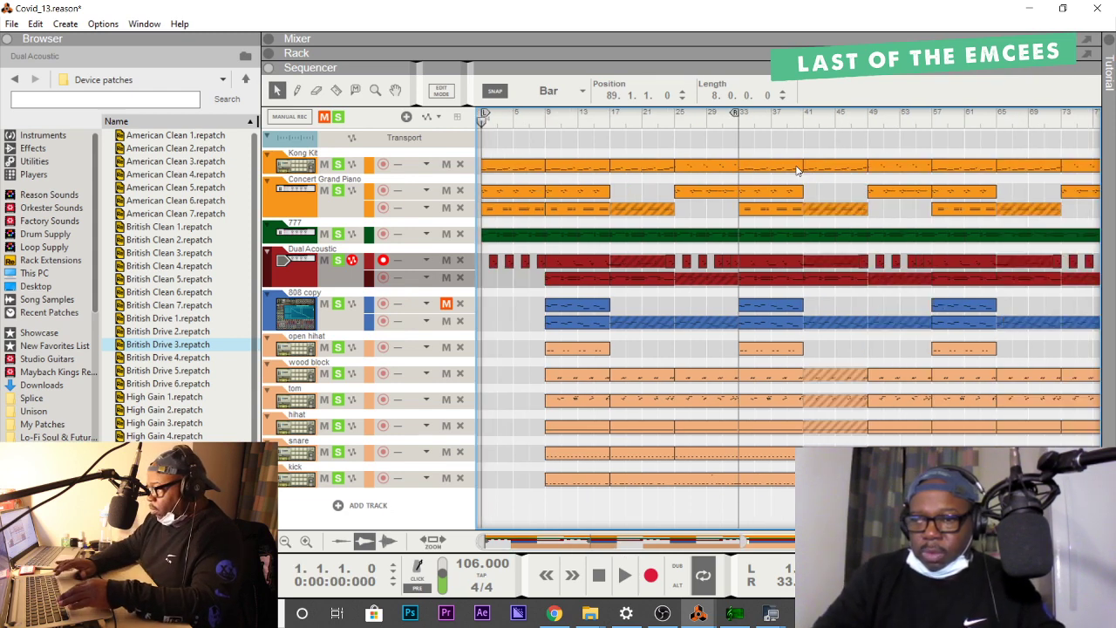
pyautogui.click(804, 123)
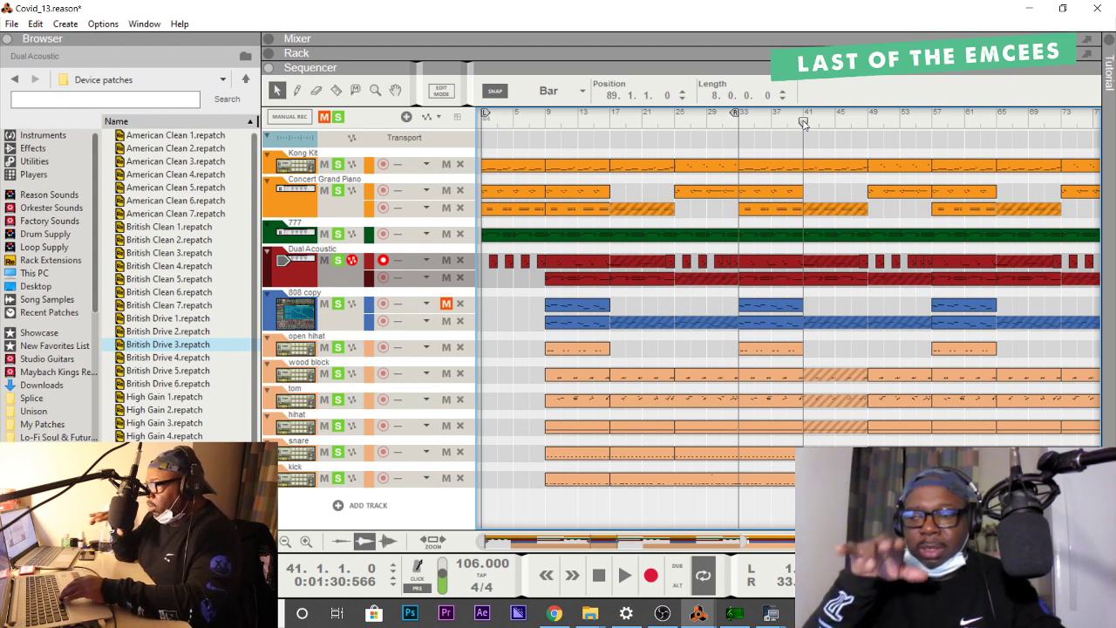
pyautogui.press('space')
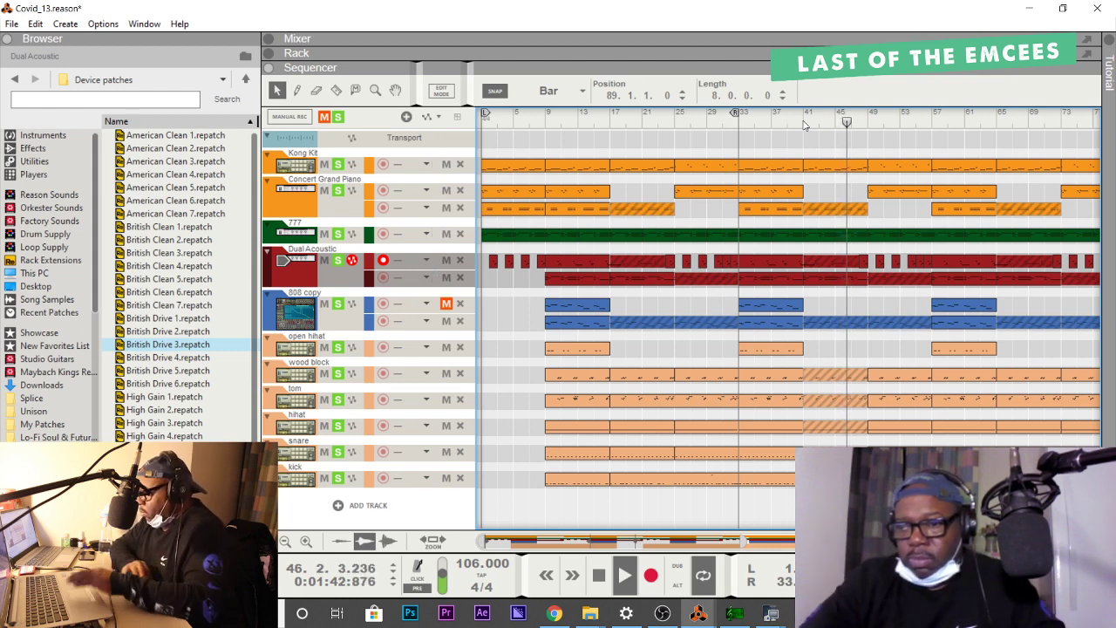
pyautogui.press('space')
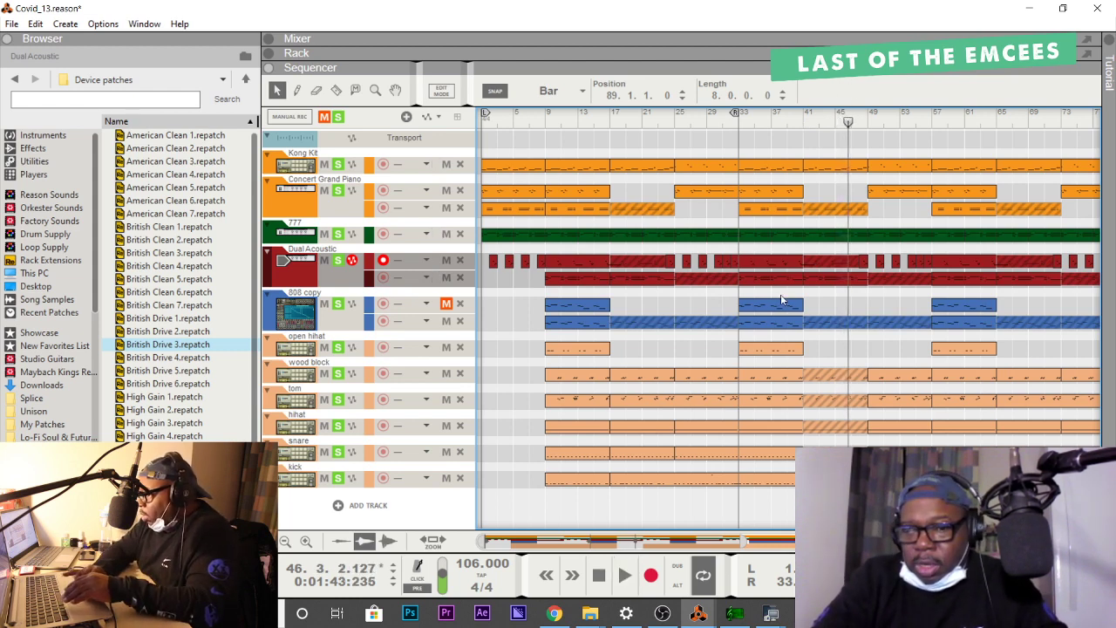
# Unmute the upper-lane Dual Acoustic clip at bar 41 and play the arrangement from there.
pyautogui.click(829, 264)
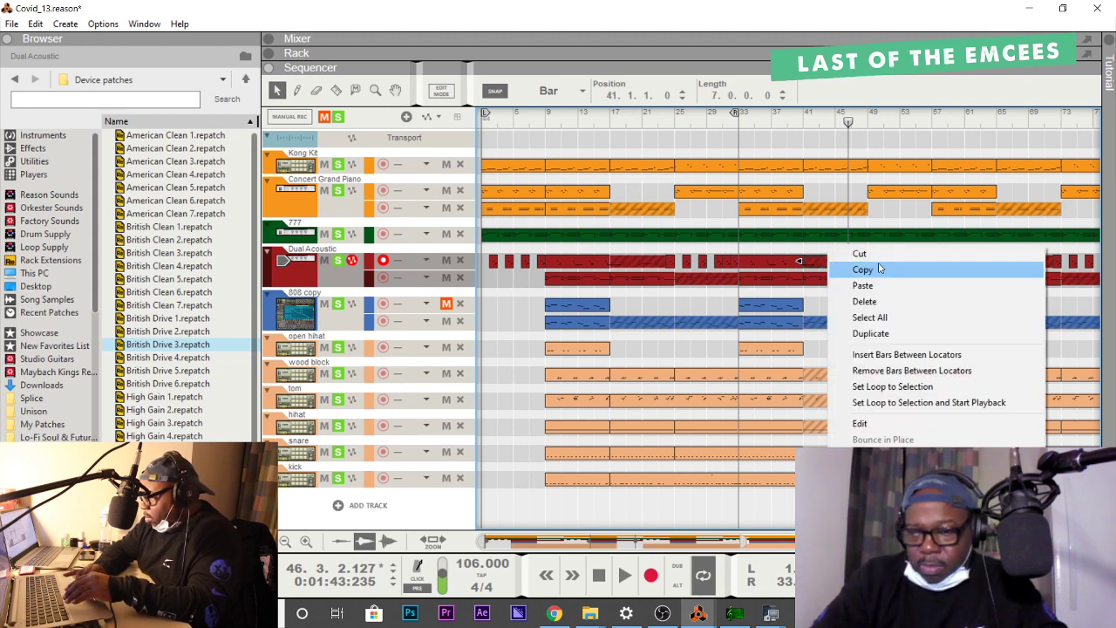
pyautogui.click(799, 260)
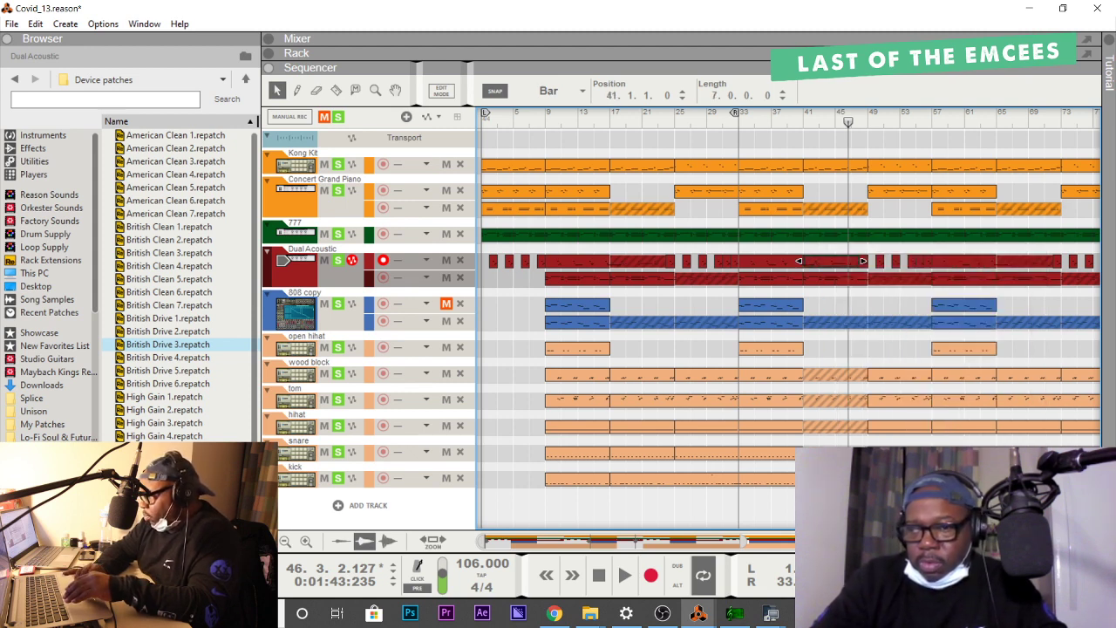
pyautogui.click(739, 120)
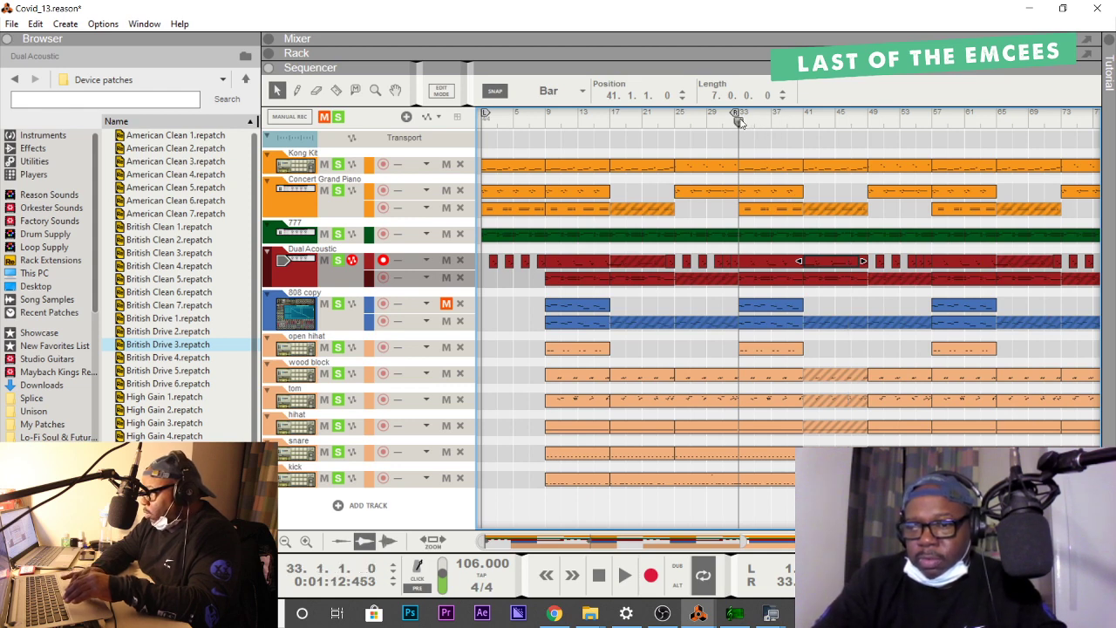
pyautogui.click(803, 121)
pyautogui.press('space')
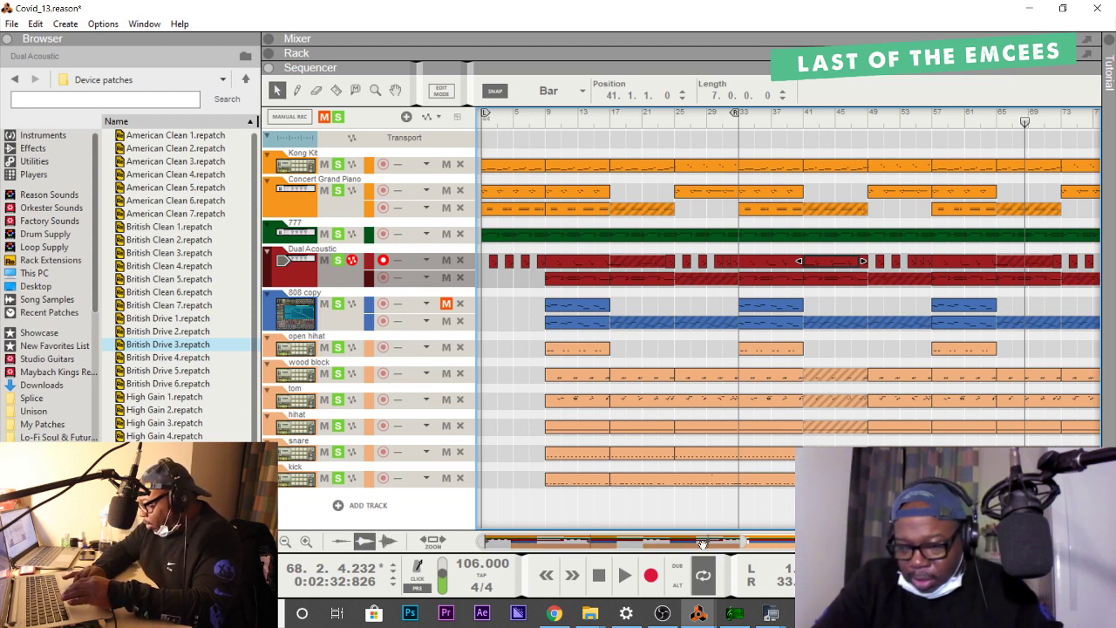
# Split the 16-bar tom clip that starts at bar 65 at bar 73.
pyautogui.moveTo(703, 544); pyautogui.dragTo(801, 545)
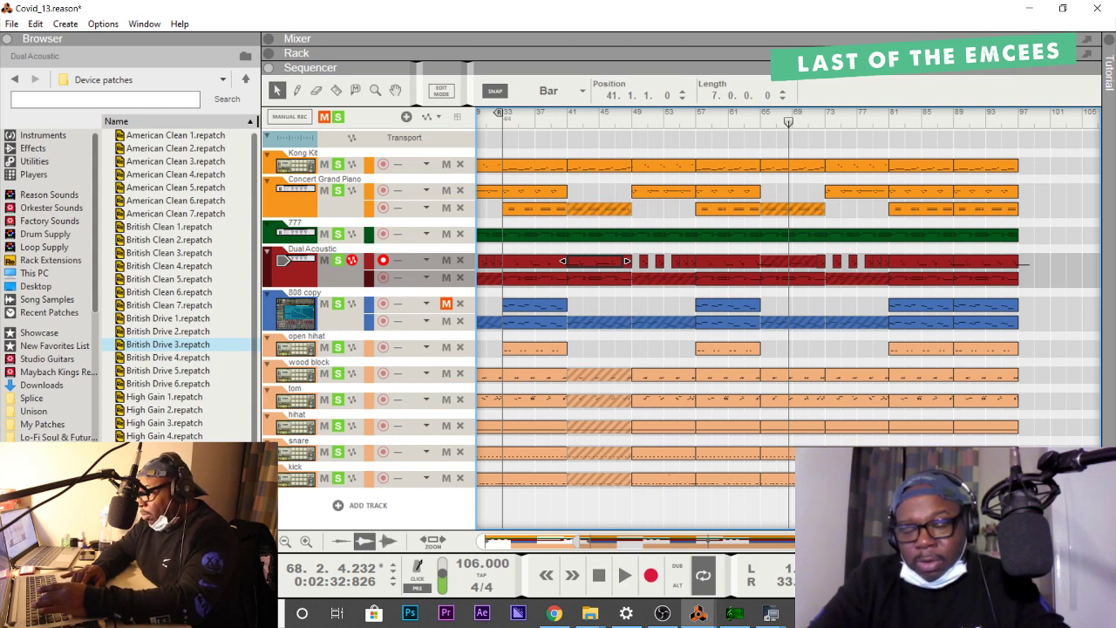
pyautogui.press('r')
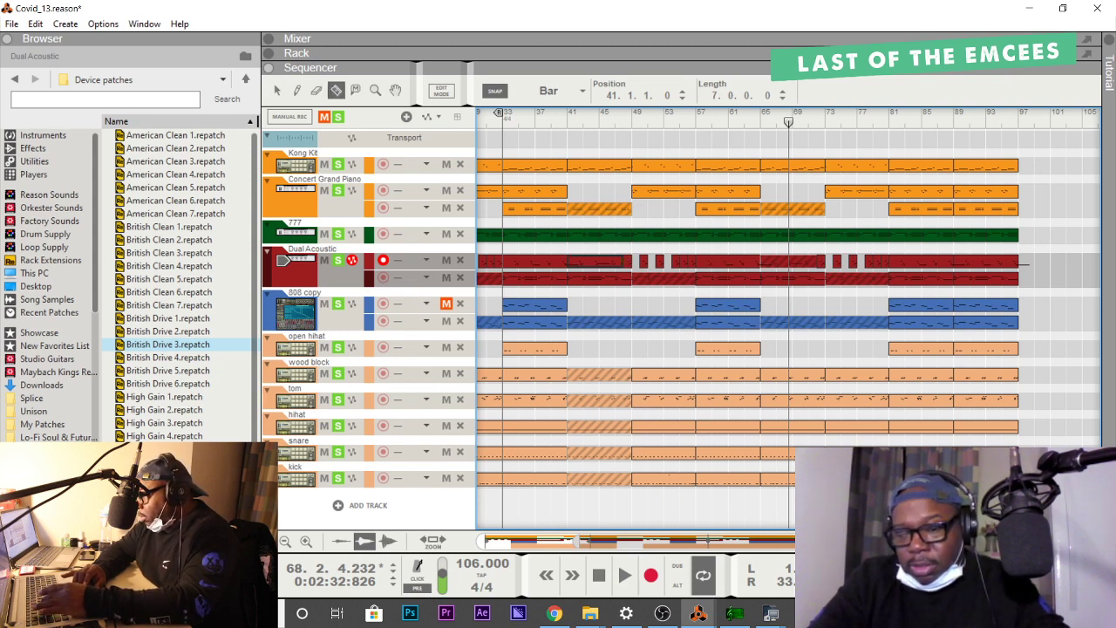
pyautogui.press('Escape')
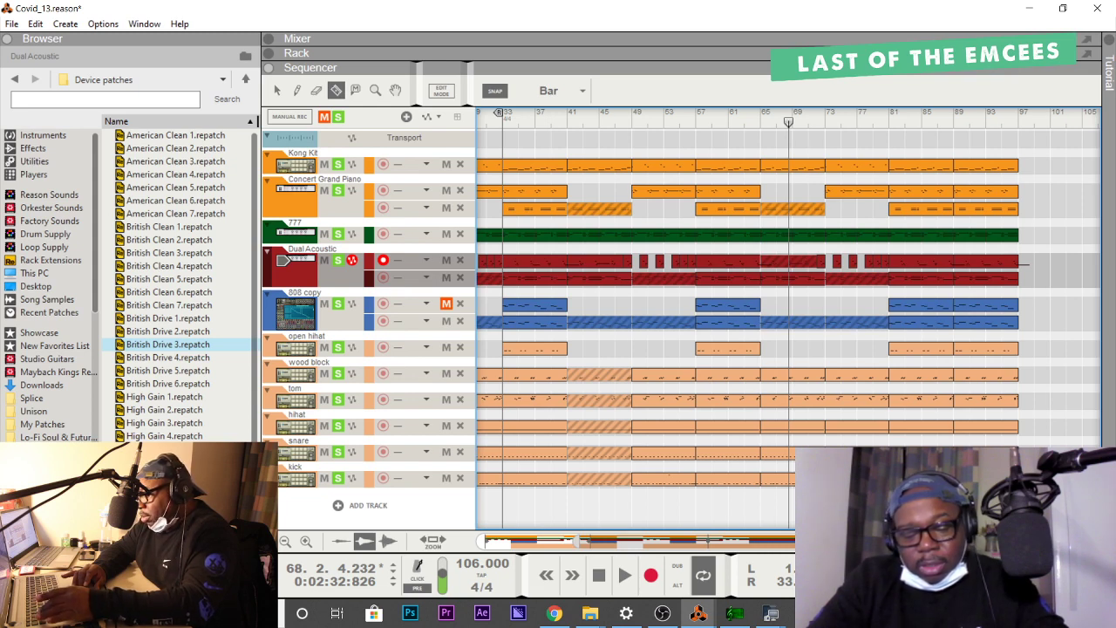
pyautogui.press('q')
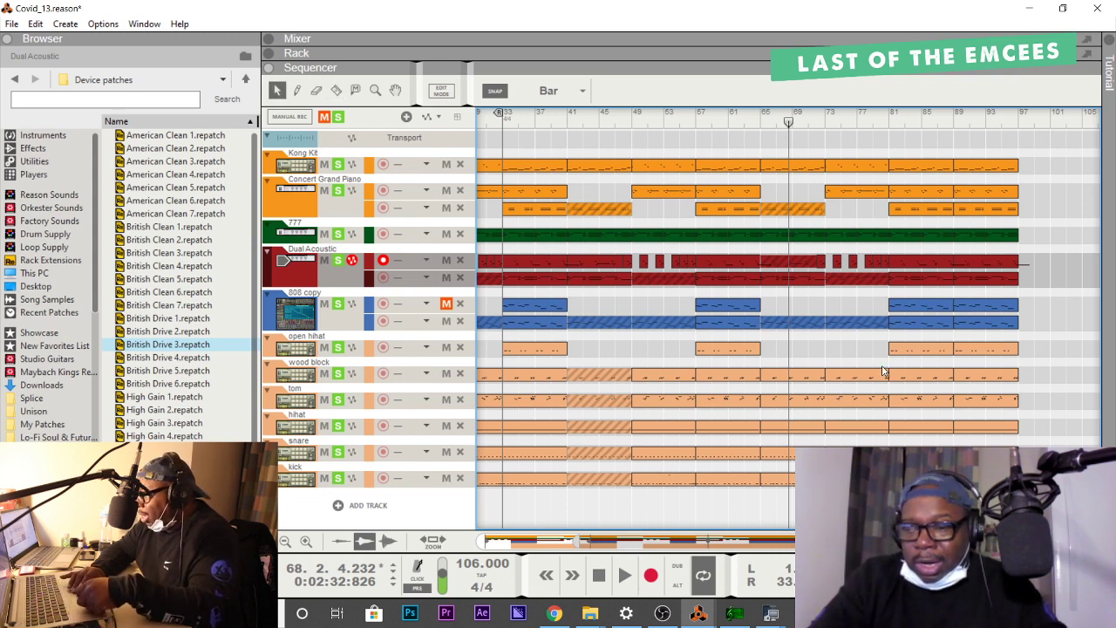
pyautogui.moveTo(882, 341); pyautogui.dragTo(849, 462)
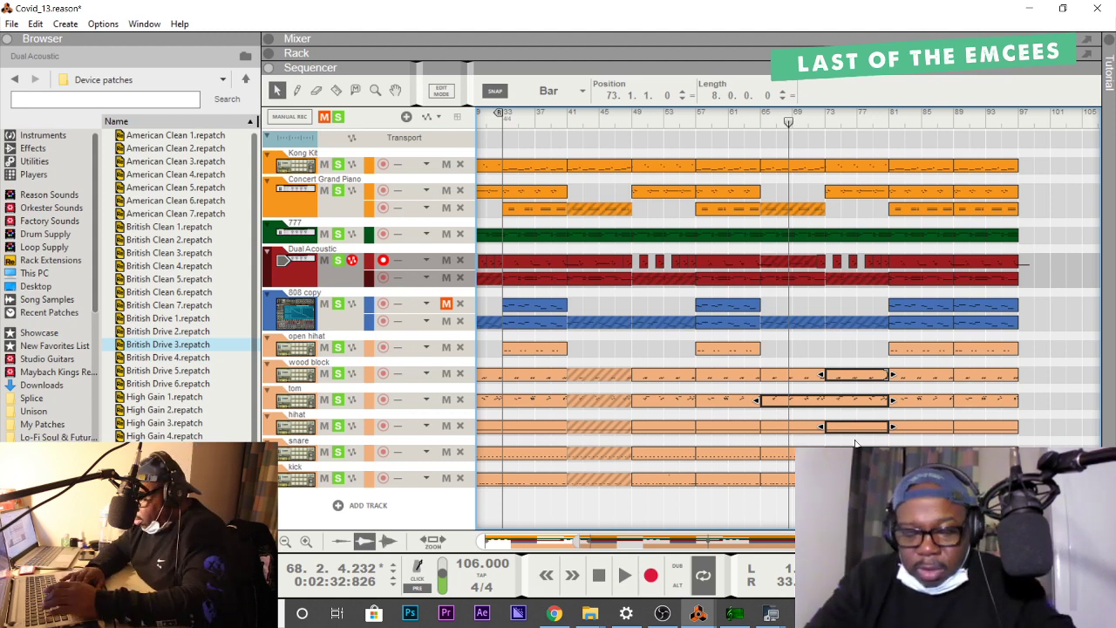
pyautogui.press('r')
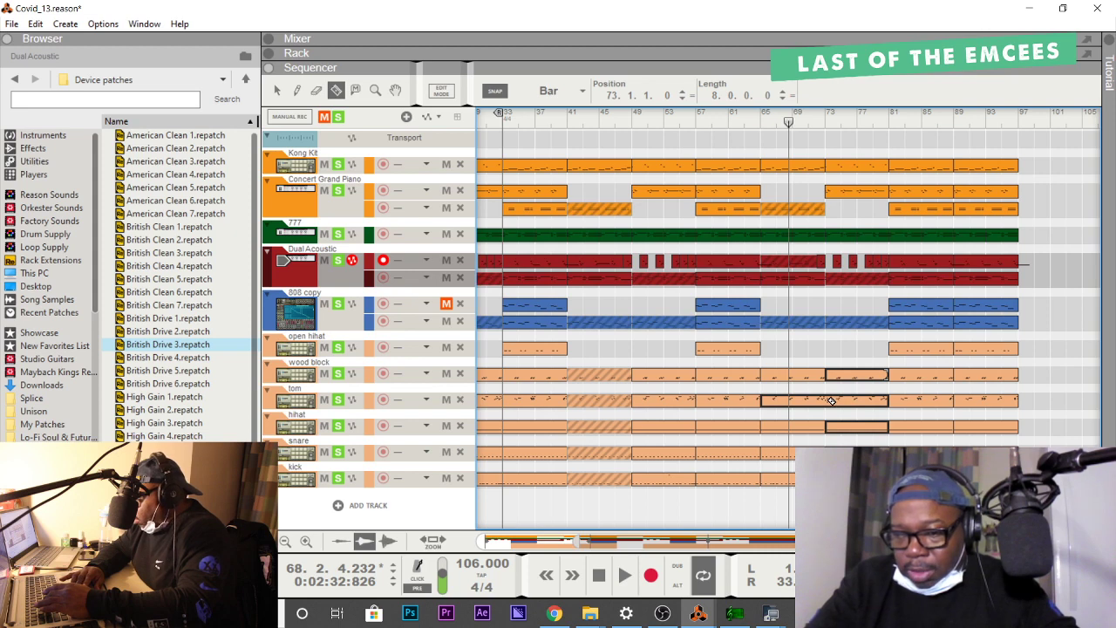
pyautogui.click(831, 400)
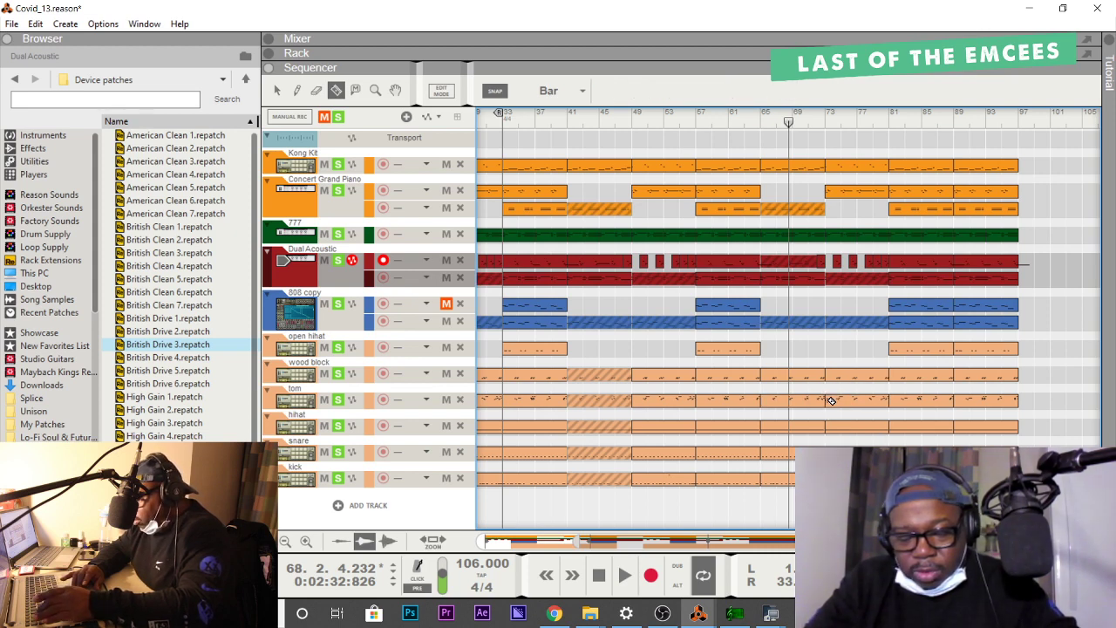
# Mute the eight-bar wood block, tom and hihat clips at bar 73 and play from there briefly.
pyautogui.press('q')
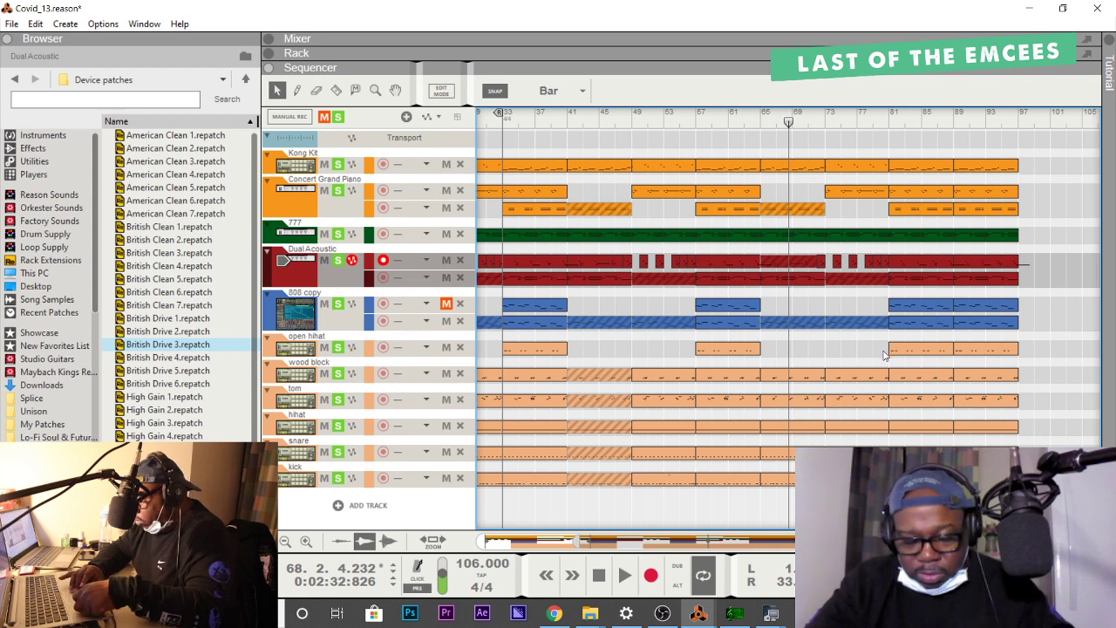
pyautogui.moveTo(883, 340); pyautogui.dragTo(831, 449)
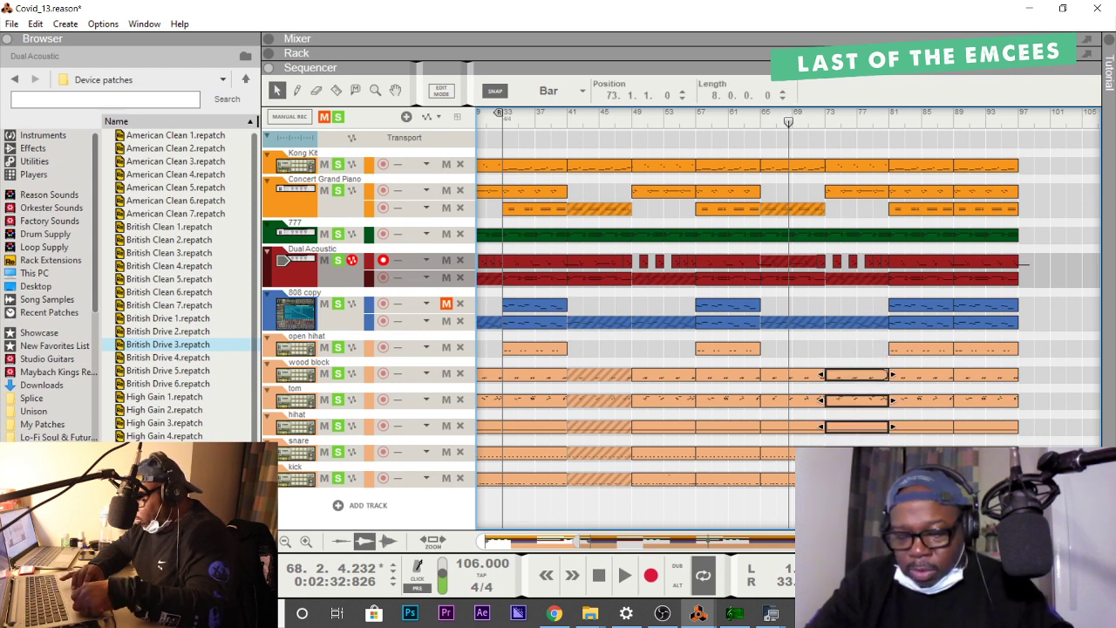
pyautogui.rightClick(852, 375)
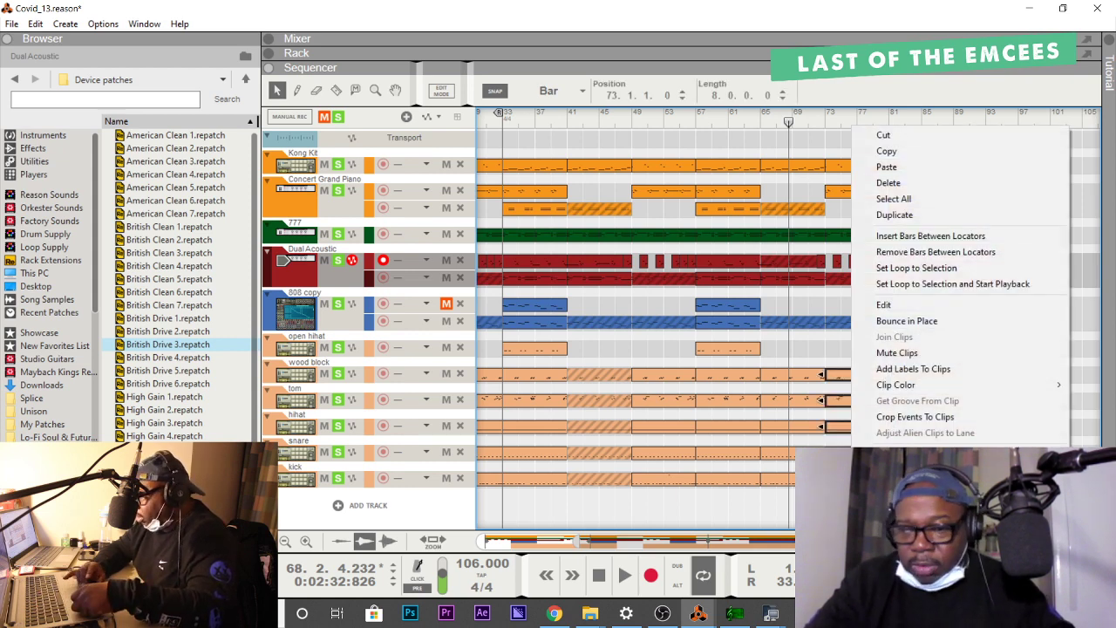
pyautogui.click(912, 354)
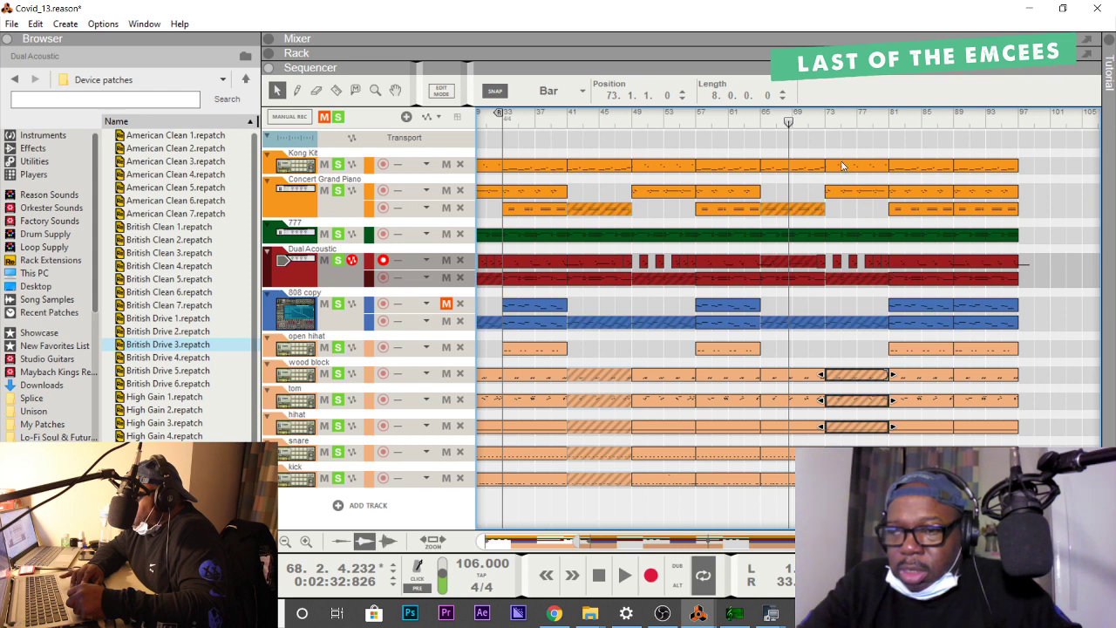
pyautogui.click(827, 123)
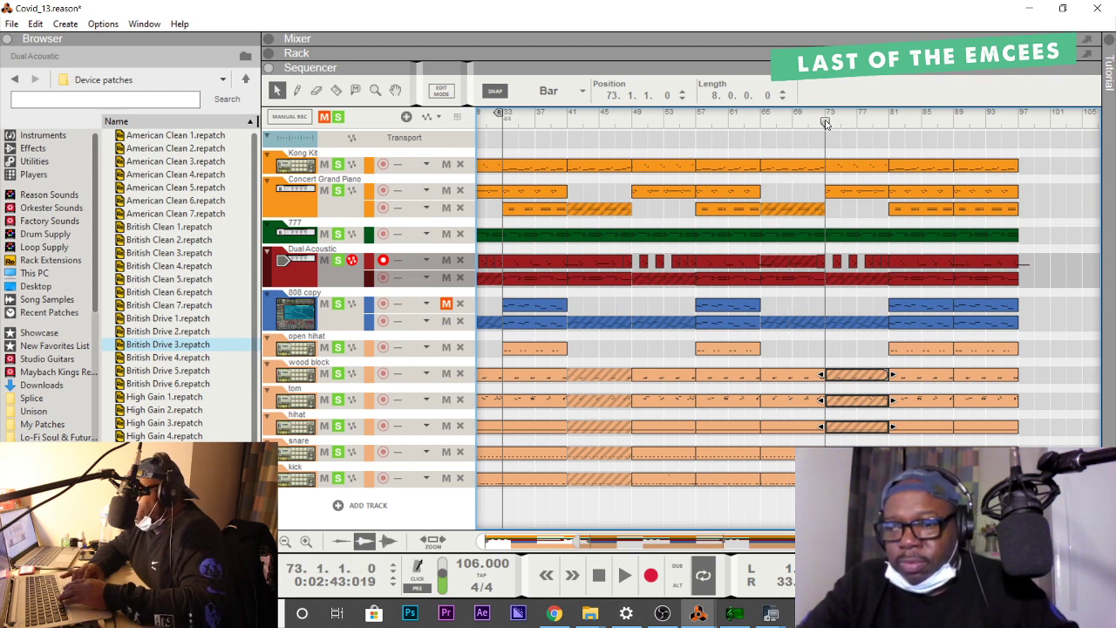
pyautogui.press('space')
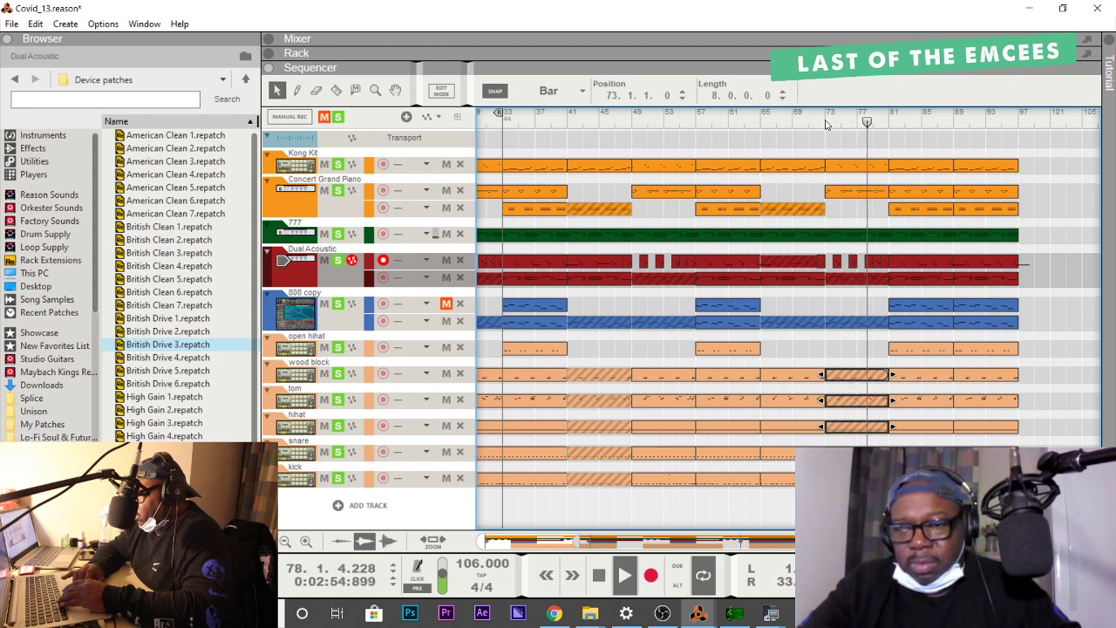
pyautogui.press('space')
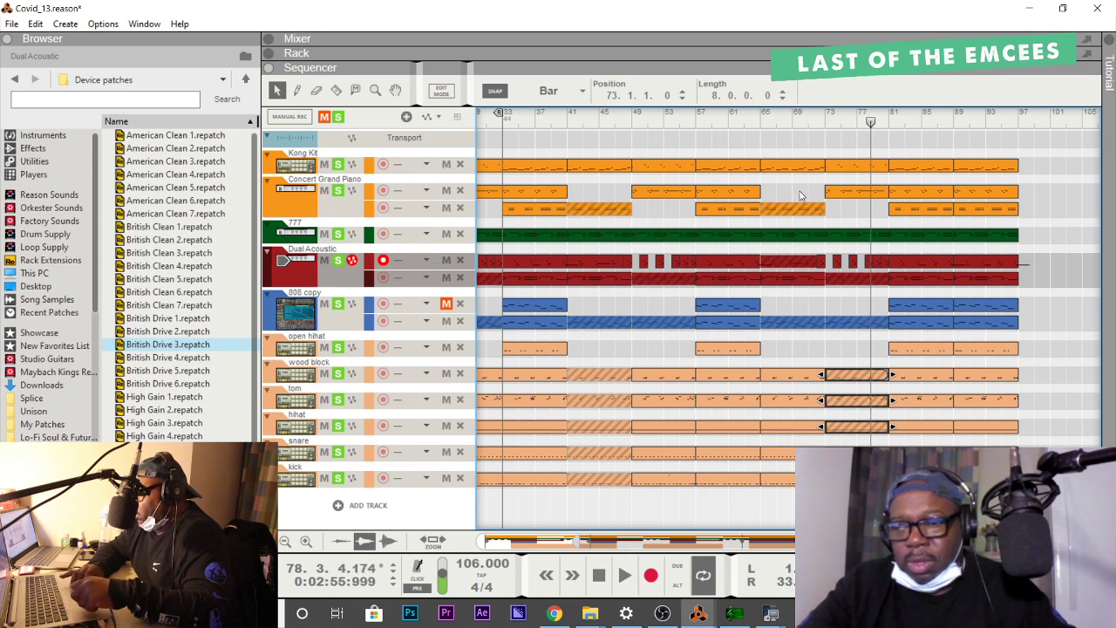
# Copy the lower-lane Concert Grand Piano clip from bar 57 to bar 73 and play from there briefly.
pyautogui.click(720, 211)
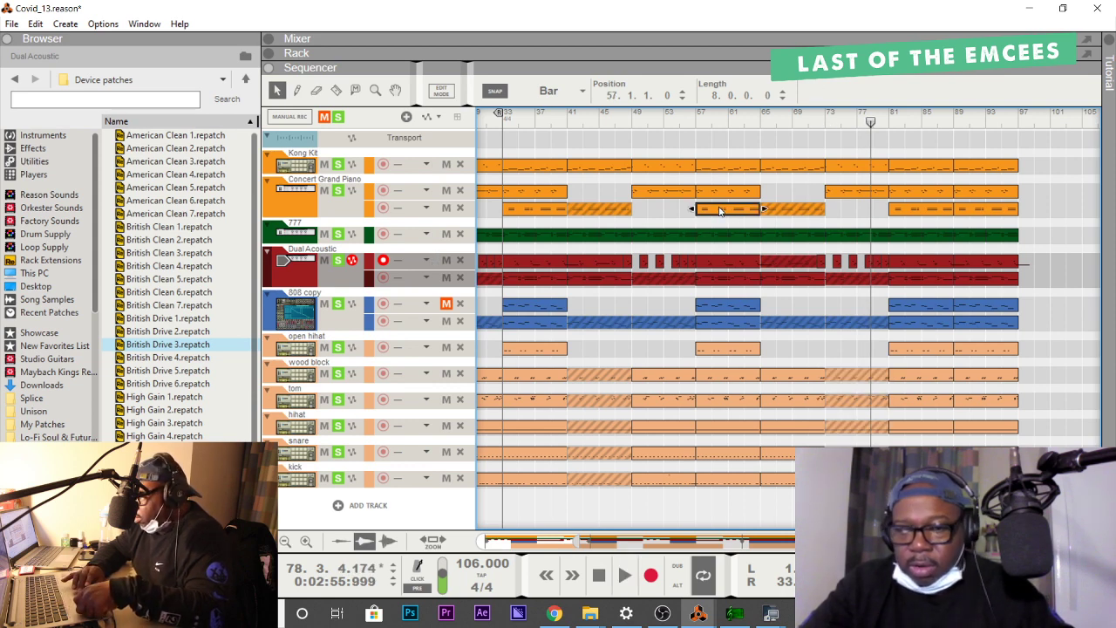
pyautogui.moveTo(719, 212); pyautogui.dragTo(850, 224)
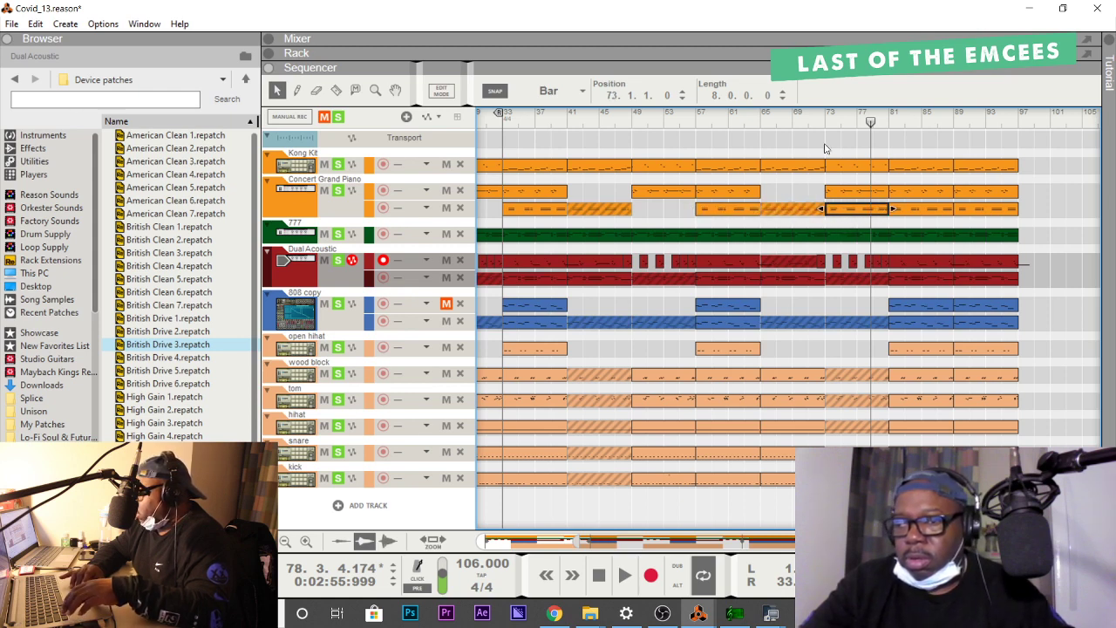
pyautogui.click(826, 121)
pyautogui.press('space')
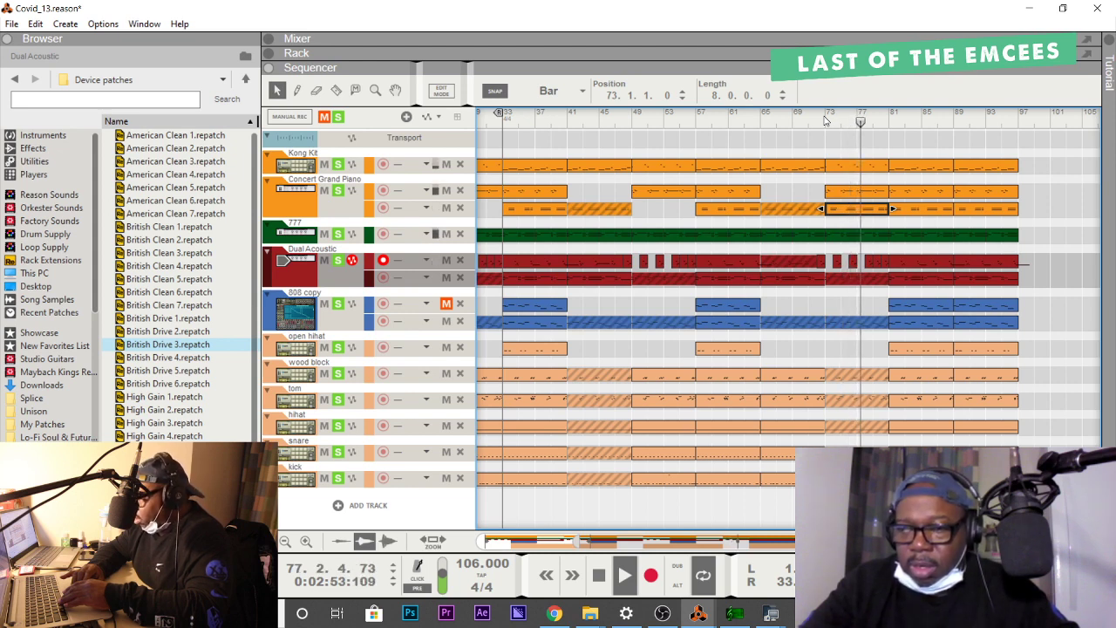
pyautogui.press('space')
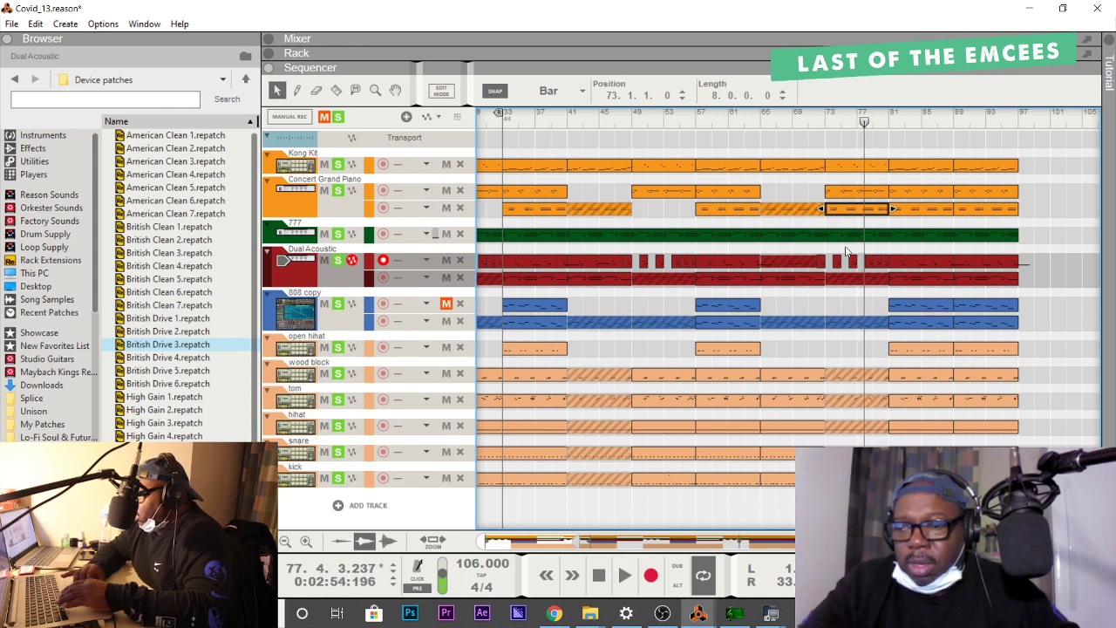
# Unmute the lower-lane Dual Acoustic clip at bar 73 and play from there to the end of the song.
pyautogui.click(851, 279)
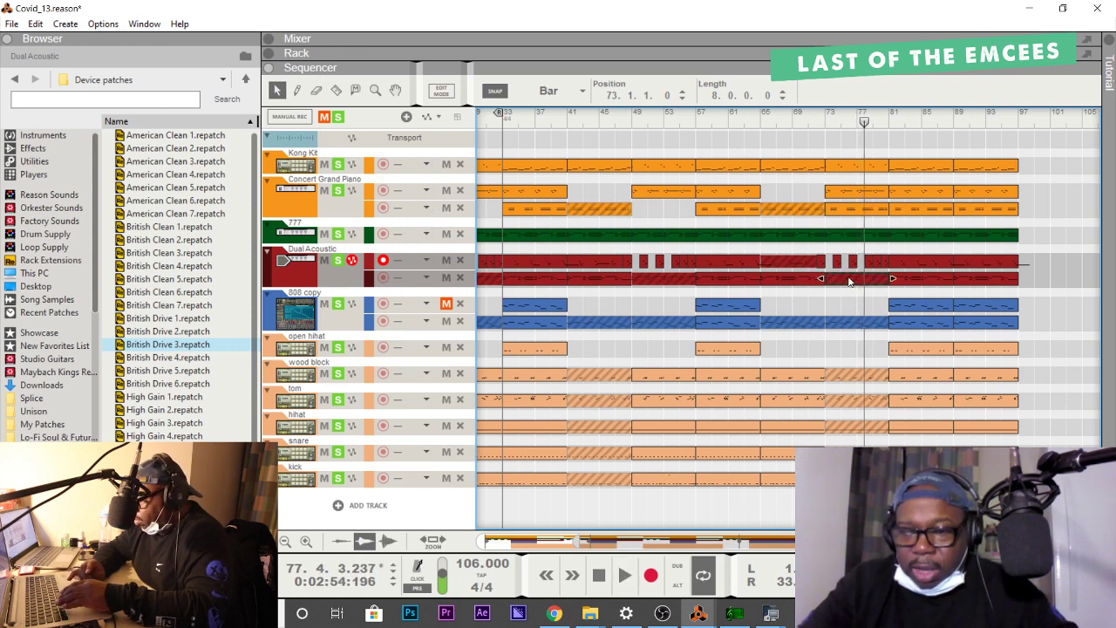
pyautogui.rightClick(851, 279)
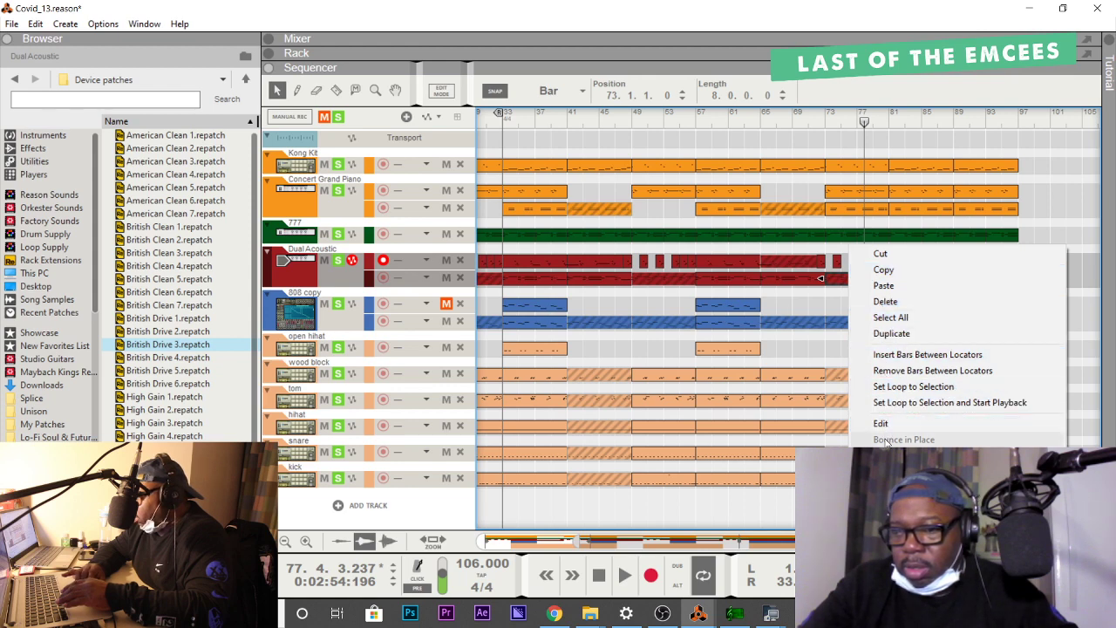
pyautogui.click(894, 494)
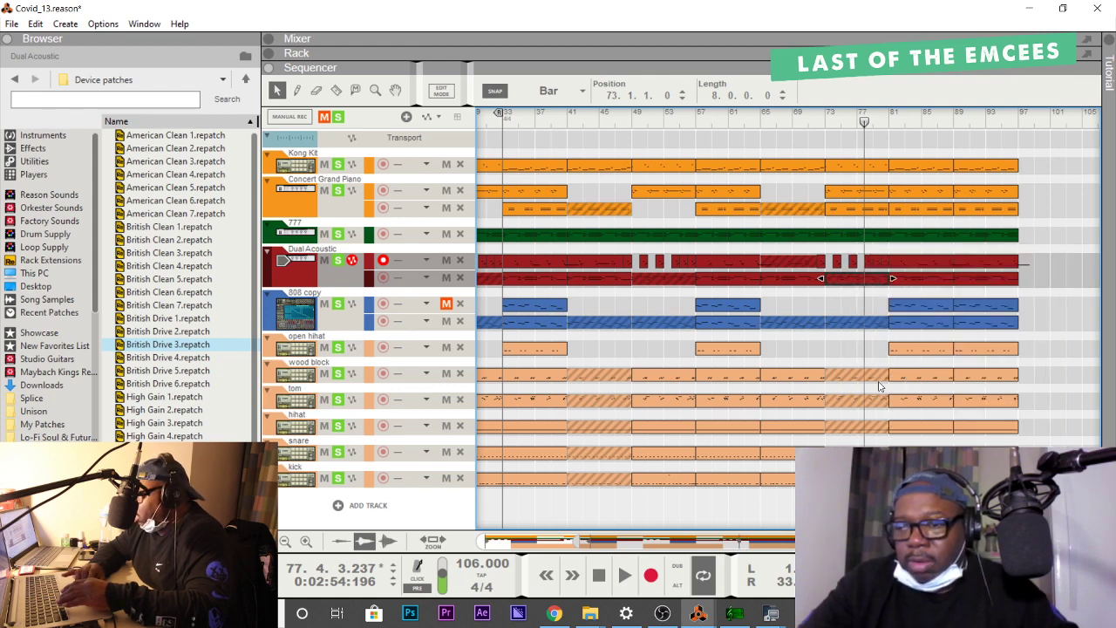
pyautogui.click(826, 122)
pyautogui.press('space')
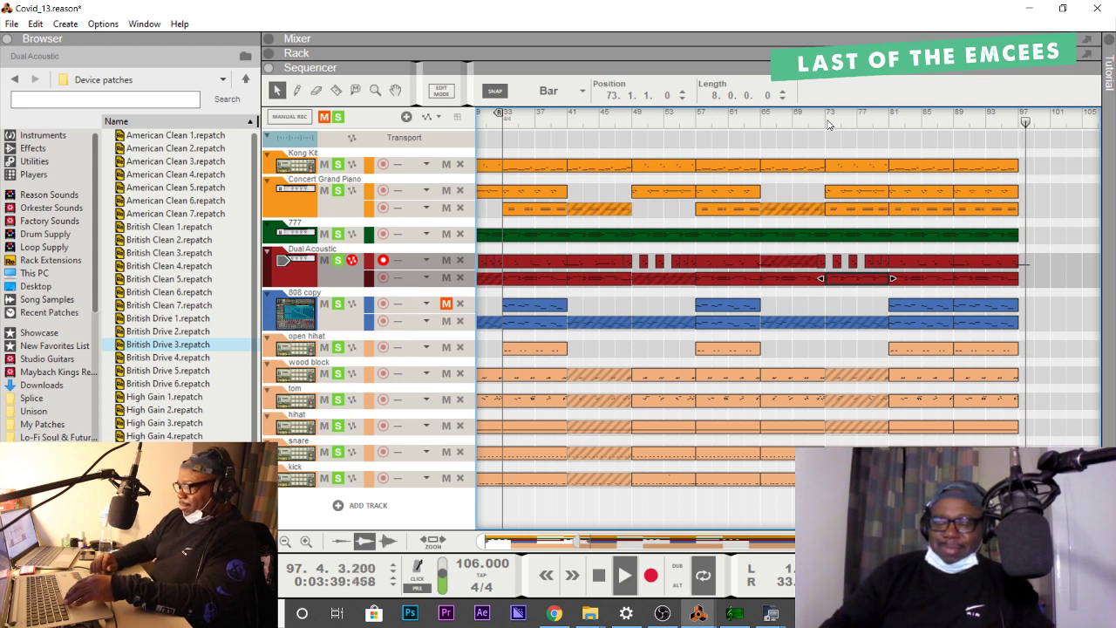
# Stop playback, move the right loop locator to bar 98 and play the song from the start.
pyautogui.press('space')
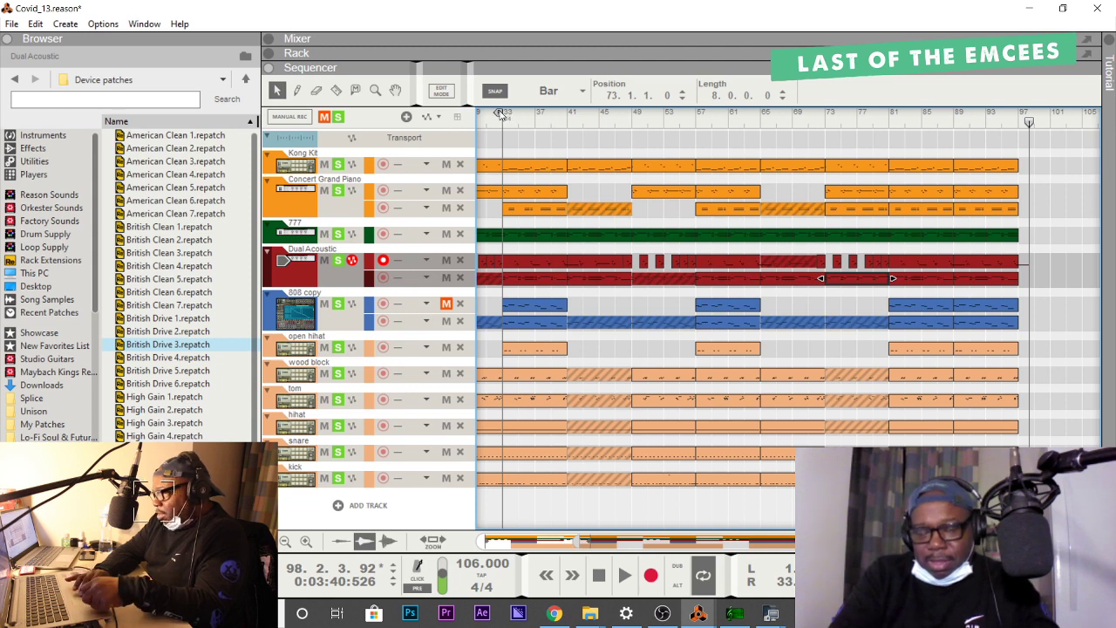
pyautogui.moveTo(500, 114); pyautogui.dragTo(1014, 123)
pyautogui.press('Home')
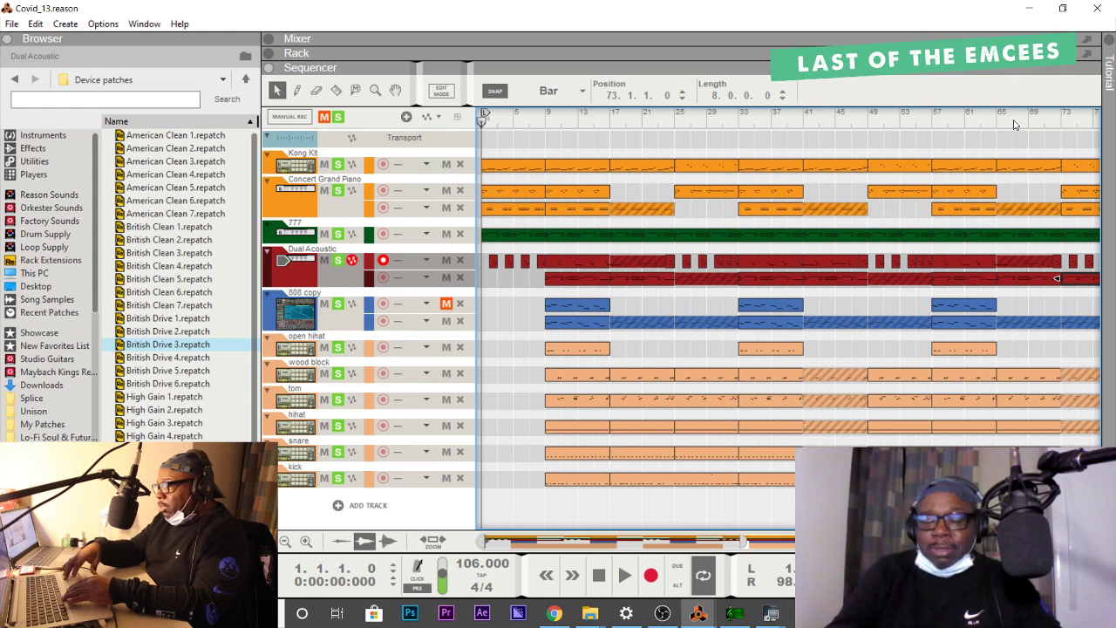
pyautogui.press('space')
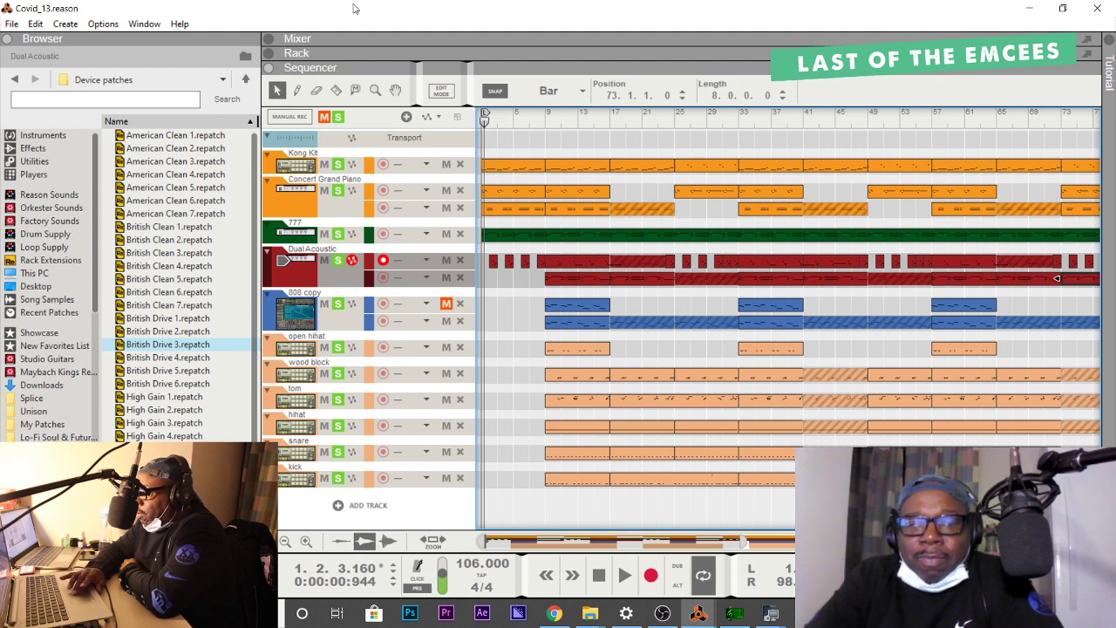
# Open the song Covid_14.reason and play its opening briefly.
pyautogui.click(12, 25)
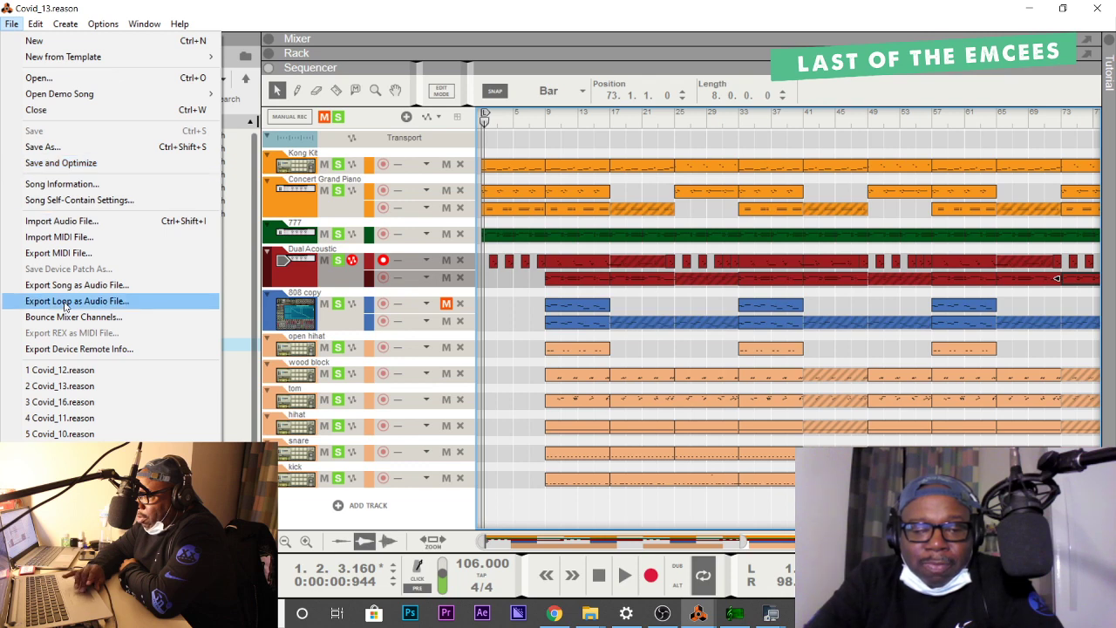
pyautogui.press('Escape')
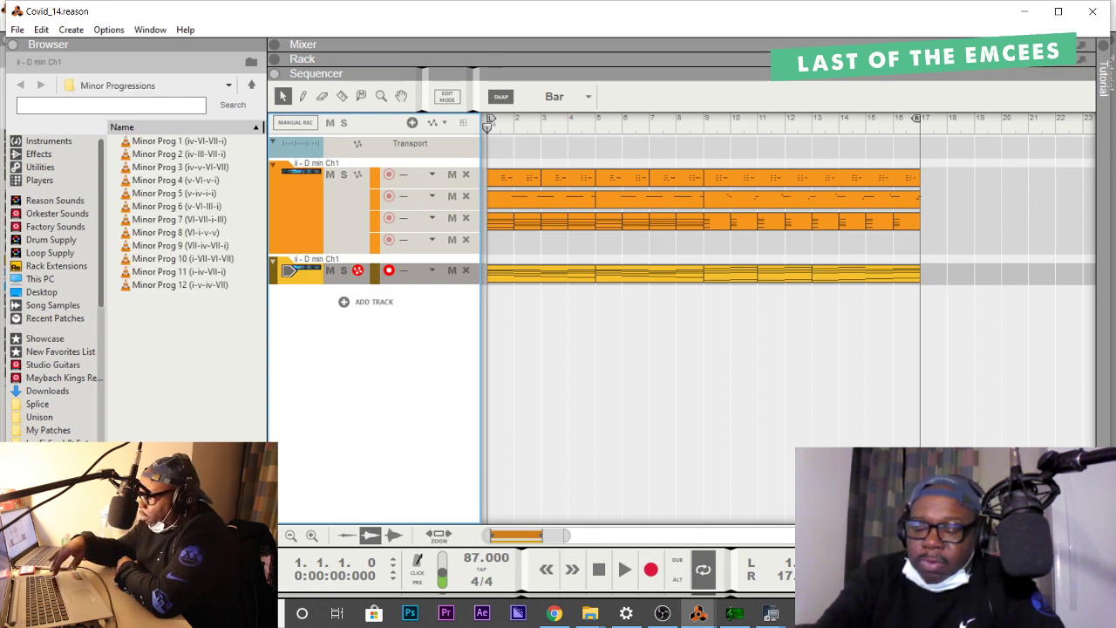
pyautogui.press('space')
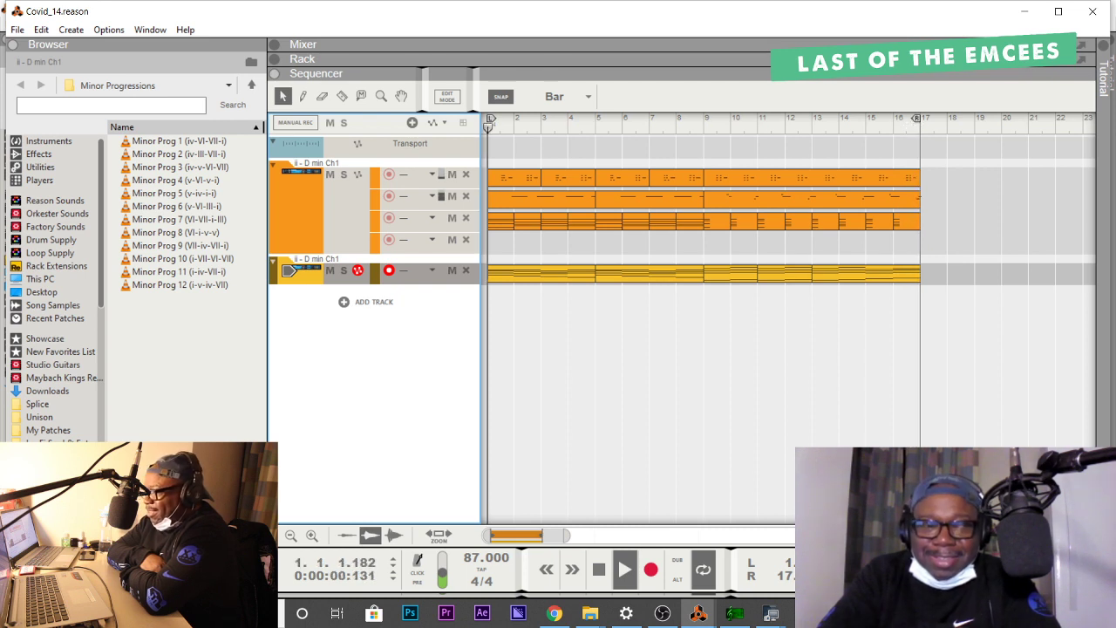
pyautogui.press('space')
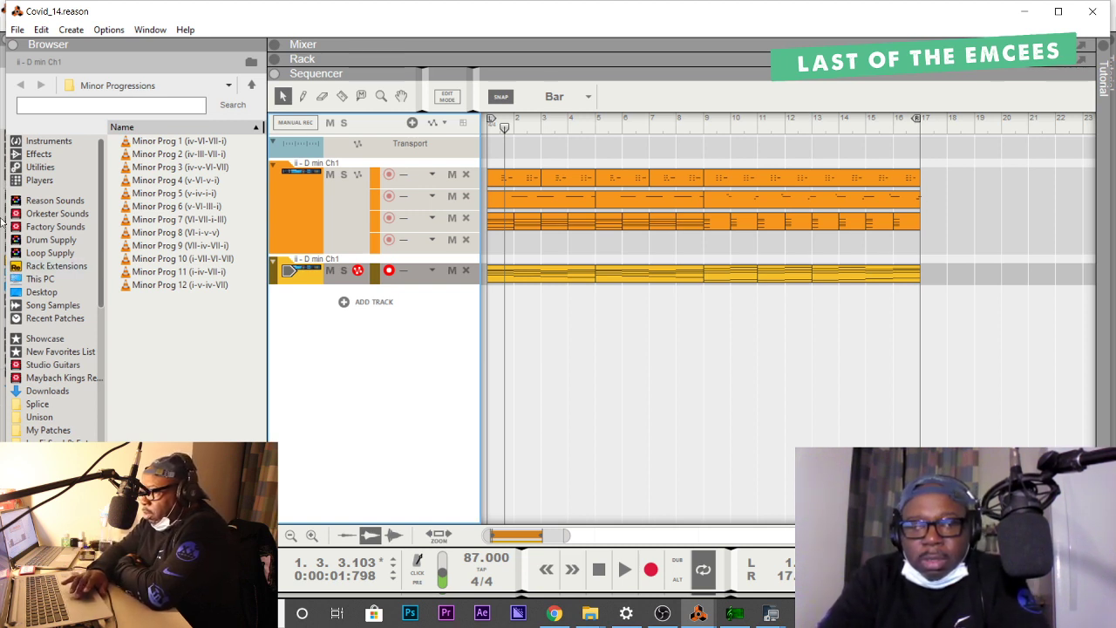
# Open the song Covid_11.reason and show its arrangement in the sequencer.
pyautogui.click(18, 29)
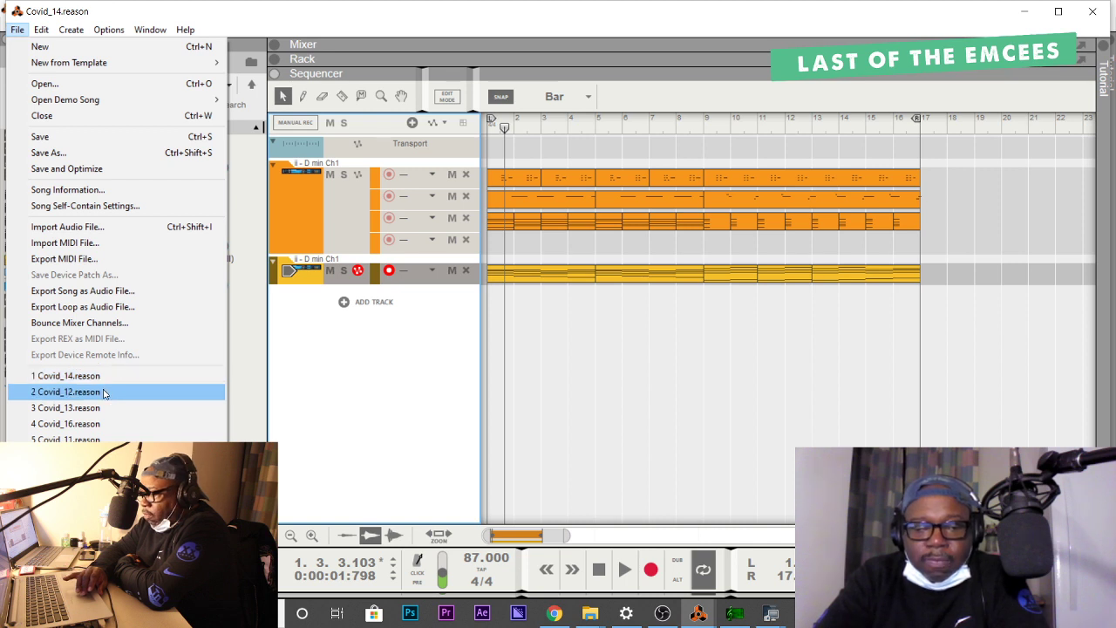
pyautogui.click(90, 438)
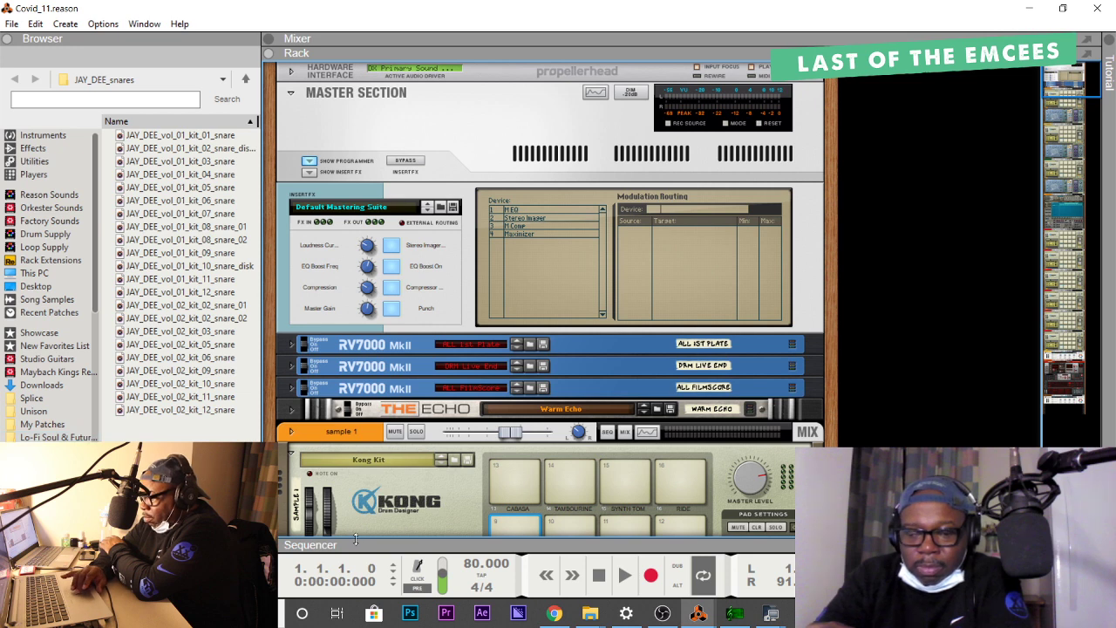
pyautogui.click(356, 541)
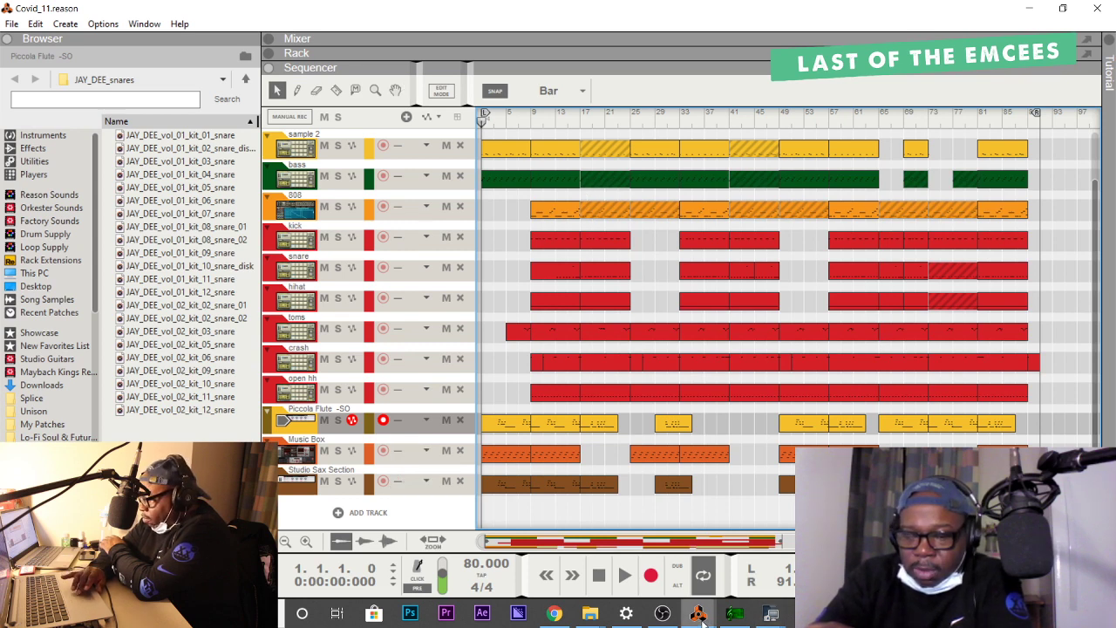
# Switch to the Covid_12 song and copy the Phil Collins gtr copy 2 track together with its device.
pyautogui.moveTo(703, 620)
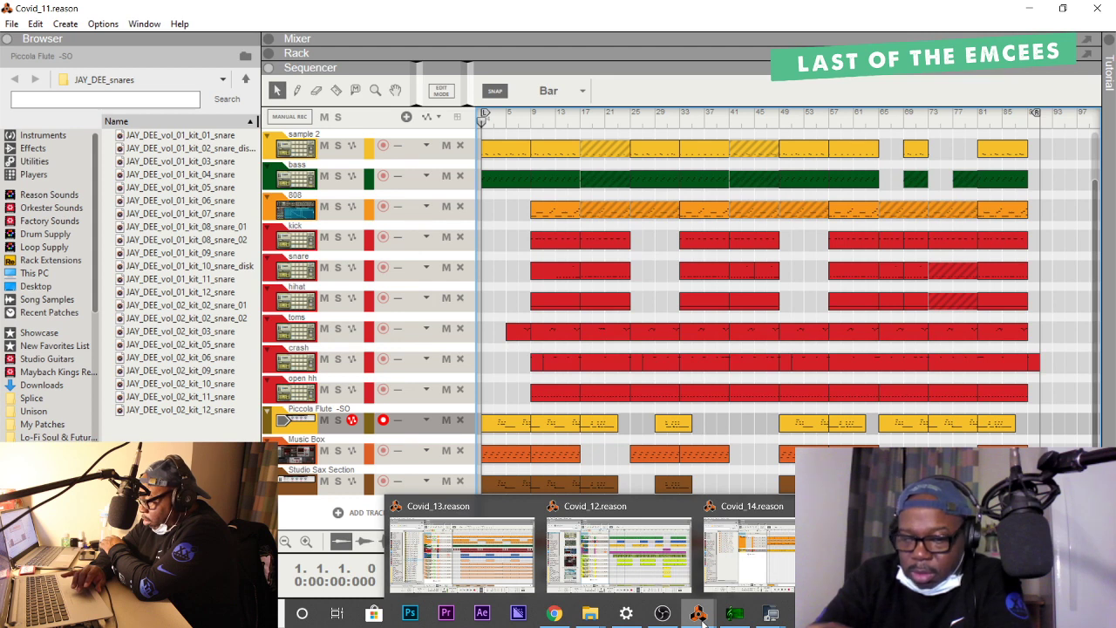
pyautogui.click(626, 584)
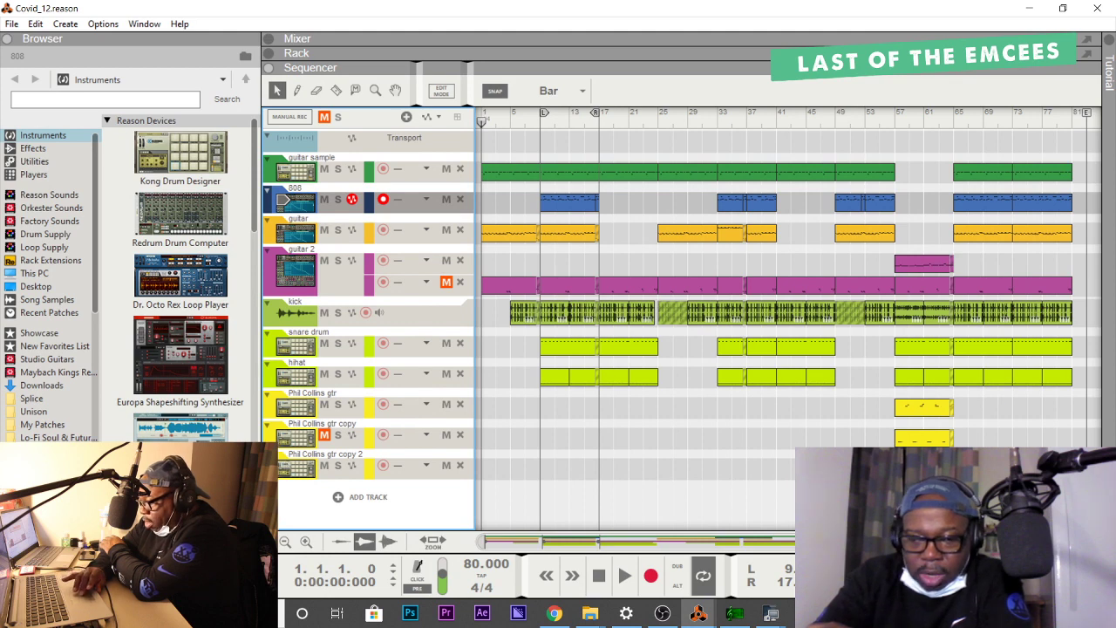
pyautogui.click(270, 468)
pyautogui.rightClick(271, 468)
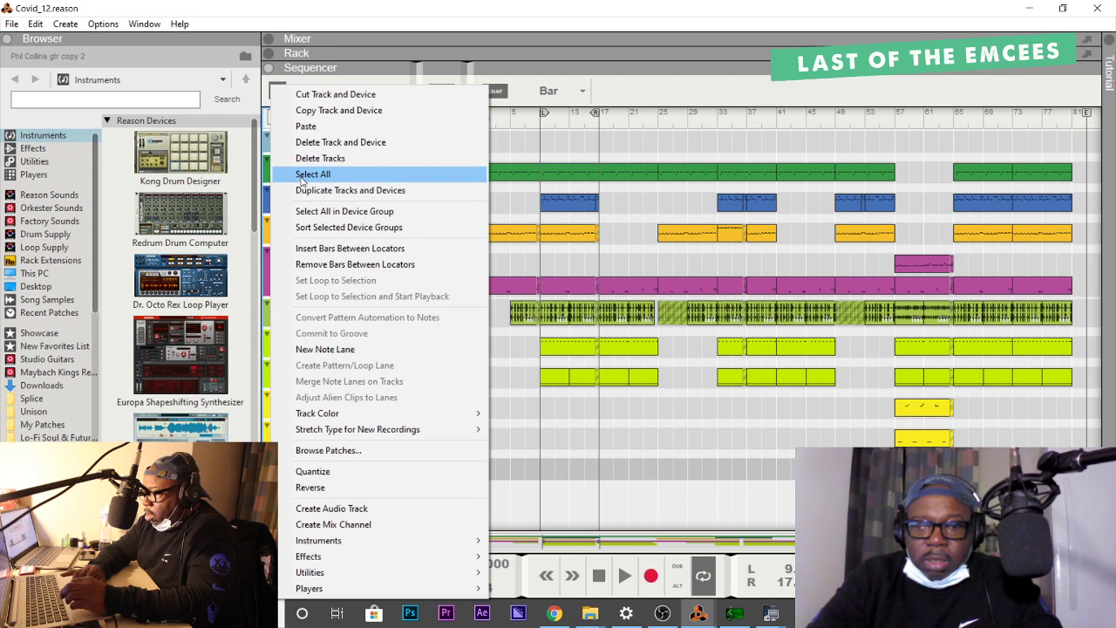
pyautogui.click(305, 117)
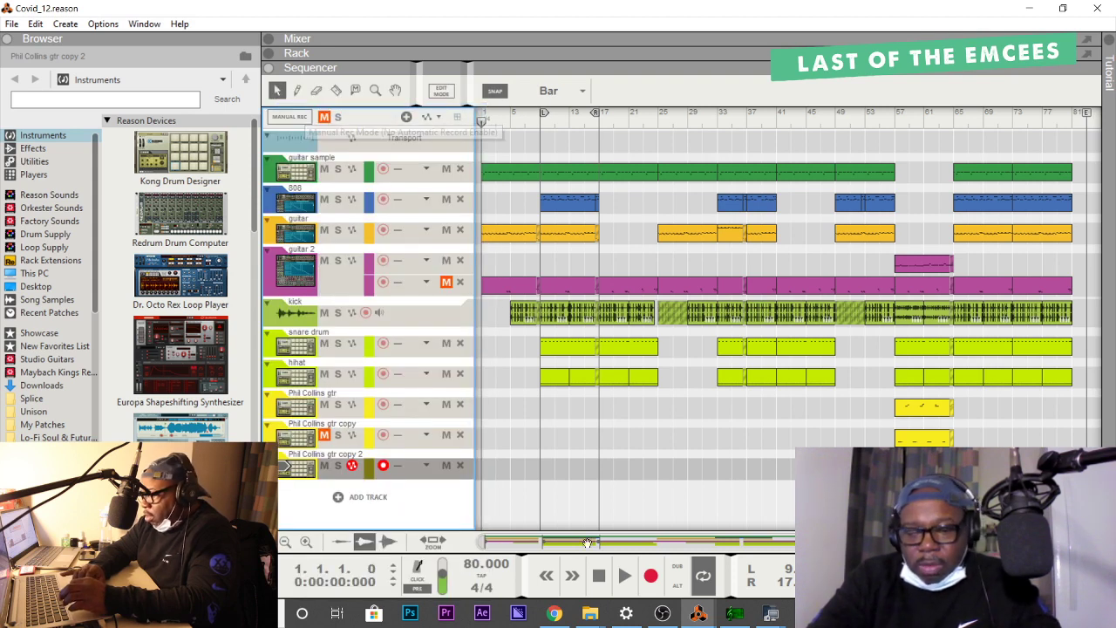
# Switch to the Covid_14 song and paste the copied Kong track and device below its existing tracks.
pyautogui.moveTo(698, 613)
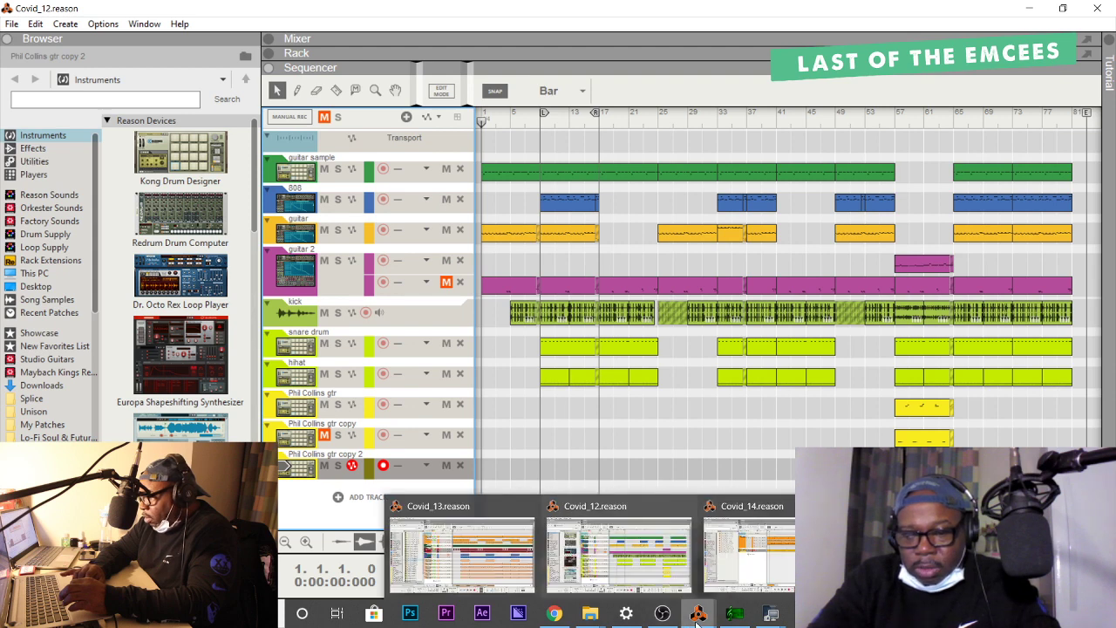
pyautogui.click(761, 556)
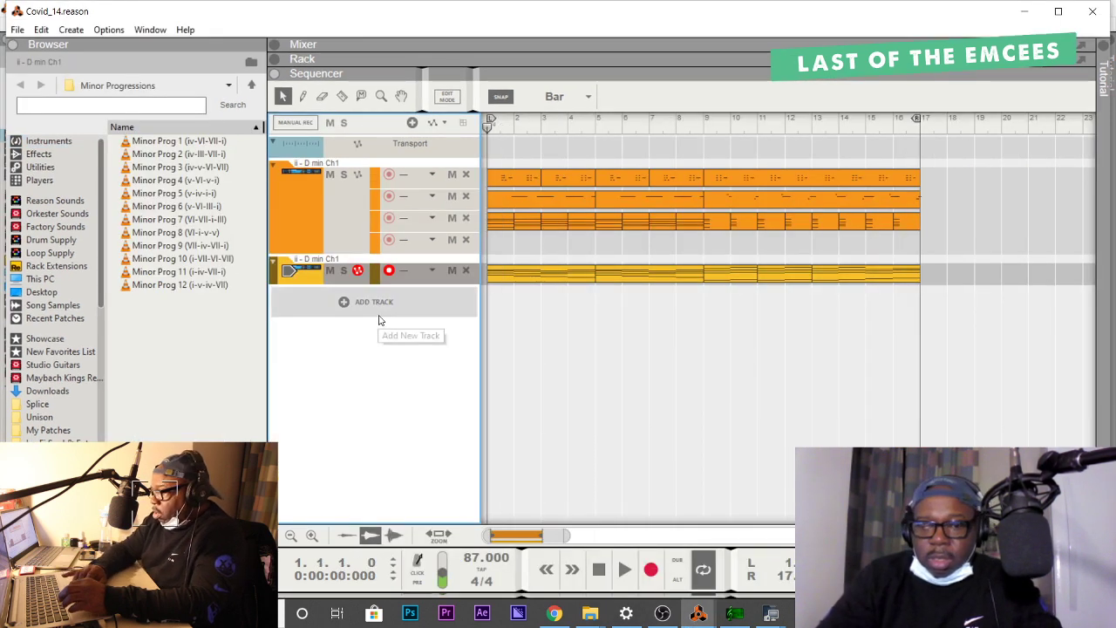
pyautogui.click(42, 31)
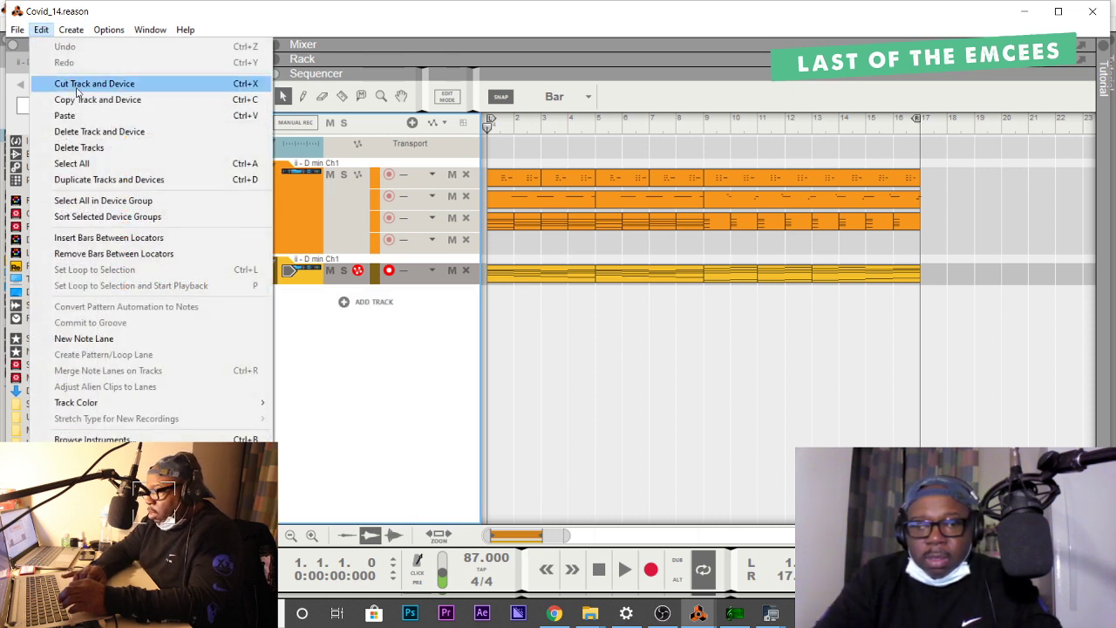
pyautogui.click(92, 113)
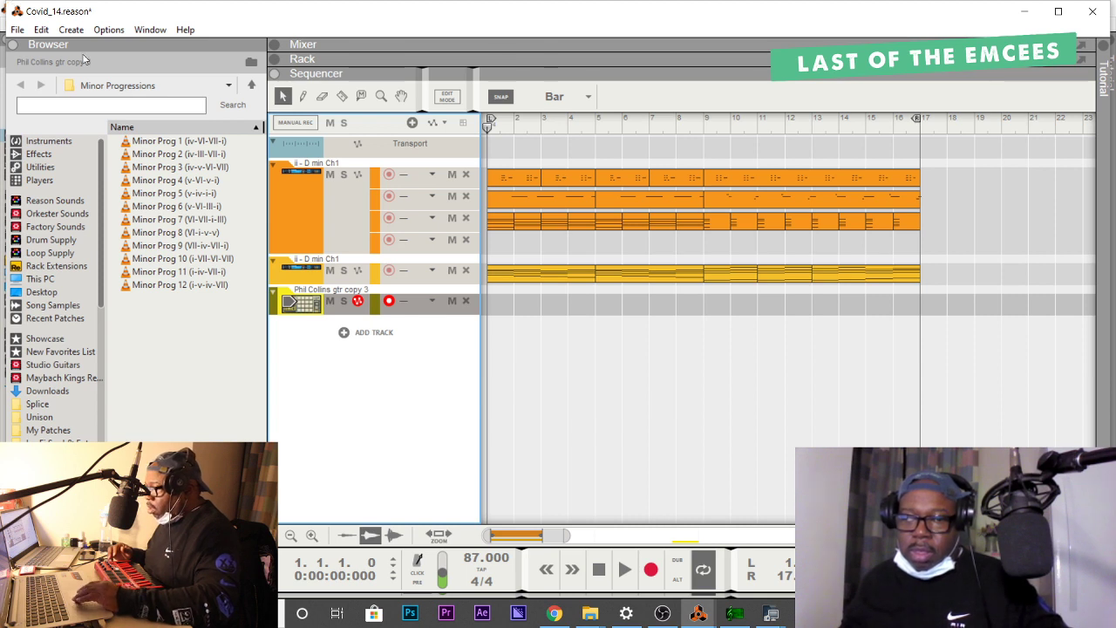
# Show the pasted Kong device in the rack and start browsing drum patches for pad 15.
pyautogui.doubleClick(323, 59)
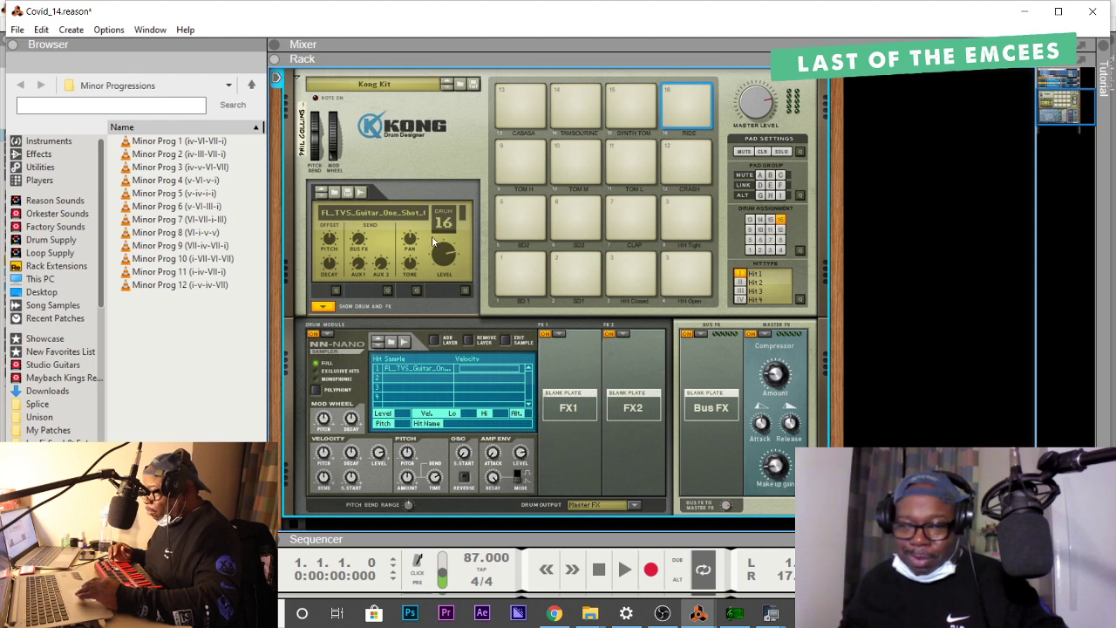
pyautogui.click(628, 108)
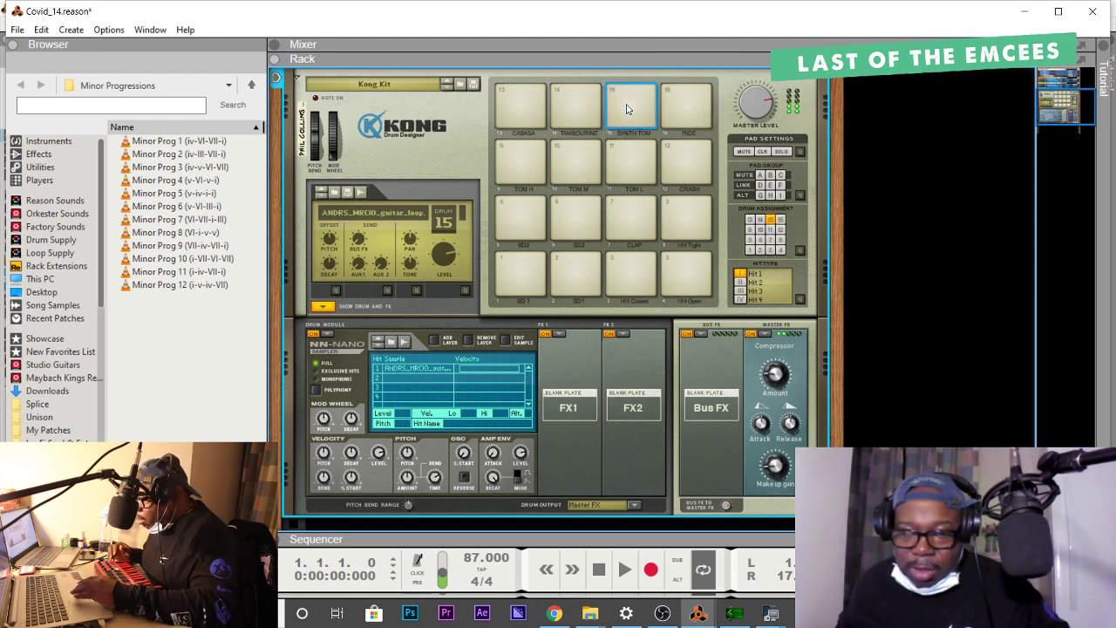
pyautogui.rightClick(627, 108)
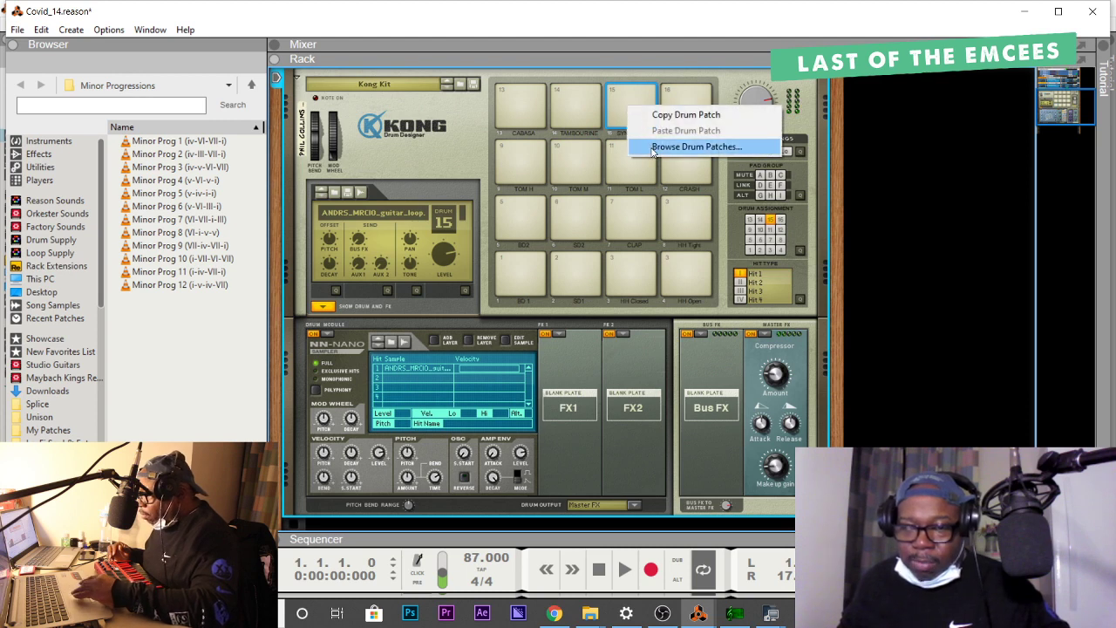
pyautogui.click(653, 148)
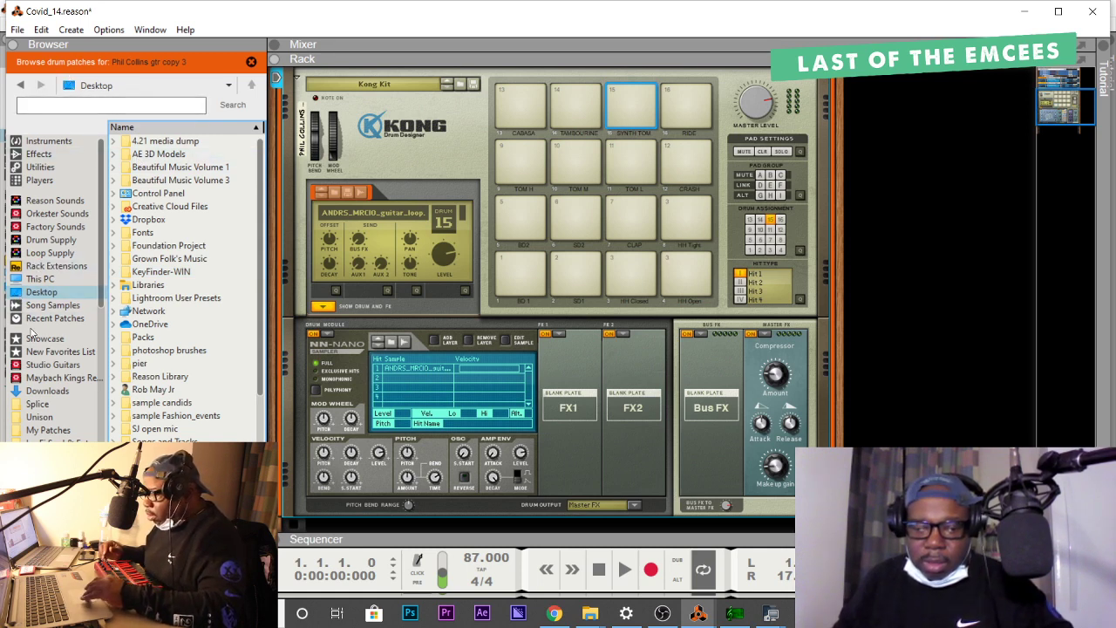
# Search the Splice Samples packs folder for "guitar" and stop the search before it completes.
pyautogui.click(37, 404)
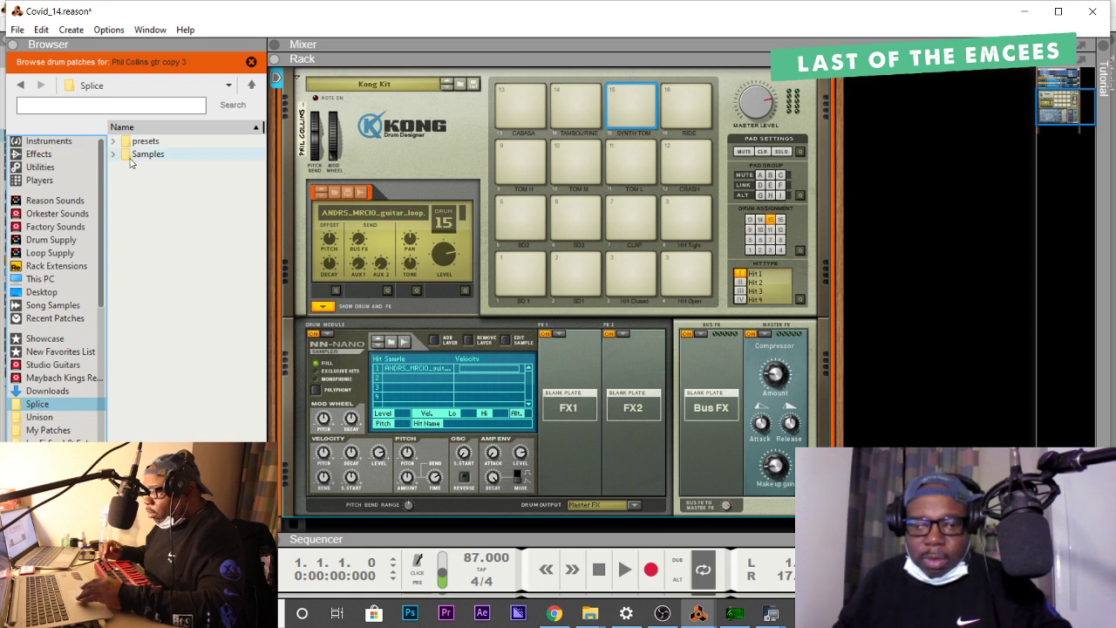
pyautogui.doubleClick(134, 155)
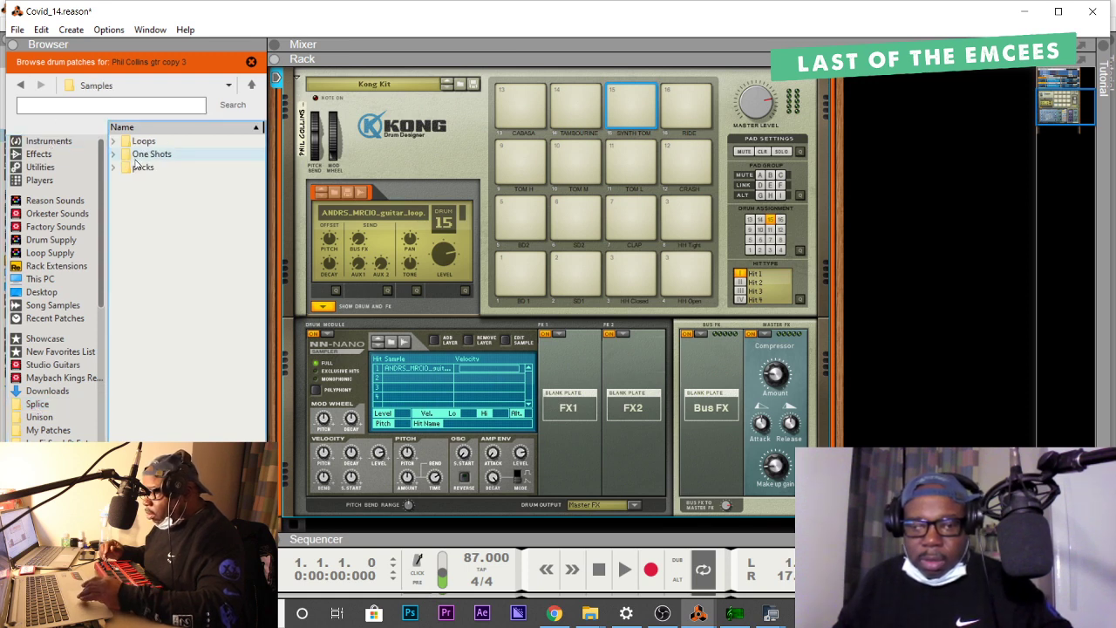
pyautogui.doubleClick(137, 167)
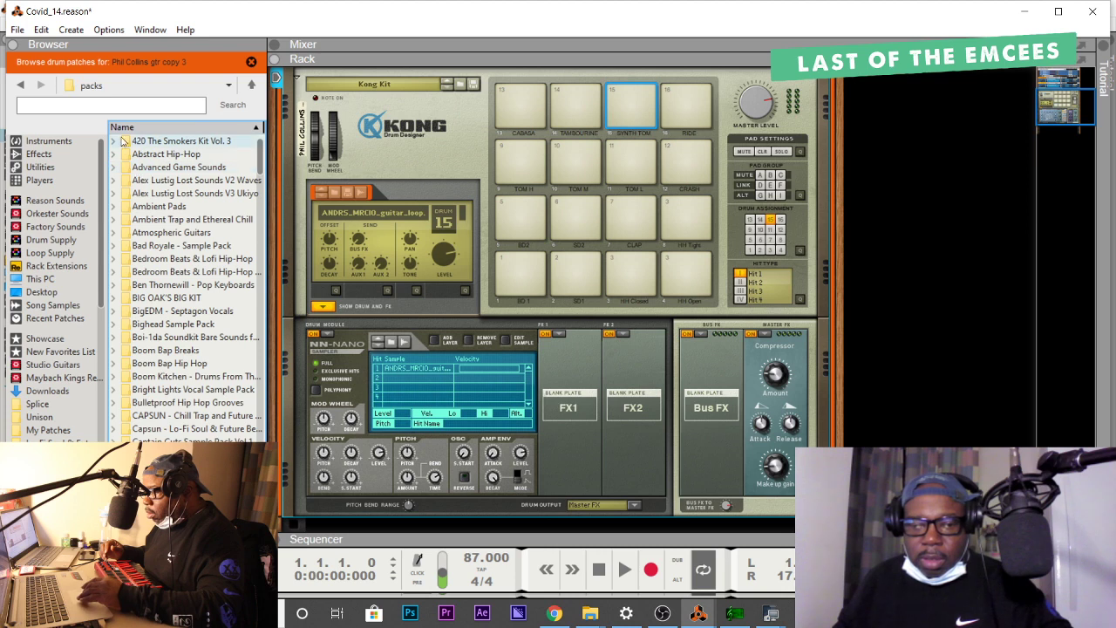
pyautogui.click(106, 106)
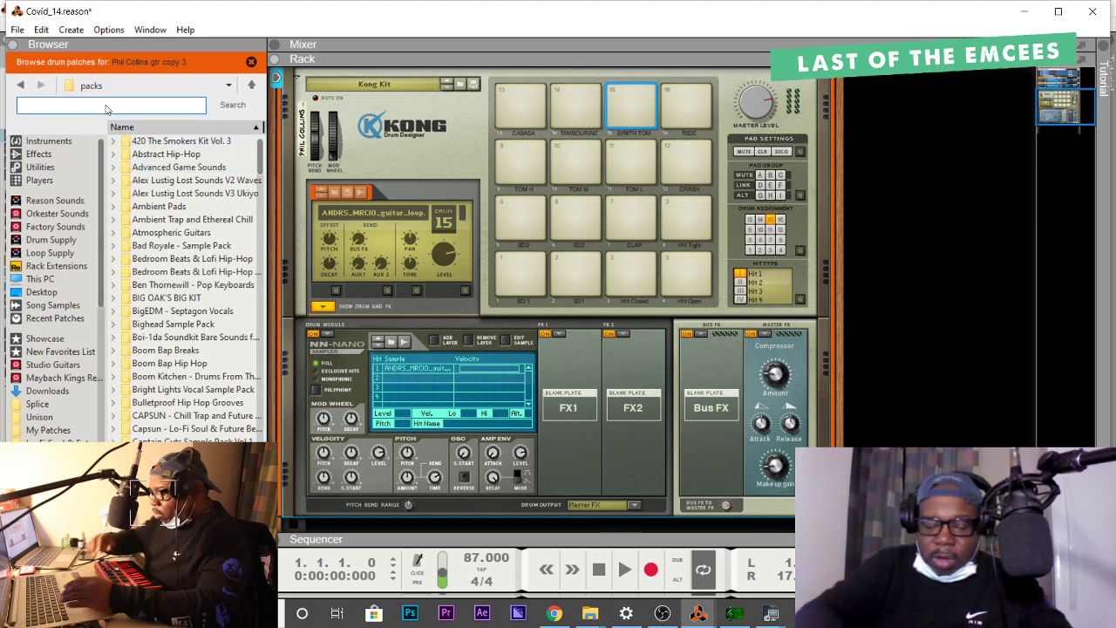
pyautogui.write('gu')
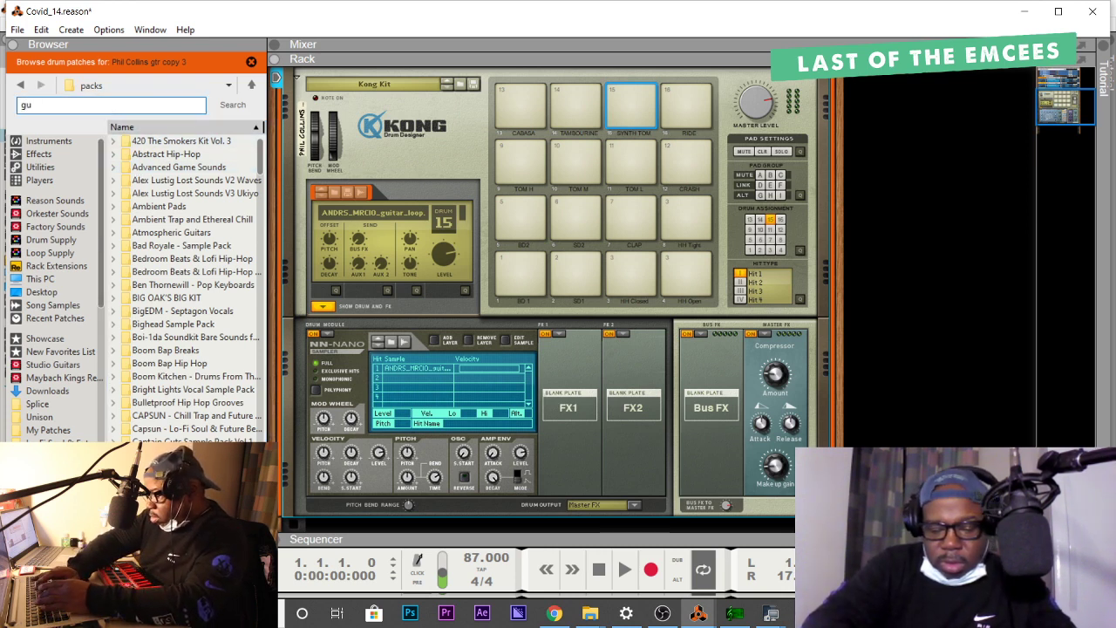
pyautogui.write('itar')
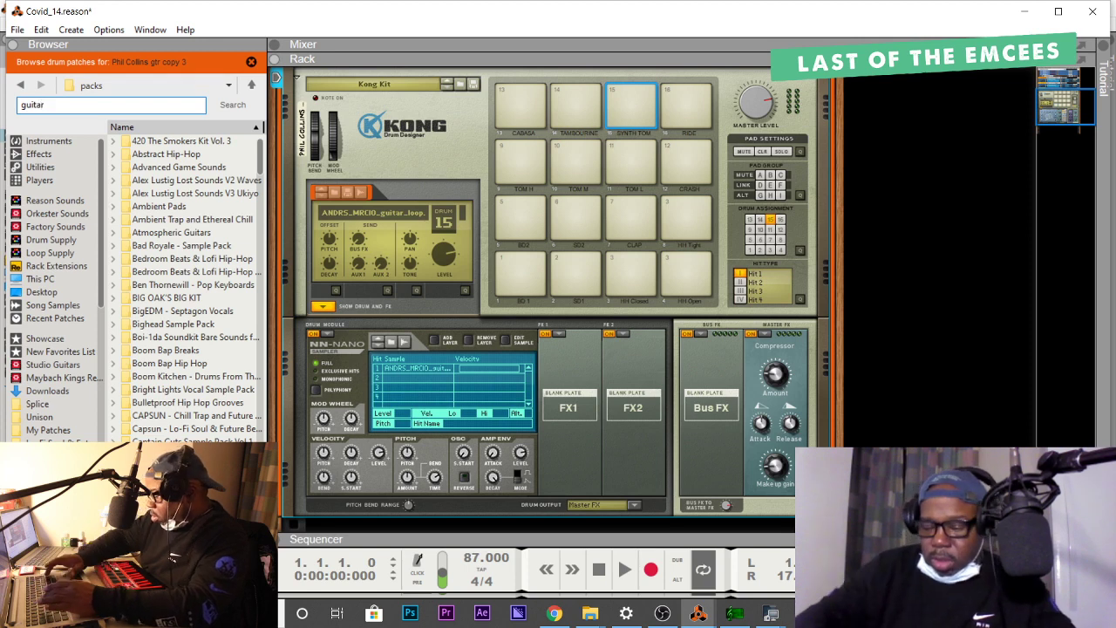
pyautogui.press('Return')
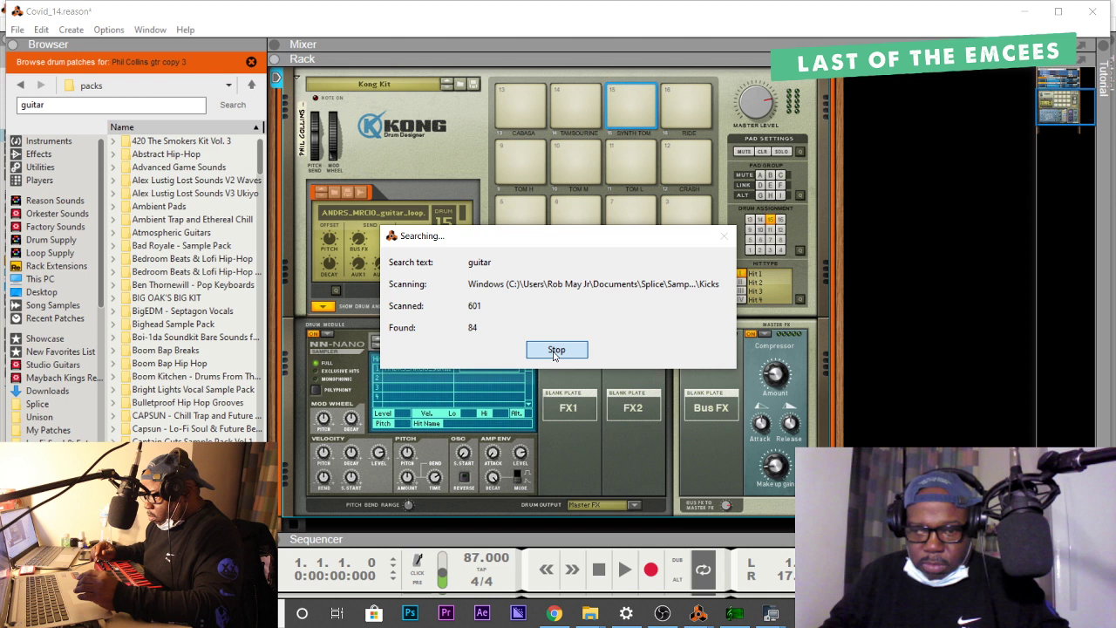
pyautogui.click(555, 352)
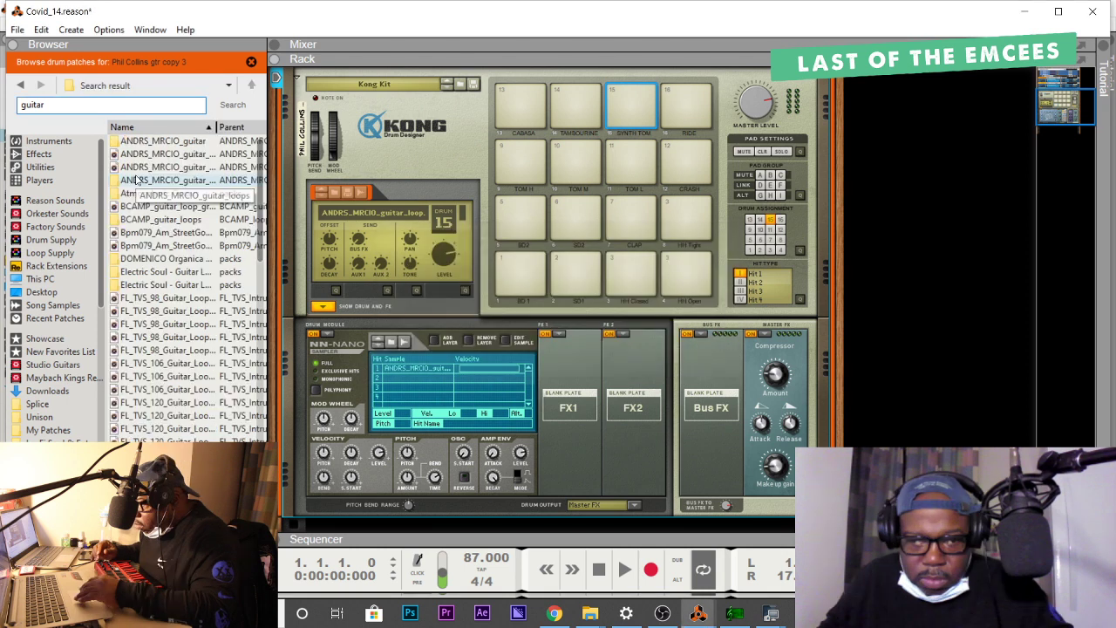
# Select the two ANDRS_MRCIO guitar loops in turn and load ANDRS_MRCIO_guitar_loop_electric_whales_95_Gmin onto Kong pad 16.
pyautogui.click(135, 168)
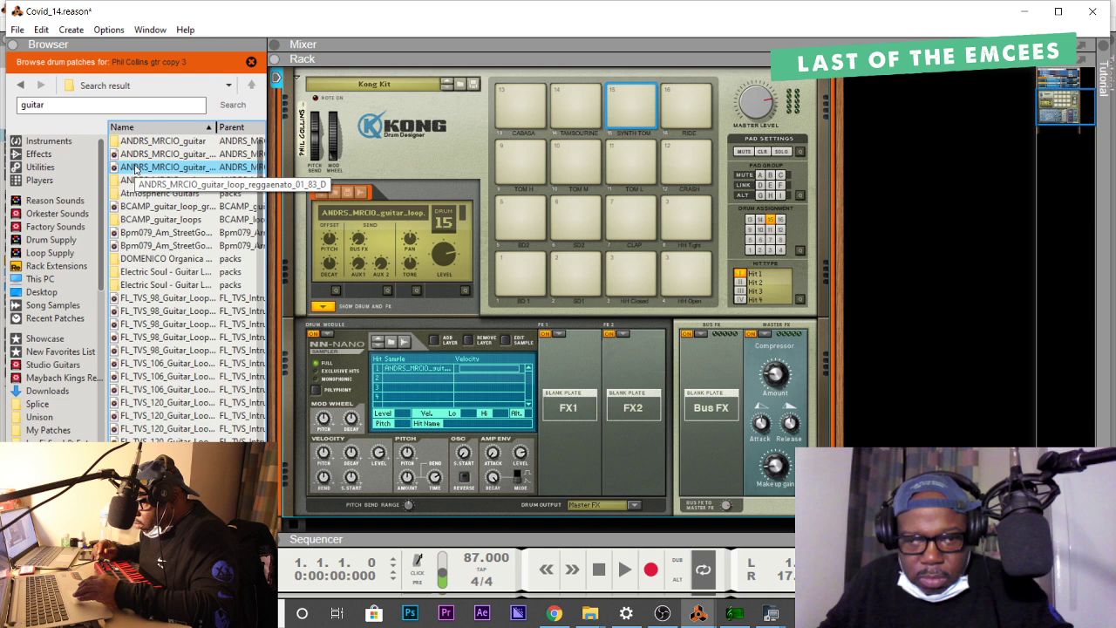
pyautogui.click(140, 155)
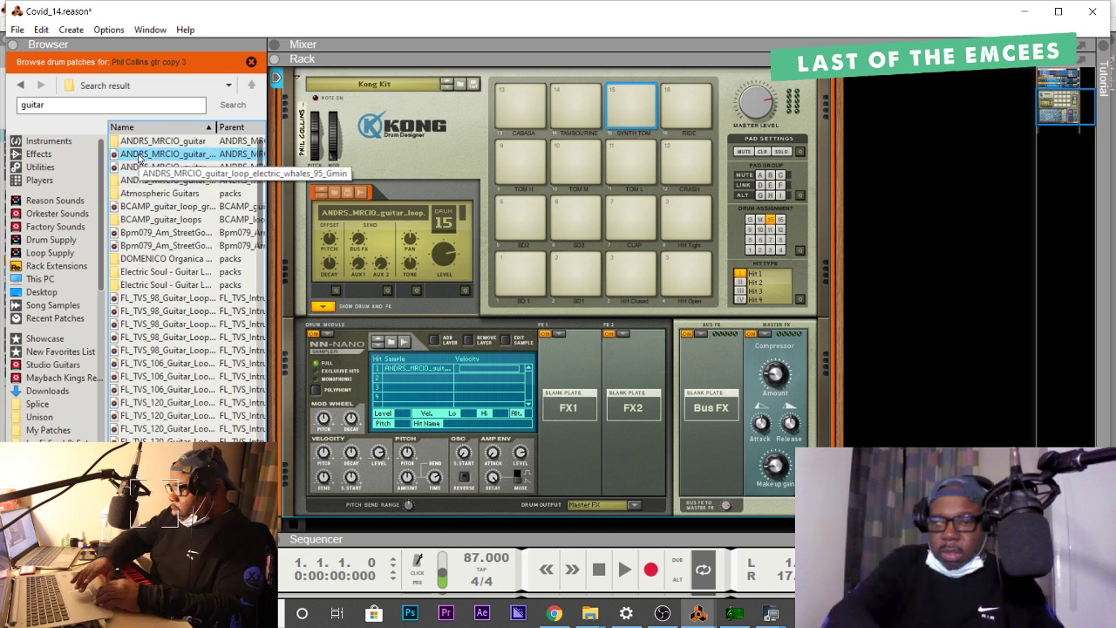
pyautogui.moveTo(140, 157); pyautogui.dragTo(600, 184)
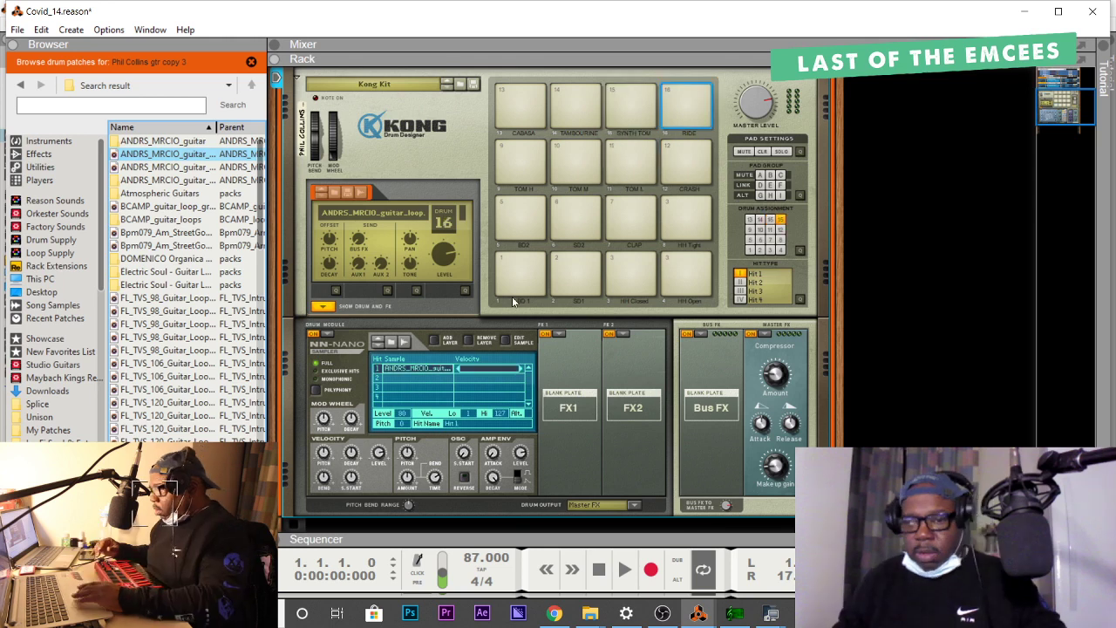
# Crop pad 16's electric whales guitar sample to its final section, from about 7.5 s to the end, audition it and save the edit.
pyautogui.click(520, 341)
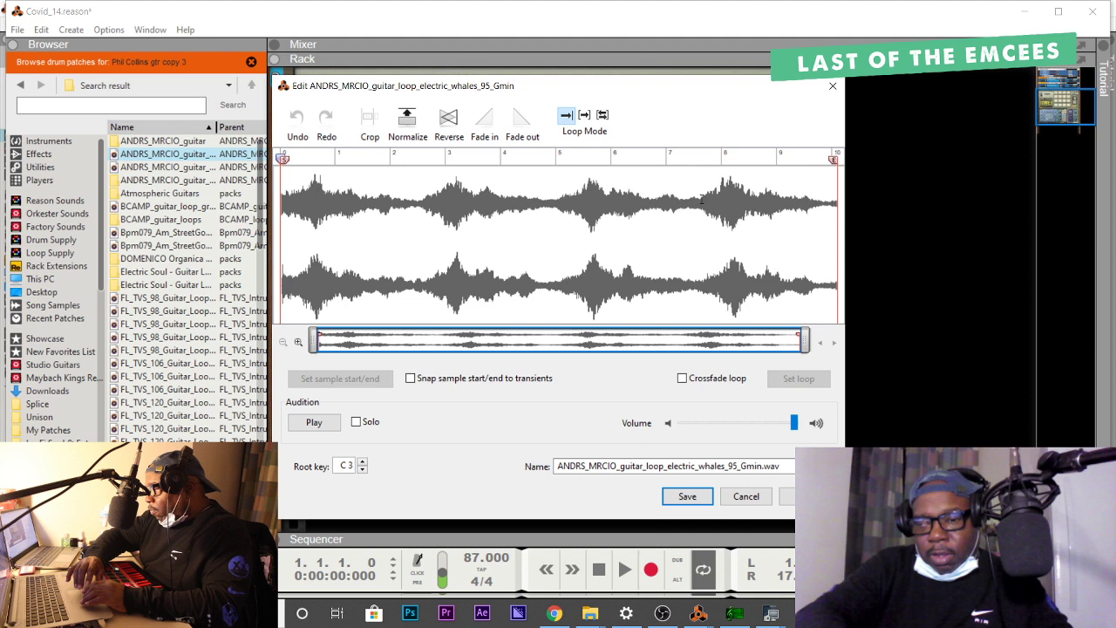
pyautogui.moveTo(701, 199); pyautogui.dragTo(837, 201)
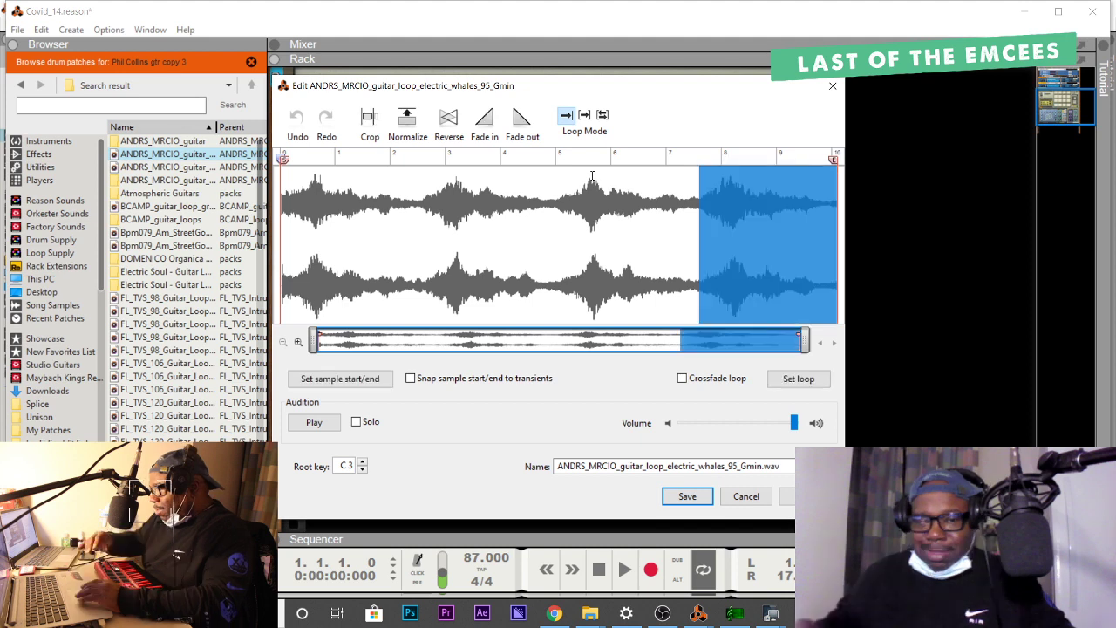
pyautogui.click(367, 123)
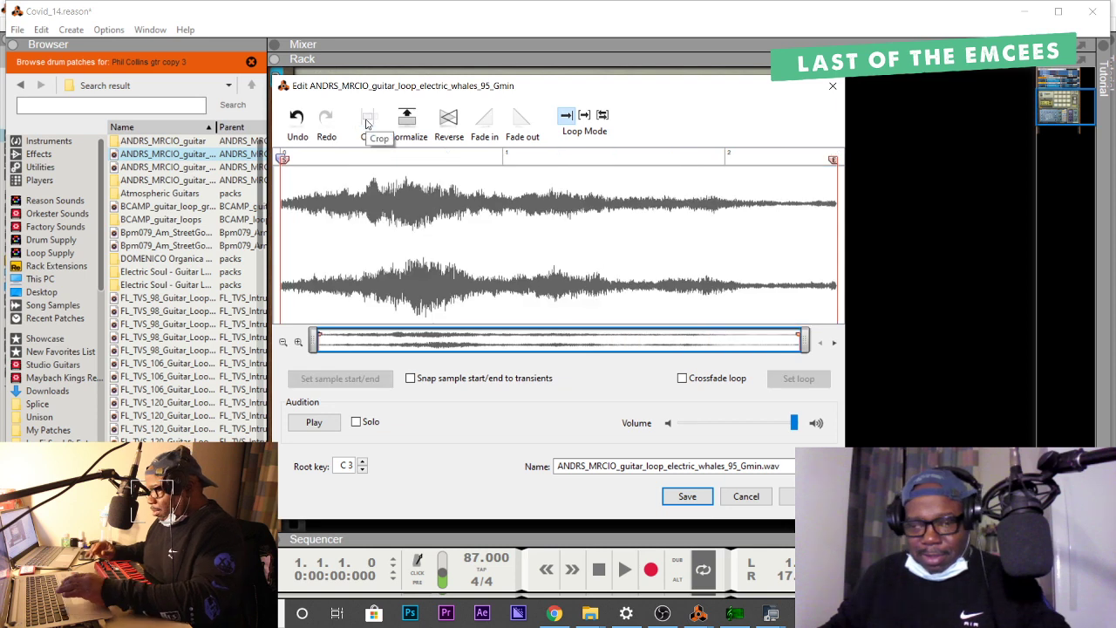
pyautogui.press('space')
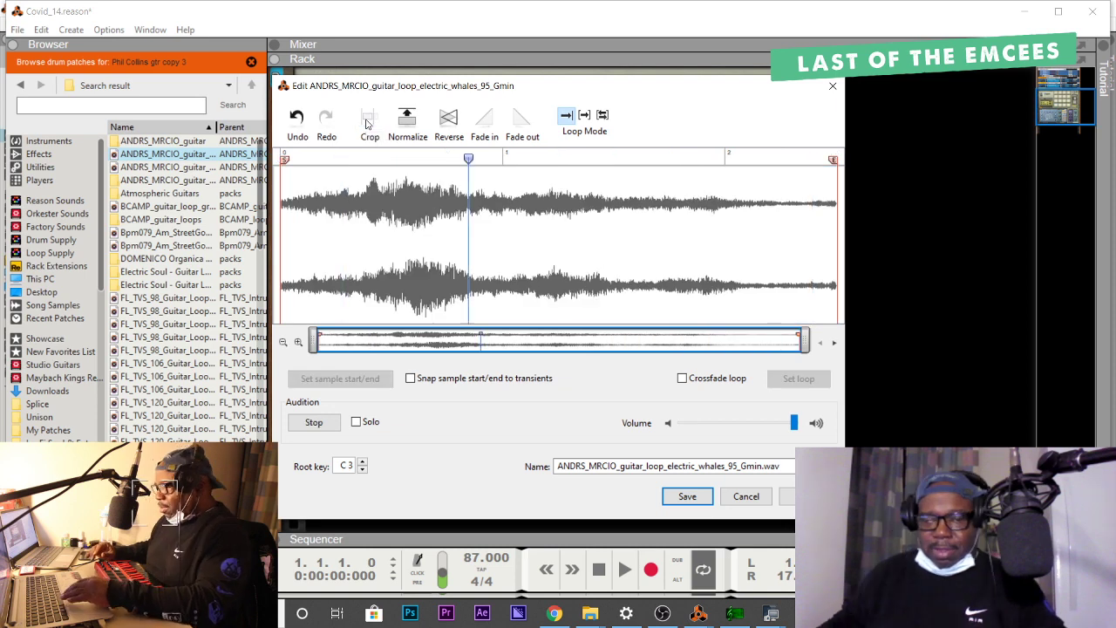
pyautogui.press('space')
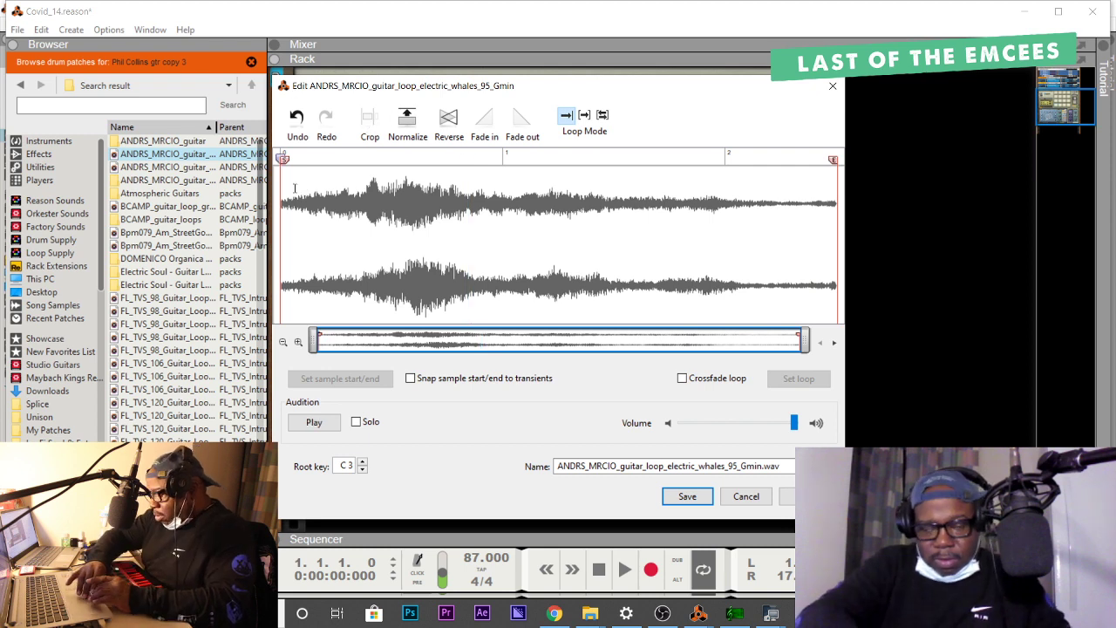
pyautogui.moveTo(295, 188); pyautogui.dragTo(253, 192)
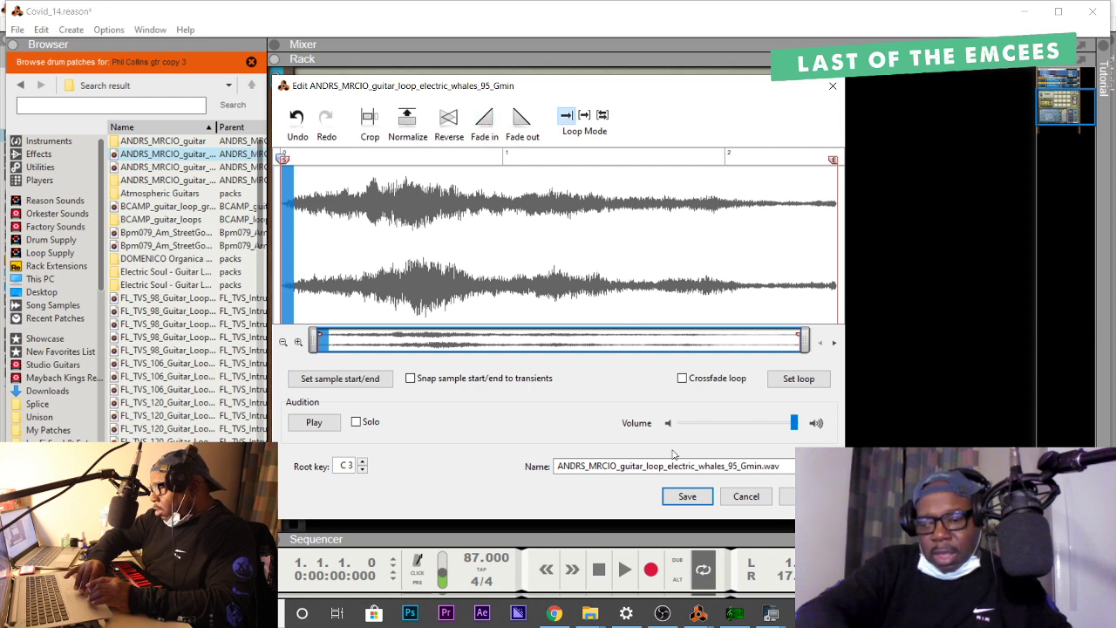
pyautogui.click(688, 497)
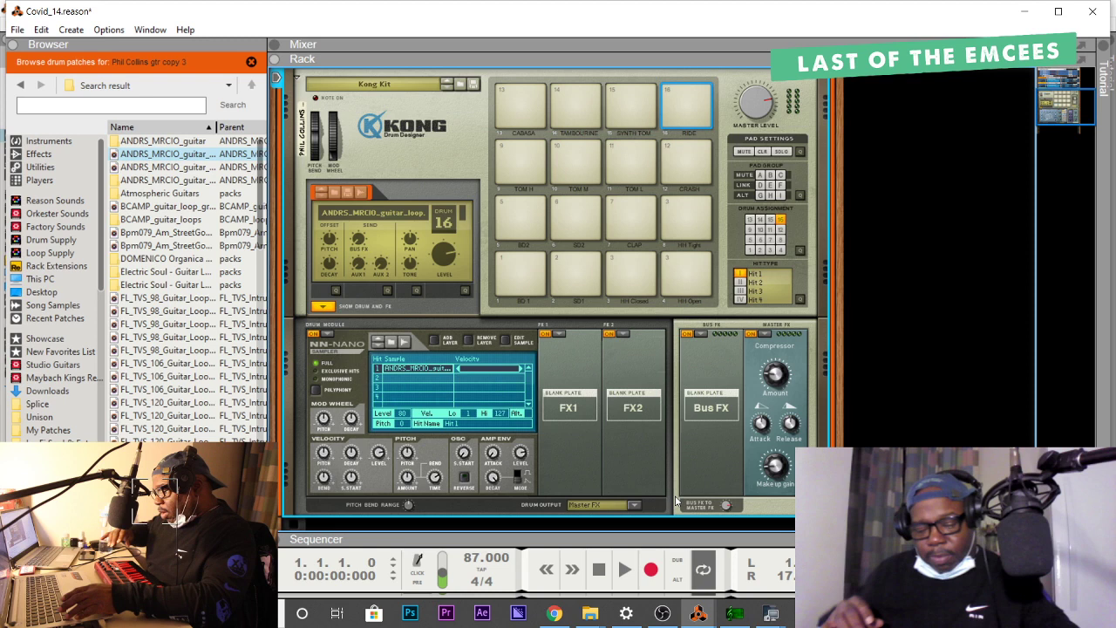
# Show the sequencer and briefly play the Covid_14 song from the start.
pyautogui.click(459, 538)
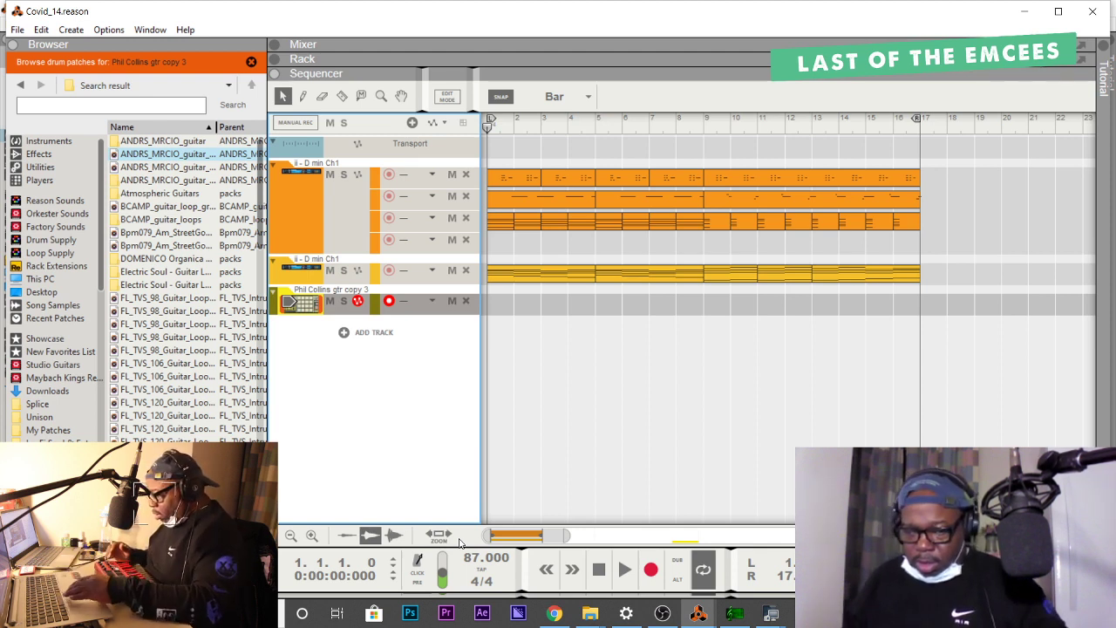
pyautogui.press('space')
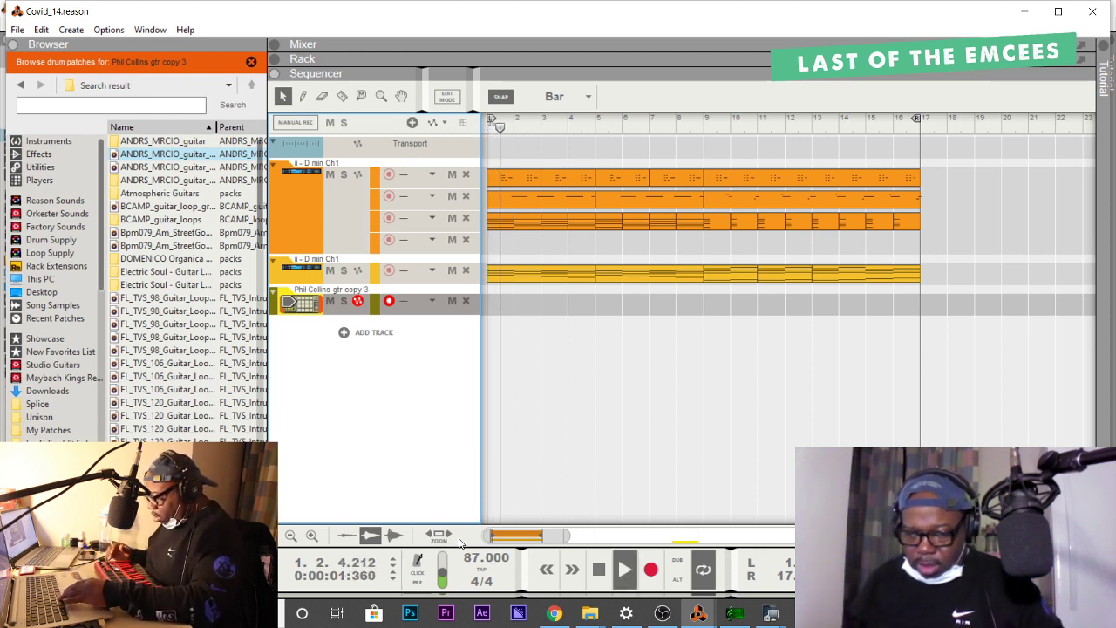
pyautogui.press('space')
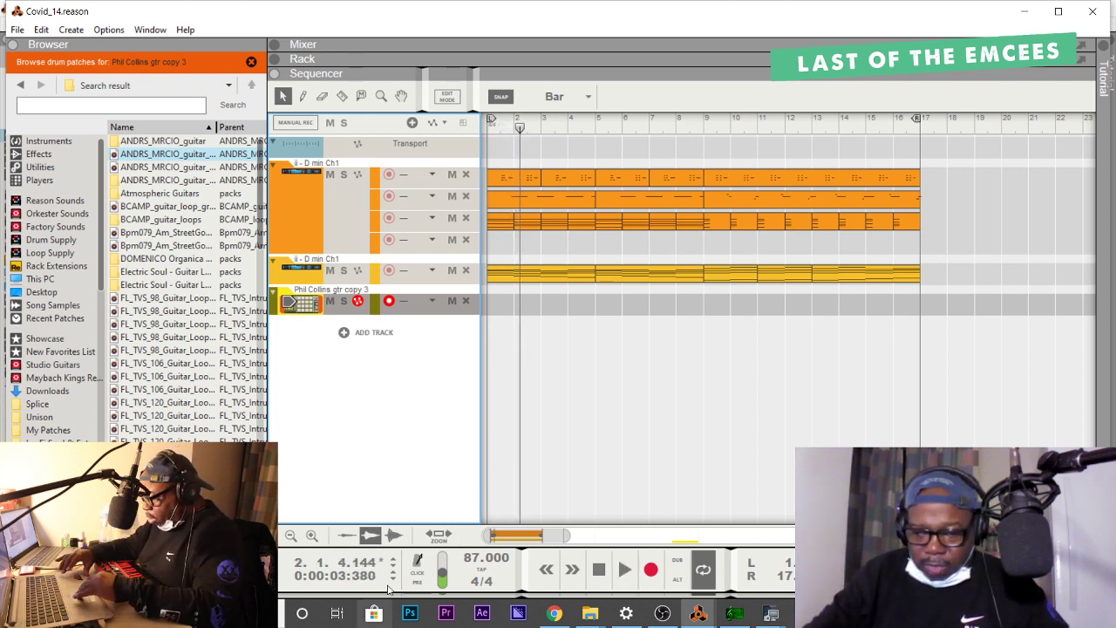
# Set the song tempo to 95 and play the opening from bar 1 to check it.
pyautogui.doubleClick(468, 558)
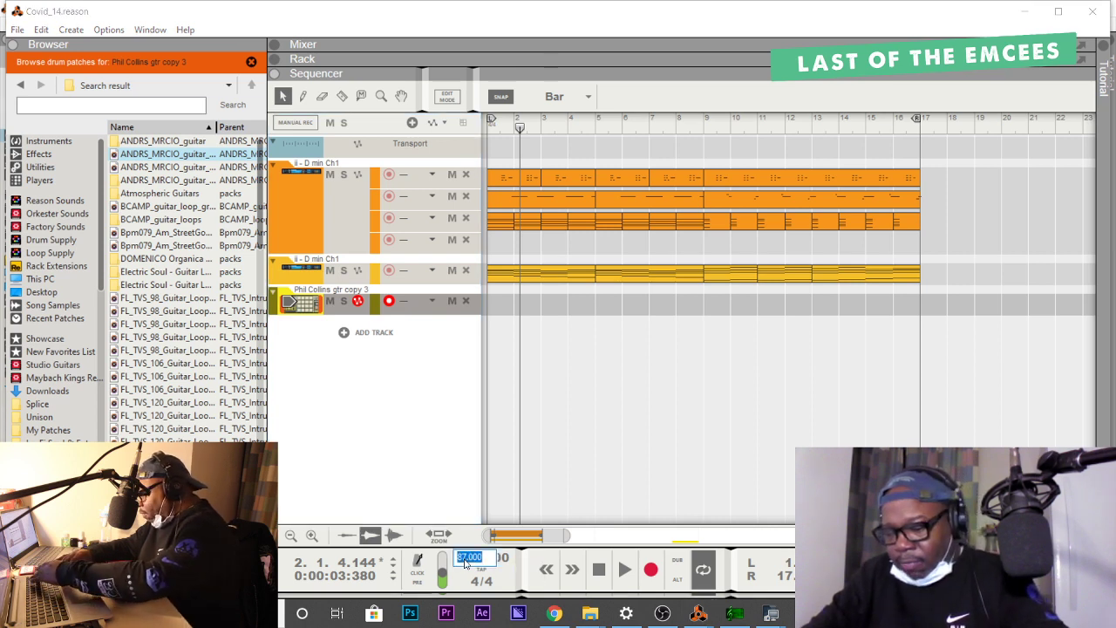
pyautogui.write('95')
pyautogui.press('Return')
pyautogui.press('Home')
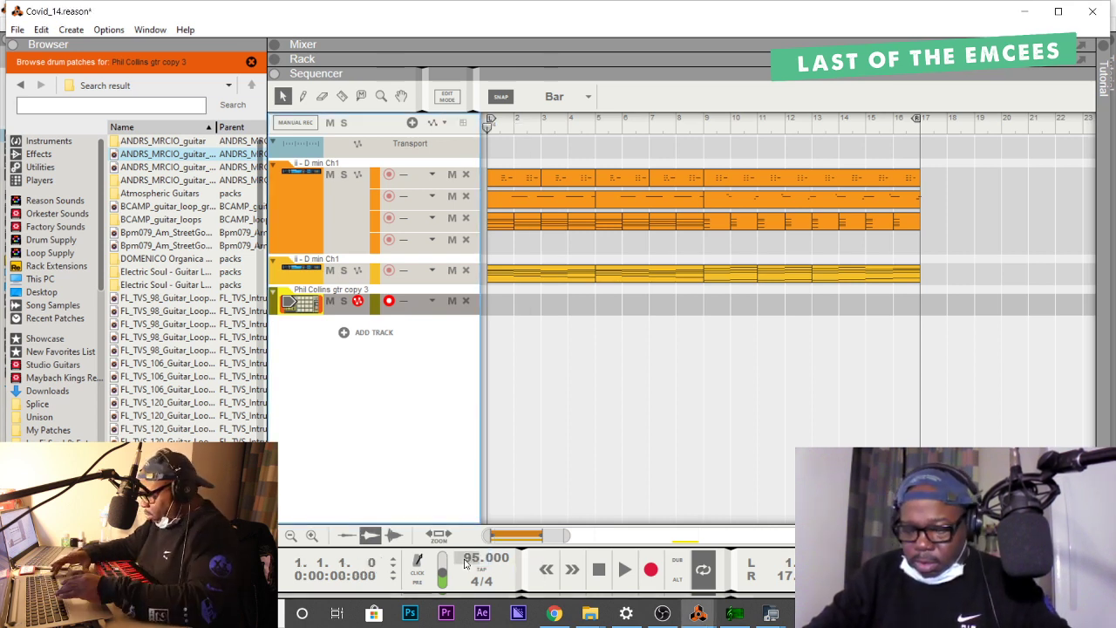
pyautogui.press('space')
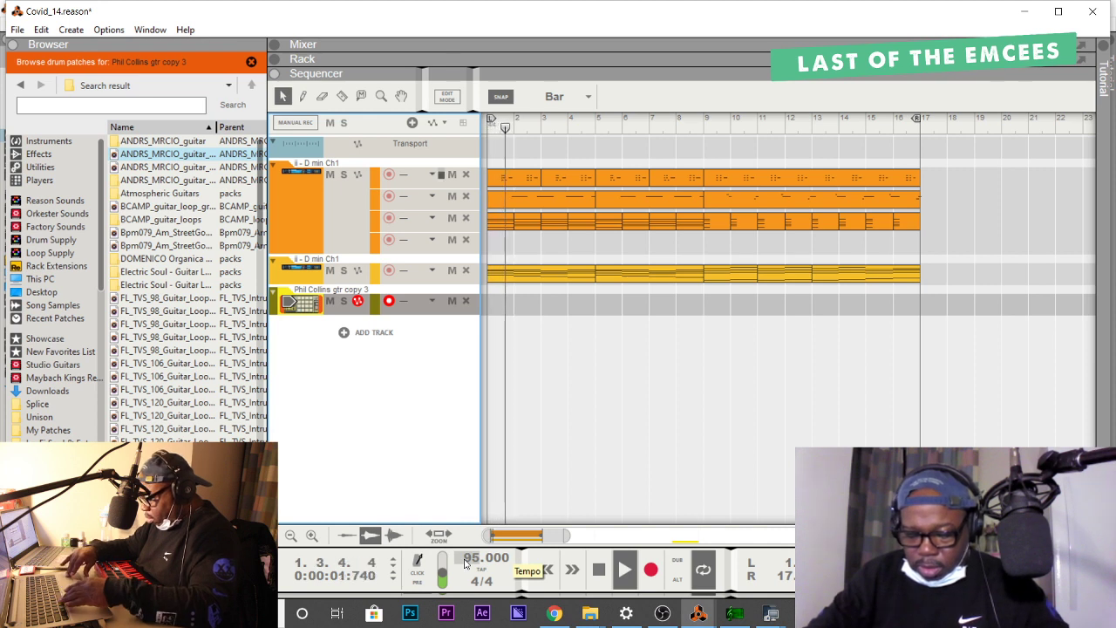
pyautogui.press('space')
pyautogui.press('Home')
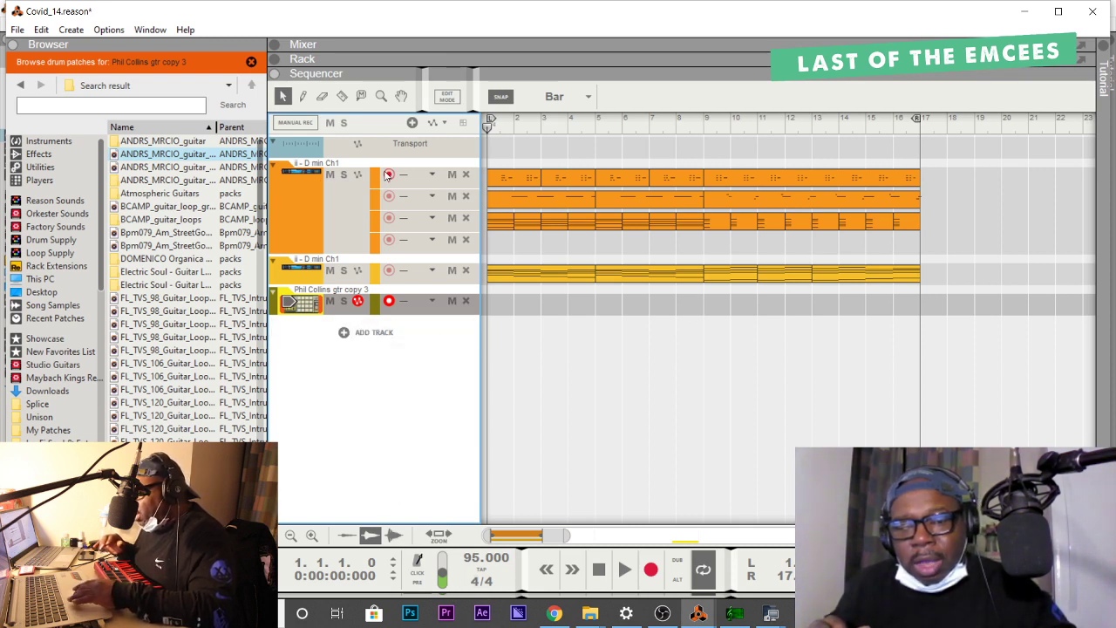
# Mute the topmost note lane of the first ii - D min Ch1 track and play the song from bar 1.
pyautogui.click(451, 174)
pyautogui.press('space')
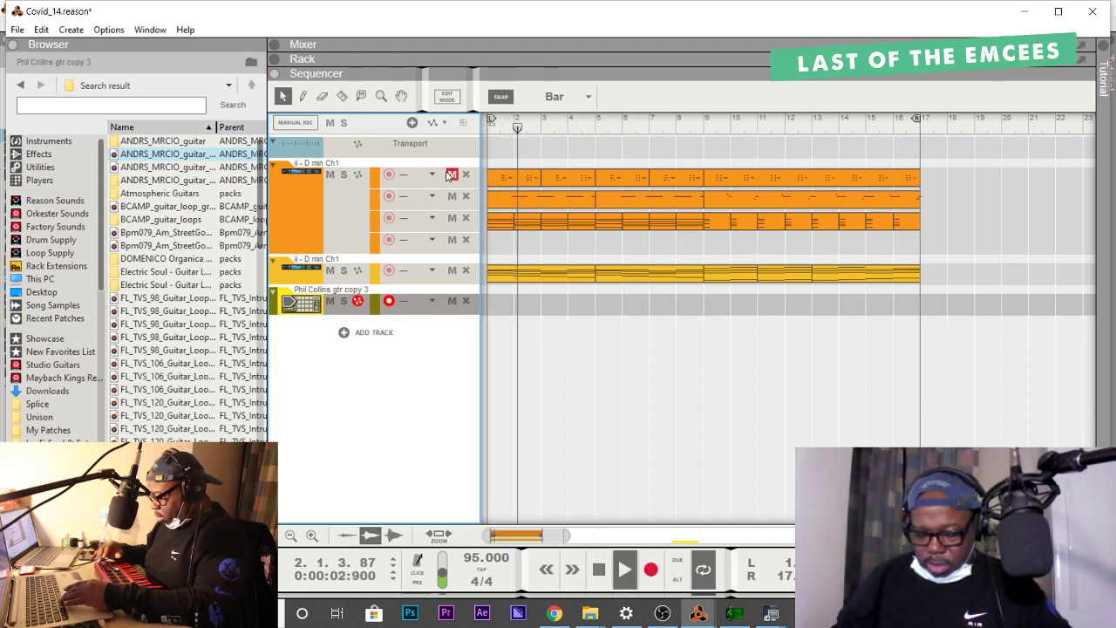
pyautogui.press('space')
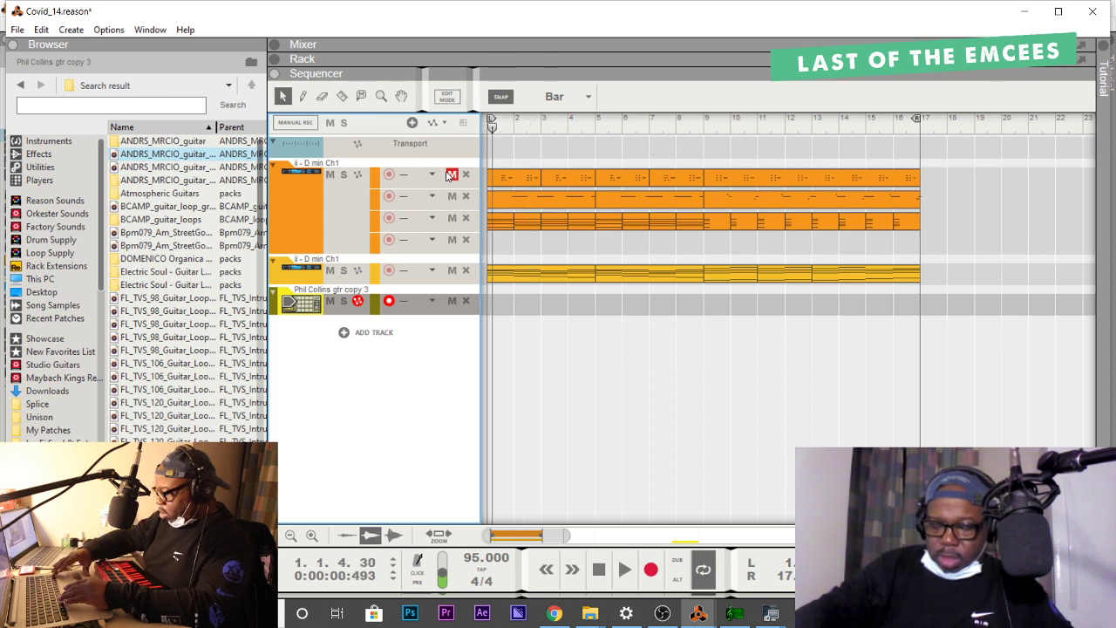
pyautogui.press('Home')
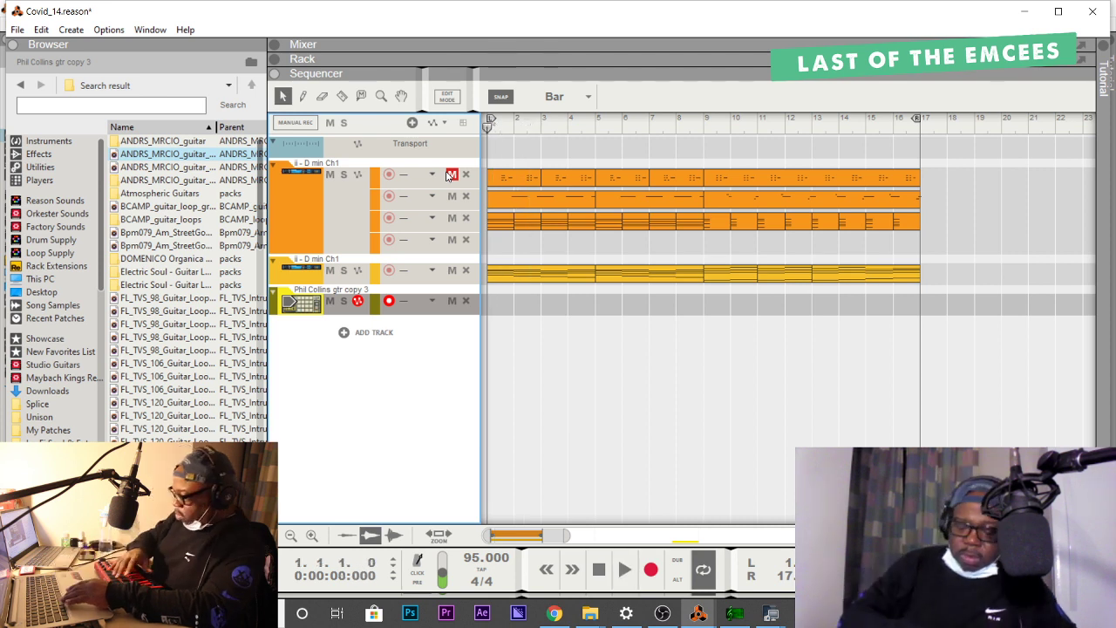
pyautogui.press('space')
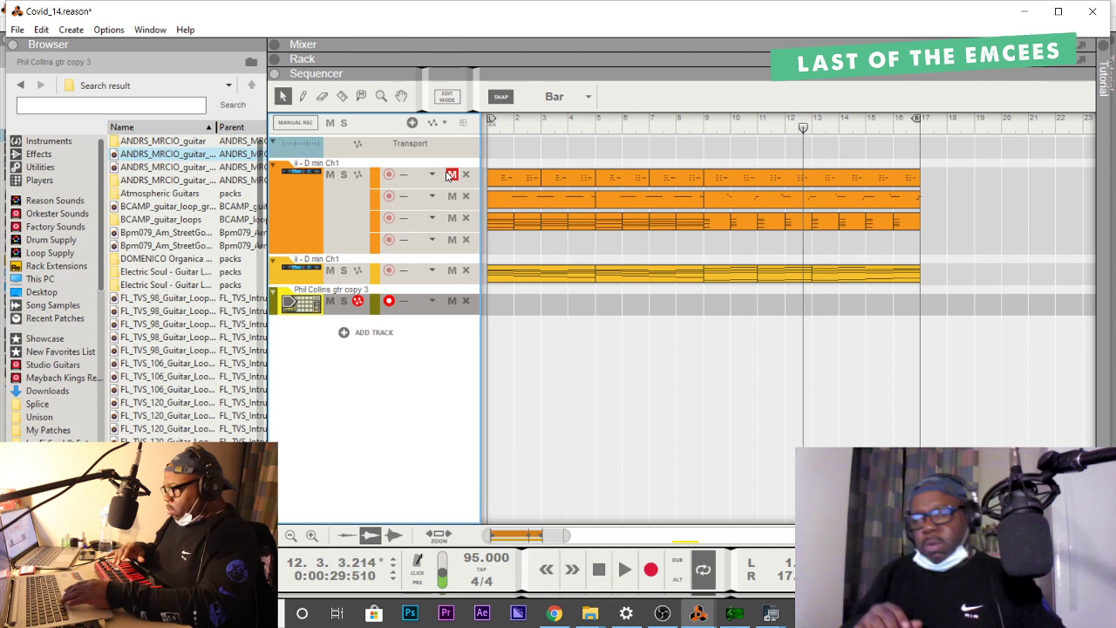
pyautogui.doubleClick(305, 12)
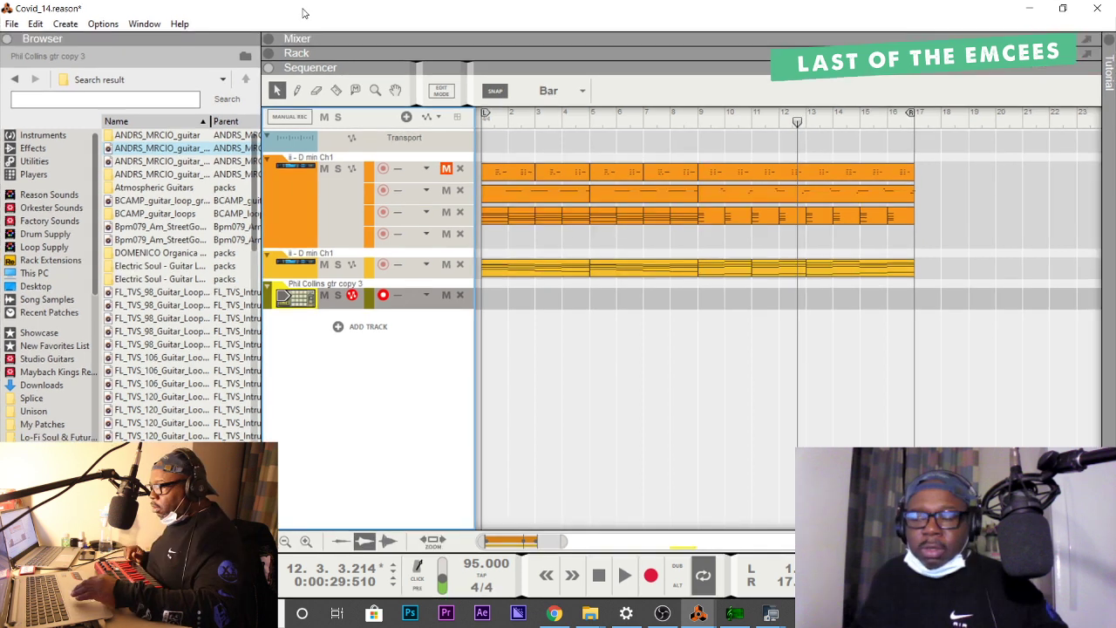
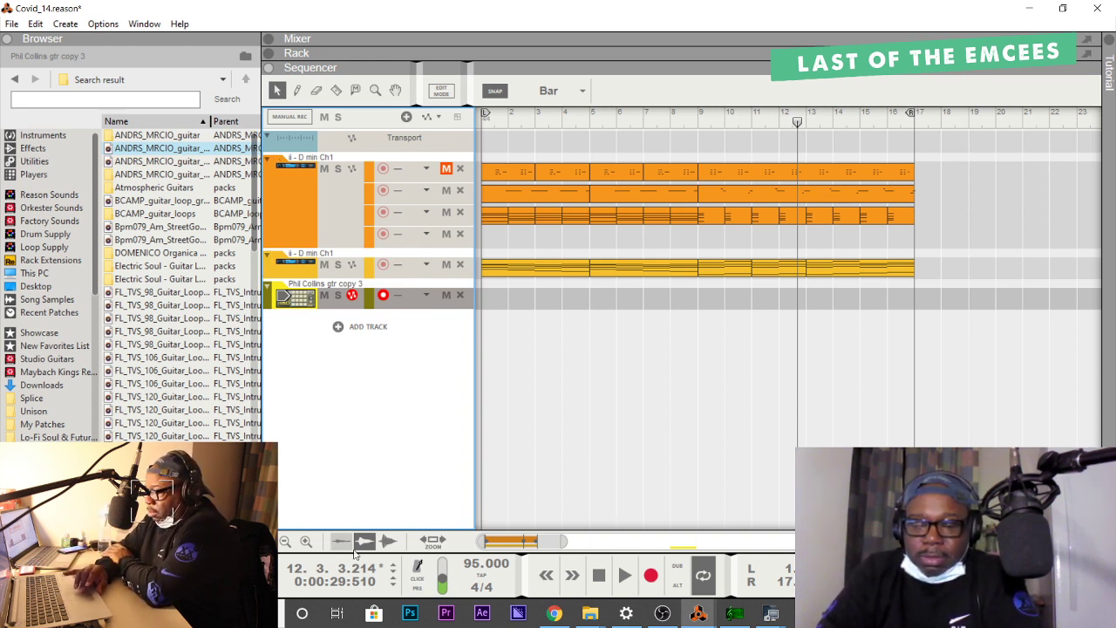
# Switch to the SoundCloud page in Chrome, expand the LastOfTheEmcees profile description and preview the artist profiles linked in it.
pyautogui.click(554, 615)
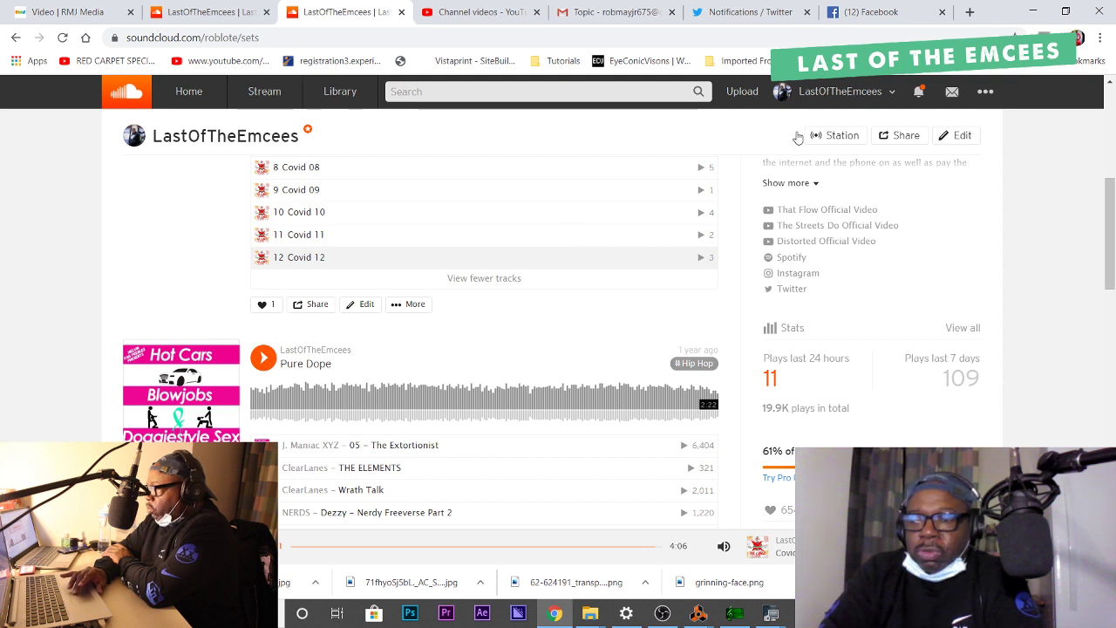
pyautogui.scroll(5, 881, 139)
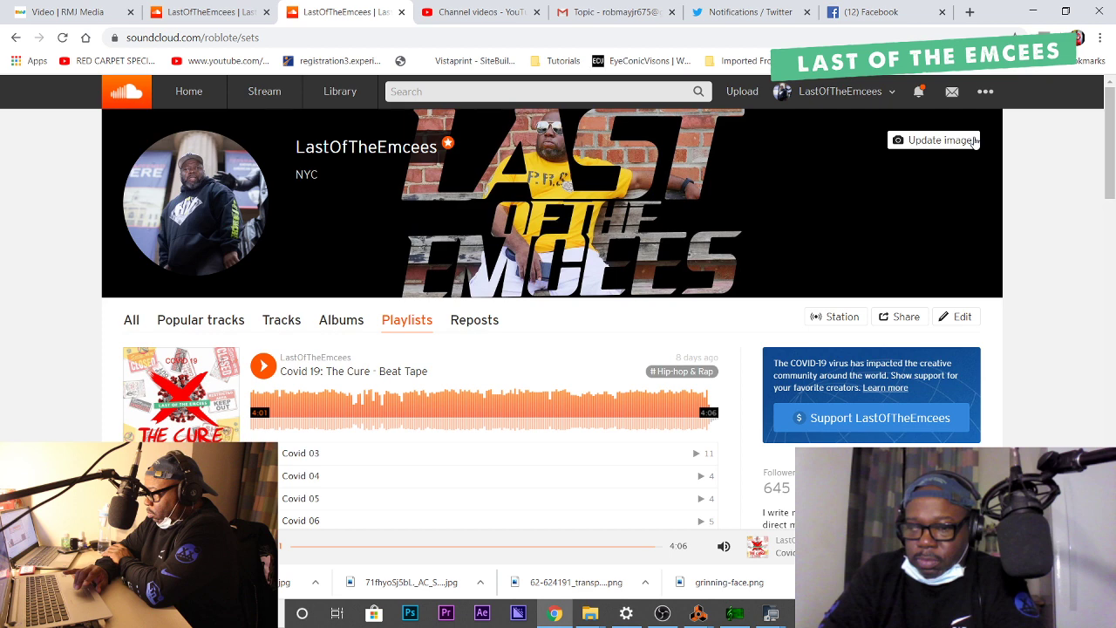
pyautogui.scroll(-3, 863, 427)
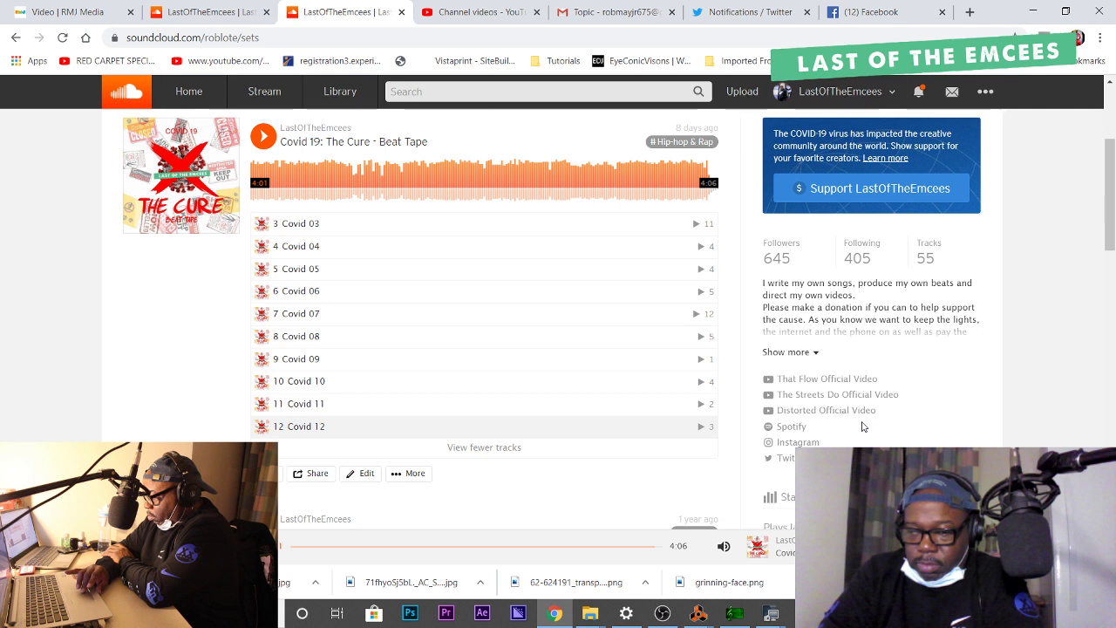
pyautogui.click(809, 353)
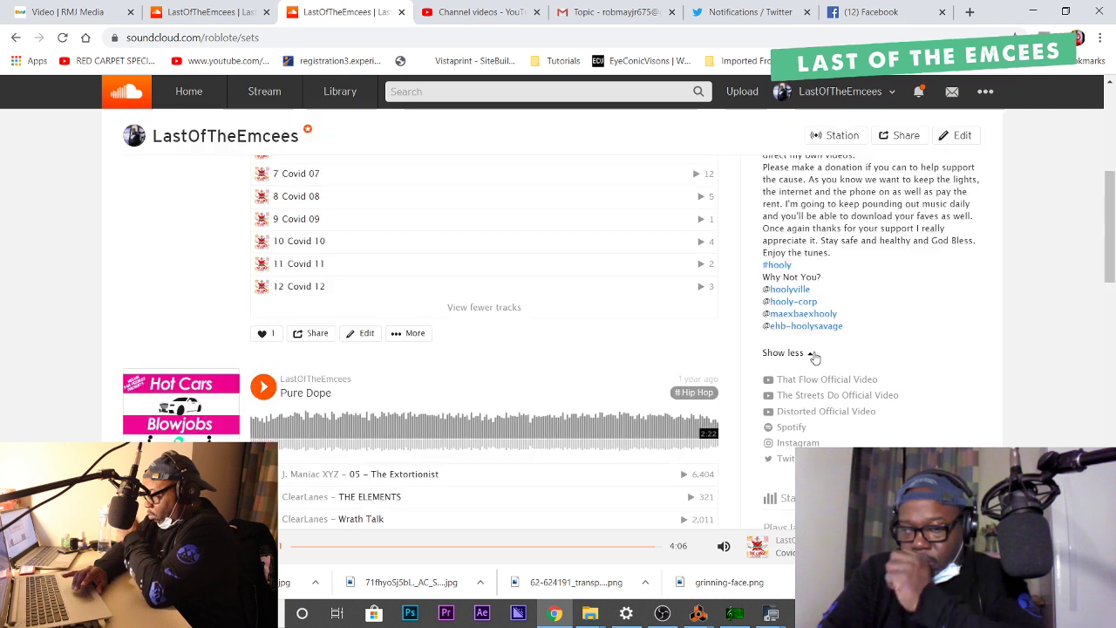
pyautogui.moveTo(791, 293)
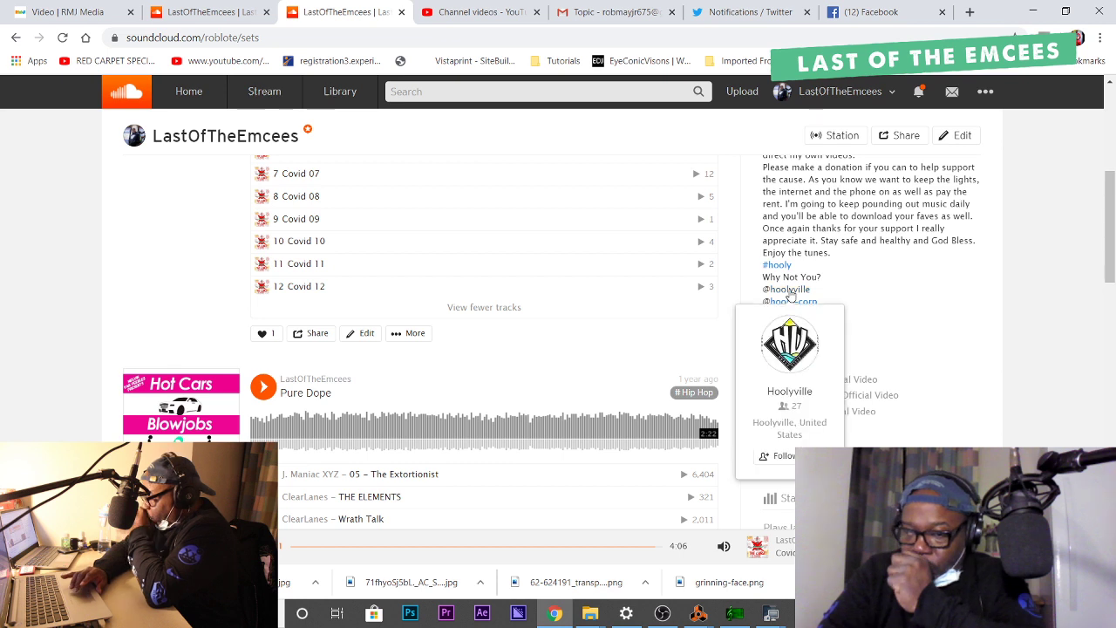
pyautogui.moveTo(790, 328)
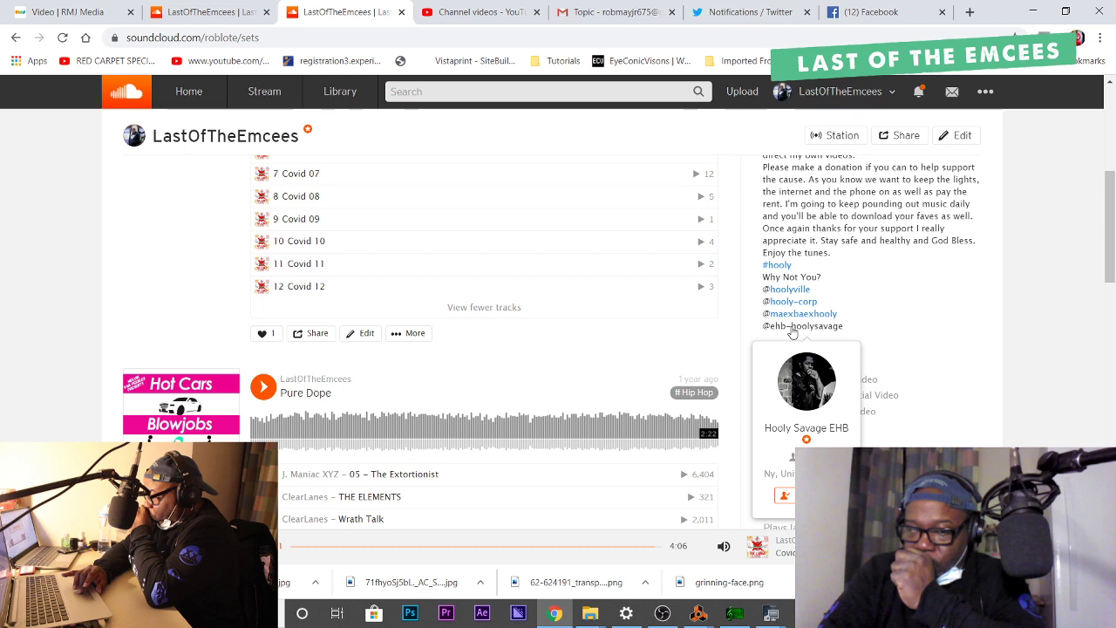
# Browse the linked #Hooly profile with its full description expanded and open the Hooly Savage EHB profile from there.
pyautogui.click(793, 301)
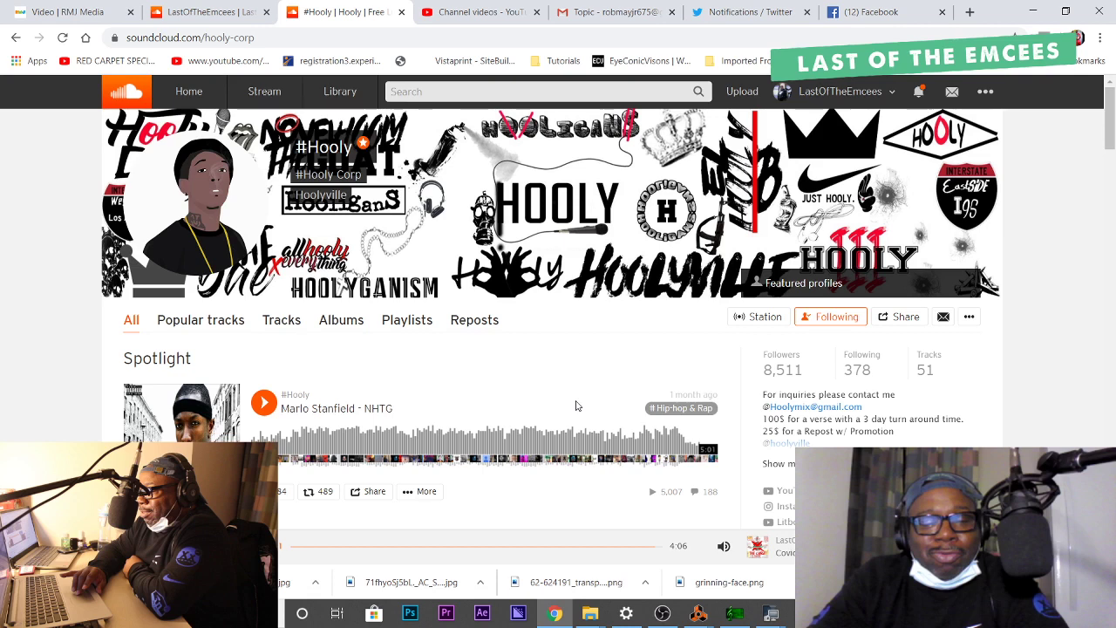
pyautogui.scroll(-5, 576, 403)
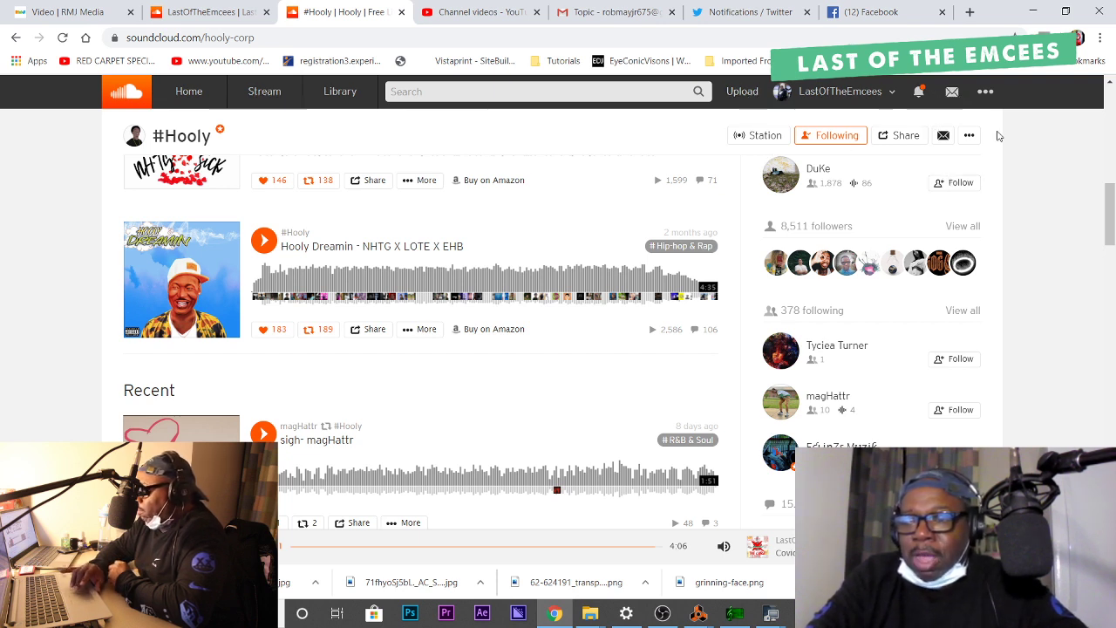
pyautogui.scroll(8, 999, 136)
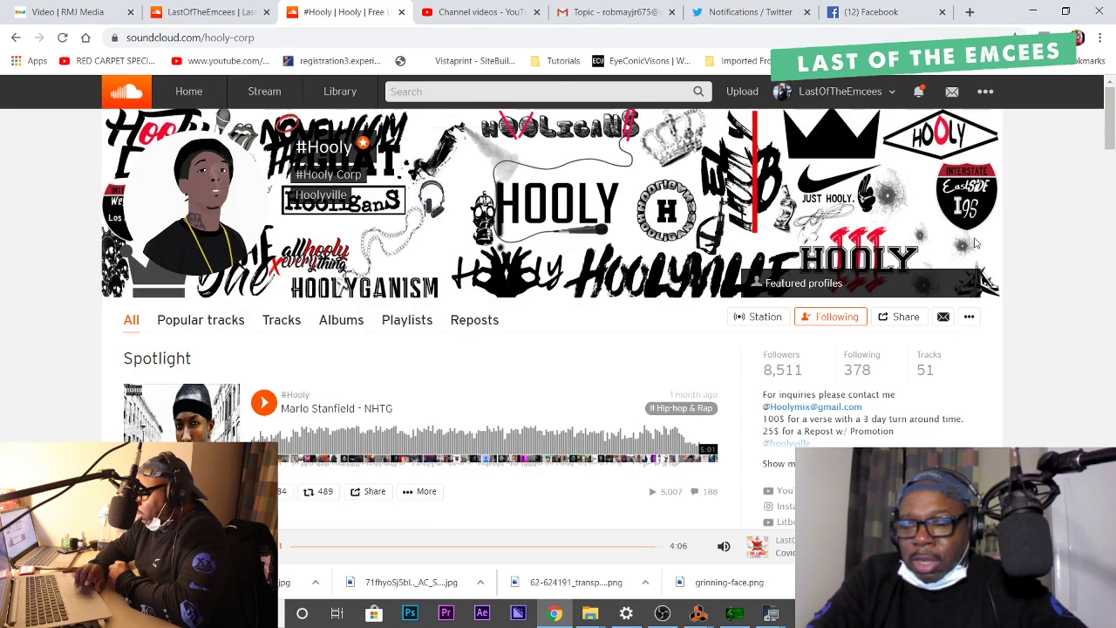
pyautogui.scroll(-3, 976, 244)
pyautogui.scroll(-1, 976, 243)
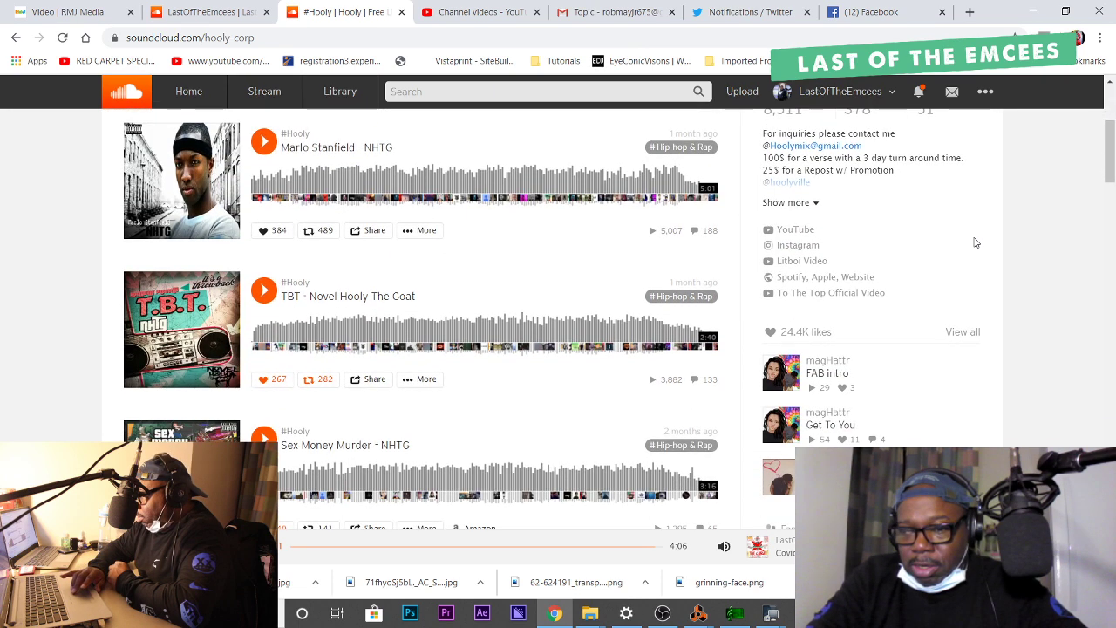
pyautogui.click(794, 203)
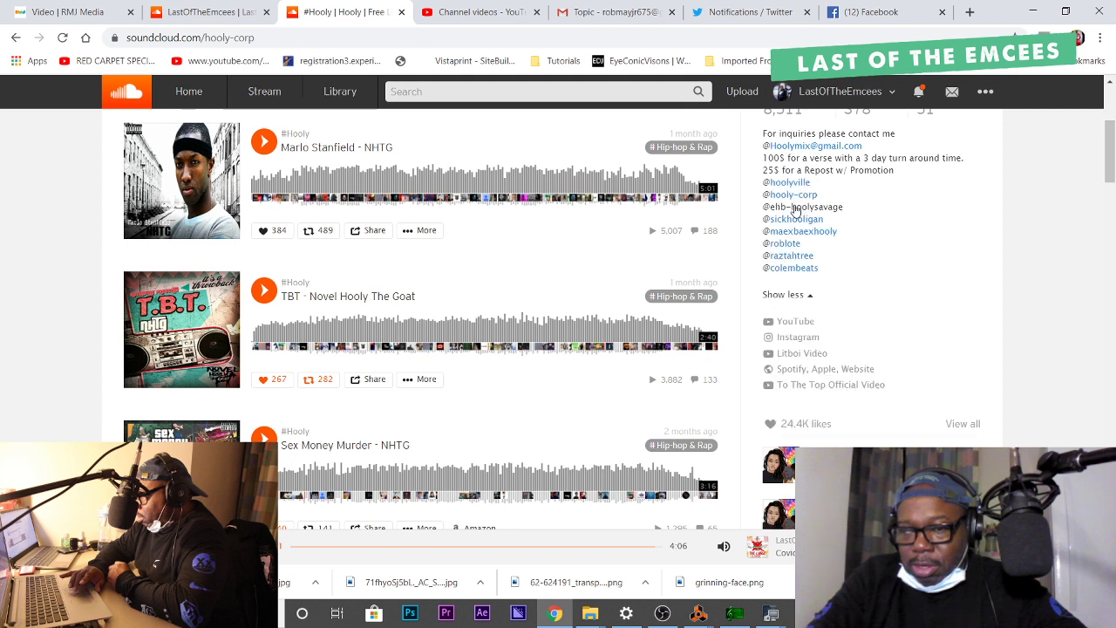
pyautogui.moveTo(795, 213)
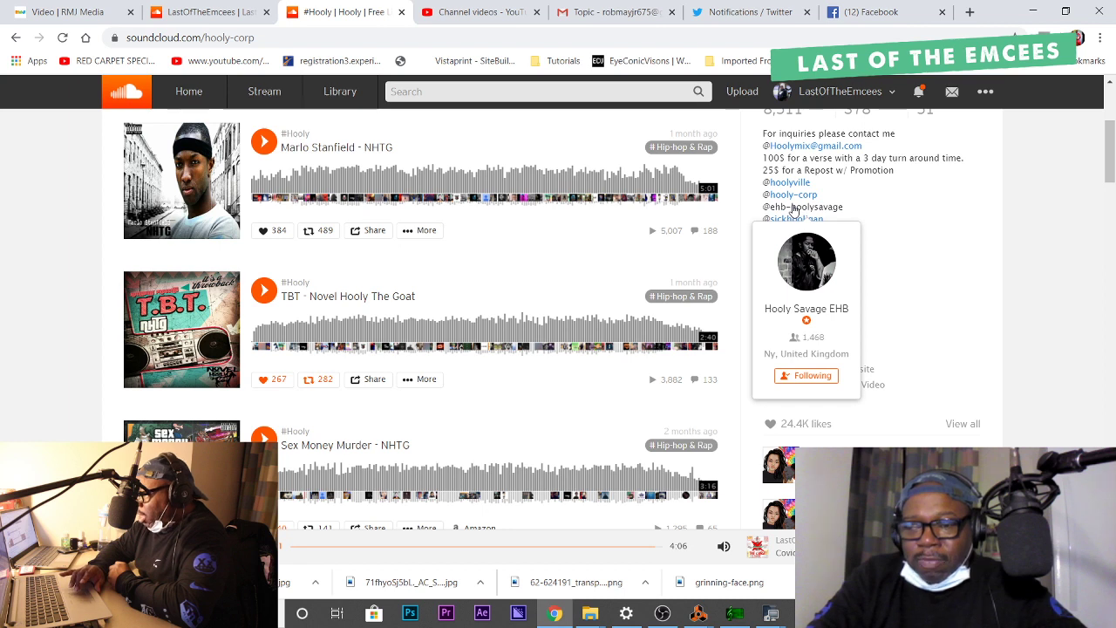
pyautogui.click(794, 209)
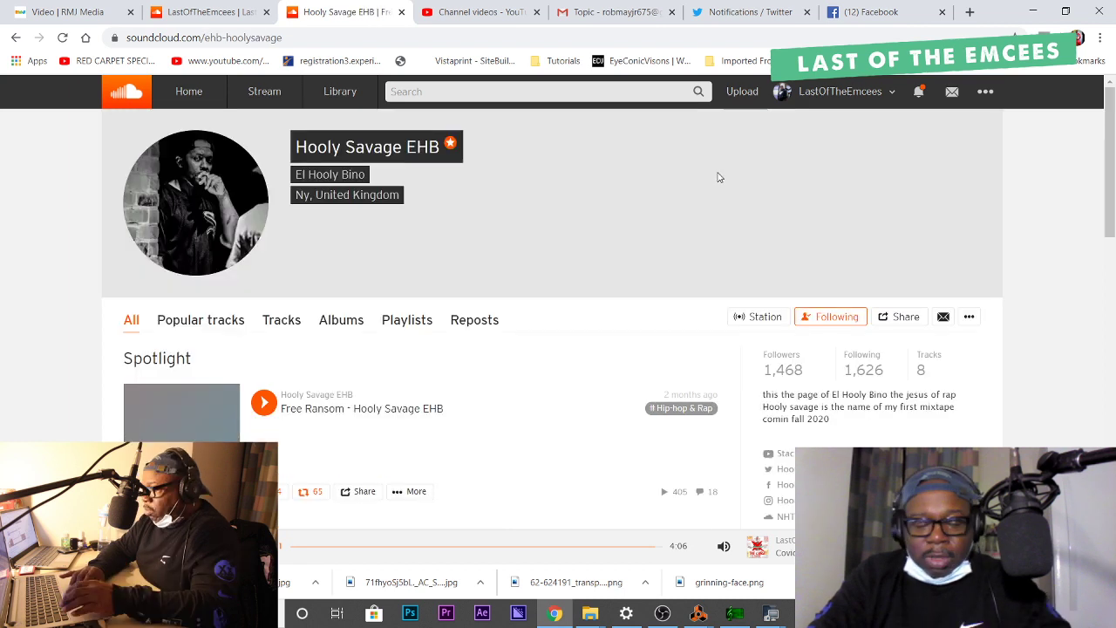
# Return to the #Hooly profile and play the track Hooly Dreamin - NHTG X LOTE X EHB.
pyautogui.click(16, 38)
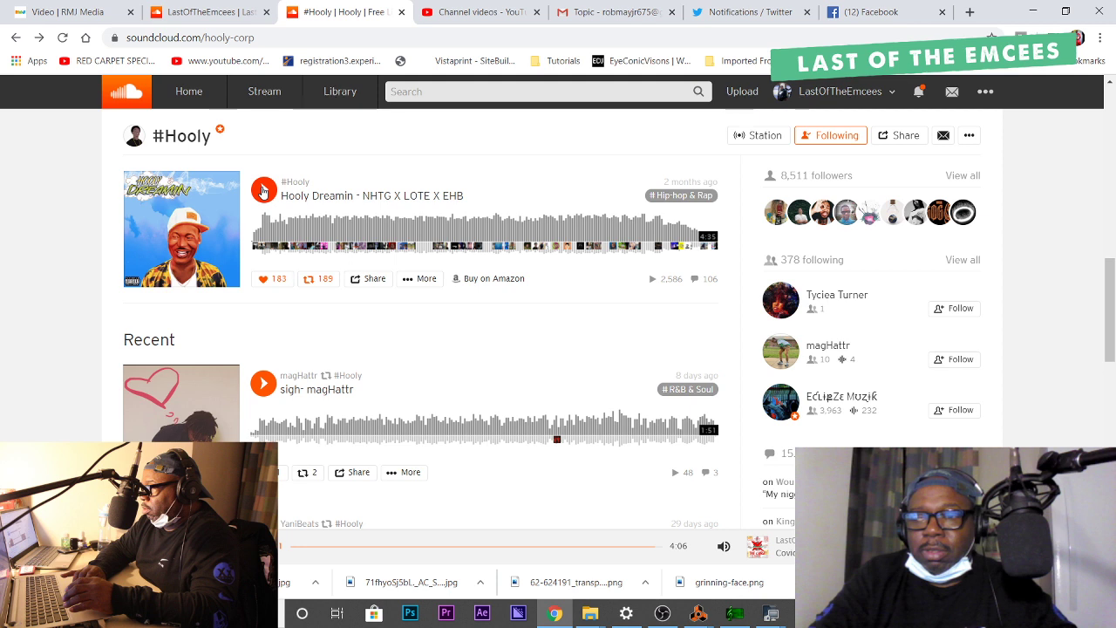
pyautogui.click(264, 190)
pyautogui.moveTo(723, 510)
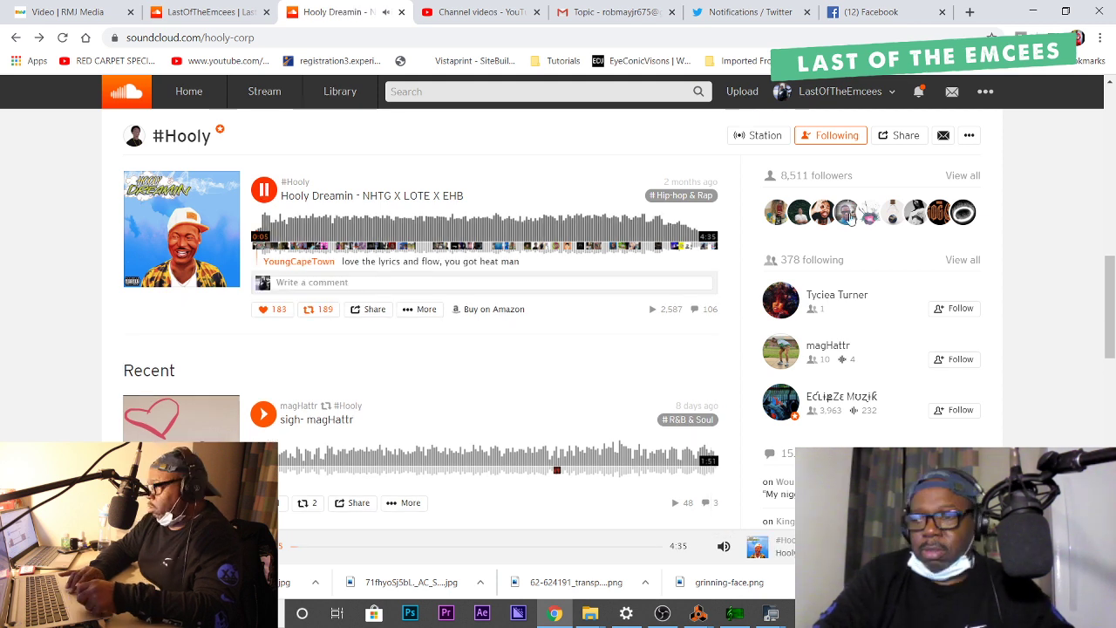